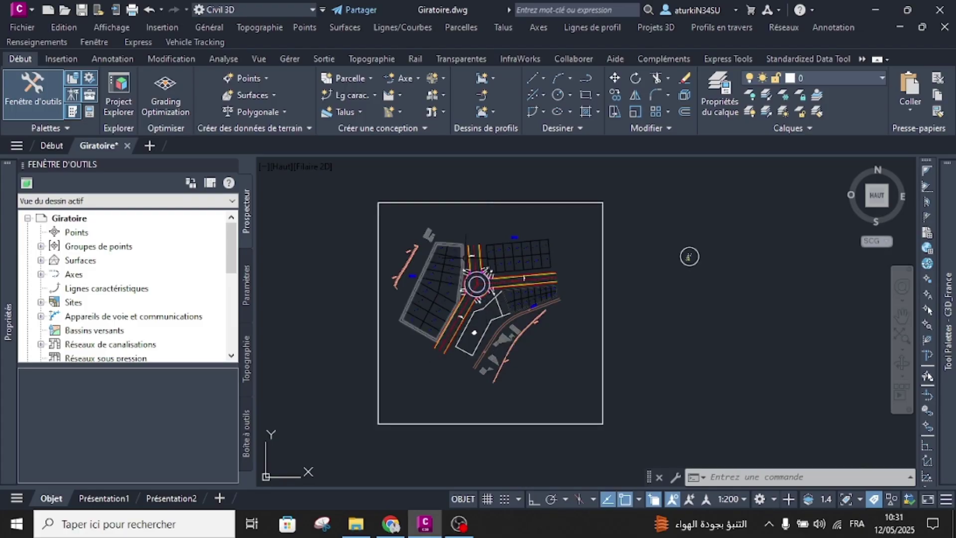
Examine the roundabout layout, the available alignment creation methods and the southwest road's centreline polyline.
scroll(473, 332, up, 6)
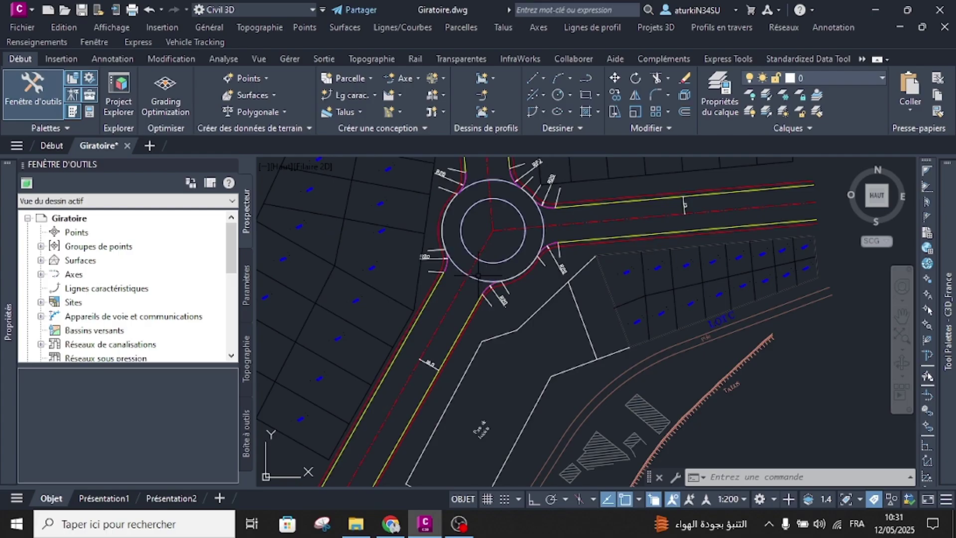
scroll(478, 275, down, 8)
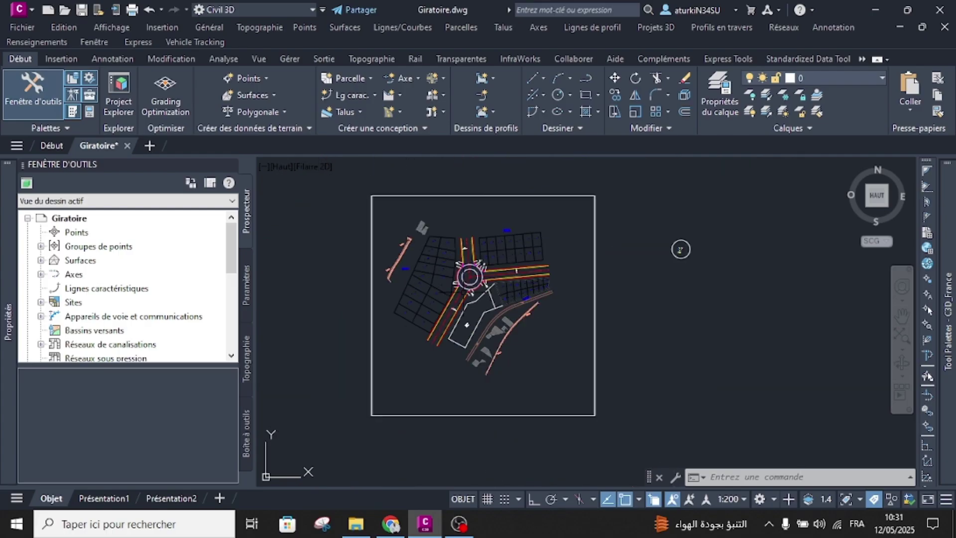
middle_drag(418, 222, 464, 235)
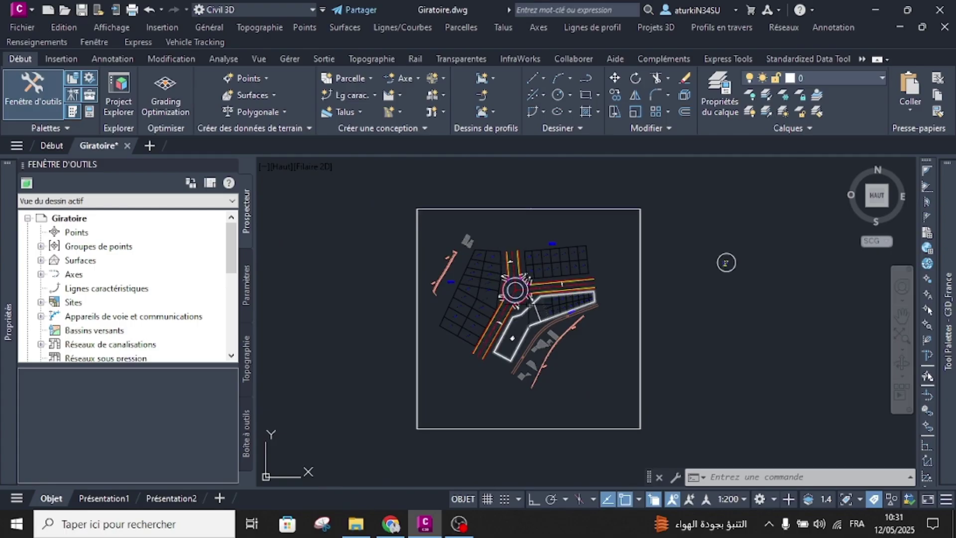
mouse_move(529, 305)
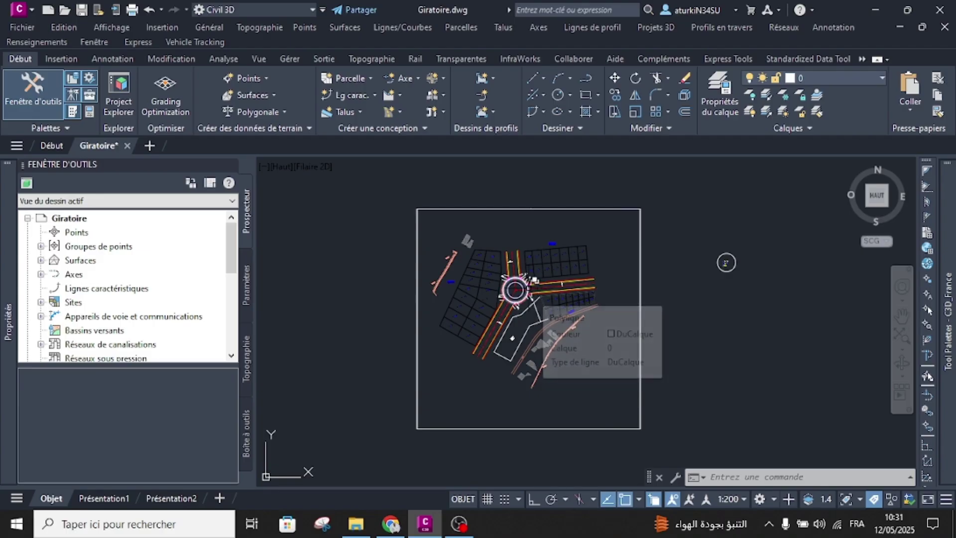
scroll(512, 317, up, 5)
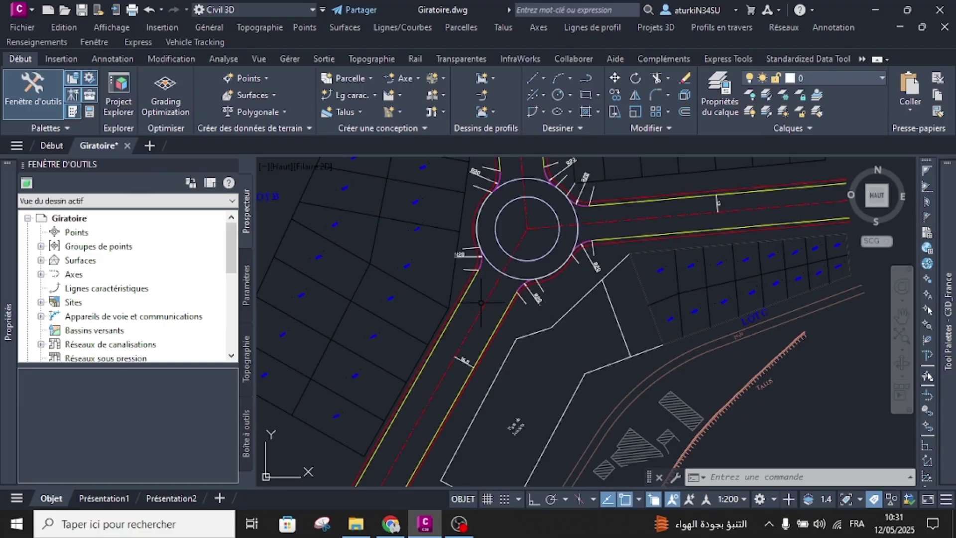
click(408, 82)
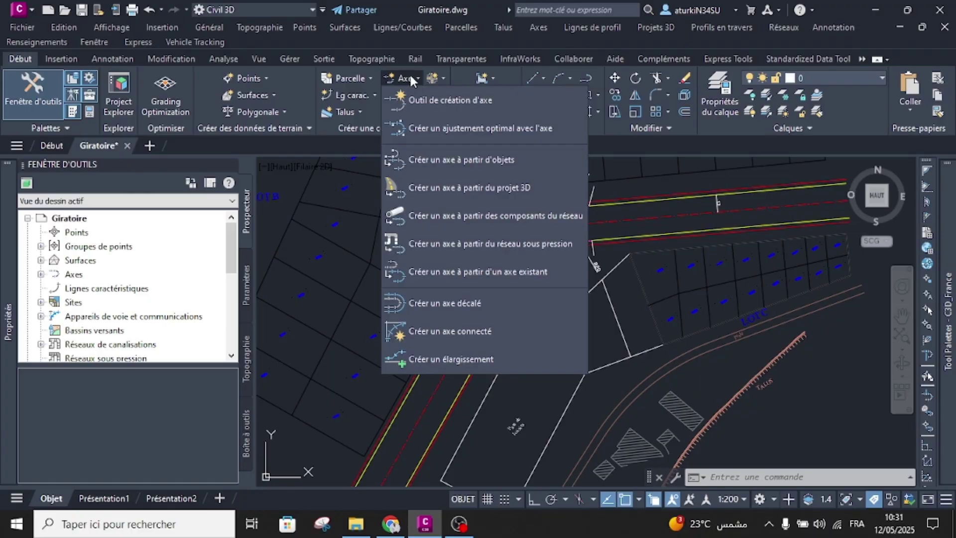
click(408, 76)
scroll(478, 308, down, 2)
scroll(463, 358, up, 3)
click(461, 358)
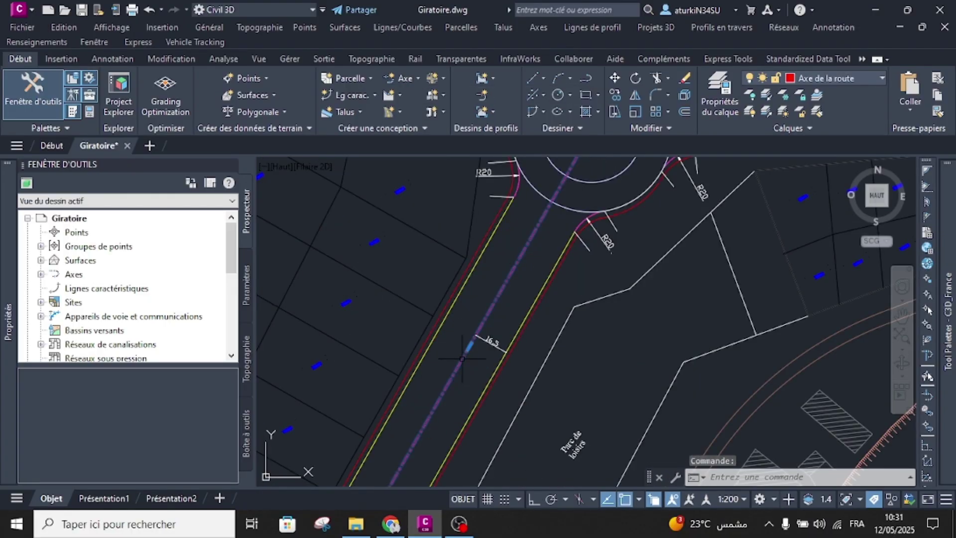
scroll(461, 358, down, 4)
scroll(461, 359, up, 2)
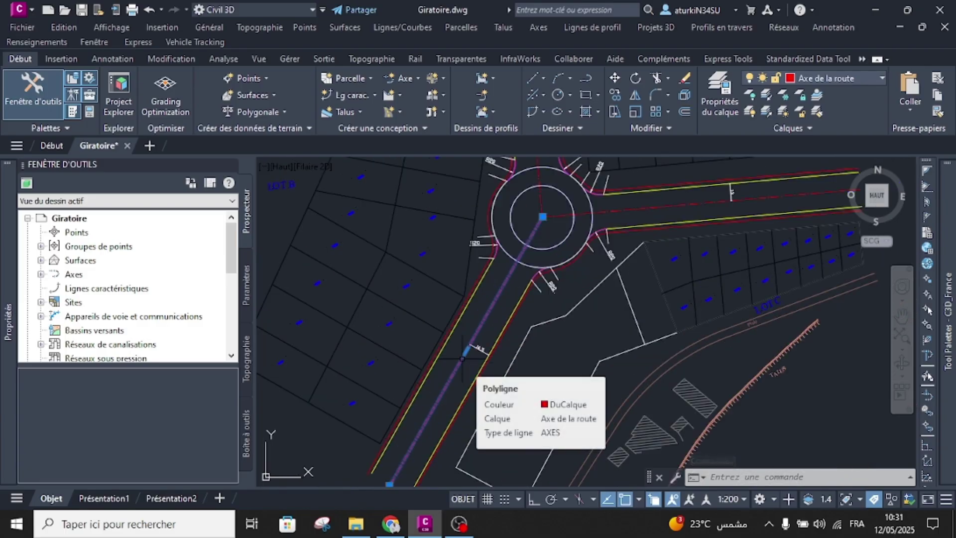
key(Escape)
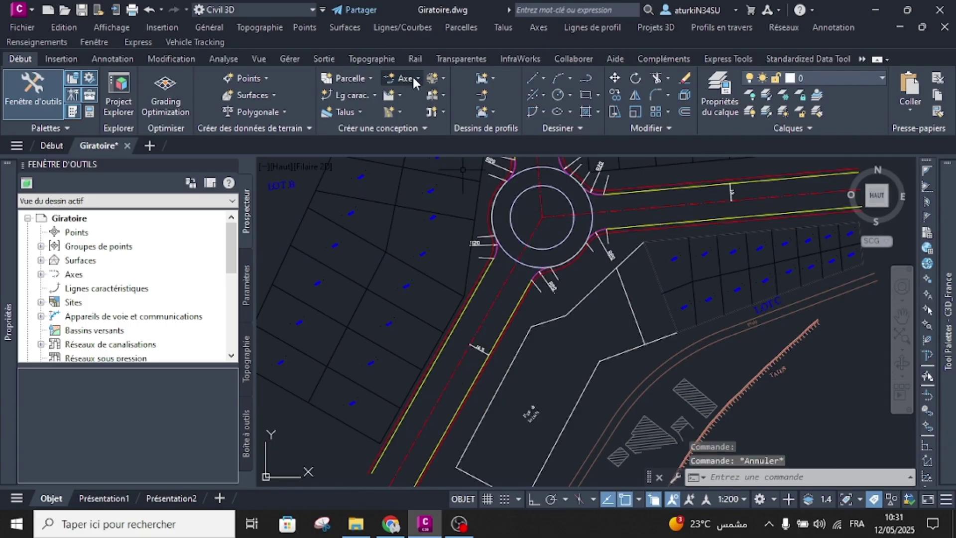
Start an alignment from objects using the southwest road's centreline polyline, accepting its direction toward the roundabout.
click(415, 79)
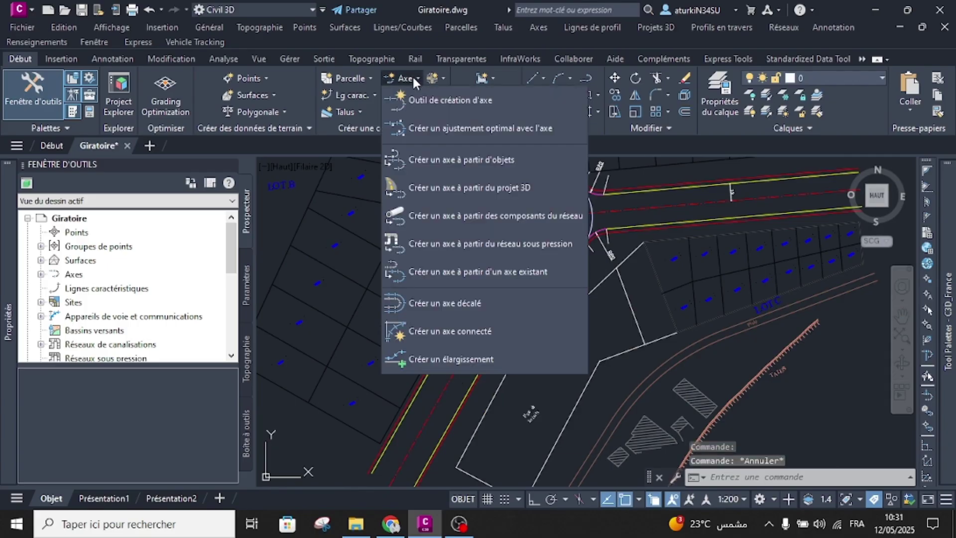
click(435, 170)
scroll(439, 364, down, 2)
middle_drag(439, 364, 461, 292)
scroll(460, 292, up, 6)
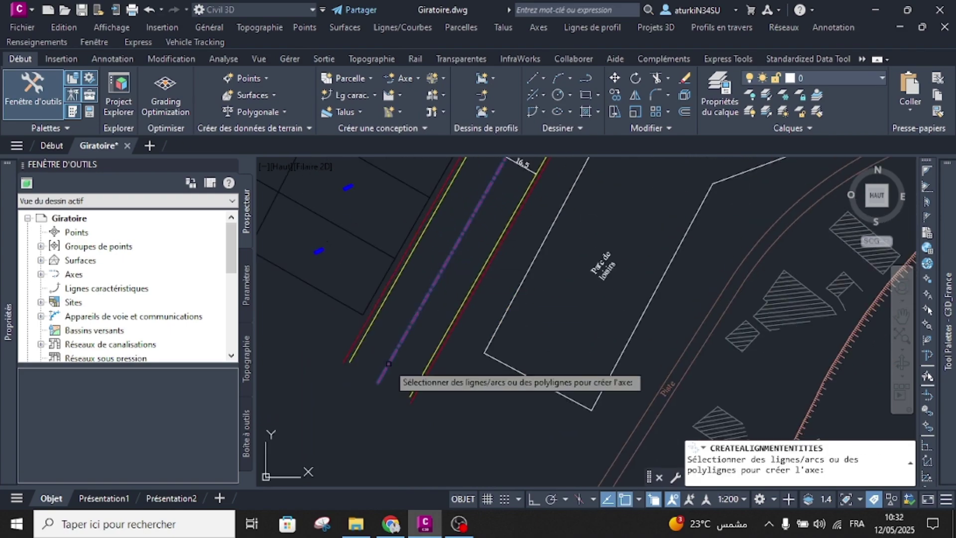
click(389, 363)
key(Return)
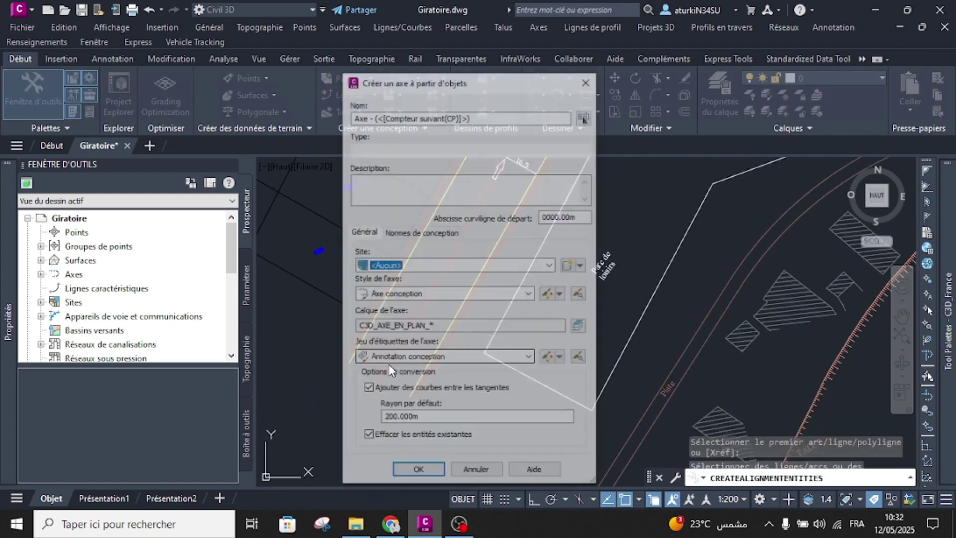
Create the southwest road alignment named 1, without adding curves between tangents or erasing the existing entities.
drag(487, 119, 354, 121)
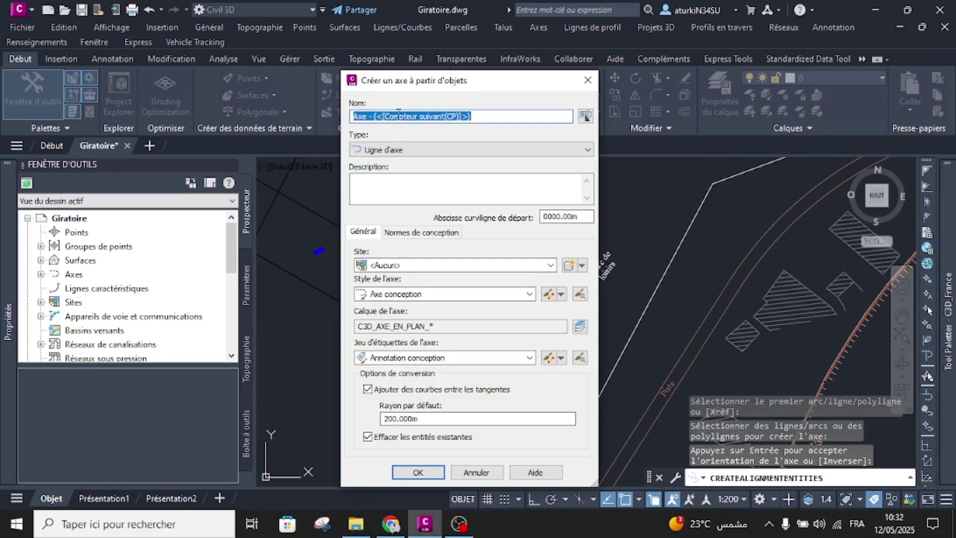
text(Axe 1)
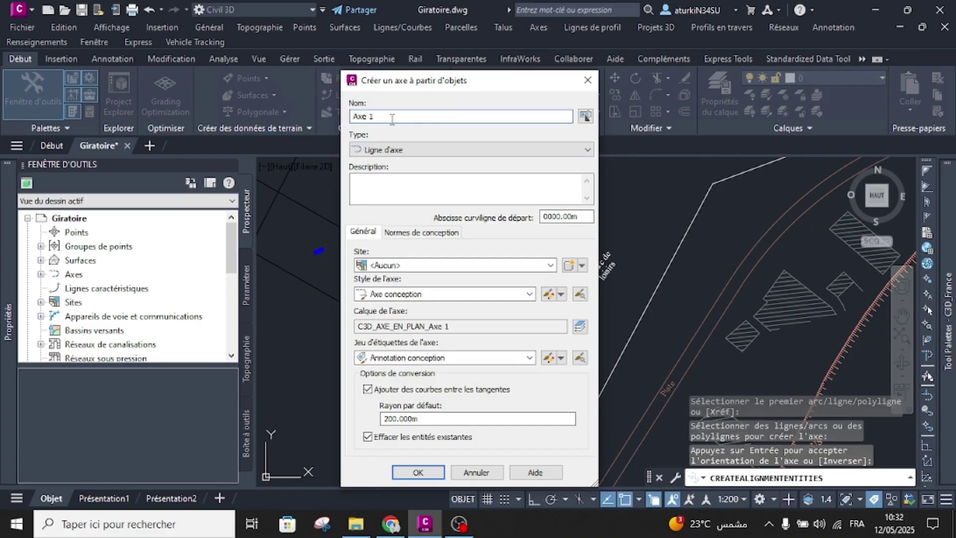
key(BackSpace)
key(BackSpace)
key(BackSpace)
key(BackSpace)
click(402, 389)
click(381, 437)
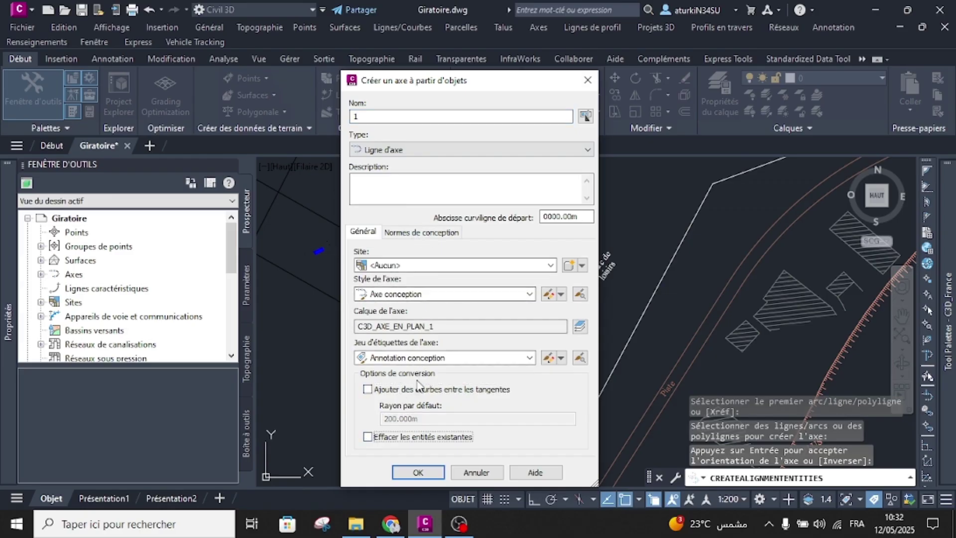
click(394, 233)
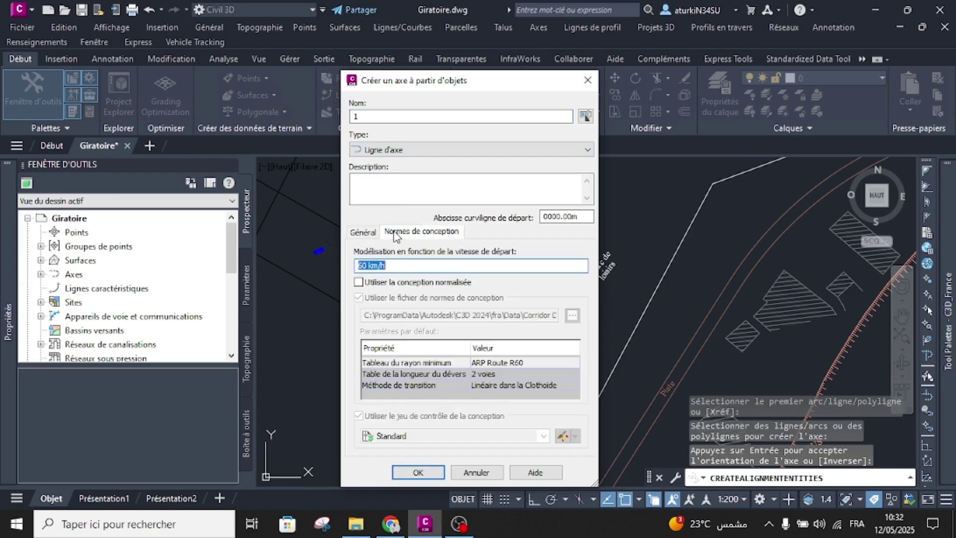
click(376, 232)
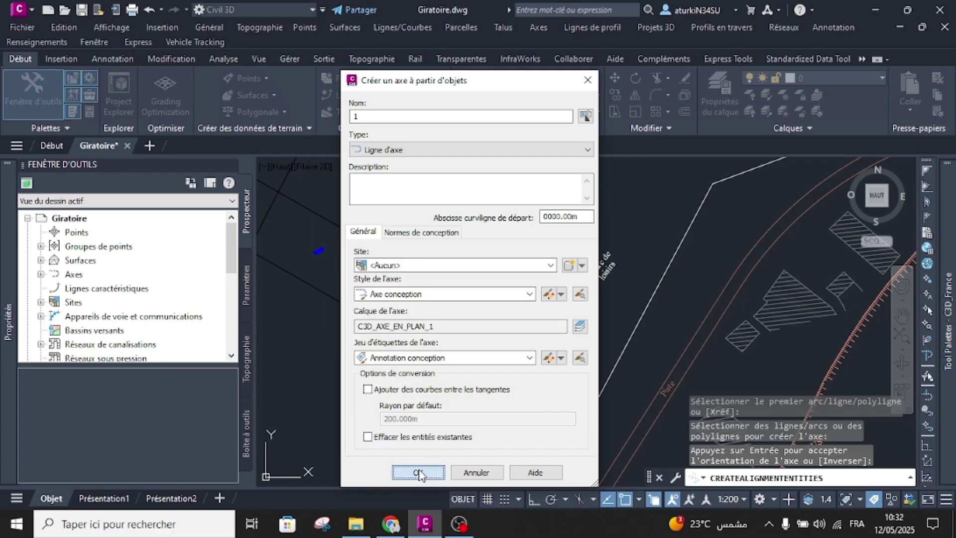
click(418, 471)
Start an alignment from objects using the north road's centreline polyline, accepting its direction toward the roundabout.
scroll(488, 312, down, 5)
middle_drag(486, 331, 488, 456)
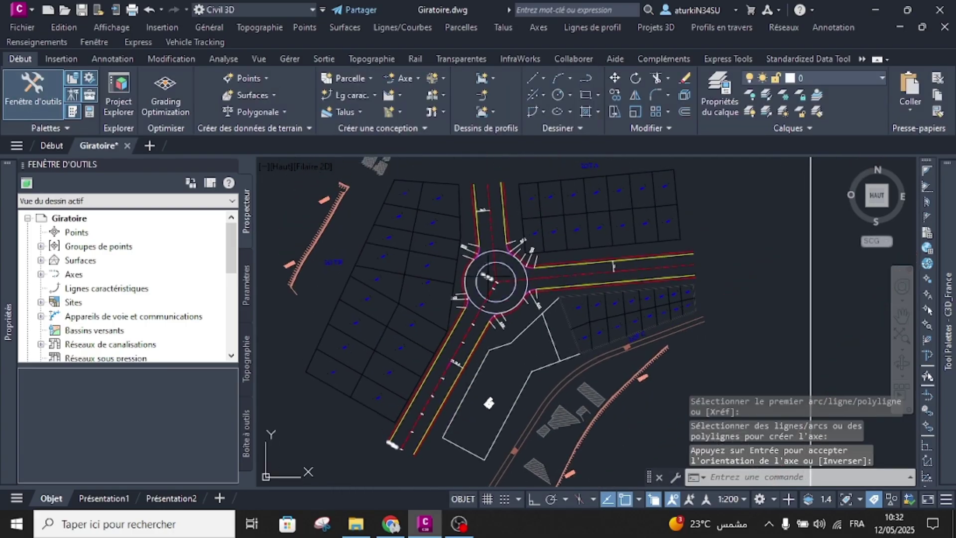
scroll(496, 222, up, 2)
click(413, 78)
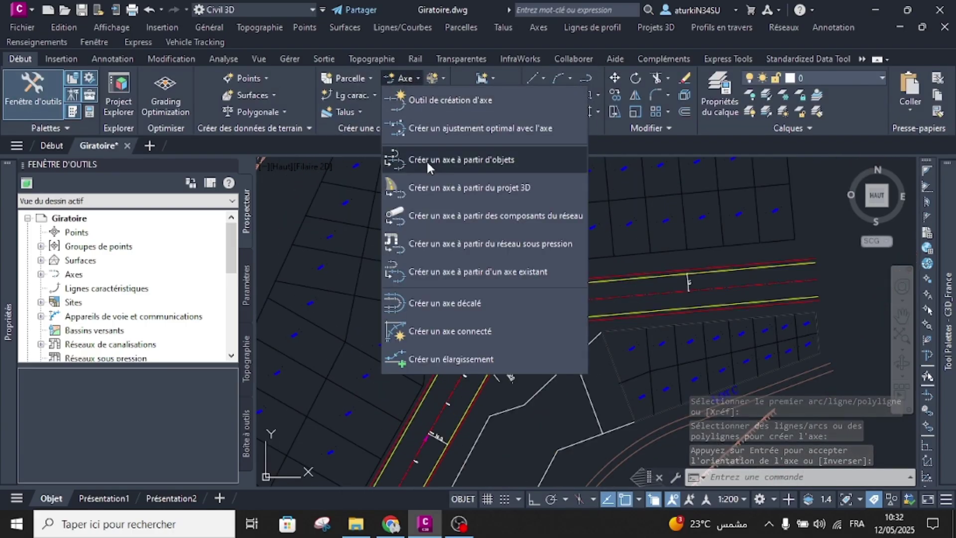
click(426, 160)
middle_drag(487, 165, 488, 220)
click(488, 220)
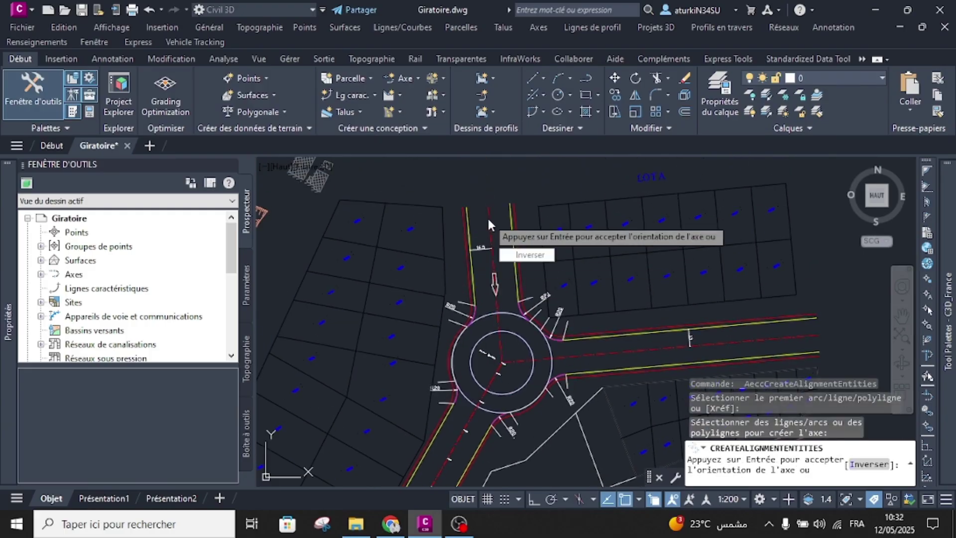
key(Return)
Create the north road alignment named 2, without adding curves between tangents or erasing the existing entities.
drag(477, 116, 347, 138)
text(2)
click(422, 389)
click(395, 437)
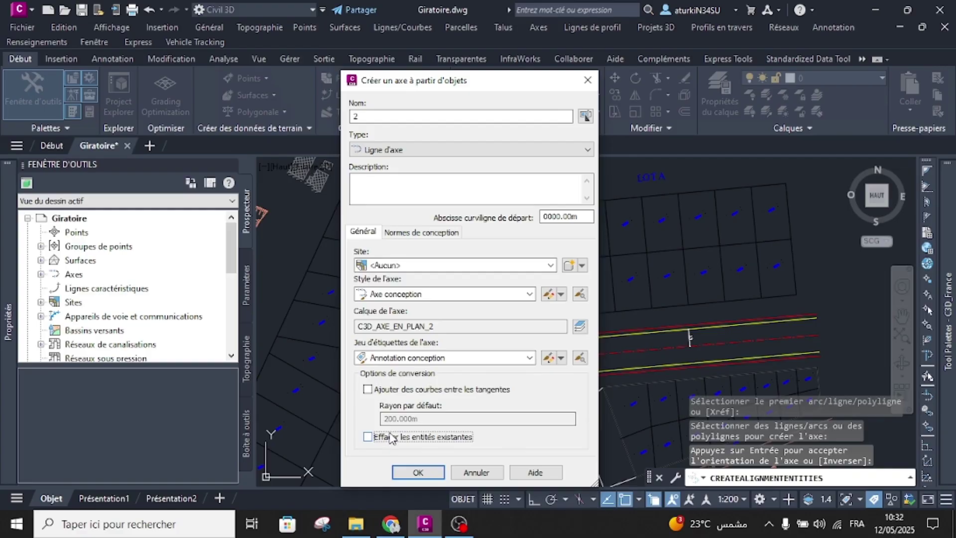
click(417, 471)
Start an alignment from objects using the east road's centreline polyline, accepting its direction toward the roundabout.
click(407, 78)
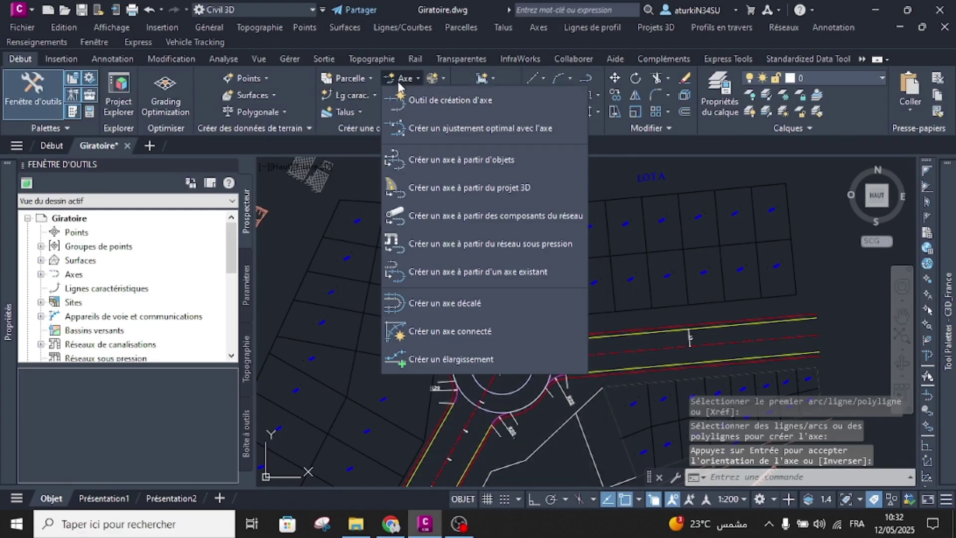
click(426, 153)
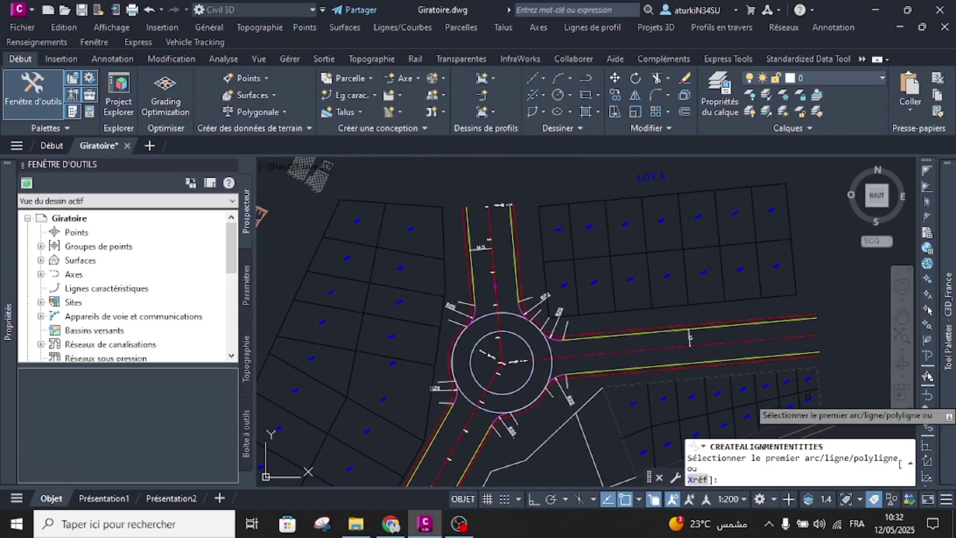
click(805, 336)
key(Return)
key(Return)
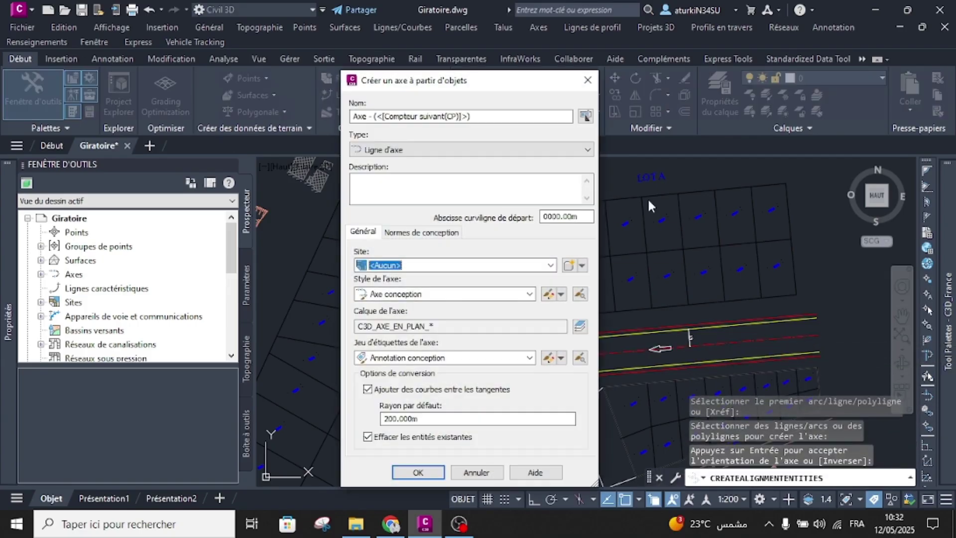
Create the east road alignment named 3, without adding curves between tangents or erasing the existing entities.
drag(474, 116, 353, 116)
text(3)
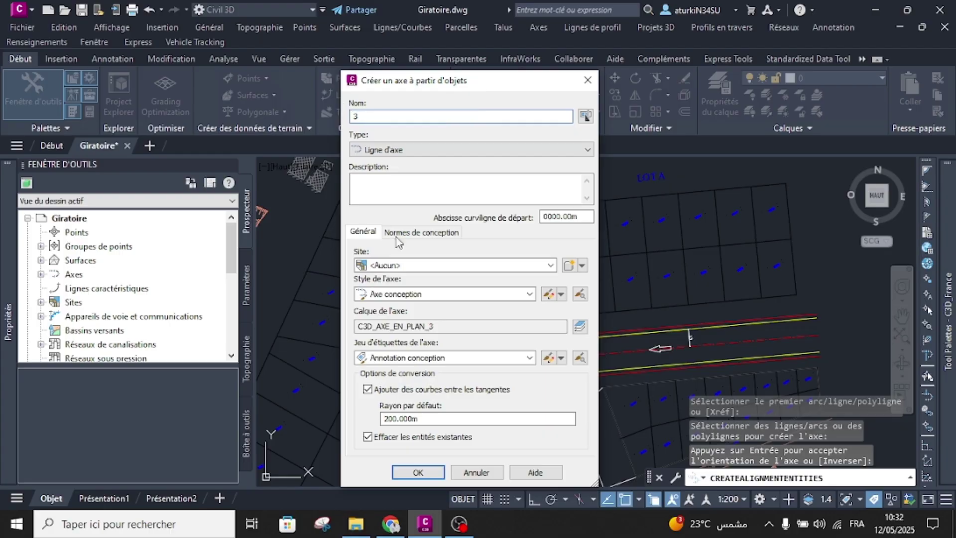
click(425, 390)
click(403, 437)
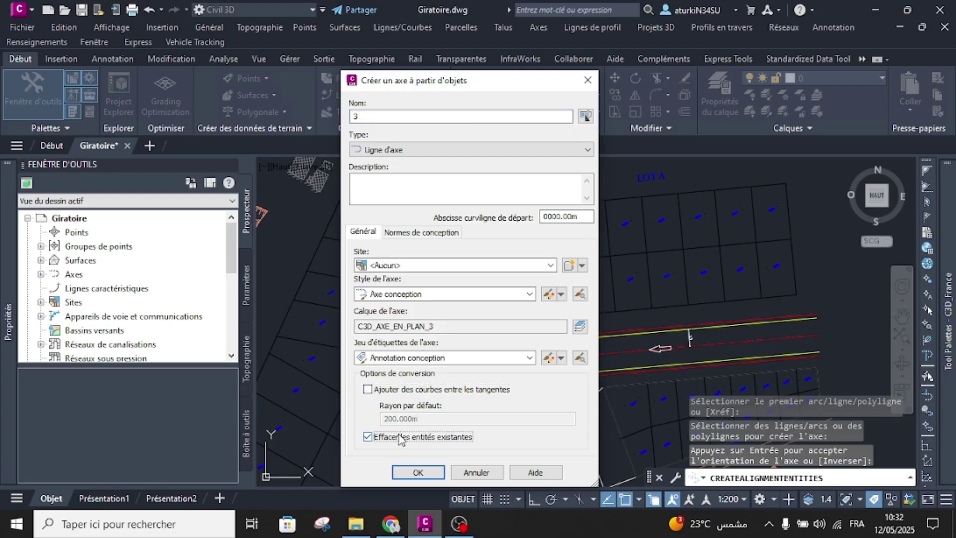
click(419, 472)
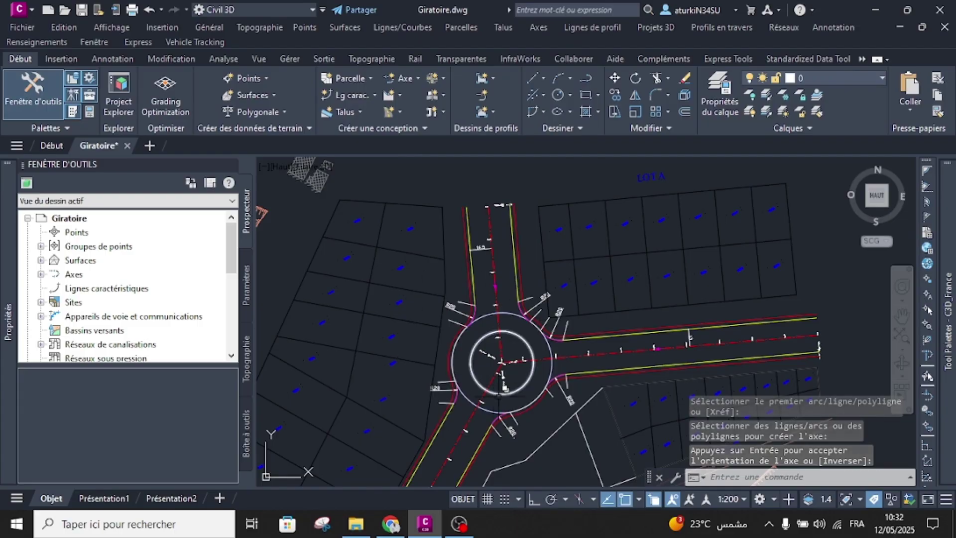
Start an alignment from objects using the polyline on the roundabout's outer circle, accepting its direction.
middle_drag(527, 392, 491, 353)
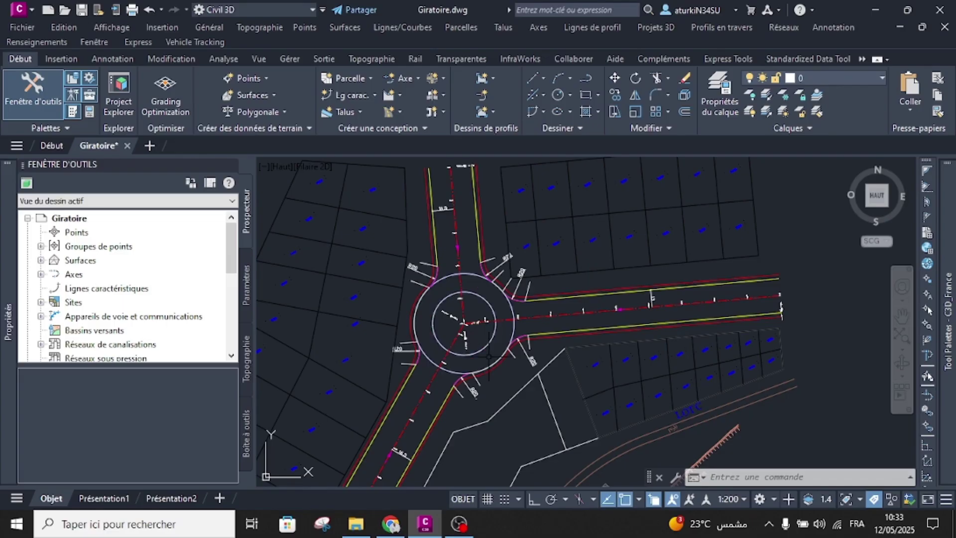
scroll(489, 356, up, 2)
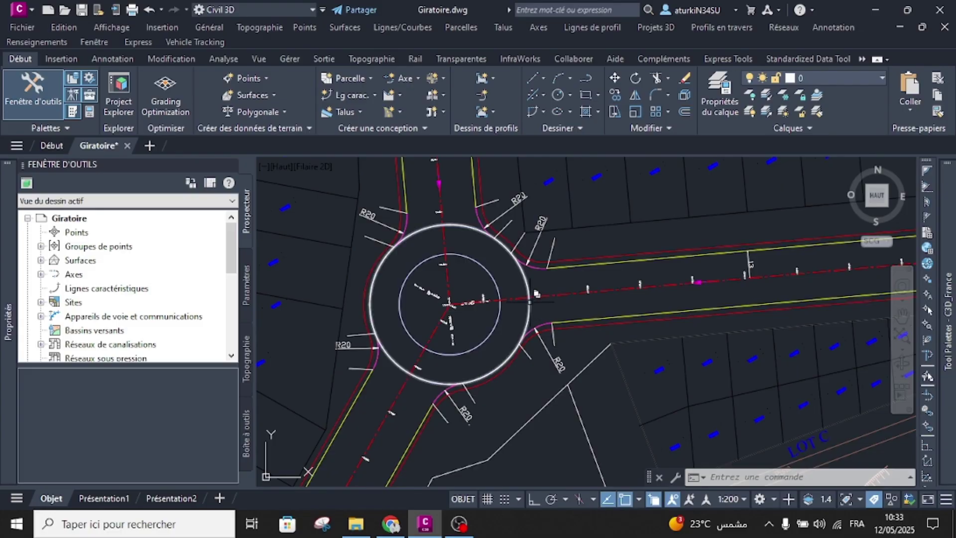
scroll(534, 301, up, 2)
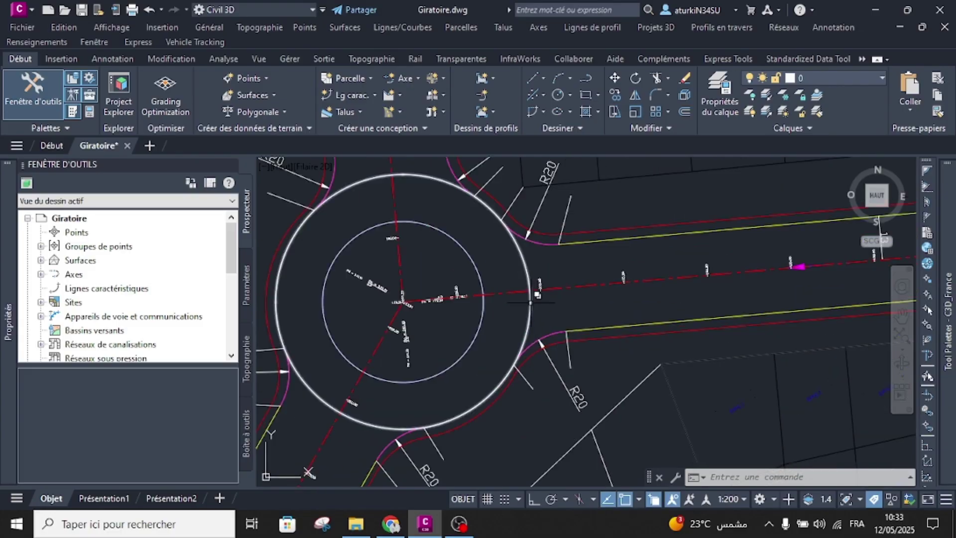
click(530, 301)
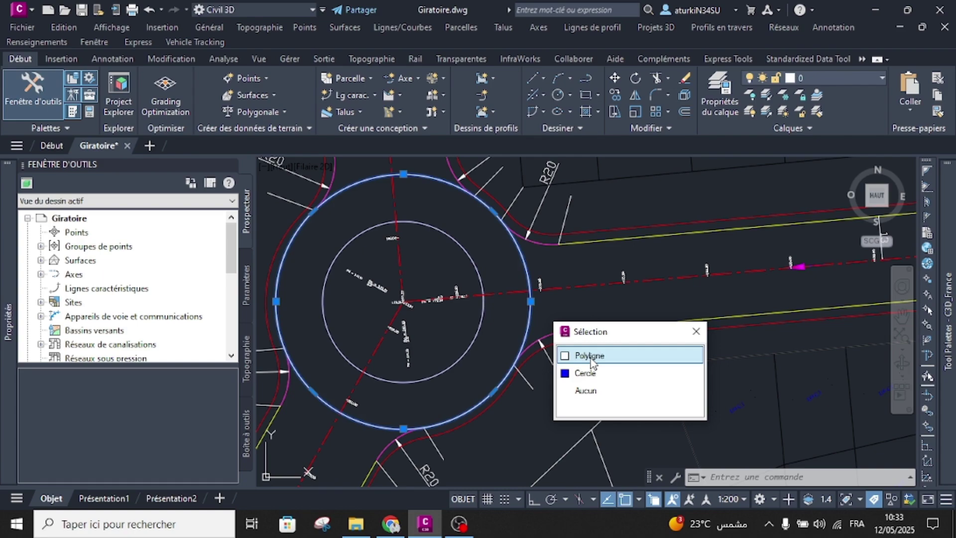
key(Escape)
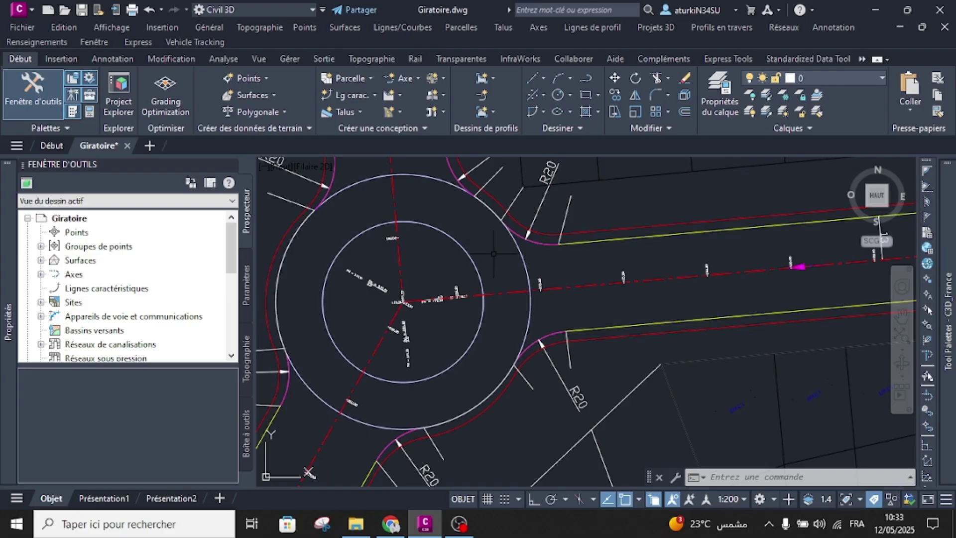
click(405, 80)
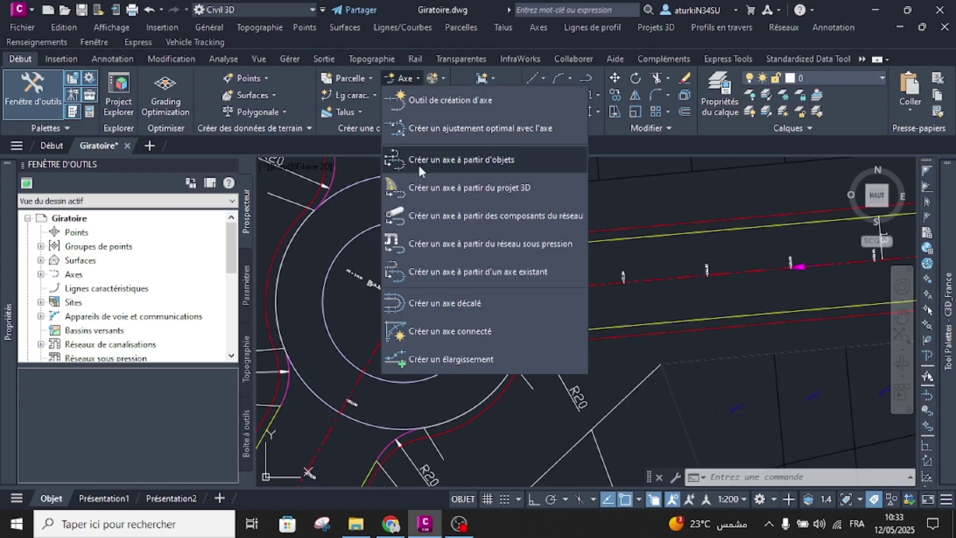
click(426, 160)
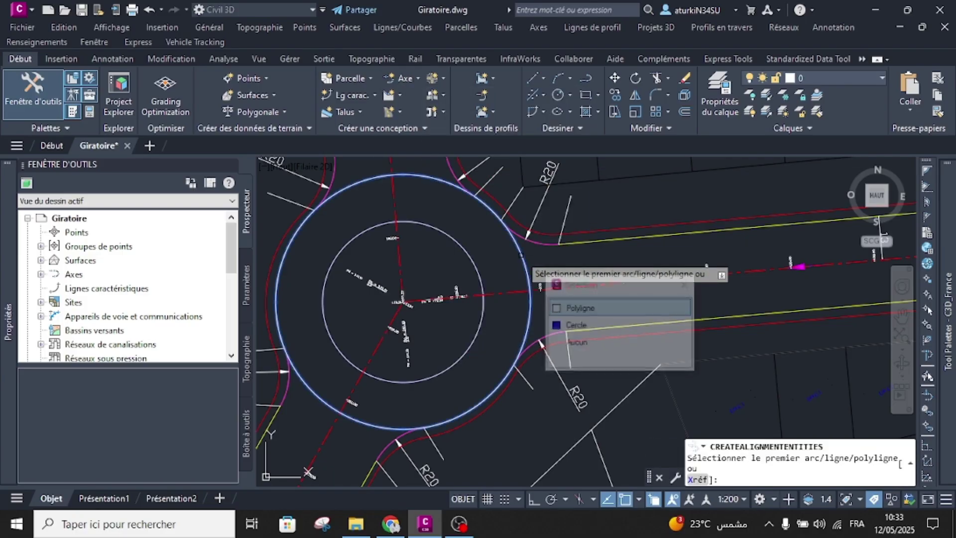
click(520, 254)
key(Return)
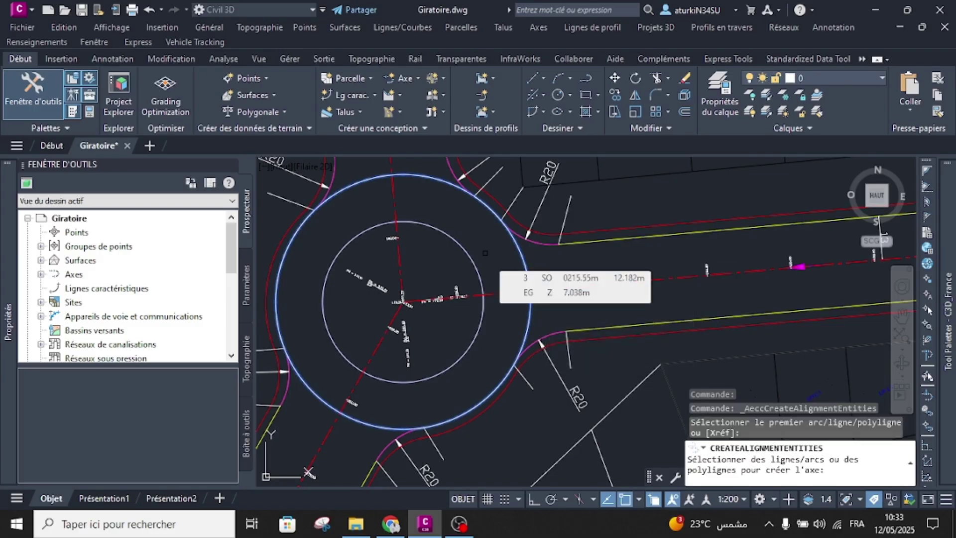
key(Return)
key(Return)
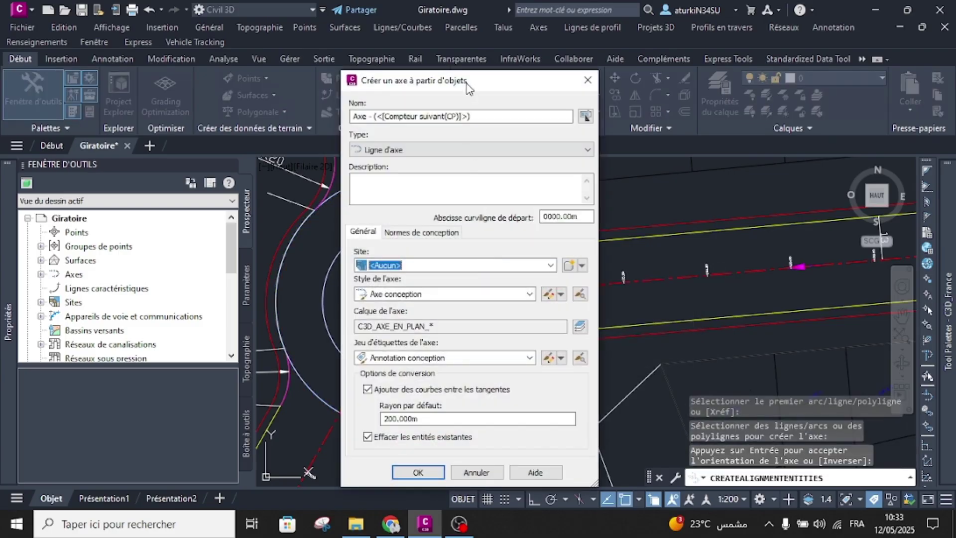
Create the roundabout ring alignment named Gir, without adding curves between tangents or erasing the existing entities.
click(475, 115)
drag(475, 114, 348, 138)
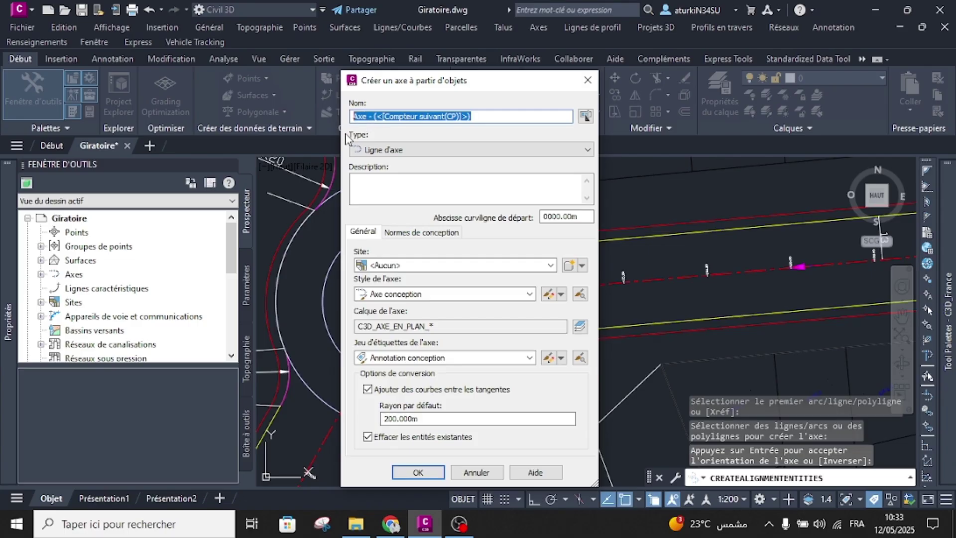
text(Gir)
click(396, 390)
click(408, 437)
click(417, 471)
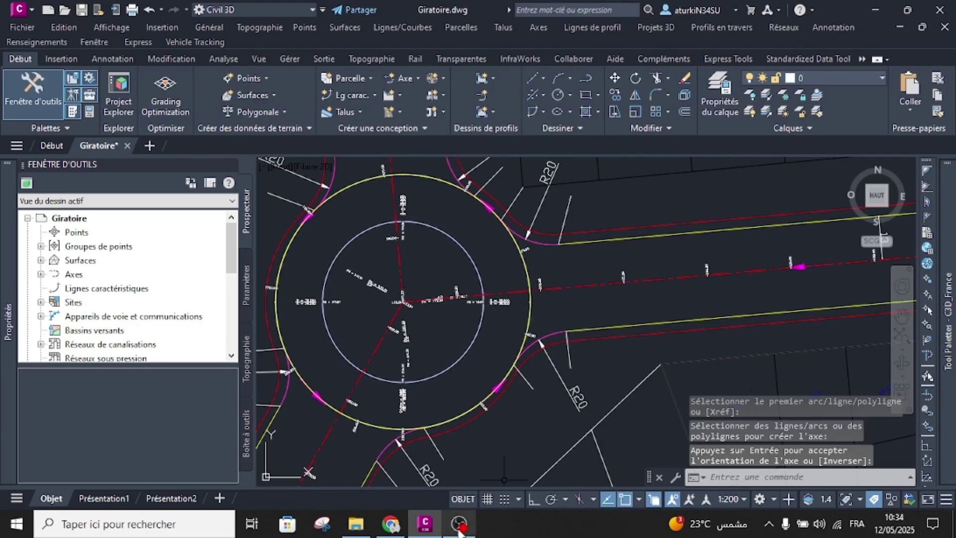
click(460, 525)
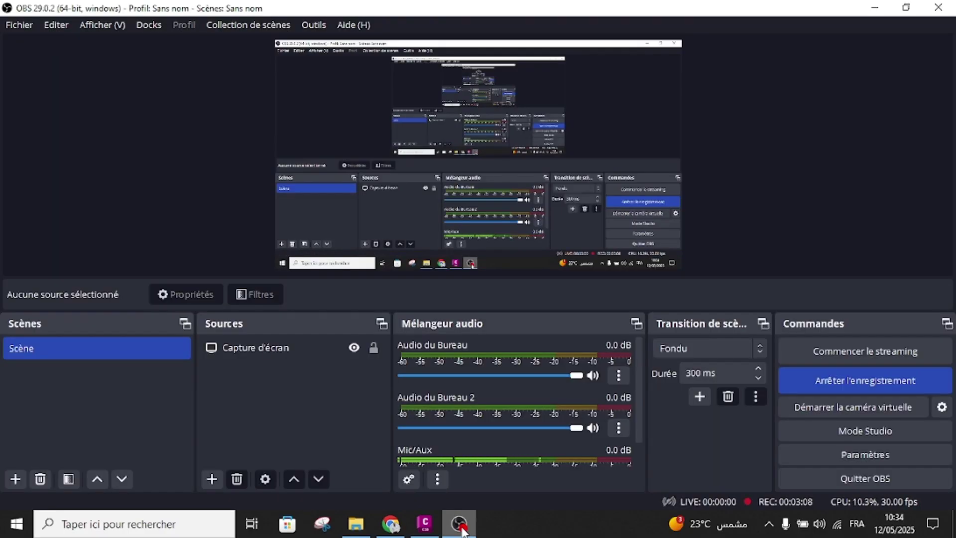
click(459, 526)
middle_drag(409, 284, 464, 292)
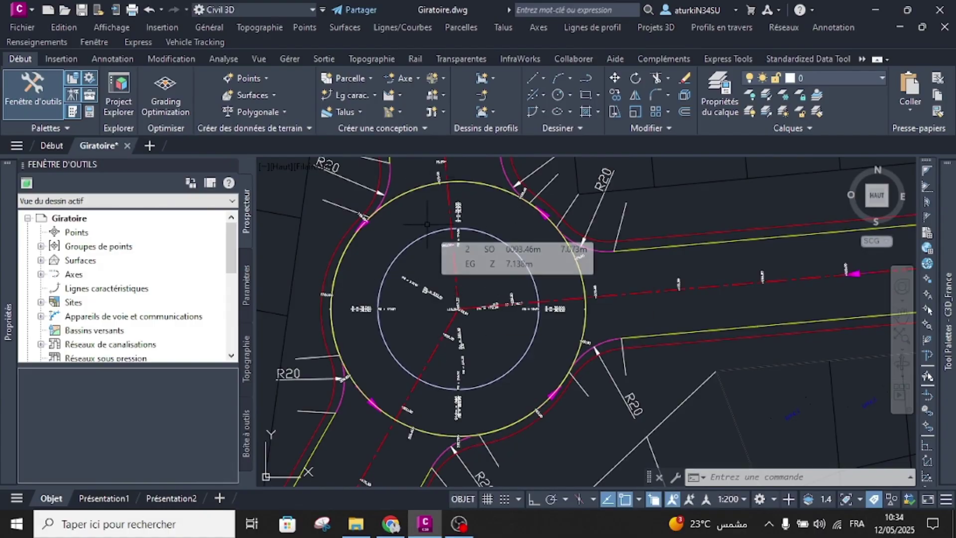
Add a surface profile of EG along the full length of alignment 1.
click(399, 92)
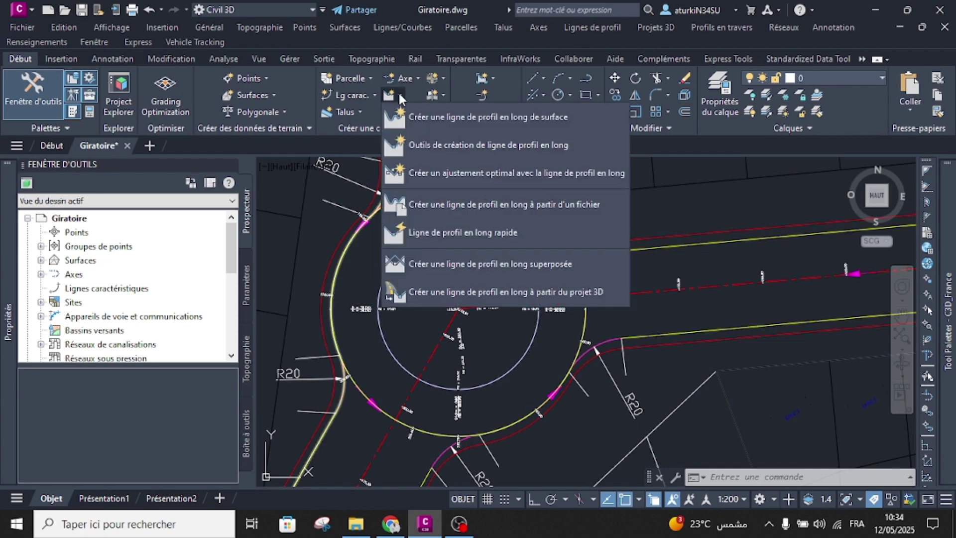
click(424, 119)
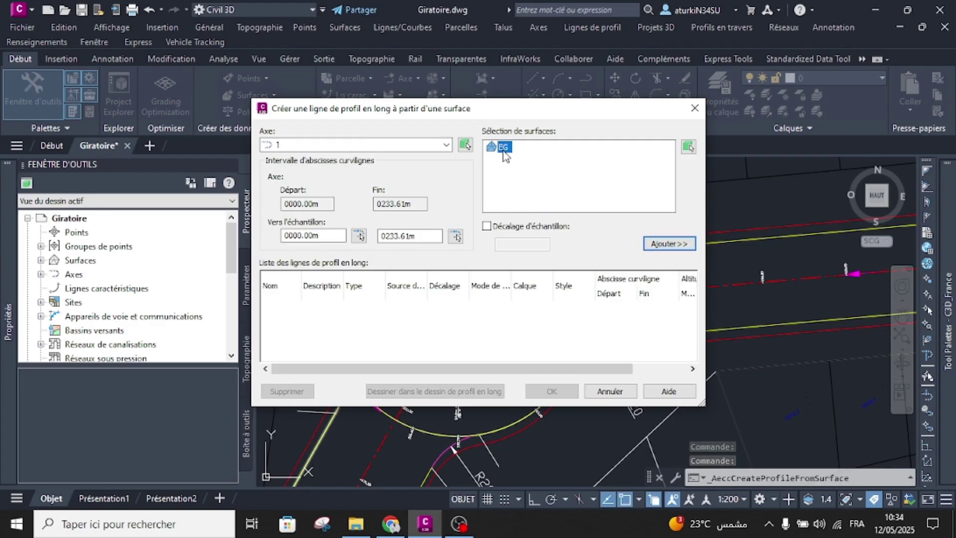
click(674, 245)
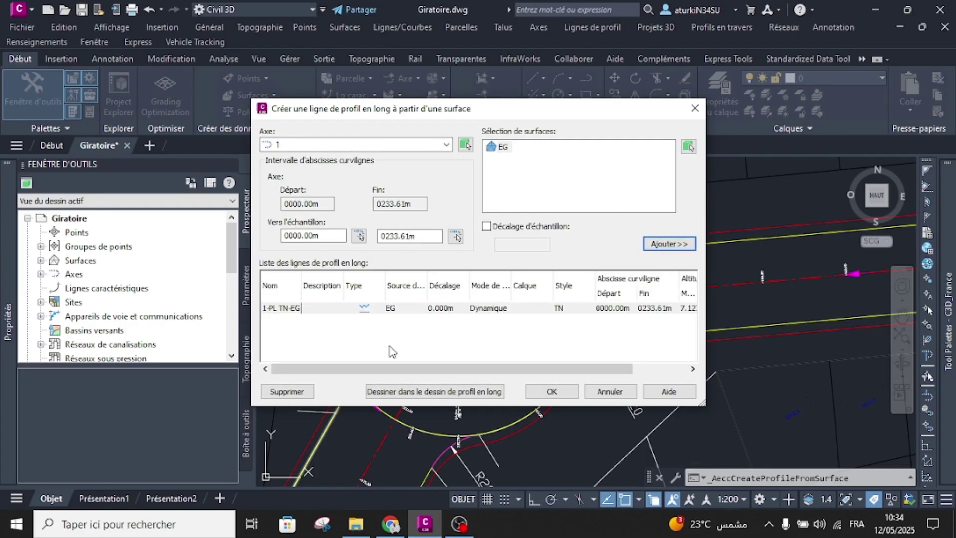
Draw the profile view of alignment 1 with the default Profil en Long settings, placing it east of the framed site plan.
click(436, 392)
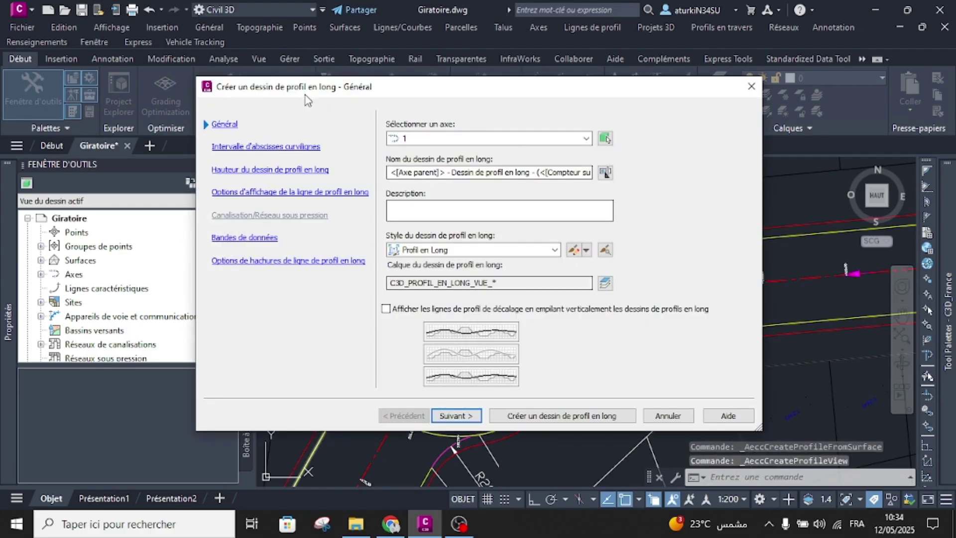
click(459, 416)
click(459, 416)
click(459, 416)
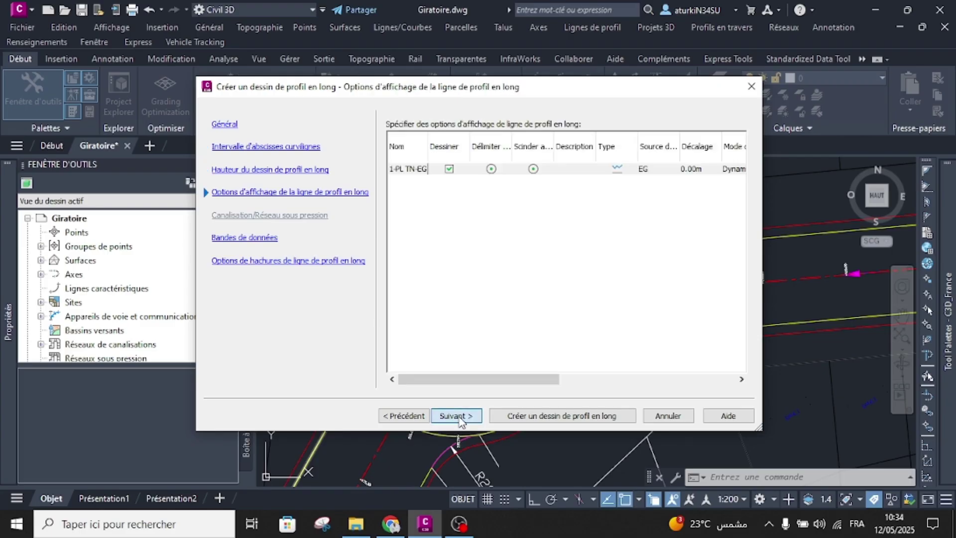
click(459, 416)
click(457, 416)
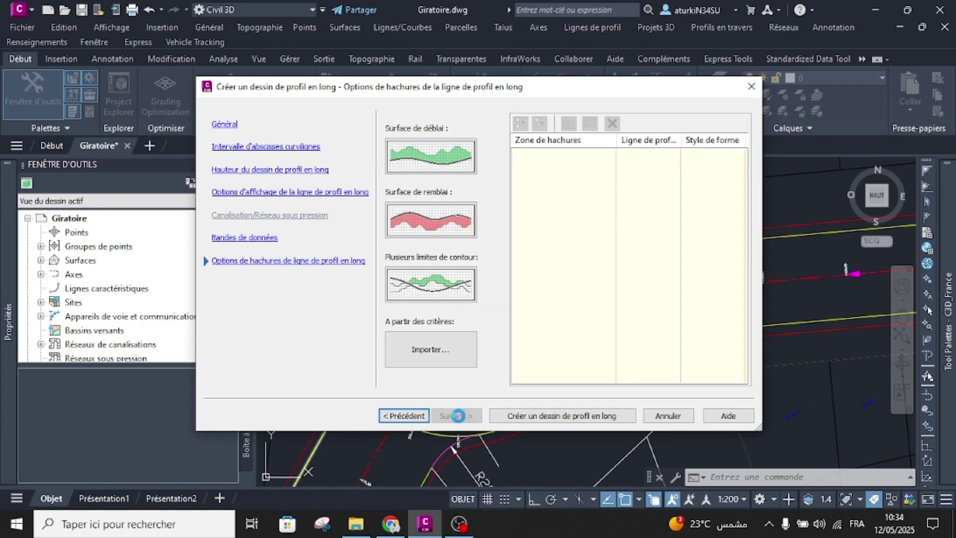
click(559, 415)
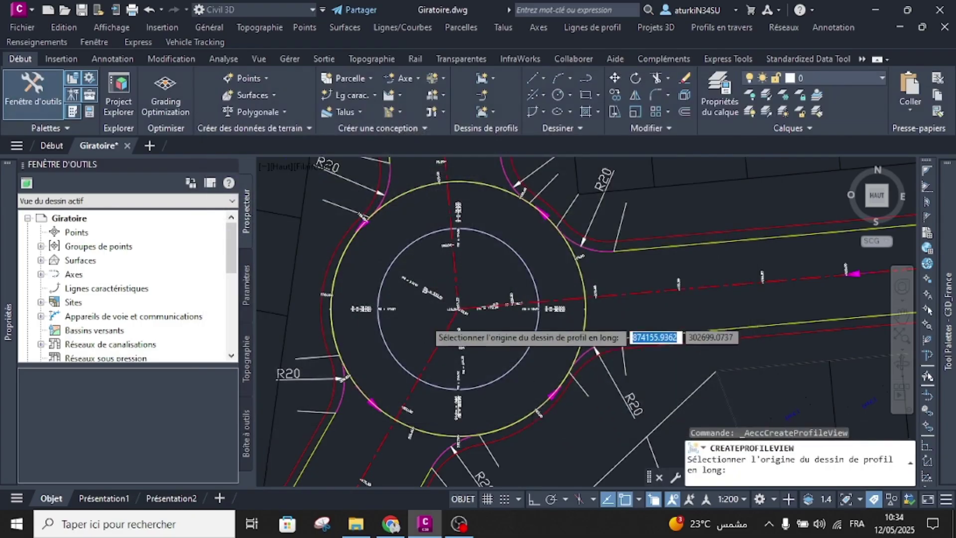
scroll(579, 371, down, 5)
mouse_move(579, 371)
middle_down()
mouse_move(421, 294)
mouse_move(606, 328)
middle_up()
click(427, 283)
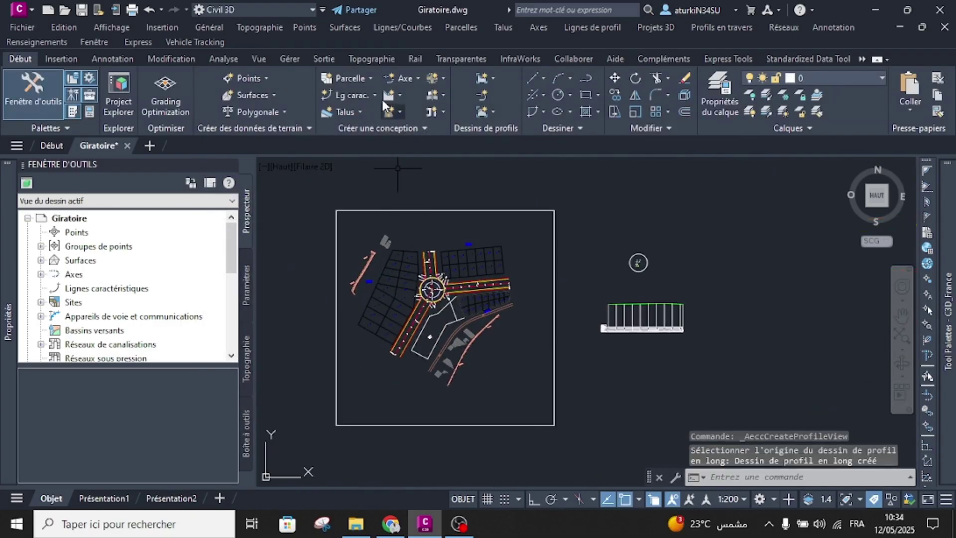
Add the EG surface profile for alignment 2 and draw its profile view just below the one for alignment 1.
click(401, 92)
click(414, 120)
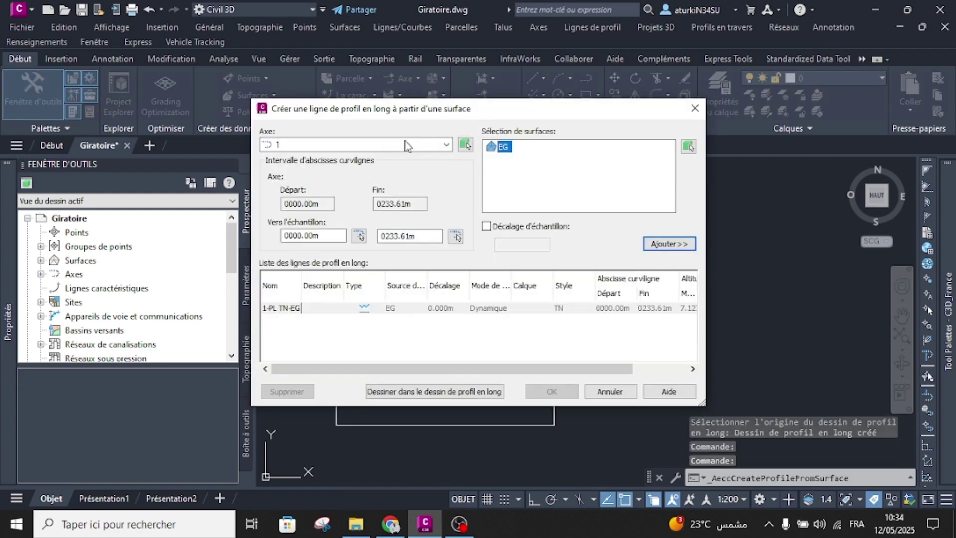
click(304, 146)
click(282, 172)
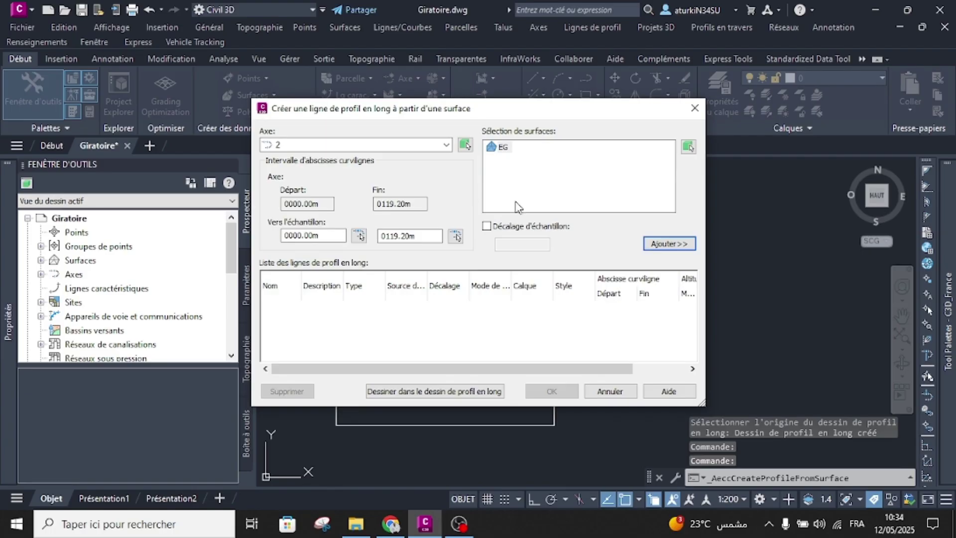
click(661, 243)
click(434, 391)
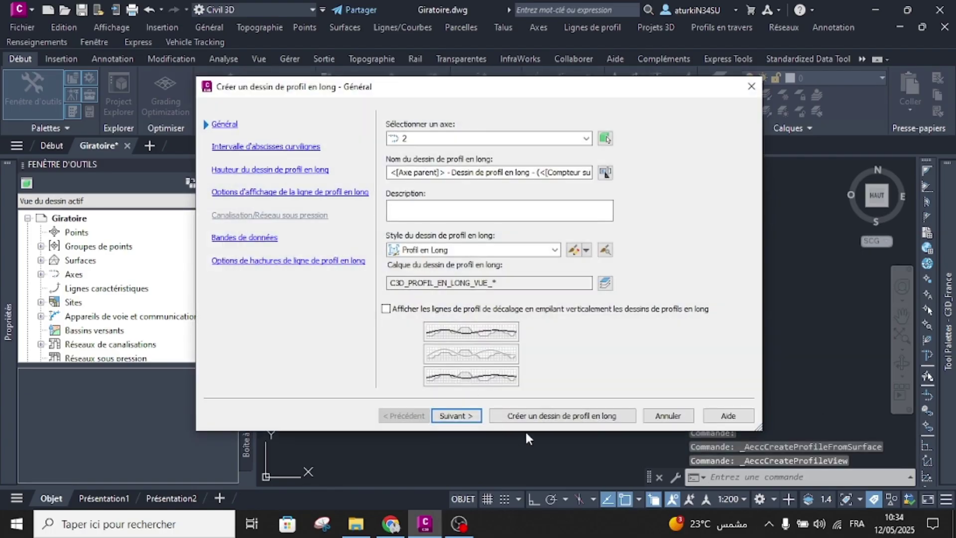
click(536, 417)
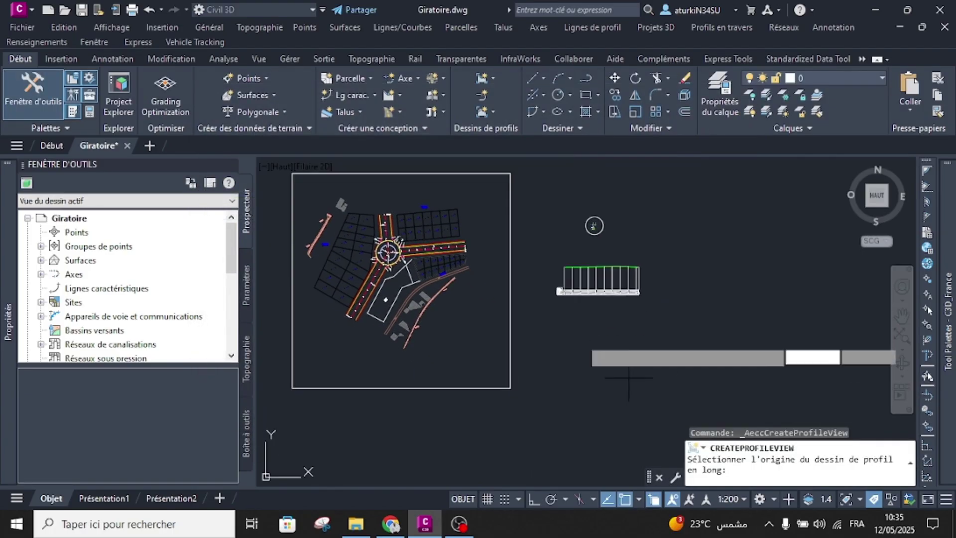
click(553, 340)
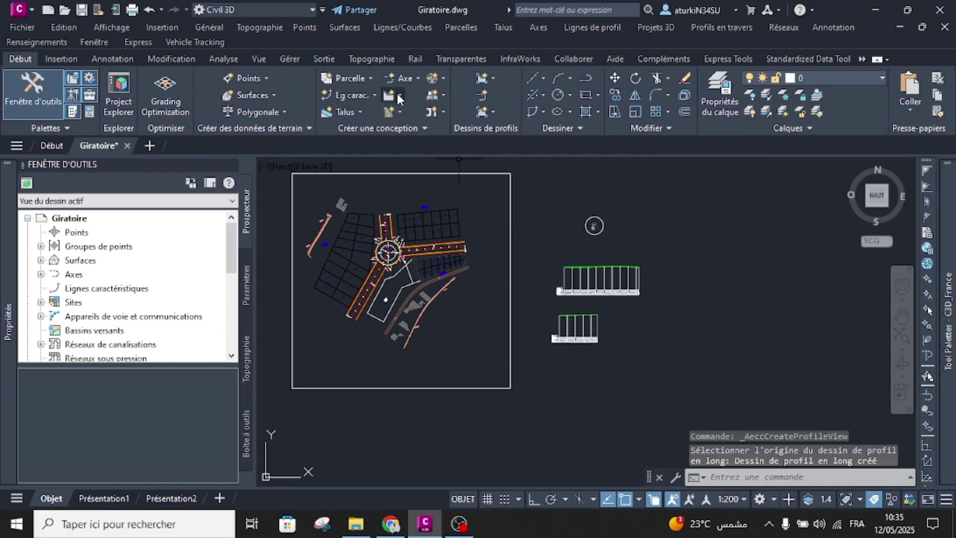
Add the EG surface profile for alignment 3 and draw its profile view just below the one for alignment 2.
click(397, 94)
click(413, 119)
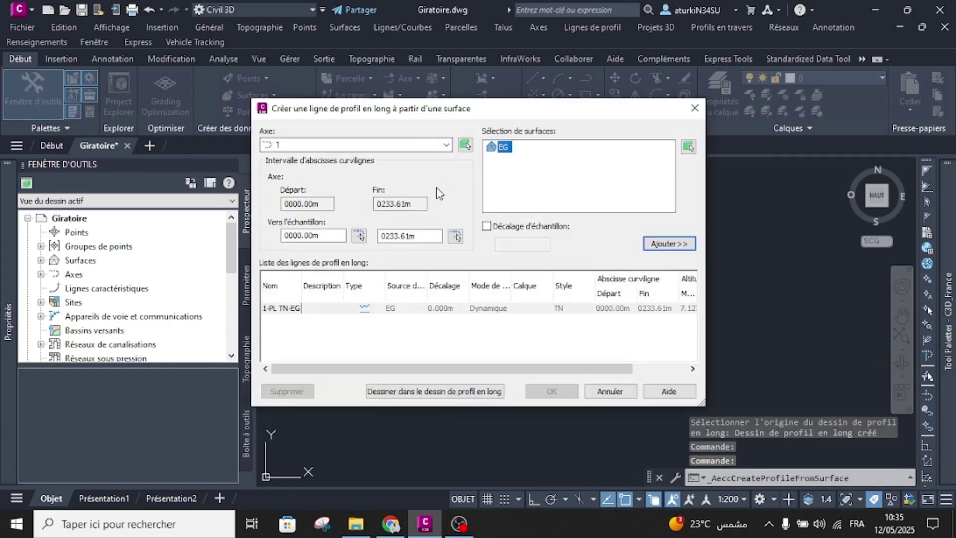
click(410, 146)
click(292, 181)
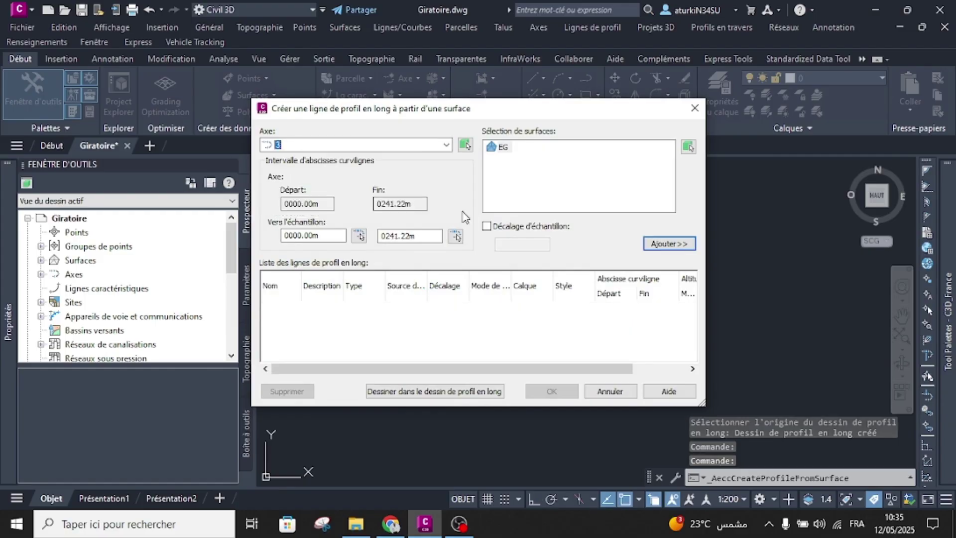
click(669, 244)
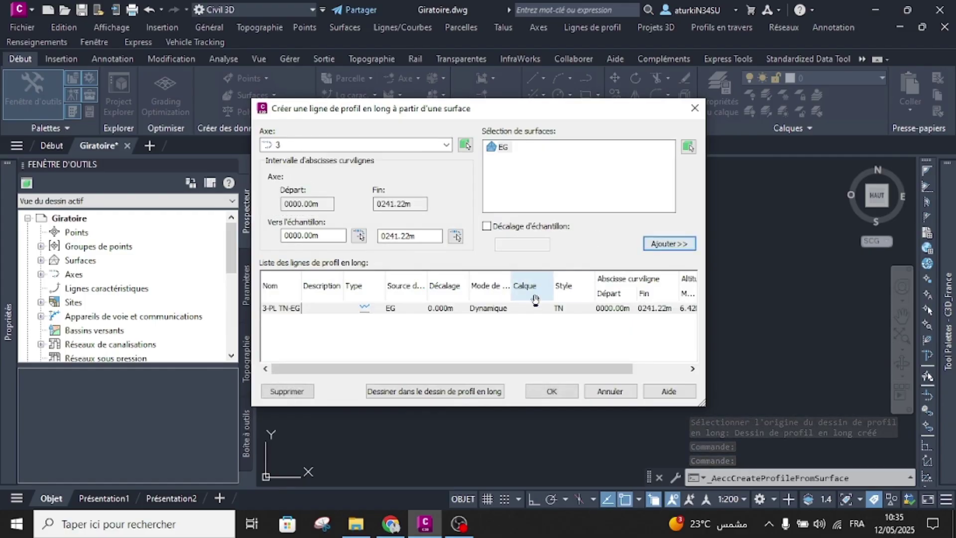
click(459, 391)
click(554, 414)
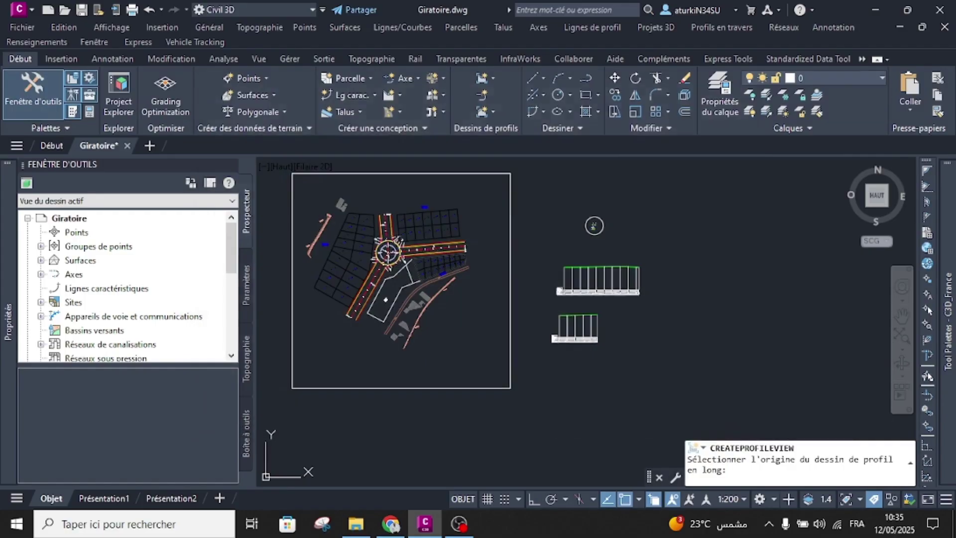
click(553, 383)
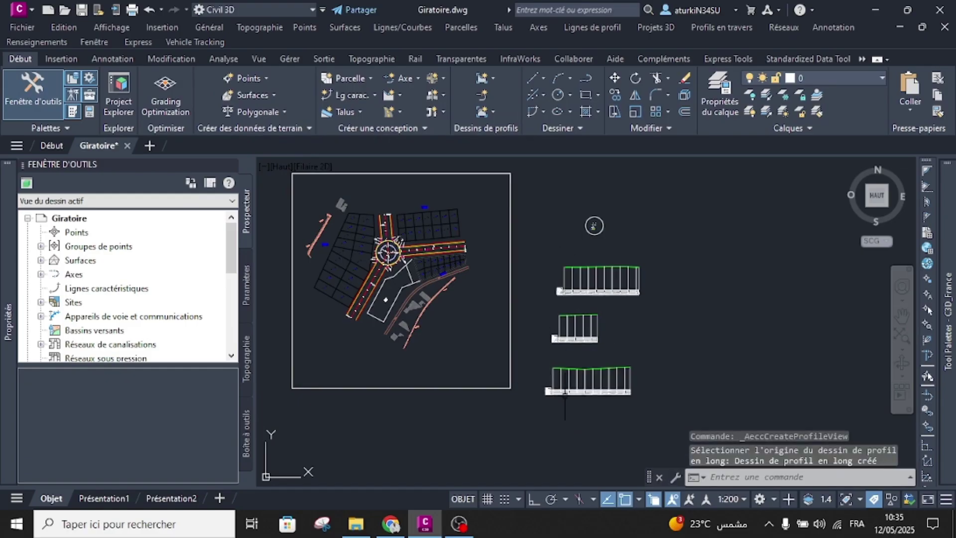
Add the EG surface profile for the Gir ring alignment and draw its profile view below the one for alignment 3.
click(397, 94)
click(408, 107)
click(351, 146)
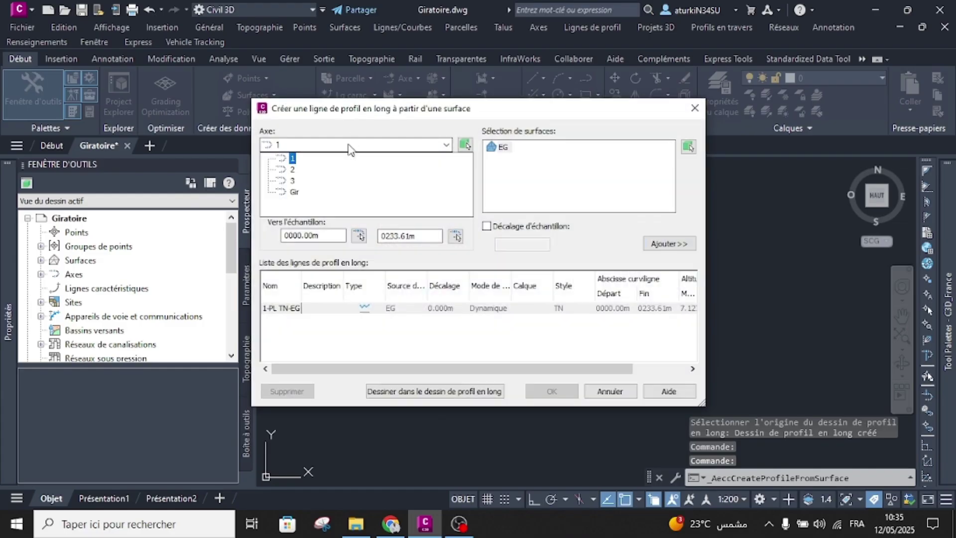
click(294, 192)
click(666, 243)
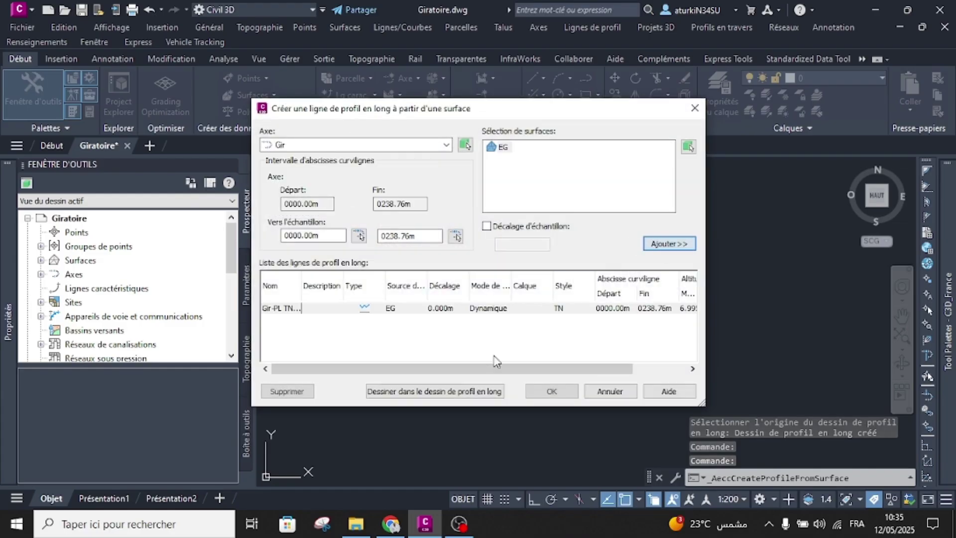
click(467, 391)
click(539, 421)
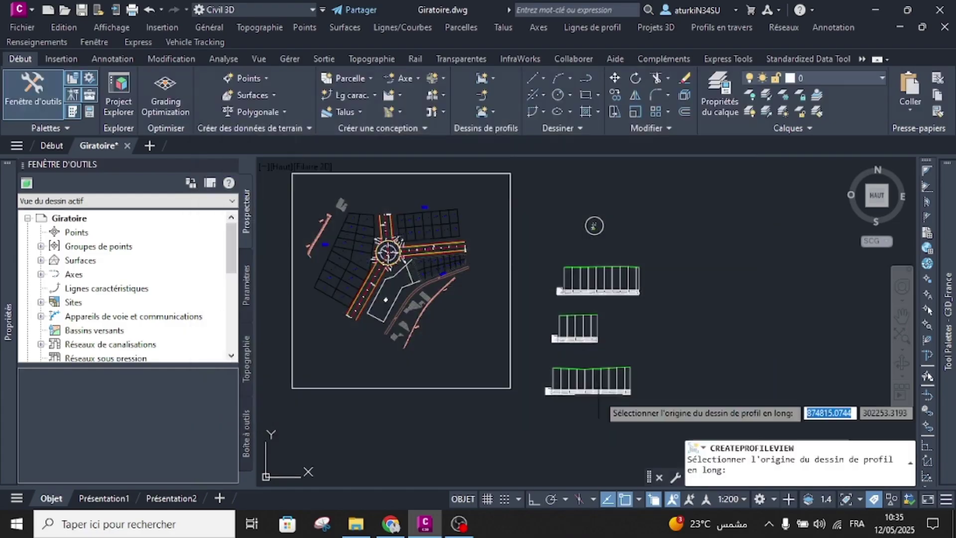
scroll(472, 328, up, 5)
click(482, 322)
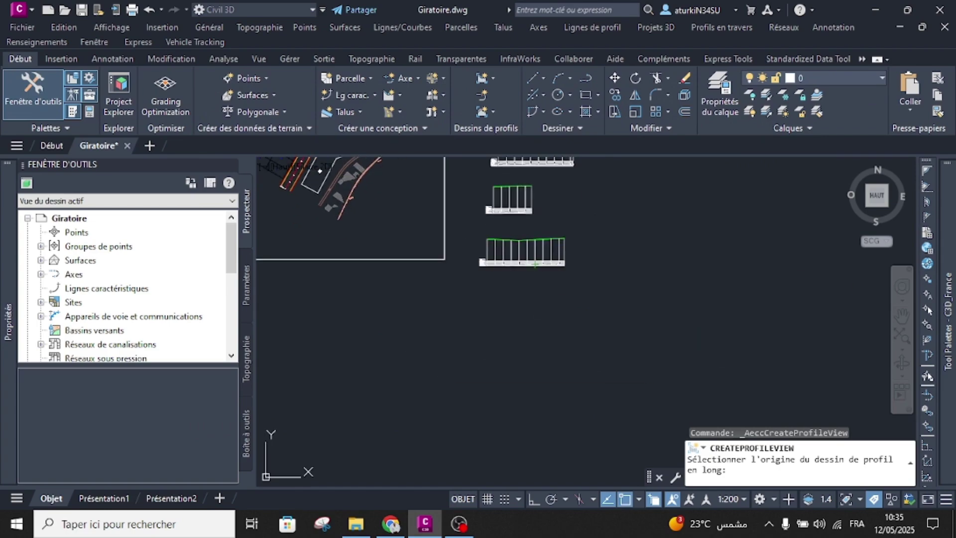
middle_drag(473, 285, 494, 379)
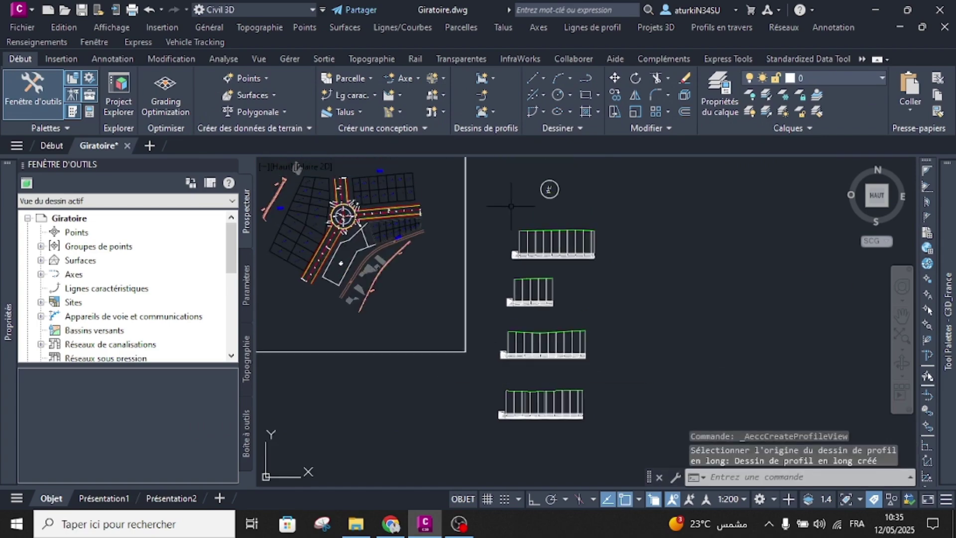
click(398, 92)
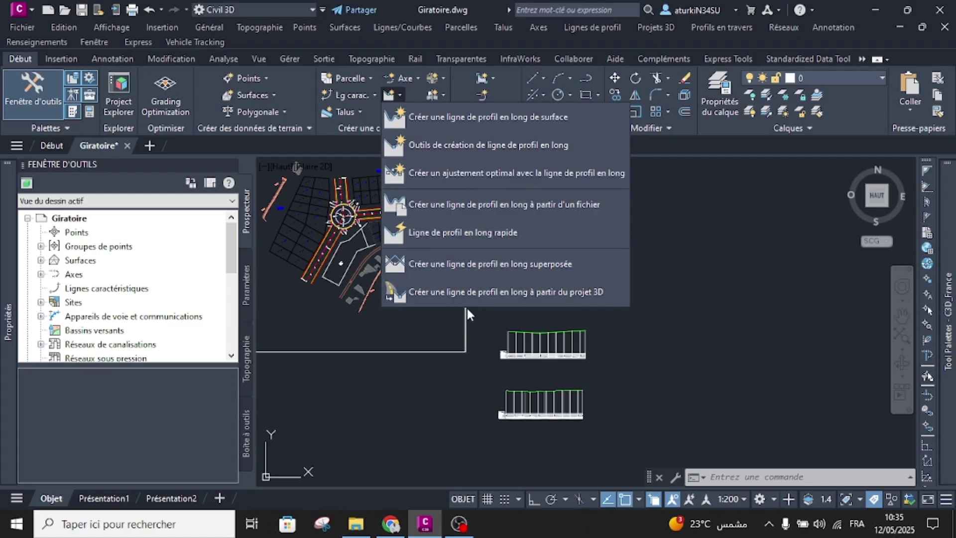
key(Escape)
key(Escape)
Create a layout profile named LR 1 on the alignment 1 profile view, with the Conception style and Projet Complet label set.
scroll(512, 363, up, 5)
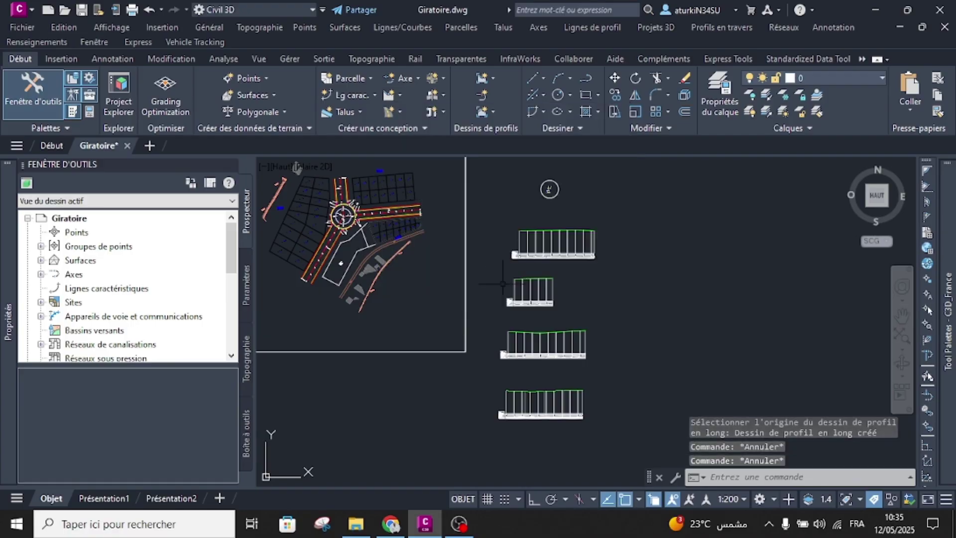
click(462, 317)
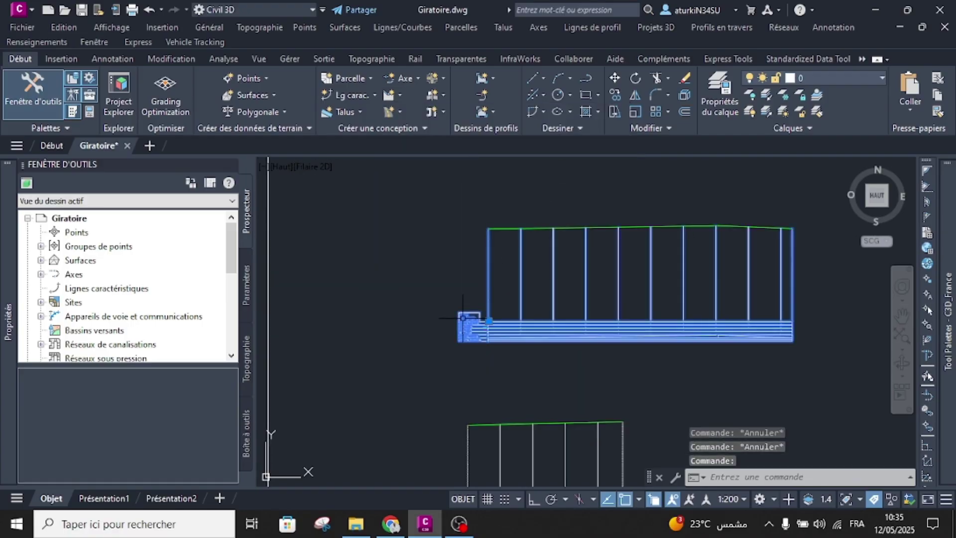
click(838, 119)
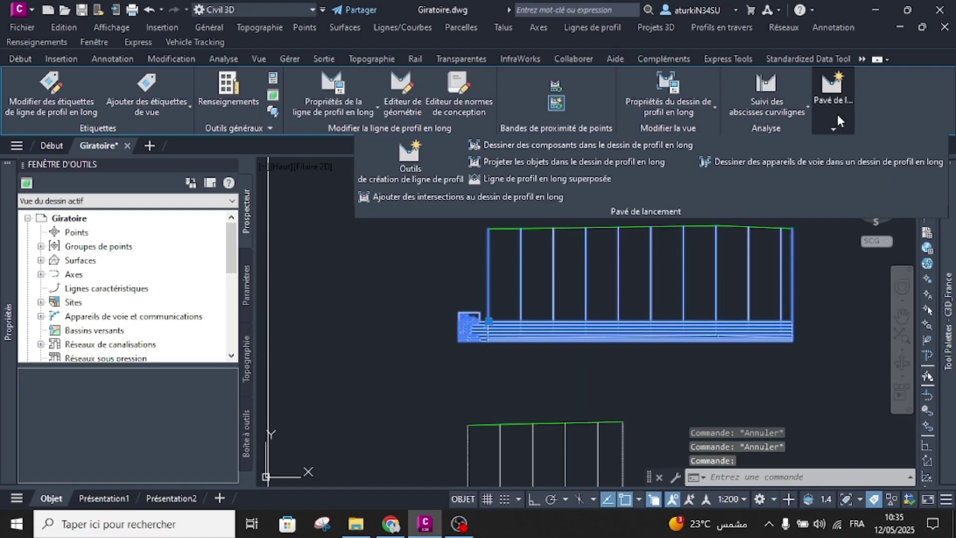
click(406, 170)
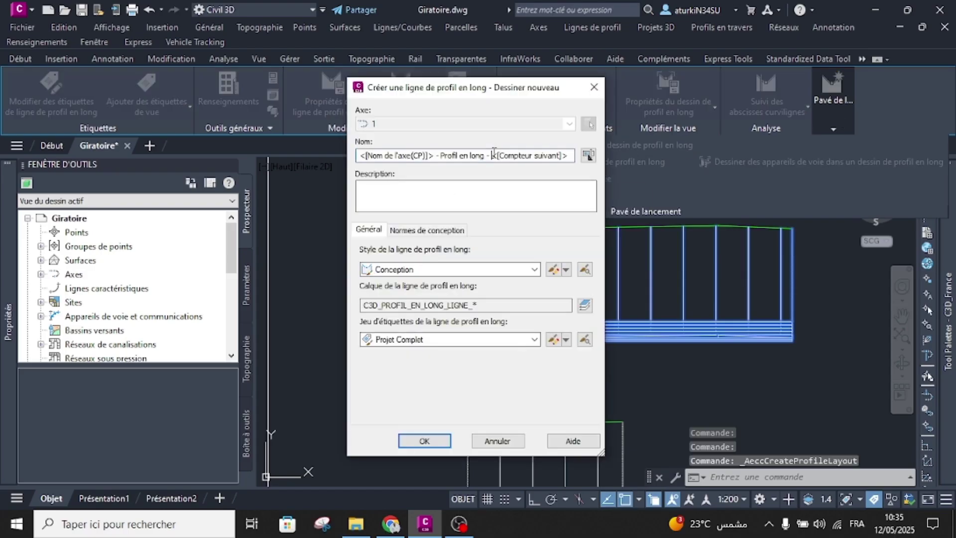
triple_click(494, 153)
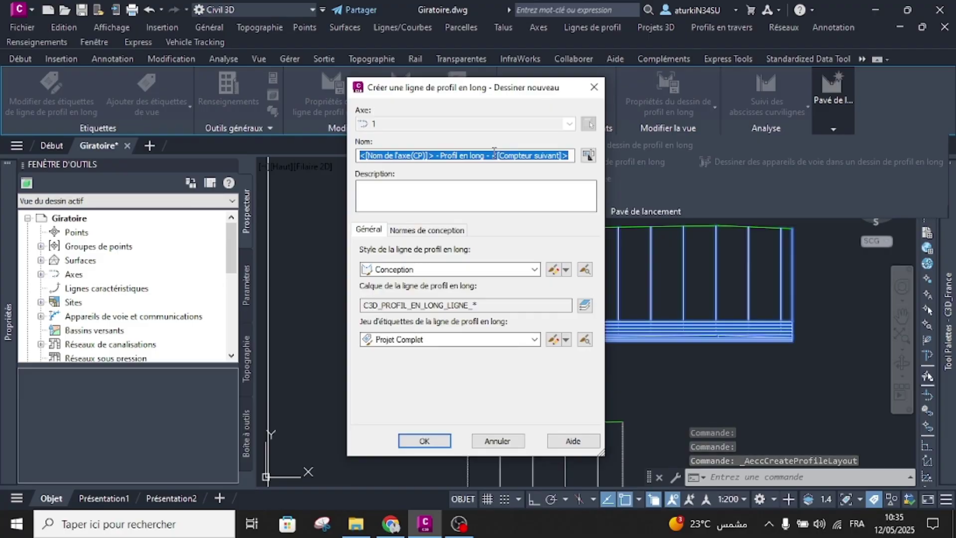
text(LR 1)
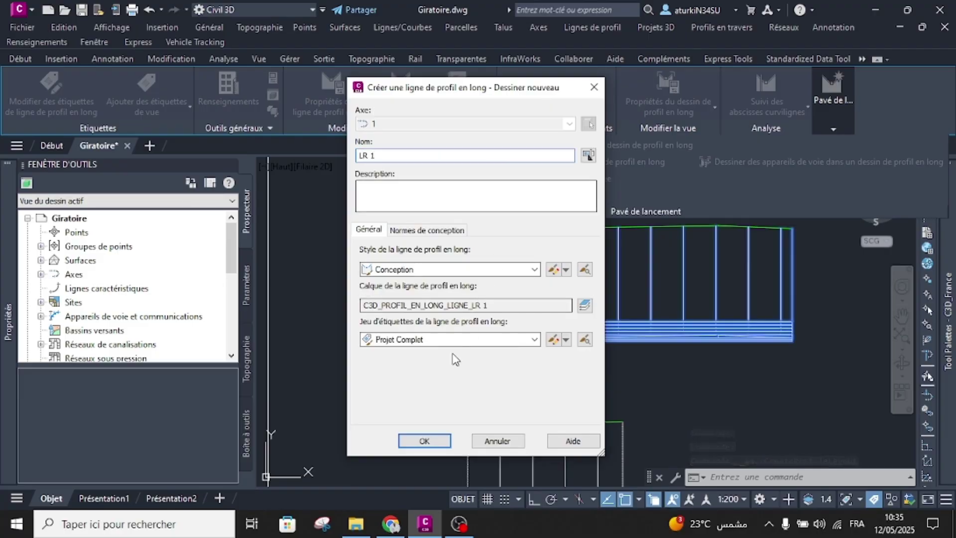
click(426, 441)
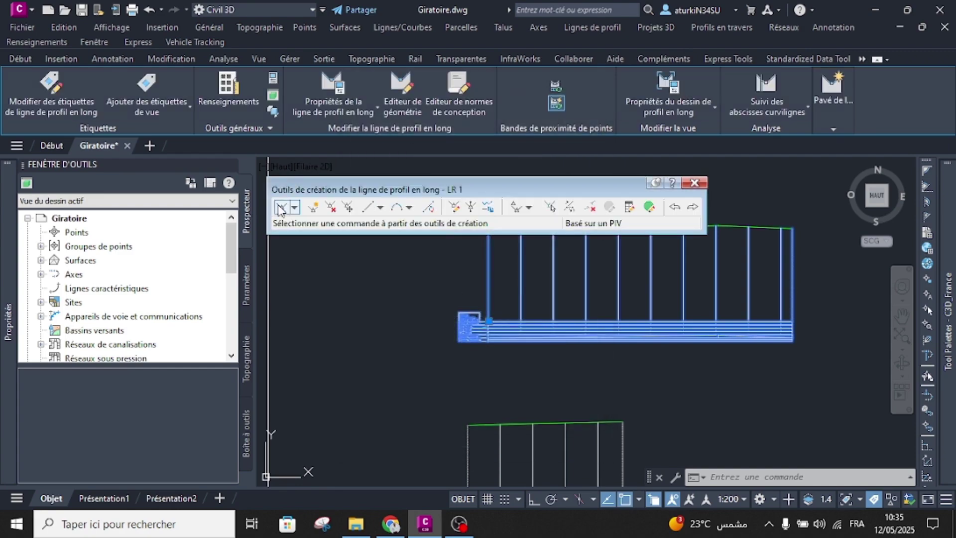
Draw LR 1 as a single tangent from the start to the end of the EG profile in the alignment 1 view.
click(295, 209)
click(338, 222)
scroll(390, 329, up, 5)
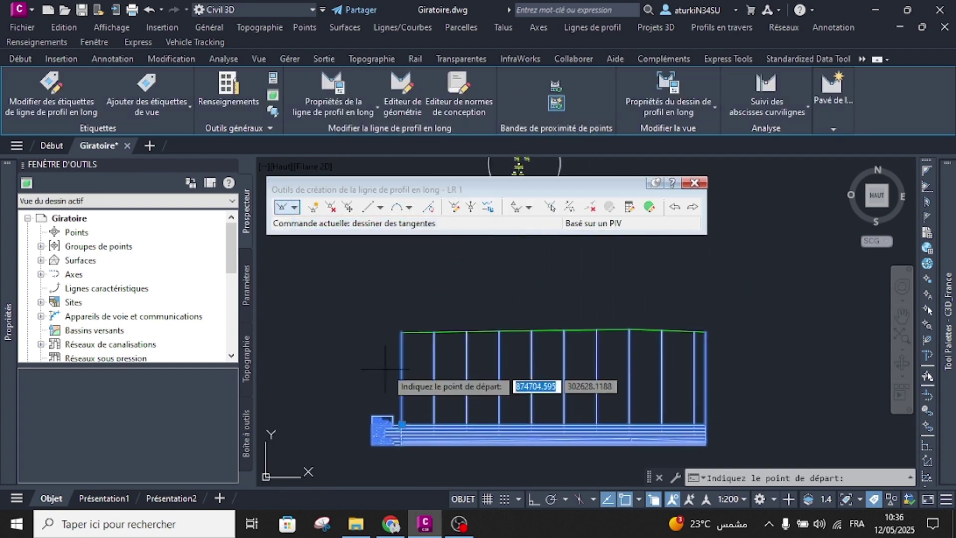
scroll(391, 318, up, 4)
click(395, 299)
scroll(367, 309, down, 8)
scroll(575, 307, up, 6)
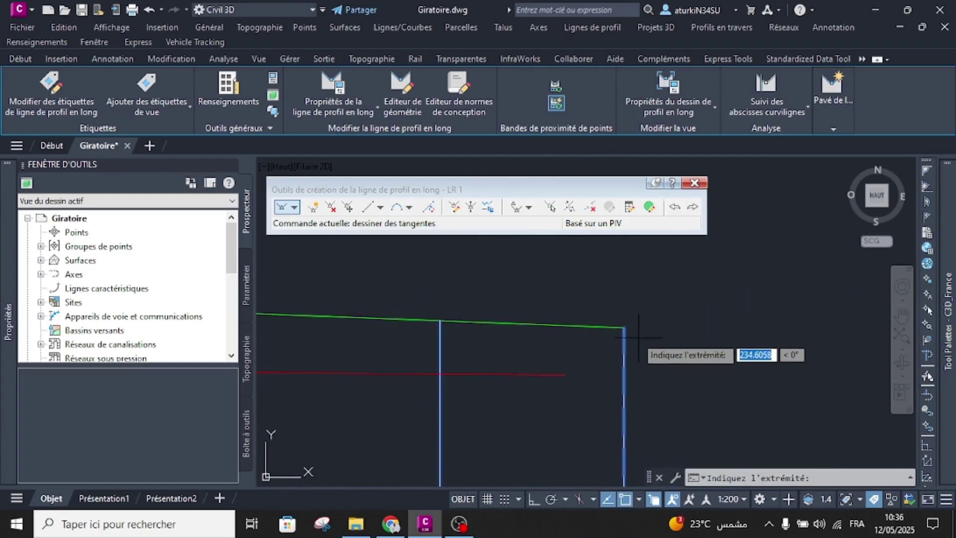
click(624, 326)
key(Return)
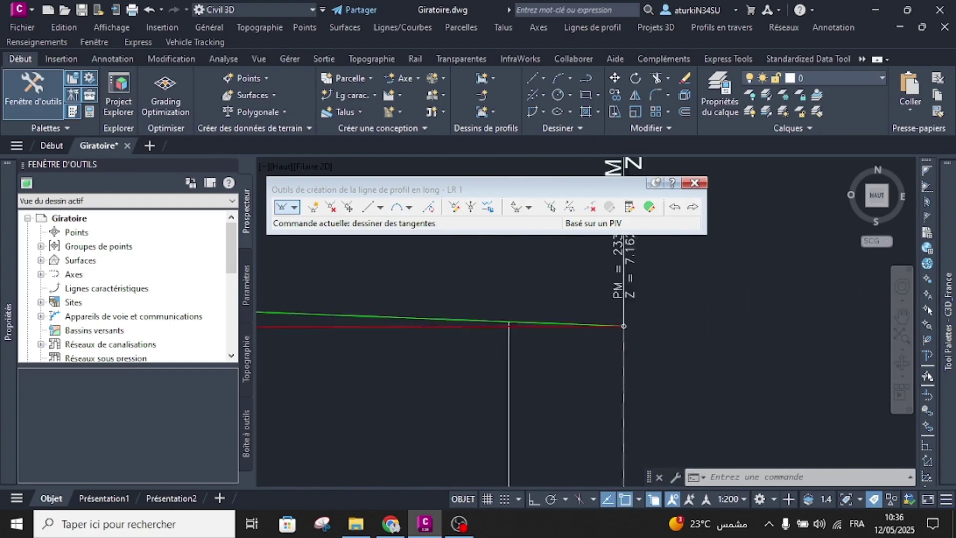
Examine the LR 1 line and the data bands beneath the alignment 1 profile view.
scroll(624, 323, down, 4)
middle_drag(505, 373, 526, 329)
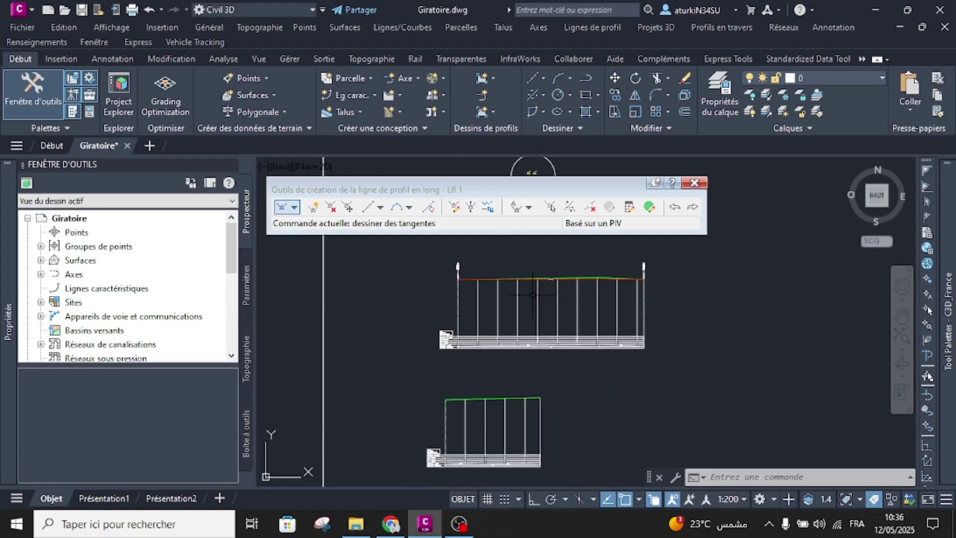
scroll(459, 323, up, 2)
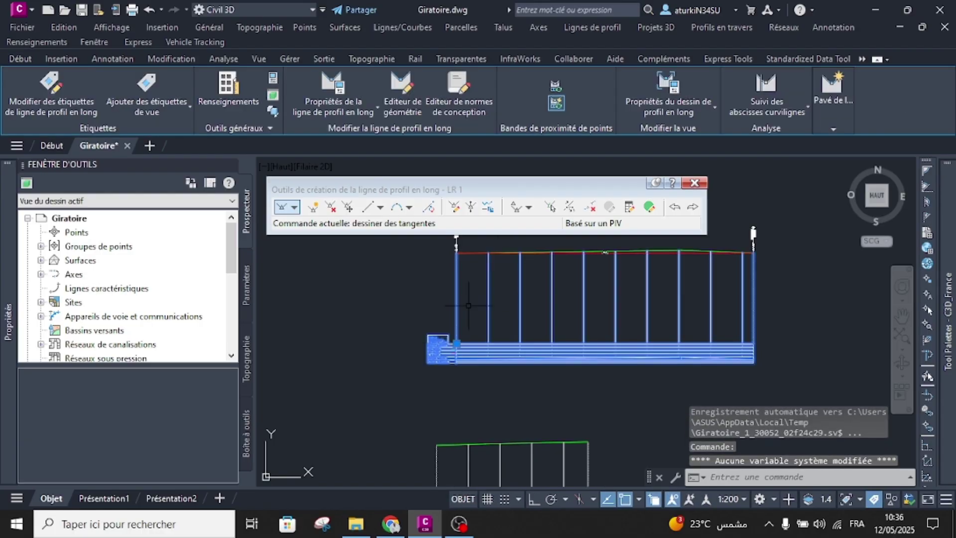
scroll(577, 319, up, 3)
scroll(564, 306, down, 1)
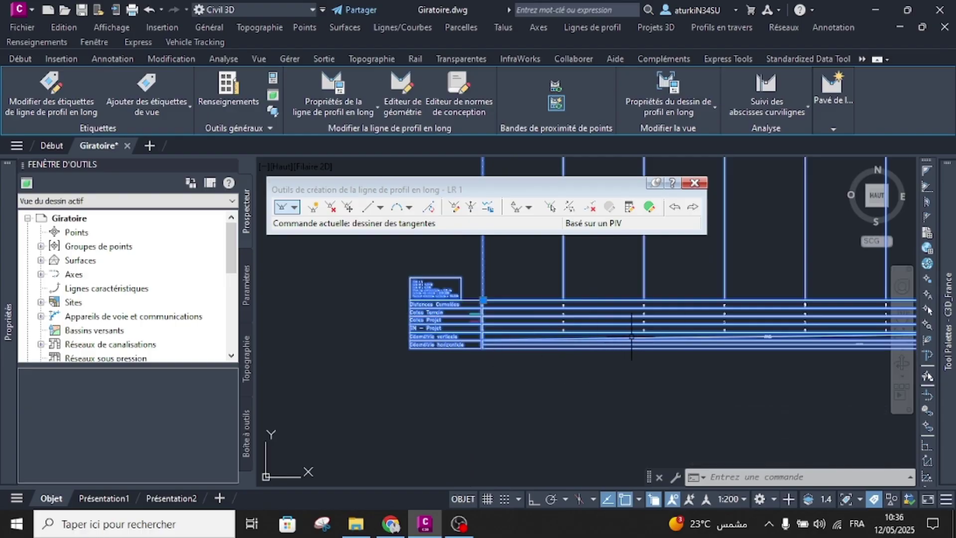
scroll(596, 331, down, 3)
scroll(591, 287, up, 3)
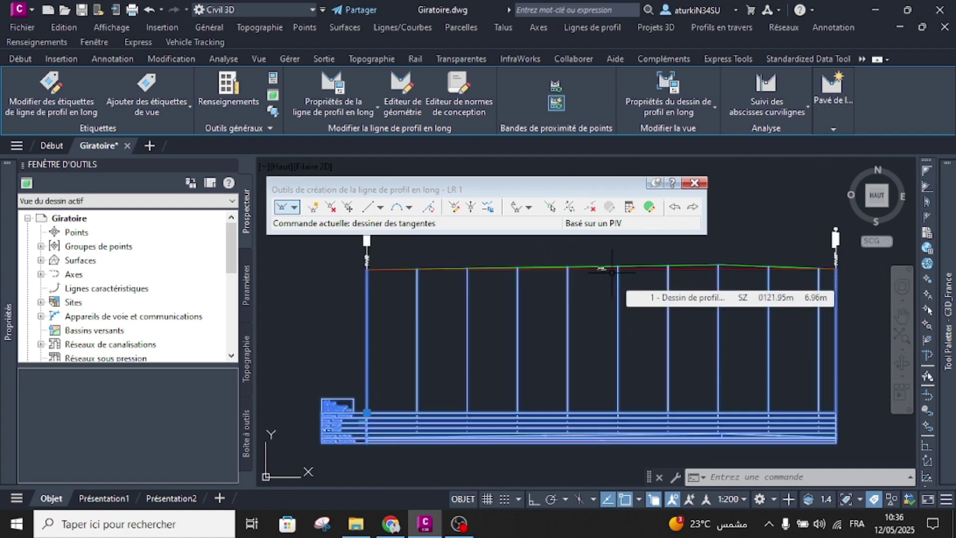
scroll(612, 272, down, 2)
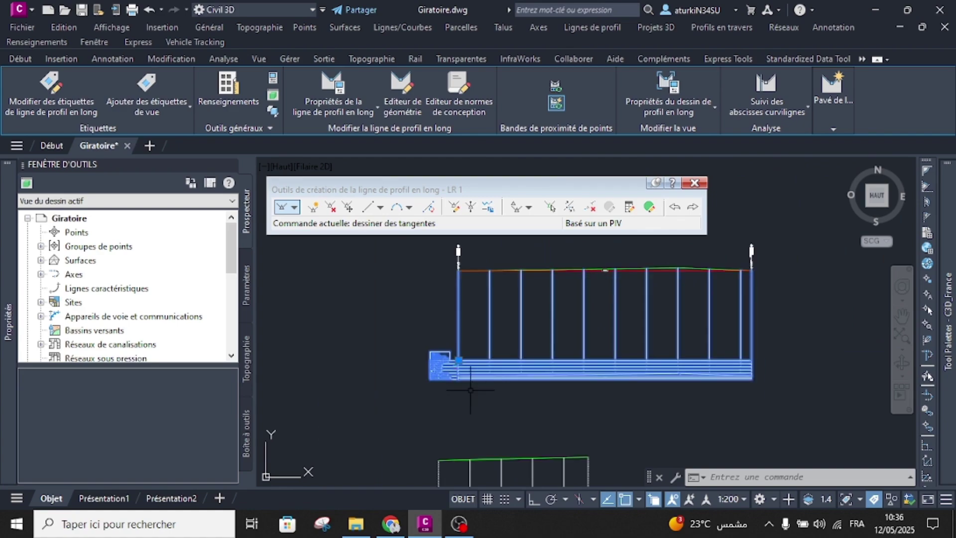
In the alignment 1 profile view's band settings, set both profile references of the Cotes Projet band to LR 1.
click(676, 87)
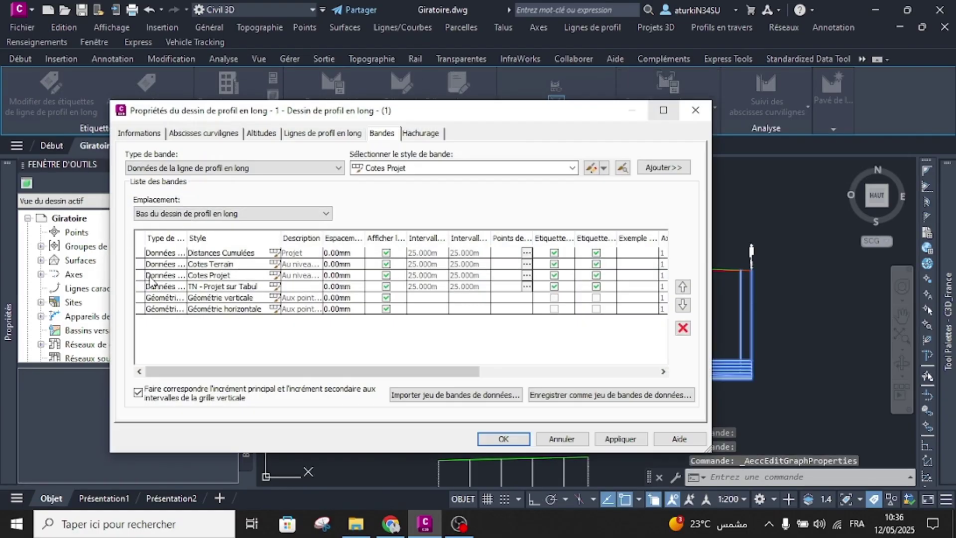
click(150, 276)
drag(279, 372, 487, 352)
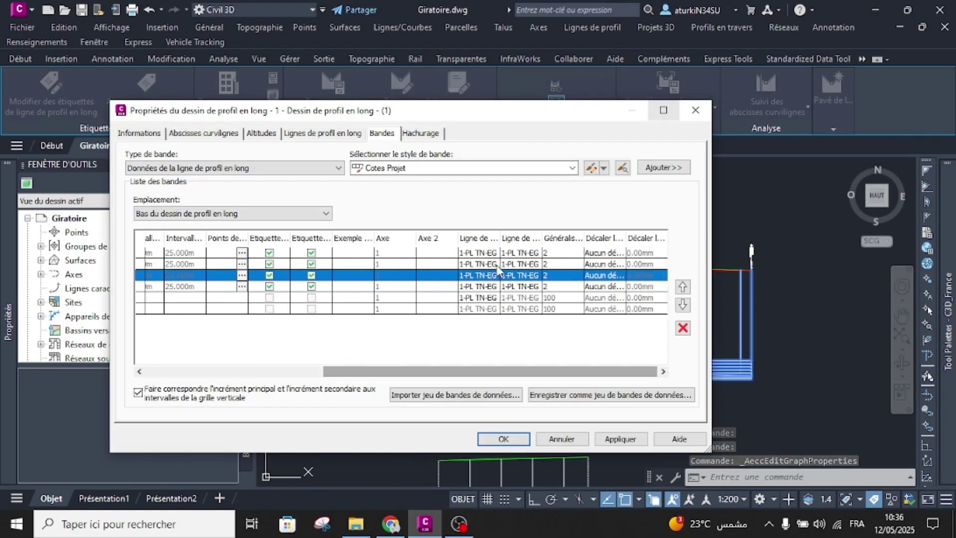
click(478, 275)
click(478, 305)
click(515, 277)
click(510, 299)
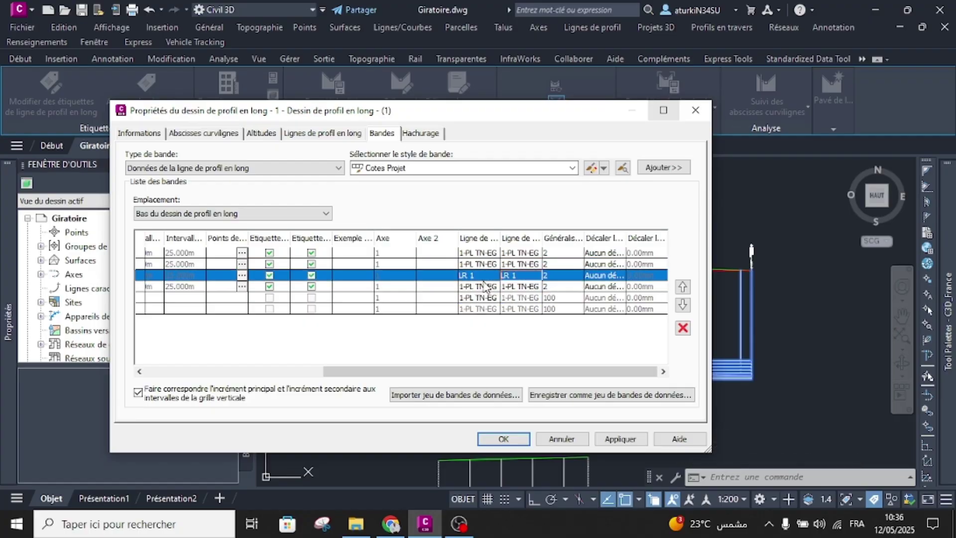
Set LR 1 as profile 2 of the TN - Projet sur Tabul band and profile 1 of Géométrie verticale, and apply the band settings.
click(487, 287)
click(510, 289)
click(512, 310)
click(486, 299)
click(481, 298)
click(483, 322)
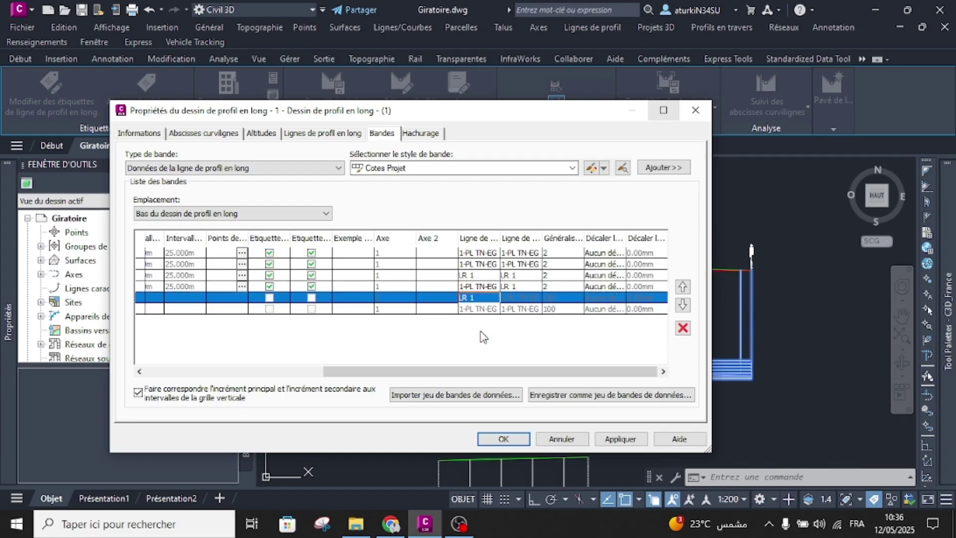
click(504, 439)
key(Escape)
scroll(606, 365, down, 3)
key(Escape)
Create a layout profile named LR 2 on the alignment 2 profile view, with the Conception style and Projet Complet label set.
click(517, 386)
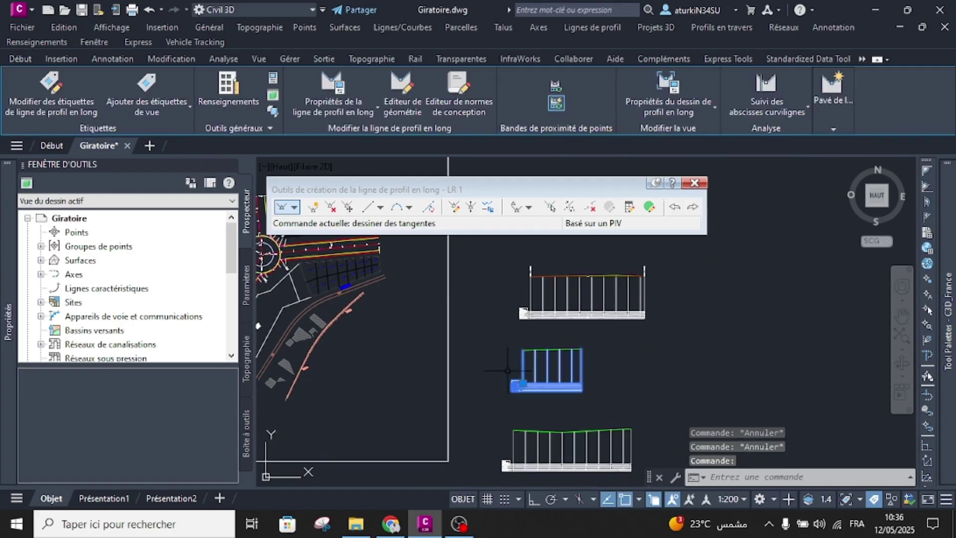
click(833, 114)
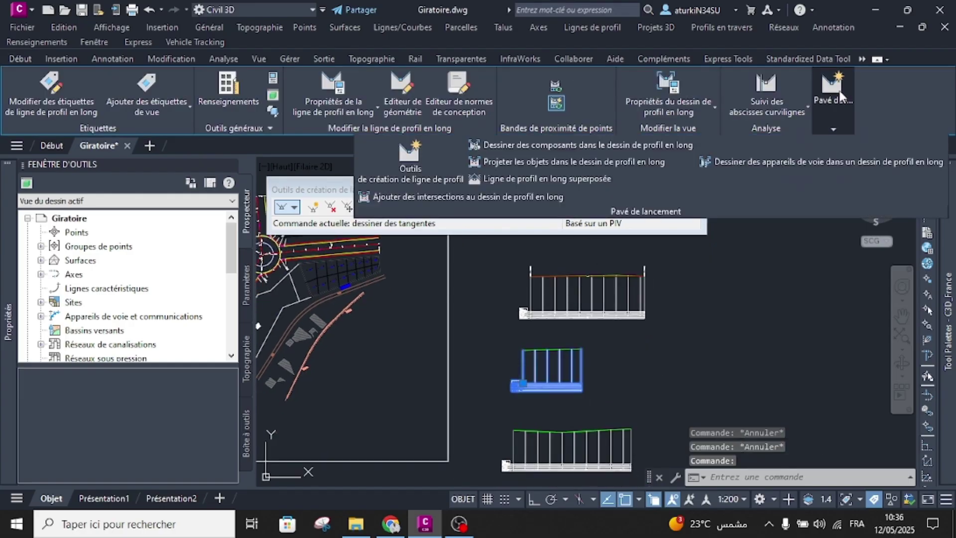
click(430, 165)
double_click(428, 156)
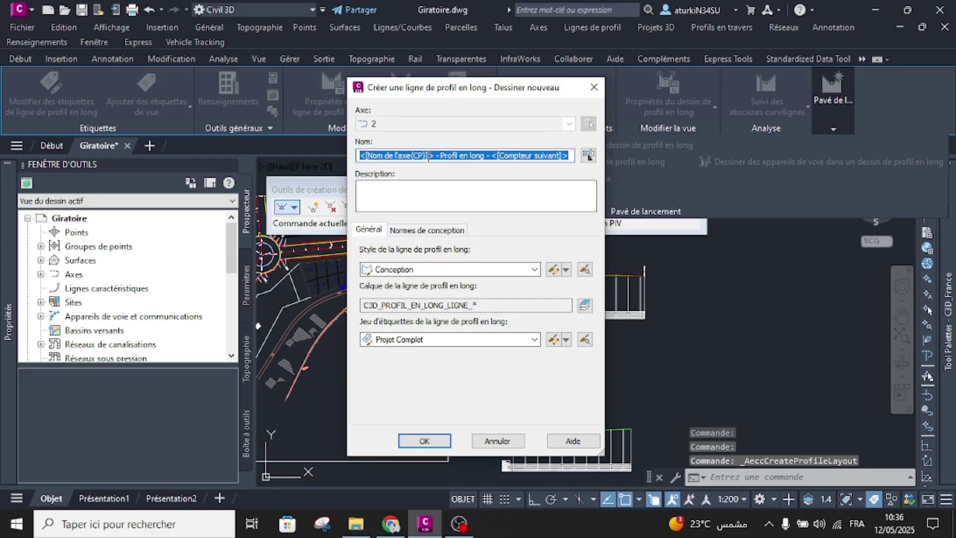
text(LR 2)
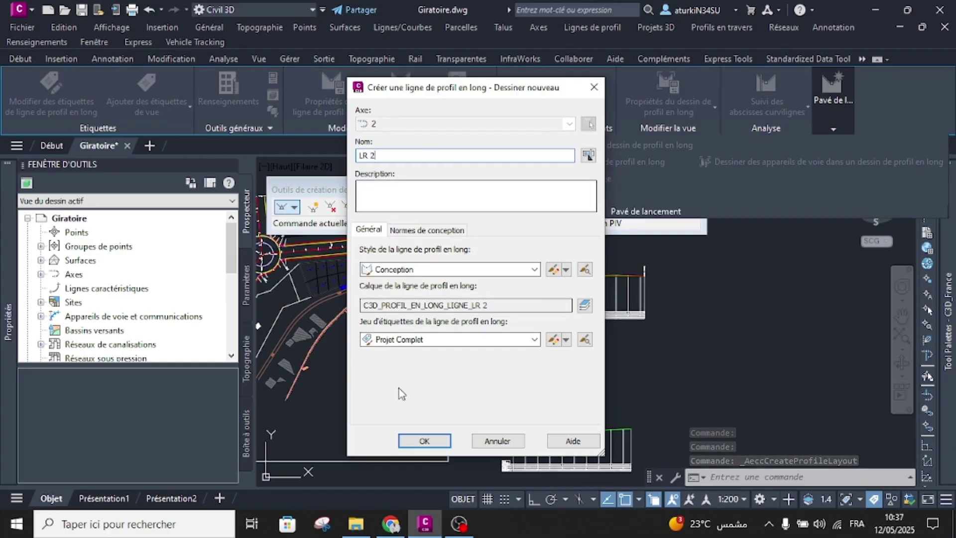
click(424, 441)
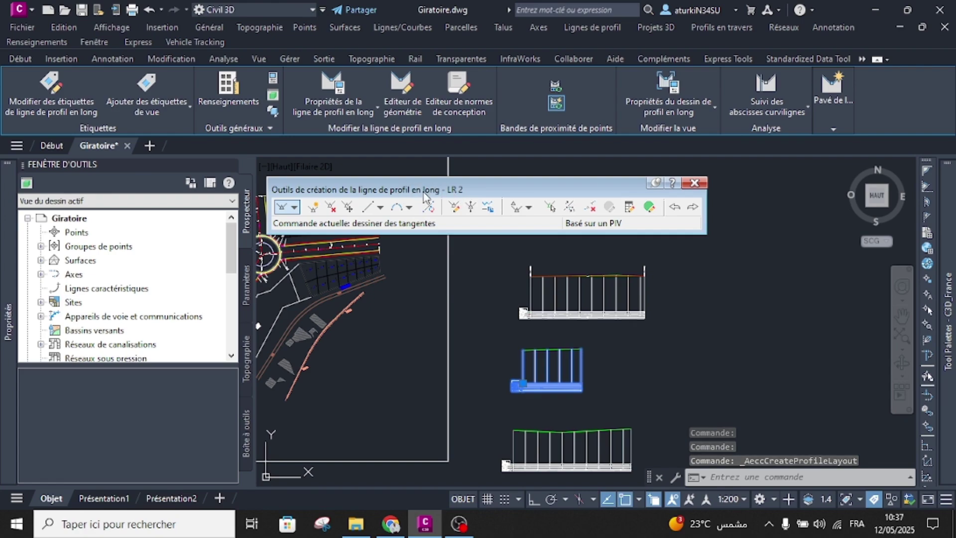
Draw LR 2 as a single tangent from the start to the end of the EG profile in the alignment 2 view.
click(287, 211)
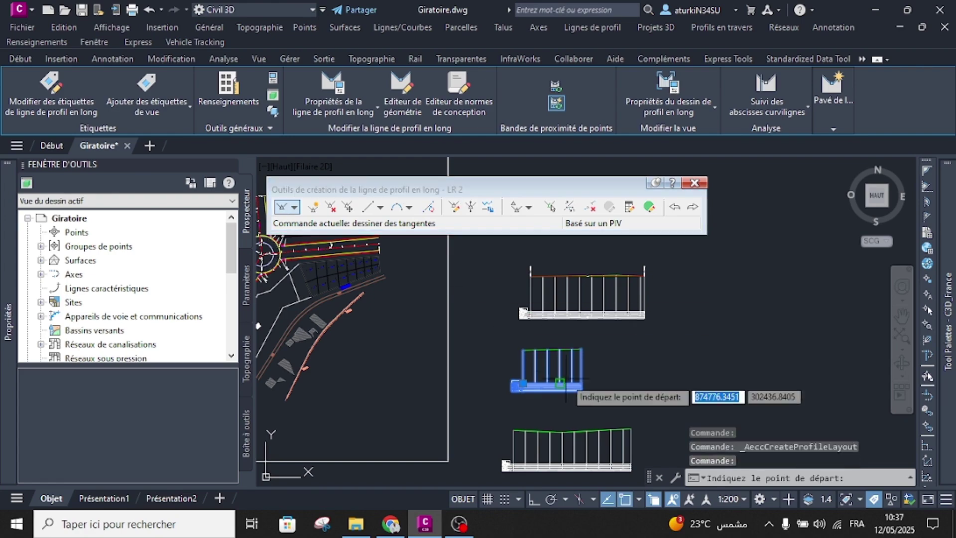
scroll(523, 389, up, 5)
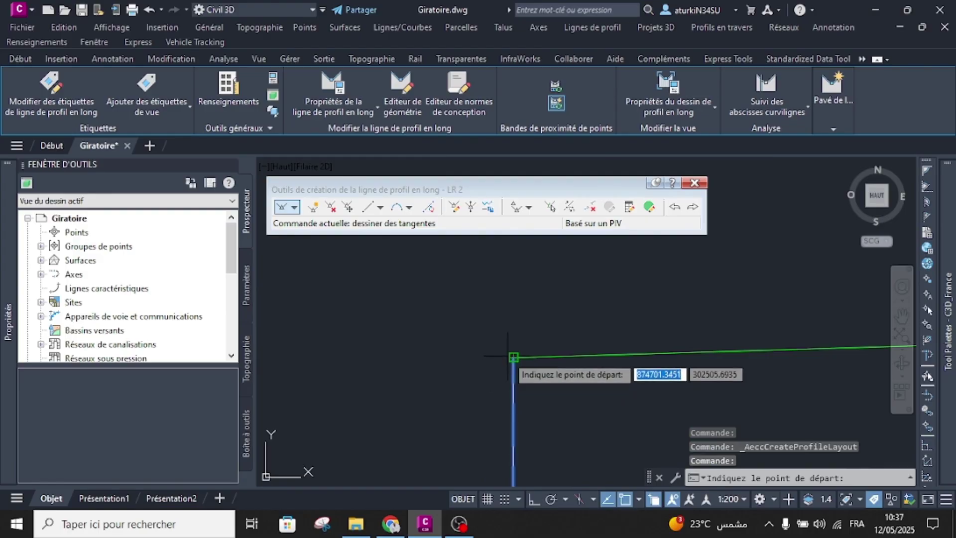
click(512, 356)
scroll(451, 341, down, 2)
scroll(683, 345, down, 4)
middle_drag(723, 339, 610, 346)
scroll(655, 348, up, 4)
scroll(699, 376, up, 4)
click(648, 301)
key(Return)
scroll(648, 300, down, 5)
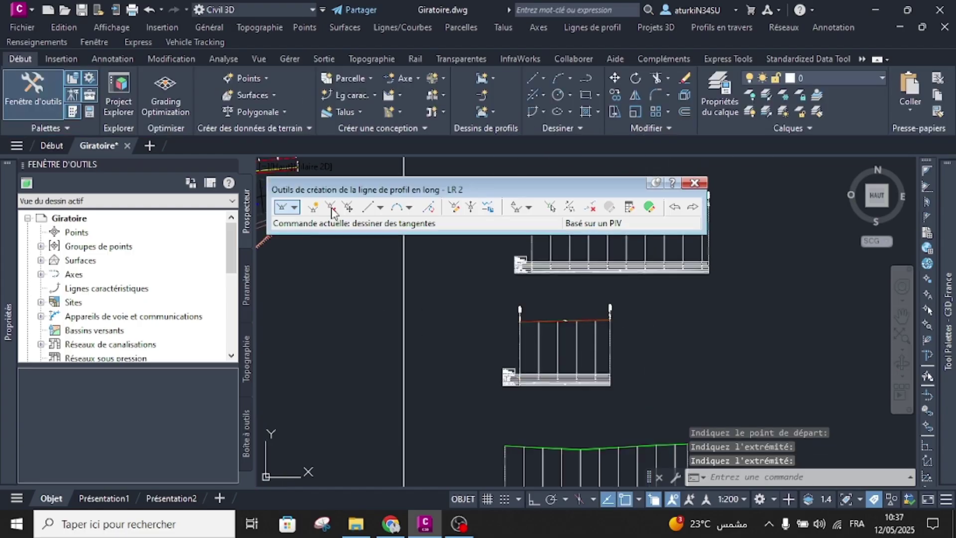
In the alignment 2 profile view's band settings, set both profile references of the Cotes Projet band to LR 2.
scroll(531, 311, down, 2)
scroll(512, 371, up, 4)
click(519, 326)
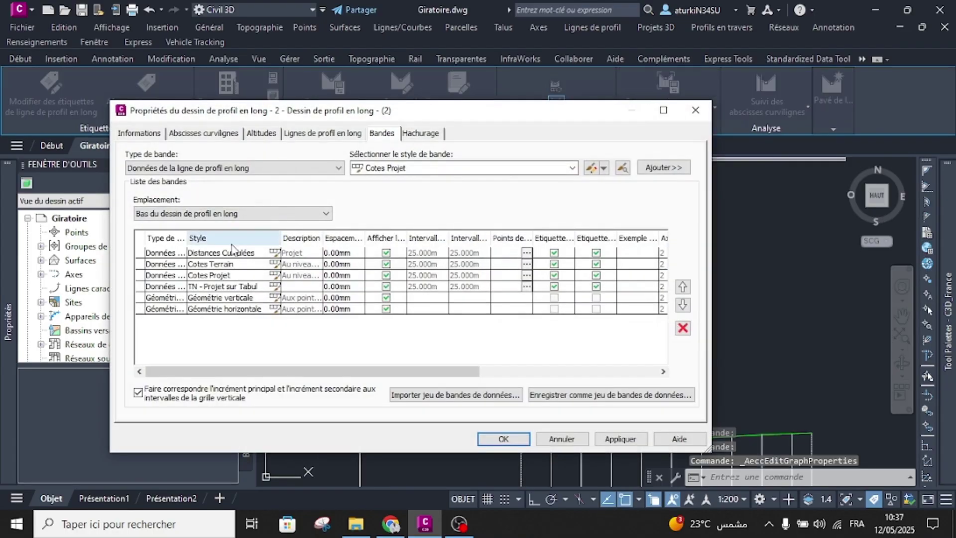
click(188, 276)
drag(259, 372, 438, 372)
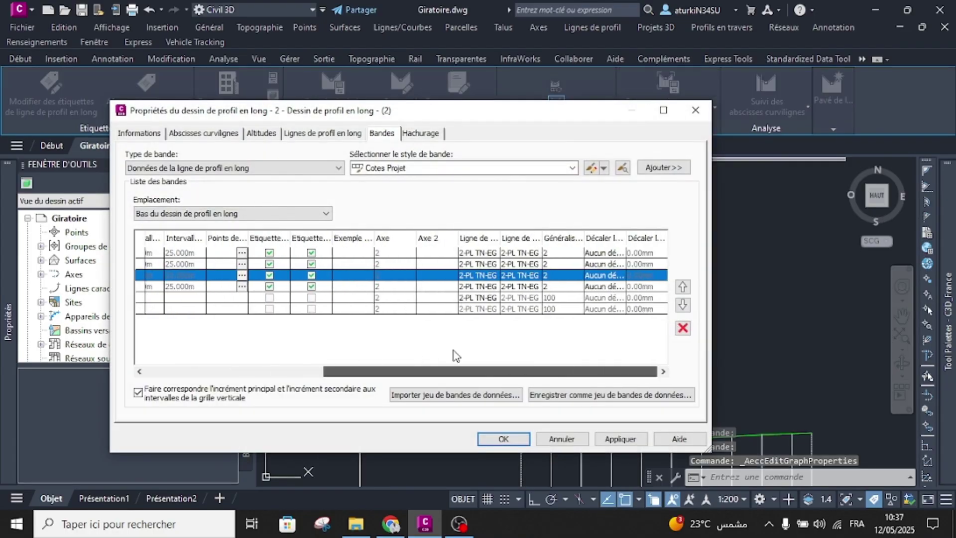
click(478, 275)
click(492, 295)
click(521, 276)
click(513, 299)
Set LR 2 as profile 2 of the TN - Projet sur Tabul band and profile 1 of Géométrie verticale, and apply the band settings.
click(522, 287)
click(510, 310)
click(478, 298)
click(477, 321)
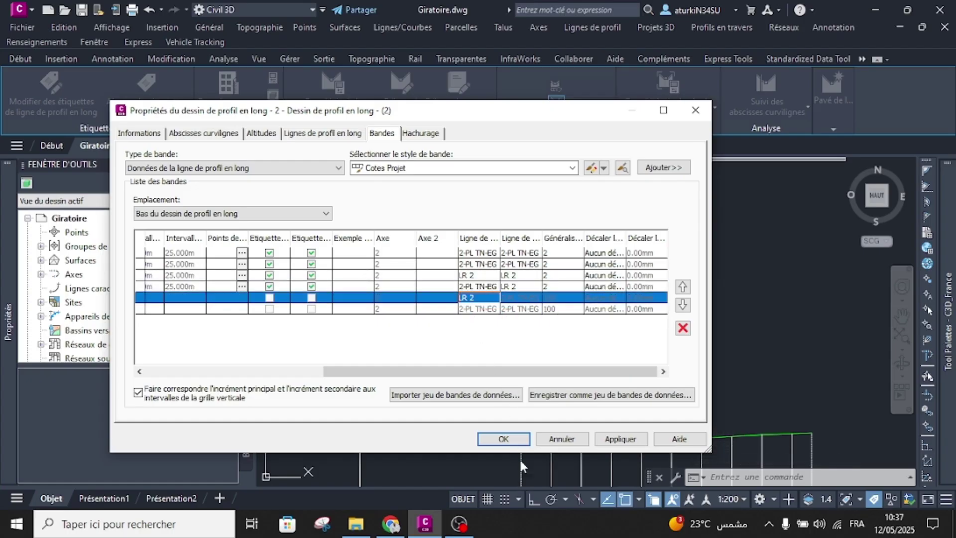
click(512, 441)
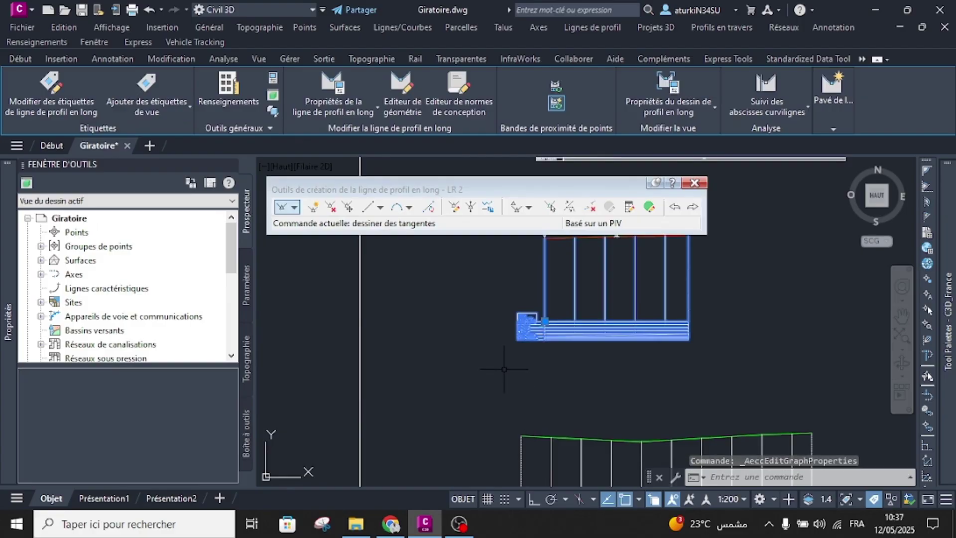
key(Escape)
Create a layout profile named LR 3 on the alignment 3 profile view, with the Conception style and Projet Complet label set.
scroll(492, 314, down, 4)
scroll(503, 406, up, 4)
click(481, 376)
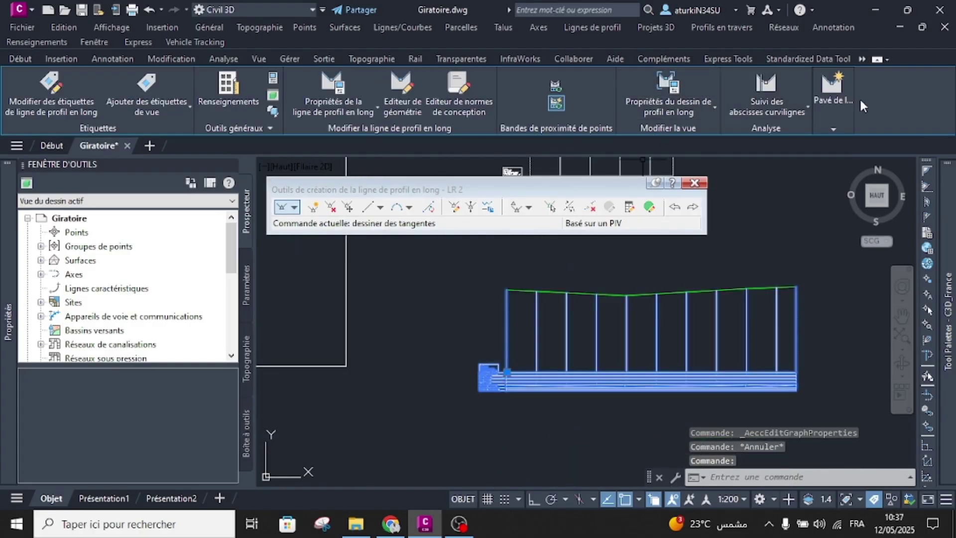
click(840, 104)
click(429, 169)
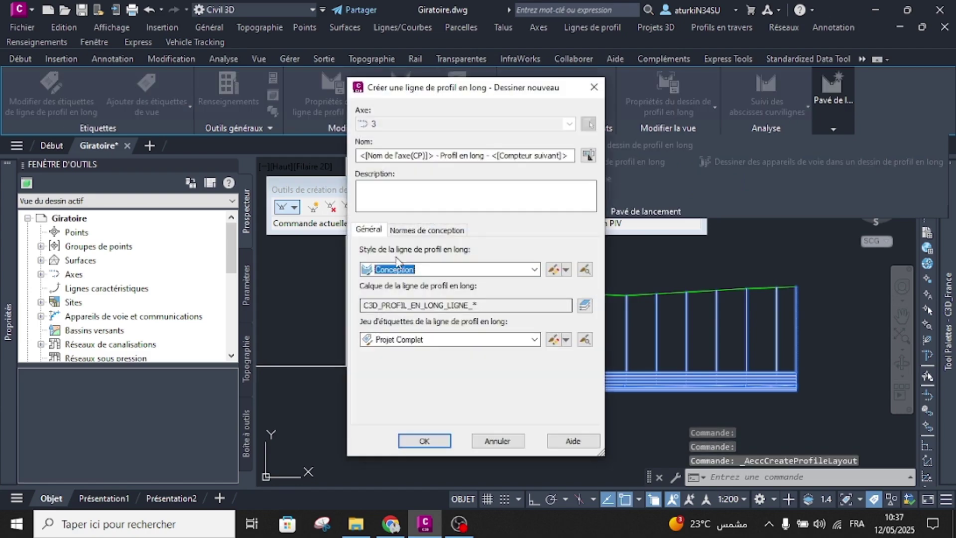
click(451, 156)
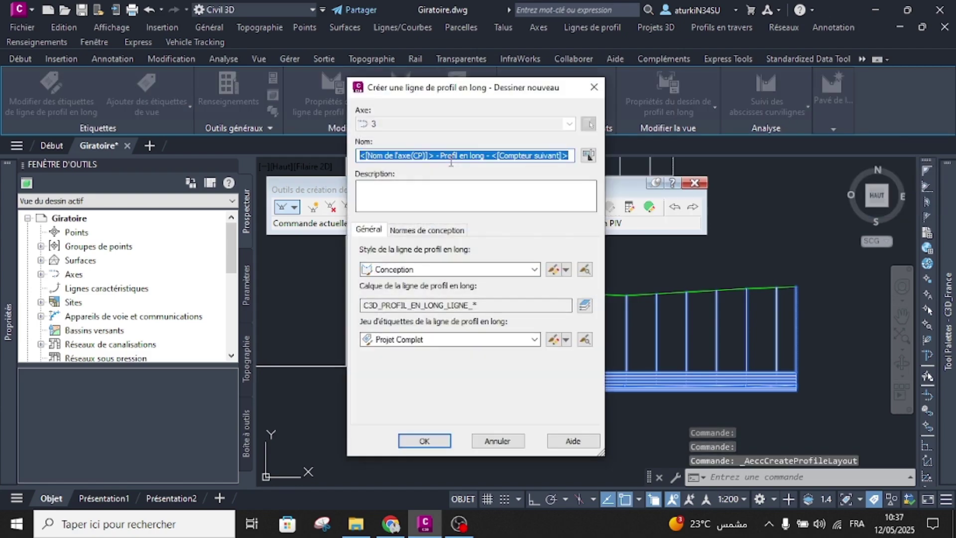
text(LR 3)
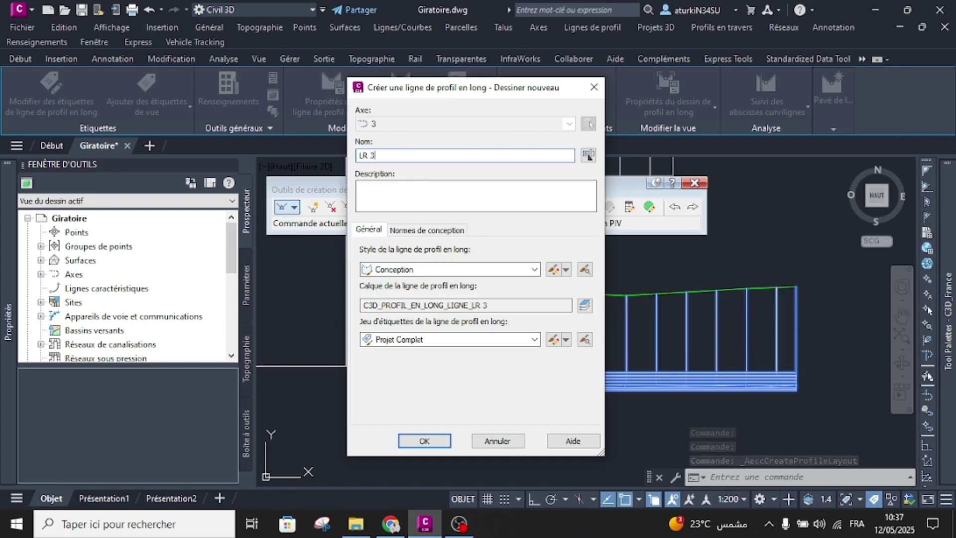
click(425, 441)
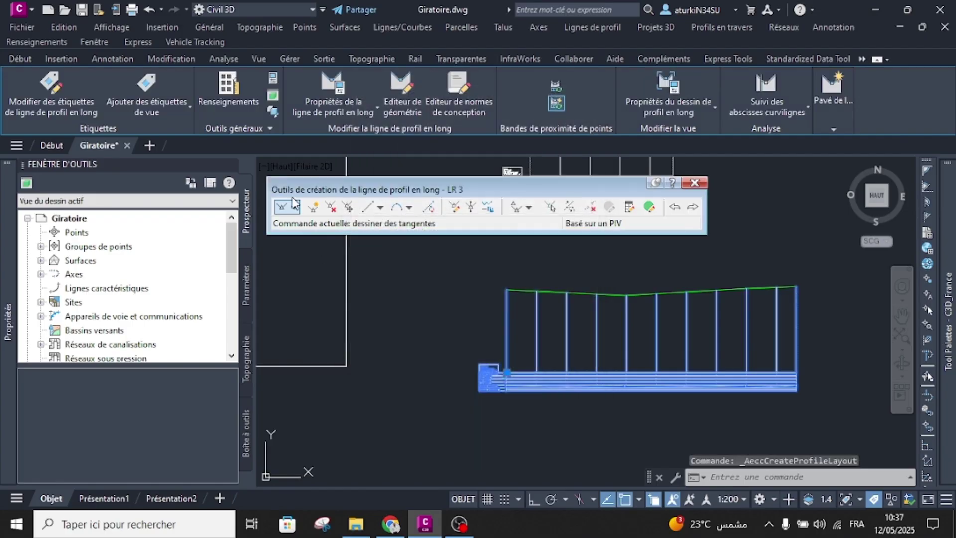
Draw LR 3 as a single tangent from the start to the end of the EG profile in the alignment 3 view.
click(287, 208)
scroll(493, 273, up, 5)
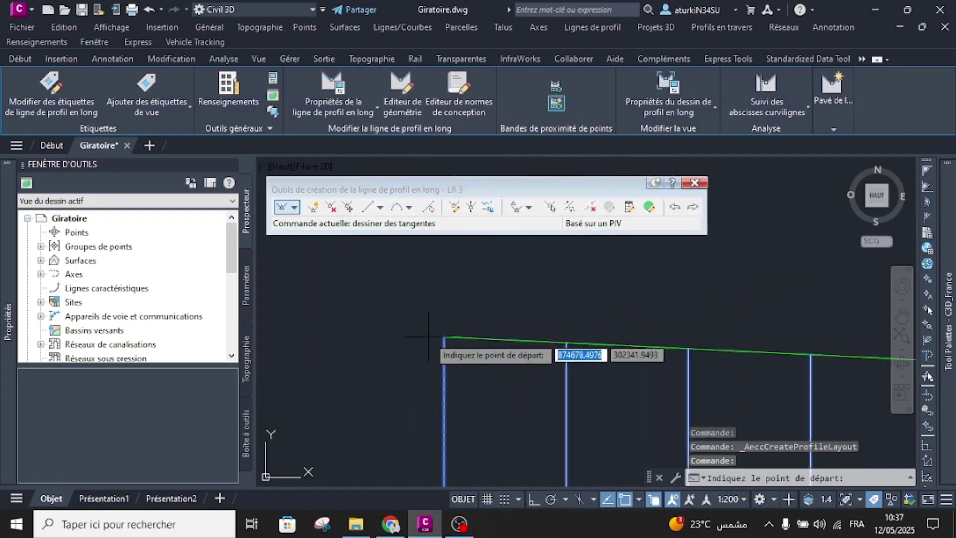
click(444, 337)
scroll(373, 343, down, 4)
scroll(532, 342, up, 3)
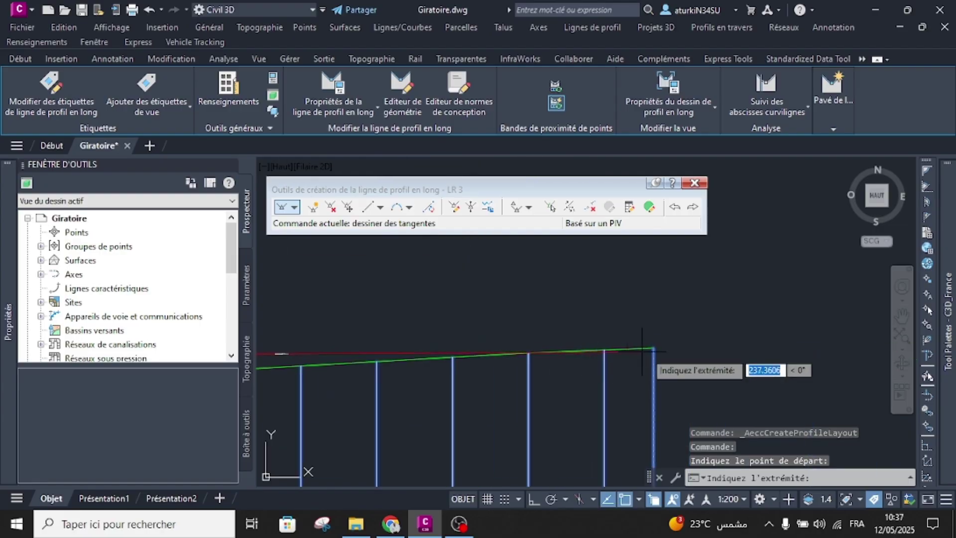
click(654, 347)
key(Return)
scroll(612, 305, down, 3)
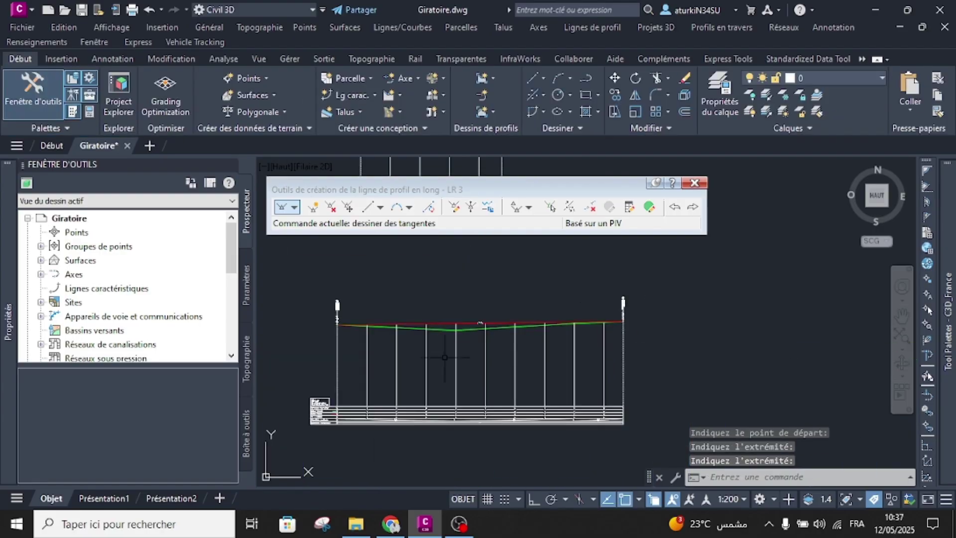
middle_drag(353, 393, 435, 358)
key(Escape)
In the alignment 3 profile view's band settings, set both profile references of the Cotes Projet band to LR 3.
scroll(392, 366, down, 3)
scroll(390, 321, up, 3)
scroll(406, 371, down, 1)
middle_drag(405, 417, 387, 367)
click(399, 404)
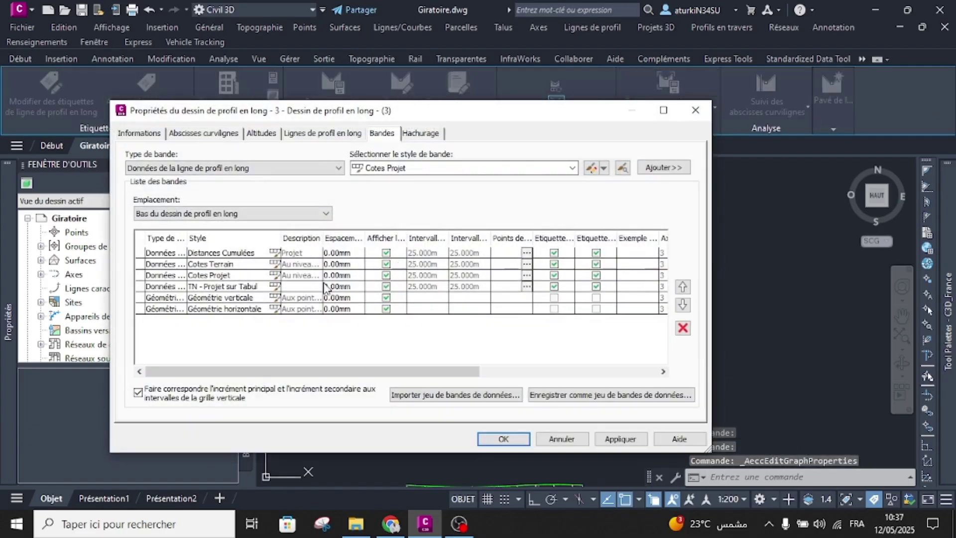
click(164, 275)
drag(241, 371, 476, 379)
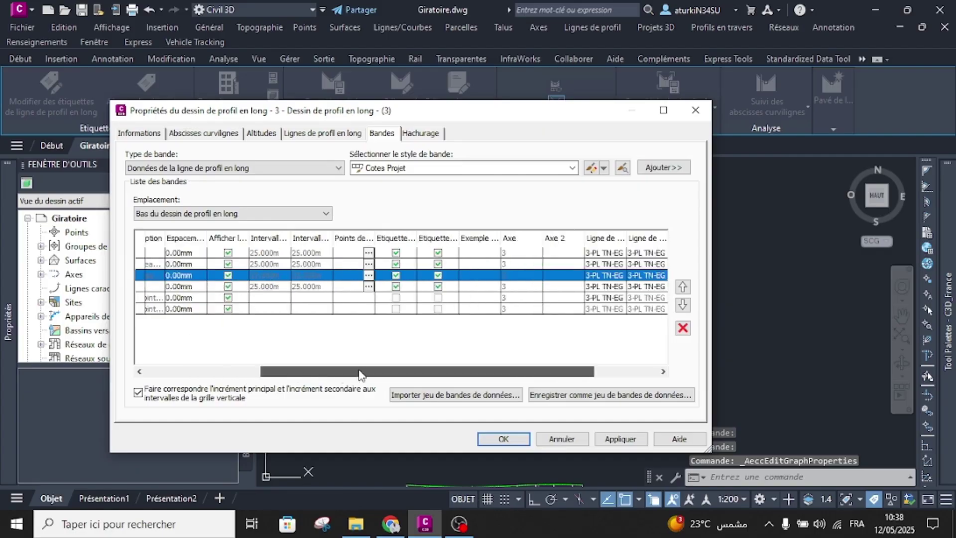
click(478, 275)
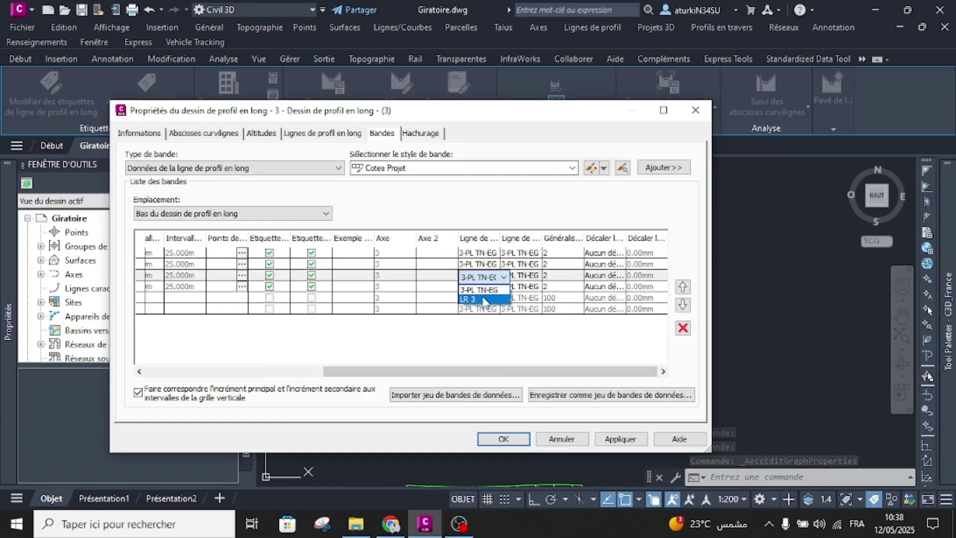
click(483, 299)
click(520, 275)
click(518, 298)
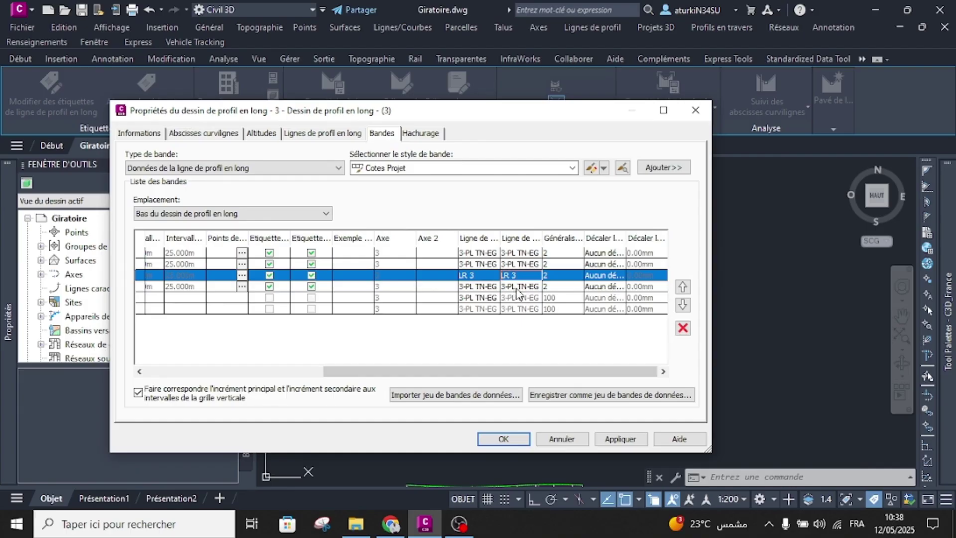
Set LR 3 as profile 2 of the TN - Projet sur Tabul band and profile 1 of Géométrie verticale, and apply the band settings.
click(517, 287)
click(518, 309)
click(478, 298)
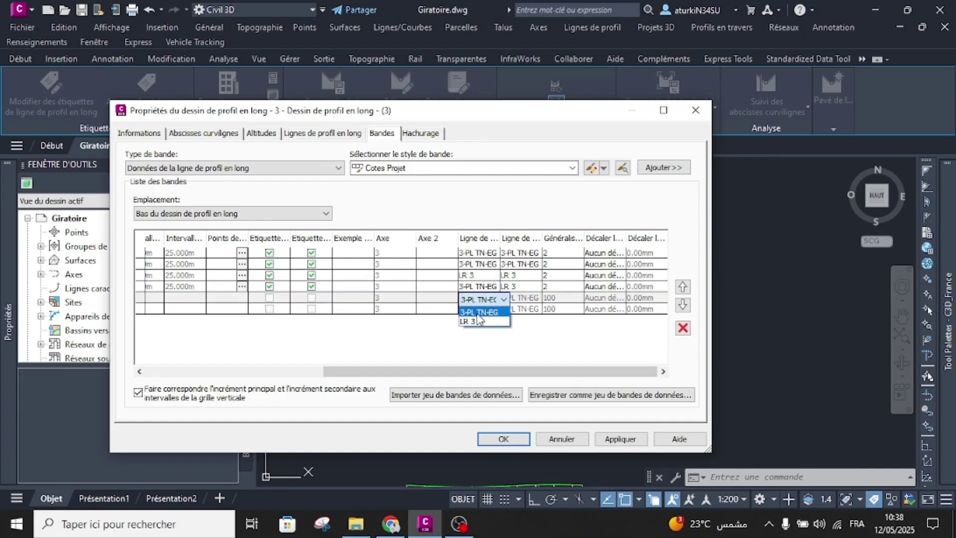
click(475, 322)
click(500, 437)
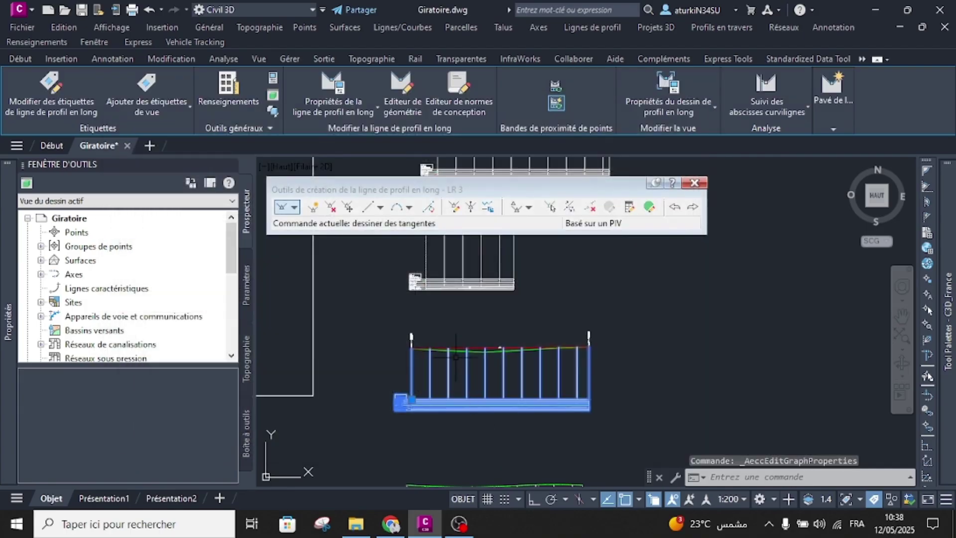
Examine the ring's profile view and the place where the southwest approach axis crosses the roundabout ring alignment in plan.
scroll(456, 344, down, 3)
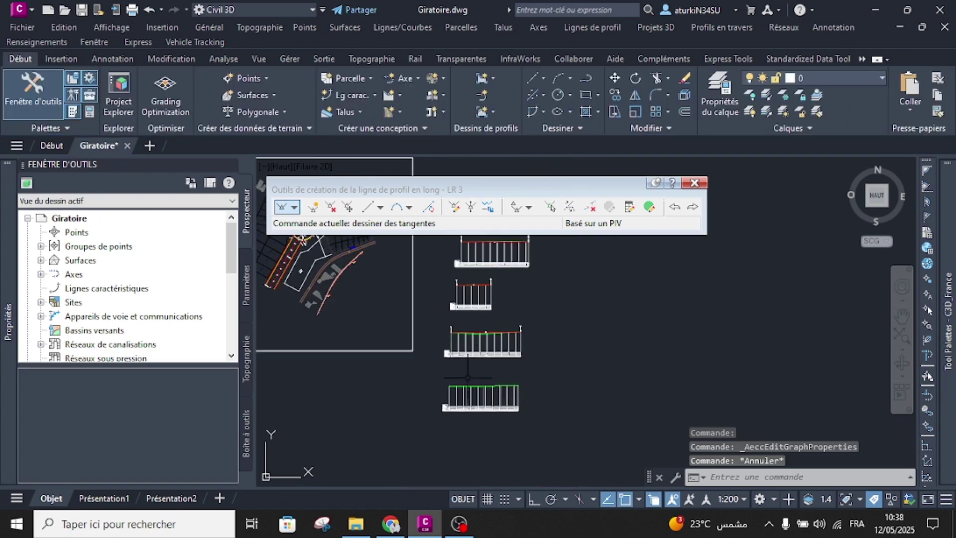
scroll(444, 413, up, 4)
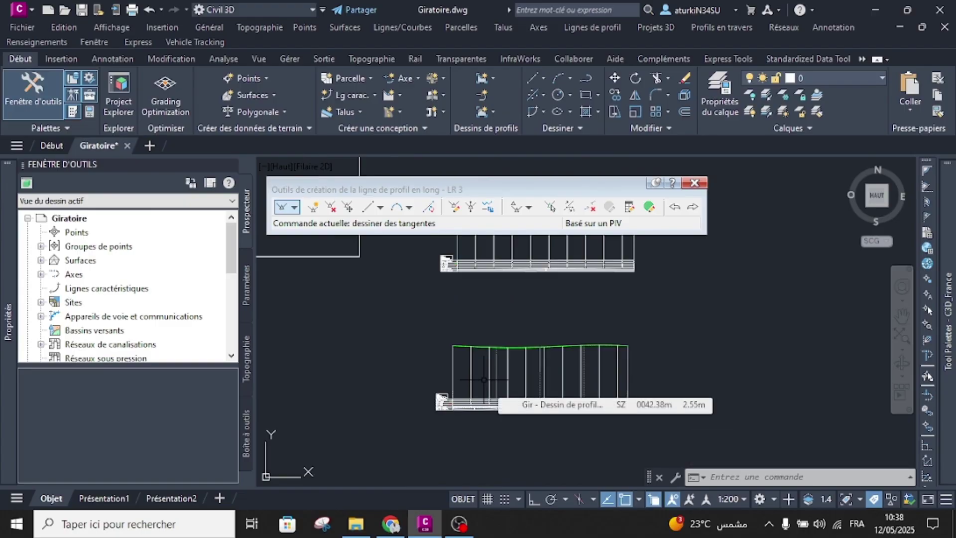
scroll(483, 379, down, 5)
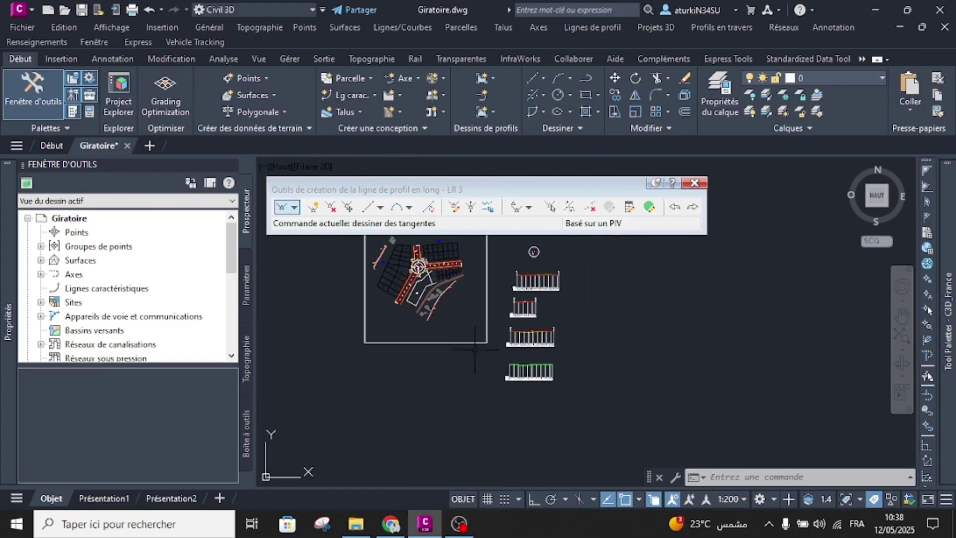
scroll(443, 331, up, 10)
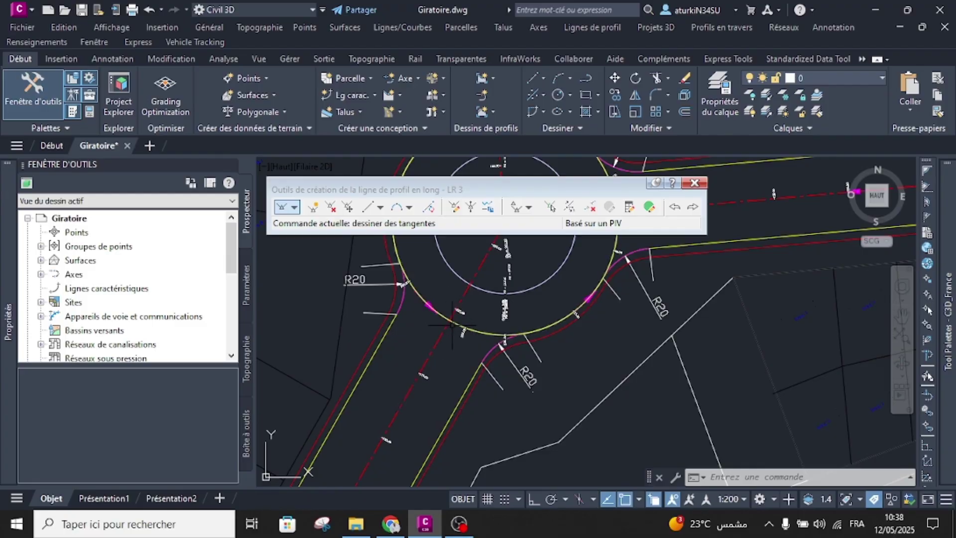
scroll(450, 321, up, 3)
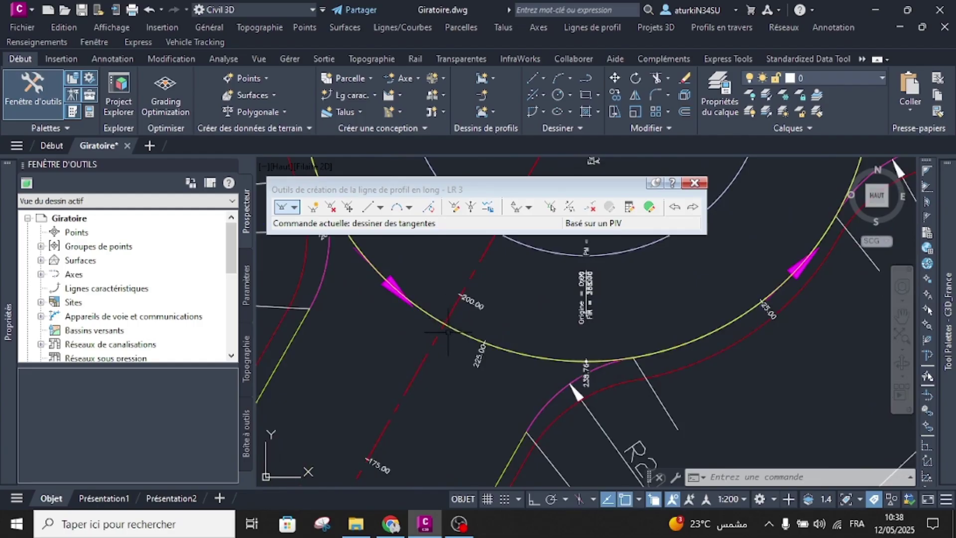
mouse_move(443, 322)
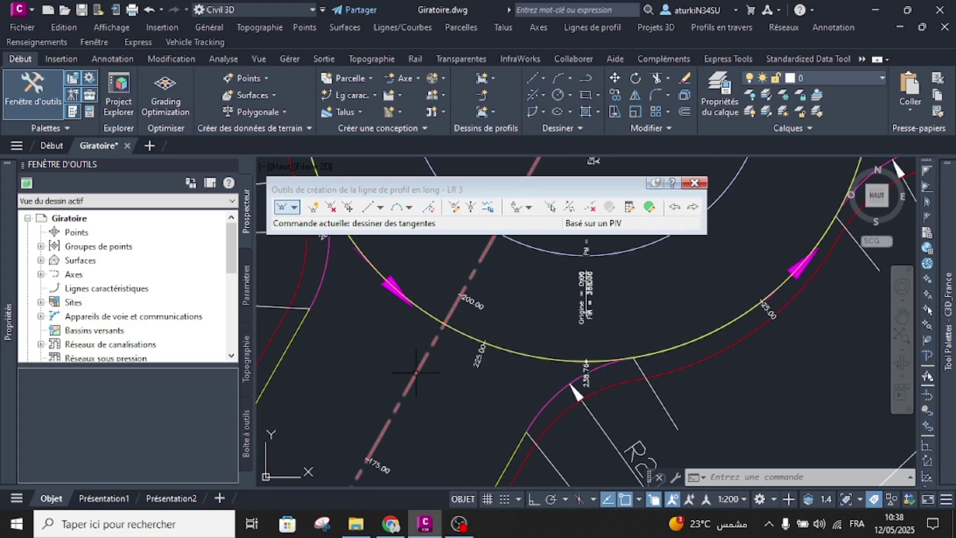
scroll(415, 372, down, 5)
scroll(464, 354, down, 1)
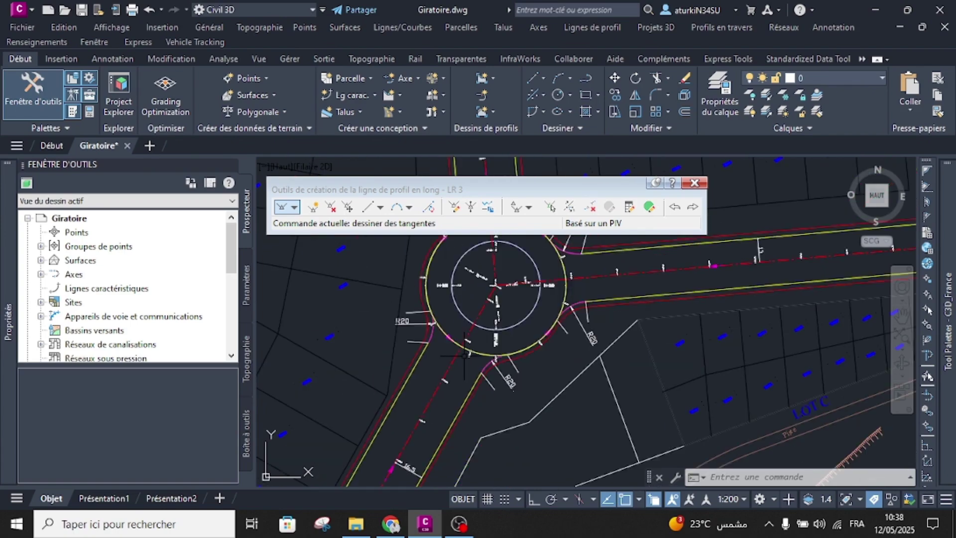
Close the profile layout tools and manually create a point where the southwest approach axis crosses the outer ring alignment.
key(Escape)
key(Escape)
key(Escape)
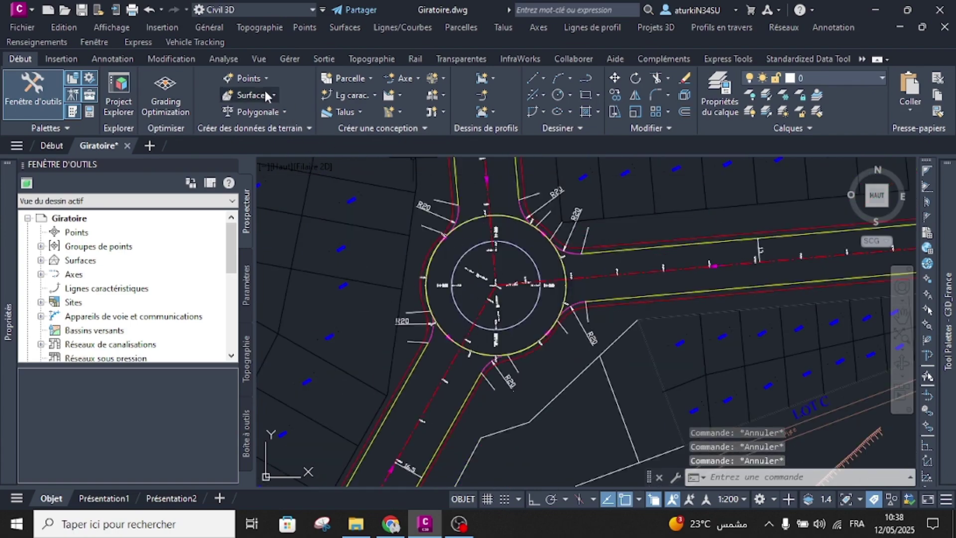
click(266, 78)
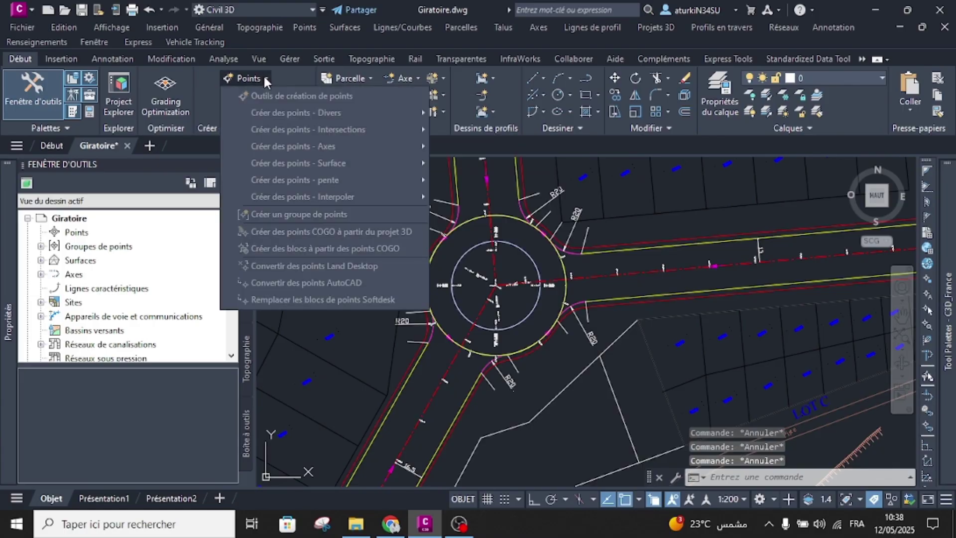
click(274, 96)
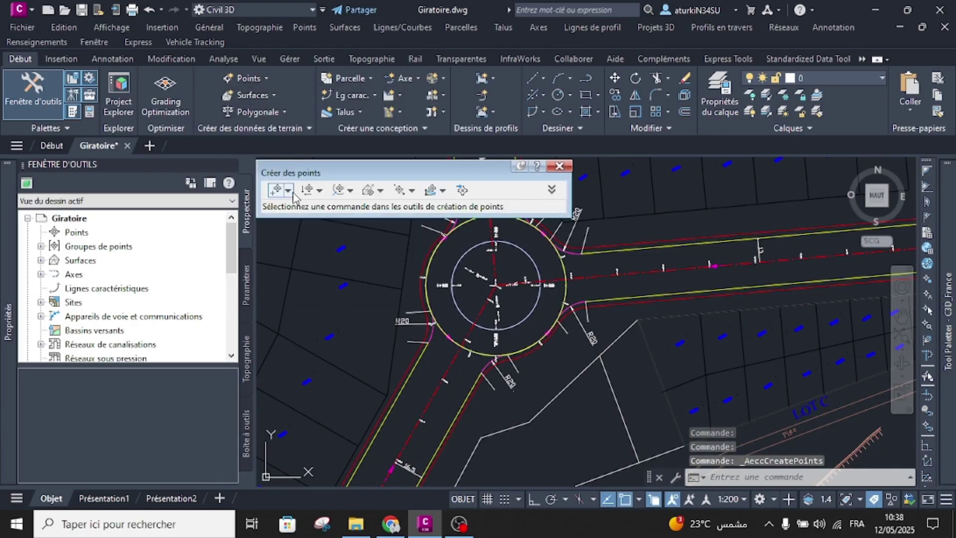
click(288, 190)
click(298, 208)
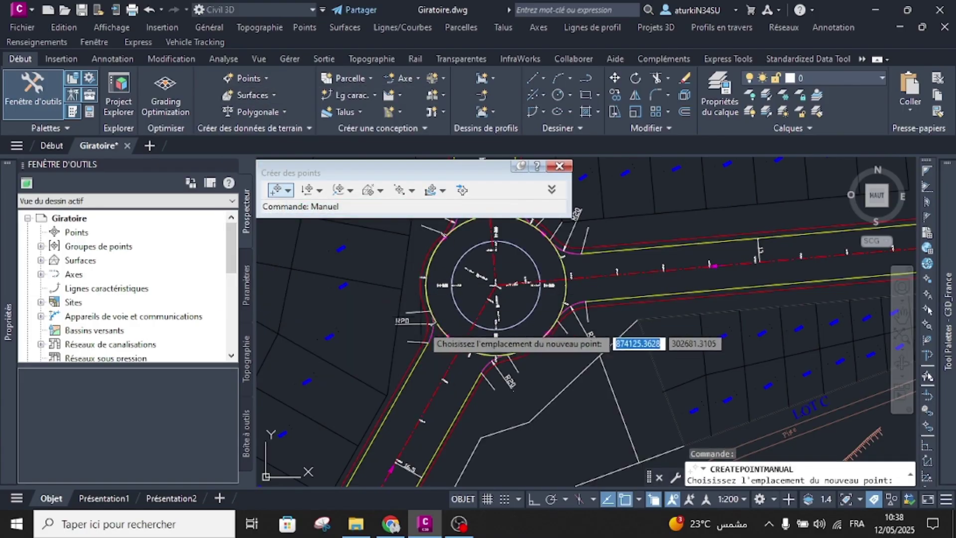
scroll(416, 363, up, 5)
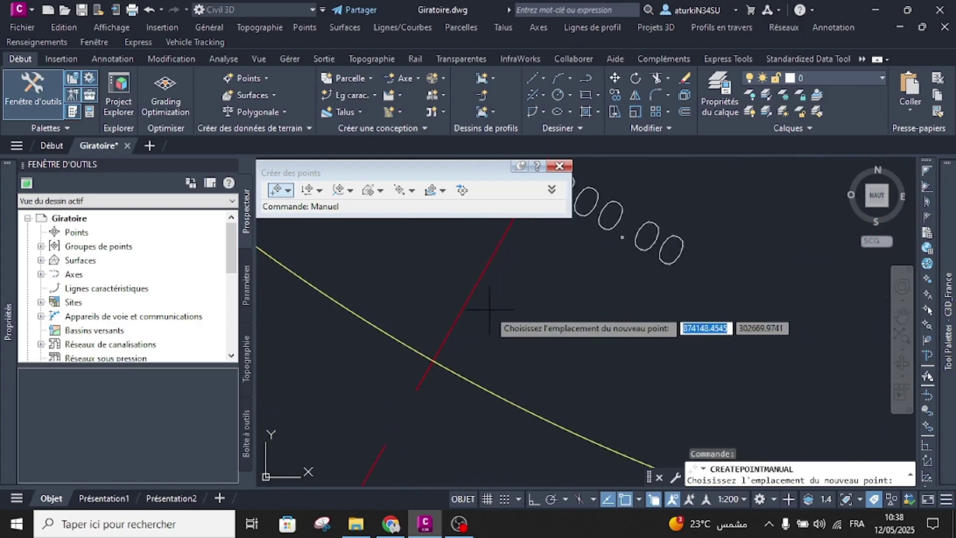
click(439, 356)
scroll(439, 357, down, 6)
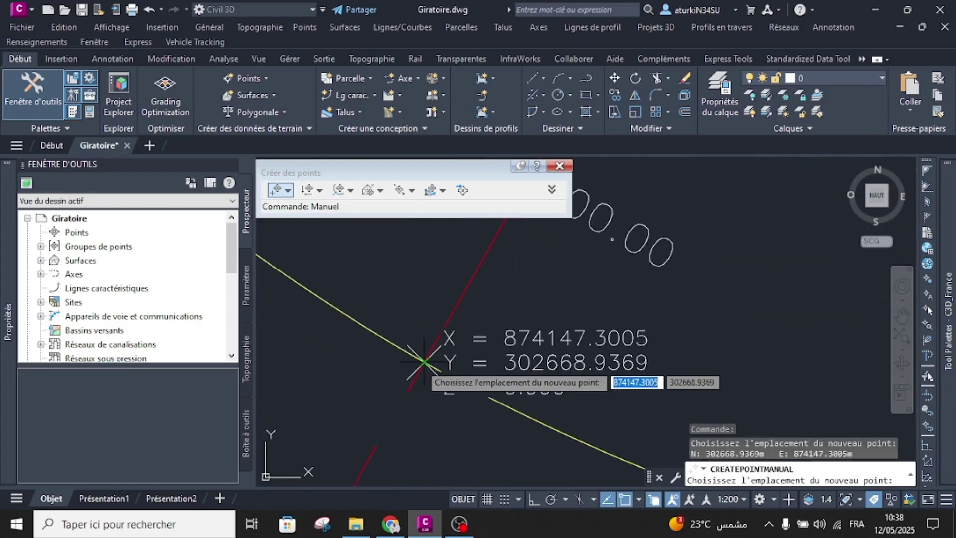
Create points where the east and north approach axes cross the outer ring alignment, and end the manual point command.
scroll(626, 273, up, 6)
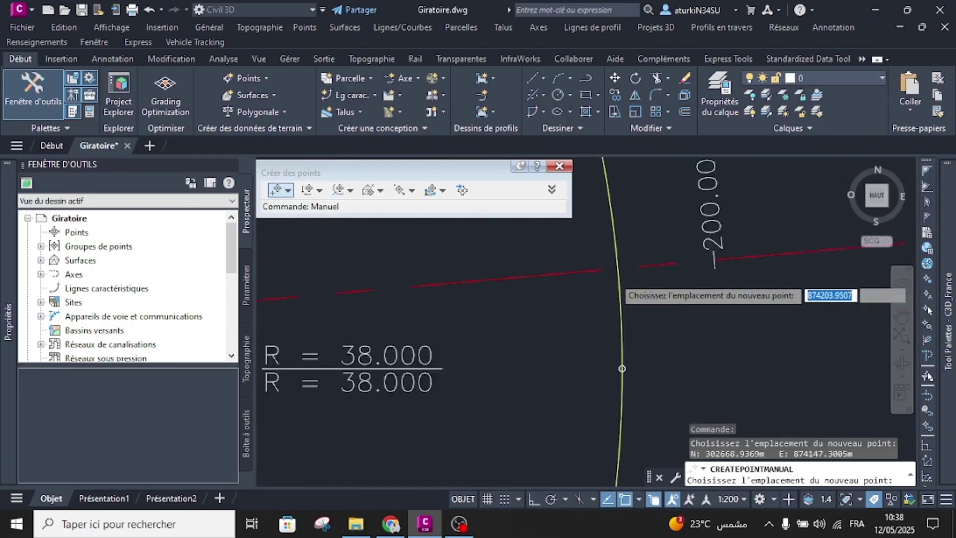
click(627, 253)
scroll(606, 315, down, 5)
scroll(460, 289, up, 7)
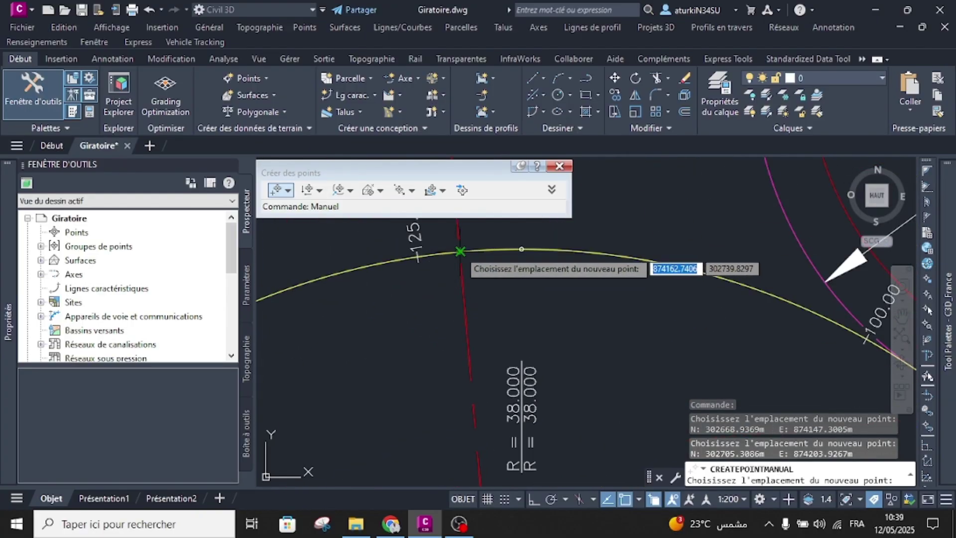
scroll(461, 251, up, 6)
click(456, 256)
key(Escape)
scroll(456, 256, down, 8)
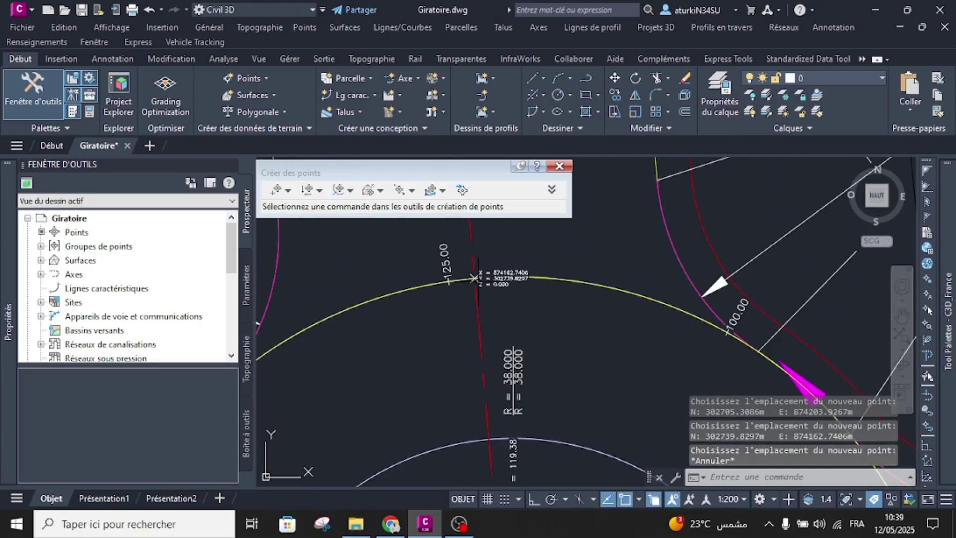
mouse_move(8, 279)
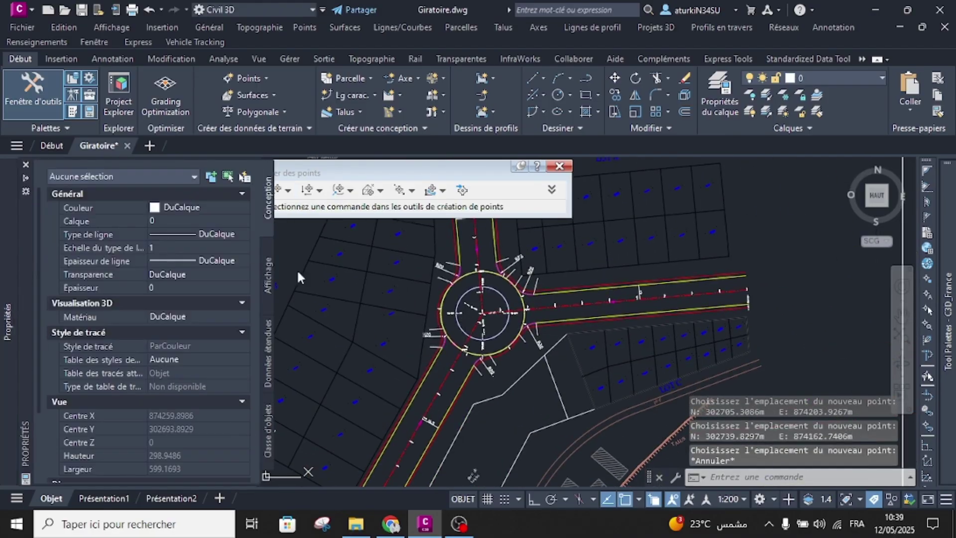
click(300, 251)
key(Escape)
key(Escape)
click(41, 246)
click(42, 246)
Close the point creation tools and end any active command.
scroll(468, 301, up, 2)
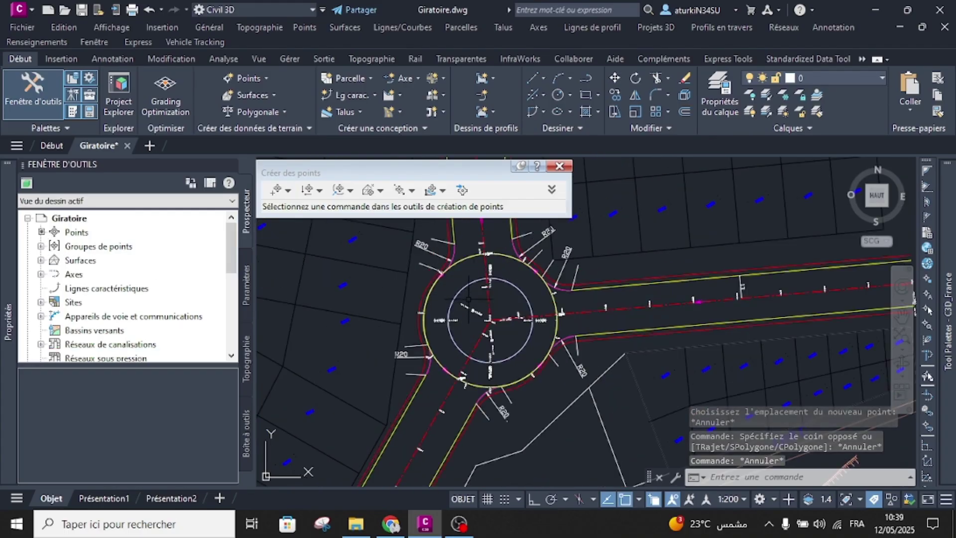
scroll(488, 254, up, 3)
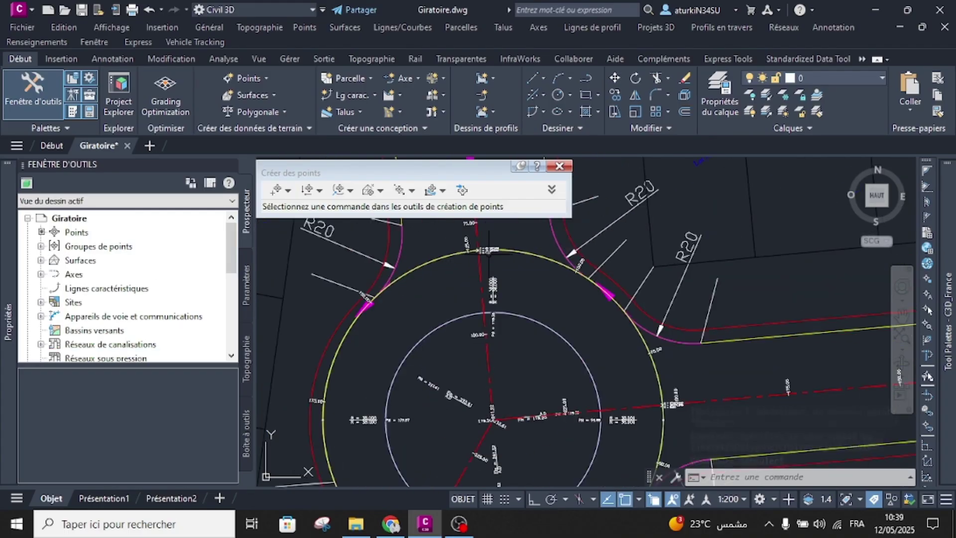
click(559, 164)
key(ctrl+z)
key(ctrl+z)
key(ctrl+z)
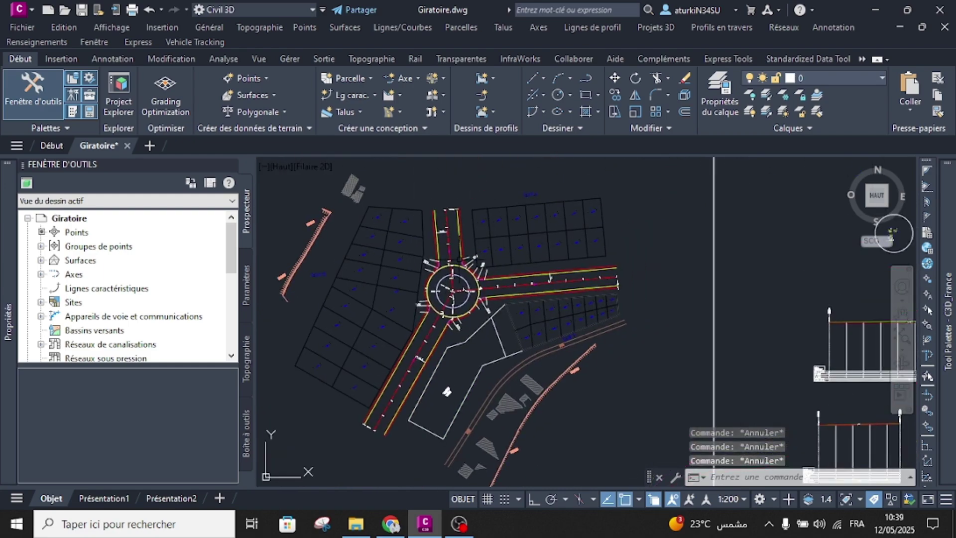
scroll(449, 280, up, 6)
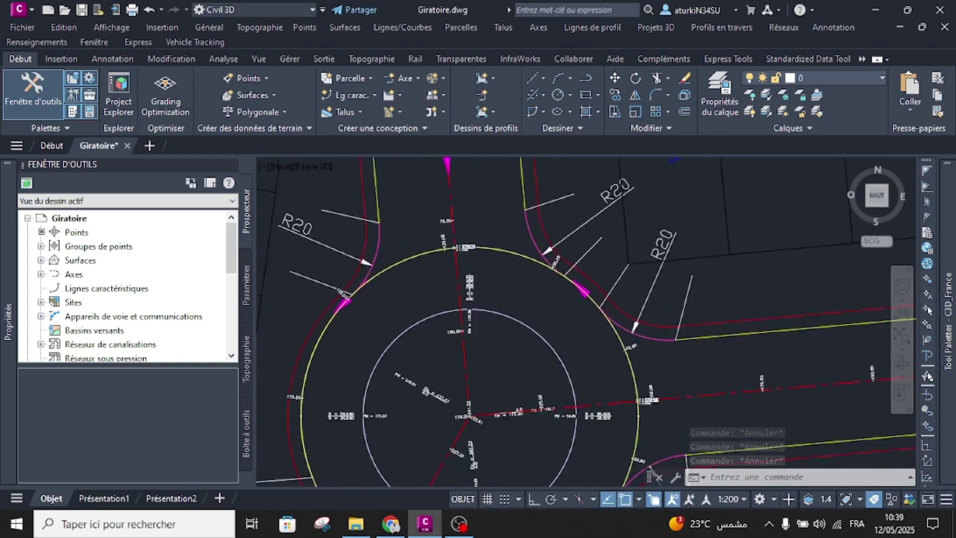
Examine the coordinates and elevations of the points where the approach axes cross the outer ring, and the profile views beside the plan.
scroll(453, 240, down, 6)
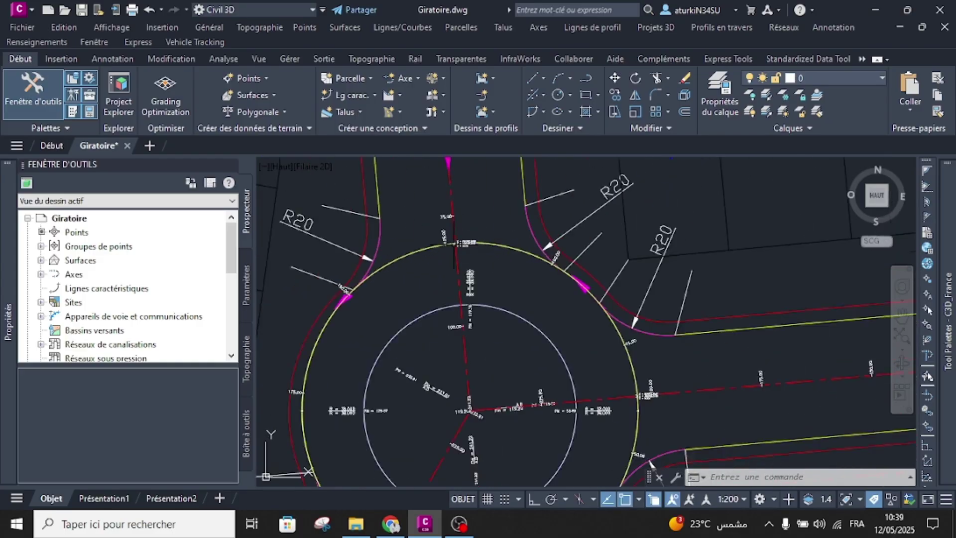
scroll(473, 243, up, 4)
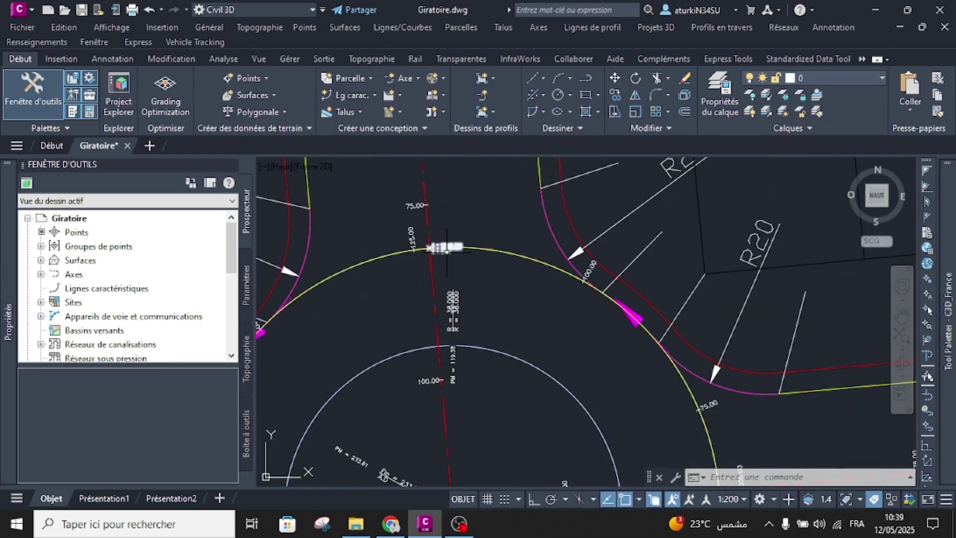
scroll(447, 247, up, 6)
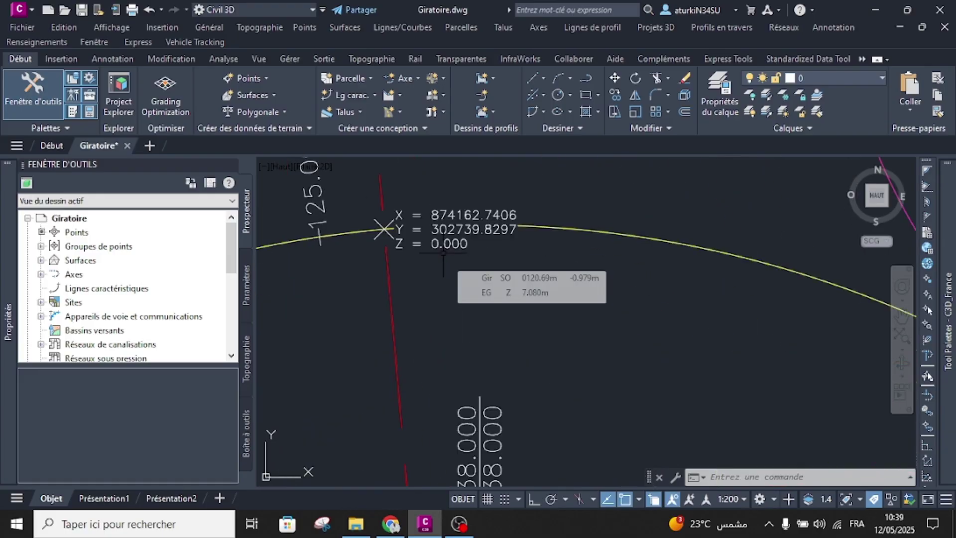
double_click(415, 244)
right_click(441, 246)
key(Escape)
key(Escape)
scroll(440, 230, down, 6)
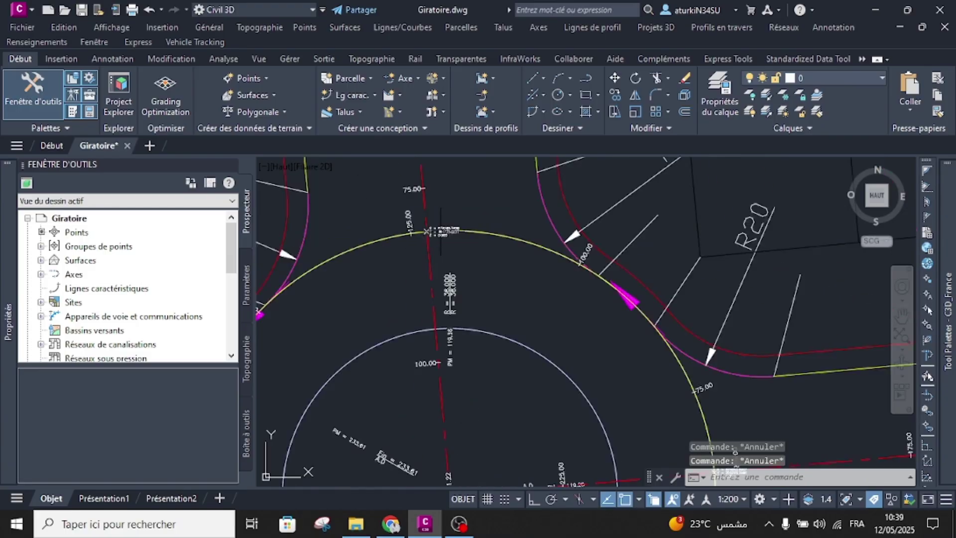
scroll(413, 371, up, 10)
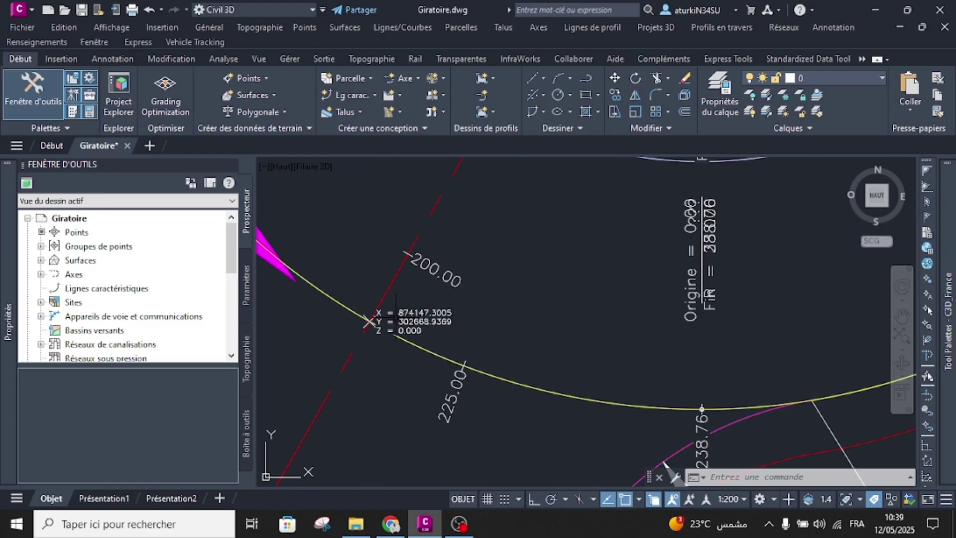
mouse_move(401, 299)
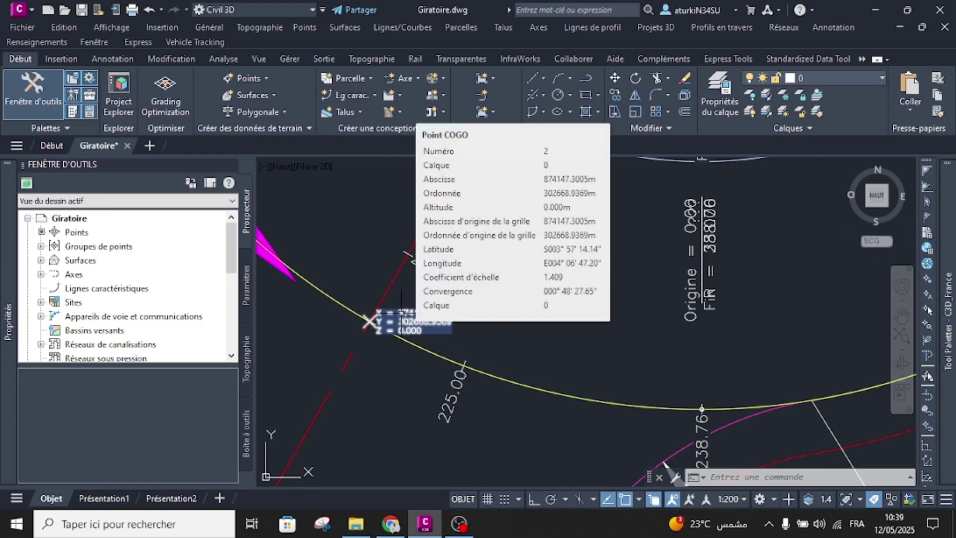
scroll(402, 299, down, 10)
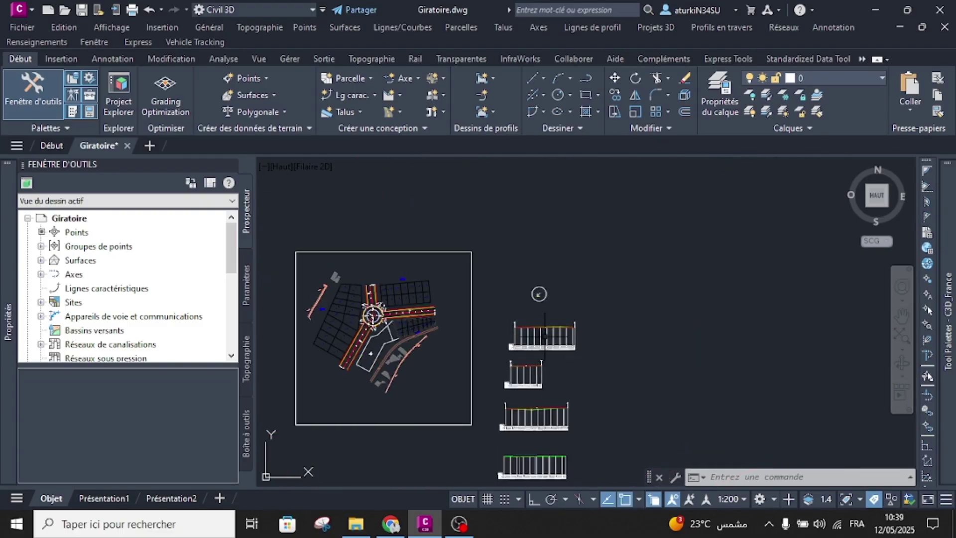
scroll(365, 314, up, 8)
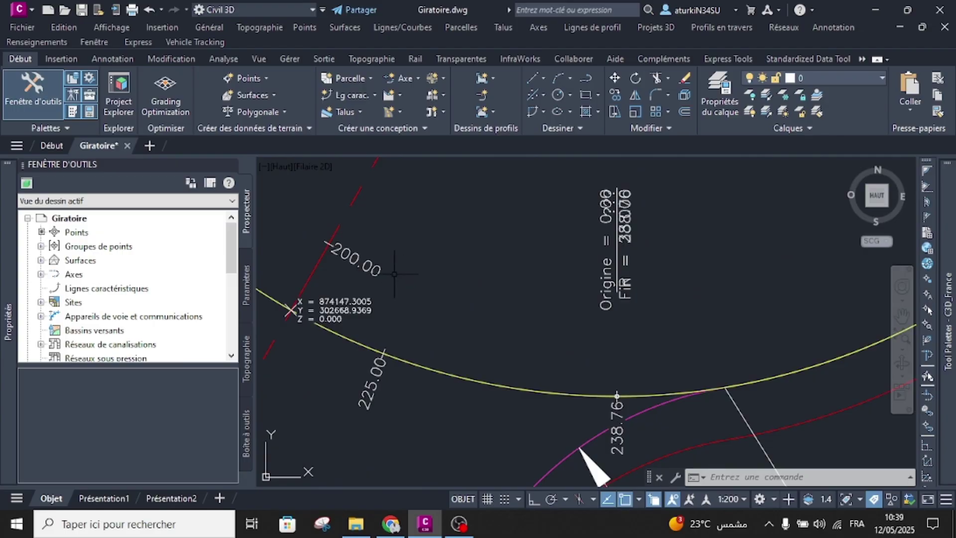
scroll(444, 288, down, 5)
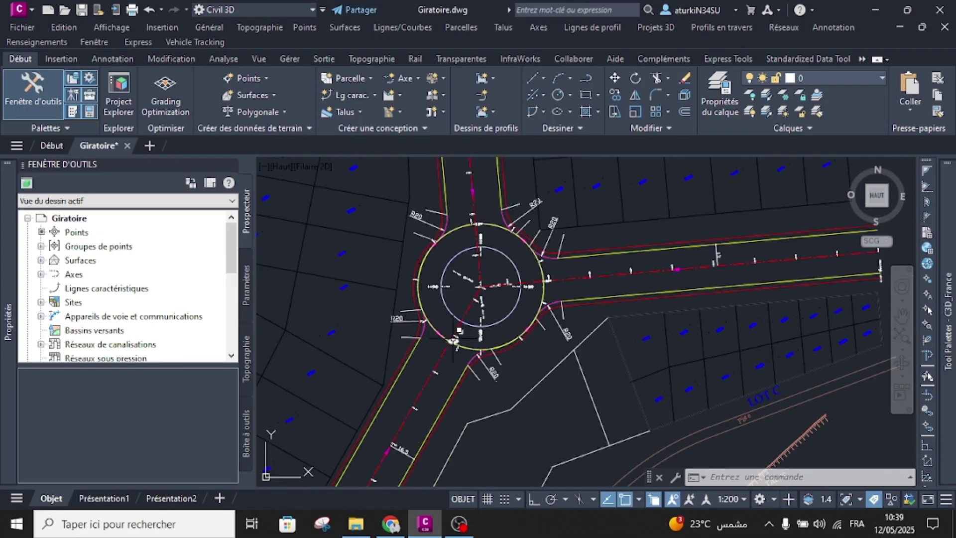
Add a fixed-point station/offset label to the southwest approach axis at its crossing with the outer ring, then end the label command.
scroll(434, 315, up, 3)
click(454, 364)
click(490, 426)
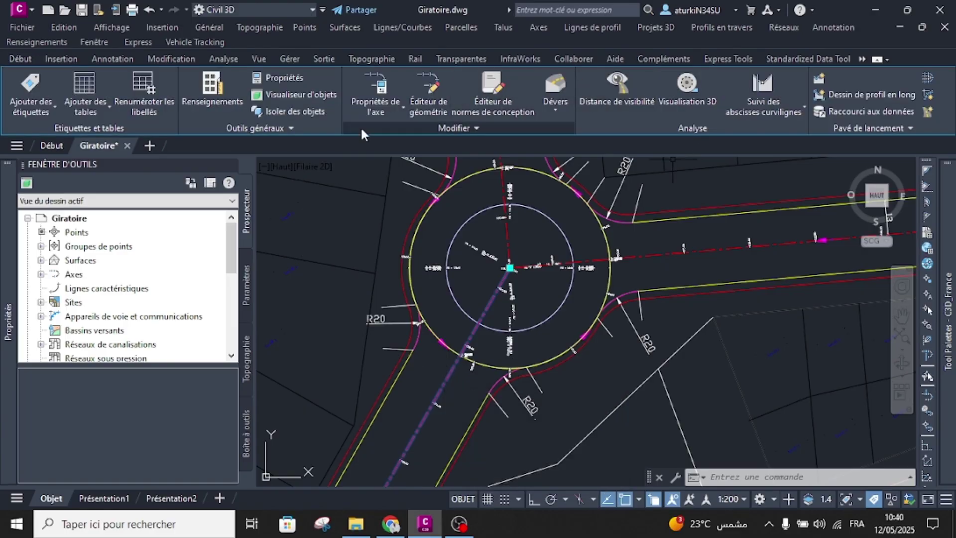
click(37, 108)
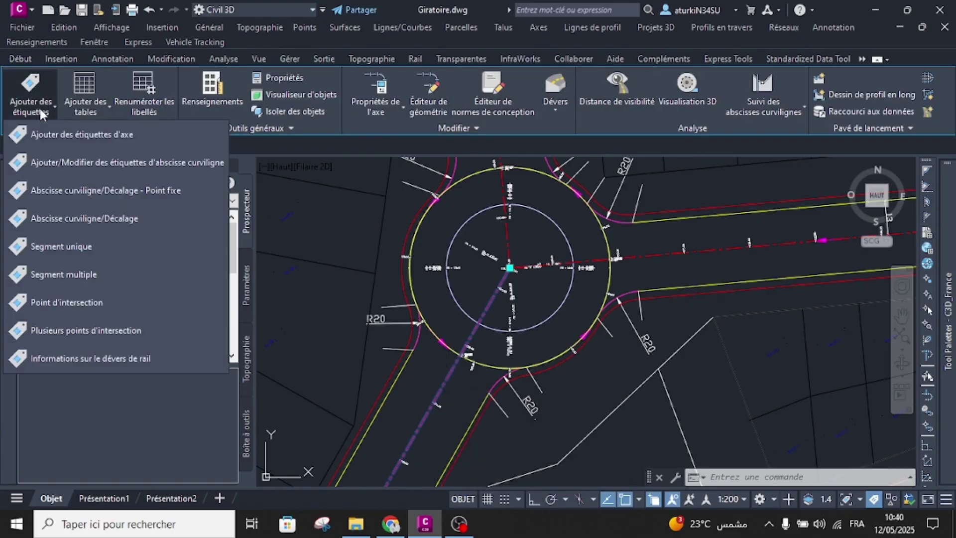
click(59, 191)
scroll(470, 371, up, 2)
scroll(470, 371, up, 3)
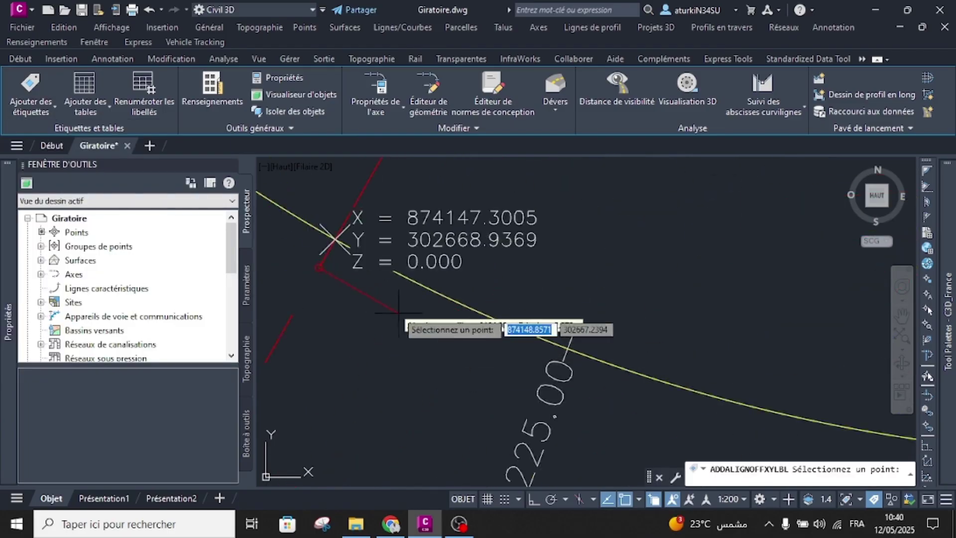
scroll(343, 256, up, 4)
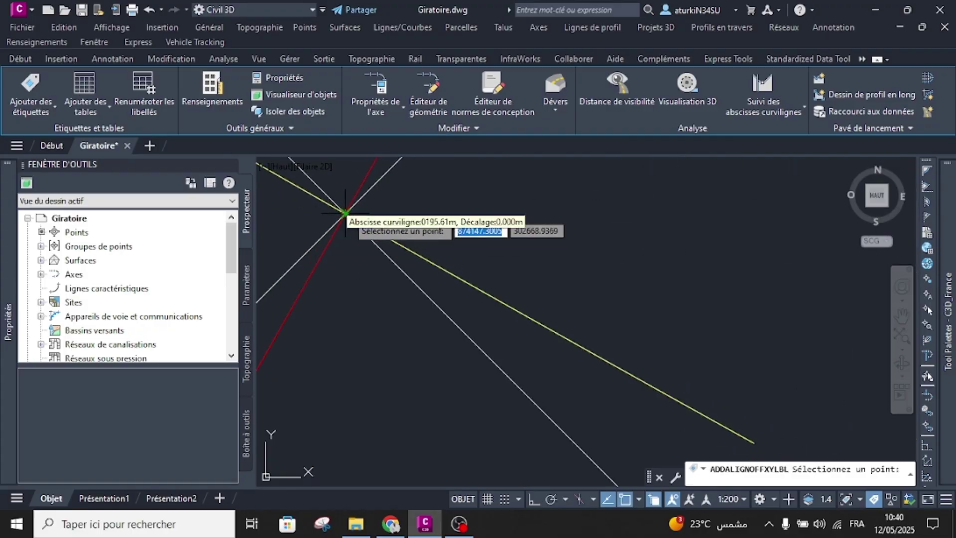
scroll(407, 249, down, 2)
click(425, 274)
scroll(425, 273, up, 3)
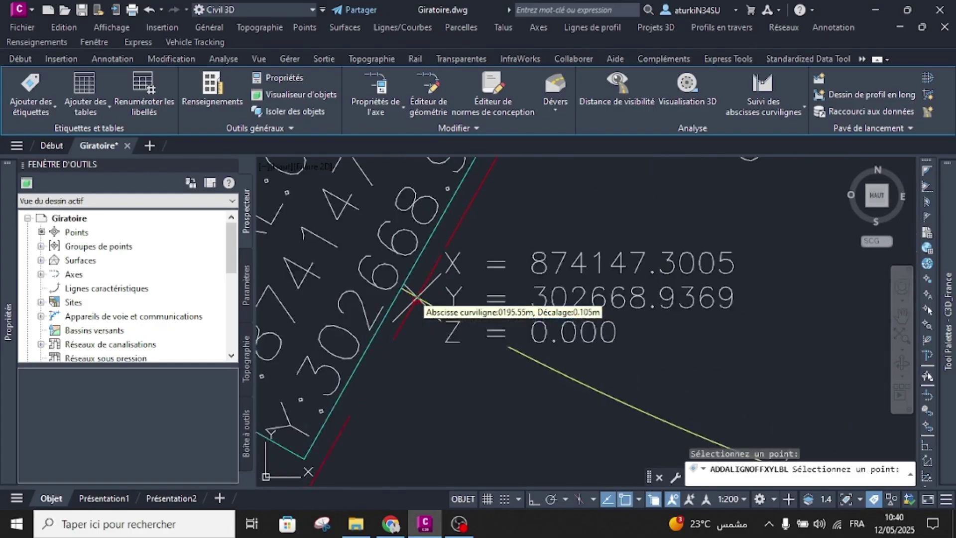
scroll(422, 302, down, 2)
key(Escape)
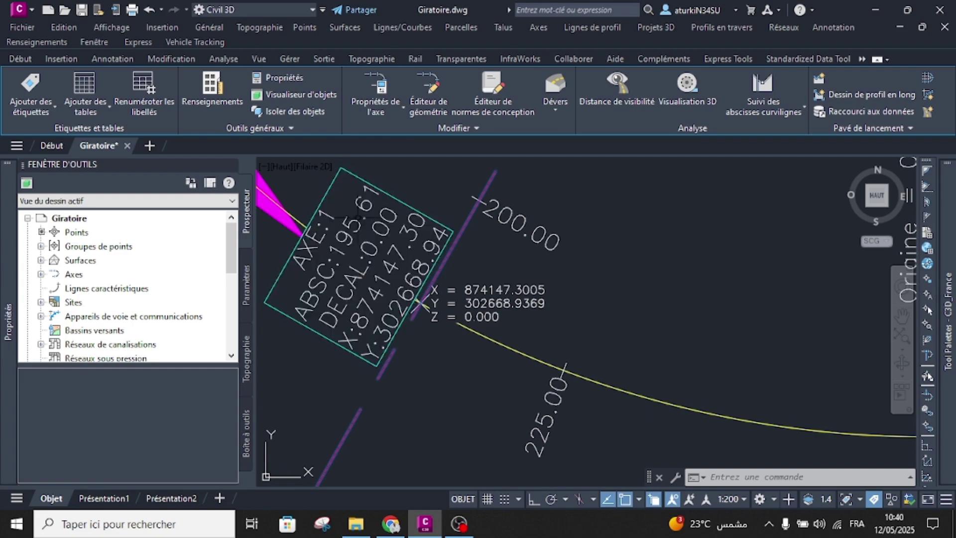
scroll(422, 304, down, 10)
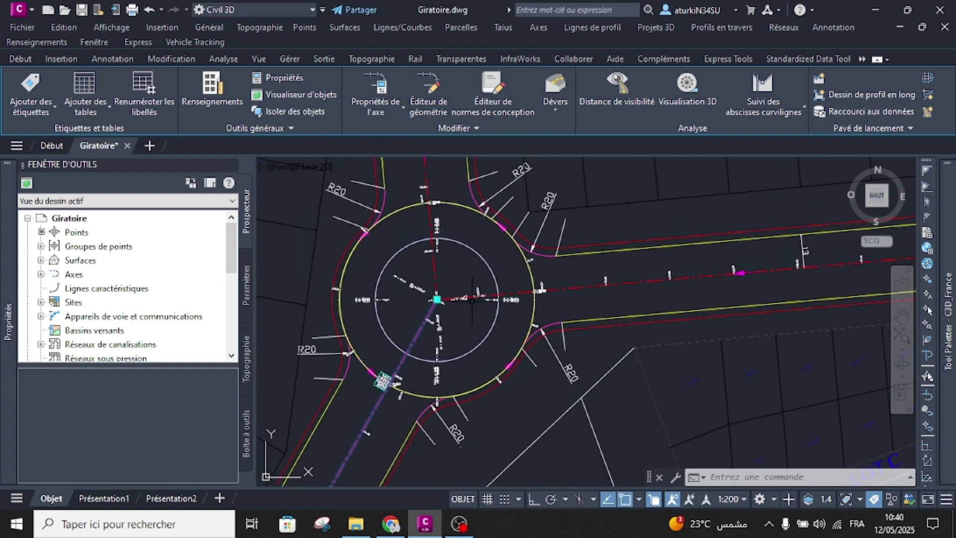
key(Escape)
key(Escape)
Add a fixed-point station/offset label to the north approach axis where it crosses the outer ring, and end the label command.
middle_drag(472, 299, 536, 380)
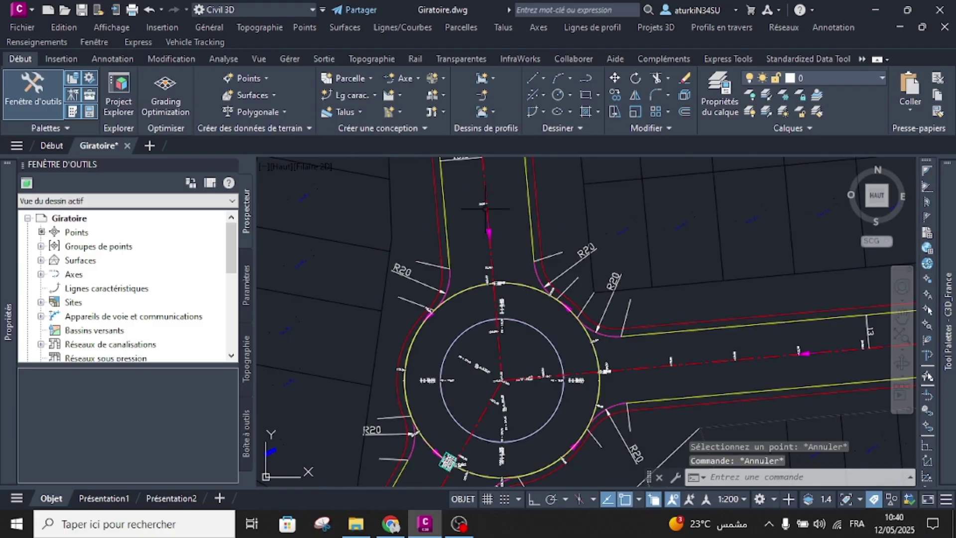
click(484, 208)
click(20, 115)
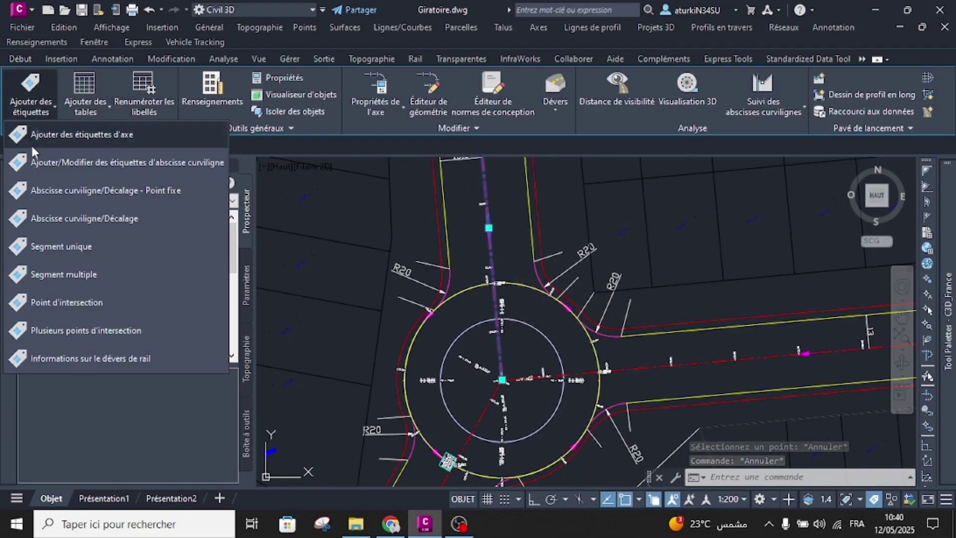
click(58, 189)
scroll(490, 288, up, 2)
scroll(394, 234, up, 10)
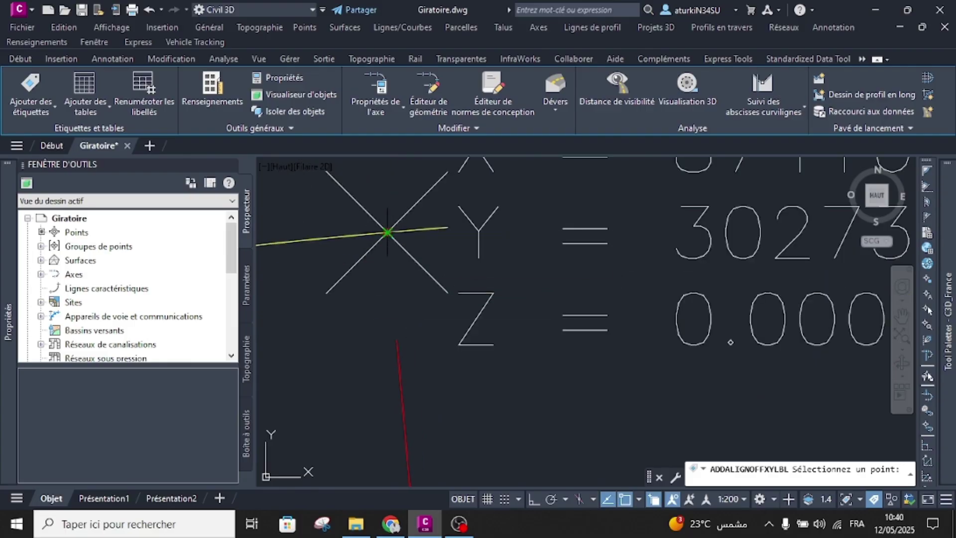
key(Escape)
scroll(349, 224, down, 8)
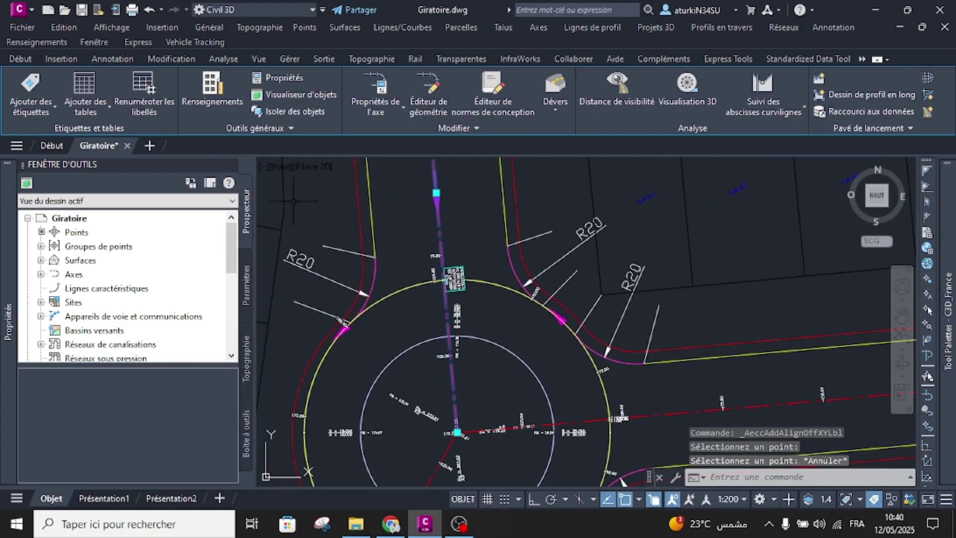
key(Escape)
Add a fixed-point station/offset label to the east approach axis where it crosses the outer ring, and end the label command.
middle_drag(590, 382, 521, 301)
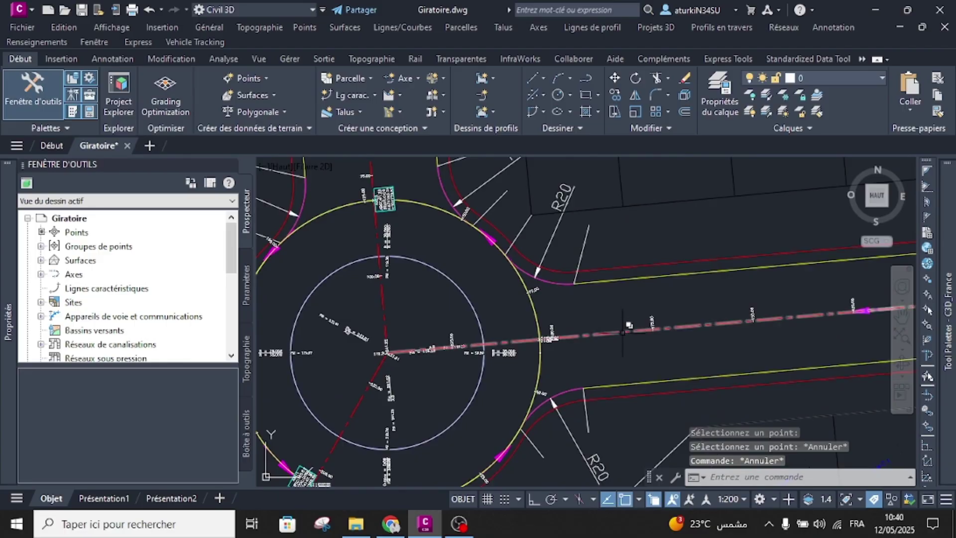
click(628, 324)
scroll(628, 324, down, 2)
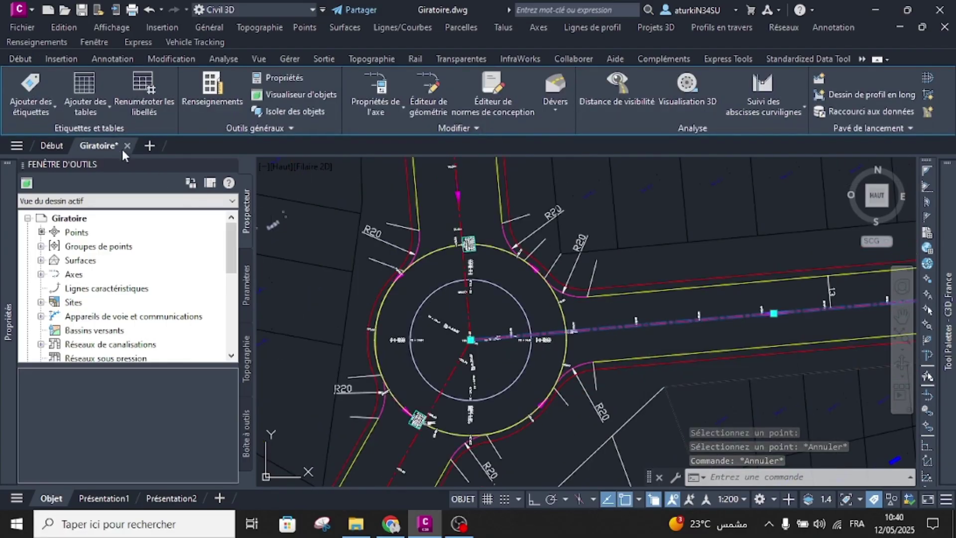
click(52, 103)
click(66, 190)
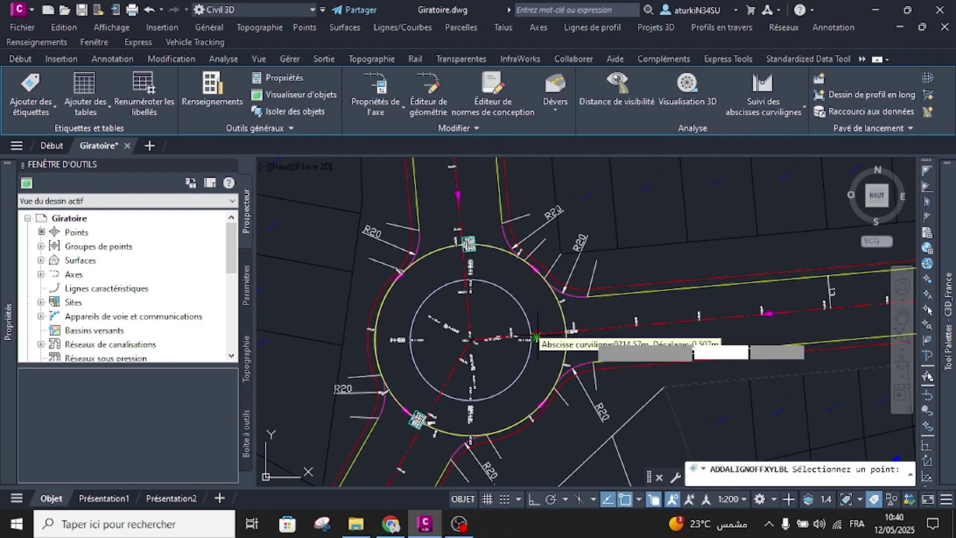
scroll(530, 319, up, 10)
scroll(339, 281, up, 6)
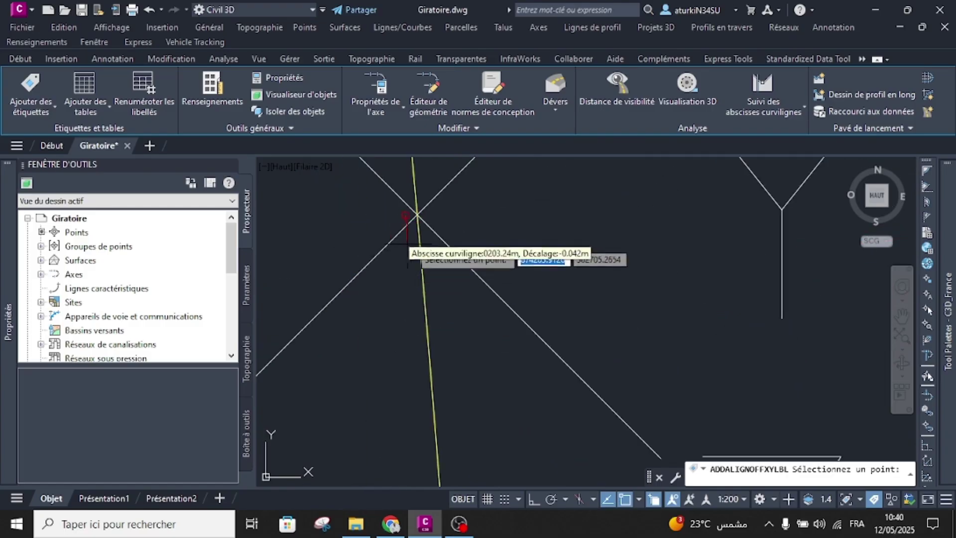
click(417, 212)
scroll(417, 212, down, 10)
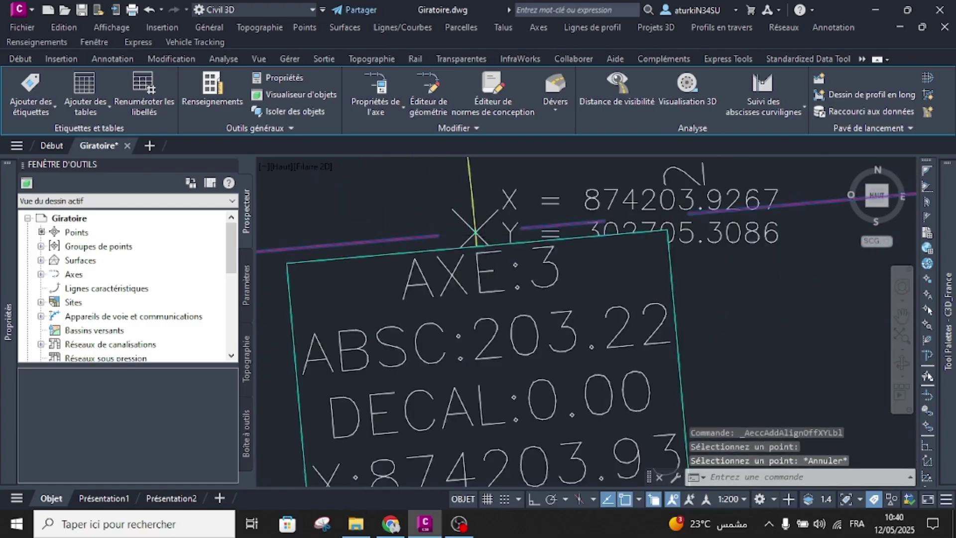
key(Escape)
click(490, 269)
scroll(491, 258, up, 5)
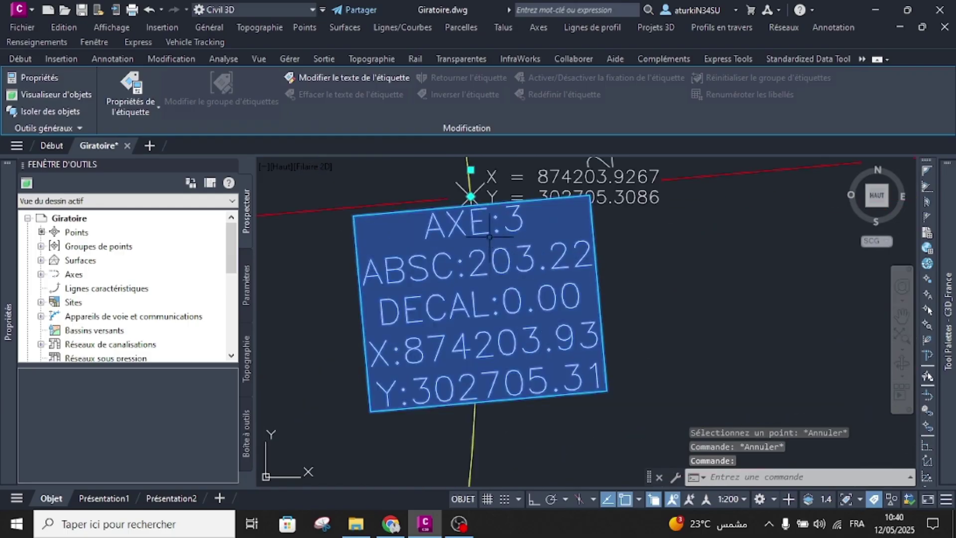
click(470, 197)
scroll(491, 229, down, 4)
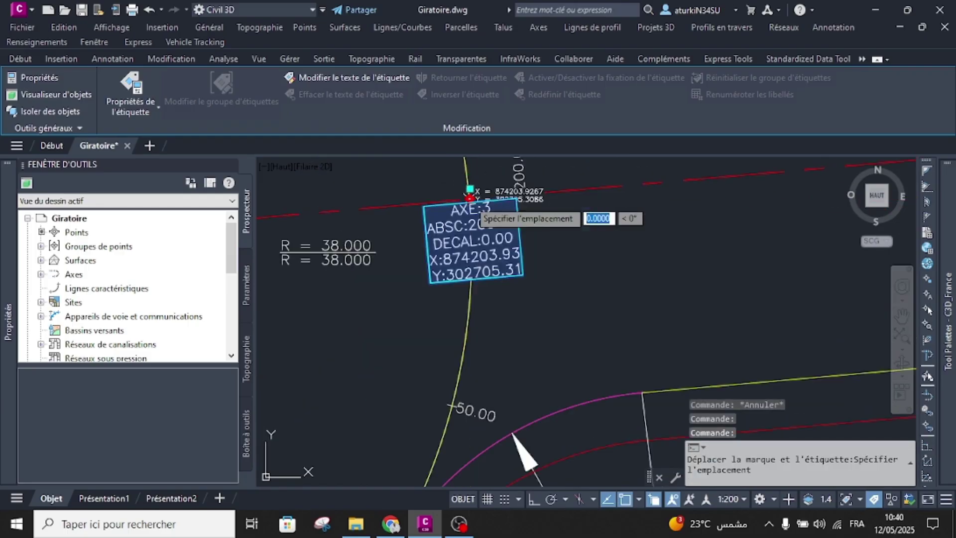
click(470, 197)
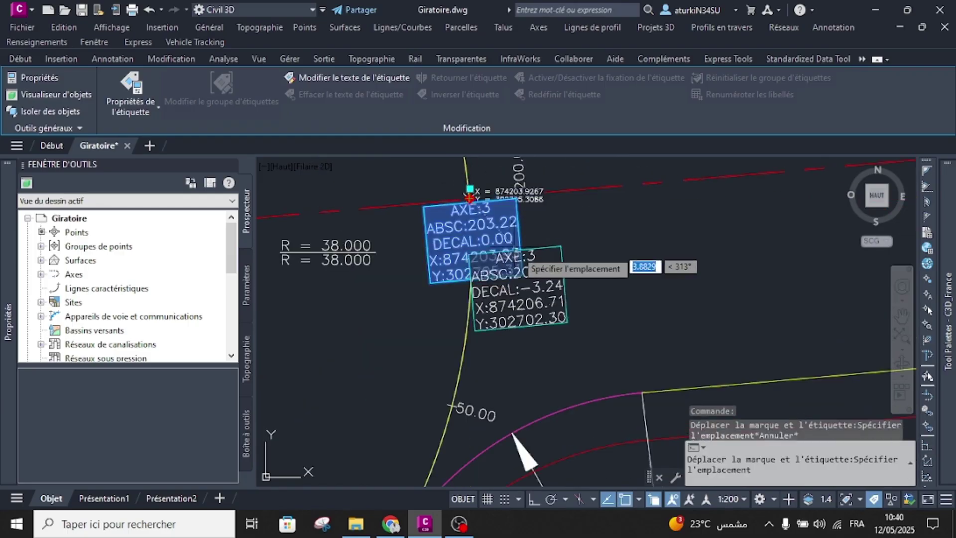
key(Escape)
Move the east axis station/offset label text outside the ring, southeast of its crossing, keeping its marker on the crossing point.
click(470, 189)
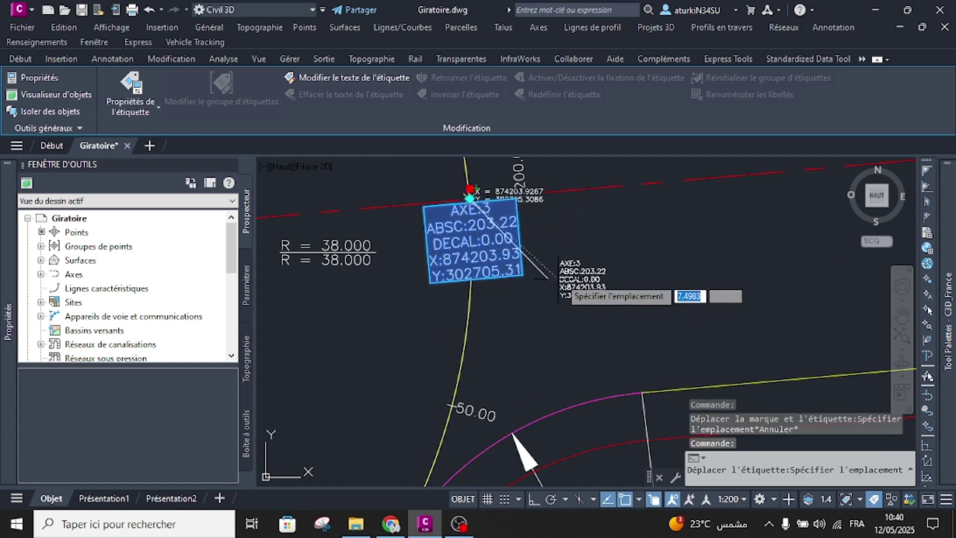
click(557, 228)
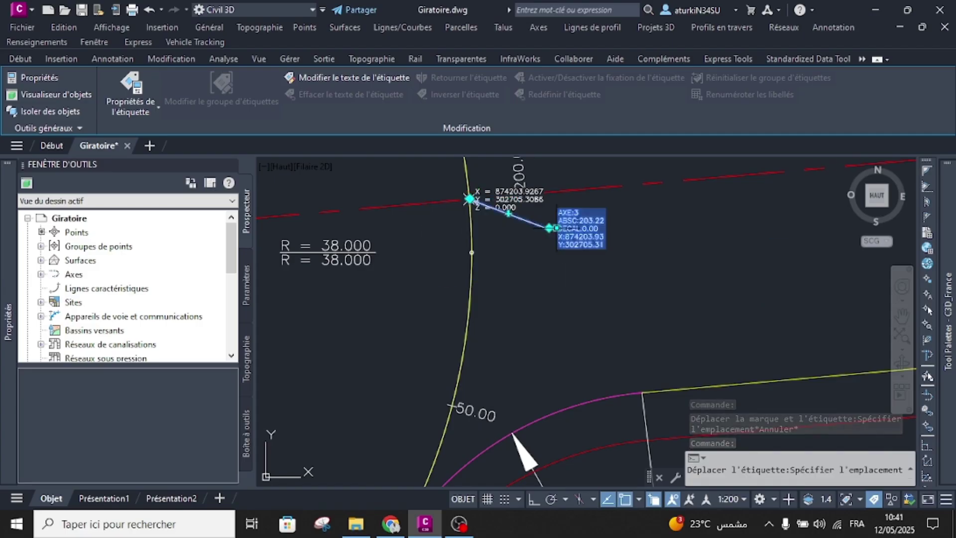
scroll(510, 263, down, 2)
scroll(494, 232, up, 2)
key(Escape)
Move the north axis station/offset label text northeast of its crossing, outside the ring, leaving its marker on the crossing point.
middle_drag(479, 256, 518, 320)
scroll(516, 318, down, 4)
scroll(474, 281, down, 2)
middle_drag(413, 260, 484, 300)
middle_drag(430, 231, 460, 283)
scroll(459, 283, up, 3)
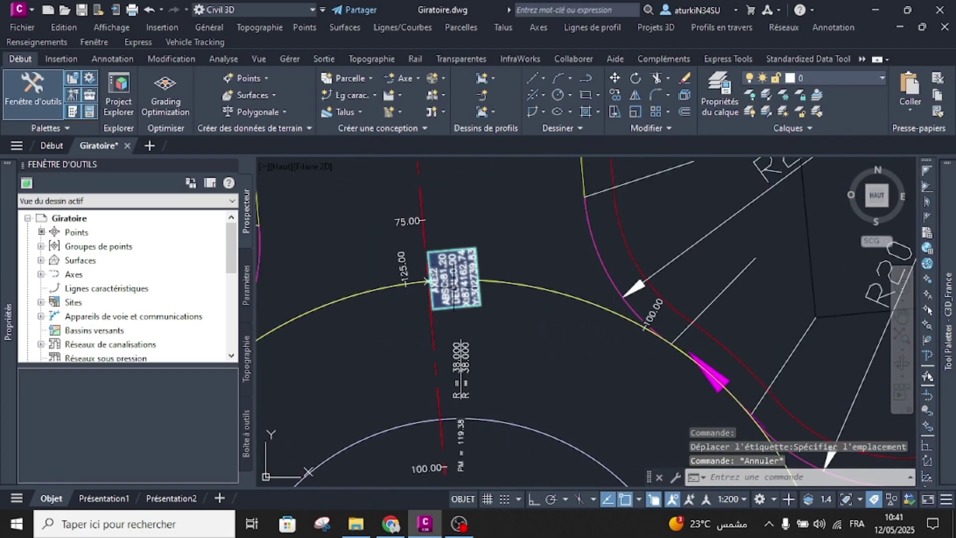
scroll(434, 266, up, 4)
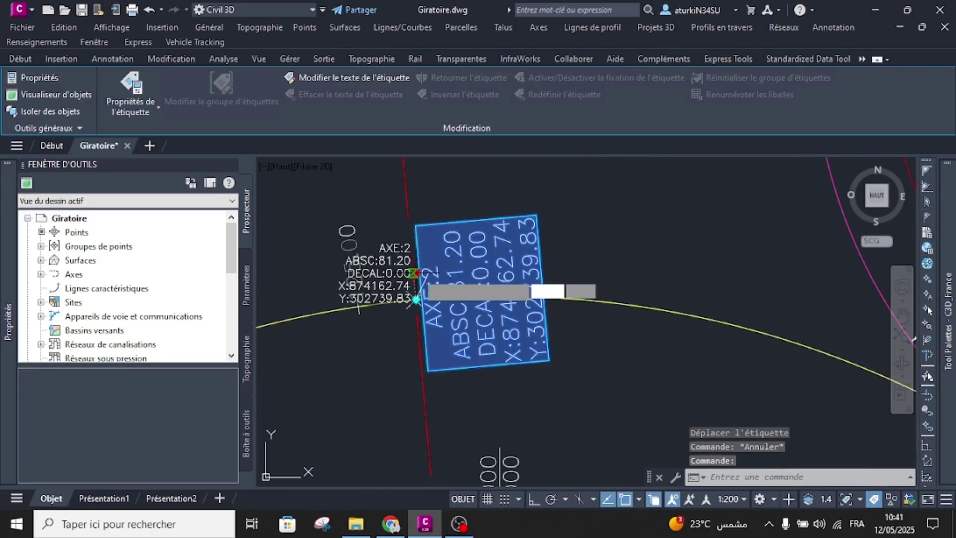
click(416, 273)
scroll(499, 286, down, 4)
click(511, 220)
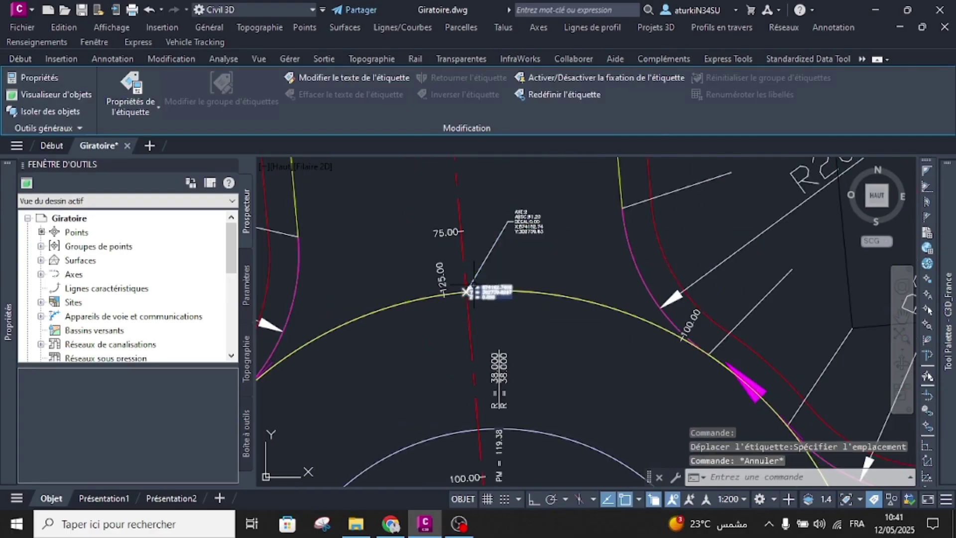
key(Escape)
Move the southwest axis station/offset label text outside the ring, southwest of its crossing, keeping its marker on the crossing point.
scroll(511, 221, down, 5)
scroll(457, 283, up, 4)
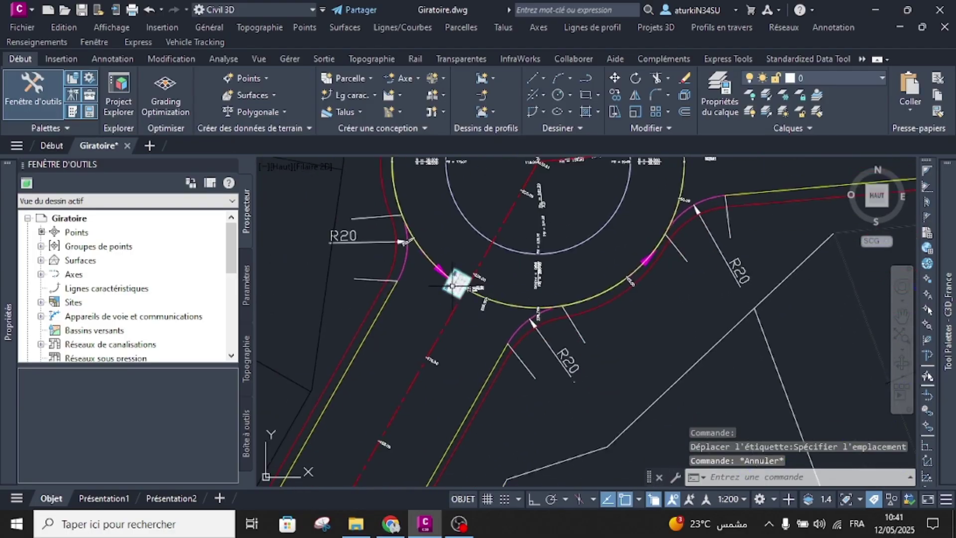
scroll(457, 282, up, 3)
click(498, 291)
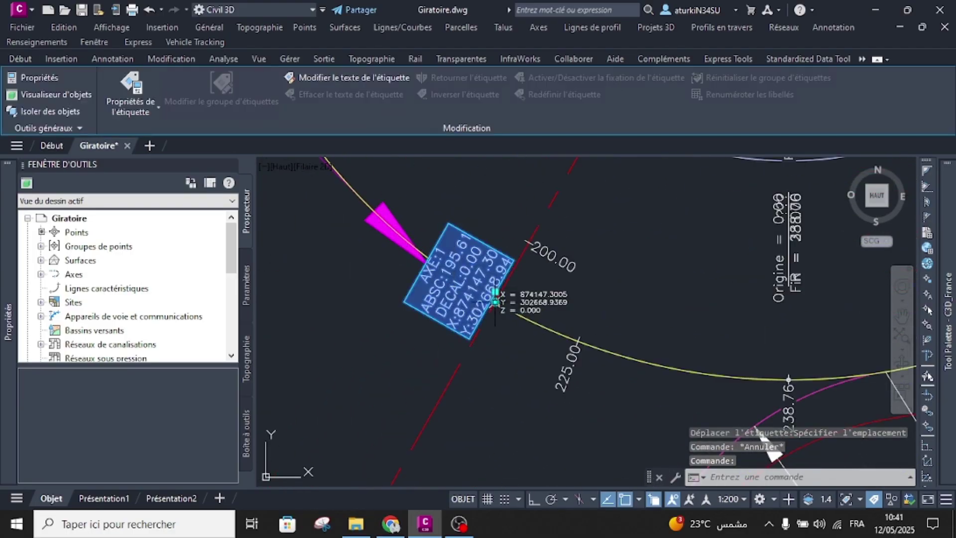
click(495, 292)
middle_drag(326, 360, 437, 298)
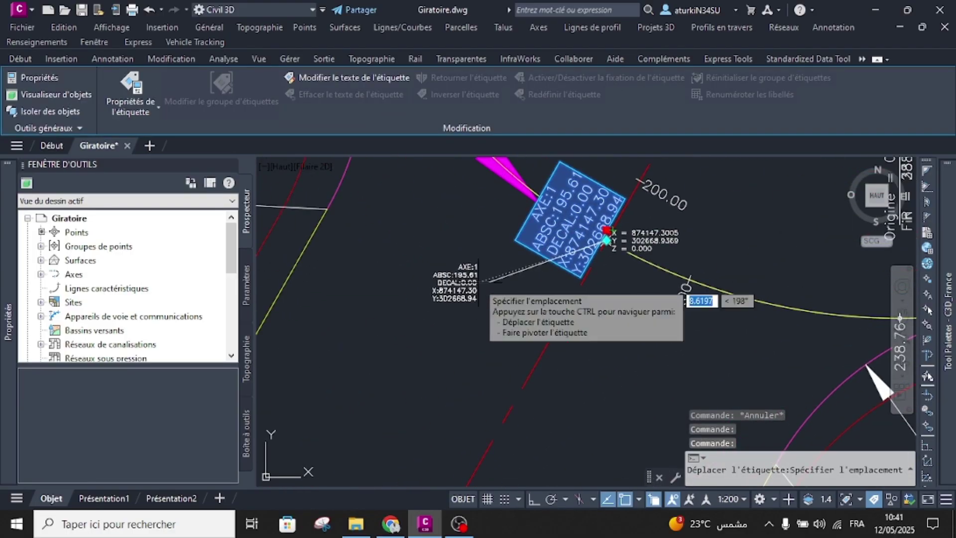
scroll(545, 240, down, 2)
key(Escape)
Split the model space window into two vertical viewports.
scroll(538, 234, down, 4)
scroll(532, 222, down, 5)
middle_drag(520, 188, 462, 327)
scroll(462, 327, up, 1)
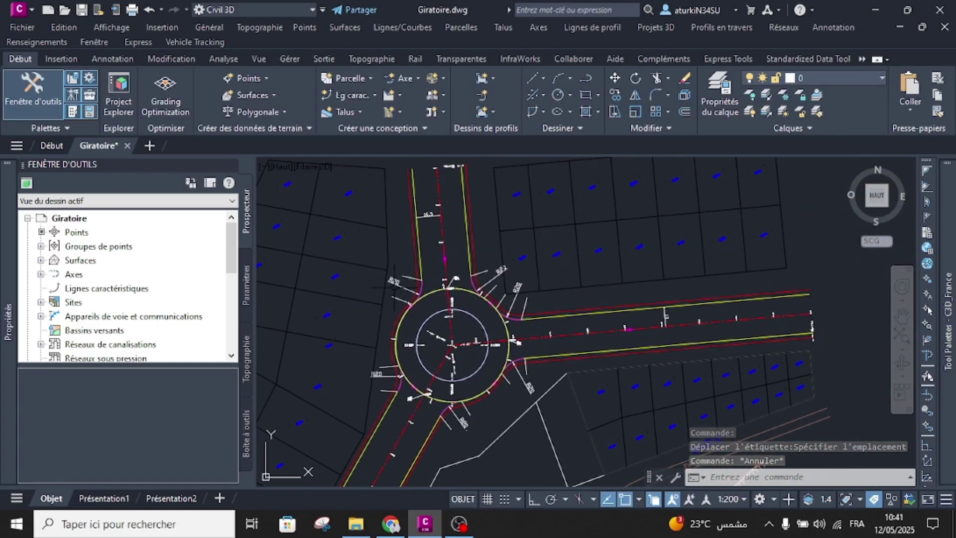
click(264, 166)
mouse_move(378, 197)
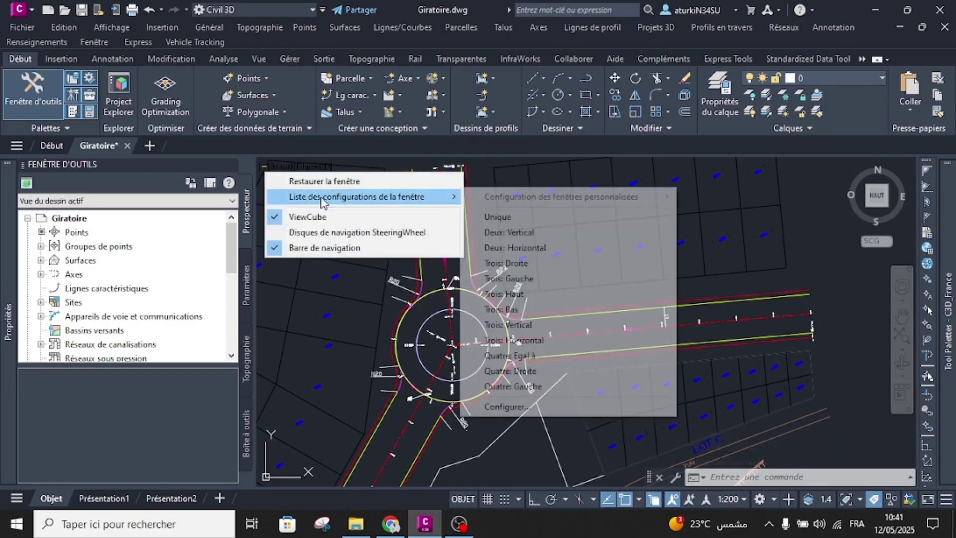
click(521, 232)
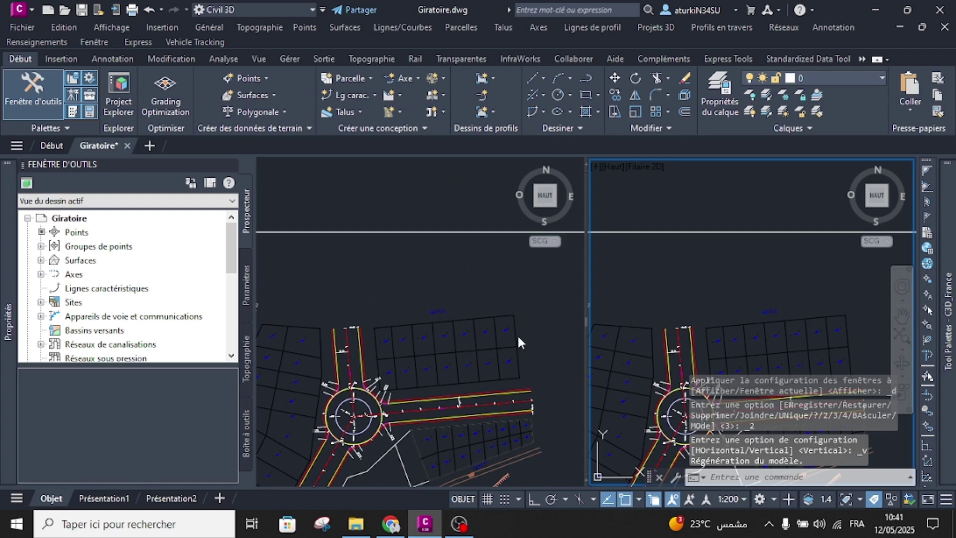
Frame the axis profile views in one viewport and the axis 1 station/offset label at the ring in the other.
click(435, 277)
key(Escape)
key(Escape)
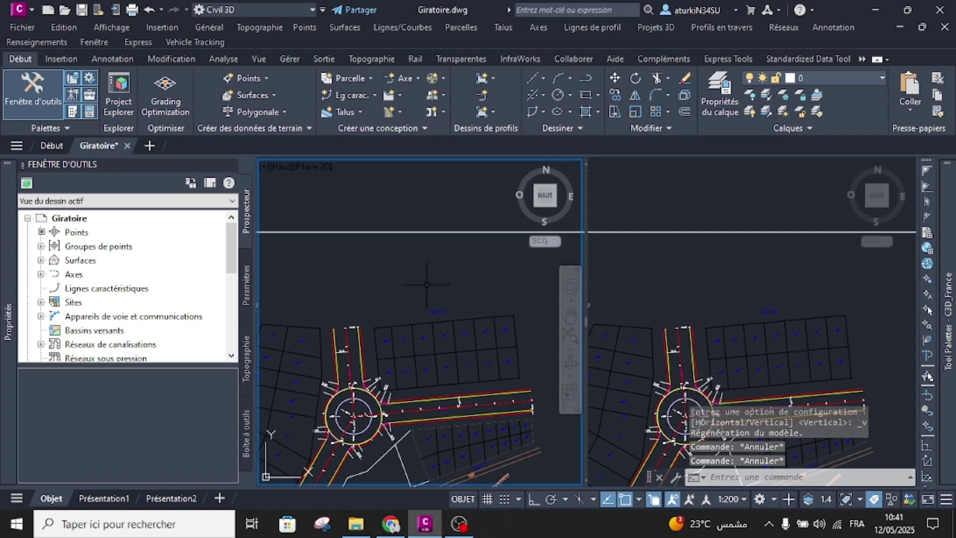
scroll(397, 301, down, 4)
click(717, 295)
scroll(712, 297, down, 6)
mouse_move(765, 321)
middle_down()
mouse_move(691, 267)
mouse_move(698, 287)
mouse_move(669, 254)
middle_up()
scroll(719, 295, up, 4)
scroll(675, 244, up, 2)
scroll(707, 220, up, 2)
middle_drag(707, 219, 700, 247)
click(370, 331)
scroll(386, 313, up, 10)
scroll(402, 298, up, 5)
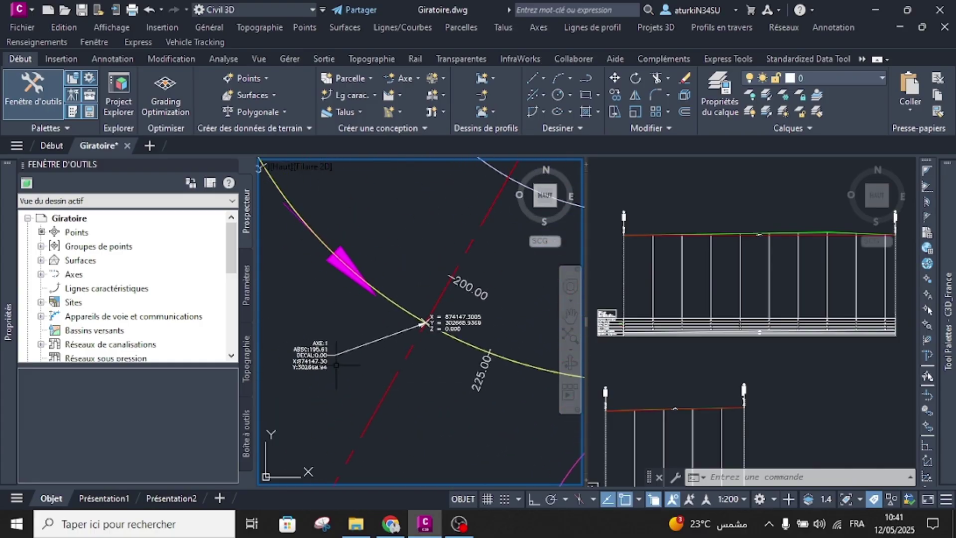
scroll(338, 365, up, 3)
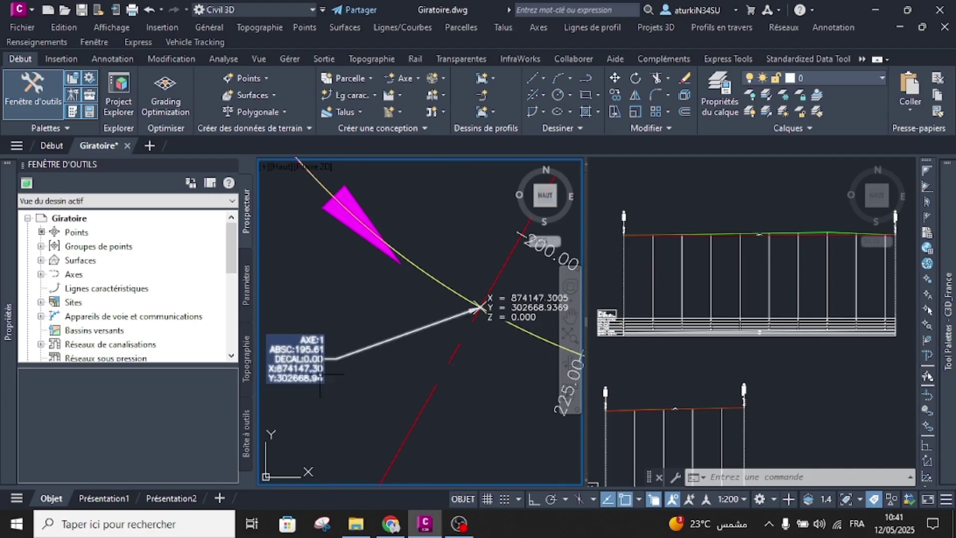
Select the uppermost profile view and check in its title block which axis it belongs to.
click(716, 360)
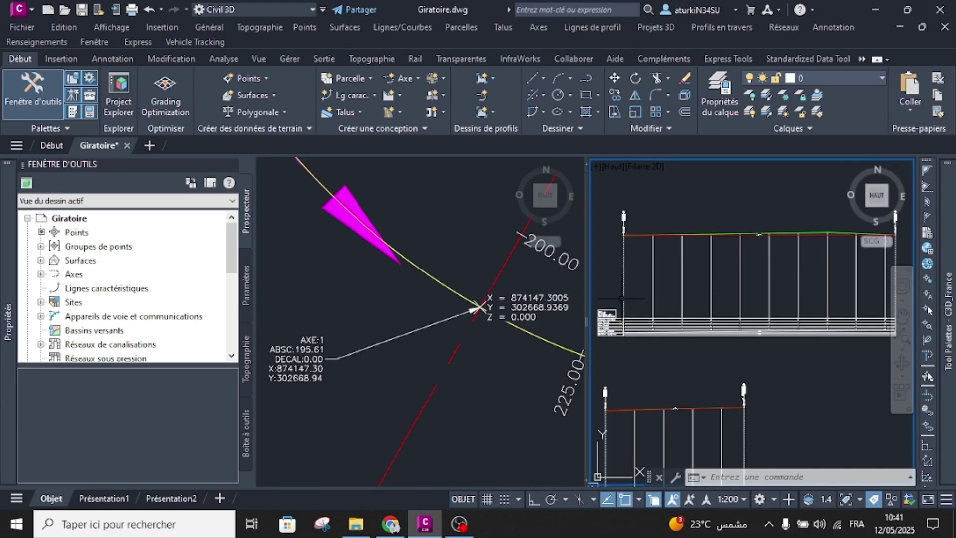
click(603, 314)
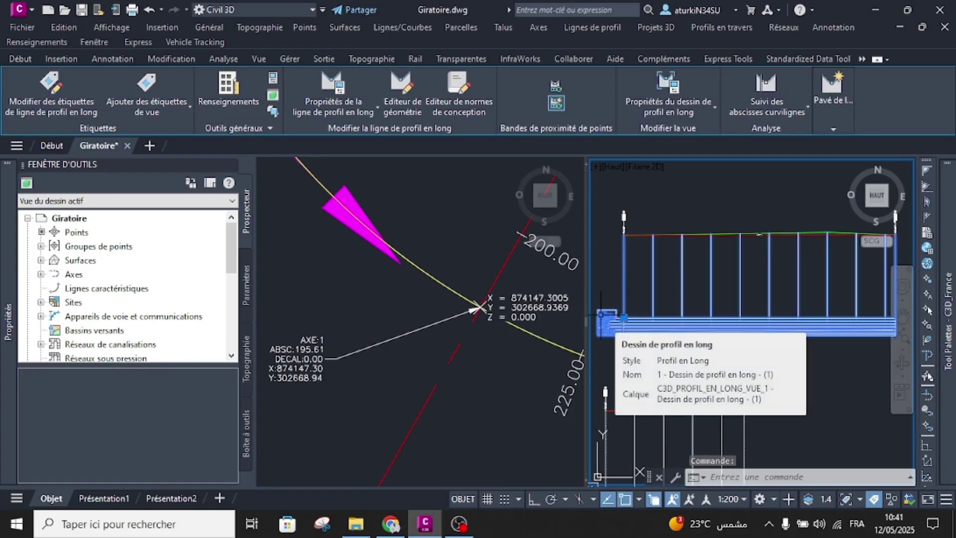
scroll(617, 316, up, 5)
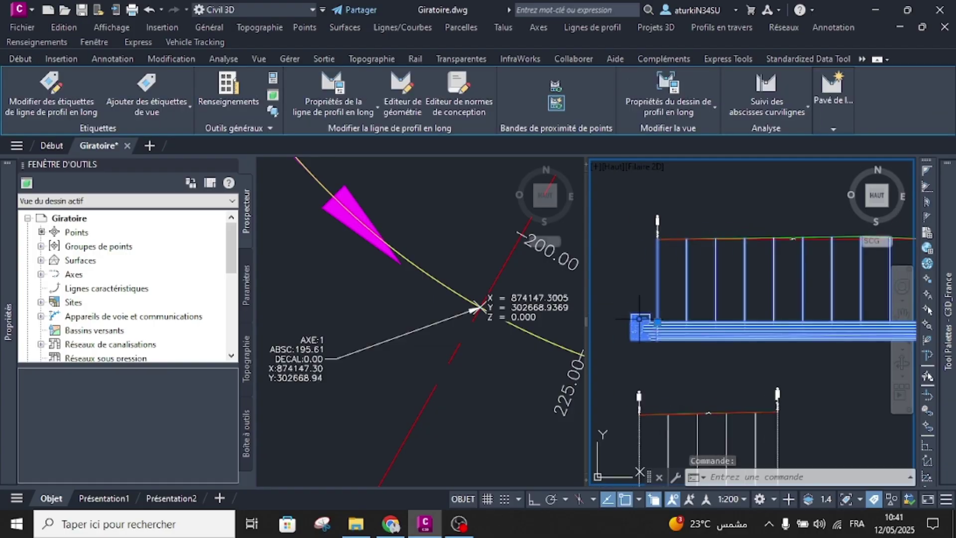
scroll(637, 319, up, 2)
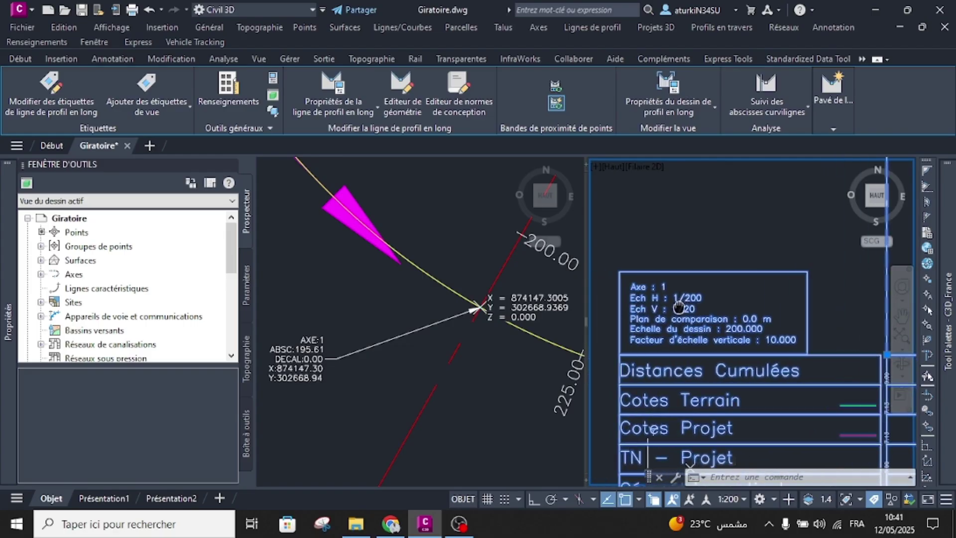
scroll(643, 289, down, 8)
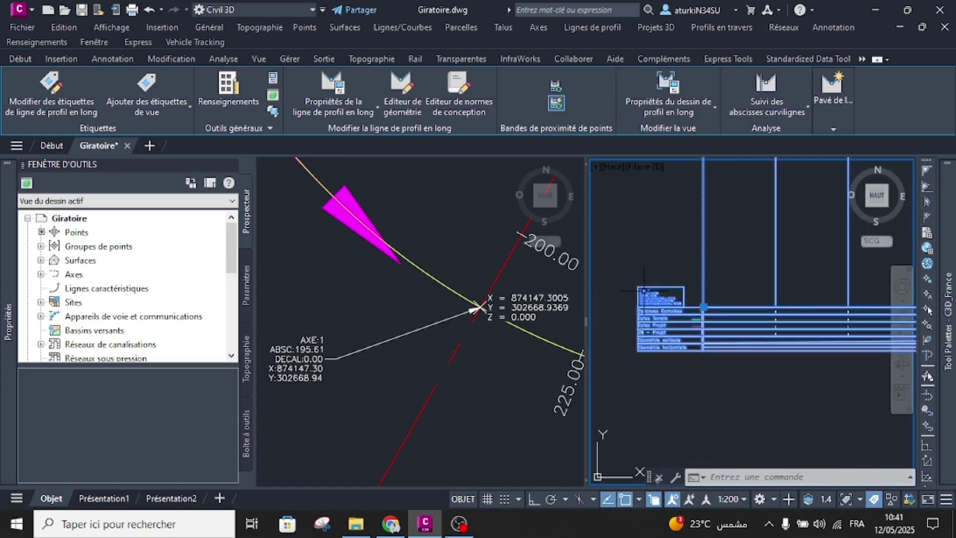
scroll(719, 260, down, 2)
middle_drag(720, 260, 696, 308)
scroll(696, 307, up, 2)
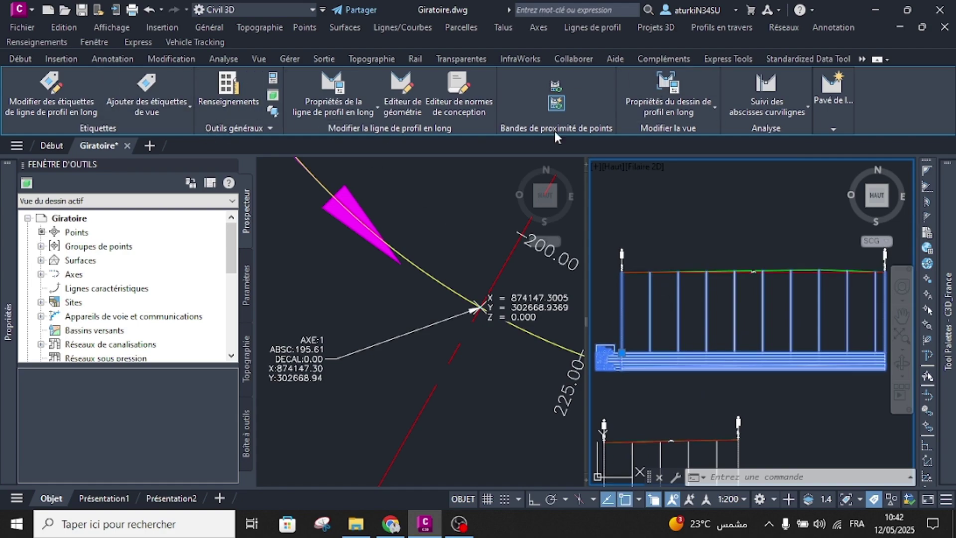
Add a station elevation label at station 195.61 on the design profile in the axis 1 profile view, and end the label command.
click(162, 106)
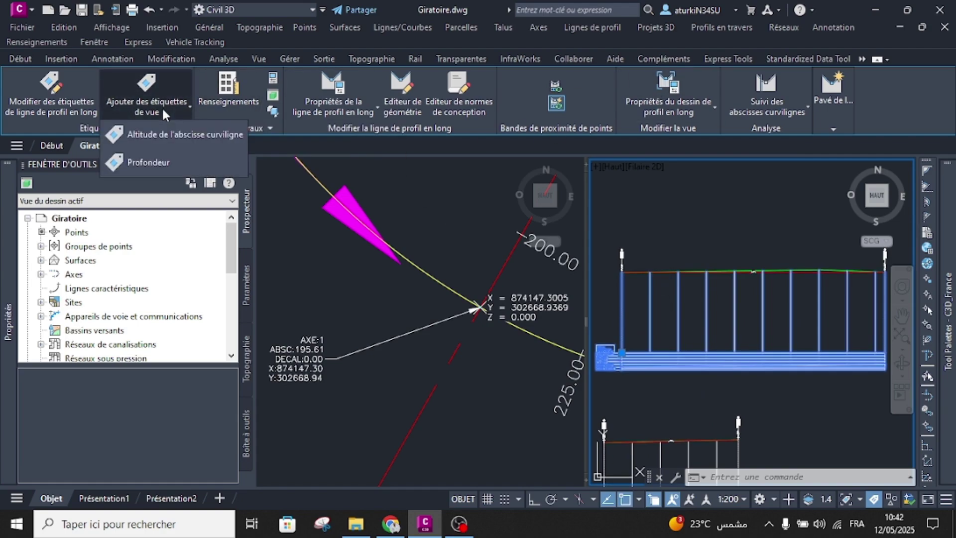
click(147, 132)
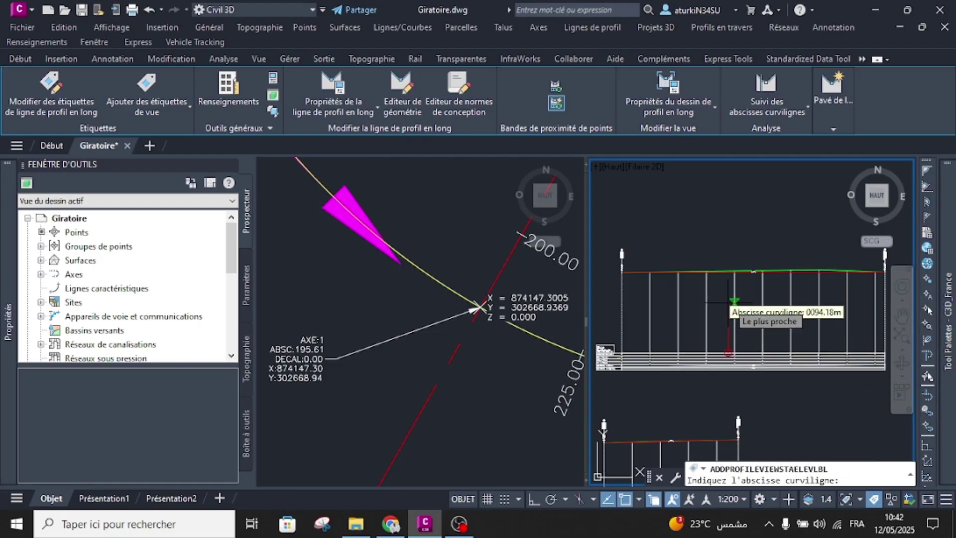
text(1)
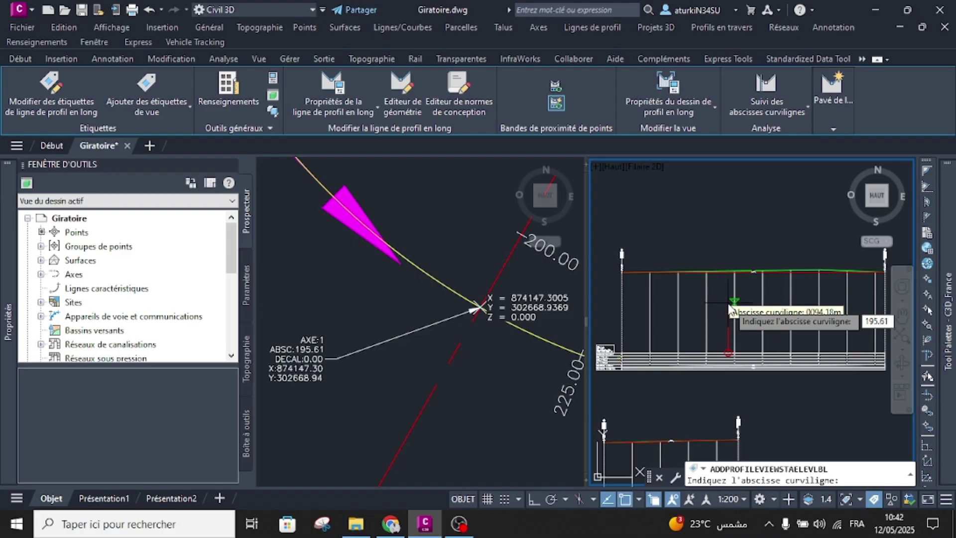
text(95.61)
key(Return)
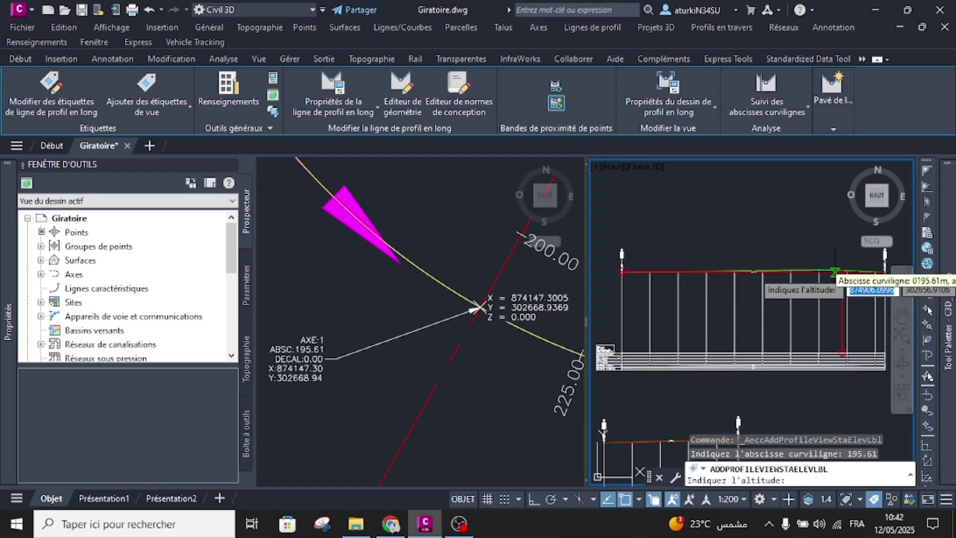
scroll(834, 271, up, 5)
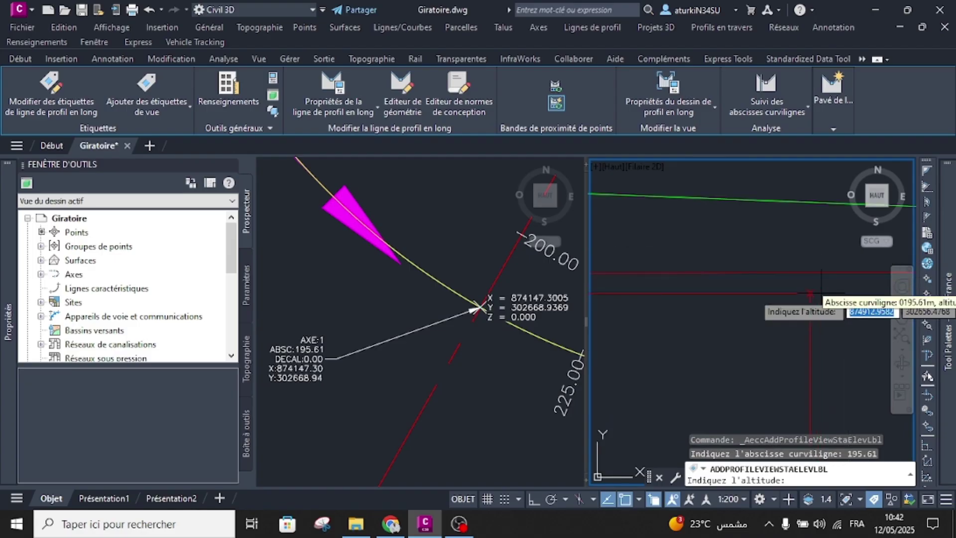
click(809, 272)
scroll(808, 273, down, 3)
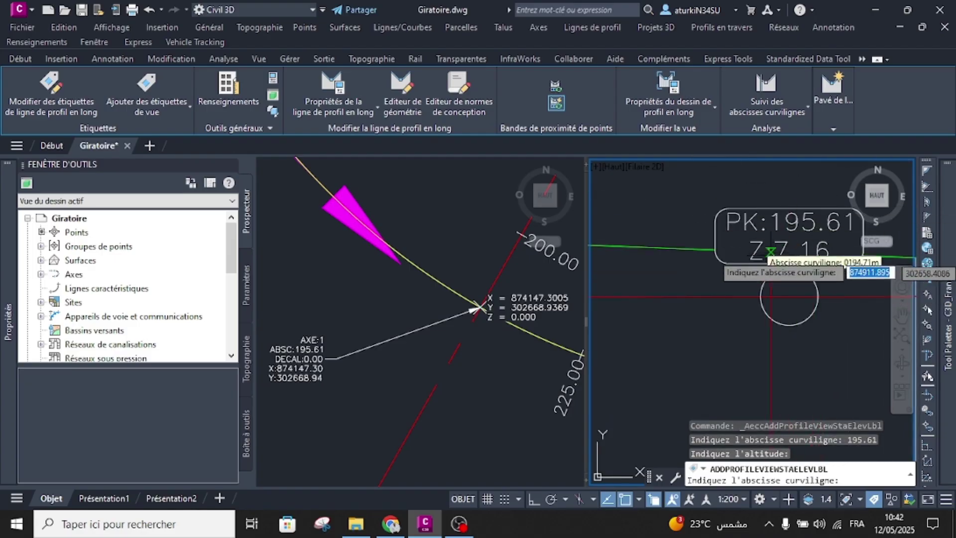
scroll(765, 297, down, 4)
key(Escape)
scroll(772, 255, down, 5)
middle_drag(712, 337, 726, 319)
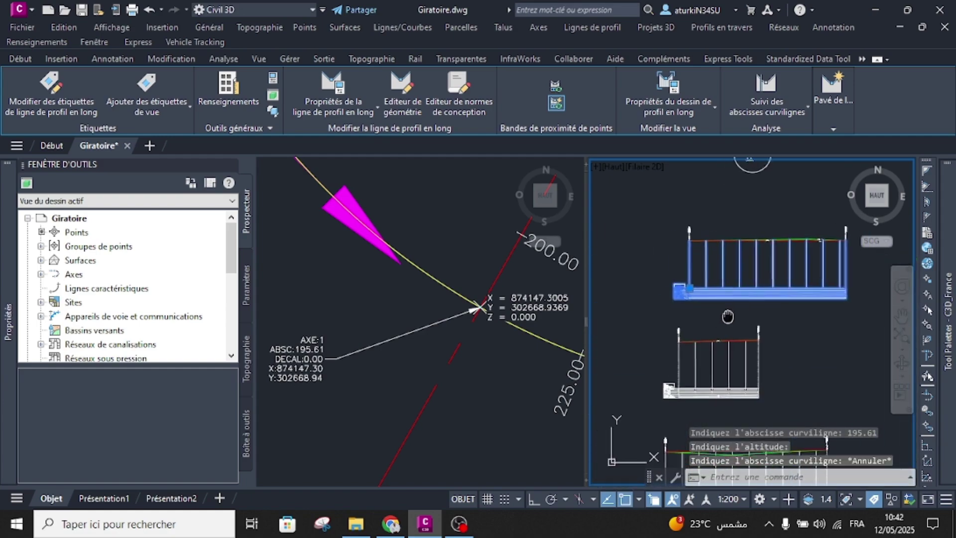
key(Escape)
Bring up the axis 2 profile view and read the station on the north axis label at the ring crossing.
scroll(668, 396, up, 4)
click(439, 382)
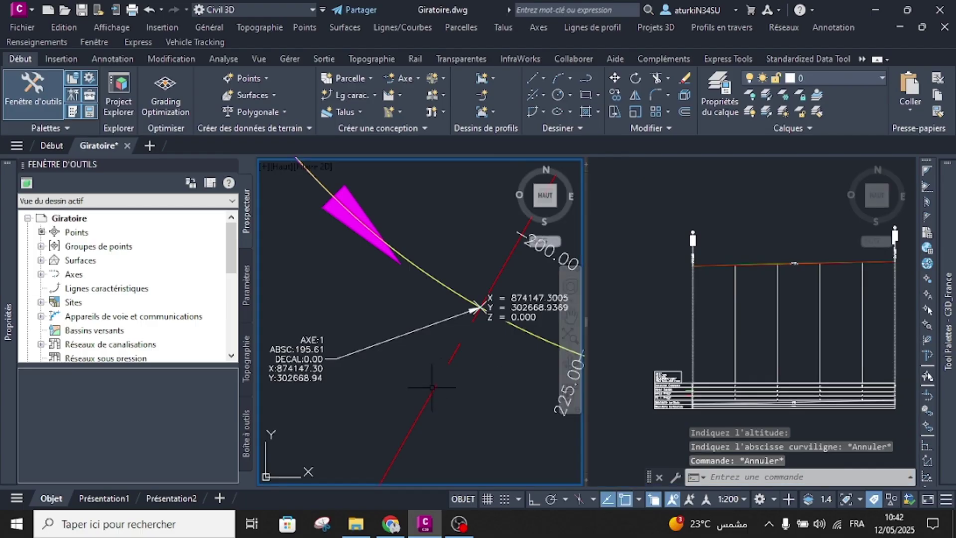
scroll(439, 382, down, 5)
middle_drag(441, 363, 398, 325)
scroll(443, 340, up, 7)
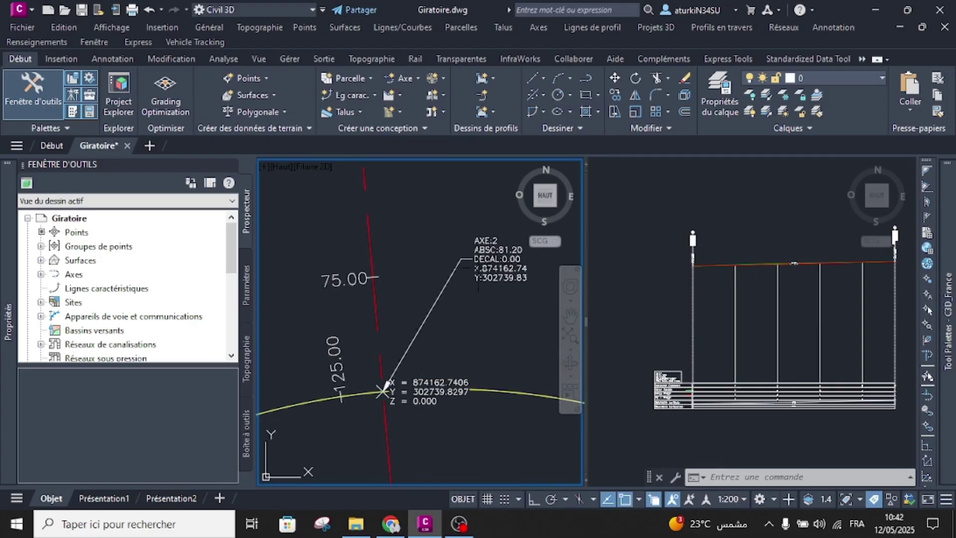
click(501, 257)
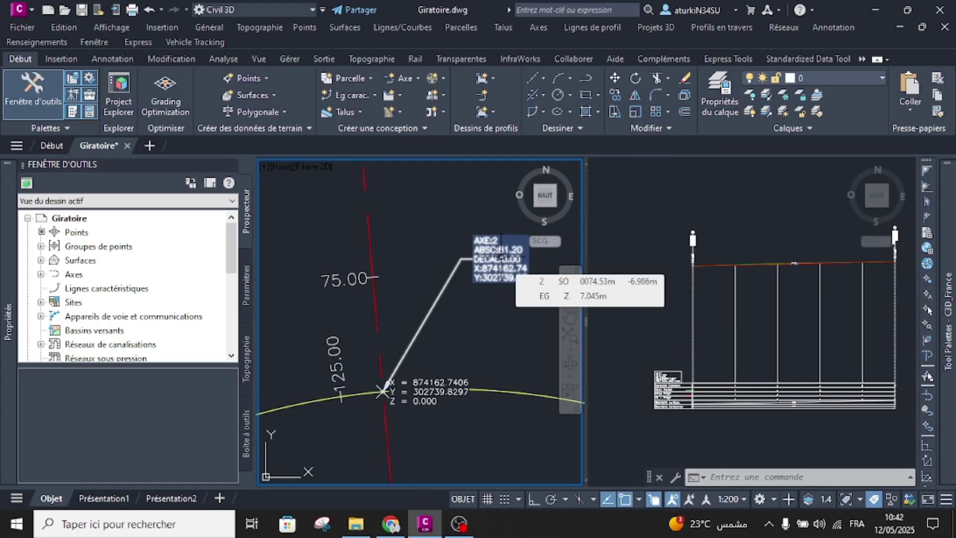
key(Escape)
Add a station elevation label at station 81.20 on the design profile in the axis 2 profile view, and end the label command.
click(662, 329)
click(669, 384)
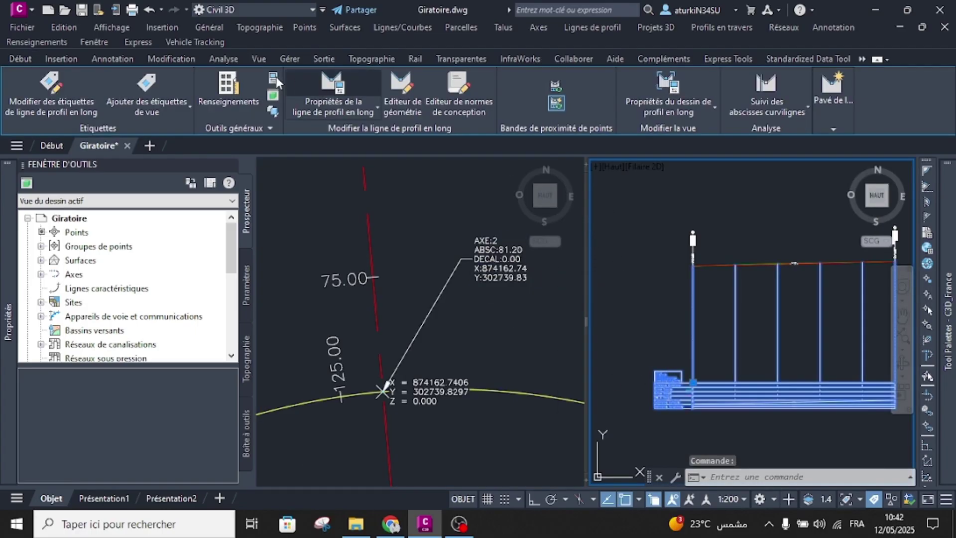
click(165, 99)
click(163, 133)
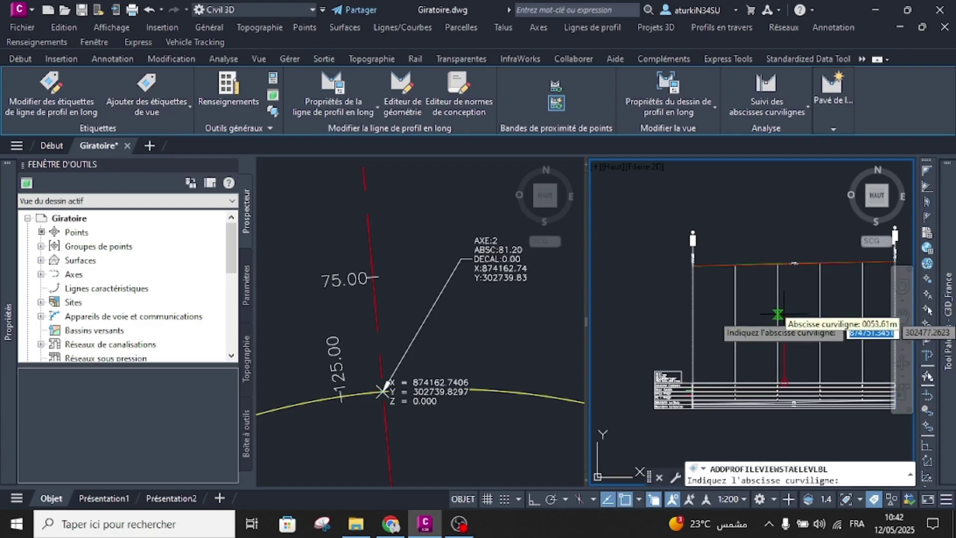
middle_drag(809, 303, 765, 281)
text(81.)
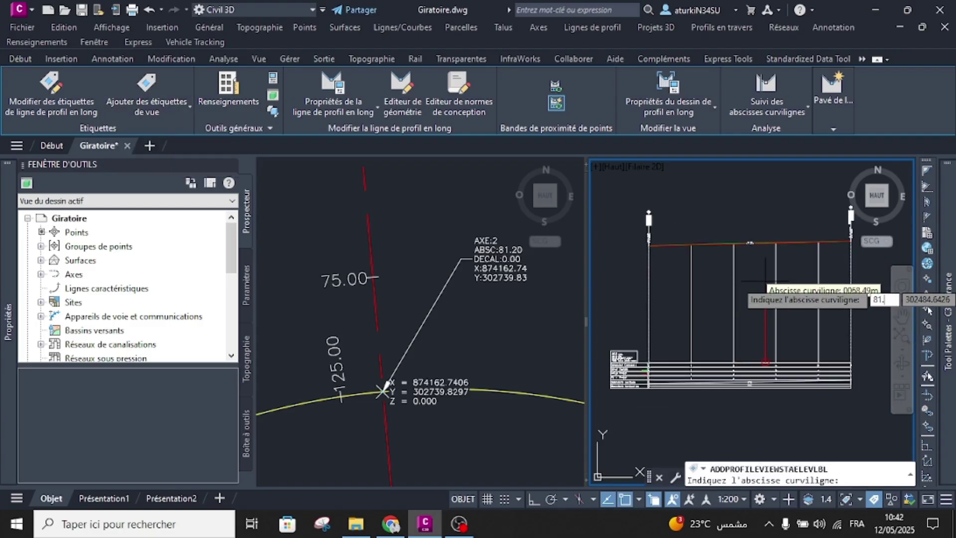
text(20)
key(Return)
scroll(768, 262, up, 4)
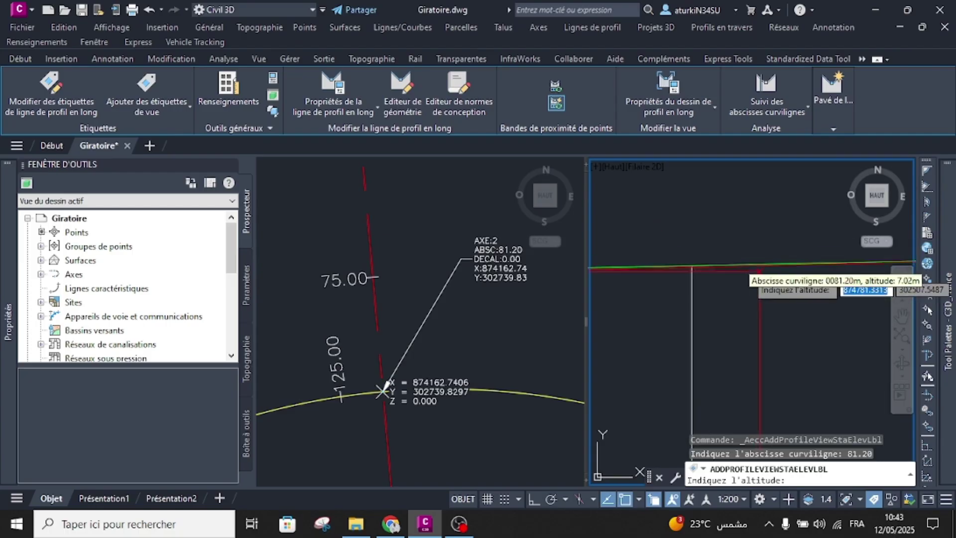
click(771, 256)
scroll(773, 254, down, 2)
scroll(773, 253, down, 5)
key(Escape)
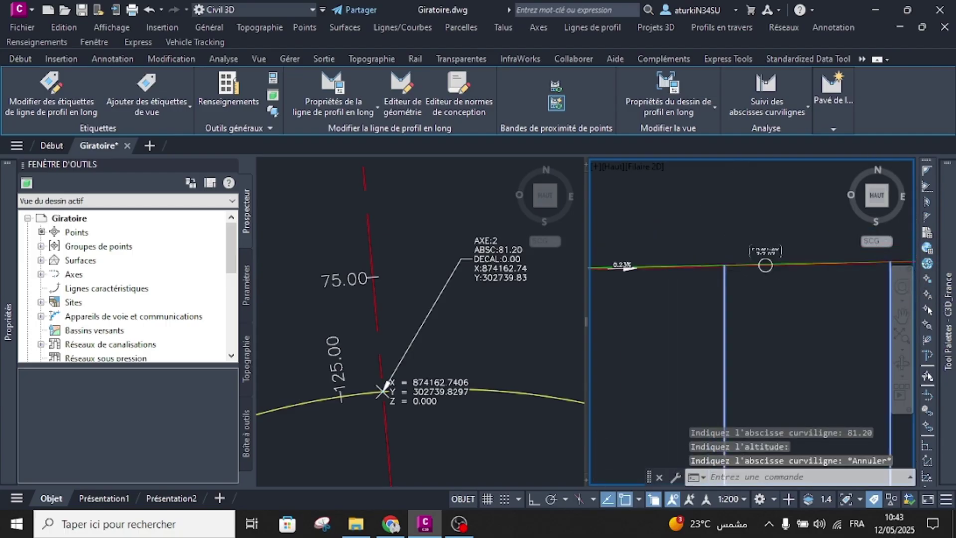
Read the station on the east axis label where axis 3 crosses the ring in the plan viewport.
scroll(748, 270, down, 4)
click(381, 332)
scroll(364, 326, down, 9)
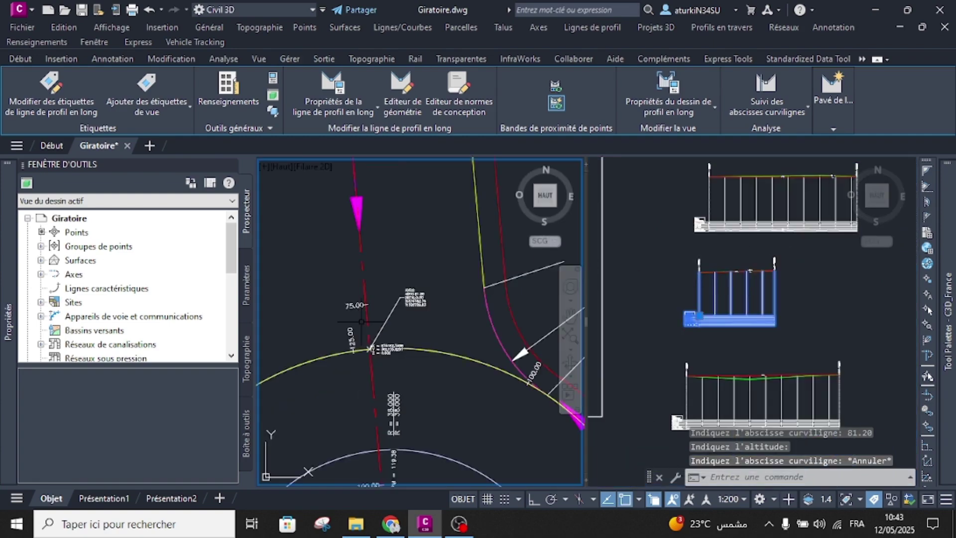
middle_drag(502, 426, 455, 341)
scroll(456, 341, up, 6)
scroll(379, 333, up, 2)
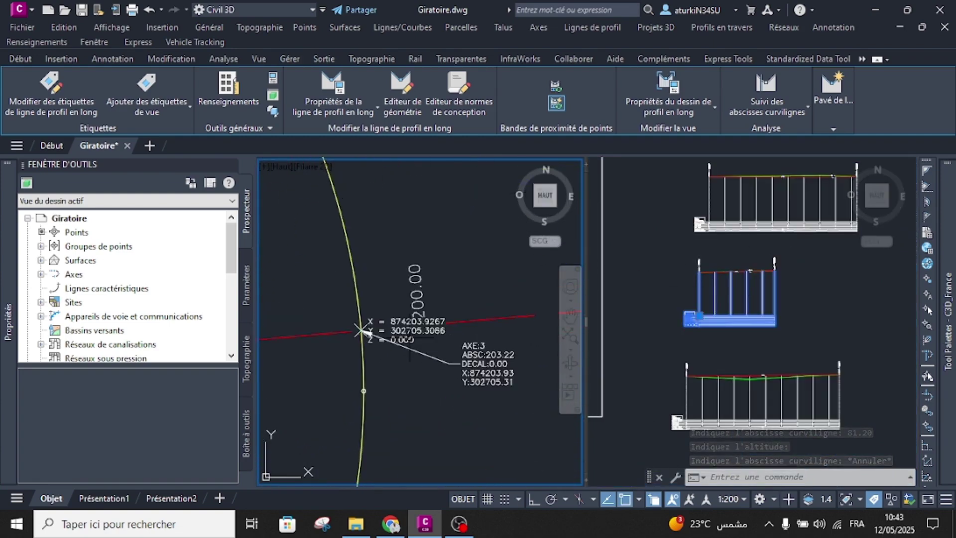
click(485, 273)
key(Escape)
Add a station elevation label at station 203.22 on the design profile in the axis 3 profile view, and end the label command.
click(646, 343)
middle_drag(670, 359, 640, 305)
key(Escape)
click(647, 363)
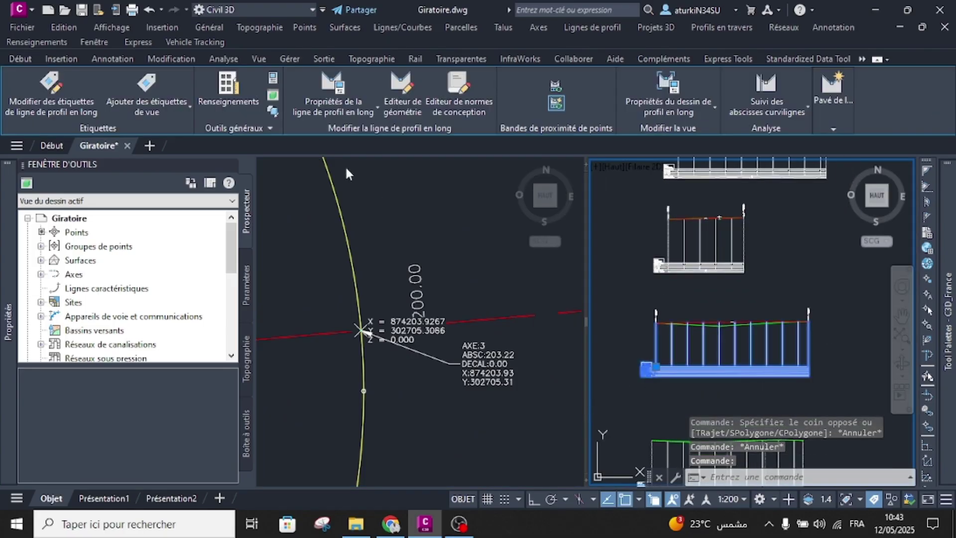
click(139, 109)
click(145, 128)
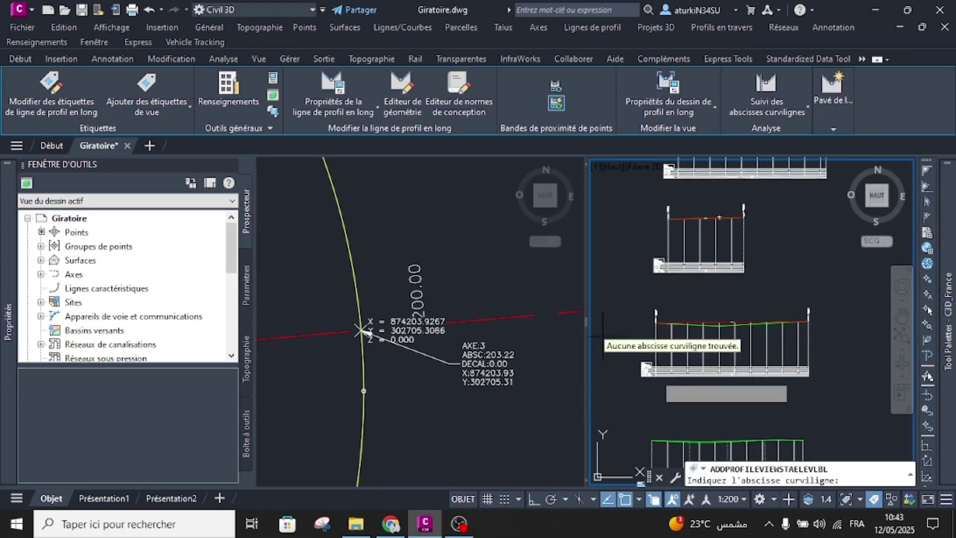
scroll(758, 339, up, 5)
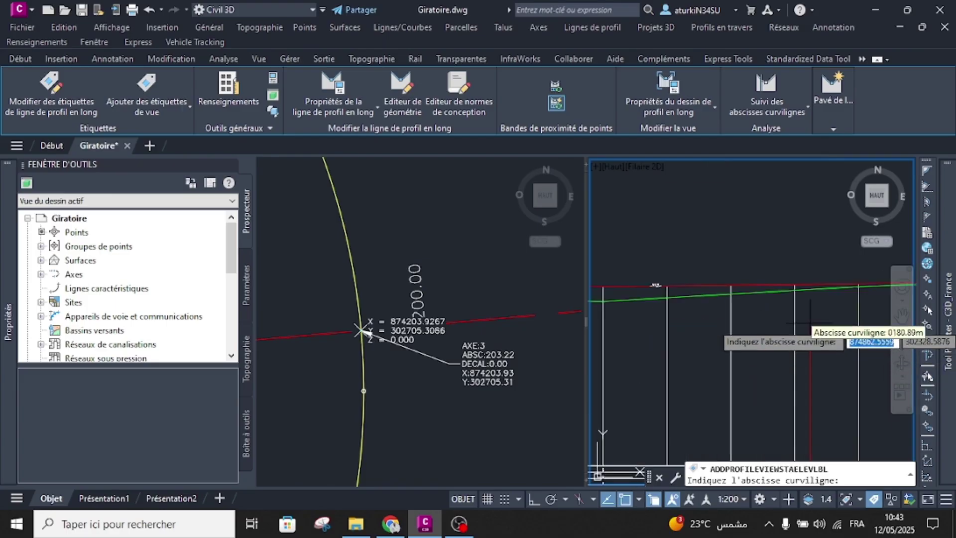
text(203)
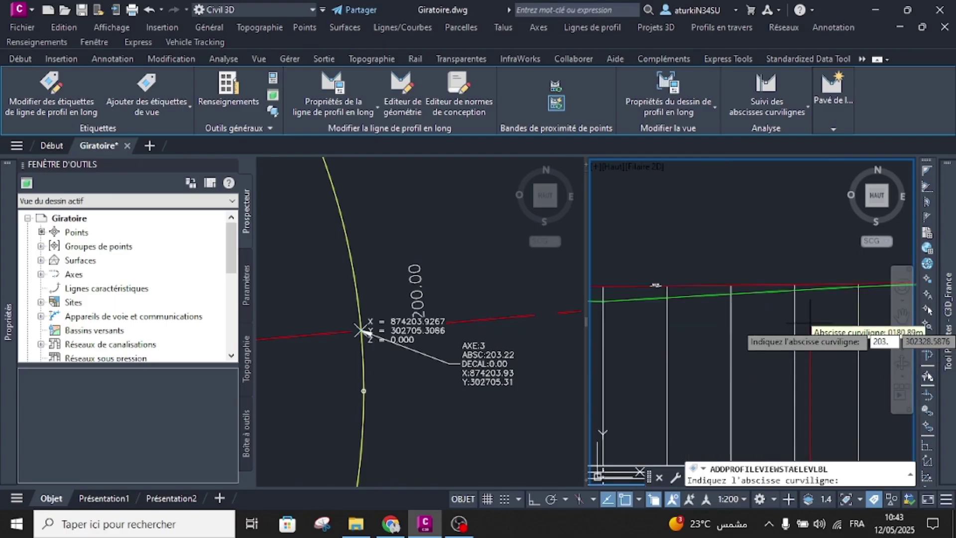
text(.22)
key(Return)
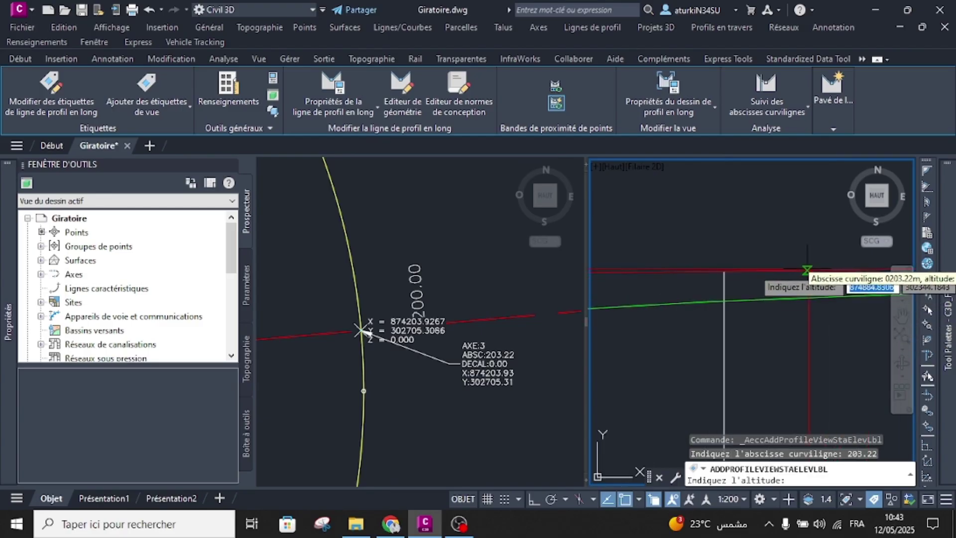
click(808, 270)
key(Escape)
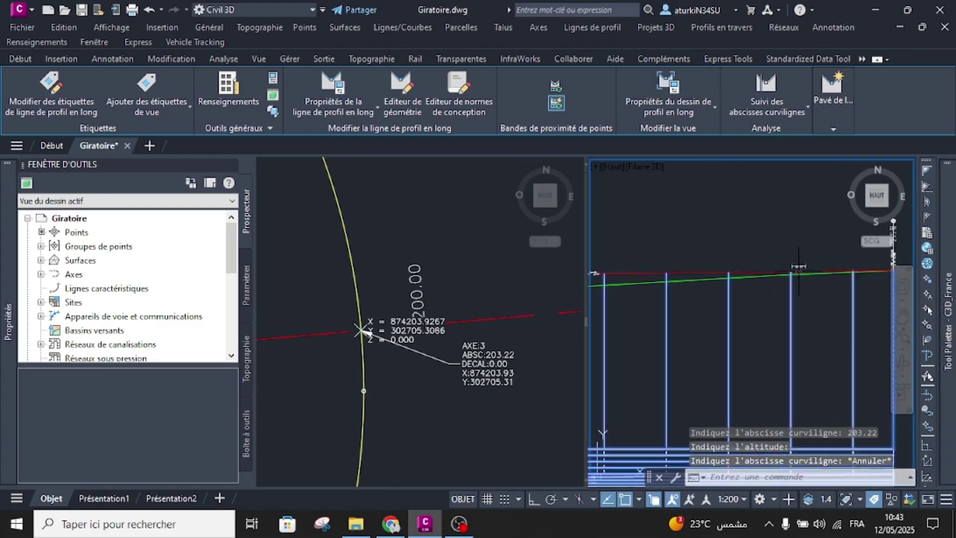
scroll(799, 269, up, 4)
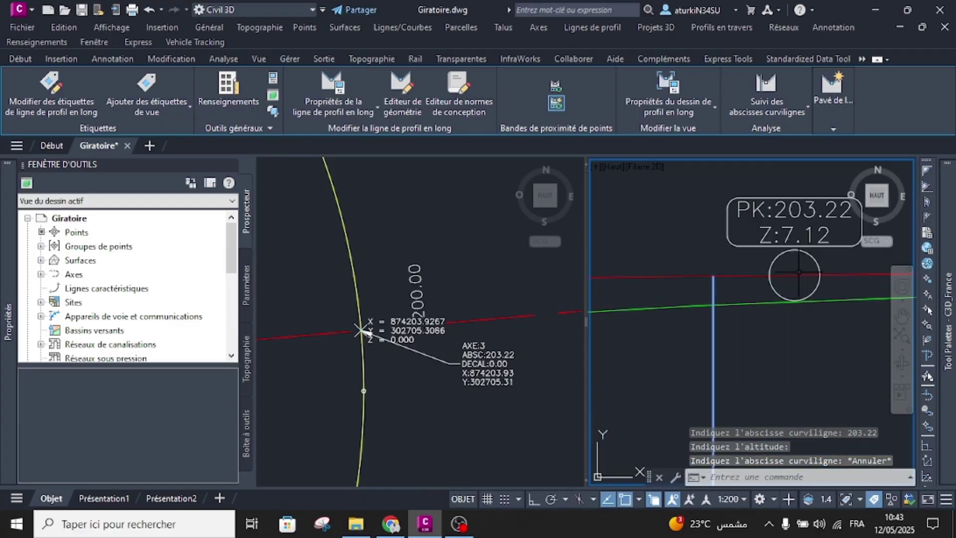
Set the elevation of the COGO point at the ring's east crossing with axis 3 to 7.12.
click(464, 284)
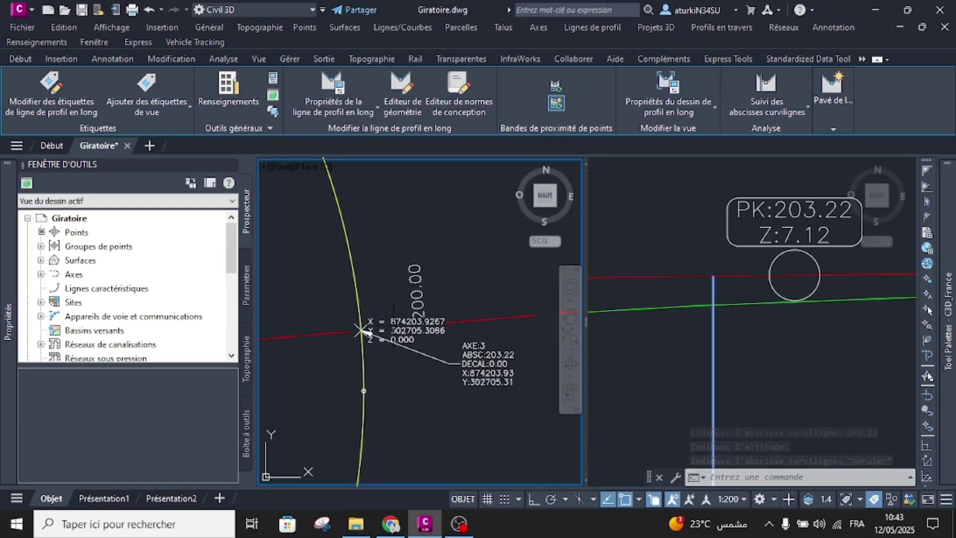
click(395, 324)
mouse_move(14, 289)
key(Escape)
key(Escape)
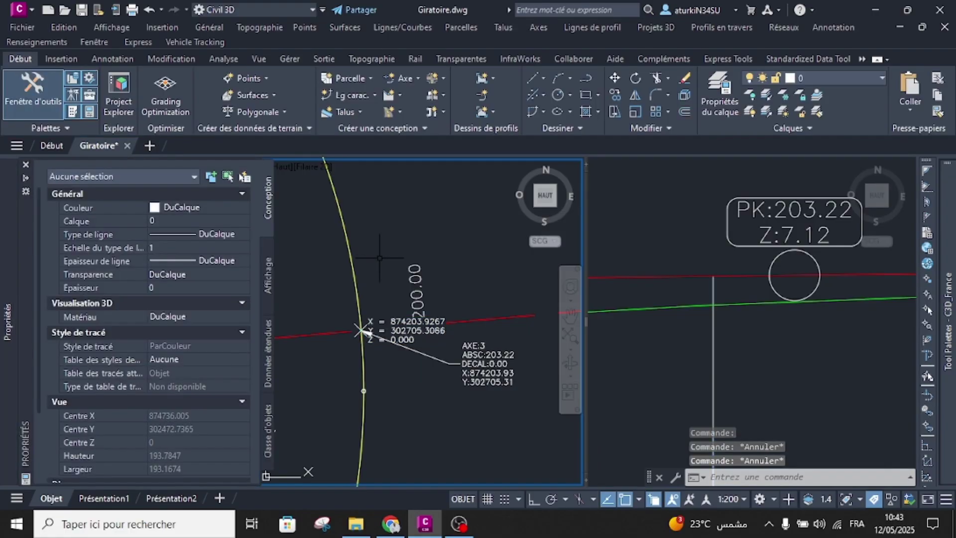
click(406, 319)
click(459, 380)
mouse_move(4, 308)
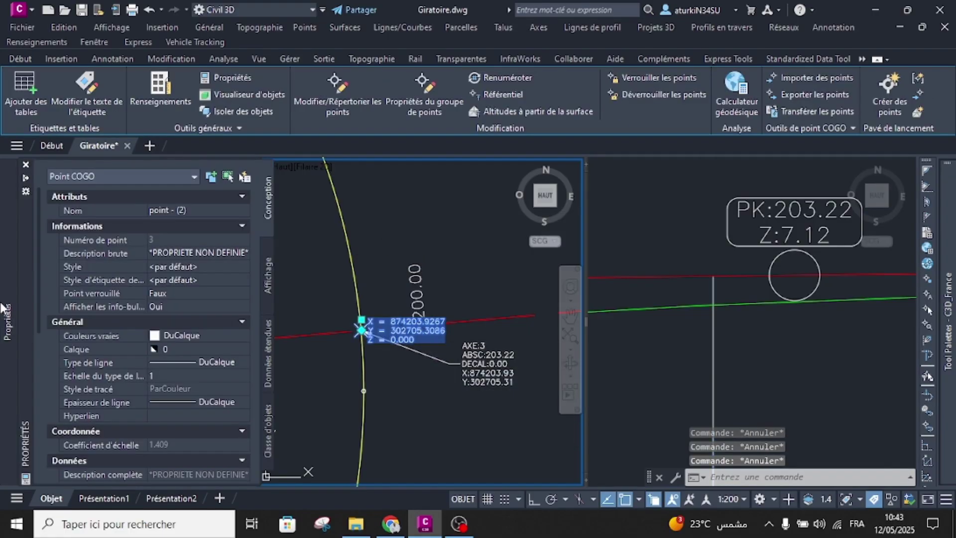
scroll(121, 402, down, 8)
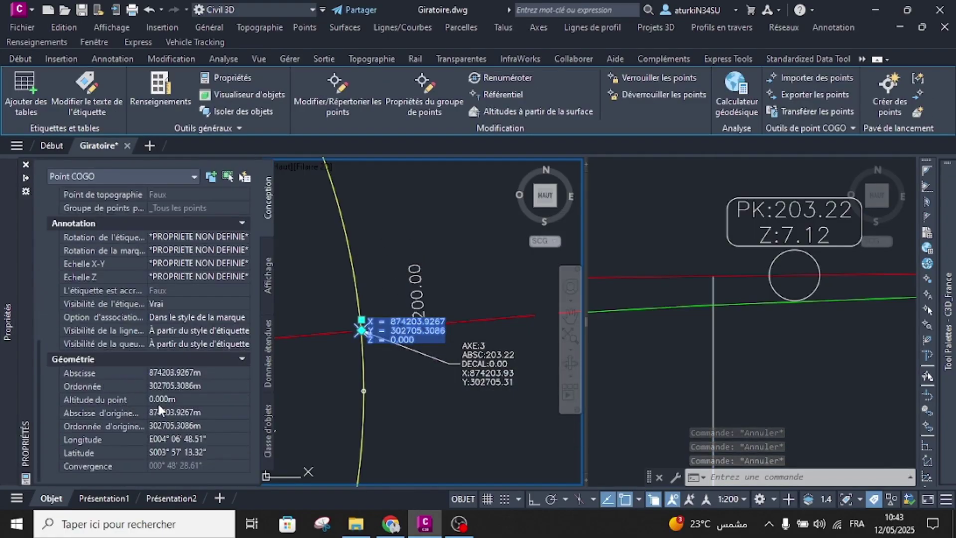
click(160, 398)
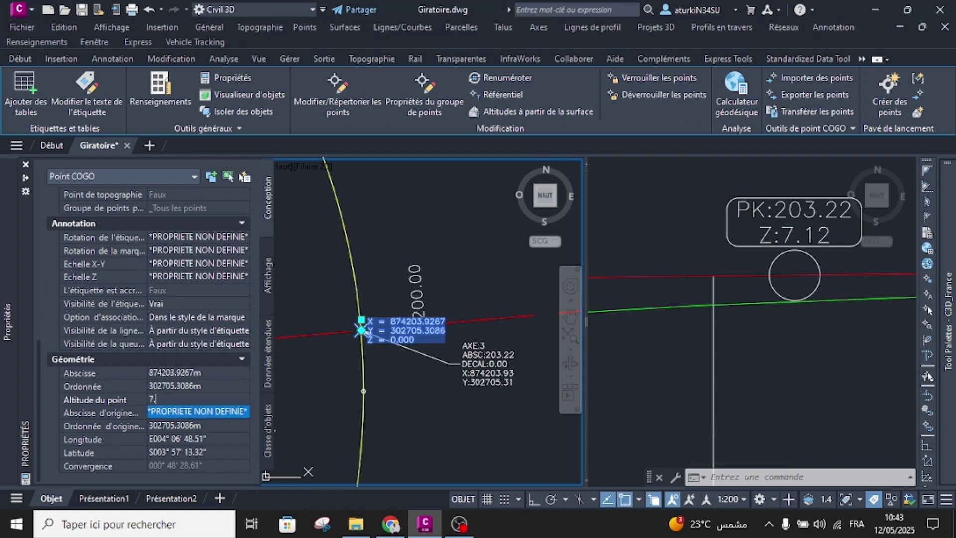
text(7.12)
key(Return)
key(Escape)
key(Escape)
key(Escape)
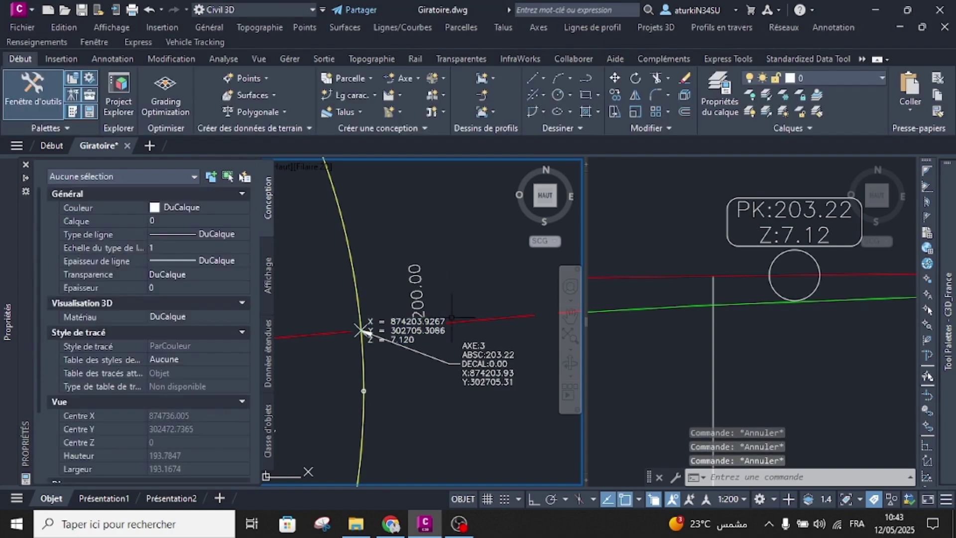
Set the elevation of the COGO point at the ring's north crossing to 7.07, matching the axis 2 profile label.
scroll(454, 307, down, 8)
middle_drag(351, 243, 397, 318)
scroll(385, 307, up, 6)
scroll(386, 307, up, 6)
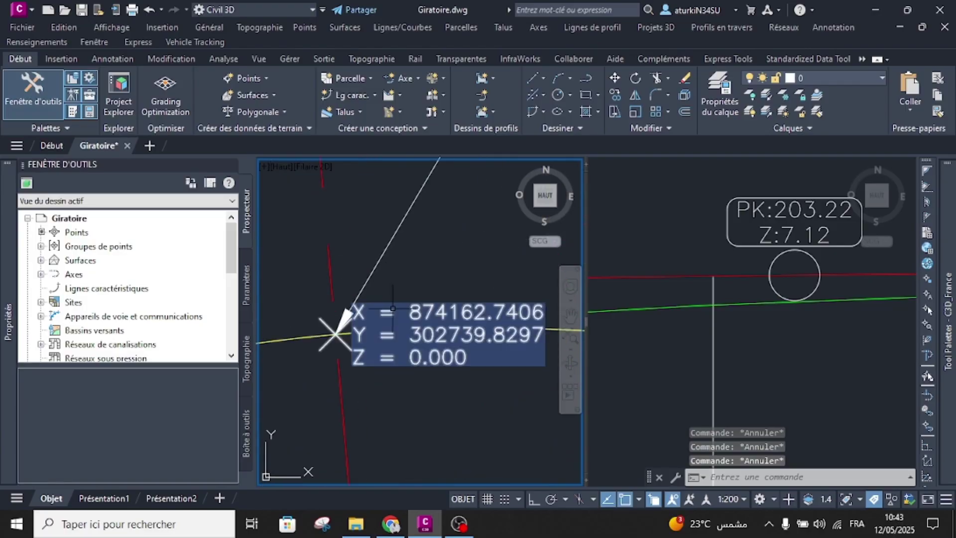
click(394, 309)
key(Escape)
click(387, 311)
click(710, 316)
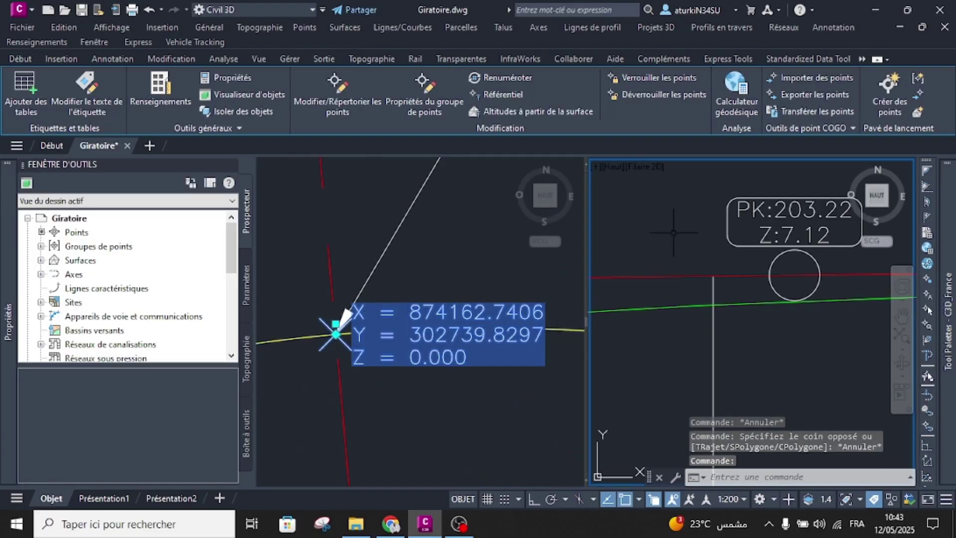
scroll(710, 316, down, 8)
scroll(707, 308, up, 10)
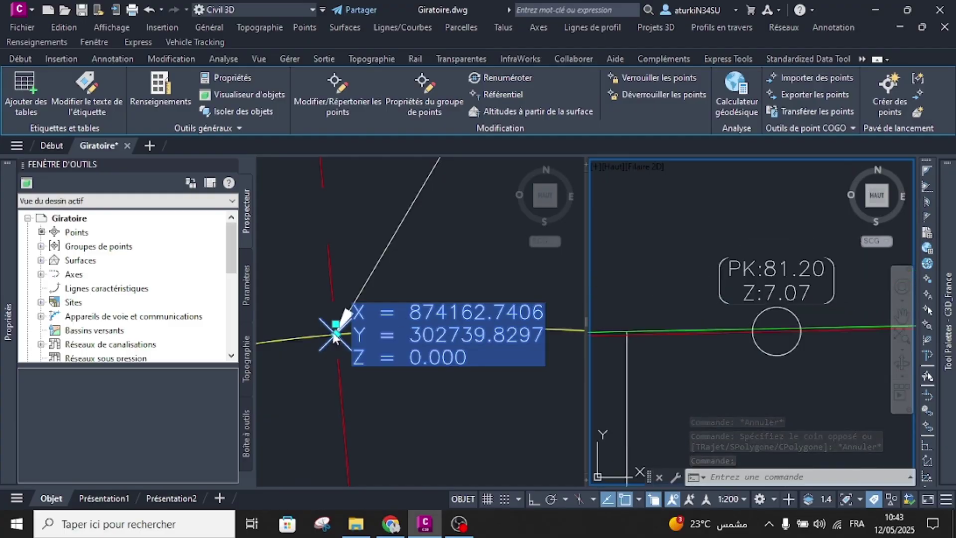
click(3, 370)
scroll(152, 418, down, 10)
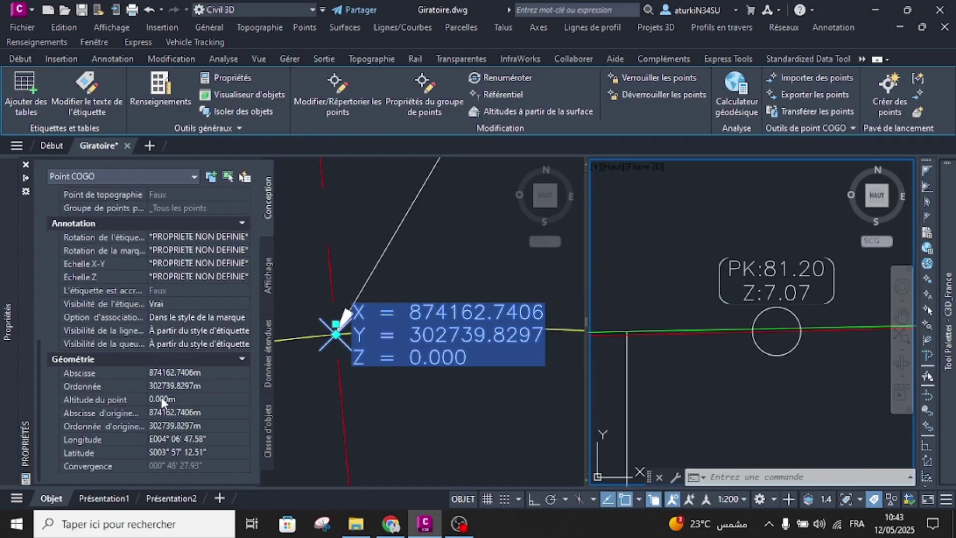
click(161, 398)
text(7.)
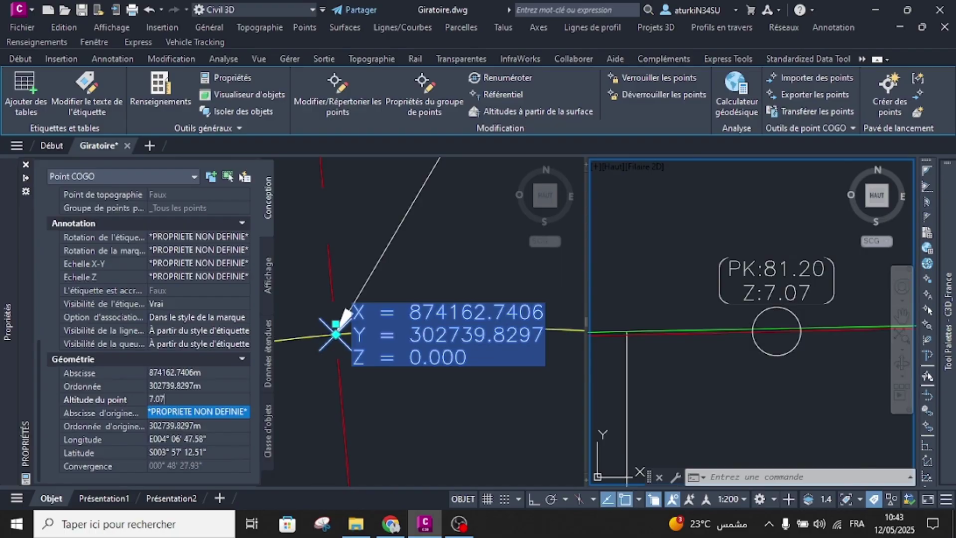
text(07)
key(Return)
key(Escape)
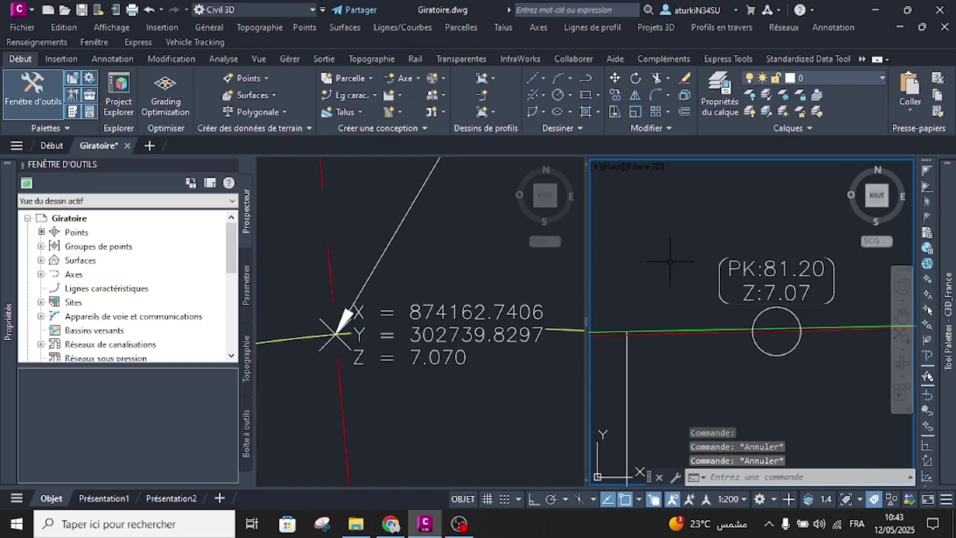
Set the elevation of the COGO point at the ring's southwest crossing to 7.16, matching the axis 1 profile label.
scroll(733, 277, down, 4)
scroll(732, 277, down, 5)
scroll(824, 214, up, 5)
scroll(824, 214, up, 6)
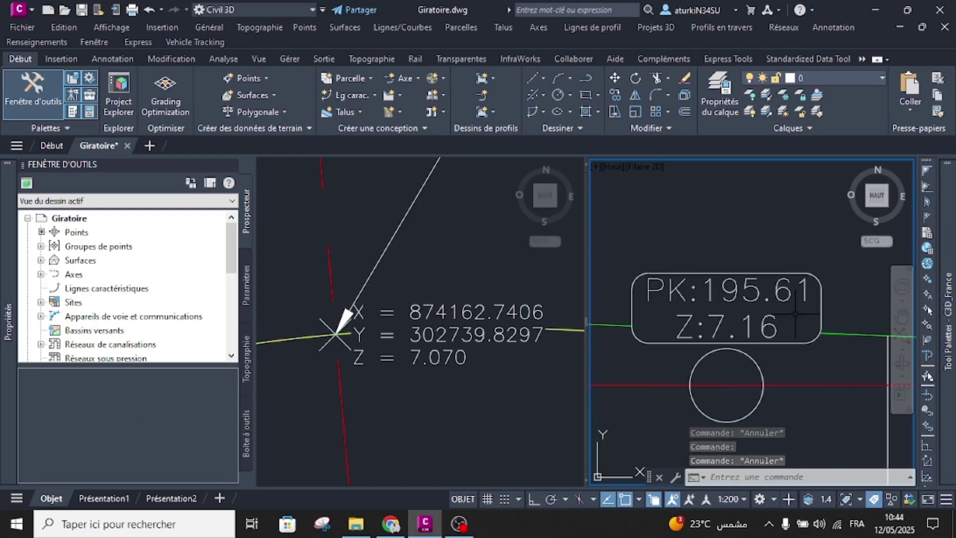
click(376, 368)
scroll(375, 368, down, 6)
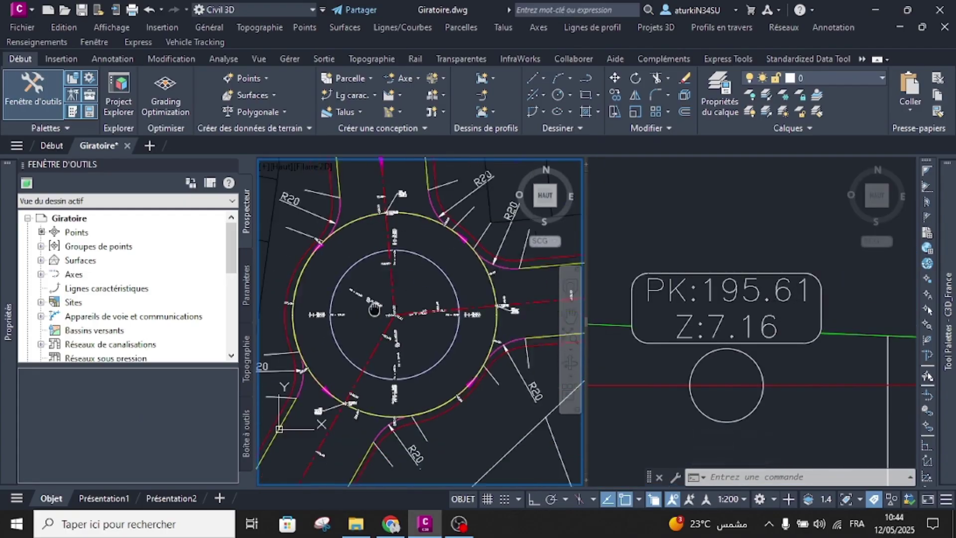
scroll(375, 368, up, 5)
click(372, 292)
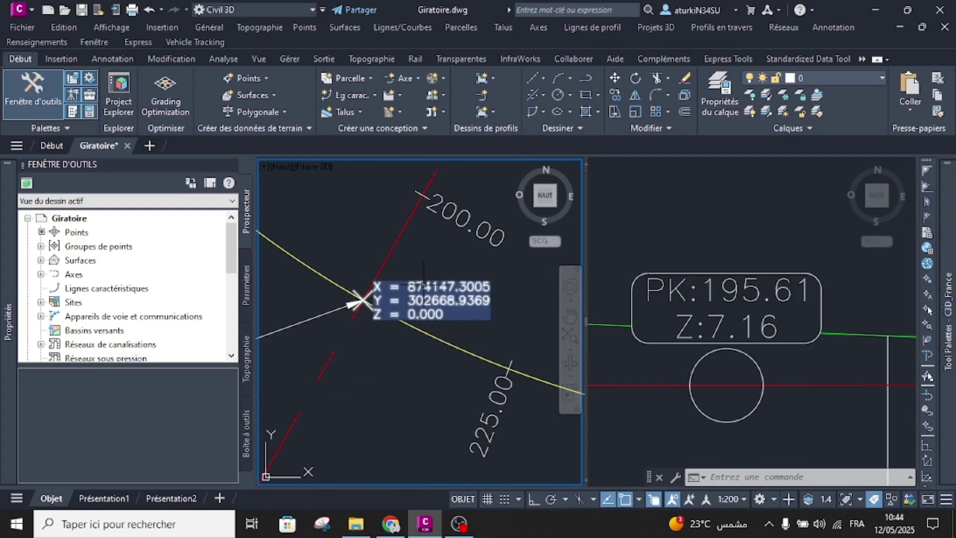
mouse_move(8, 321)
scroll(94, 293, down, 7)
click(162, 400)
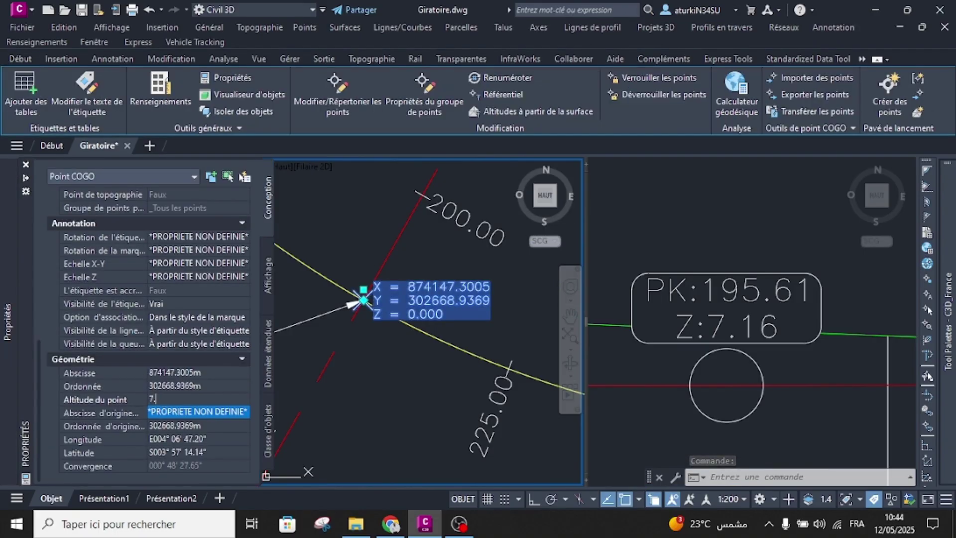
text(7.16)
key(Return)
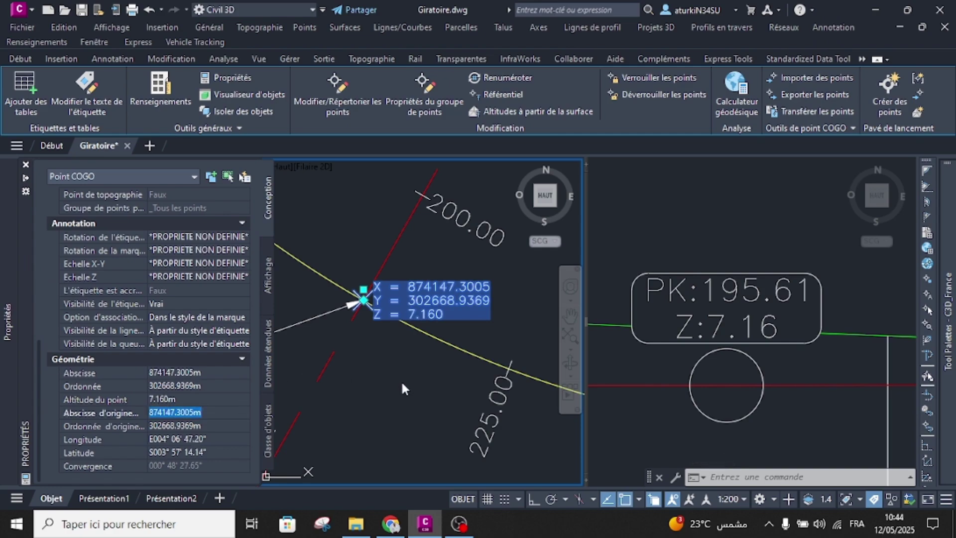
key(Escape)
key(Escape)
Choose the three COGO points at the ring crossings as the objects to project into the ring's own profile view.
scroll(398, 349, down, 5)
middle_drag(395, 313, 397, 349)
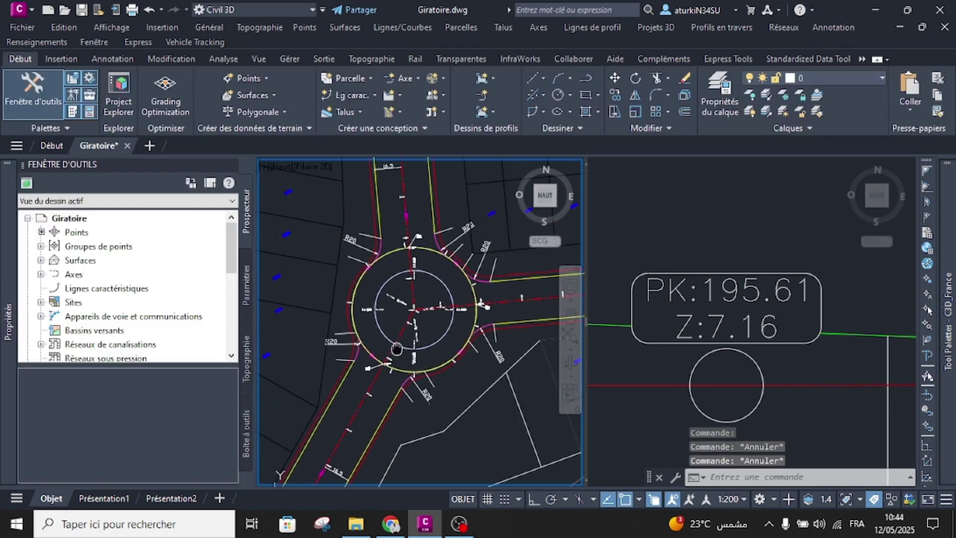
click(666, 243)
scroll(689, 280, down, 17)
middle_drag(648, 349, 703, 301)
scroll(659, 437, up, 3)
key(Escape)
key(Escape)
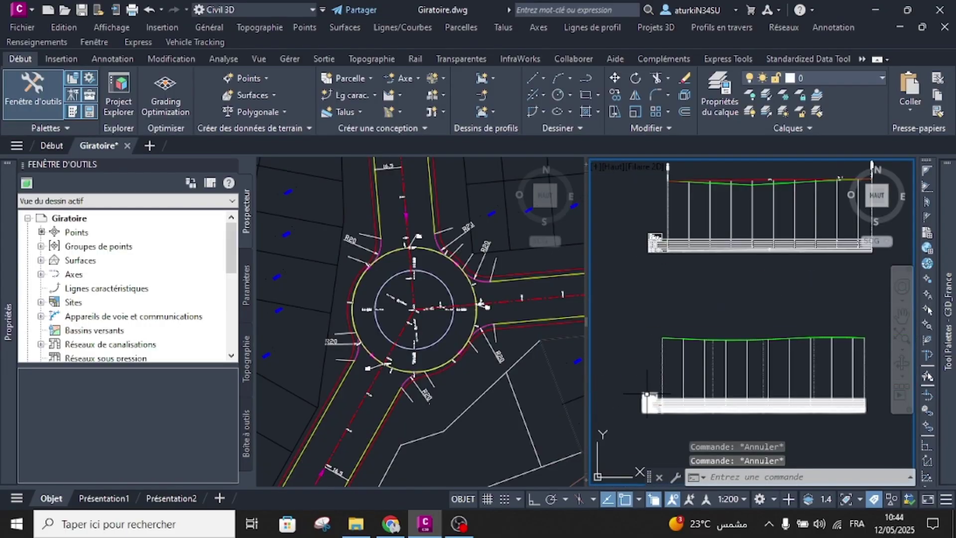
click(646, 393)
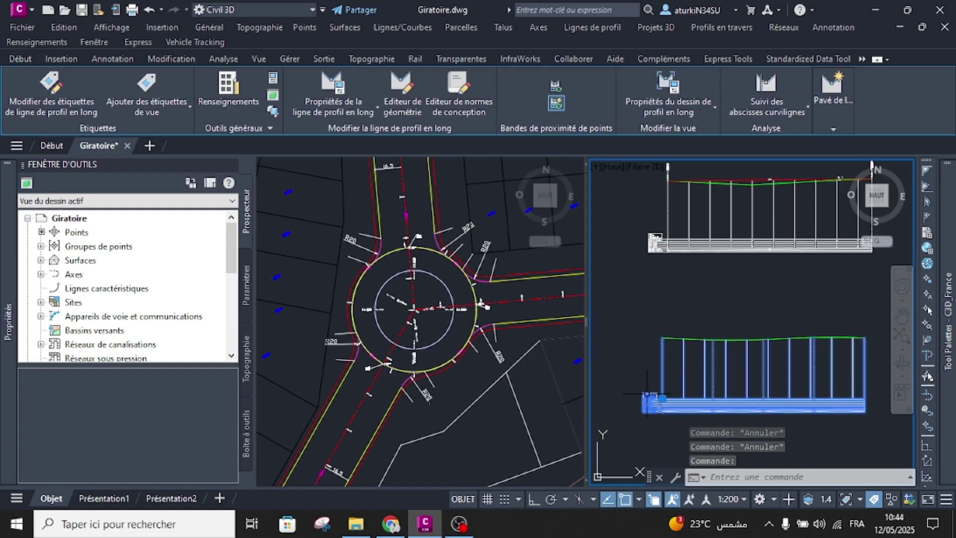
click(842, 115)
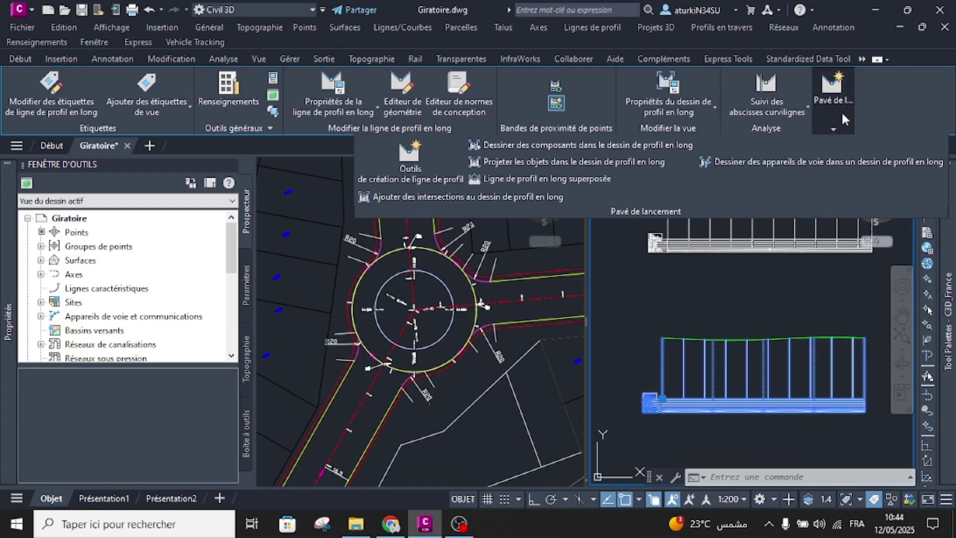
click(524, 160)
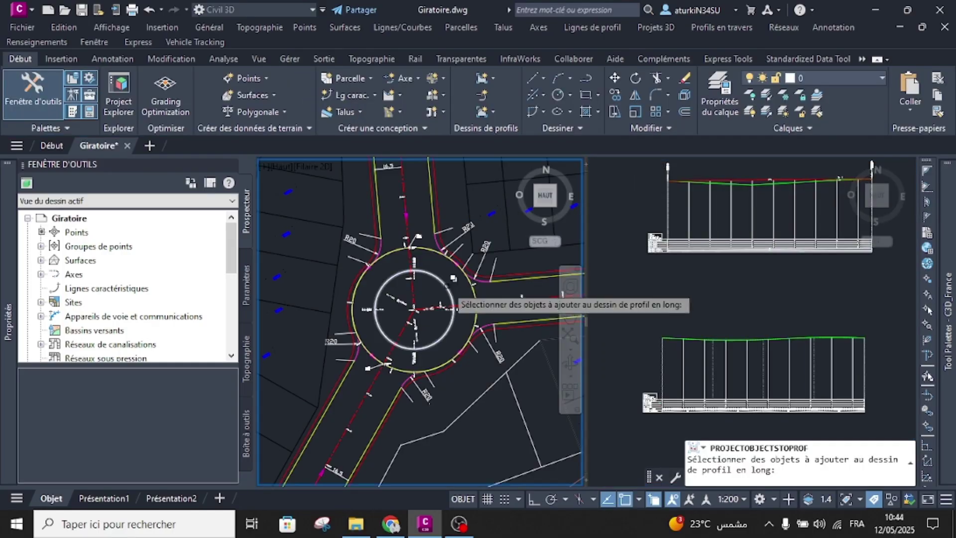
scroll(376, 365, up, 6)
click(423, 359)
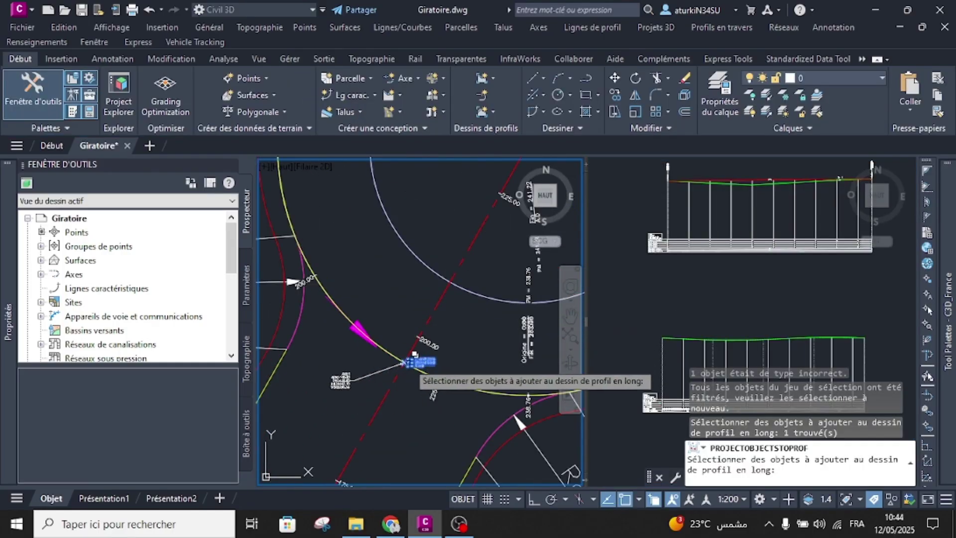
scroll(414, 358, down, 2)
middle_drag(482, 290, 468, 295)
scroll(468, 295, up, 8)
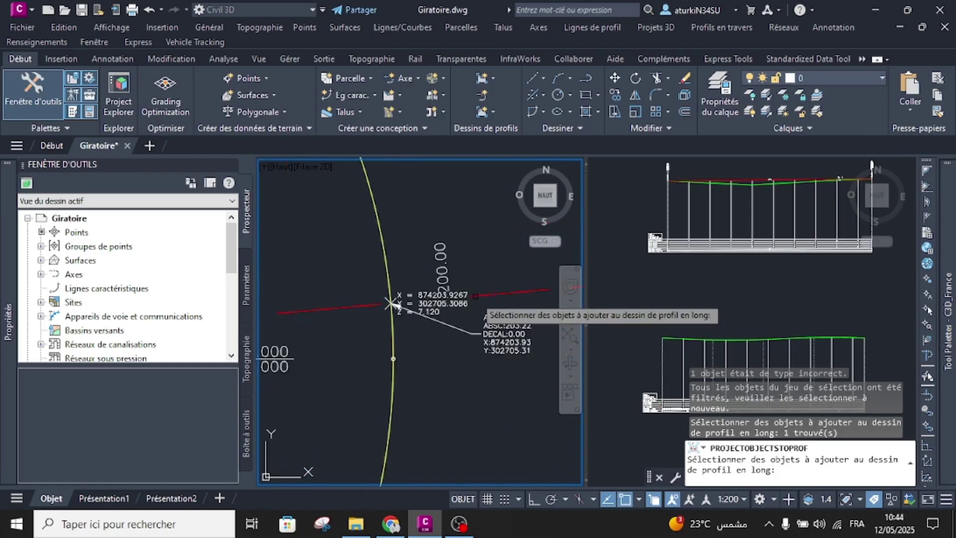
click(390, 302)
scroll(437, 305, down, 3)
scroll(459, 298, up, 5)
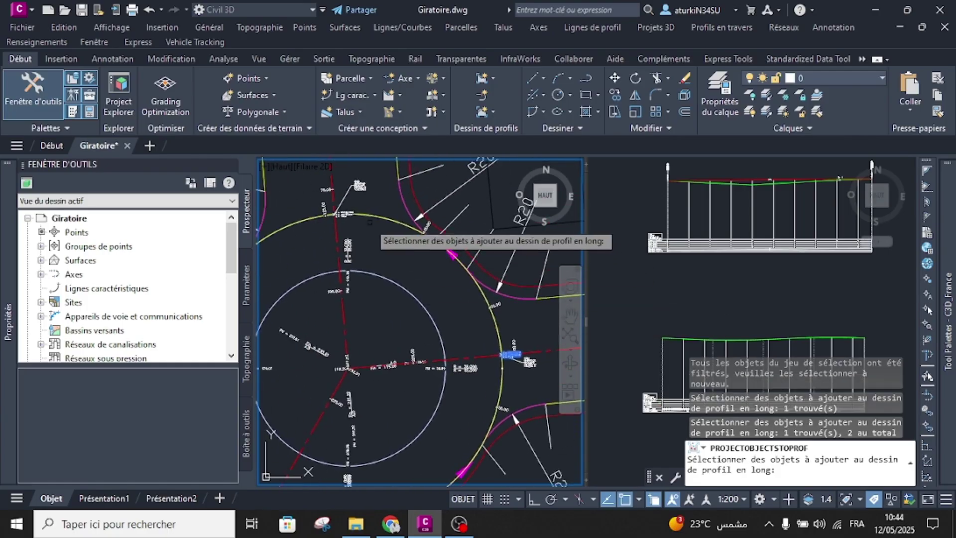
click(327, 198)
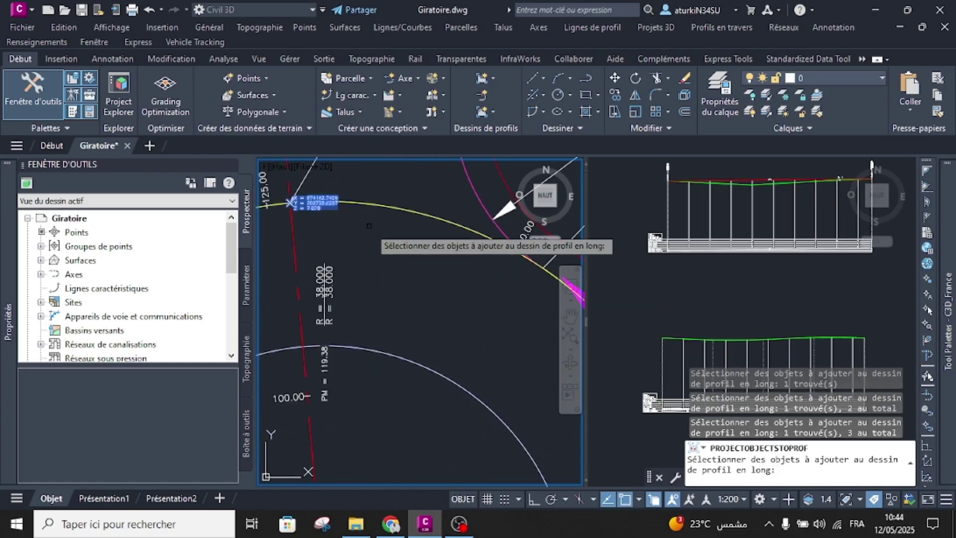
scroll(375, 241, down, 3)
key(Return)
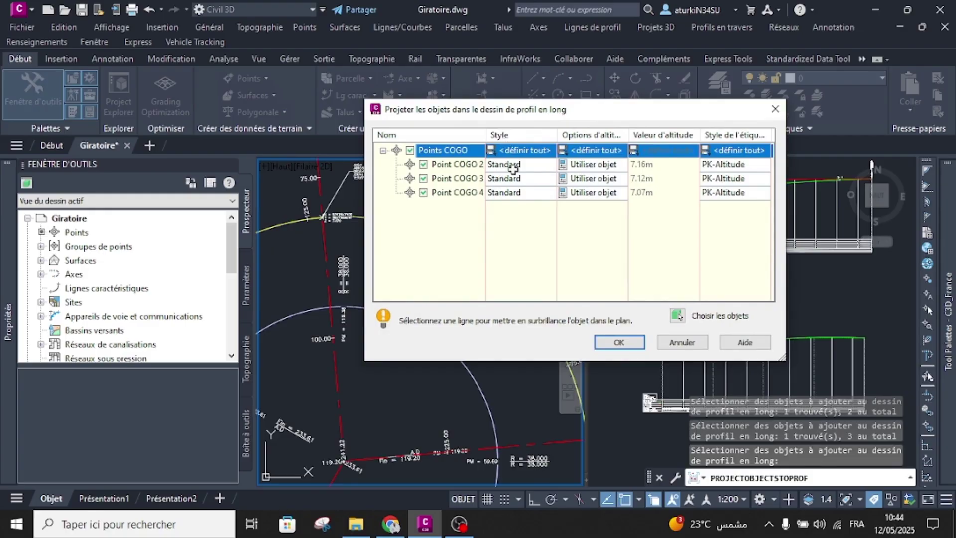
Set the elevation option of all projected COGO points to Manuelle and their label style to Standard, and complete the projection.
click(600, 151)
click(591, 178)
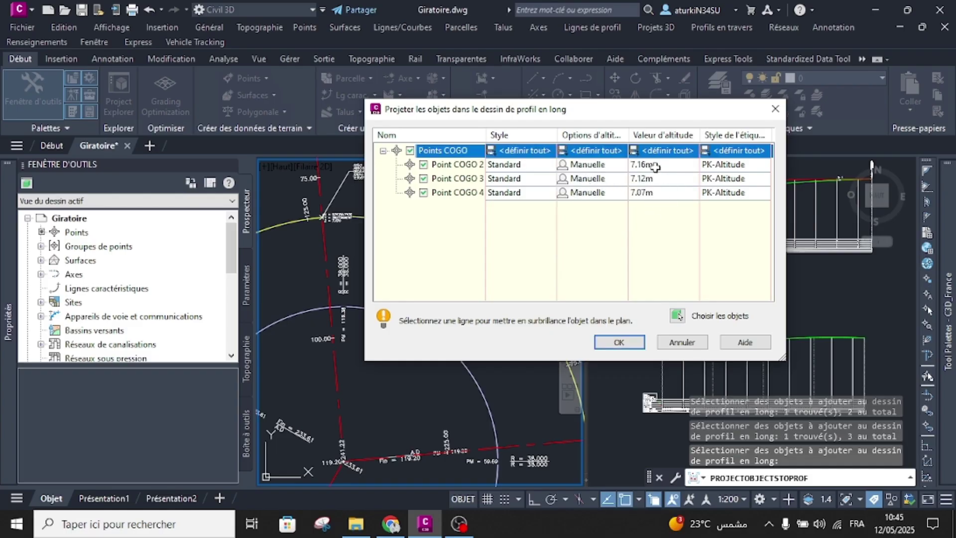
click(743, 152)
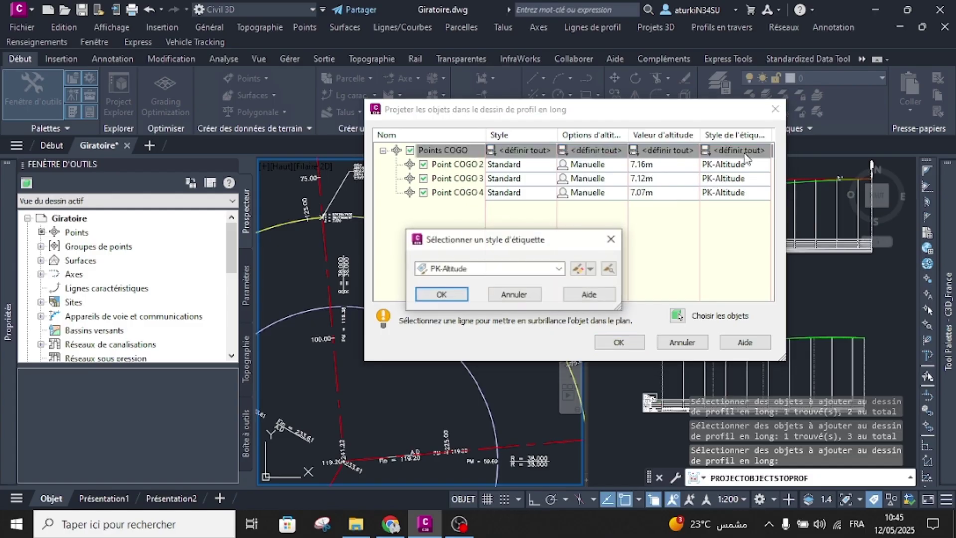
click(490, 268)
click(460, 304)
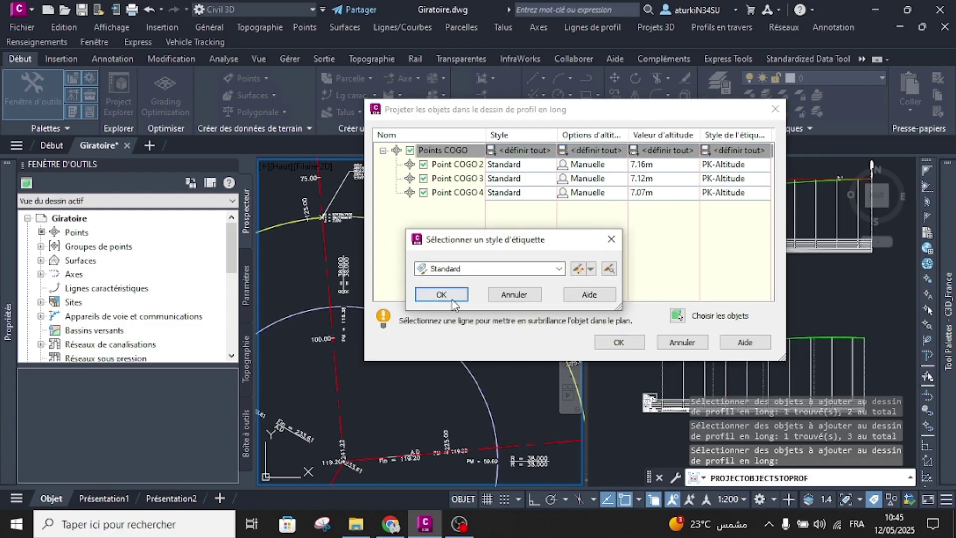
click(453, 293)
click(619, 346)
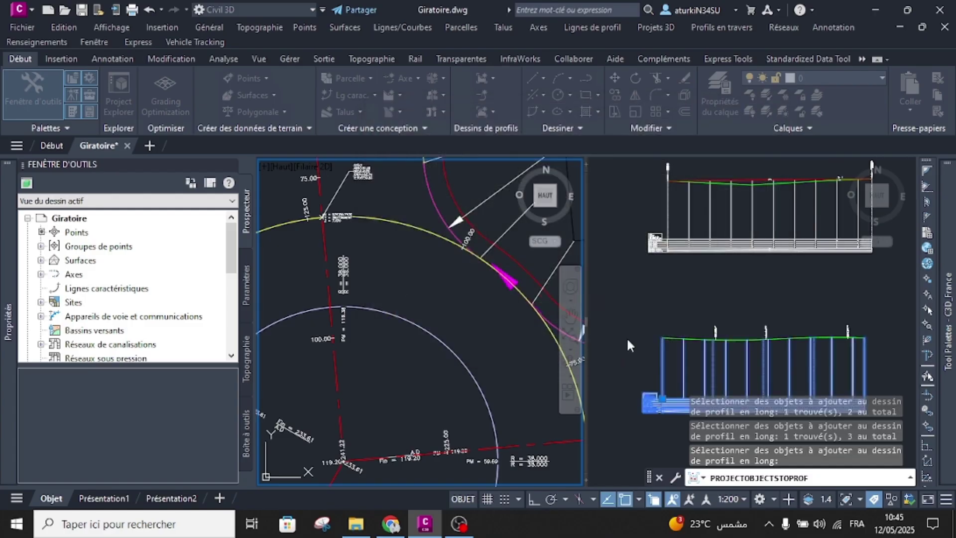
Examine the projected COGO points along the ring's profile view and the start of its ground profile.
click(757, 300)
key(Escape)
key(Escape)
middle_drag(757, 335, 740, 302)
scroll(697, 308, up, 10)
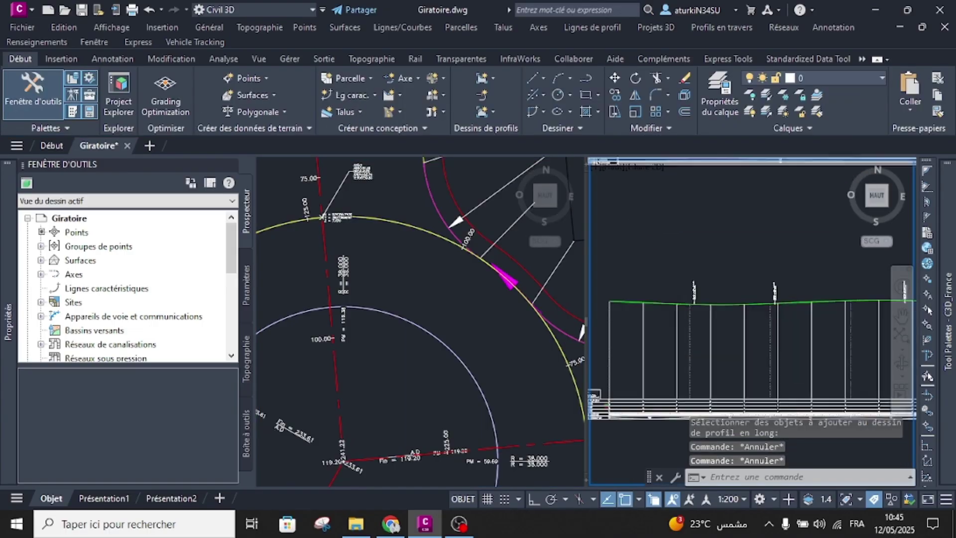
scroll(687, 282, down, 6)
scroll(831, 295, up, 3)
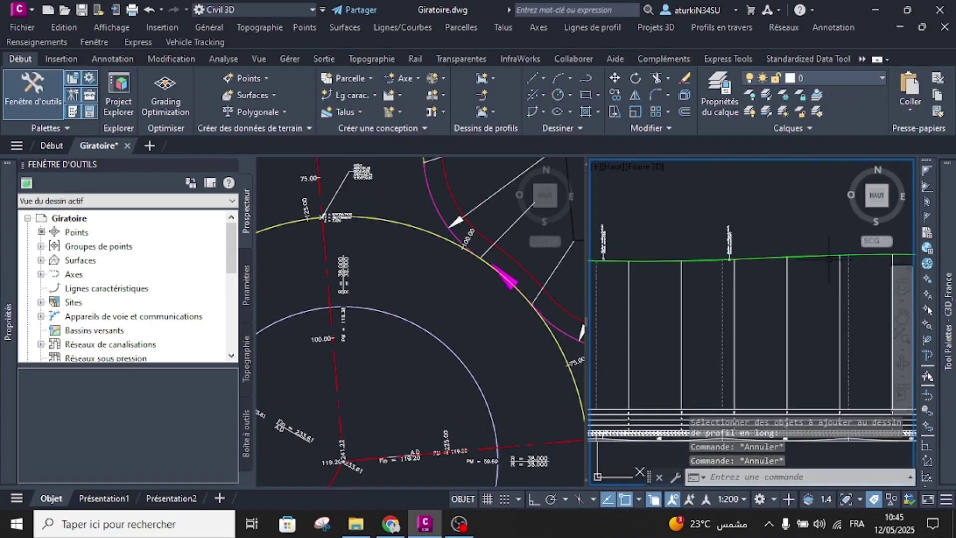
scroll(826, 293, down, 4)
middle_drag(657, 303, 743, 307)
scroll(699, 278, up, 2)
scroll(695, 299, up, 2)
middle_drag(669, 309, 734, 298)
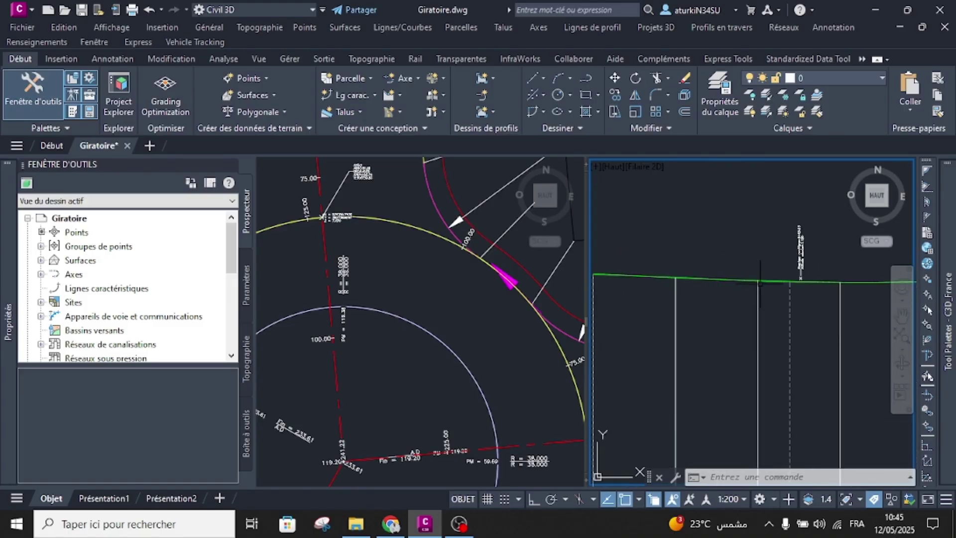
middle_drag(647, 298, 699, 287)
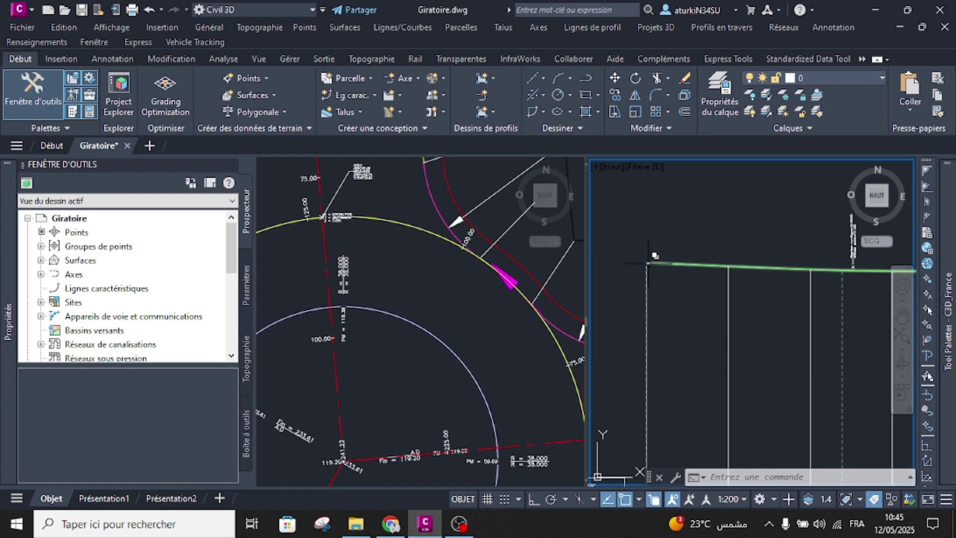
scroll(647, 260, down, 5)
scroll(826, 260, down, 2)
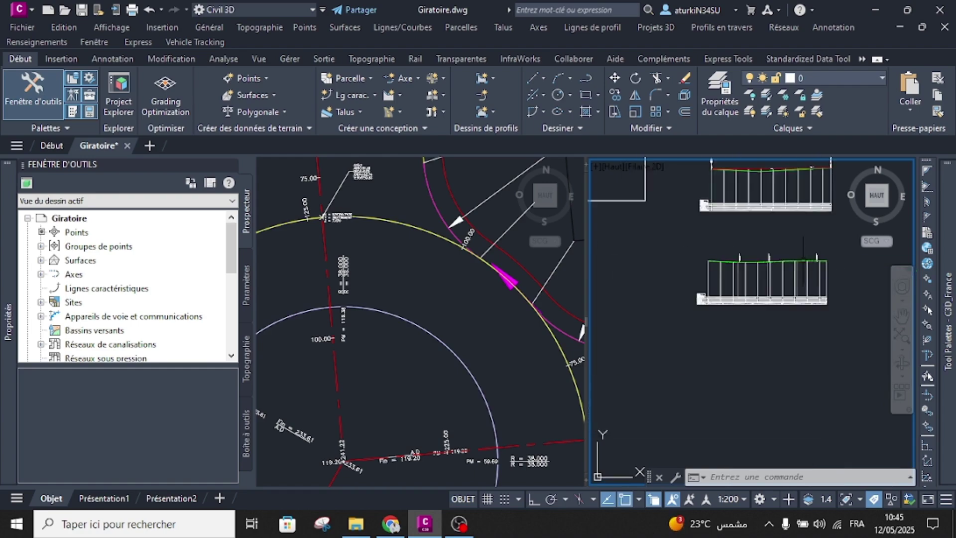
Set the increment of the main station labels on the Gir ring axis to 5 m.
click(381, 317)
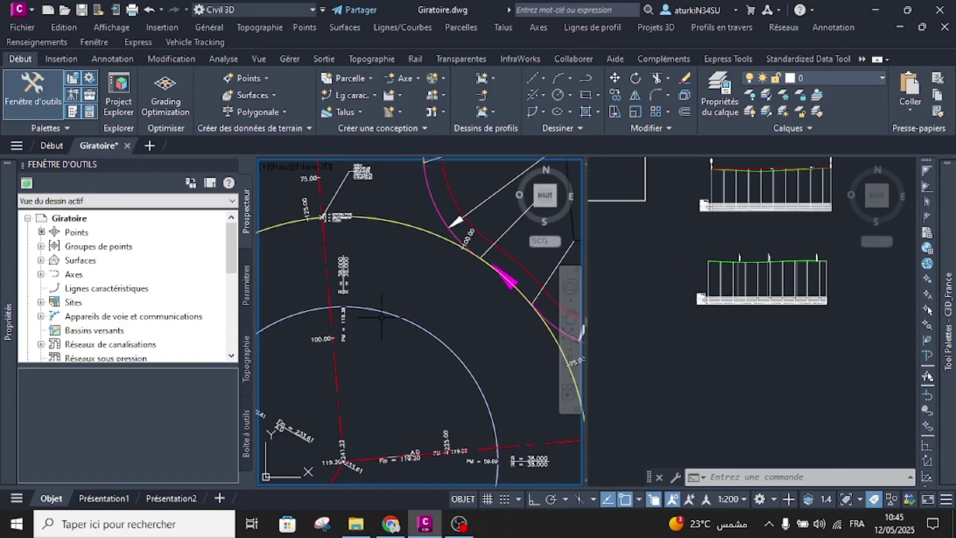
scroll(392, 297, down, 4)
middle_drag(370, 363, 393, 319)
scroll(465, 293, up, 4)
scroll(481, 257, up, 2)
scroll(392, 286, down, 4)
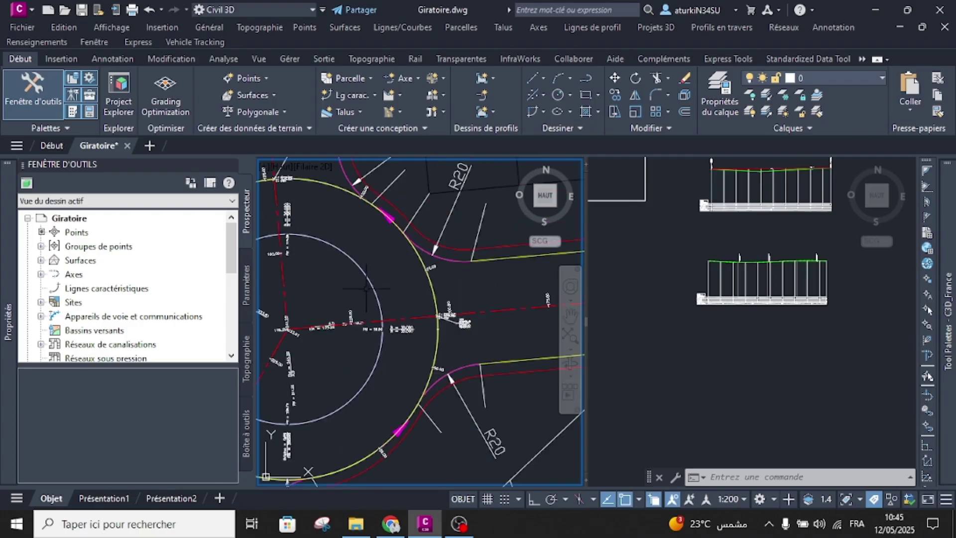
scroll(430, 279, up, 8)
click(482, 288)
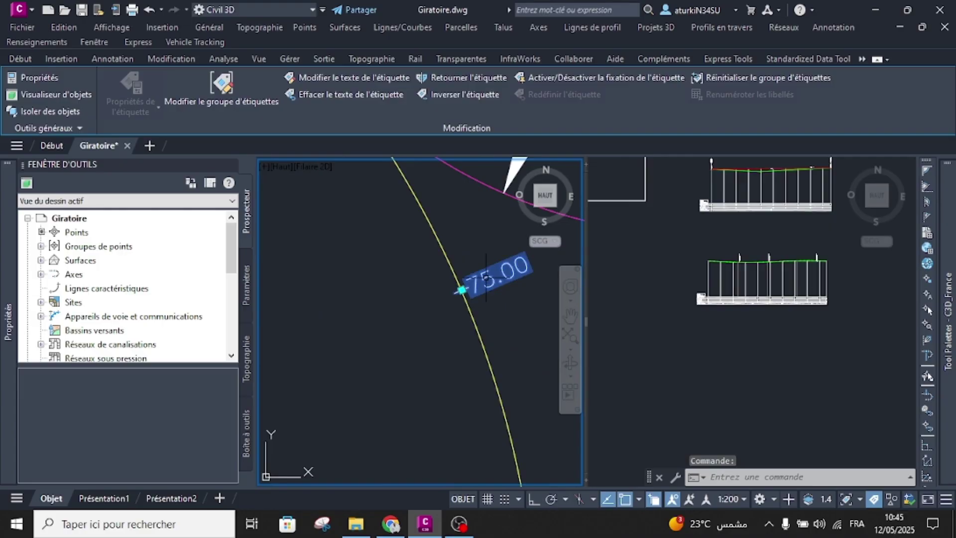
right_click(386, 275)
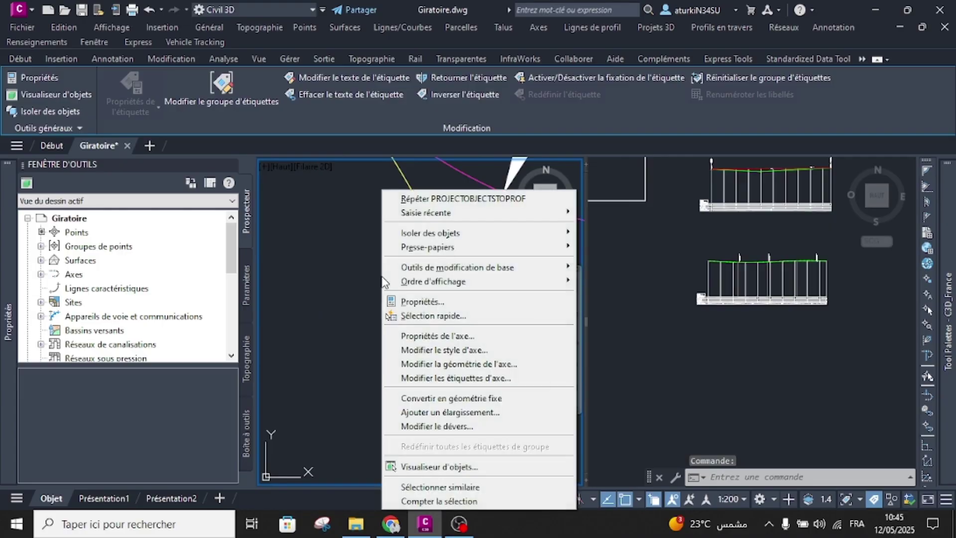
click(425, 378)
click(337, 193)
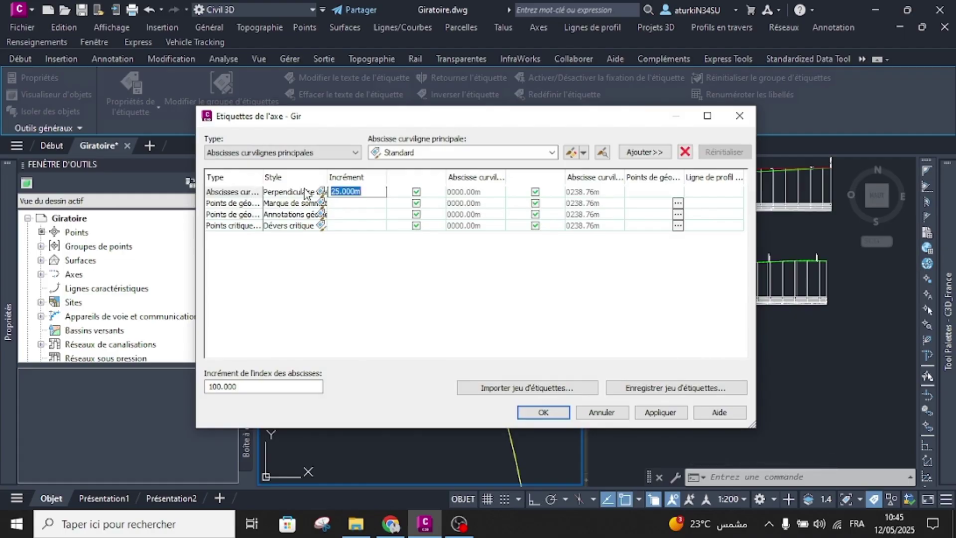
text(5)
click(377, 264)
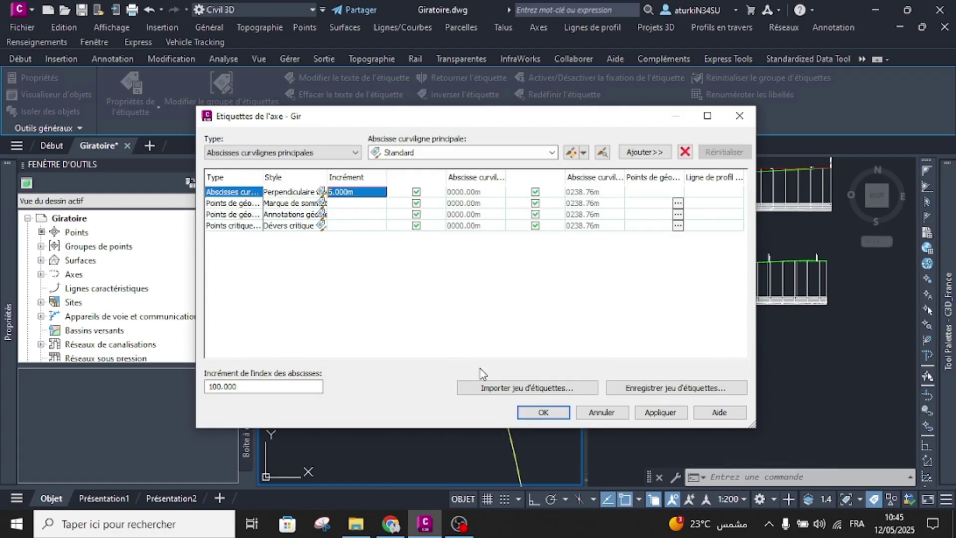
click(543, 412)
key(Escape)
Examine the station labels around the ring, including where the axis starts and closes.
scroll(445, 316, down, 5)
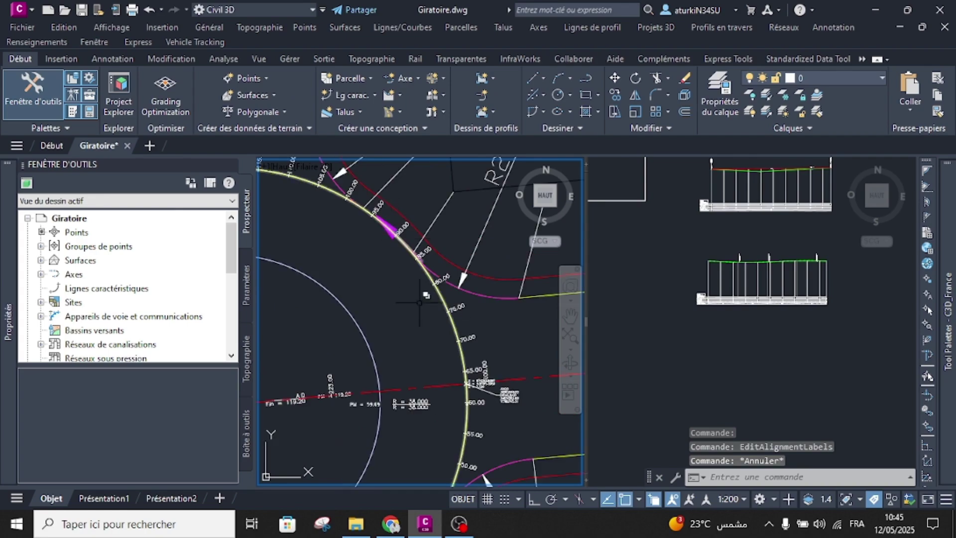
middle_drag(407, 444, 434, 370)
scroll(435, 369, down, 2)
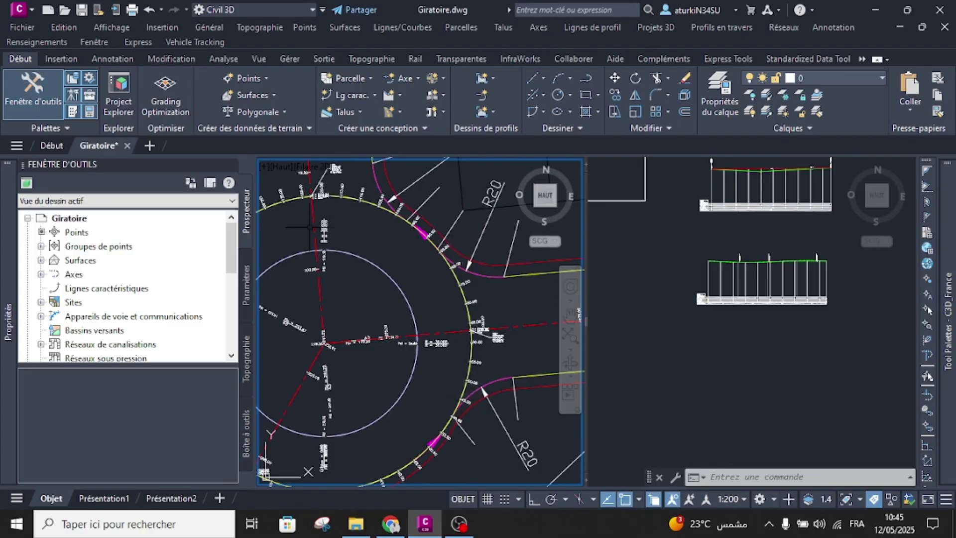
middle_drag(417, 372, 407, 287)
scroll(436, 340, up, 4)
scroll(372, 418, down, 3)
scroll(336, 445, up, 6)
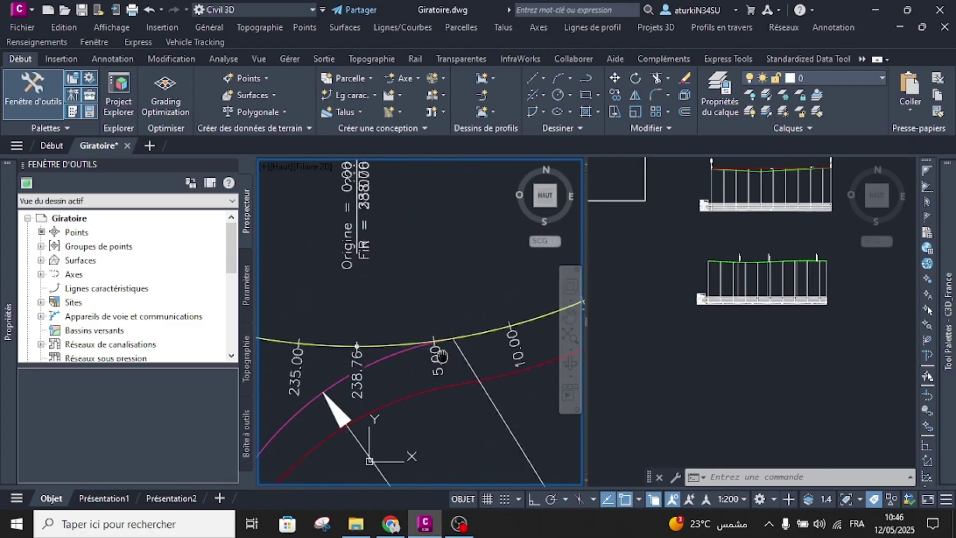
scroll(468, 345, up, 2)
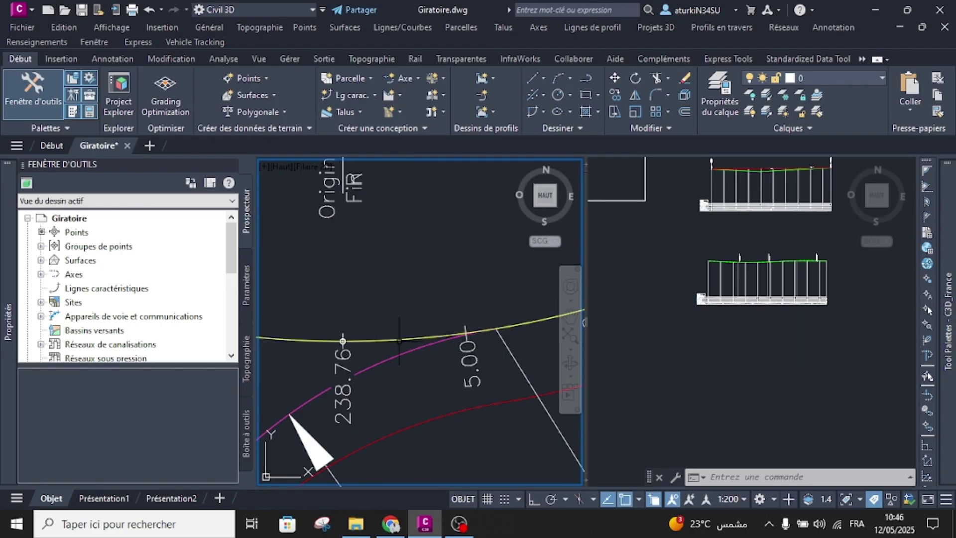
scroll(381, 298, down, 3)
scroll(381, 299, down, 5)
Create a layout profile named LR gir in the ring's profile view, with style Conception and label set Projet Complet.
click(737, 393)
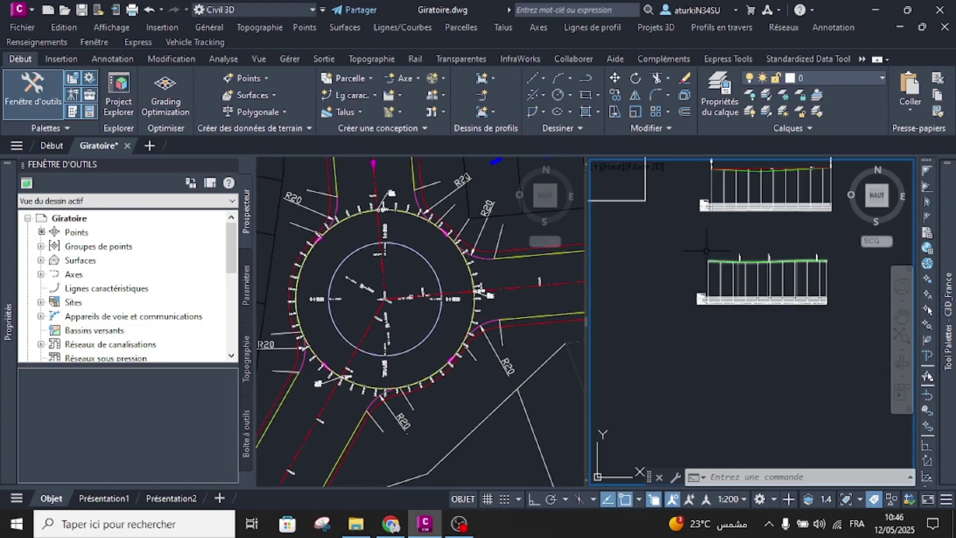
click(699, 298)
click(841, 114)
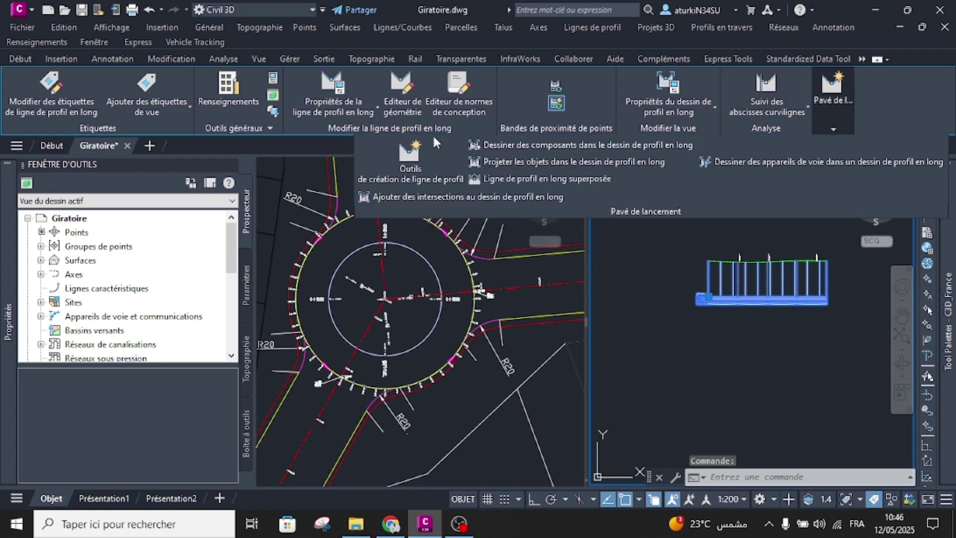
click(409, 159)
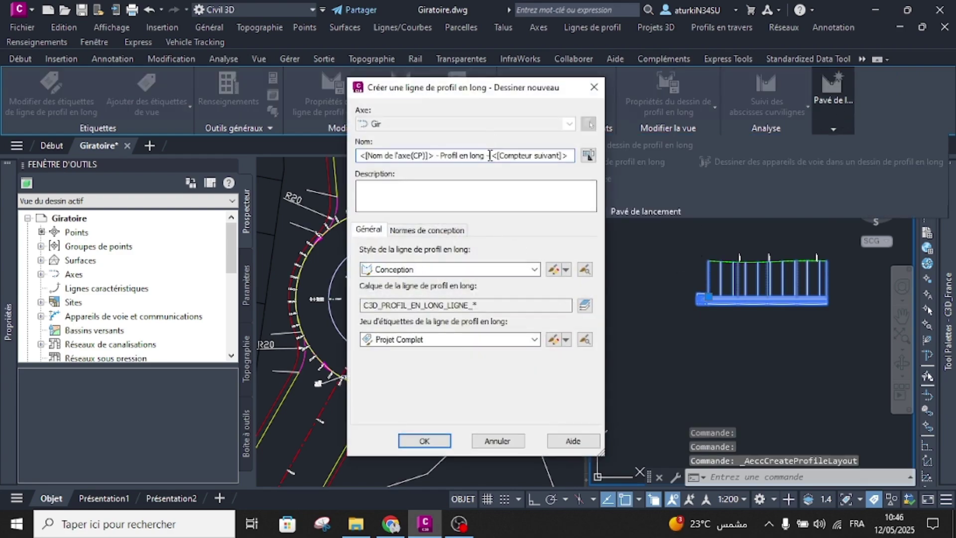
triple_click(490, 155)
text(LR gir)
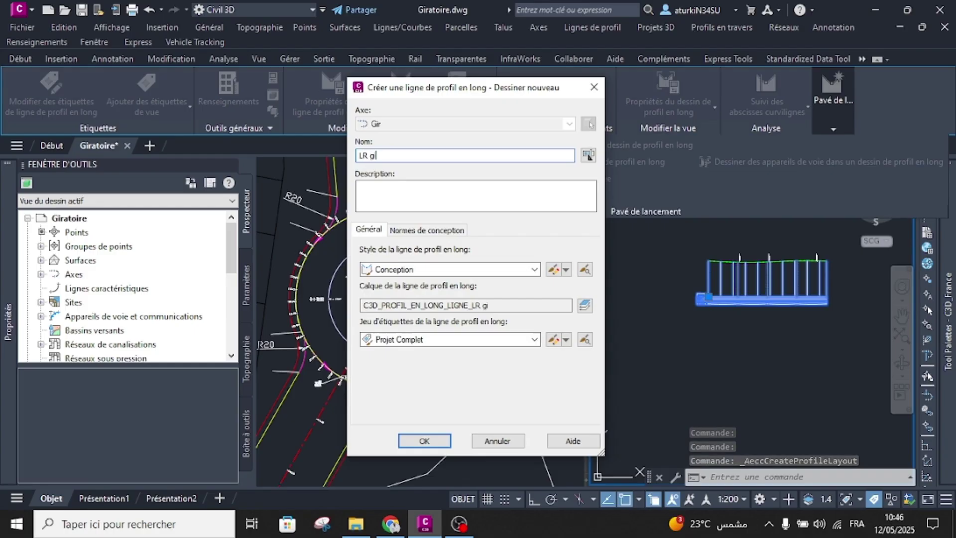
click(424, 440)
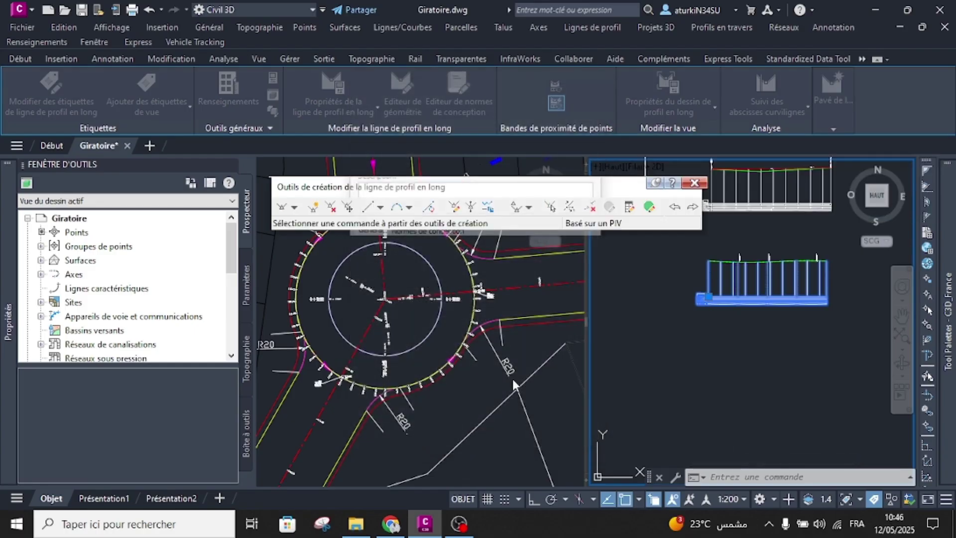
Start drawing tangents with curves from the start of the ring's ground profile to the first projected COGO point.
click(294, 207)
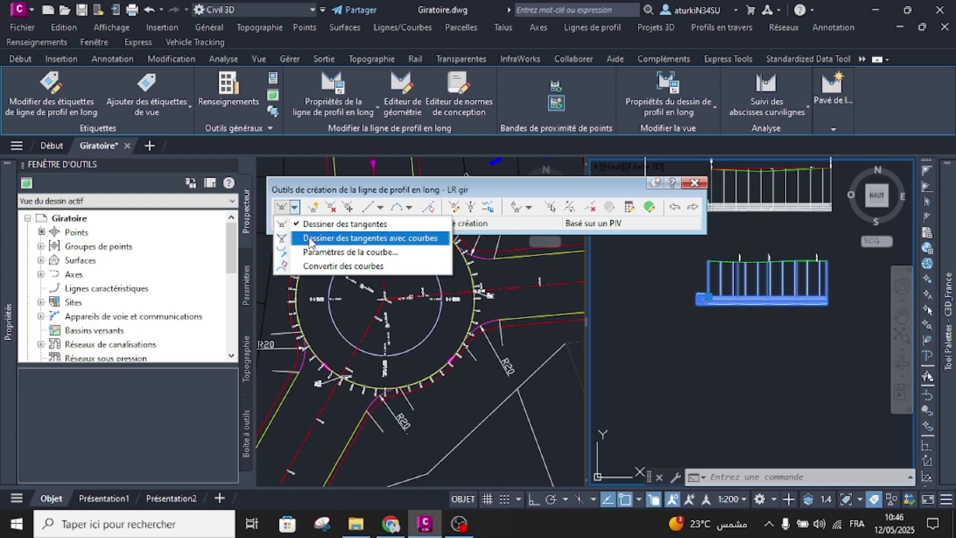
click(310, 242)
scroll(643, 346, up, 3)
scroll(652, 337, up, 2)
middle_drag(642, 346, 693, 331)
scroll(624, 363, up, 2)
scroll(672, 339, up, 2)
scroll(693, 331, down, 2)
click(643, 310)
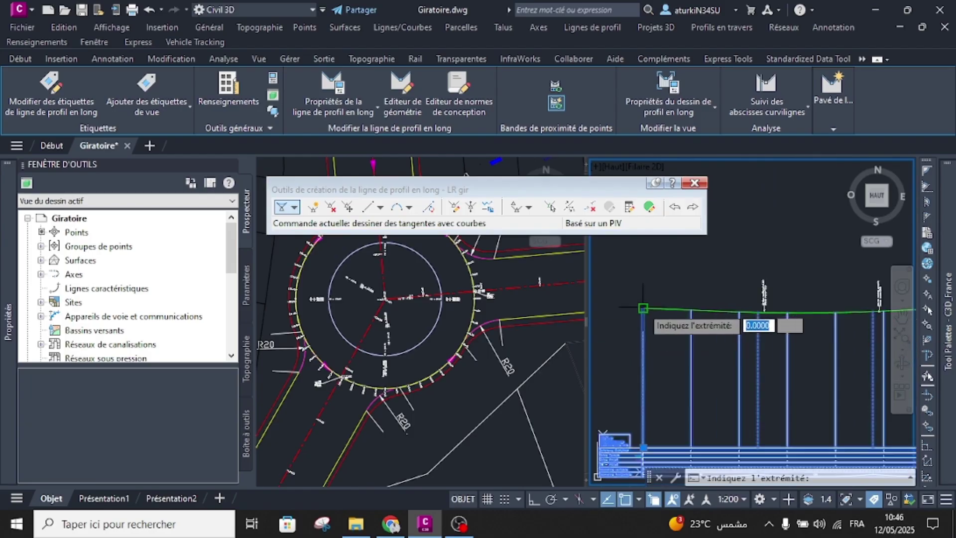
scroll(772, 309, up, 5)
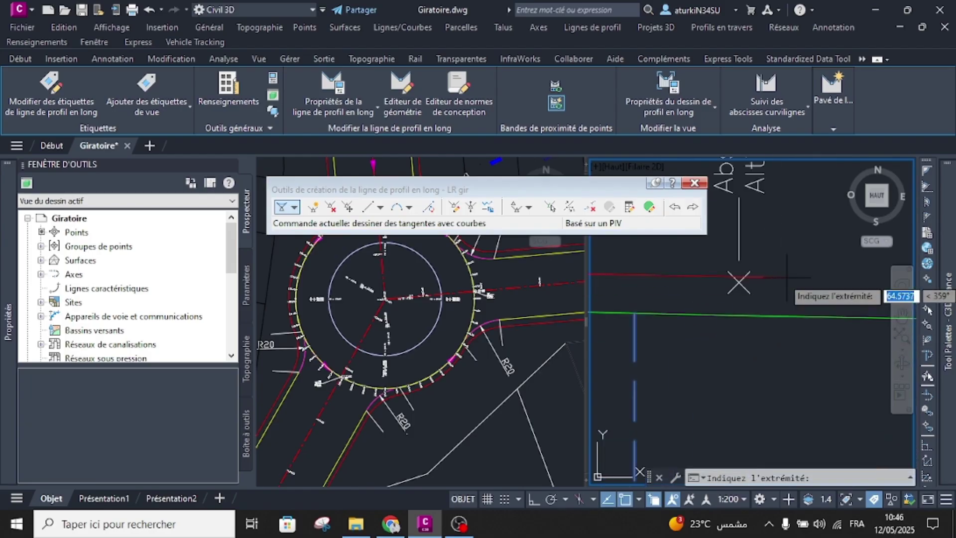
click(739, 281)
Continue the LR gir profile through the second and third projected COGO points.
scroll(650, 333, down, 6)
middle_drag(908, 324, 695, 333)
scroll(724, 342, up, 4)
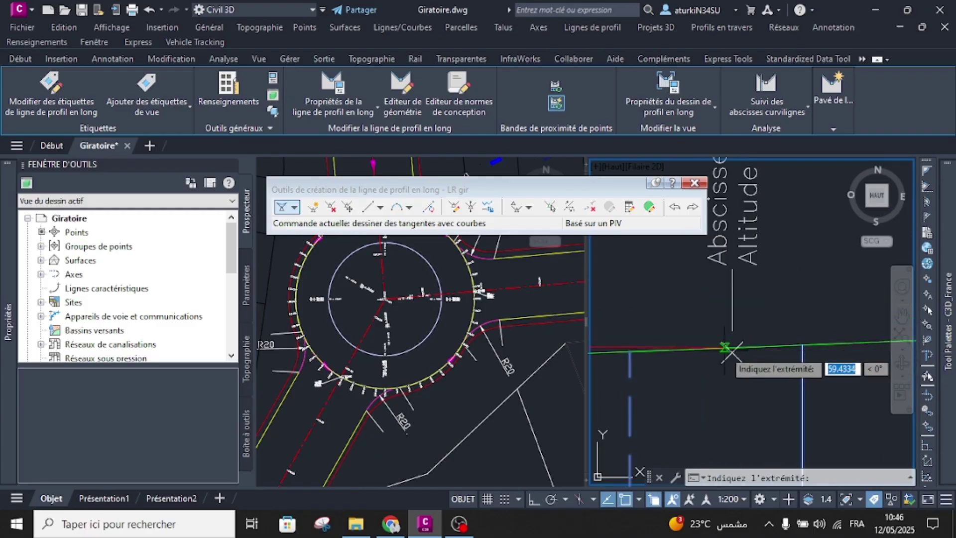
scroll(736, 352, down, 2)
scroll(841, 376, down, 3)
scroll(706, 338, up, 5)
click(707, 332)
End the LR gir profile at the end point of the ring's ground profile.
scroll(707, 332, down, 5)
middle_drag(812, 331, 746, 349)
scroll(792, 350, up, 5)
scroll(715, 339, up, 4)
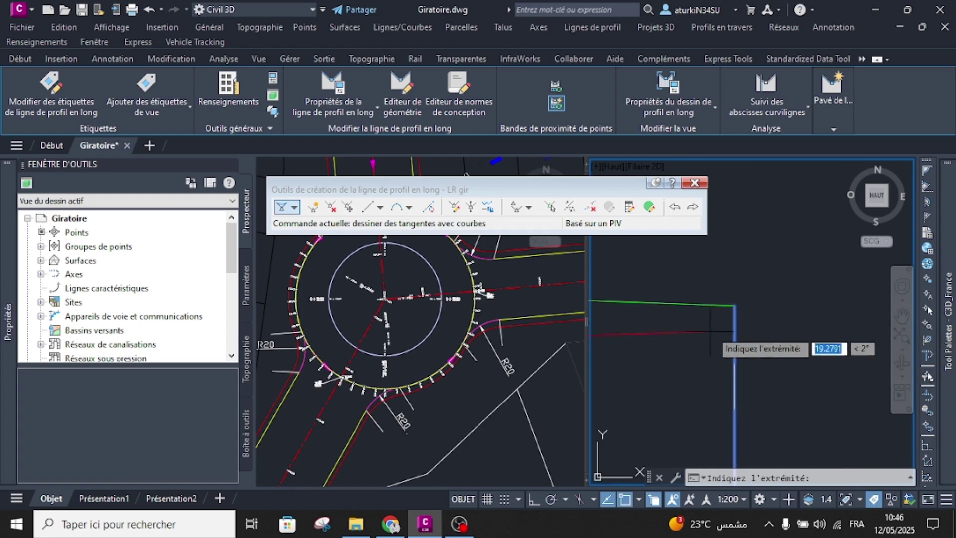
click(734, 305)
key(Return)
Compare the elevation labels at the end and the start of the LR gir profile.
scroll(773, 301, down, 7)
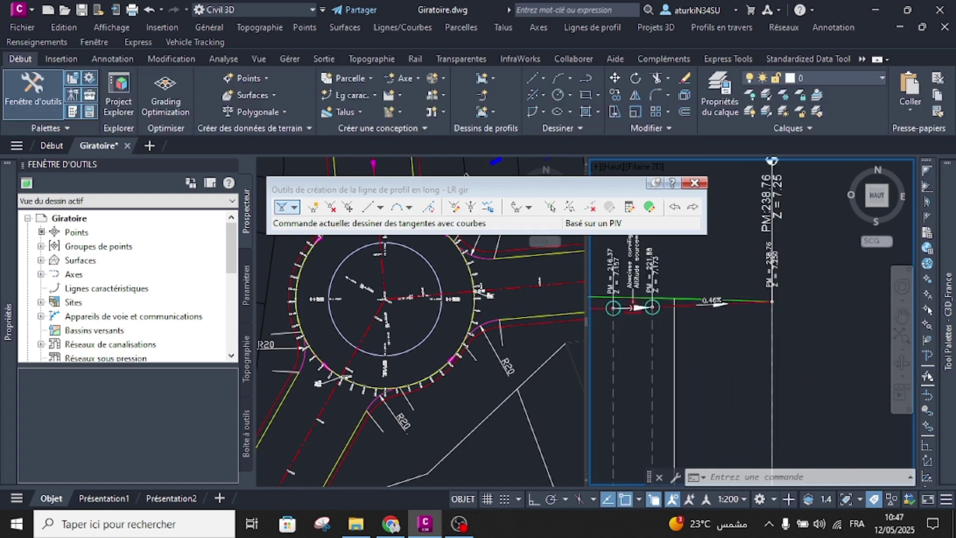
scroll(748, 293, up, 5)
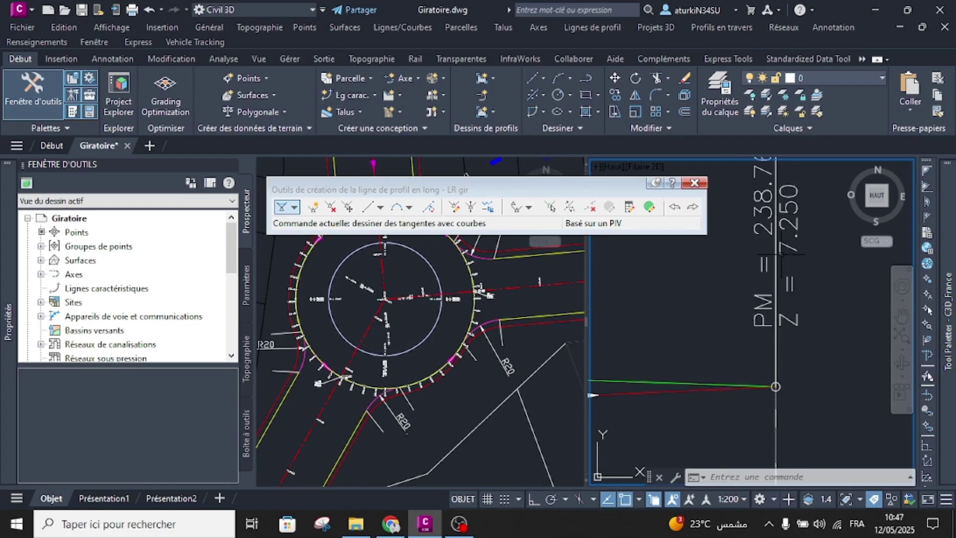
scroll(790, 231, down, 5)
scroll(667, 285, up, 5)
scroll(669, 285, up, 3)
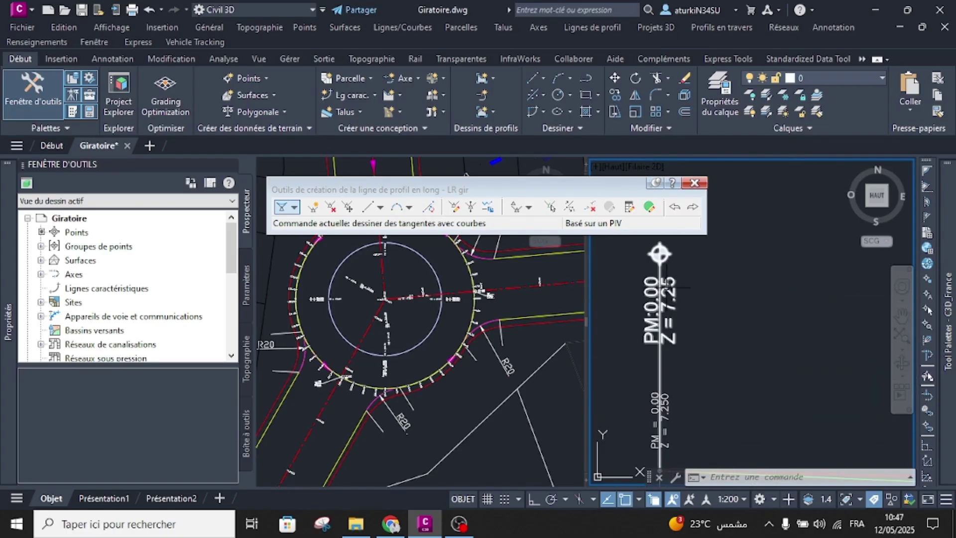
scroll(674, 293, down, 6)
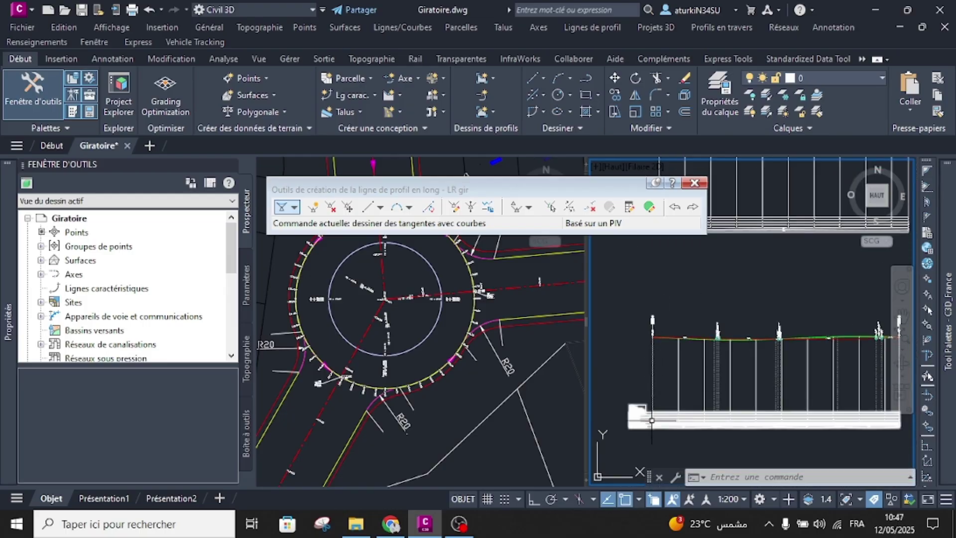
In the ring profile view's properties, assign LR gir as both the first and second profile of the Cotes Projet band.
key(Escape)
click(633, 400)
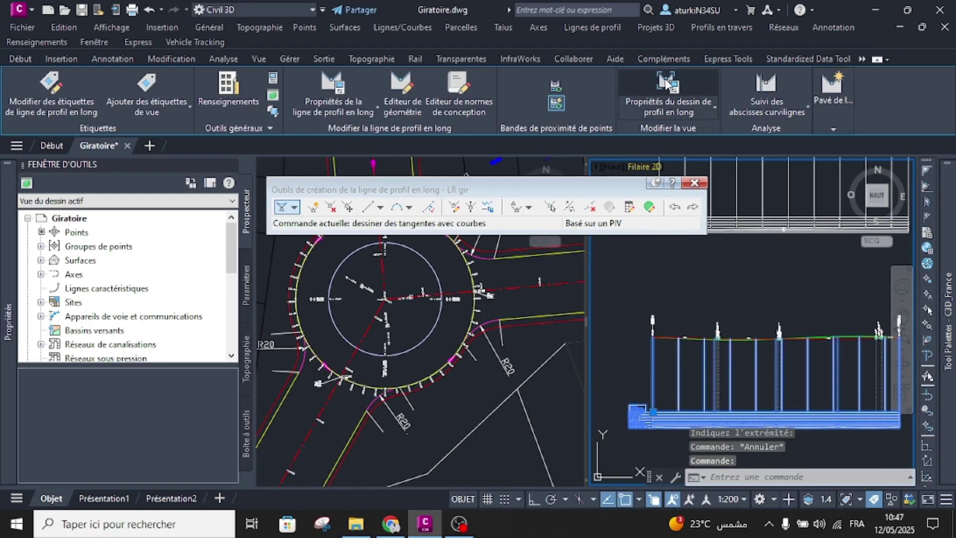
click(667, 84)
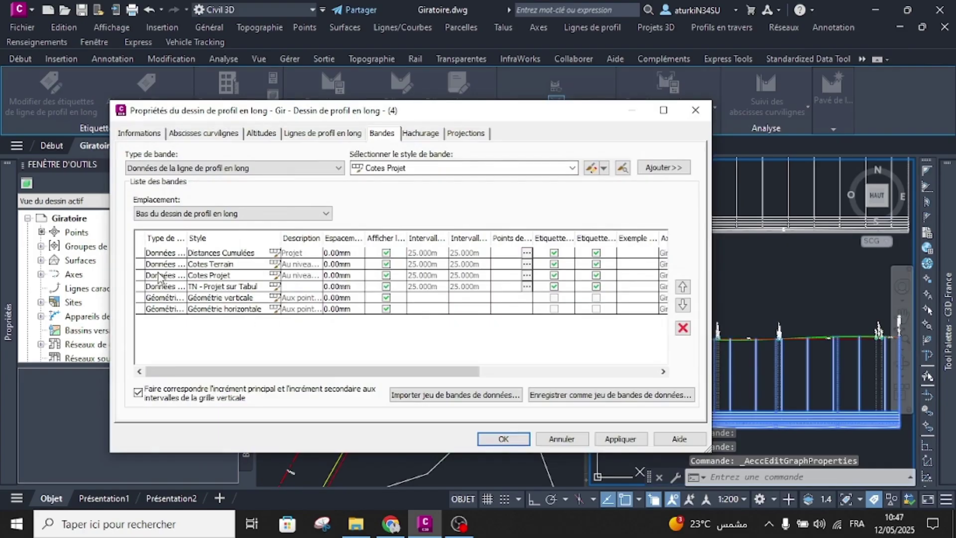
click(158, 277)
drag(312, 371, 490, 371)
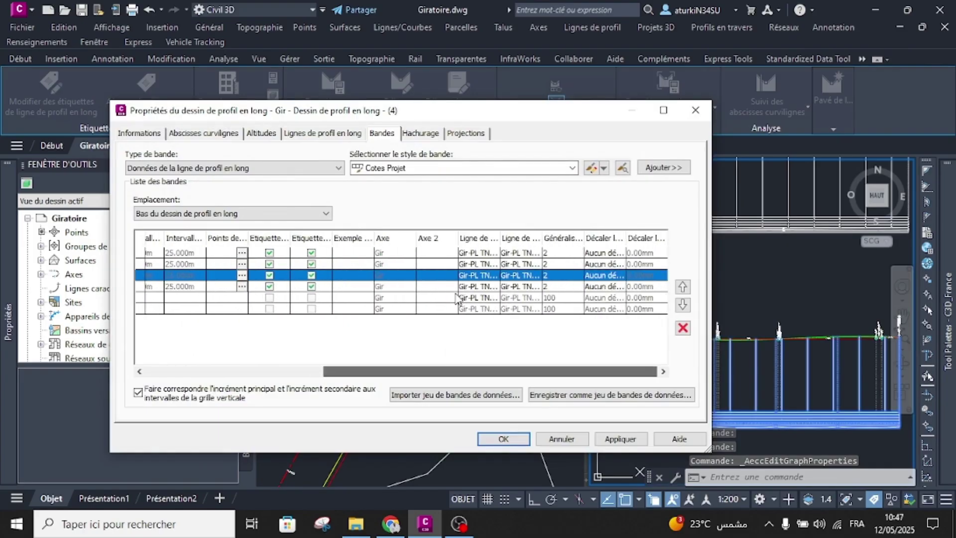
click(477, 275)
click(512, 285)
click(518, 275)
click(515, 292)
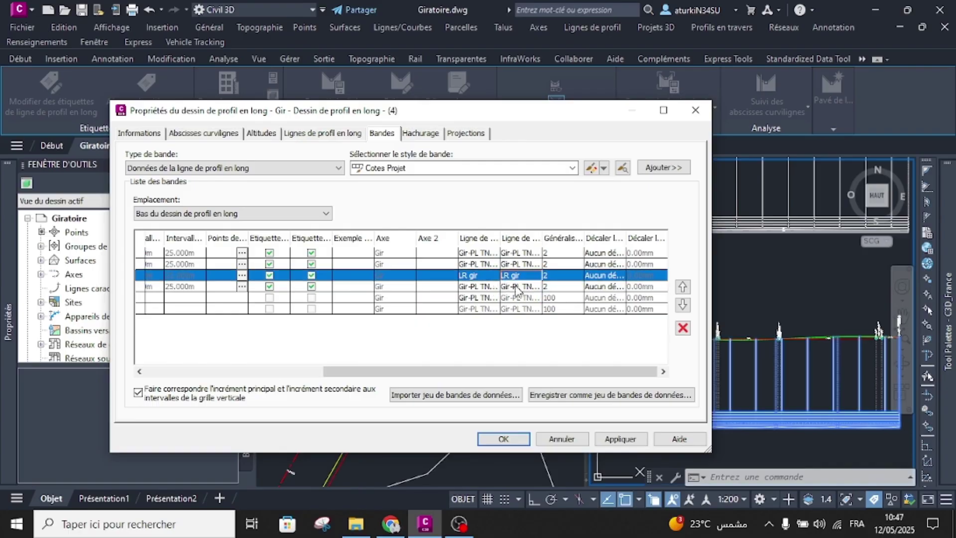
Assign LR gir as second profile of the TN - Projet band and first profile of the Géométrie verticale band, and apply the band settings.
click(515, 286)
click(515, 286)
click(514, 302)
click(491, 297)
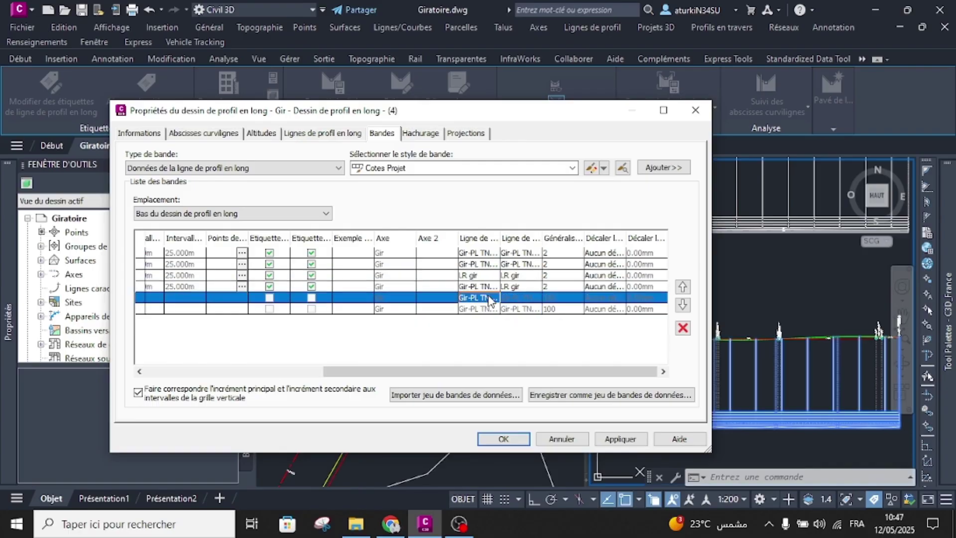
click(490, 298)
click(470, 322)
click(366, 287)
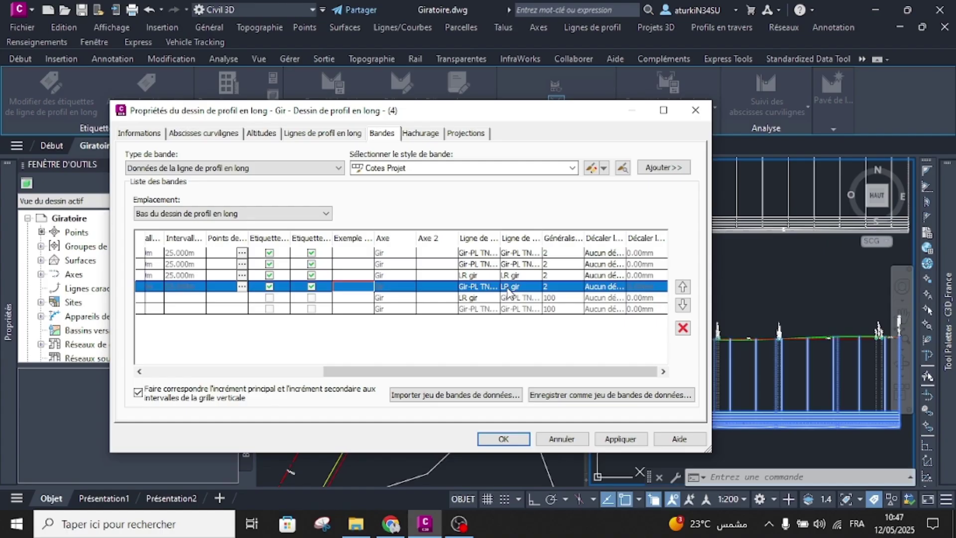
drag(497, 370, 238, 381)
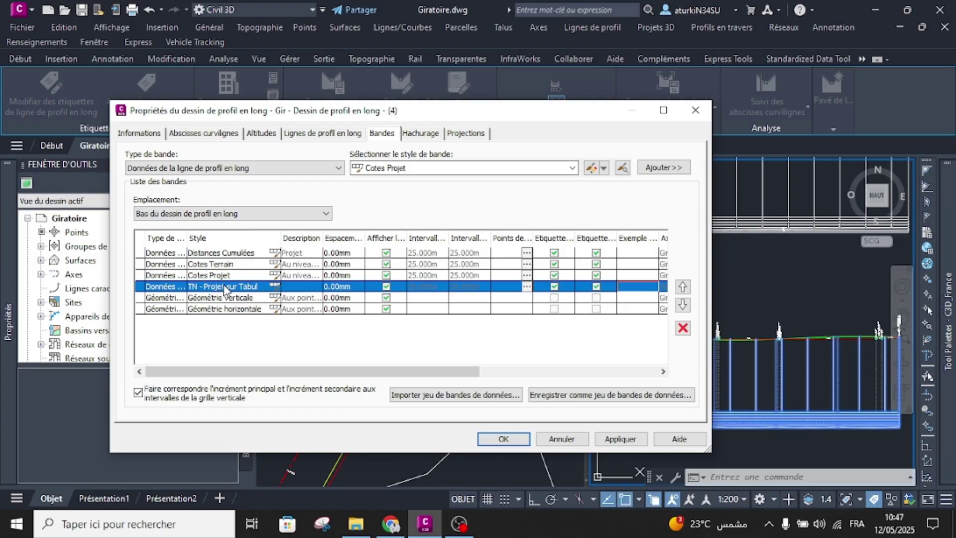
drag(291, 371, 503, 348)
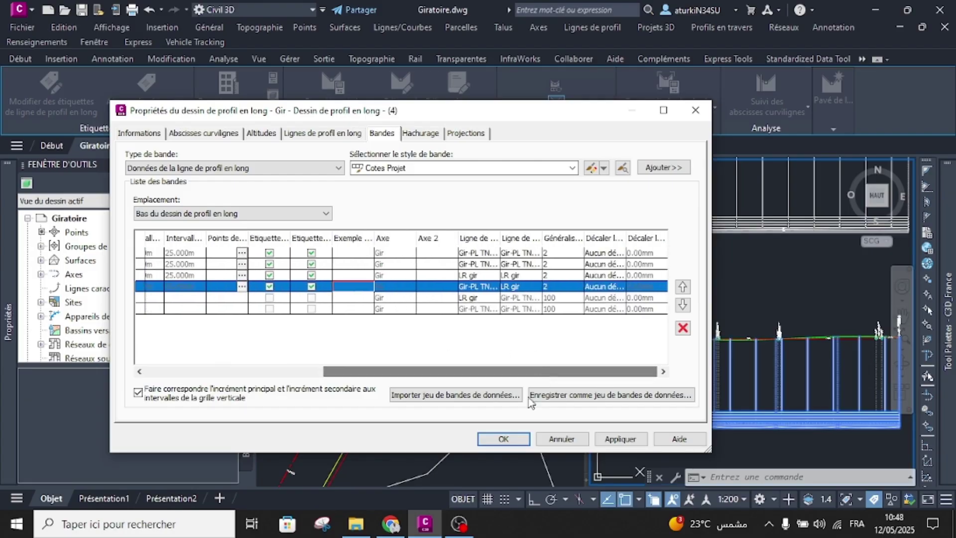
click(503, 439)
key(Escape)
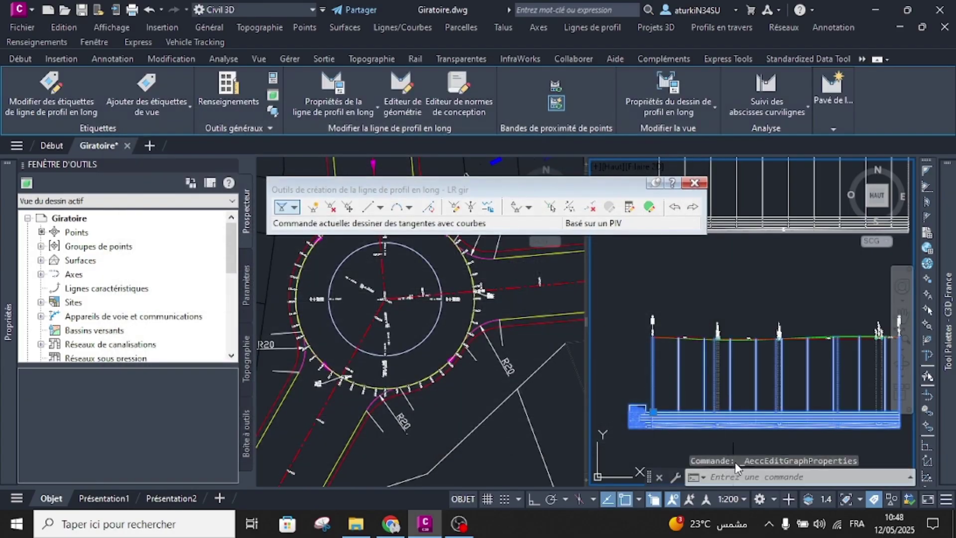
Check the ring profile view's data bands and close the LR gir profile layout tools.
scroll(729, 432, up, 6)
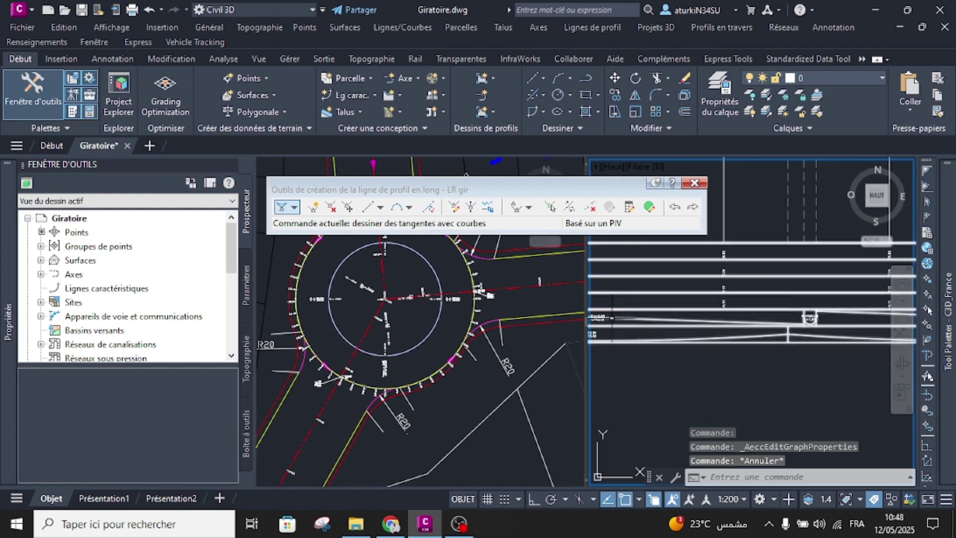
middle_drag(728, 350, 928, 365)
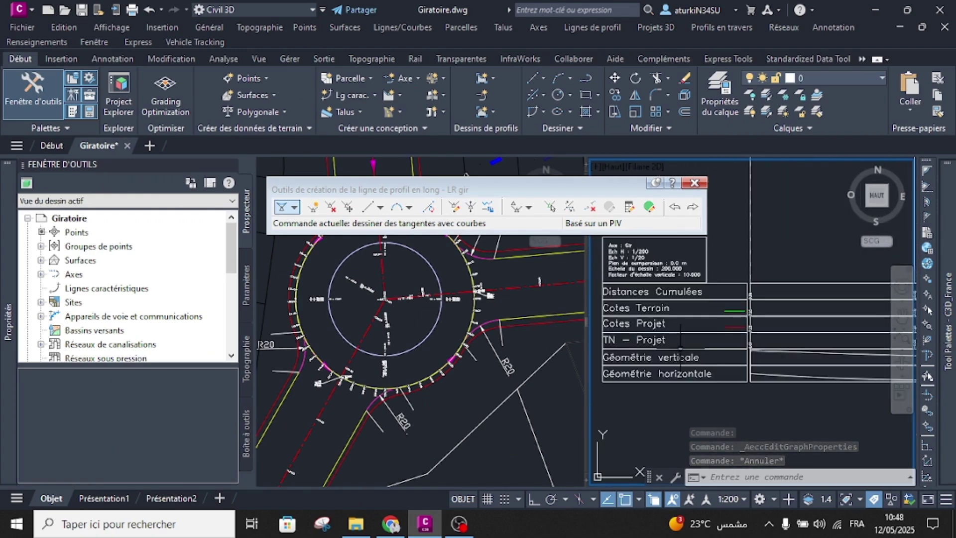
scroll(728, 338, down, 6)
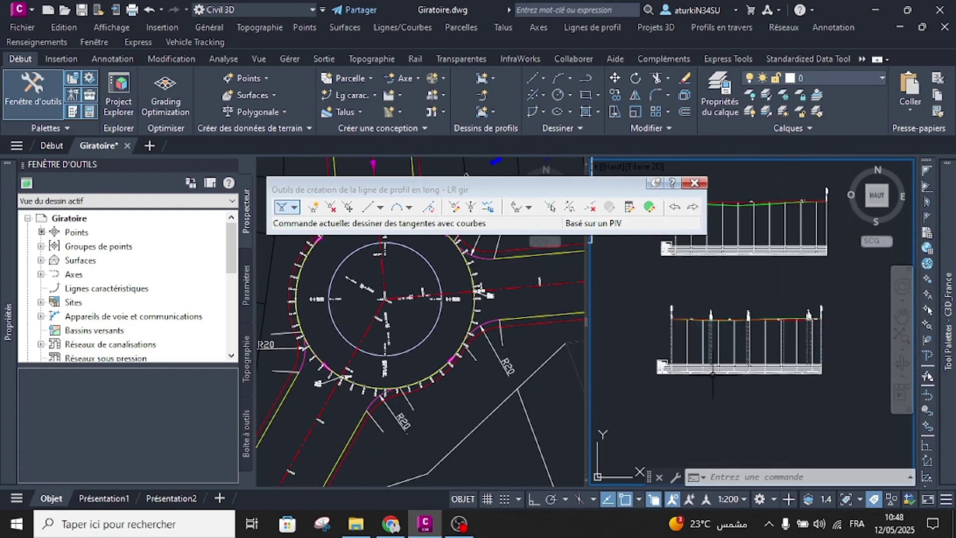
scroll(732, 353, down, 3)
middle_drag(684, 326, 706, 365)
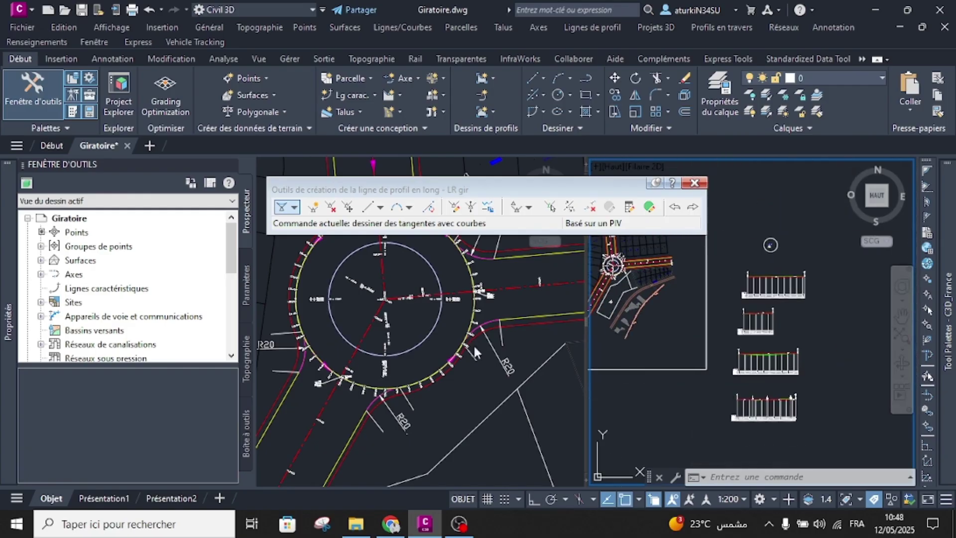
click(695, 181)
click(695, 180)
key(Escape)
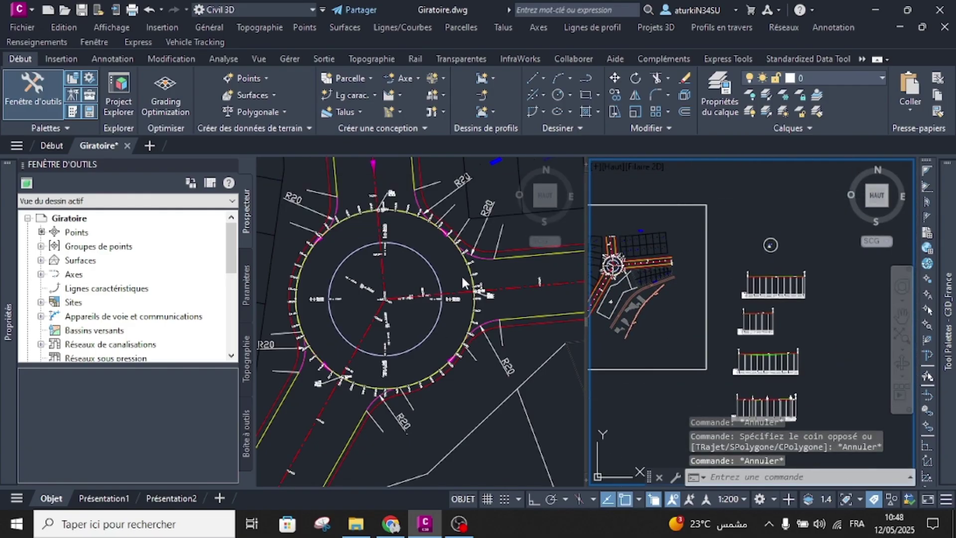
Switch model space to a single viewport showing the plan and all profile views, and save the drawing.
click(461, 274)
click(264, 165)
mouse_move(363, 196)
click(512, 217)
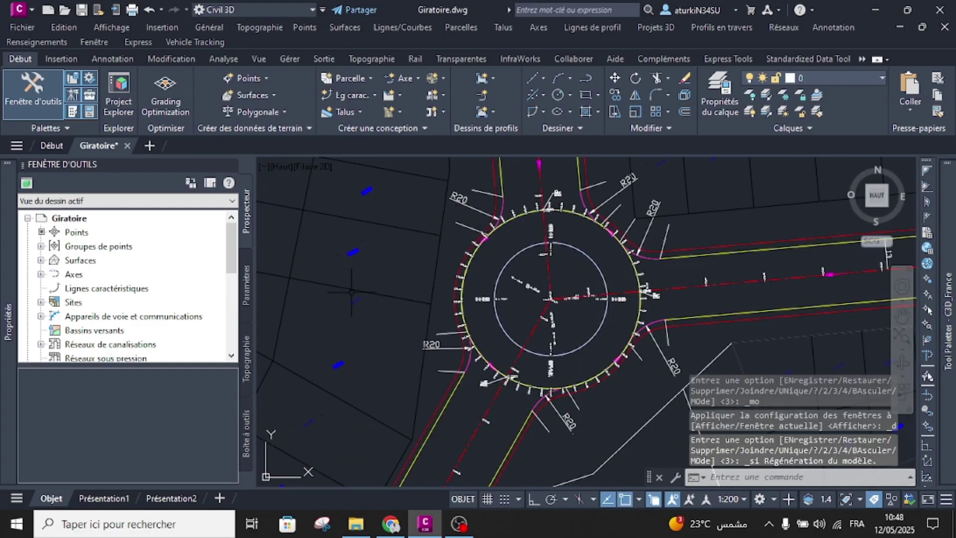
scroll(346, 294, down, 8)
middle_drag(514, 275, 568, 222)
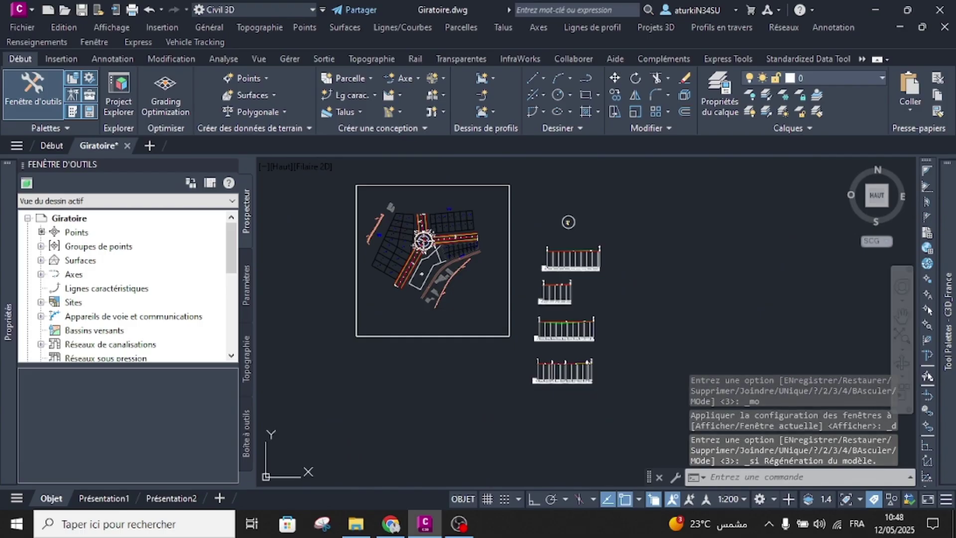
key(ctrl+s)
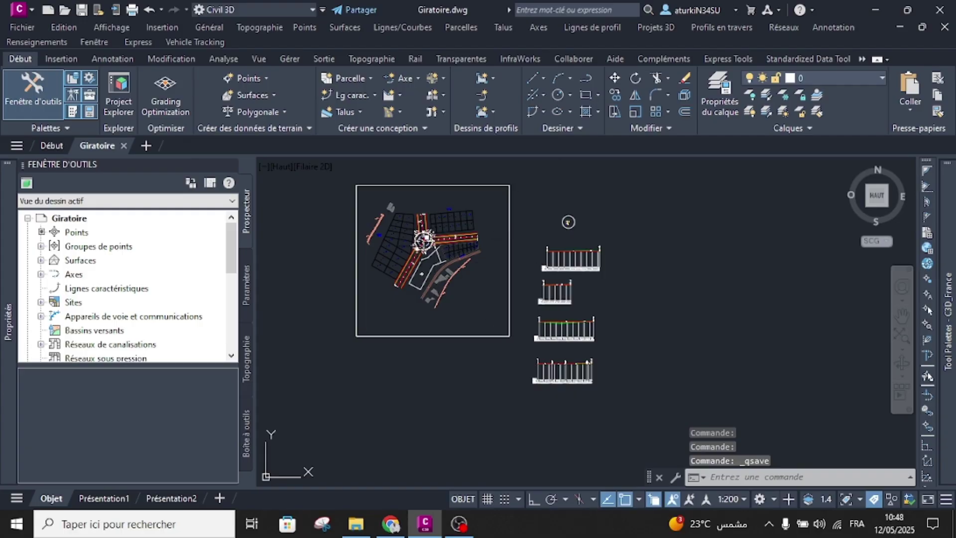
Examine the roundabout plan and the circled group of assemblies above the profile views.
scroll(423, 242, up, 5)
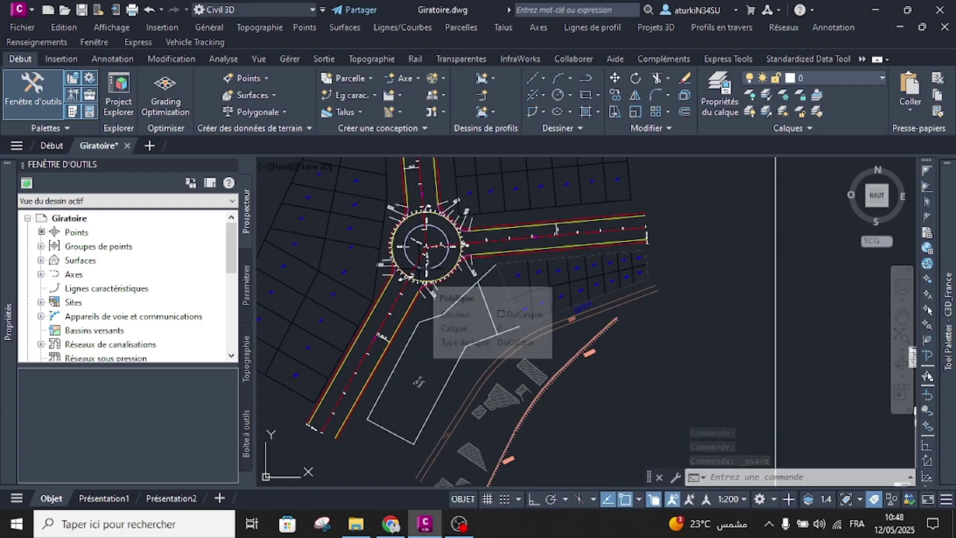
mouse_move(390, 331)
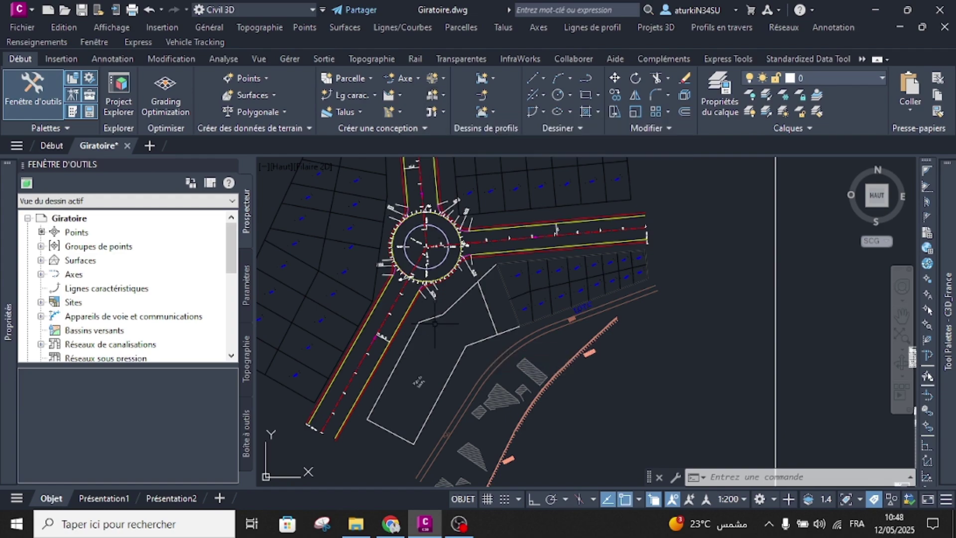
scroll(433, 325, down, 4)
middle_drag(662, 262, 597, 297)
scroll(597, 297, up, 6)
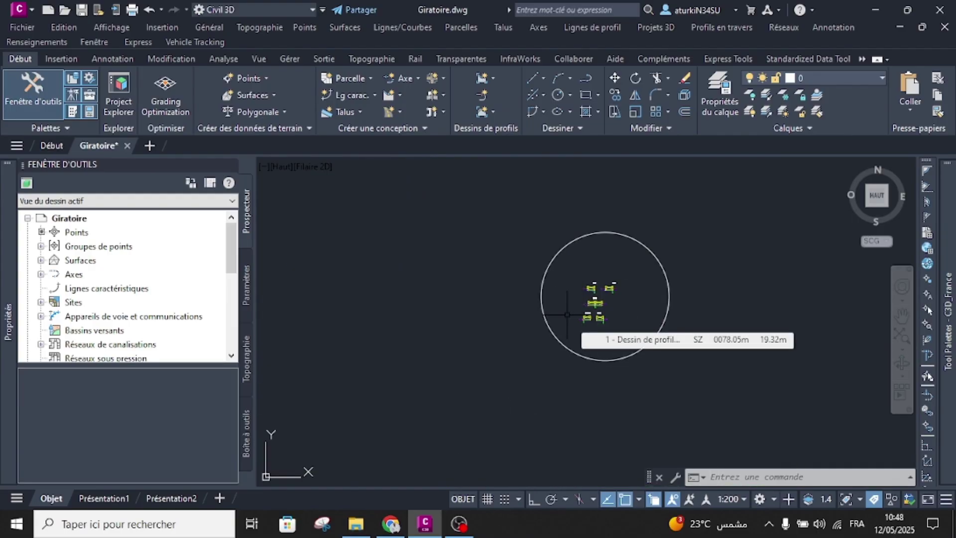
scroll(567, 314, down, 4)
scroll(537, 331, down, 8)
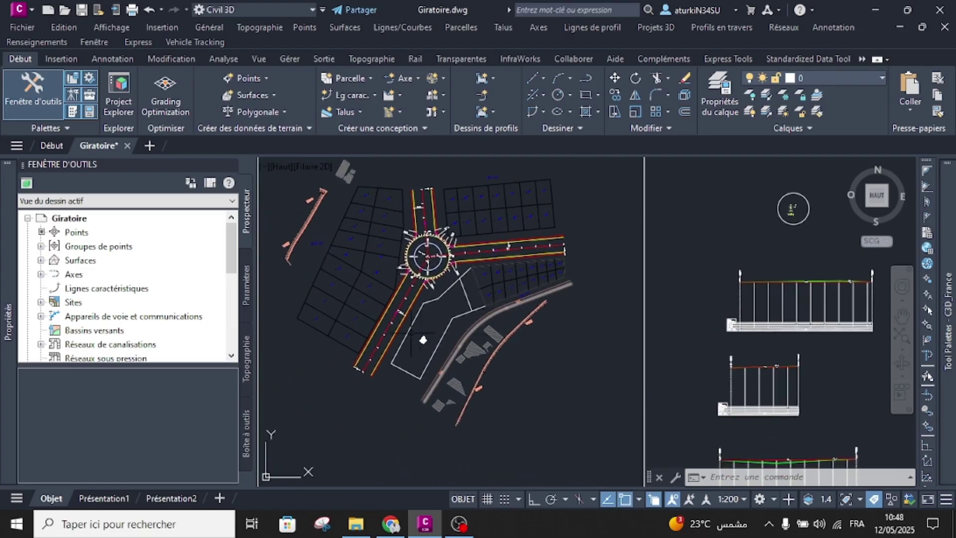
Examine the road edges and the 16.5 width dimension on the roundabout's southwest branch.
scroll(416, 333, up, 8)
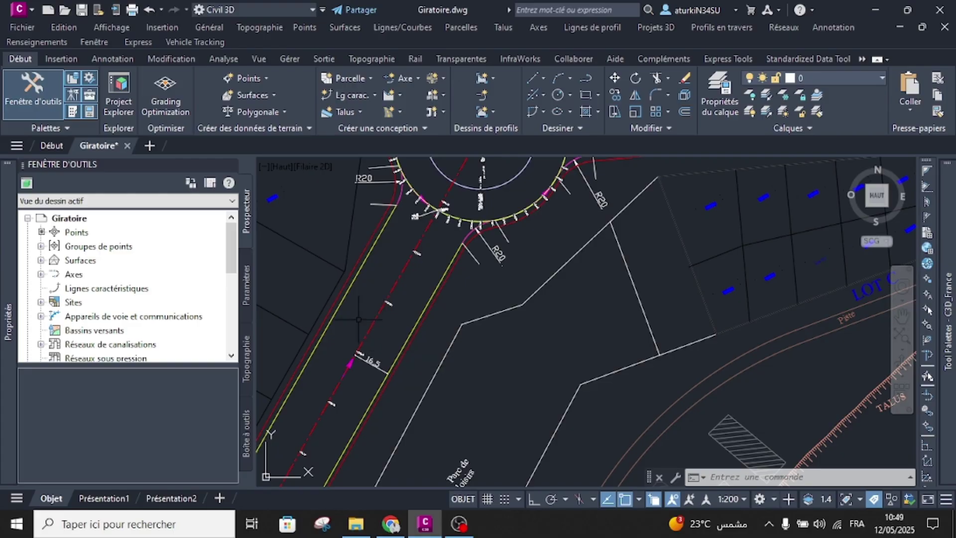
scroll(369, 334, up, 3)
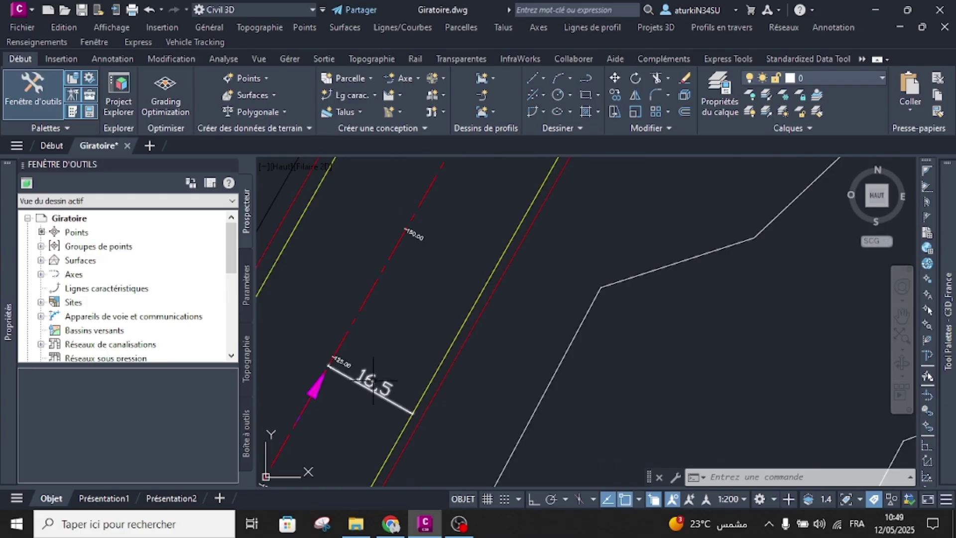
scroll(453, 349, up, 2)
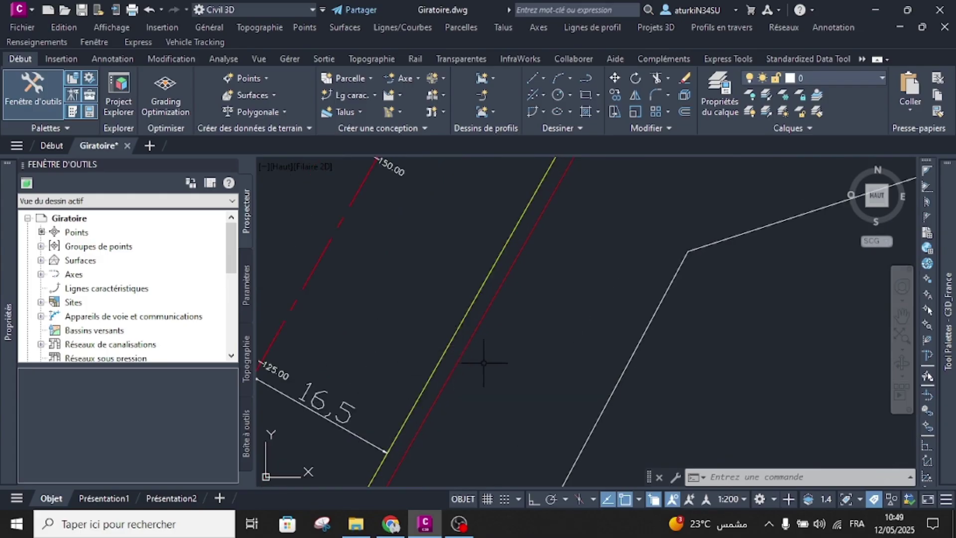
scroll(487, 359, down, 4)
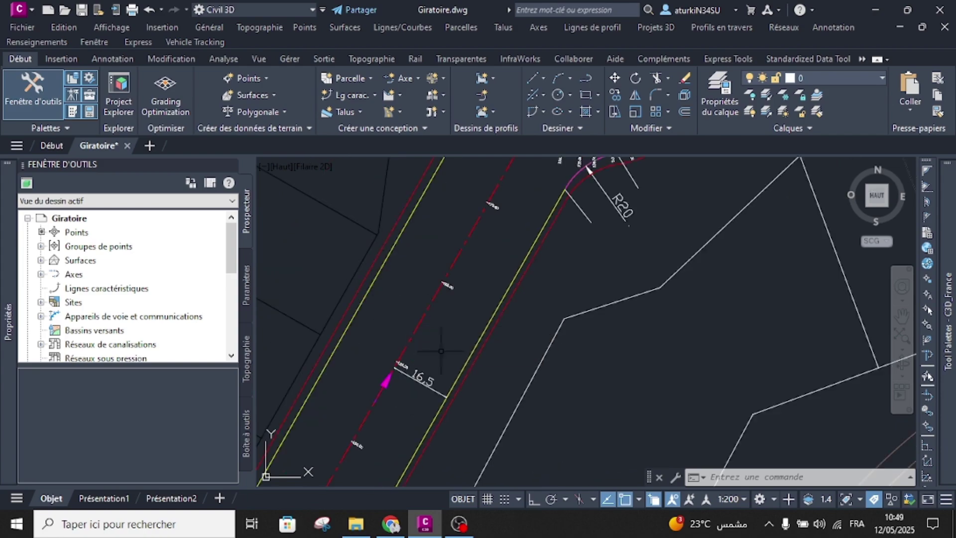
scroll(384, 358, down, 5)
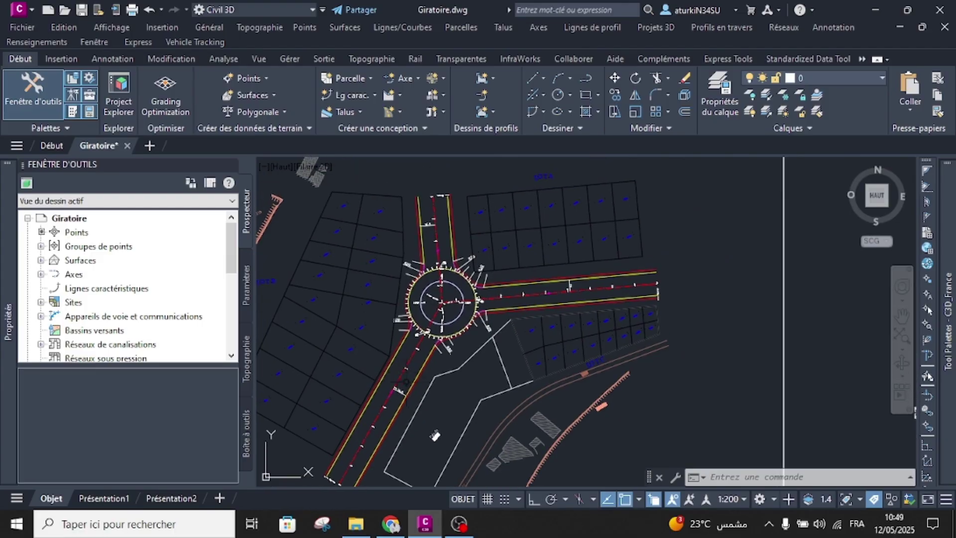
mouse_move(405, 382)
scroll(405, 382, up, 2)
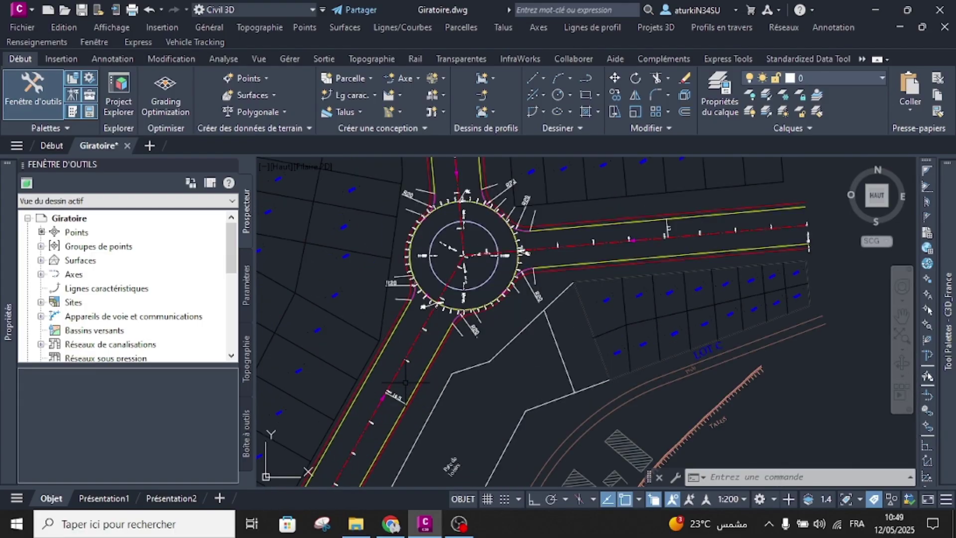
scroll(406, 383, down, 2)
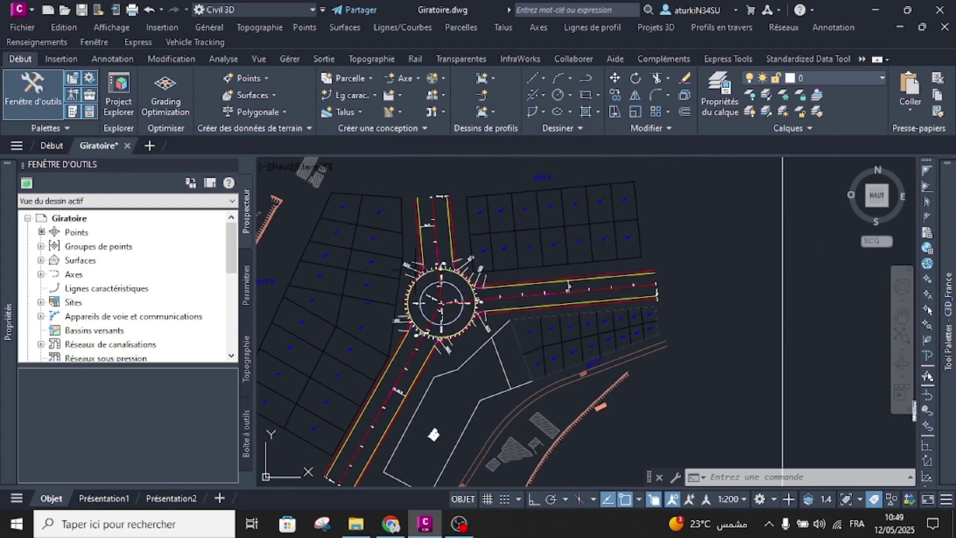
Examine the roundabout ring's outer edge, its station labels and the R20 connecting curves at the branches.
scroll(477, 317, up, 4)
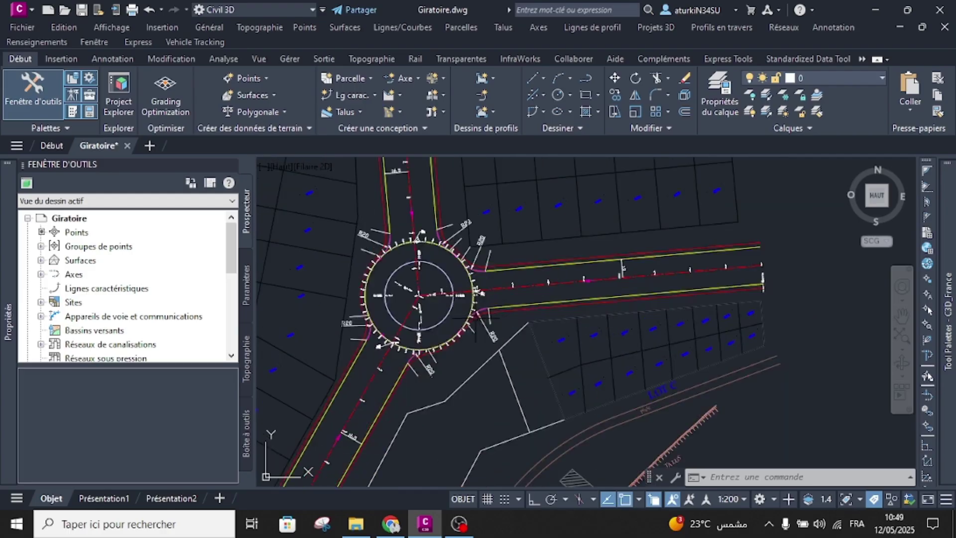
middle_drag(358, 329, 397, 357)
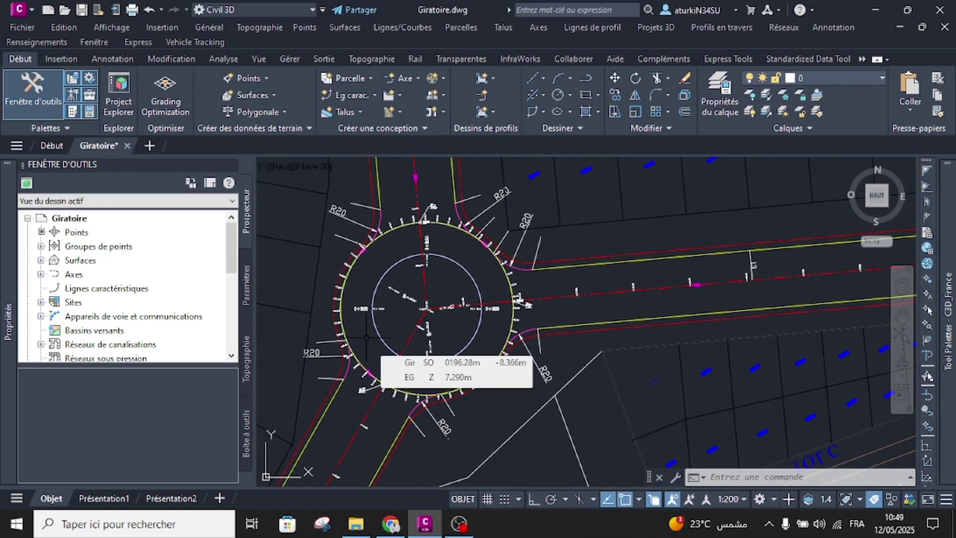
scroll(399, 233, up, 4)
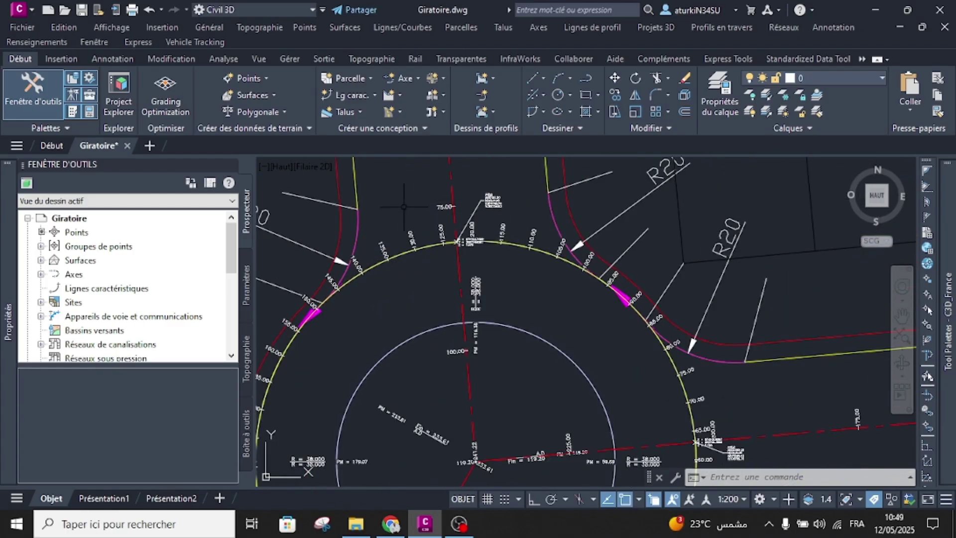
mouse_move(465, 215)
middle_drag(443, 413, 446, 345)
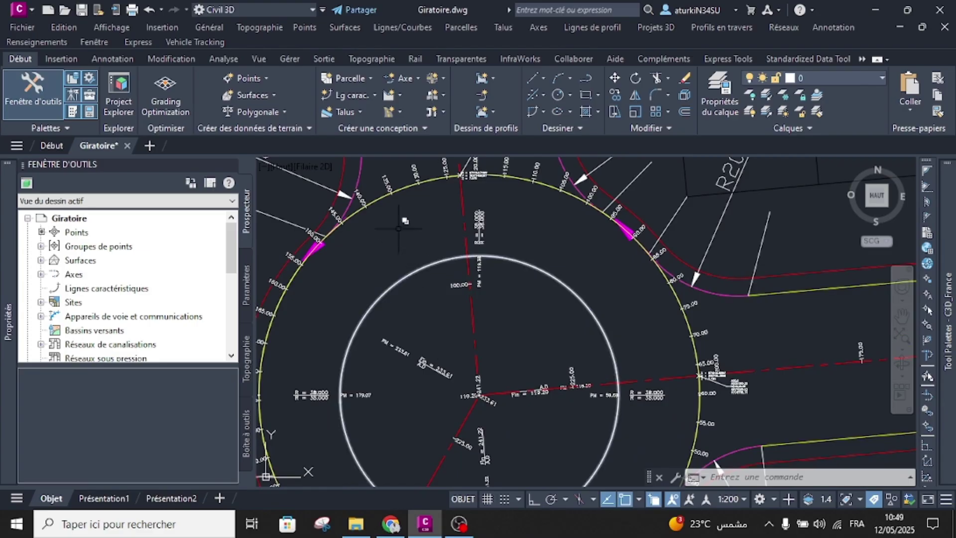
middle_drag(393, 202, 396, 294)
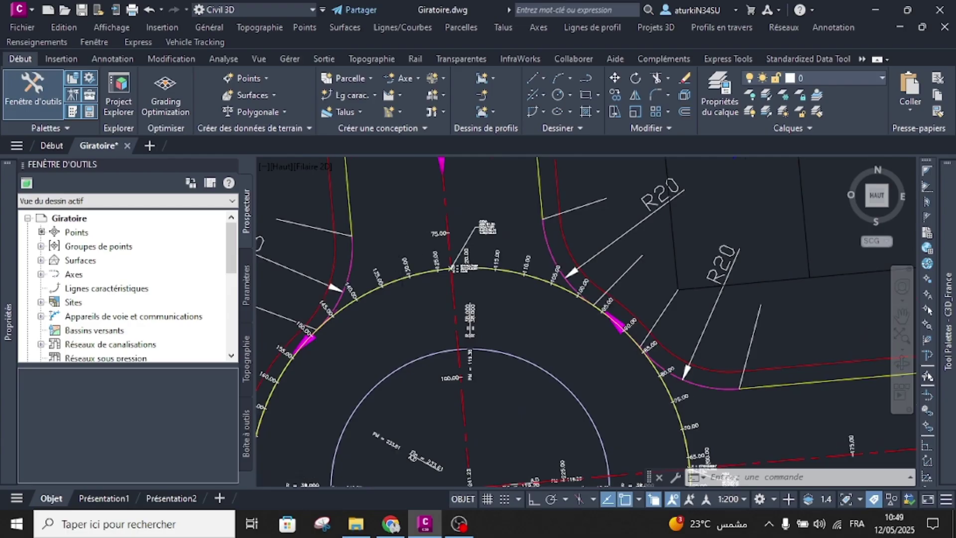
scroll(396, 248, down, 2)
middle_drag(360, 337, 397, 289)
scroll(377, 305, up, 2)
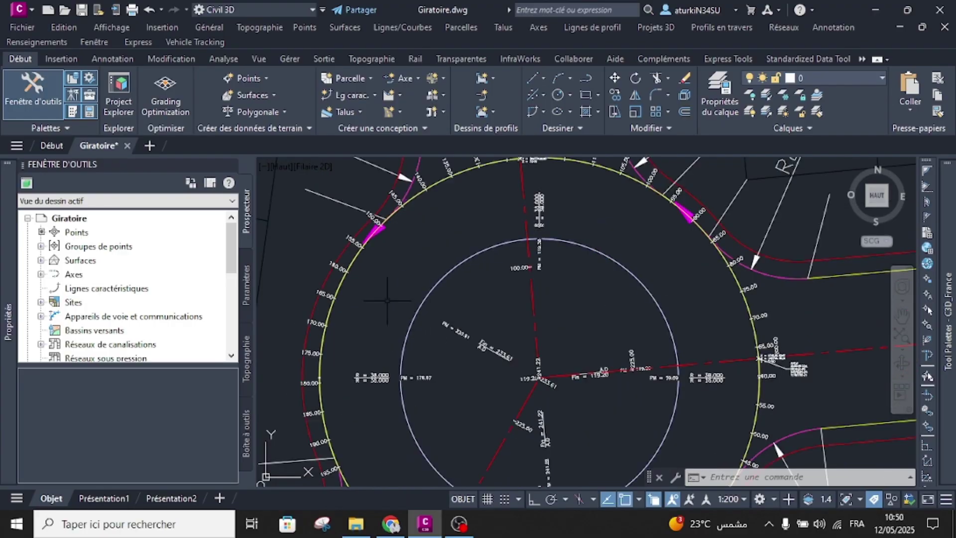
middle_drag(339, 356, 391, 304)
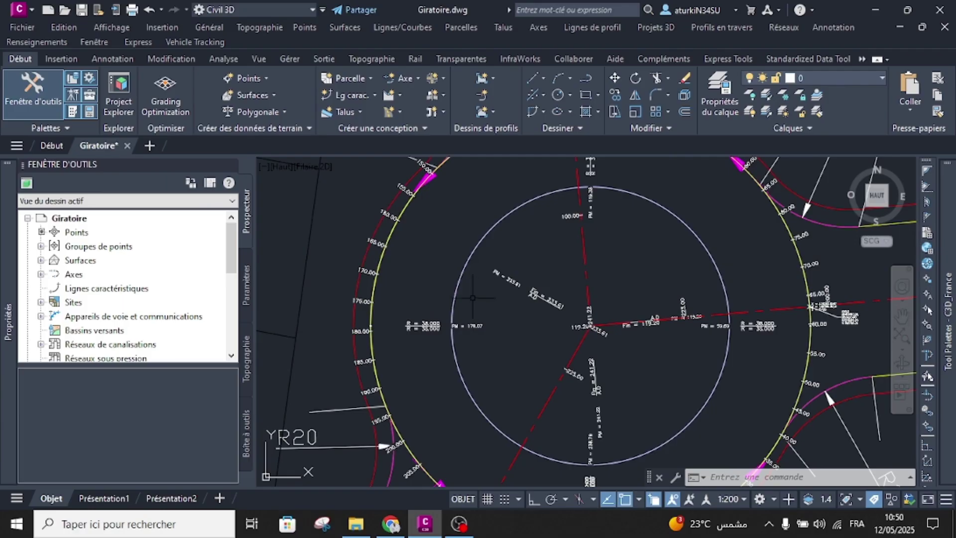
Examine where the north branch meets the roundabout ring, including the Gir alignment and the R20 connecting curves.
mouse_move(478, 295)
scroll(373, 242, down, 4)
middle_drag(387, 244, 392, 294)
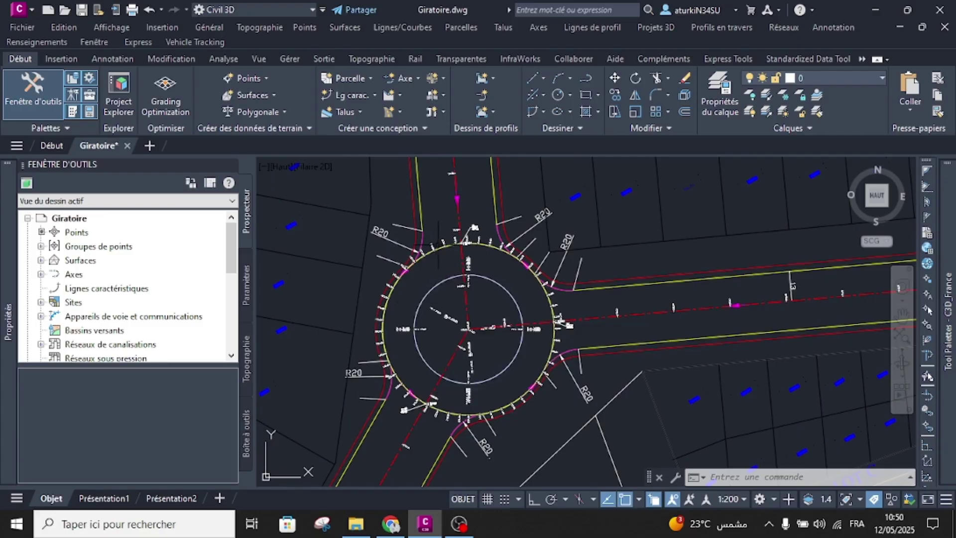
scroll(437, 244, up, 4)
middle_drag(555, 229, 536, 268)
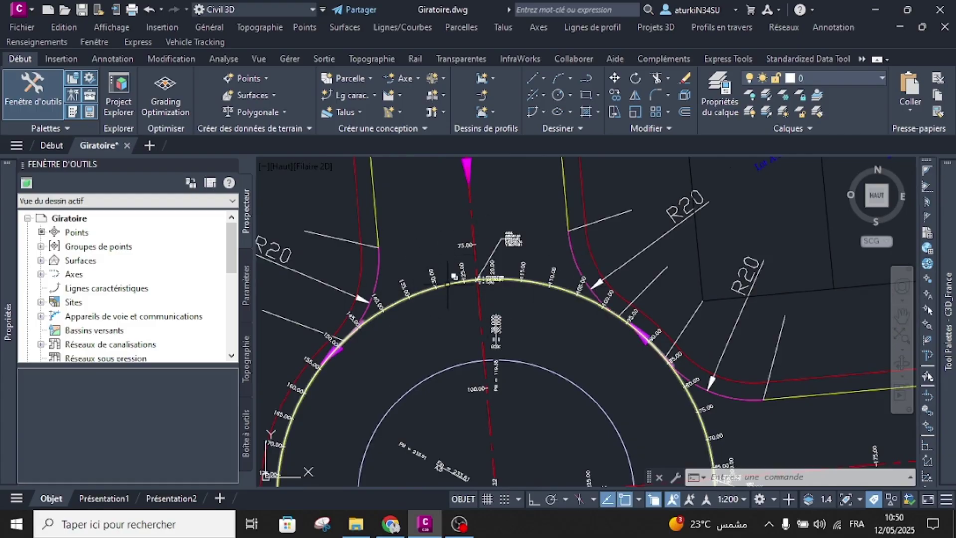
mouse_move(448, 285)
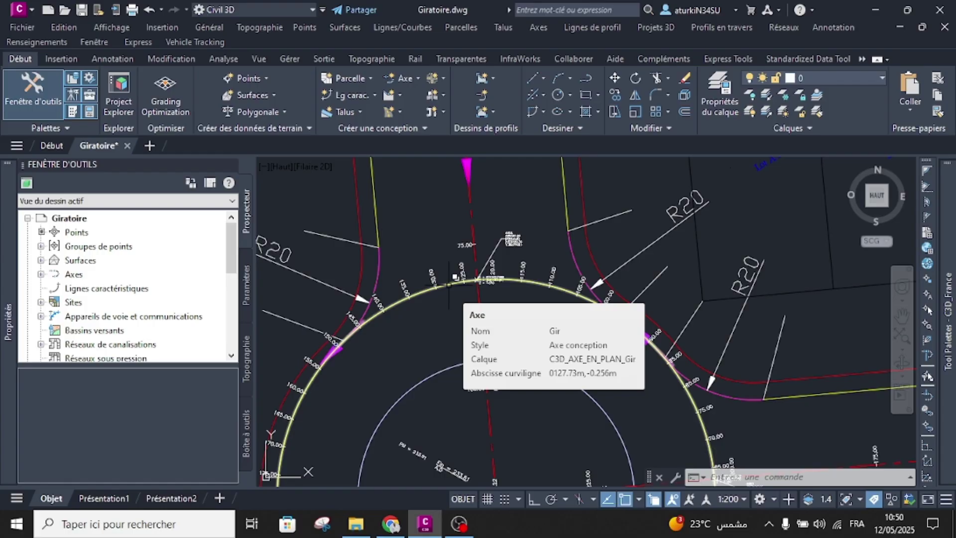
Examine the southwest branch's junction with the ring, its axis intersection label, the nearby ring stations and the R20 connecting curve.
scroll(389, 243, down, 5)
scroll(413, 351, up, 5)
scroll(413, 351, down, 5)
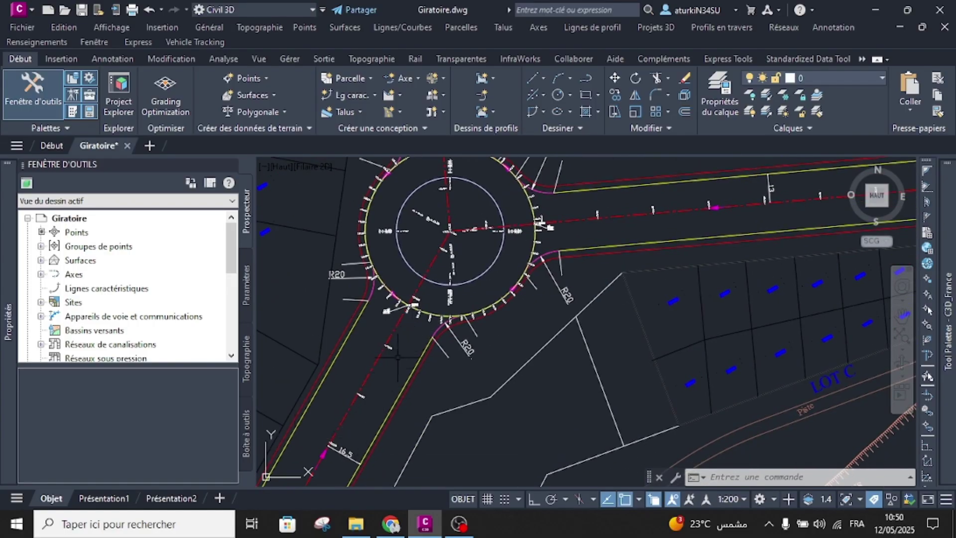
scroll(426, 321, up, 2)
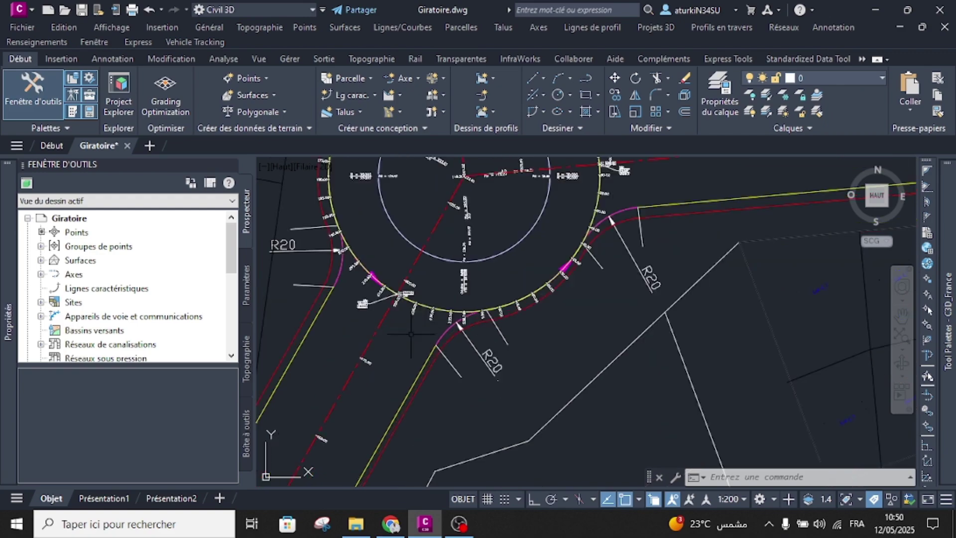
scroll(459, 320, up, 3)
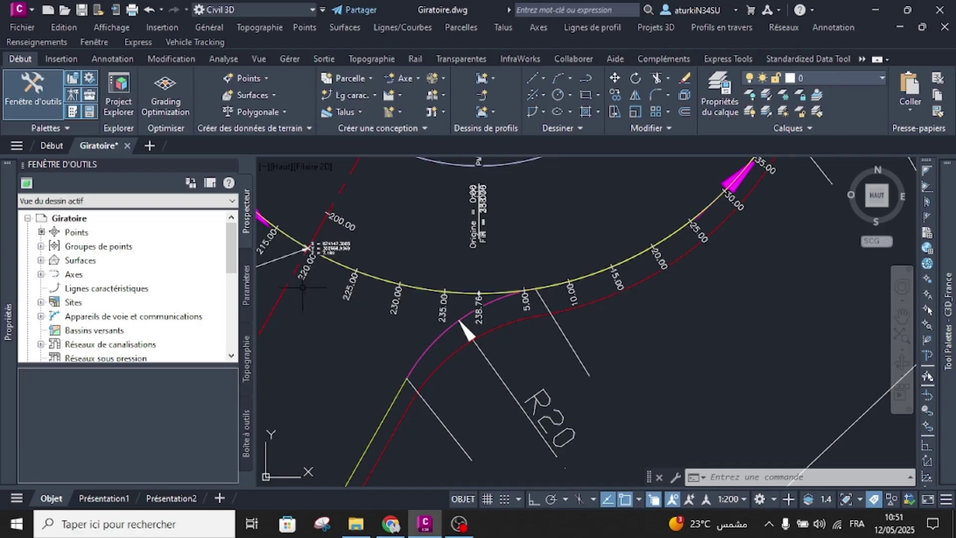
scroll(493, 364, down, 2)
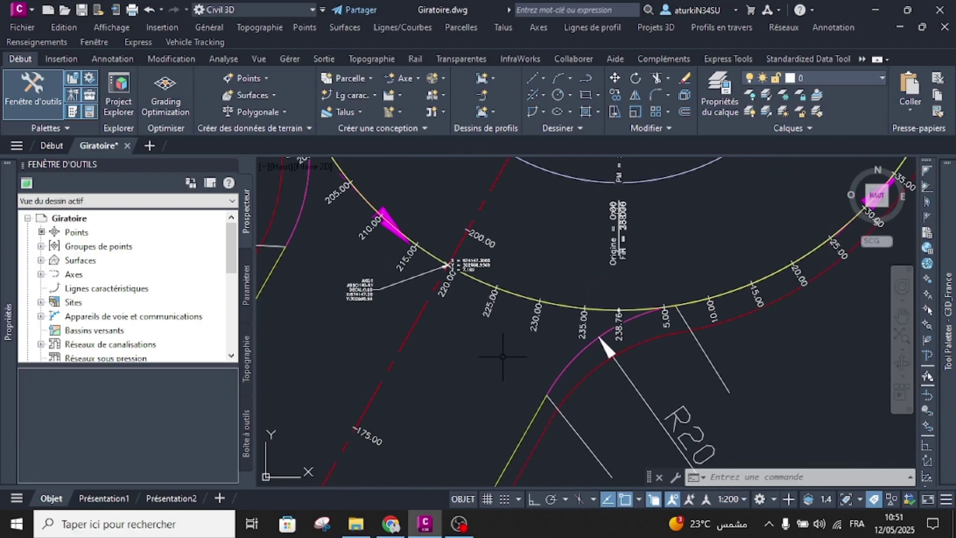
Examine the roundabout plan with its approach roads and the Voirie assembly.
scroll(497, 363, down, 2)
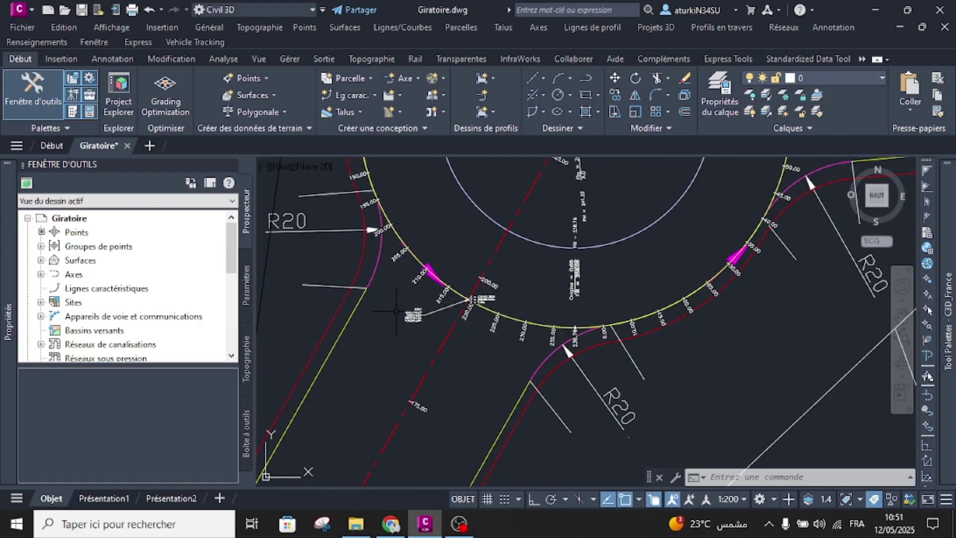
mouse_move(397, 311)
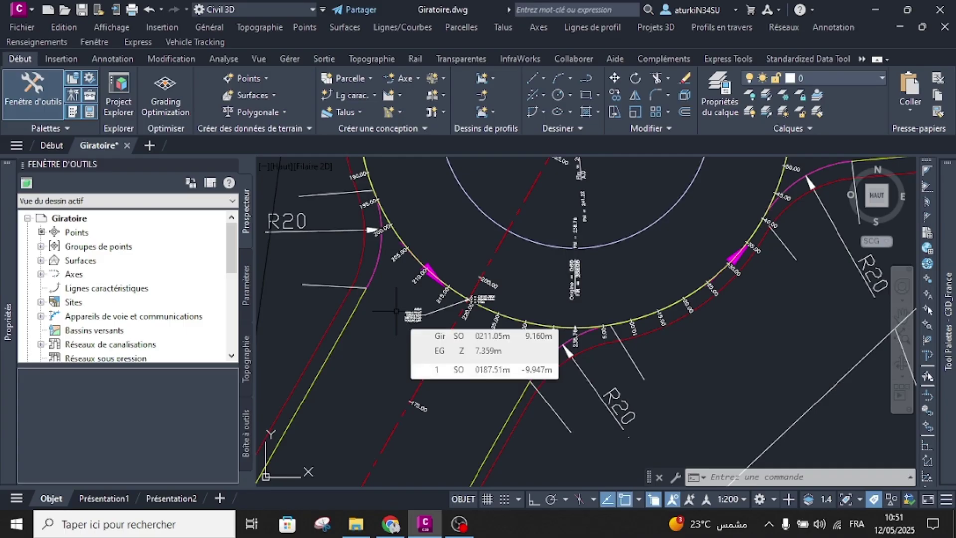
scroll(396, 311, down, 8)
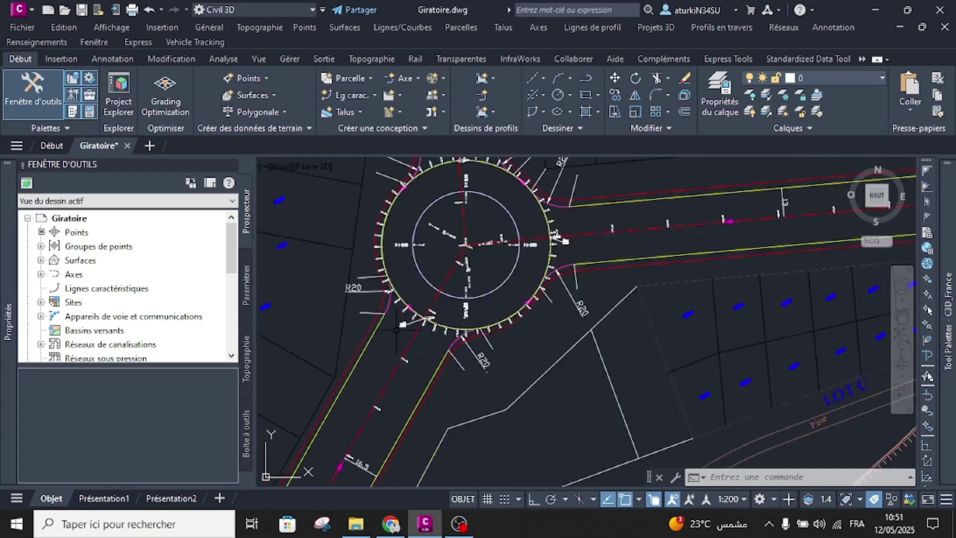
middle_drag(538, 297, 417, 333)
scroll(613, 296, up, 4)
scroll(695, 311, up, 8)
middle_drag(620, 297, 618, 300)
scroll(598, 293, up, 4)
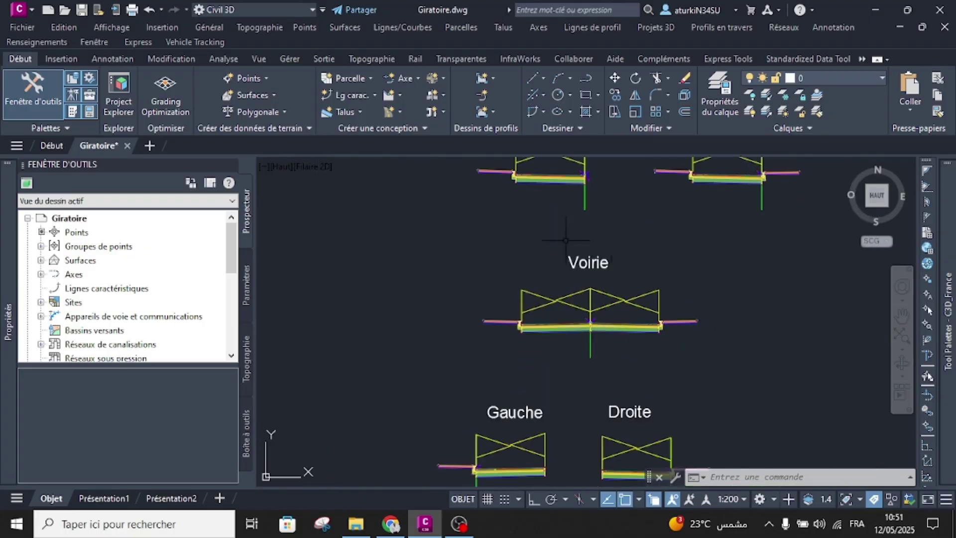
scroll(572, 278, up, 2)
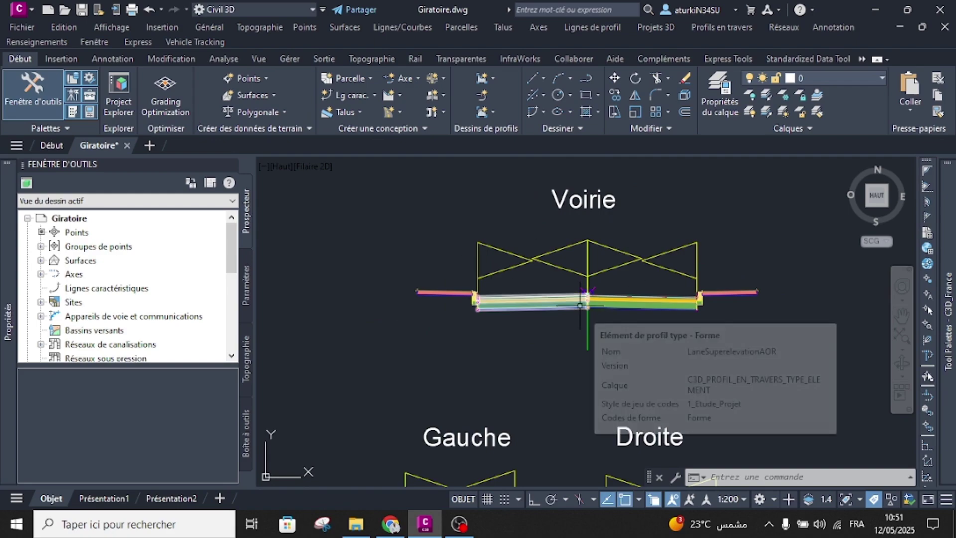
scroll(682, 292, down, 4)
Examine the Gir 1, Gir 2, Gauche and Droite assemblies.
middle_drag(711, 235, 690, 249)
middle_drag(626, 209, 598, 280)
scroll(587, 278, up, 5)
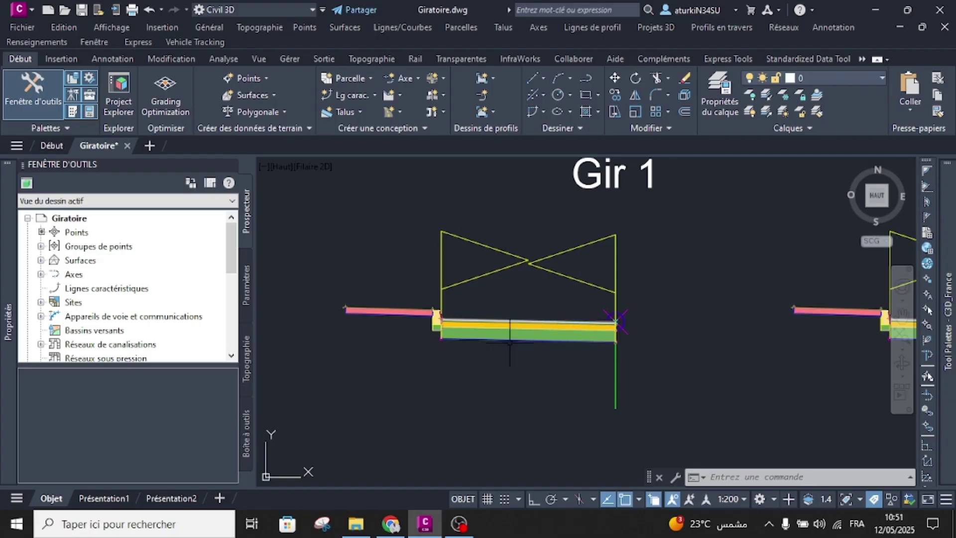
scroll(416, 320, down, 2)
scroll(417, 320, down, 2)
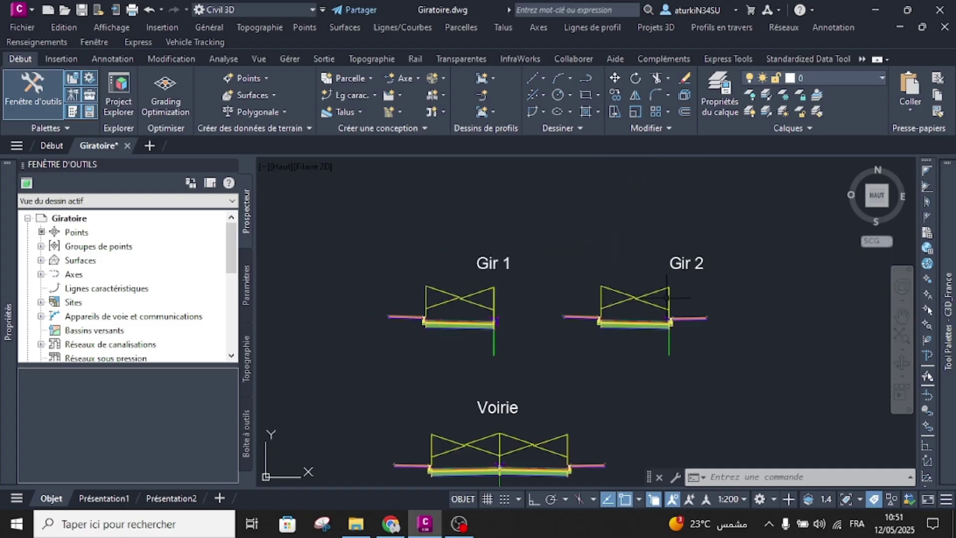
scroll(662, 293, up, 4)
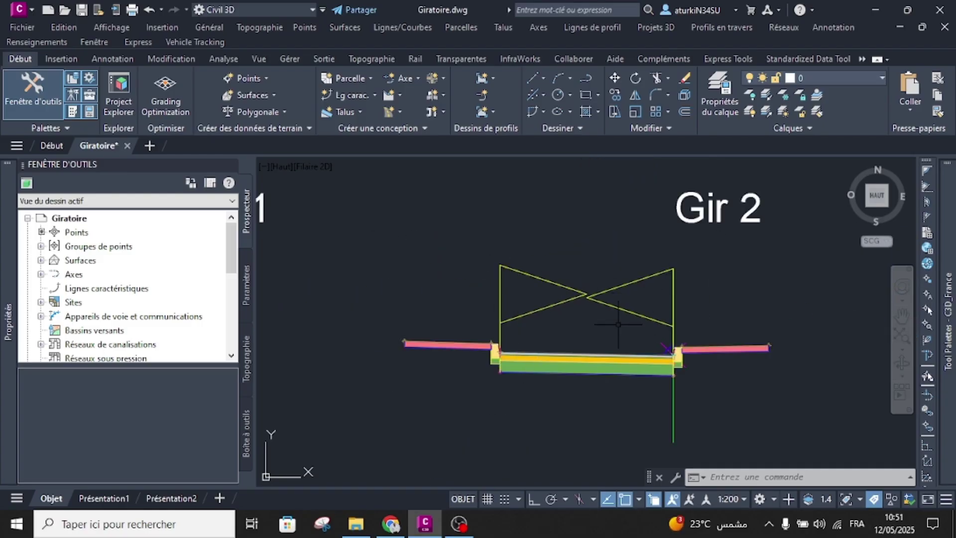
middle_drag(598, 330, 598, 310)
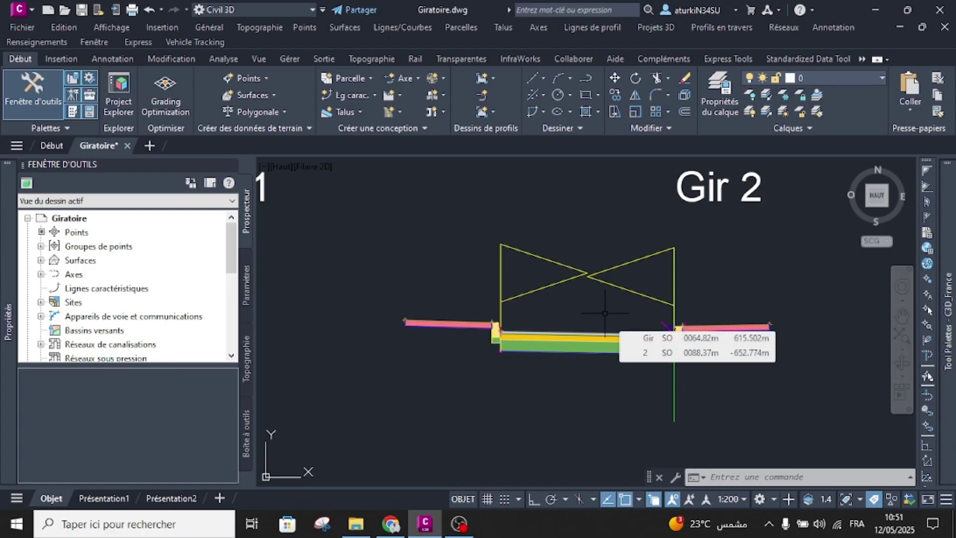
scroll(605, 314, down, 5)
scroll(535, 346, up, 4)
scroll(535, 346, up, 2)
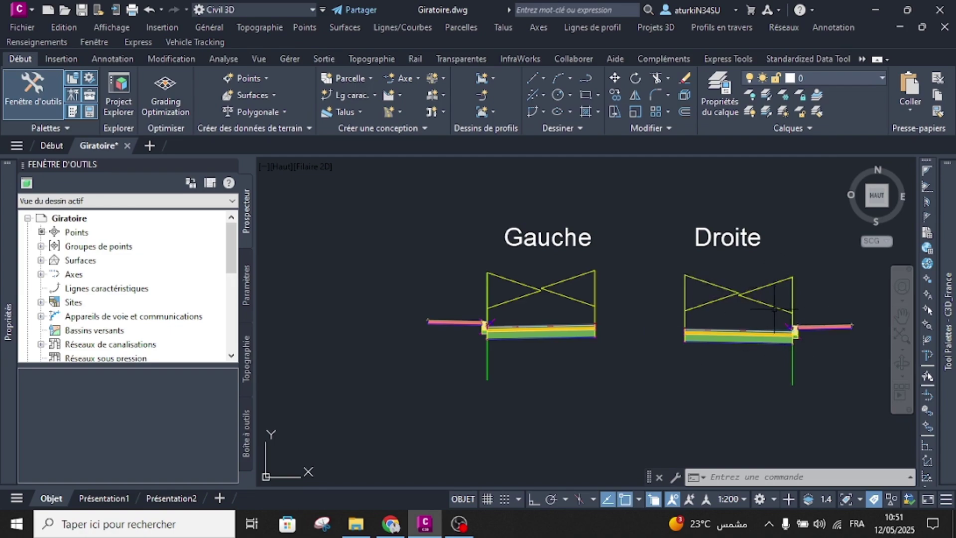
Start a new 3D corridor project and name it P3D_Giratoire.
scroll(774, 309, down, 6)
scroll(651, 283, up, 5)
scroll(438, 307, up, 5)
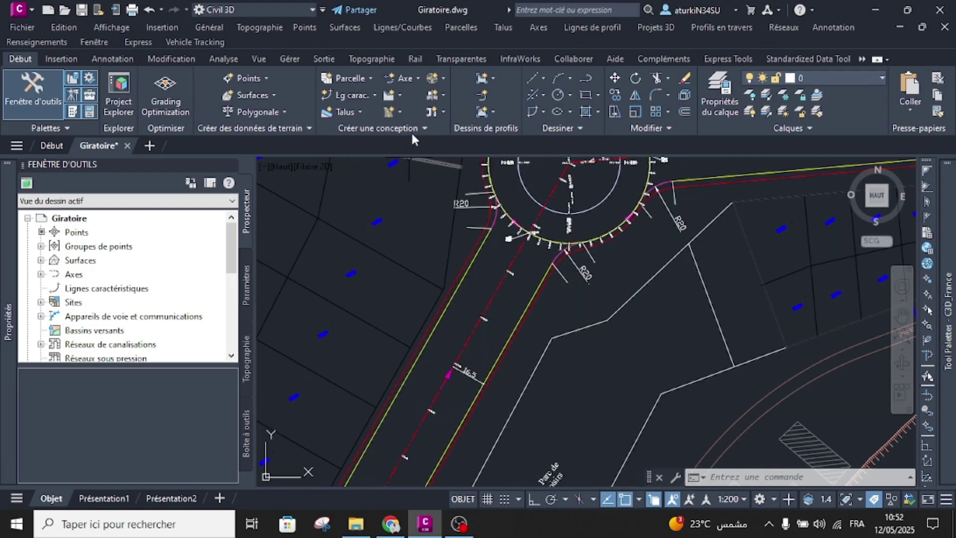
click(396, 111)
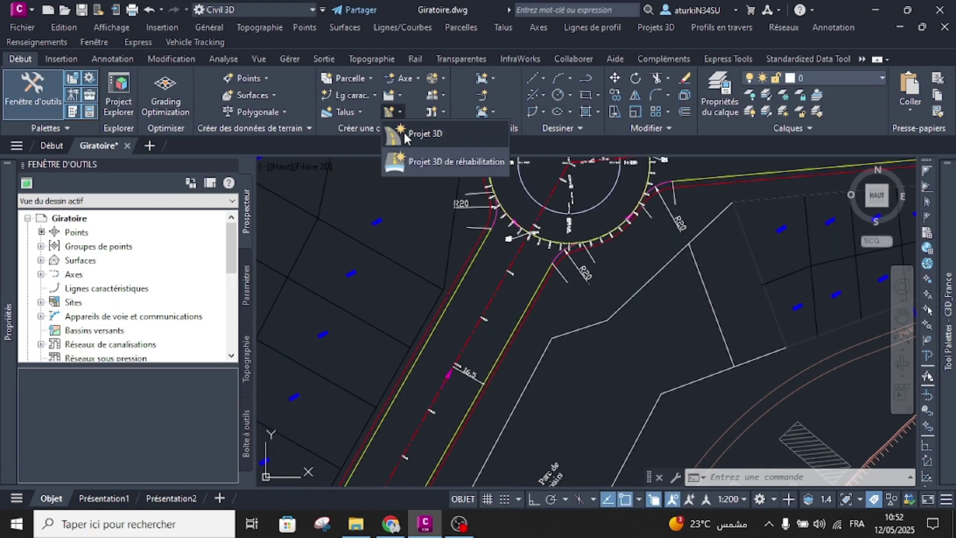
click(405, 133)
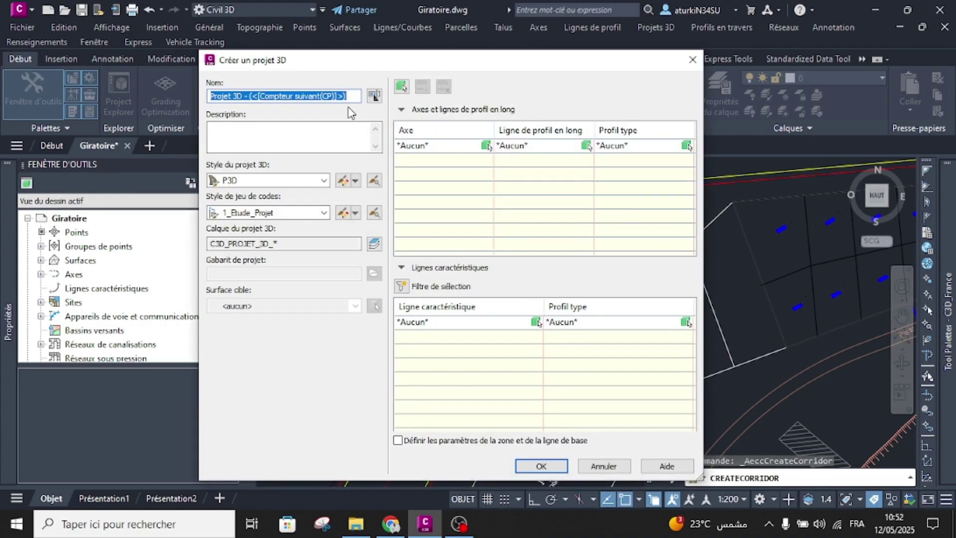
text(P3D_Giratoire)
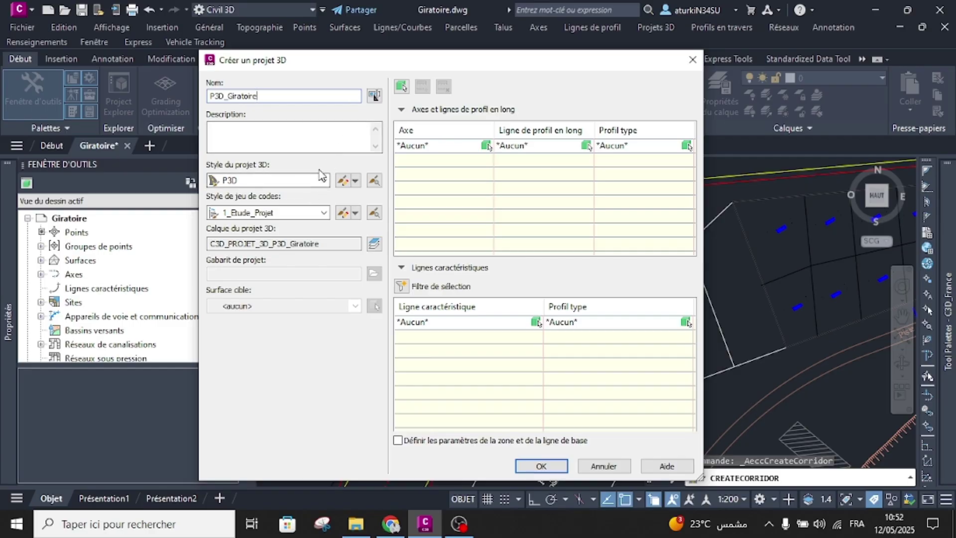
click(296, 131)
Assign the corridor's baseline the alignment Gir with profile LR gir and the assembly Gir 1.
click(463, 146)
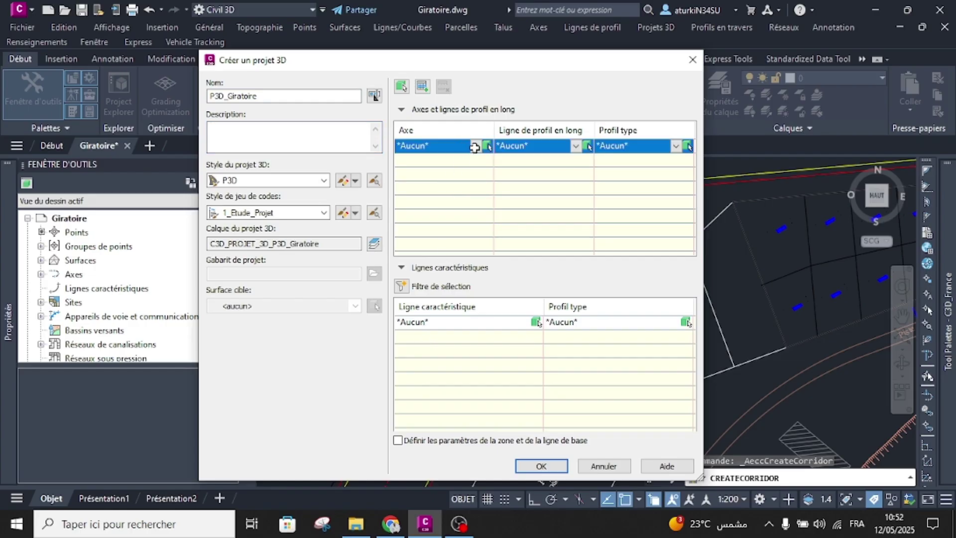
click(473, 146)
click(434, 172)
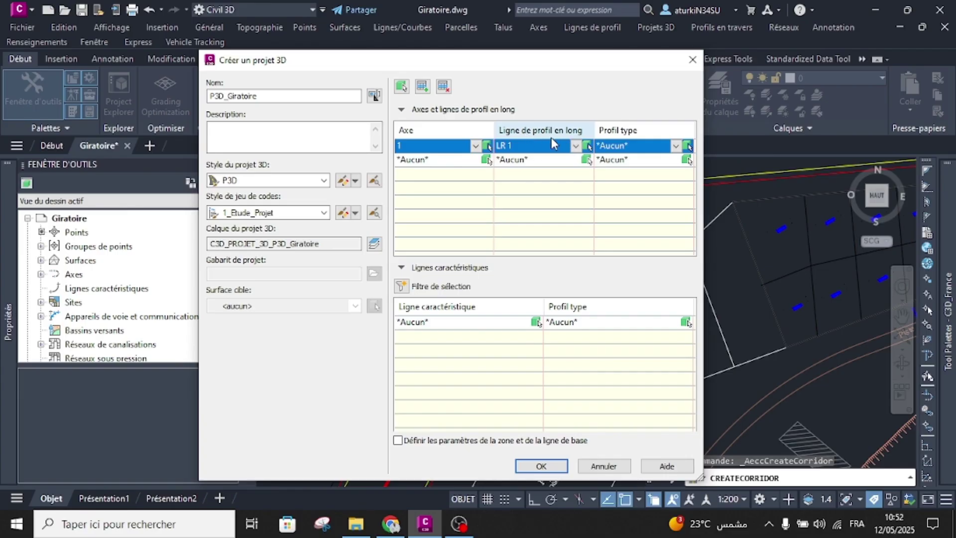
click(474, 145)
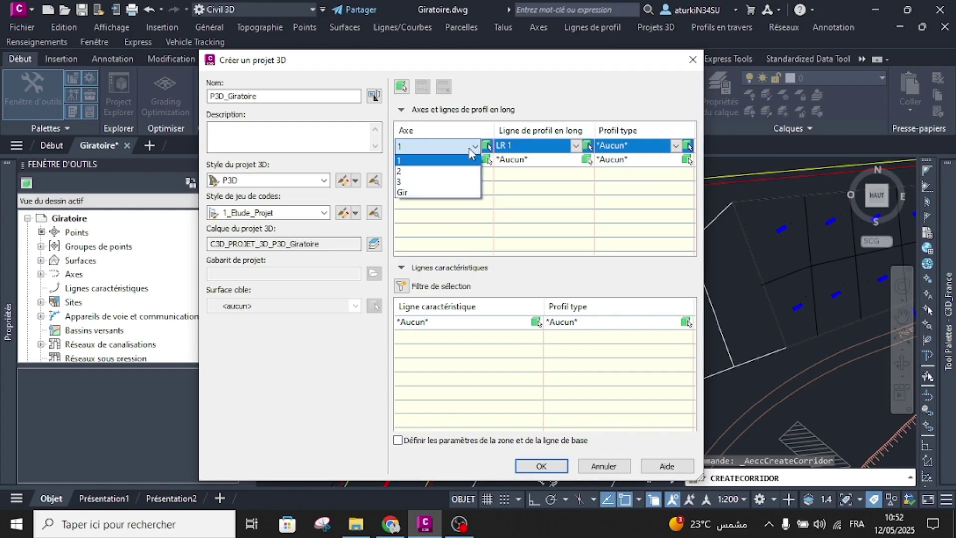
click(407, 198)
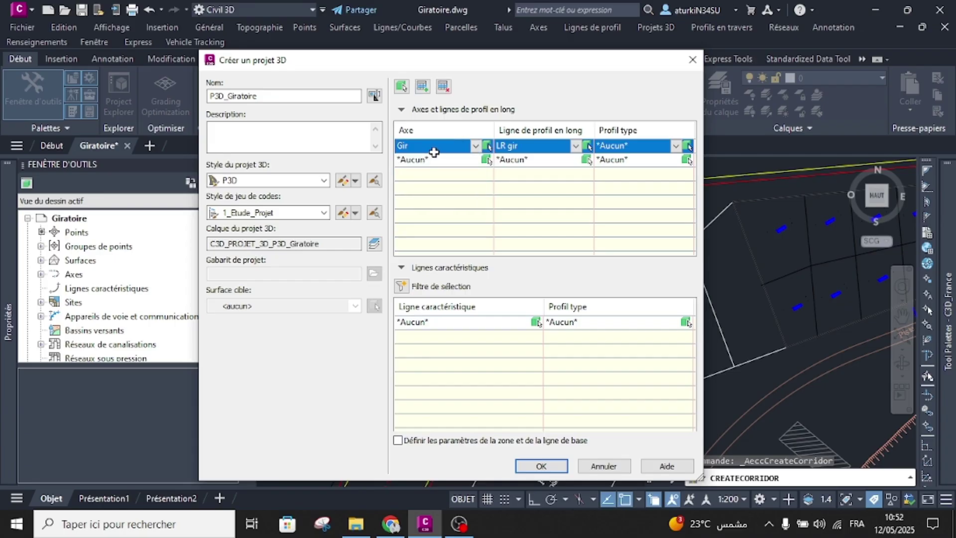
click(653, 146)
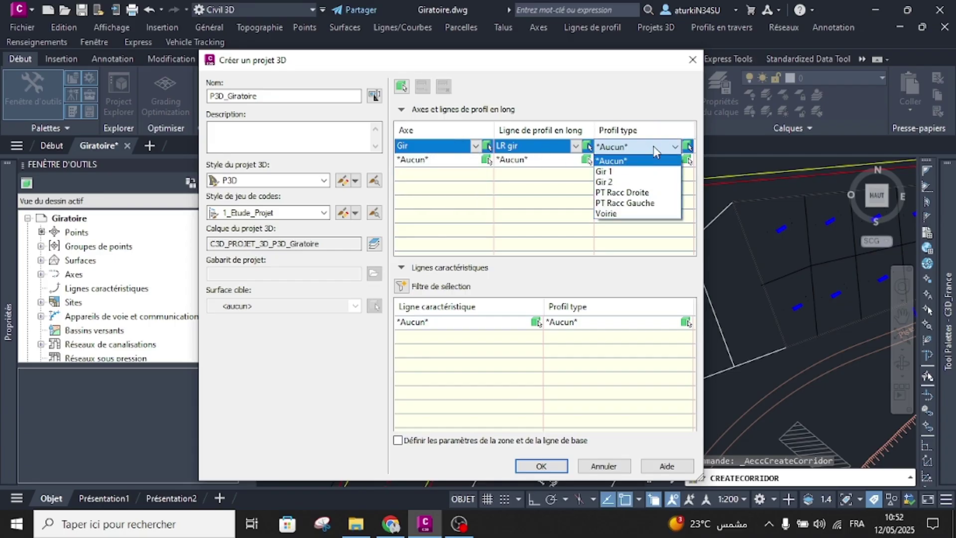
click(608, 172)
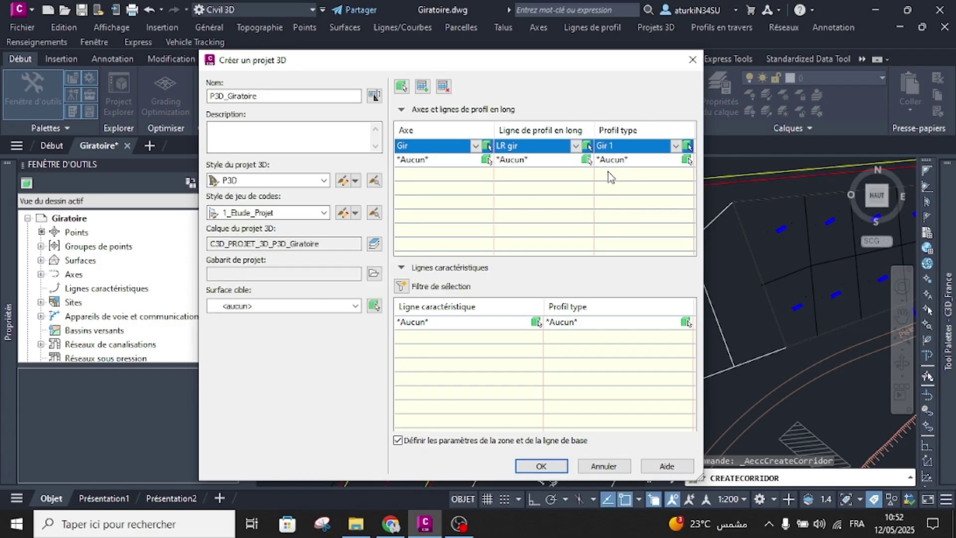
Set the corridor's target surface to EG and accept the creation settings to reach the baseline and region parameters.
click(331, 305)
click(242, 331)
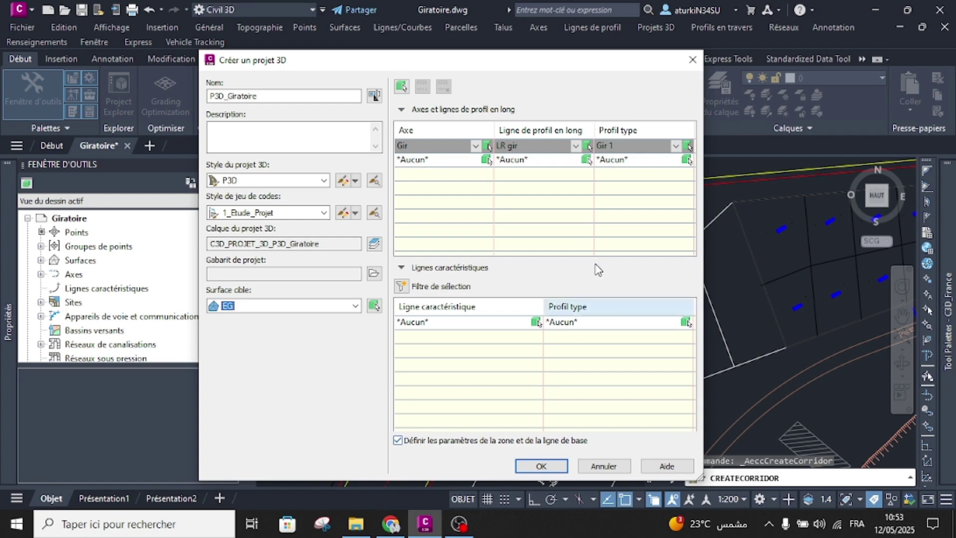
drag(582, 69, 324, 50)
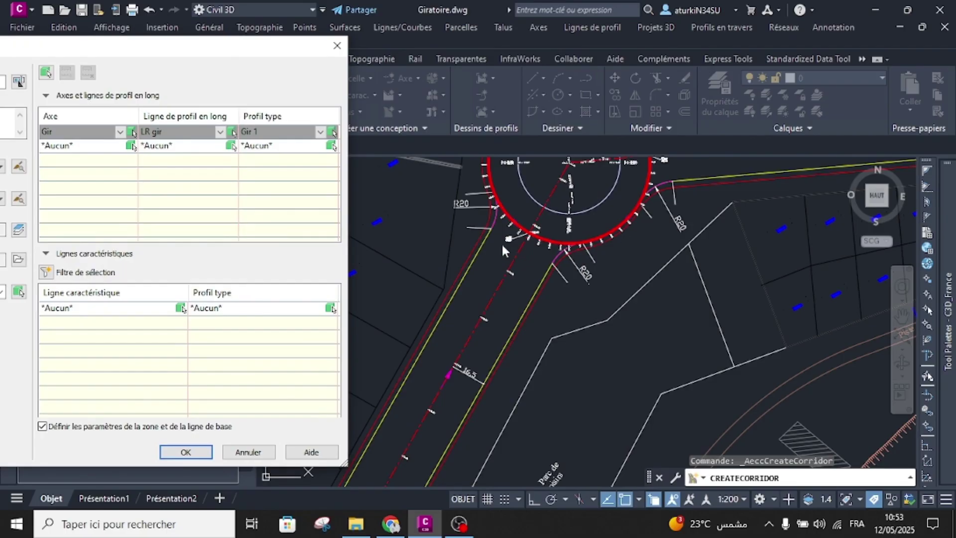
drag(259, 51, 621, 75)
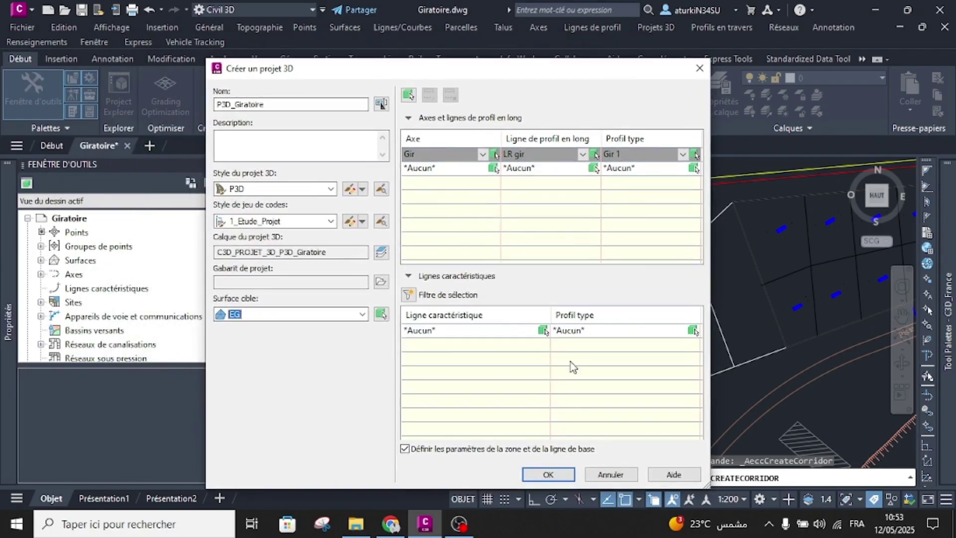
click(547, 474)
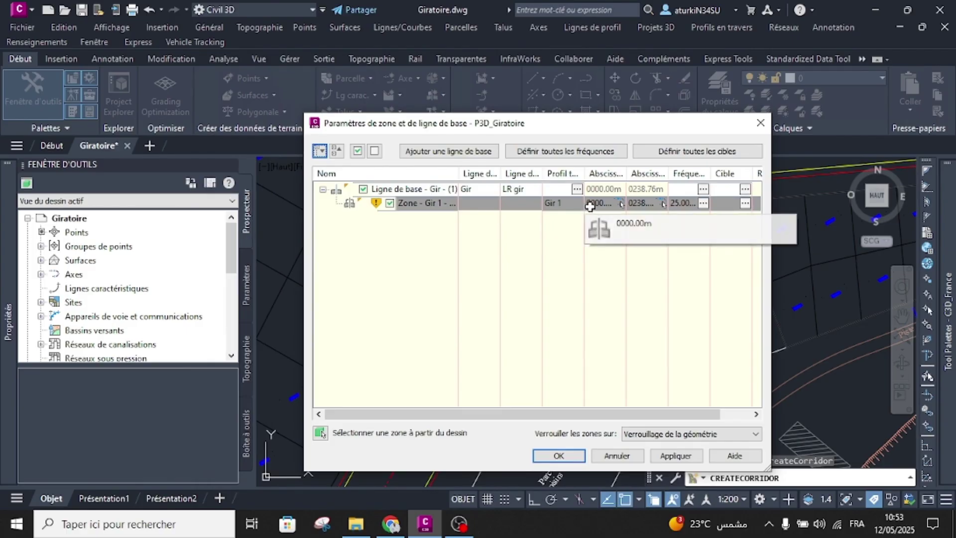
Set the Gir 1 region's assembly frequency to 1 m along tangents, for the curve increment and along spirals.
click(702, 203)
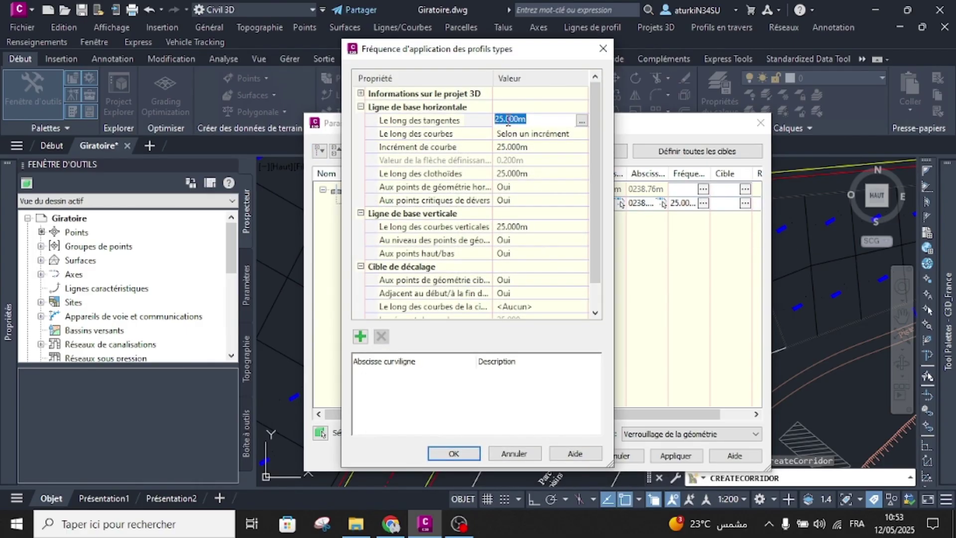
text(1)
key(Return)
click(507, 146)
key(Return)
click(507, 174)
key(Return)
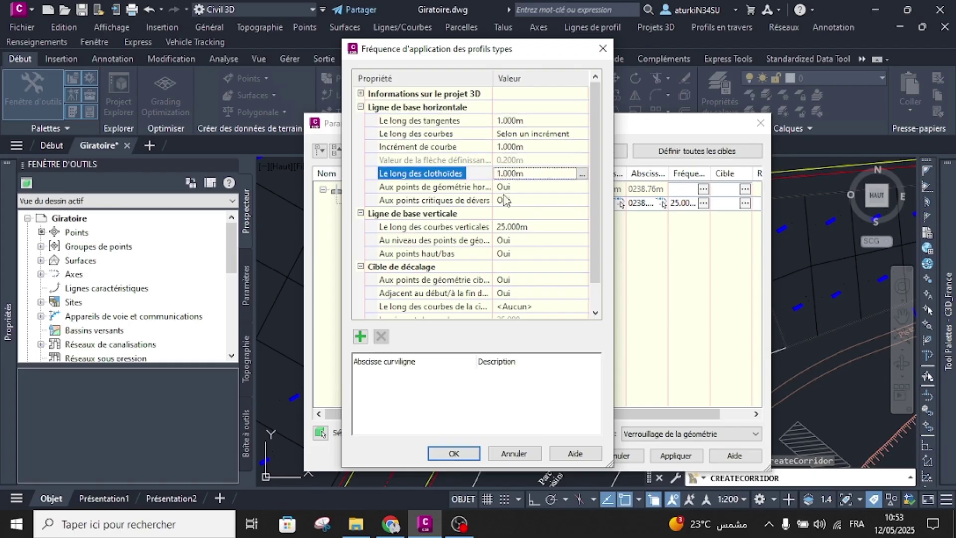
Set the region's frequency along vertical curves to 1 m, accept the parameters and rebuild the corridor.
click(509, 226)
text(1)
key(Return)
click(453, 453)
click(559, 456)
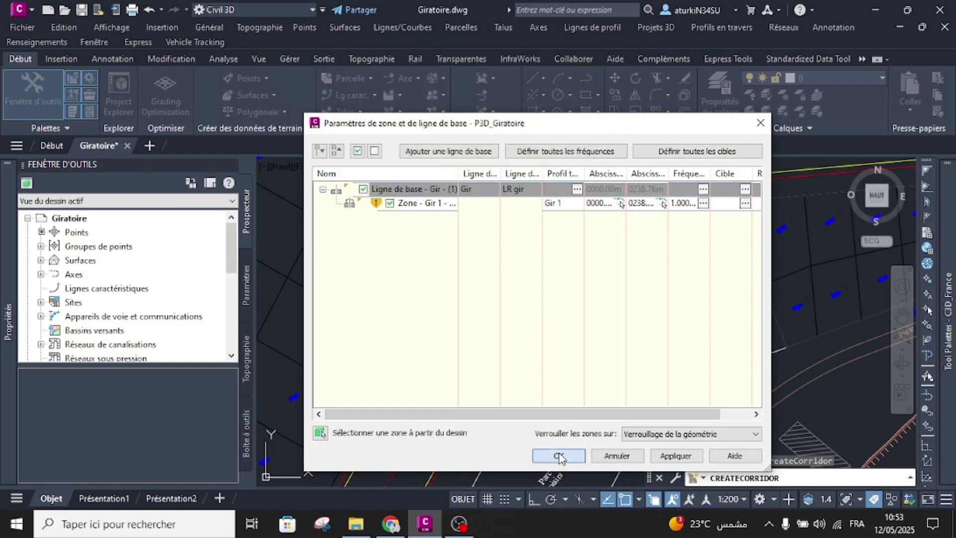
click(390, 222)
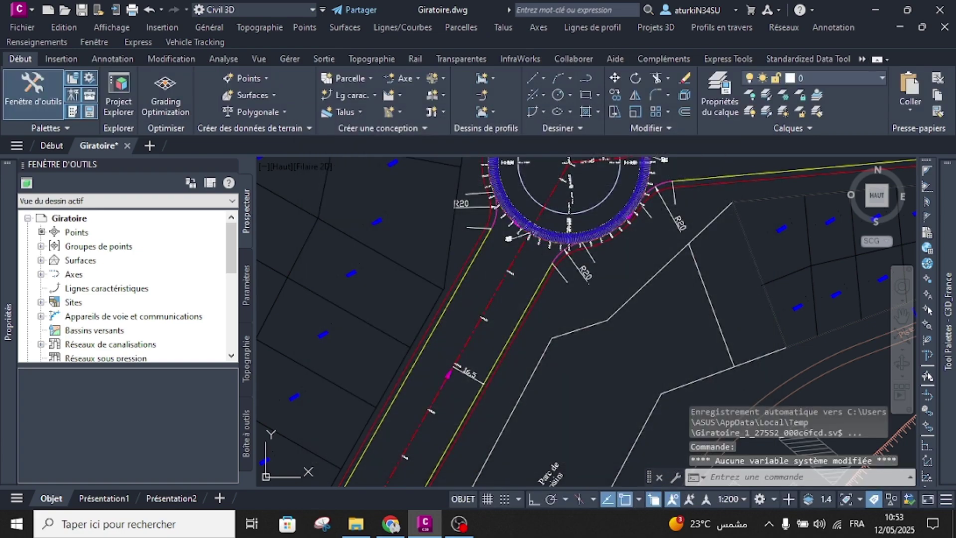
Inspect the new corridor around the roundabout, selecting it to check its sections along the ring.
middle_drag(551, 230, 518, 302)
scroll(554, 276, up, 2)
middle_drag(598, 215, 571, 302)
scroll(619, 270, up, 6)
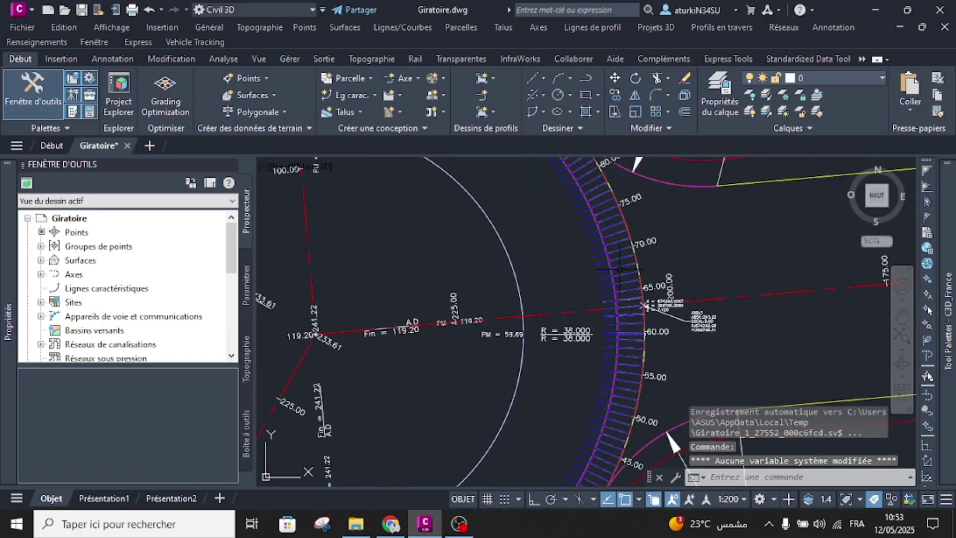
scroll(619, 268, up, 2)
scroll(618, 265, down, 2)
click(631, 238)
scroll(631, 236, down, 5)
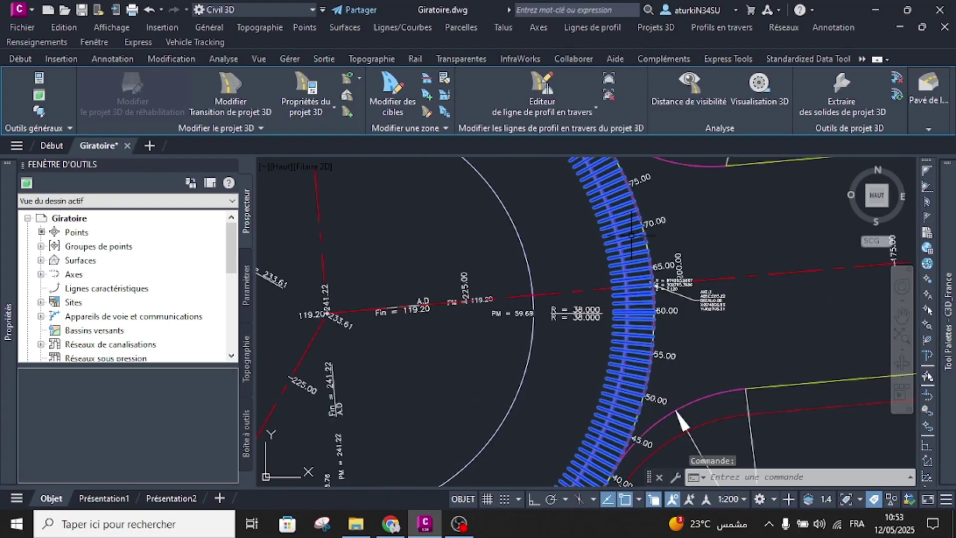
scroll(583, 263, up, 3)
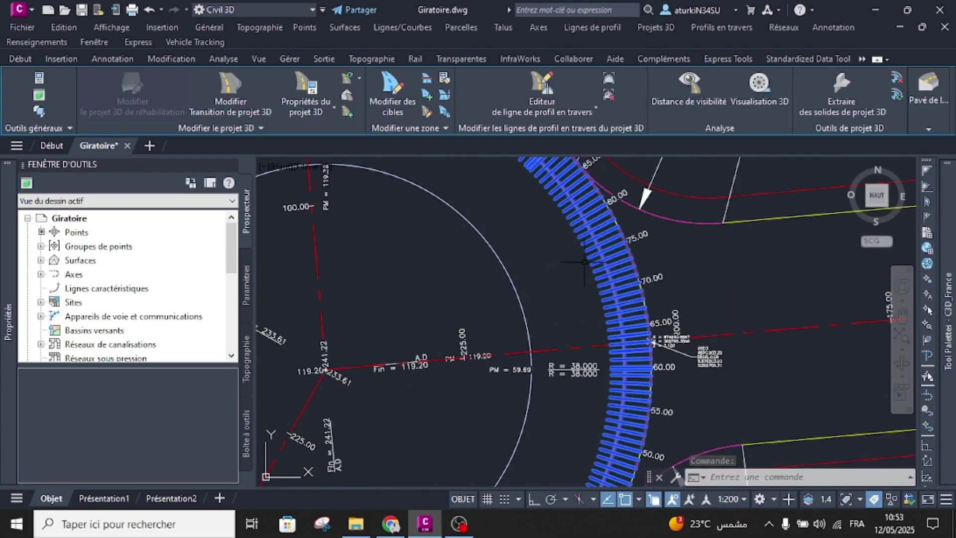
scroll(556, 273, down, 3)
scroll(542, 270, up, 2)
key(Escape)
scroll(535, 268, up, 4)
click(528, 260)
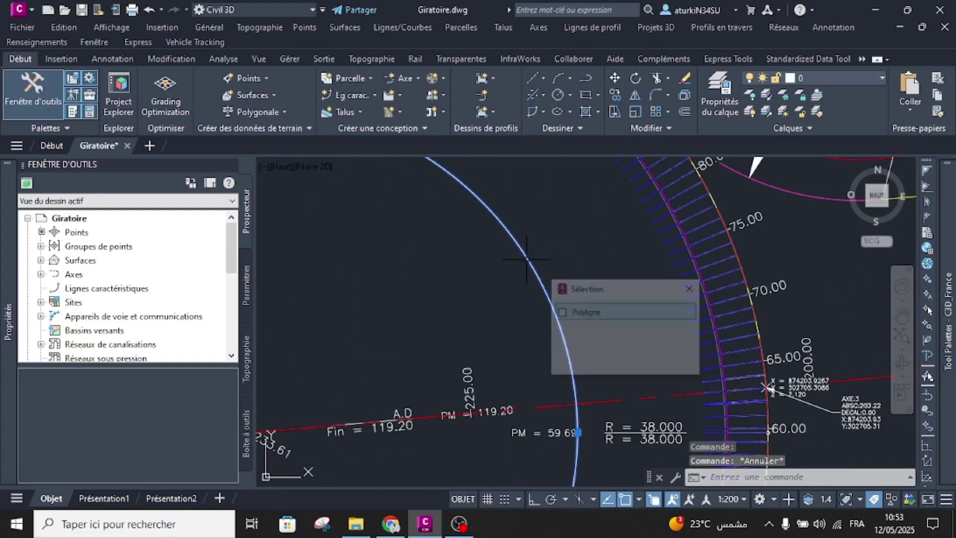
text(dc)
key(Return)
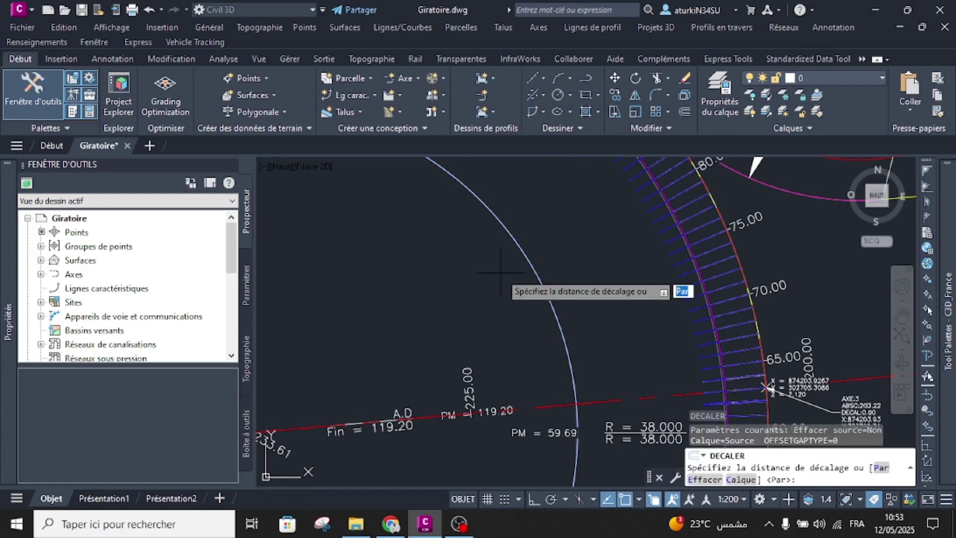
text(2)
key(Return)
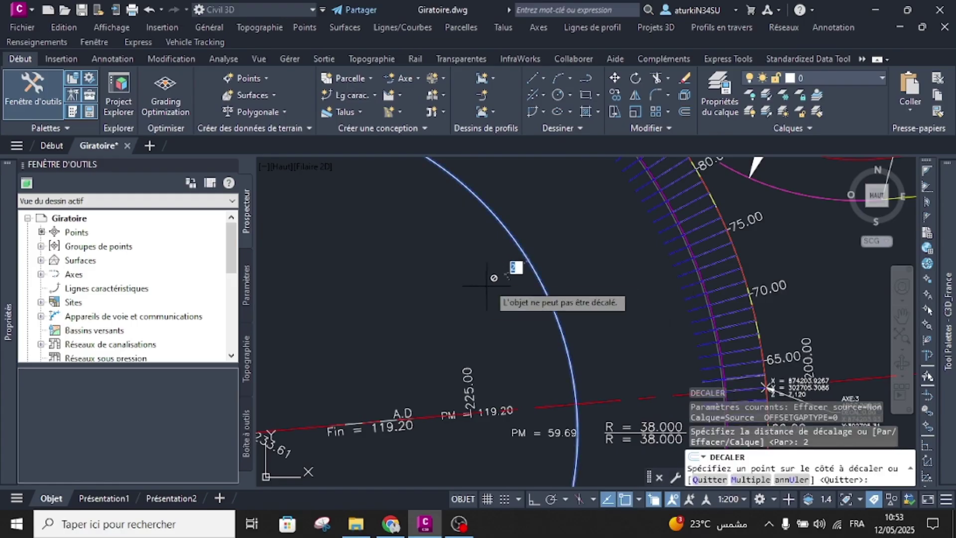
scroll(503, 271, down, 3)
key(Escape)
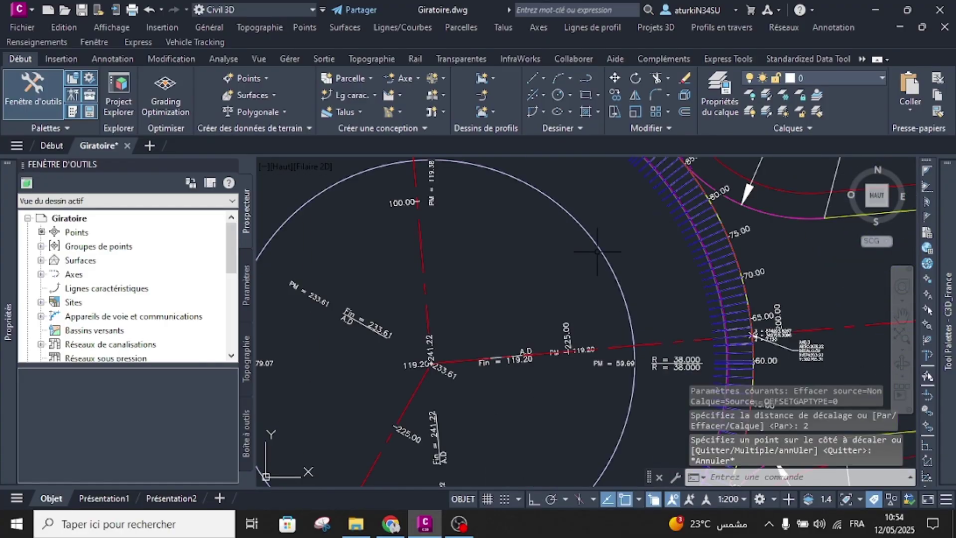
scroll(583, 255, up, 2)
text(co)
key(Return)
click(588, 257)
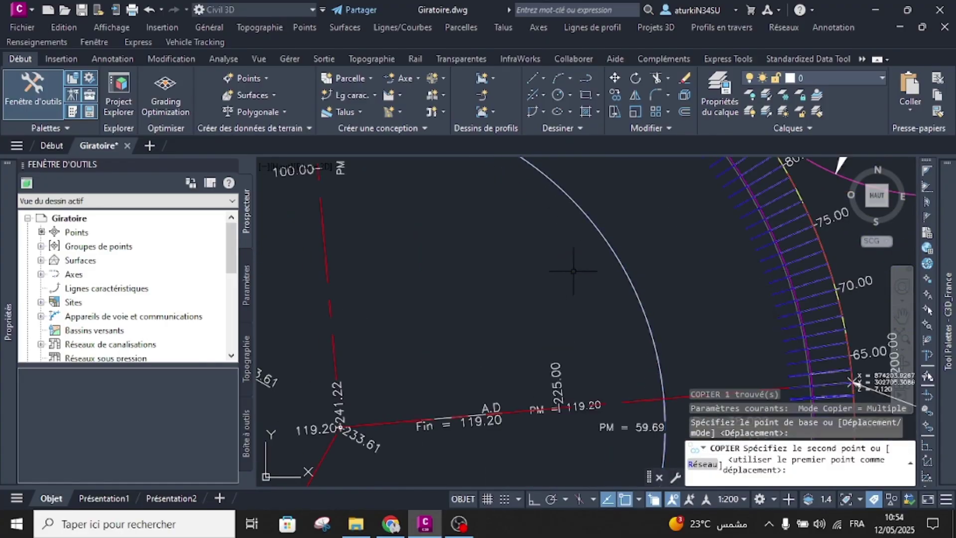
key(Escape)
Check the geometry properties of the overlapping inner polyline and circle on the Giratoire layer.
click(604, 240)
scroll(604, 239, down, 4)
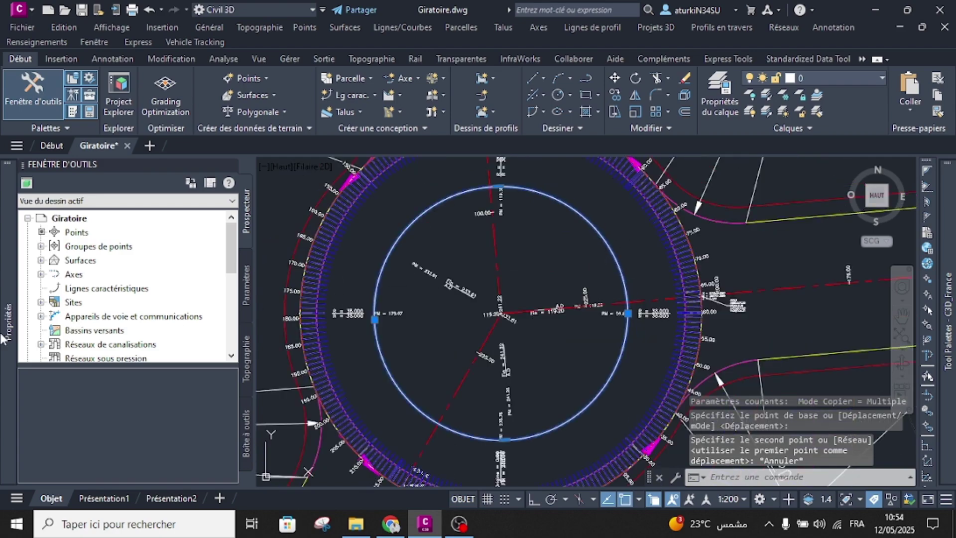
mouse_move(4, 340)
scroll(94, 339, down, 3)
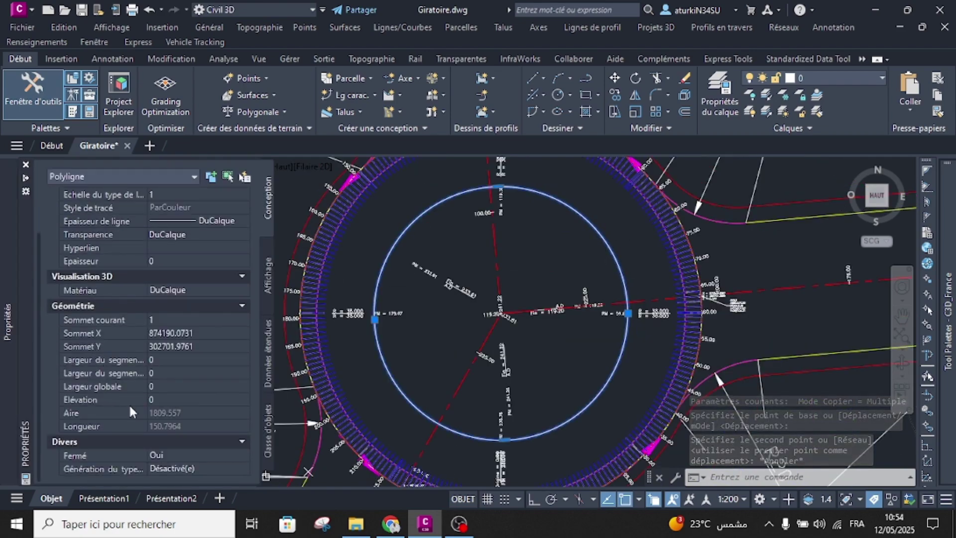
key(Escape)
key(Escape)
click(602, 233)
click(656, 302)
mouse_move(5, 338)
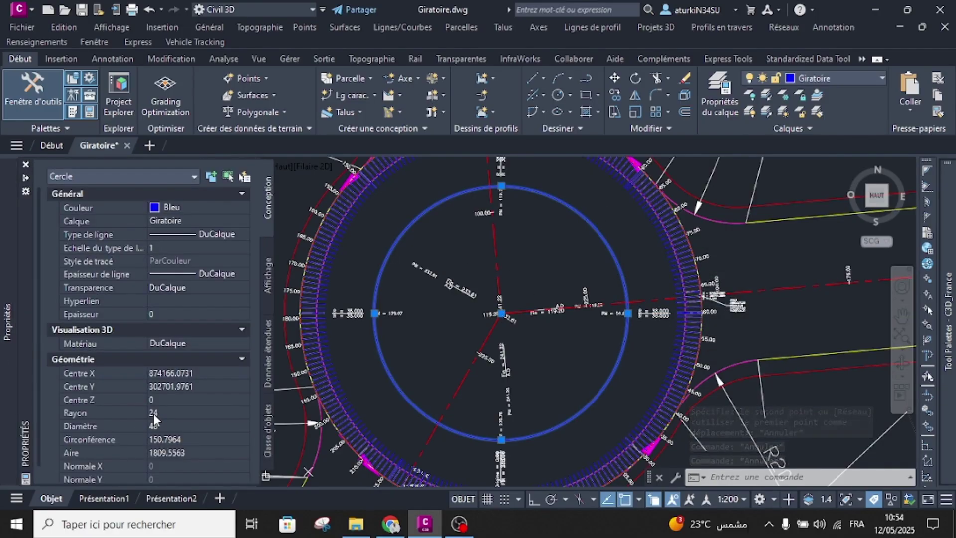
click(568, 262)
key(Escape)
Draw a circle centred on the roundabout's centre point, slightly inside the existing inner circle.
text(c)
key(Return)
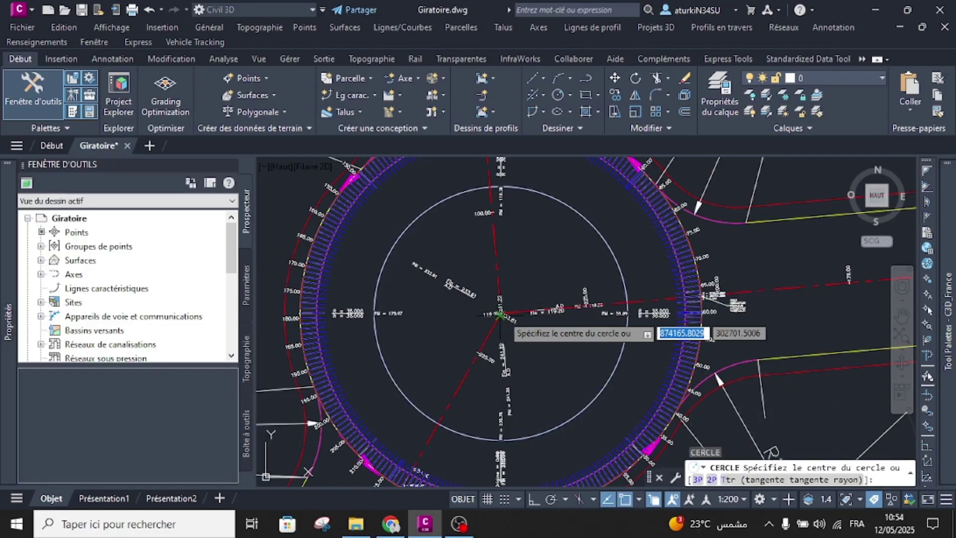
scroll(501, 316, up, 2)
scroll(559, 281, down, 2)
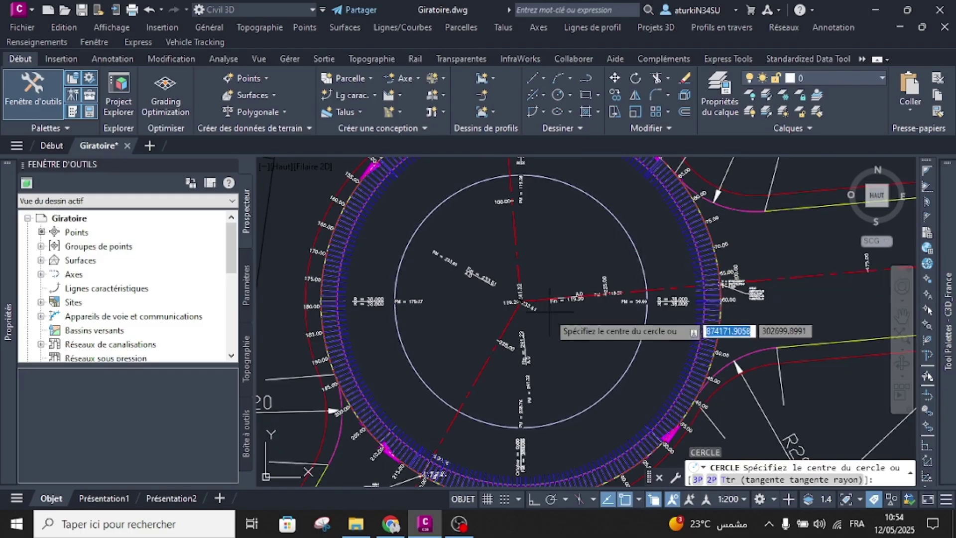
scroll(479, 276, up, 6)
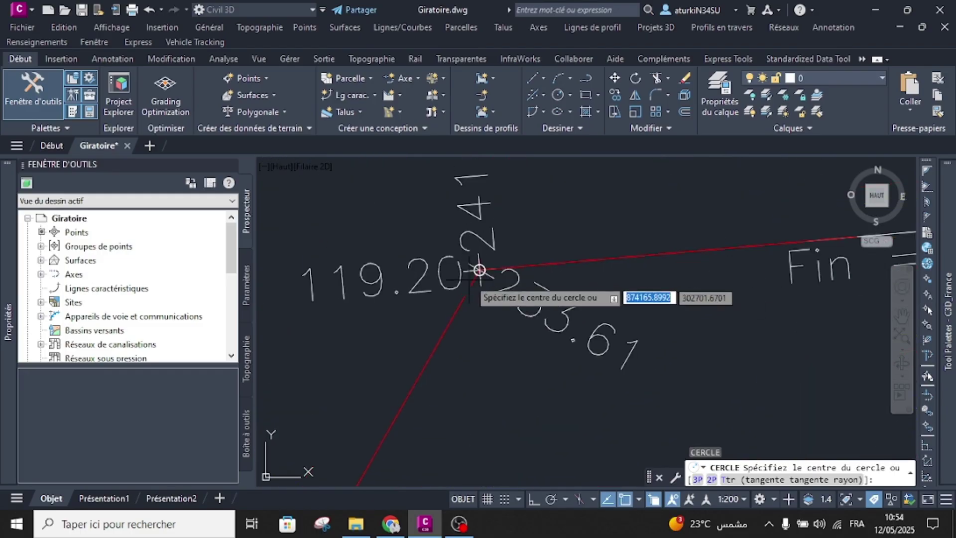
click(479, 269)
scroll(479, 271, down, 5)
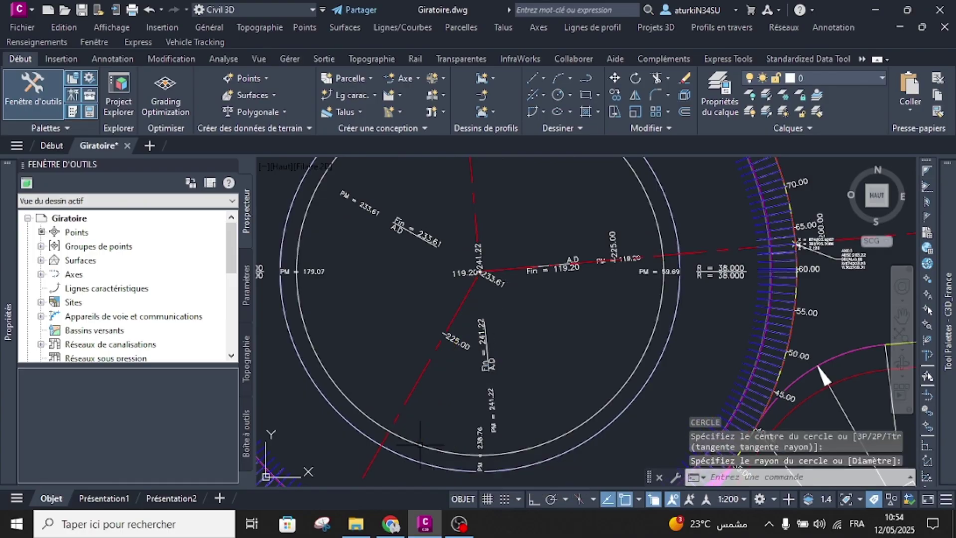
key(Escape)
Select the new innermost circle and examine it against the surrounding ring.
scroll(450, 379, down, 4)
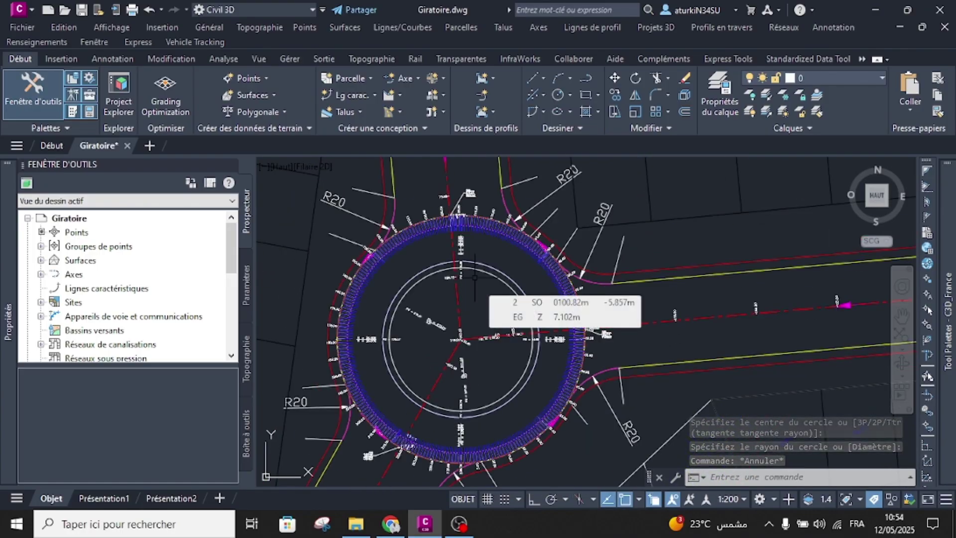
scroll(474, 277, up, 5)
click(486, 264)
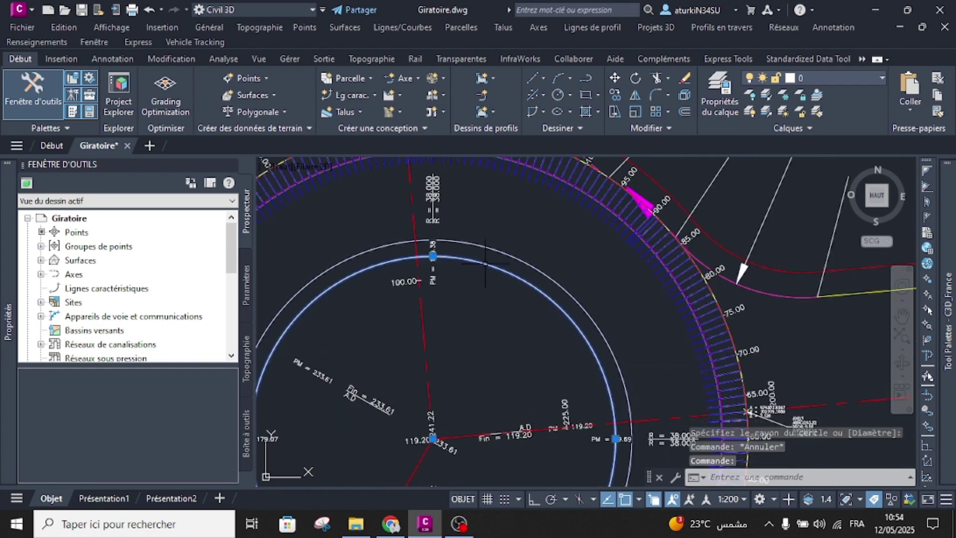
scroll(485, 264, down, 2)
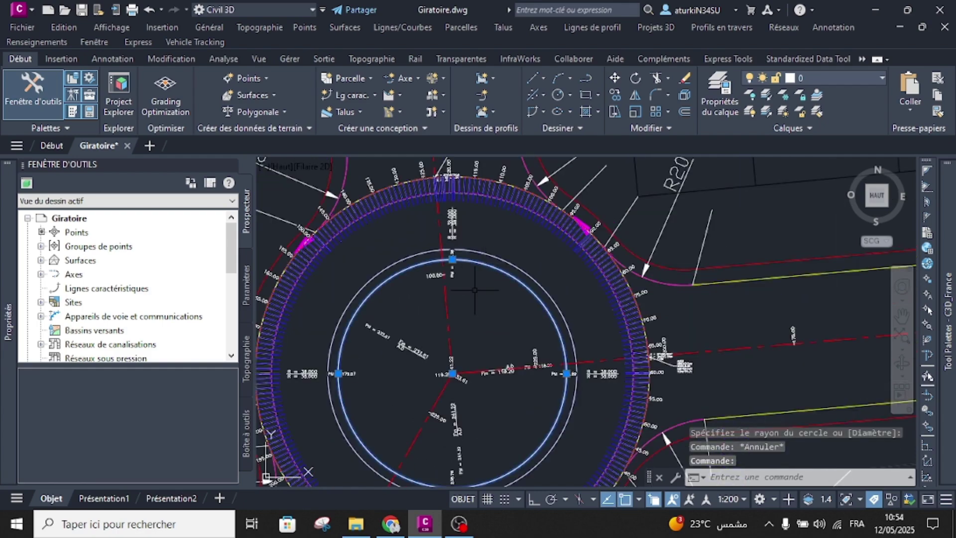
key(Escape)
click(491, 265)
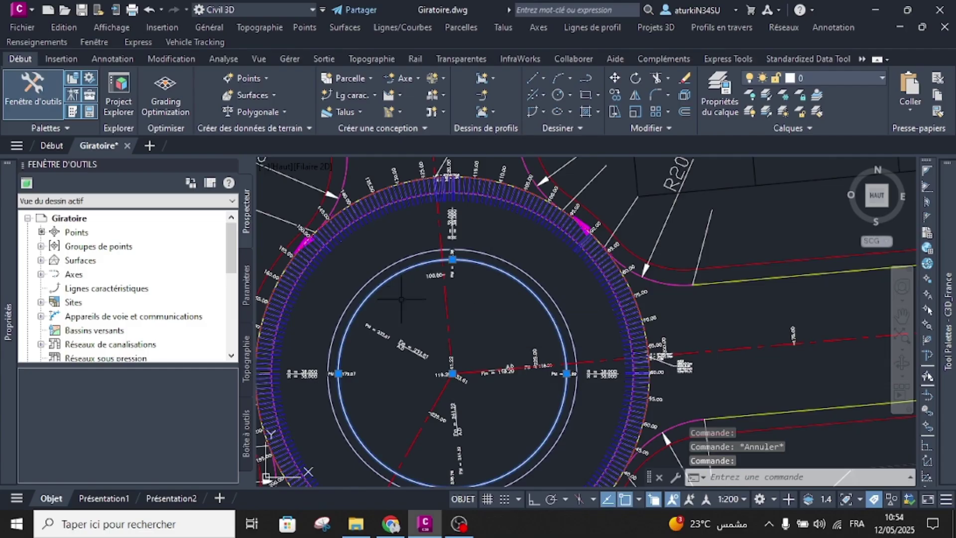
mouse_move(4, 340)
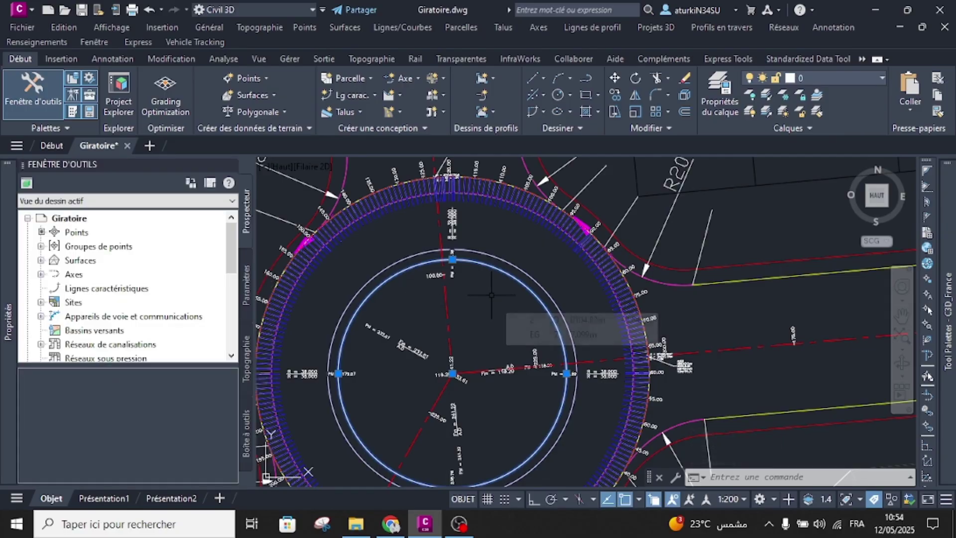
key(Escape)
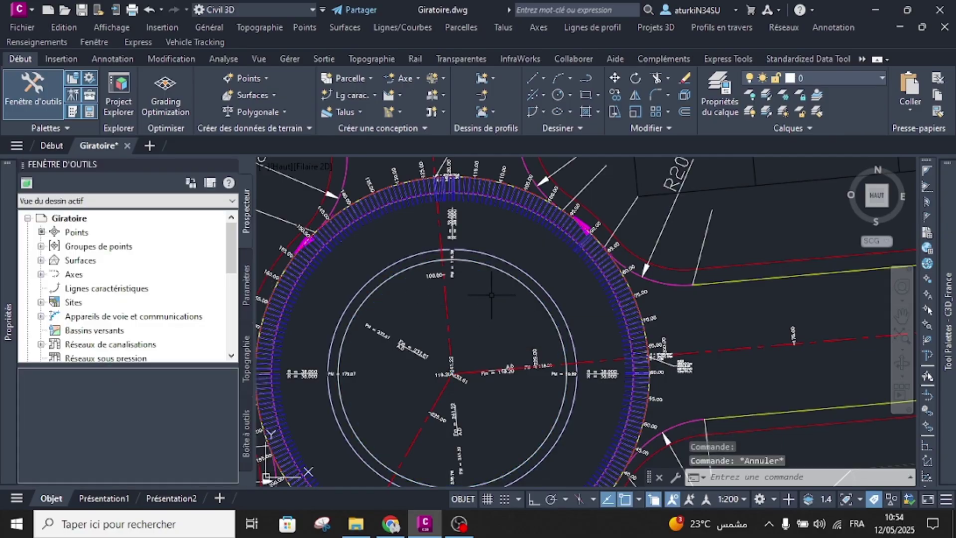
key(Return)
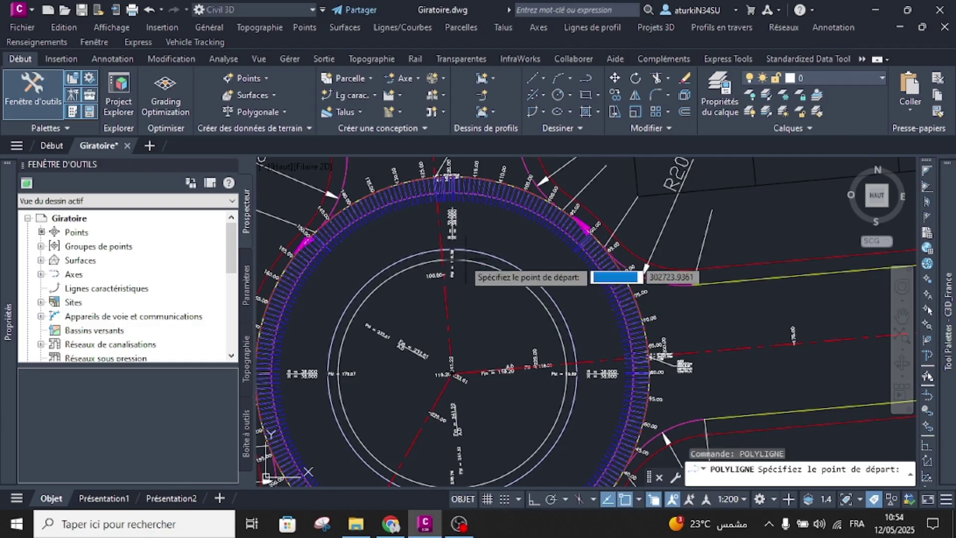
key(Escape)
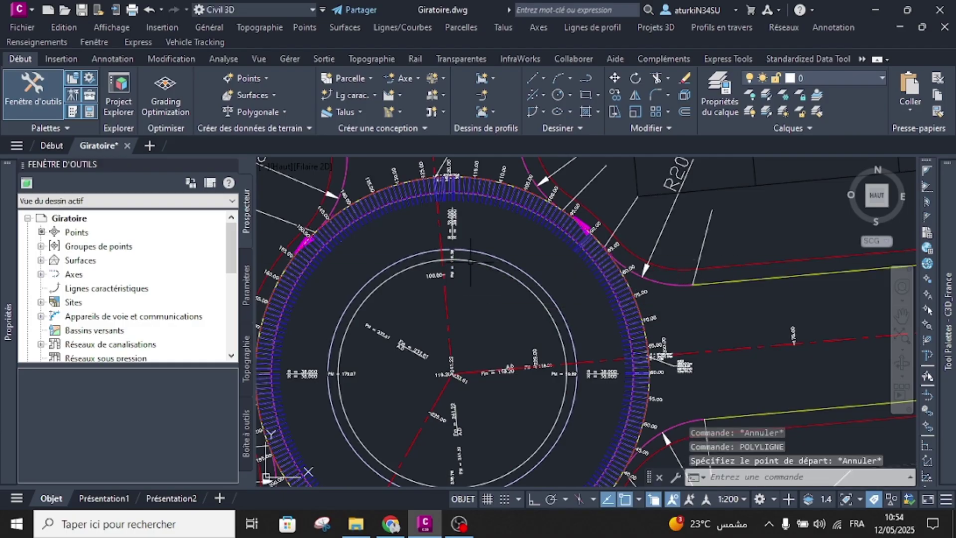
click(469, 261)
text(d)
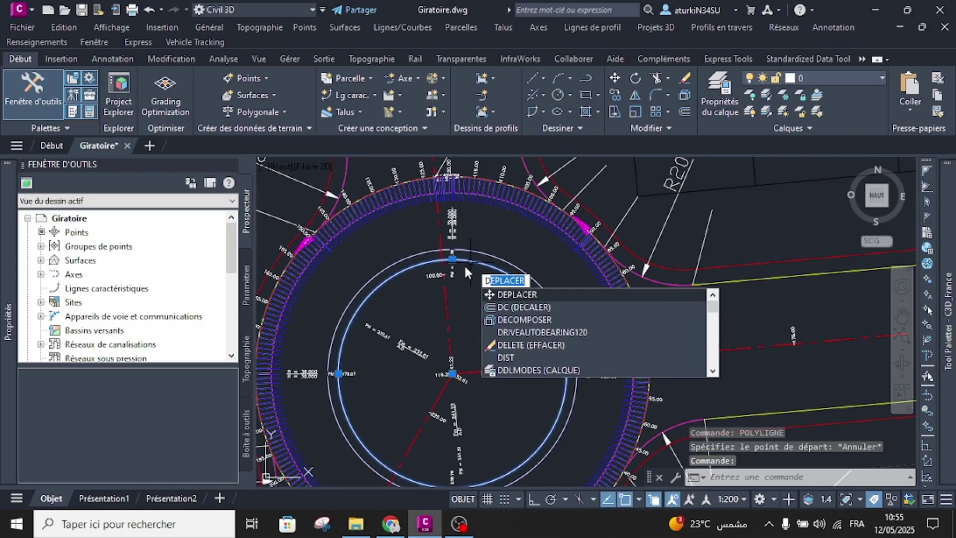
key(Escape)
Copy the new innermost circle with ortho on to the empty area west of the site plan.
key(Return)
click(475, 262)
key(Return)
click(485, 282)
scroll(495, 303, down, 6)
middle_drag(394, 287, 667, 270)
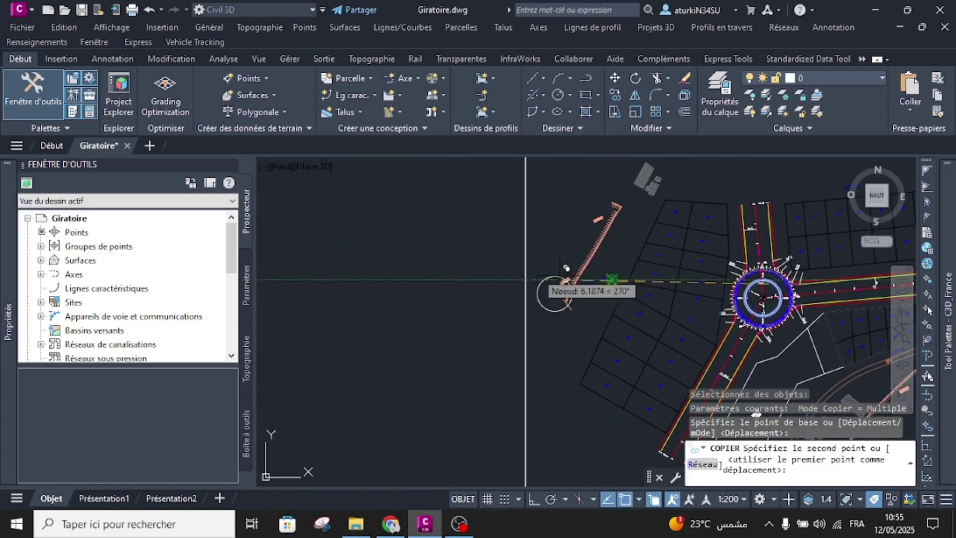
key(F8)
click(443, 286)
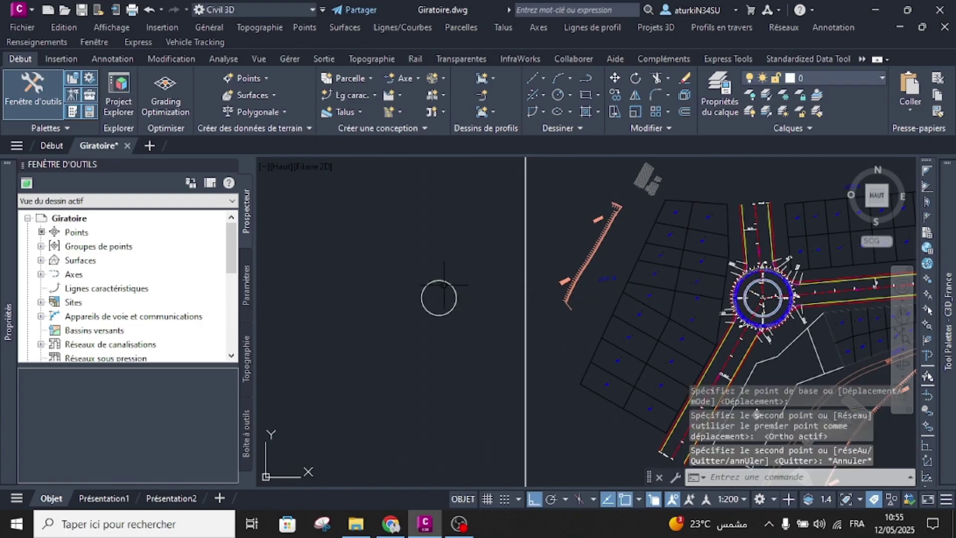
scroll(441, 288, up, 4)
key(Escape)
Draw a closed polyline through the four quadrant points of the copied circle.
text(pol)
key(Return)
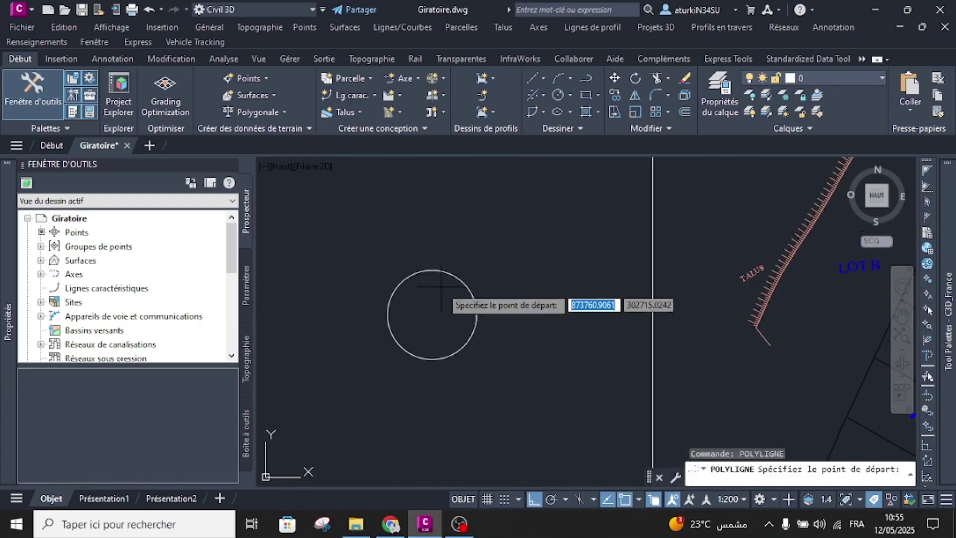
scroll(436, 277, up, 3)
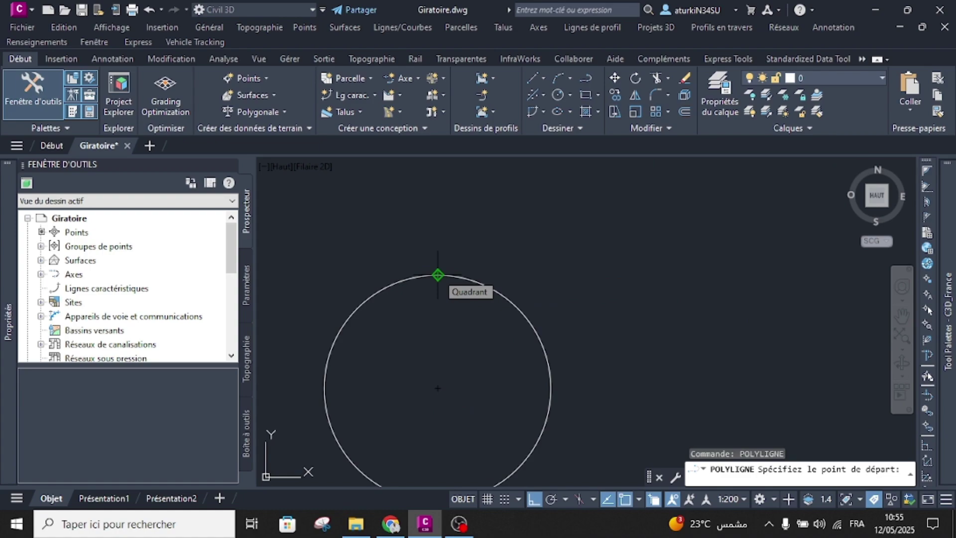
click(437, 275)
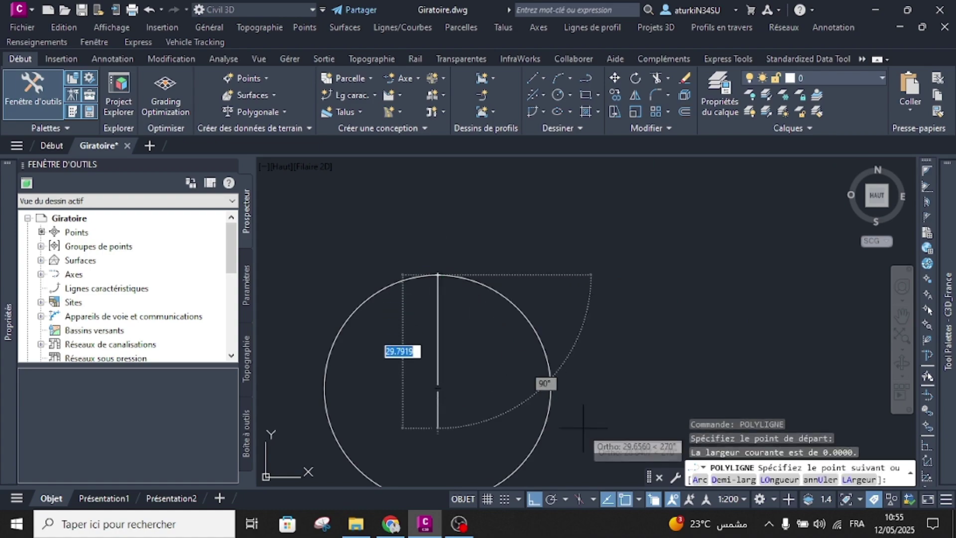
click(551, 387)
middle_drag(471, 436, 493, 298)
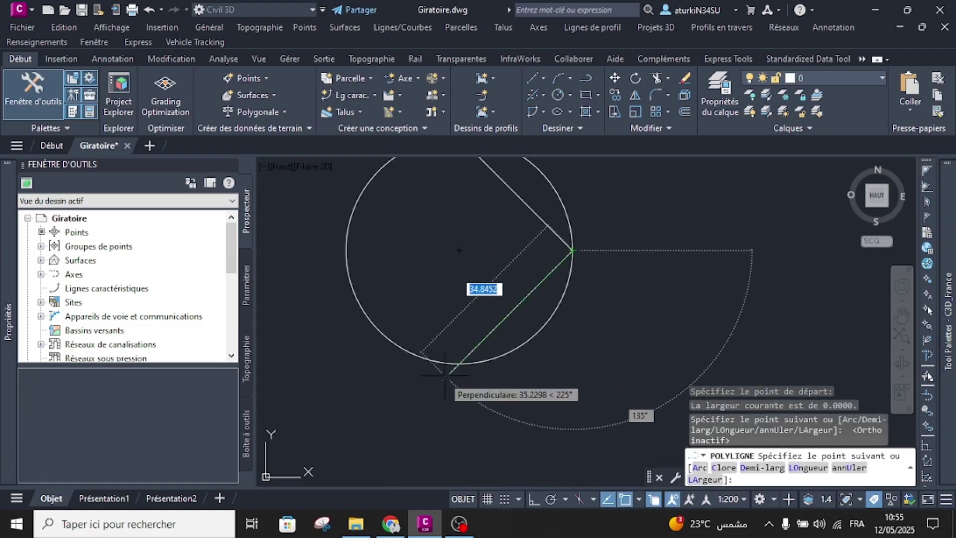
click(458, 364)
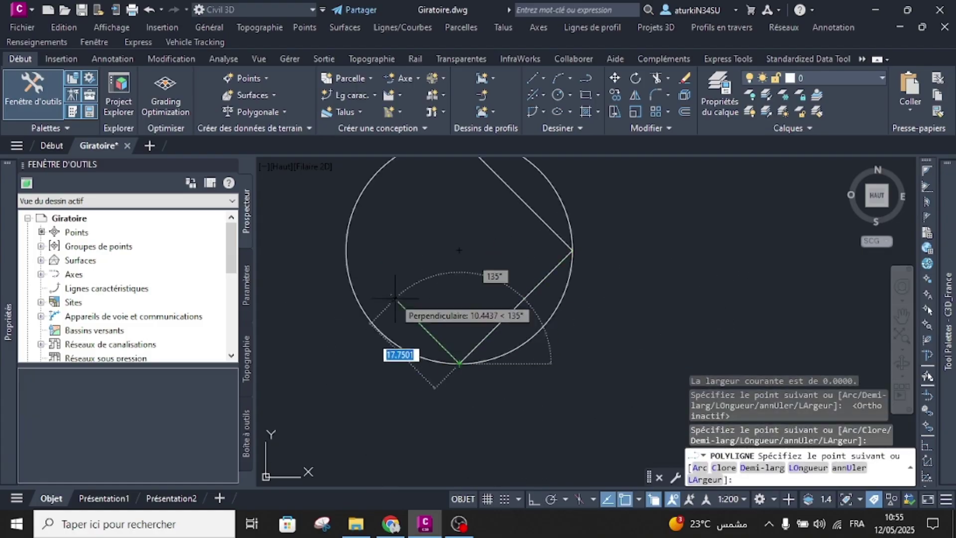
click(345, 250)
text(c)
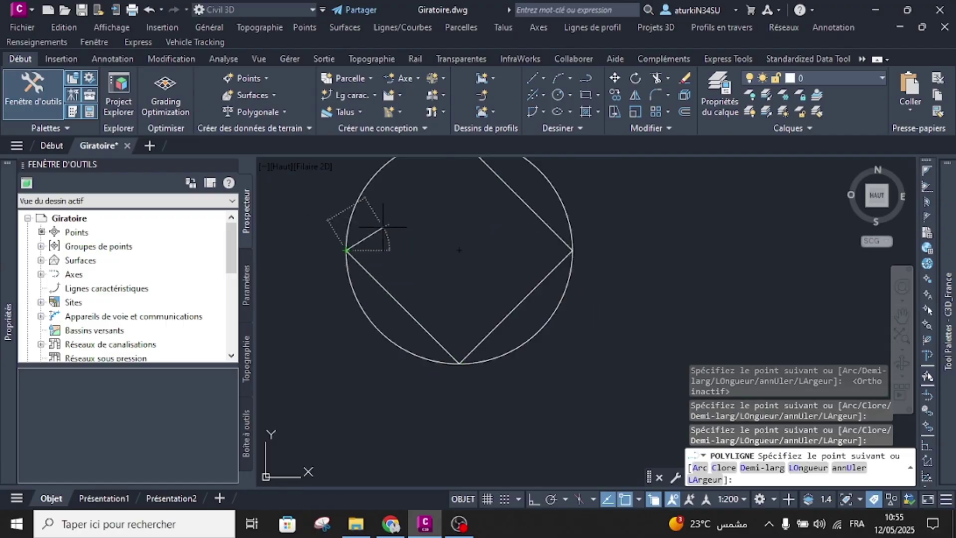
key(Return)
middle_drag(404, 221, 408, 279)
key(Escape)
Convert the polyline's two upper segments to arcs with their midpoints on the circle.
click(411, 249)
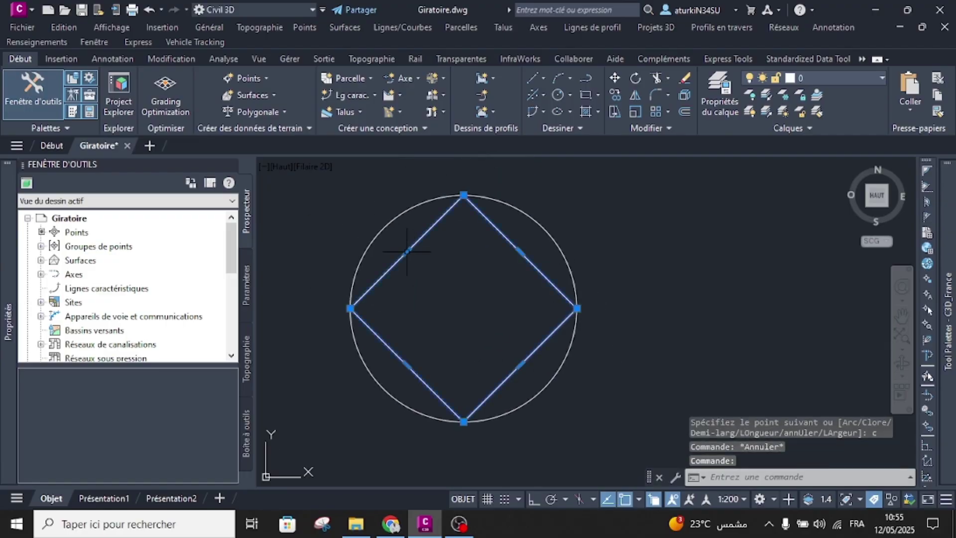
mouse_move(406, 251)
click(446, 305)
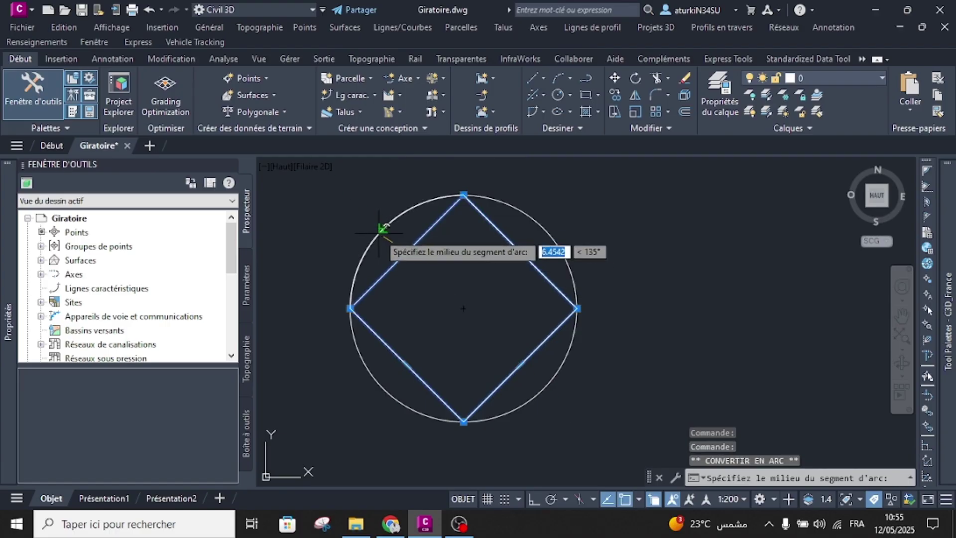
click(383, 227)
mouse_move(521, 253)
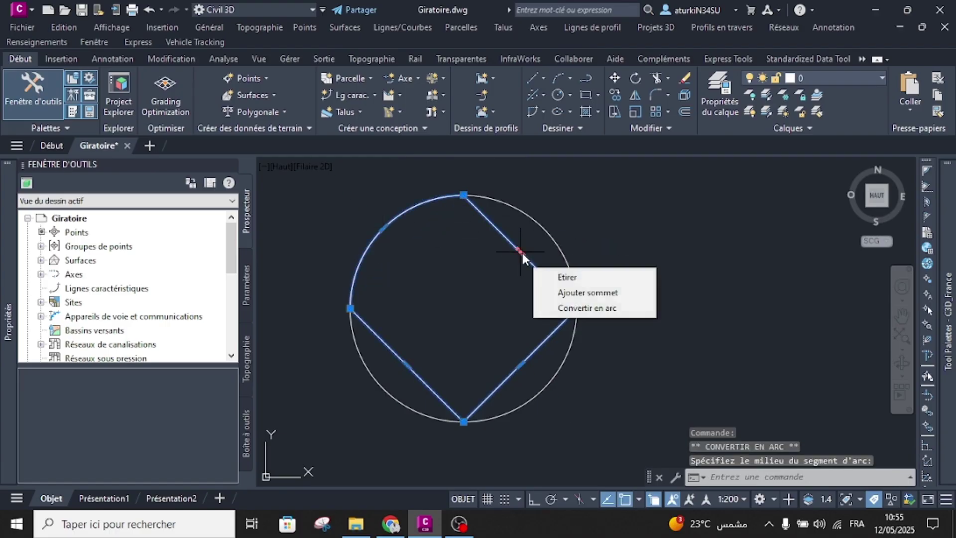
click(563, 308)
click(542, 230)
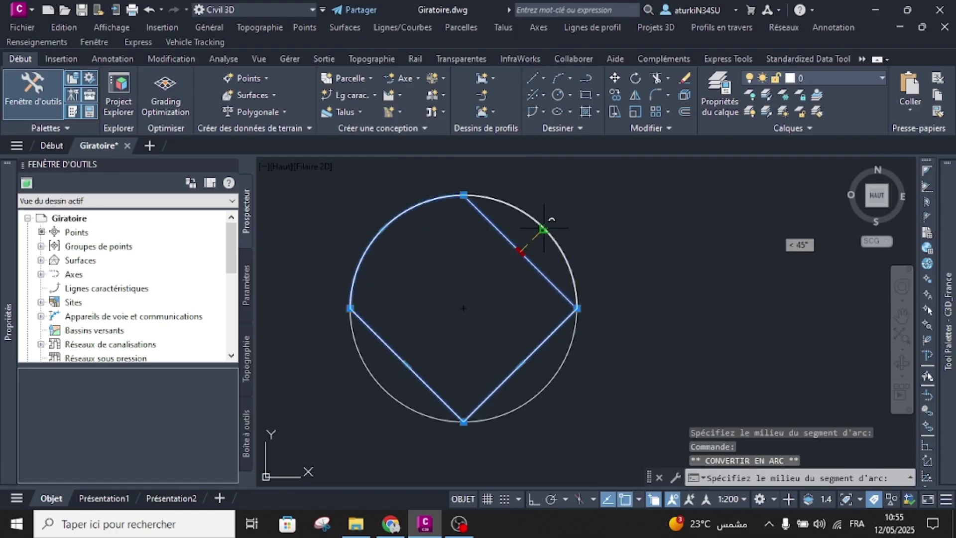
Convert the polyline's two lower segments to arcs with their midpoints on the circle.
mouse_move(522, 361)
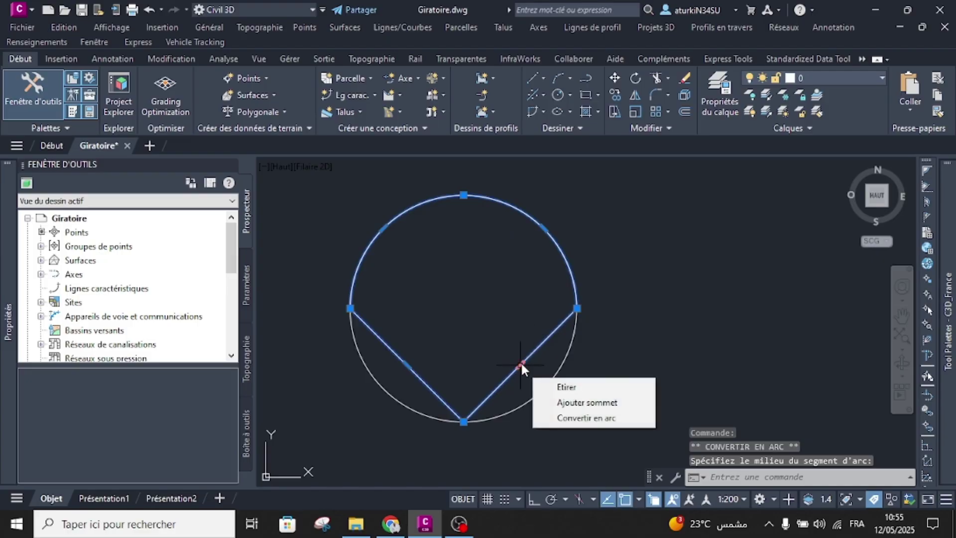
click(565, 420)
click(543, 387)
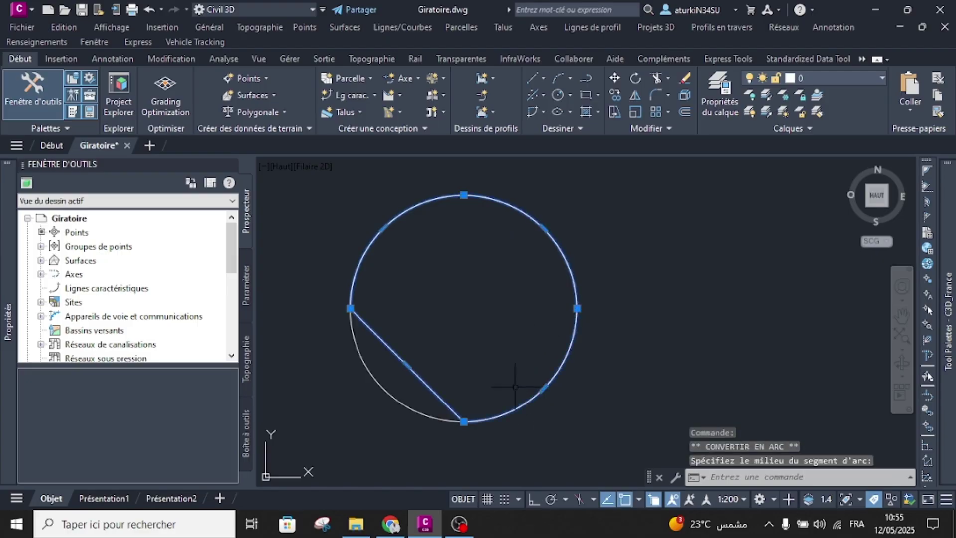
mouse_move(405, 366)
click(458, 420)
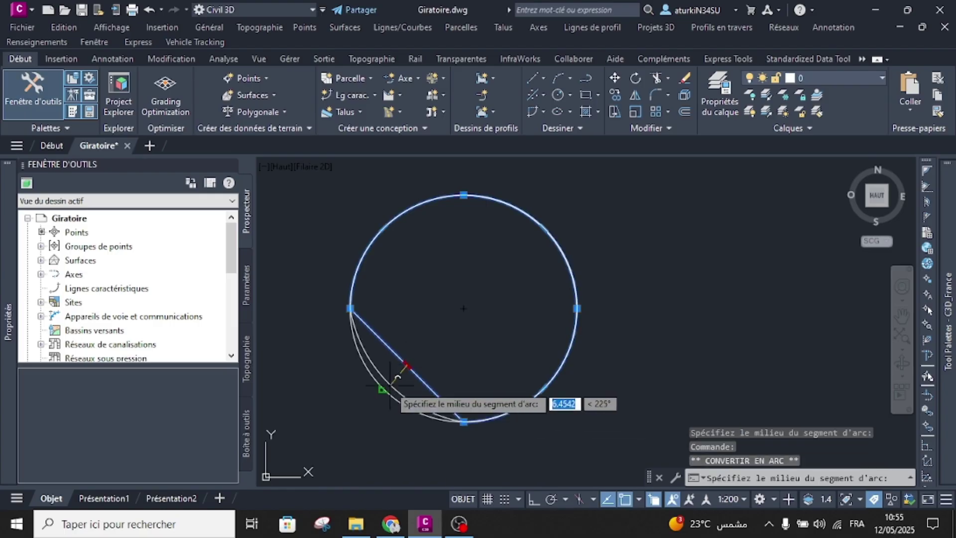
click(383, 387)
key(Escape)
Copy the arc polyline from its top quadrant point onto the top quadrant of the innermost circle in the central island.
click(548, 219)
scroll(548, 219, down, 2)
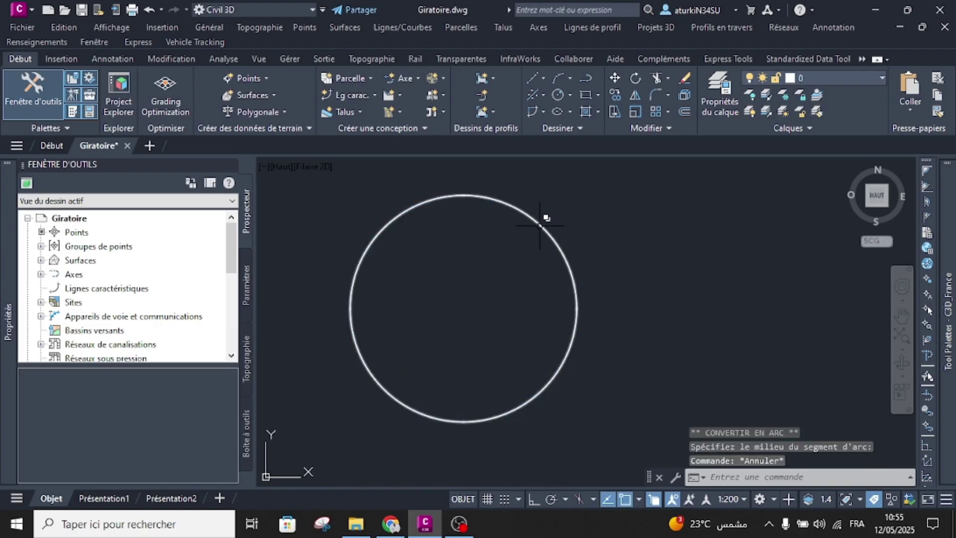
text(cp)
key(Return)
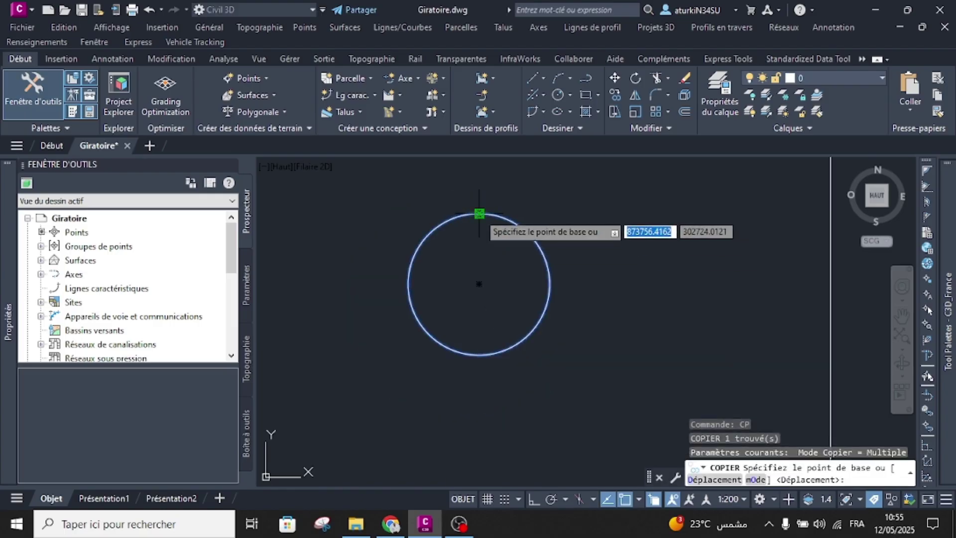
click(479, 214)
scroll(416, 273, down, 8)
scroll(421, 276, up, 8)
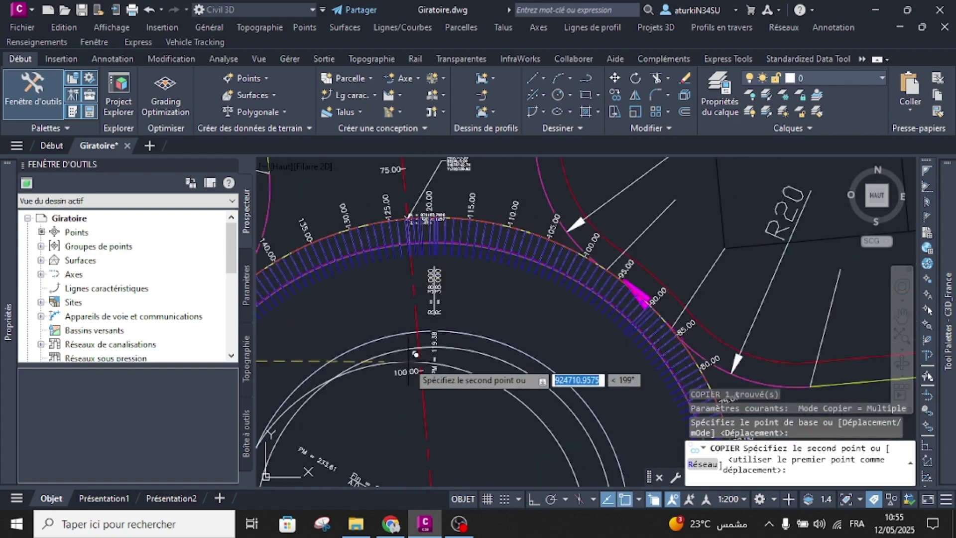
scroll(431, 345, up, 2)
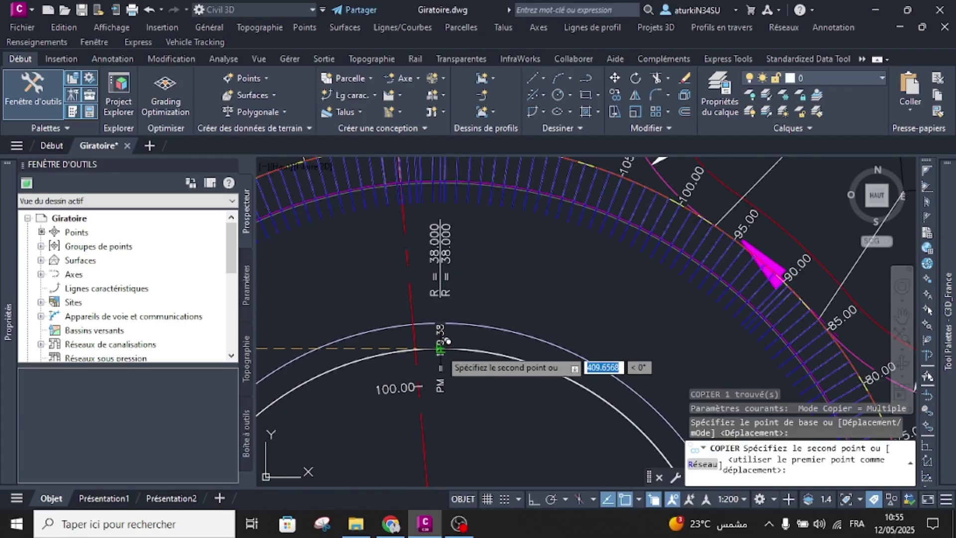
click(447, 341)
key(Escape)
Erase the original innermost circle that lies beneath the copied polyline in the central island.
scroll(518, 266, down, 8)
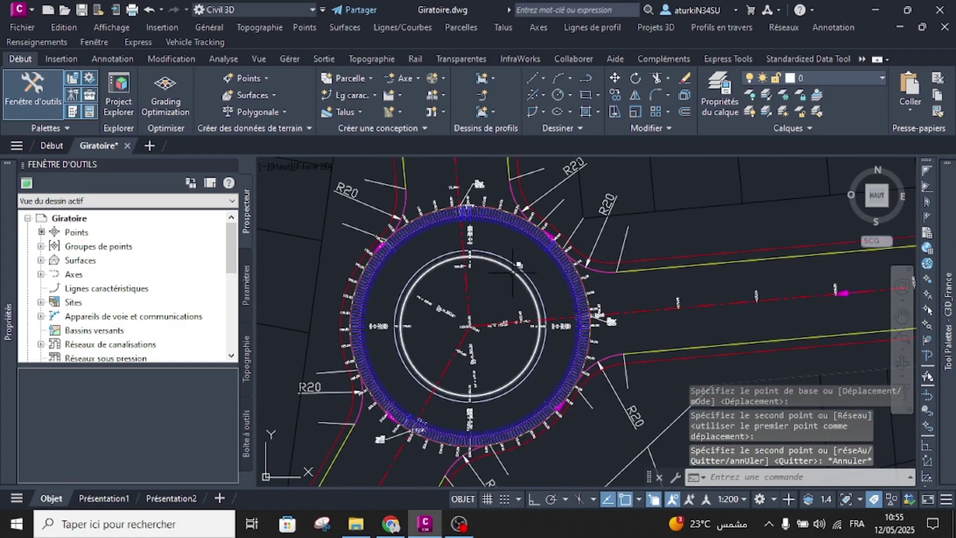
scroll(513, 271, up, 4)
click(540, 284)
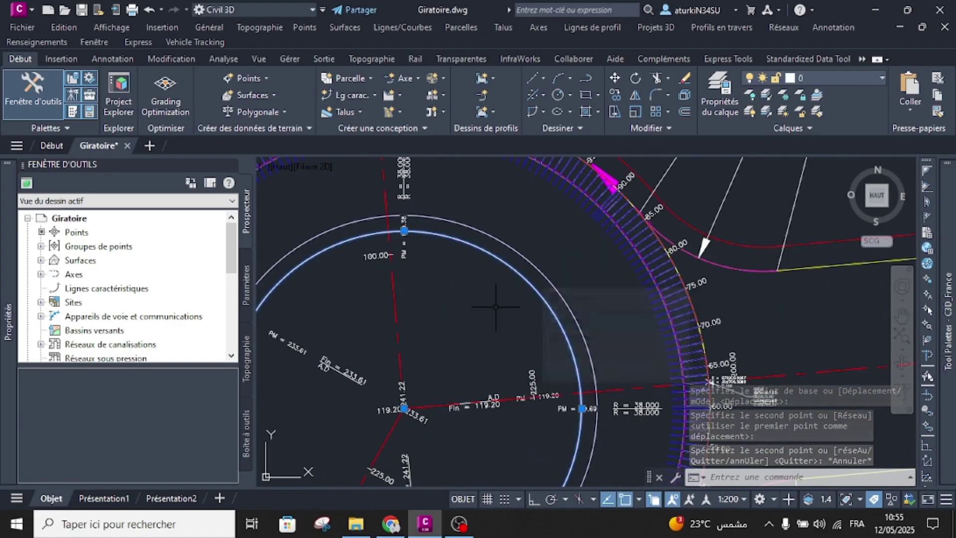
key(Delete)
Erase the leftover construction circle and polyline in the empty area west of the site plan.
scroll(500, 301, down, 10)
middle_drag(400, 290, 453, 280)
scroll(453, 279, up, 4)
key(Escape)
click(425, 260)
click(390, 318)
key(Delete)
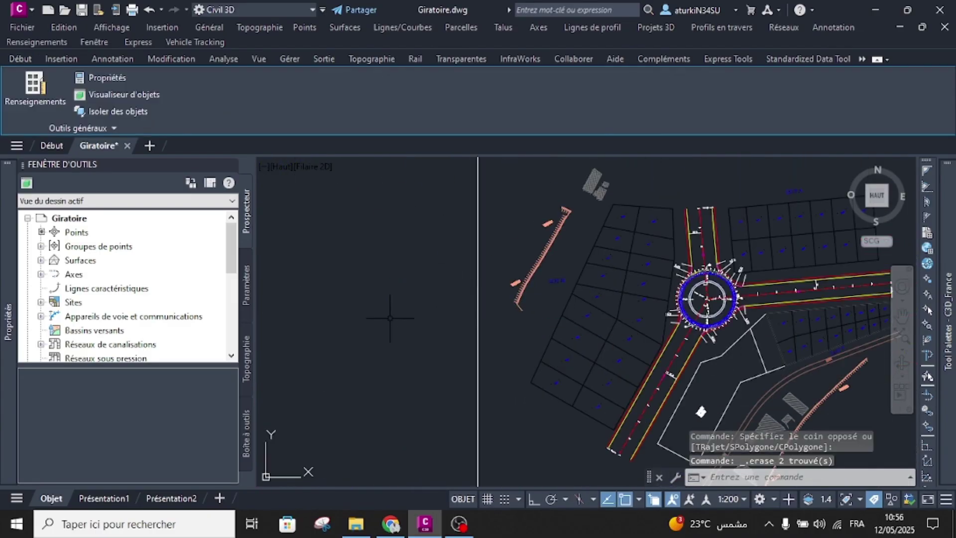
Open the target mapping of region Zone - Gir 1 - (1) in the P3D_Giratoire corridor.
scroll(390, 318, down, 2)
scroll(570, 301, up, 8)
middle_drag(610, 286, 513, 291)
scroll(537, 261, up, 2)
key(Escape)
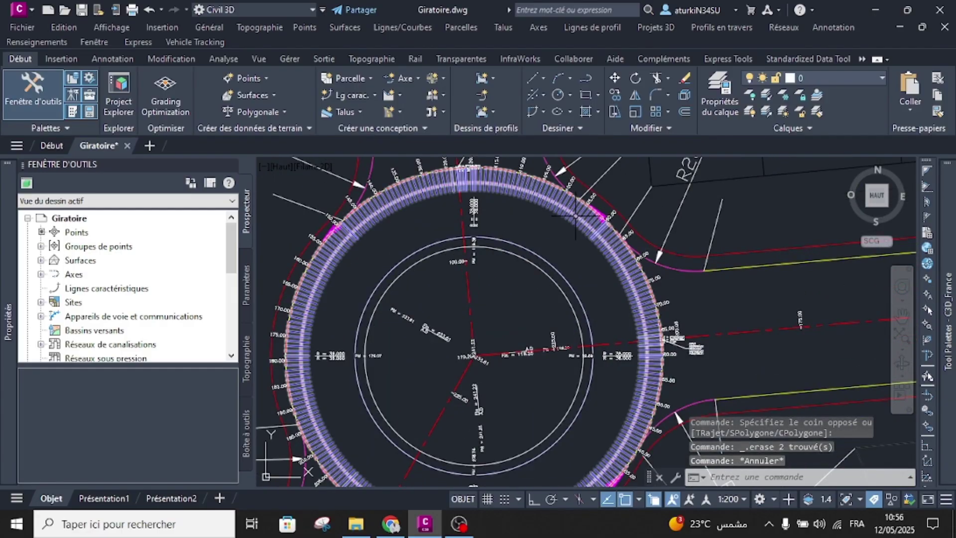
click(575, 217)
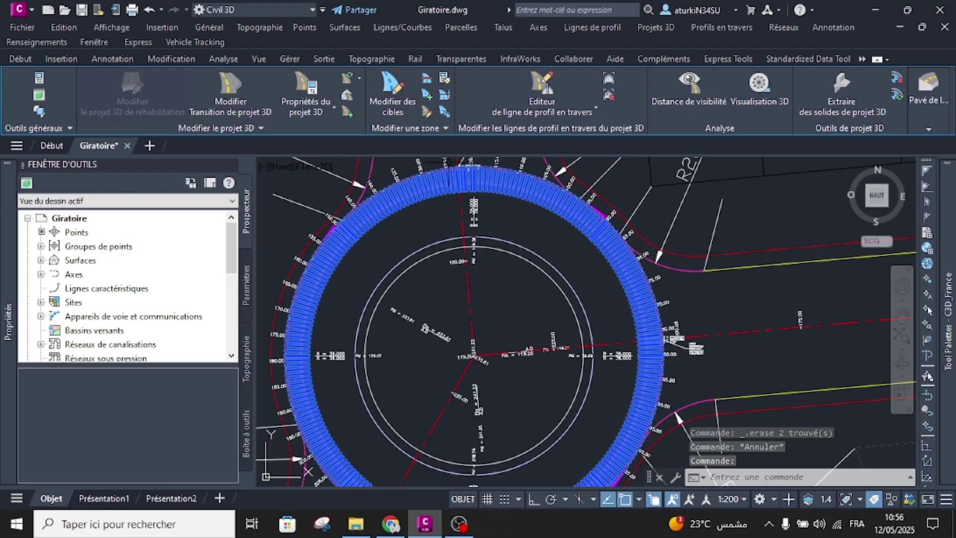
click(394, 94)
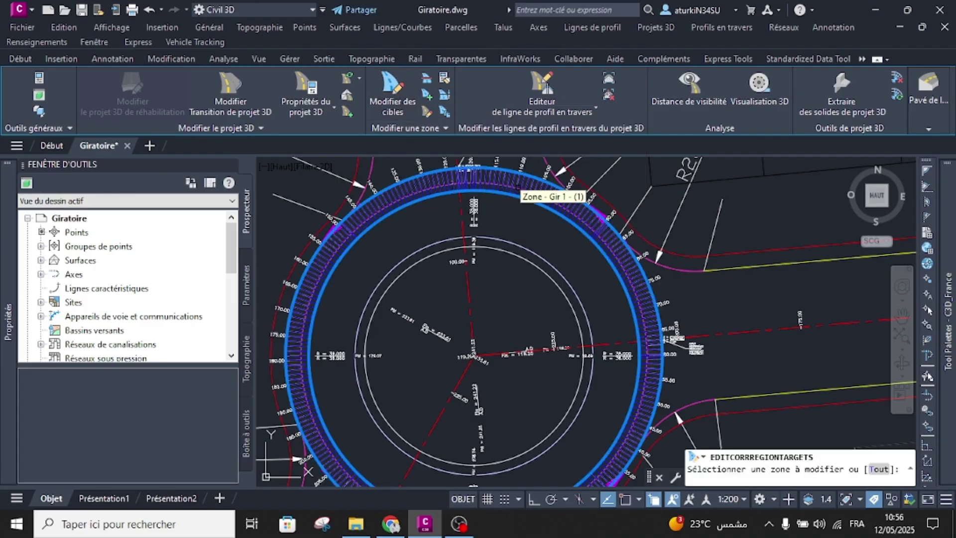
click(518, 188)
right_click(518, 188)
click(535, 197)
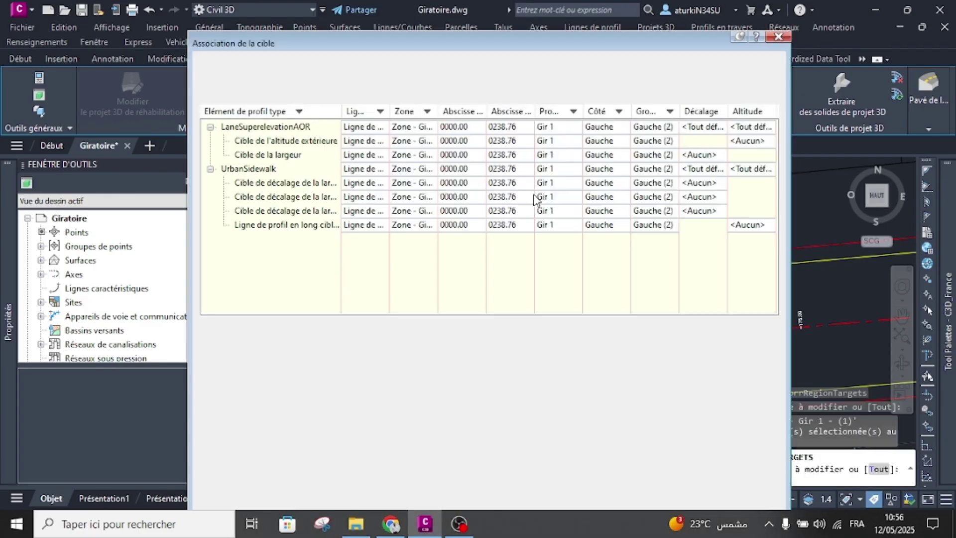
Set all UrbanSidewalk offset targets to the inner polyline of the central island, picked in the drawing.
click(258, 172)
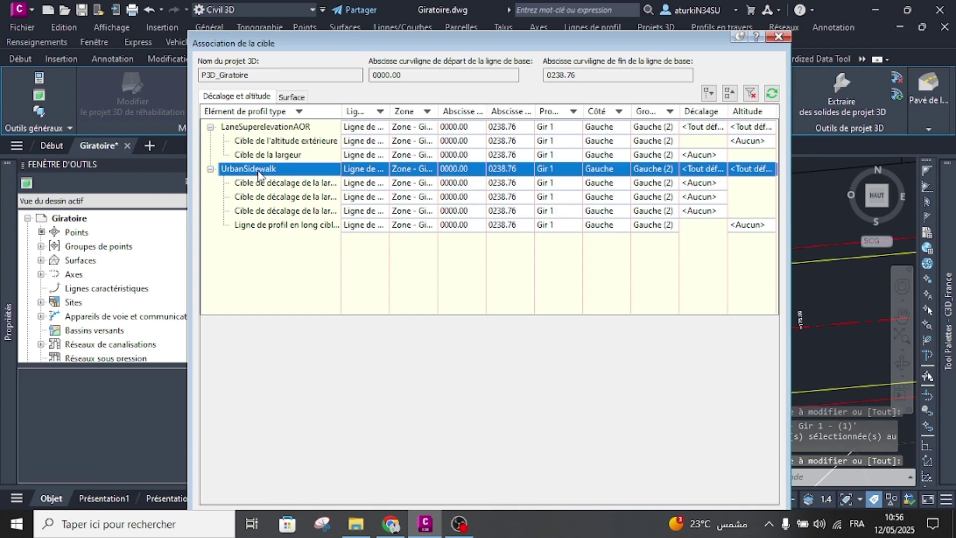
click(703, 172)
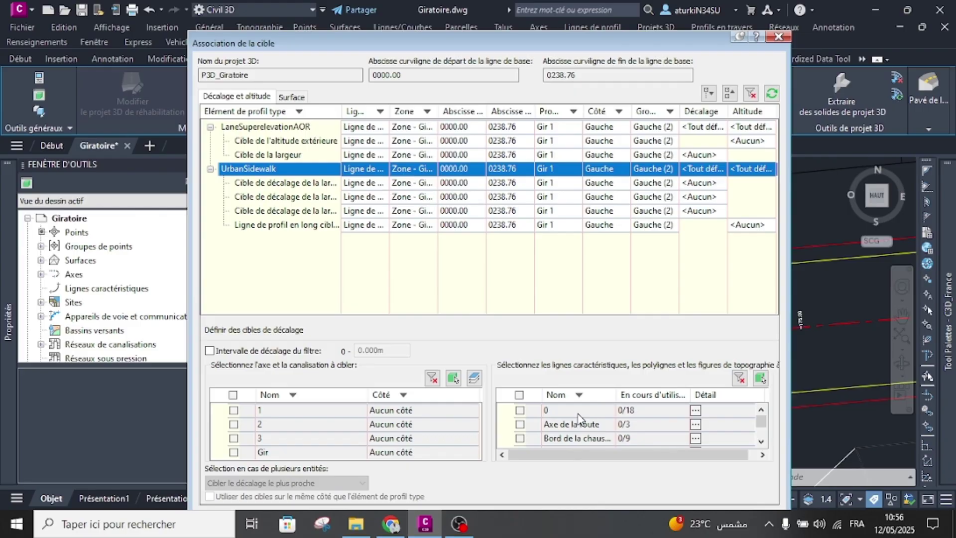
click(760, 378)
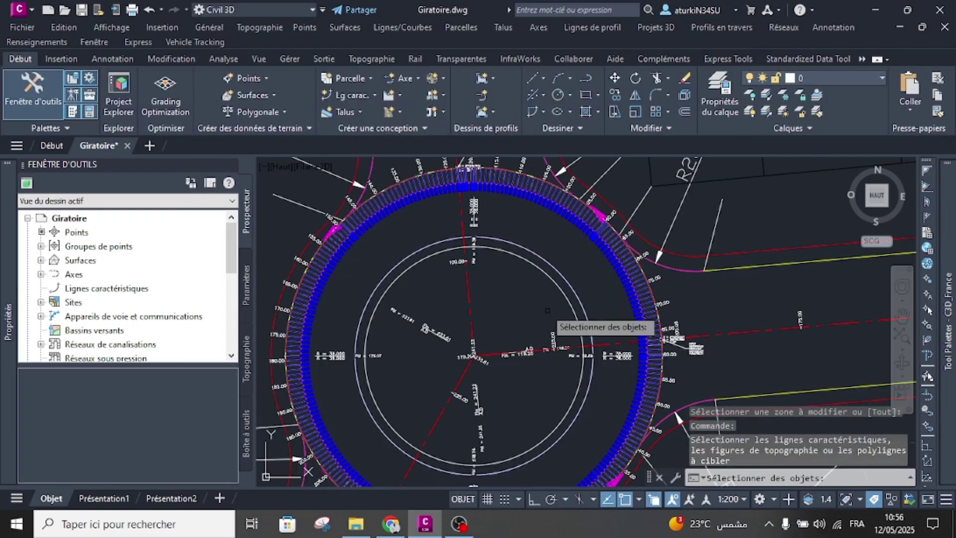
click(557, 284)
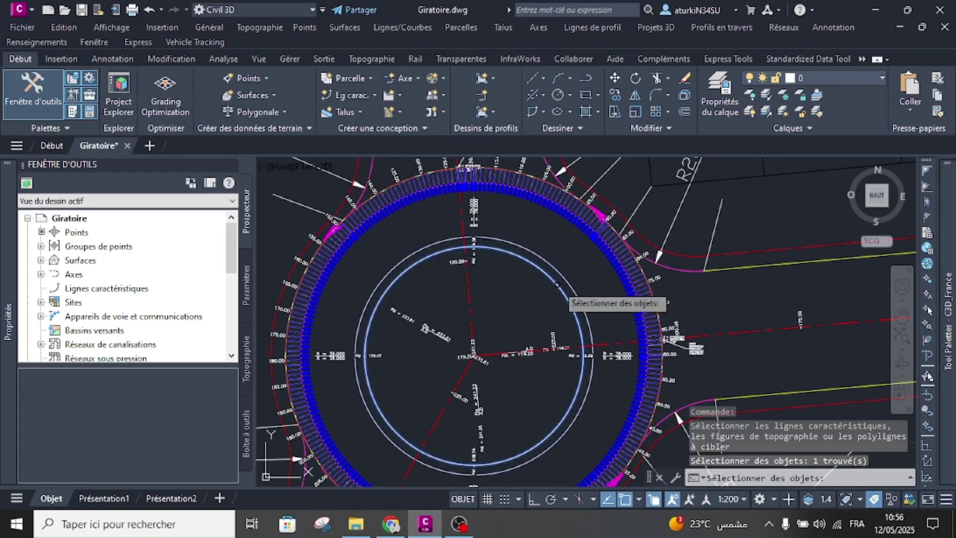
key(Return)
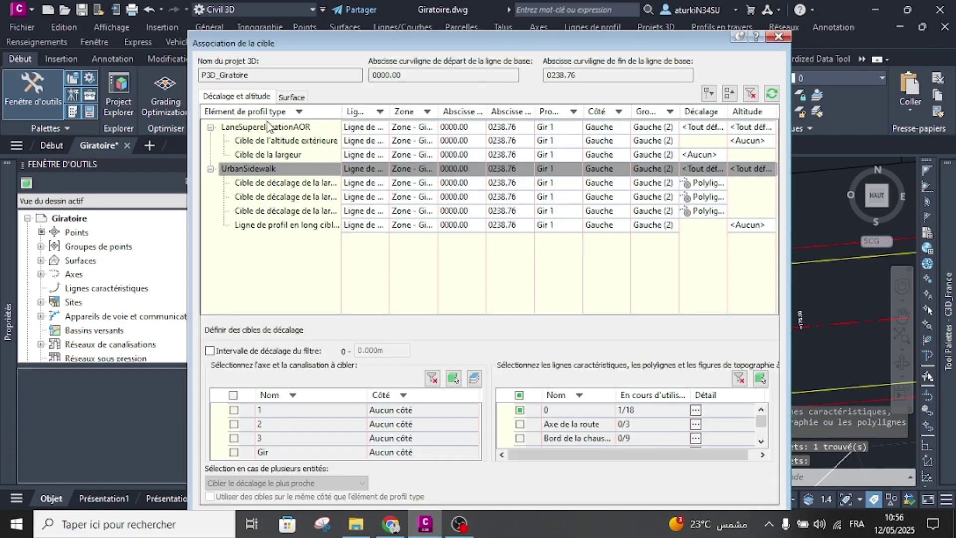
Set the LaneSuperelevationAOR width target to the central island's outer polyline and apply the target mapping to the corridor.
click(267, 128)
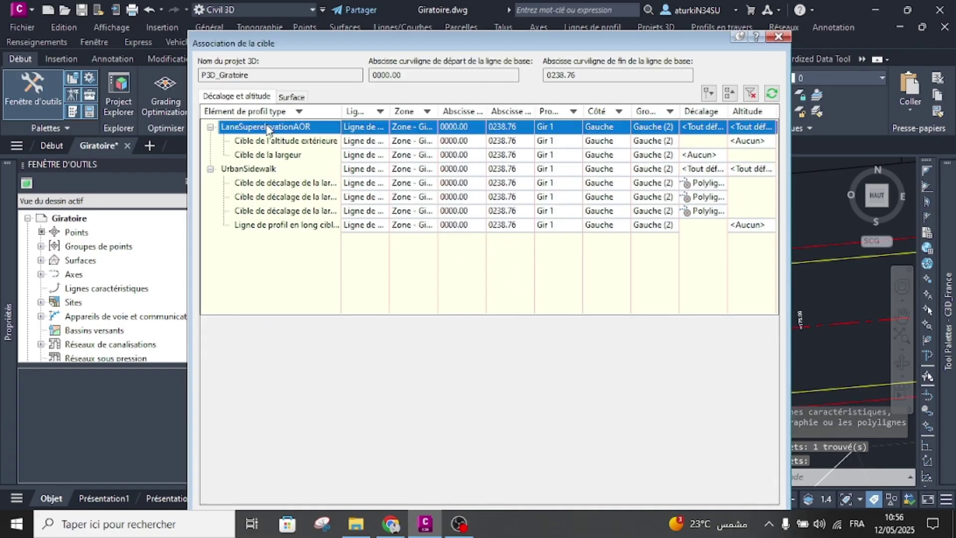
click(691, 128)
click(760, 377)
scroll(576, 272, up, 3)
click(567, 281)
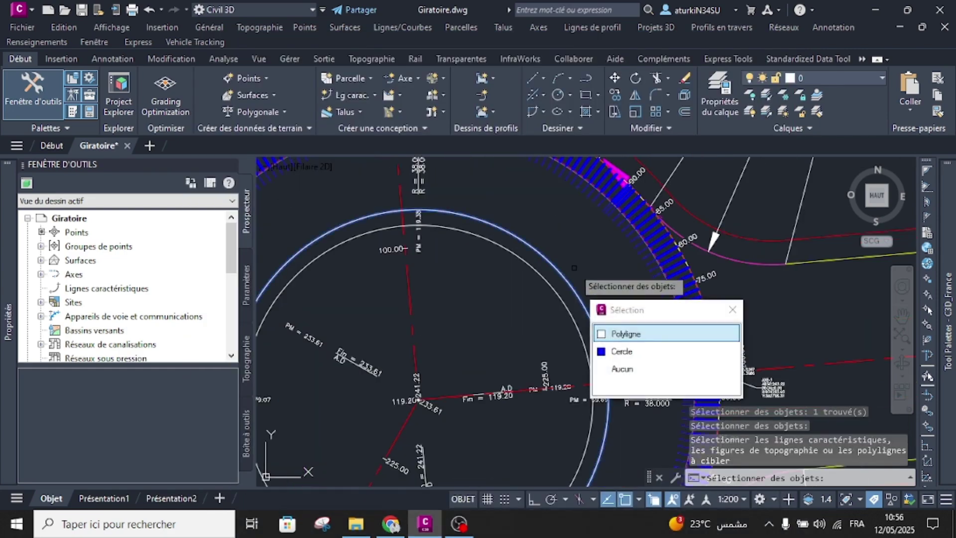
key(Return)
key(Return)
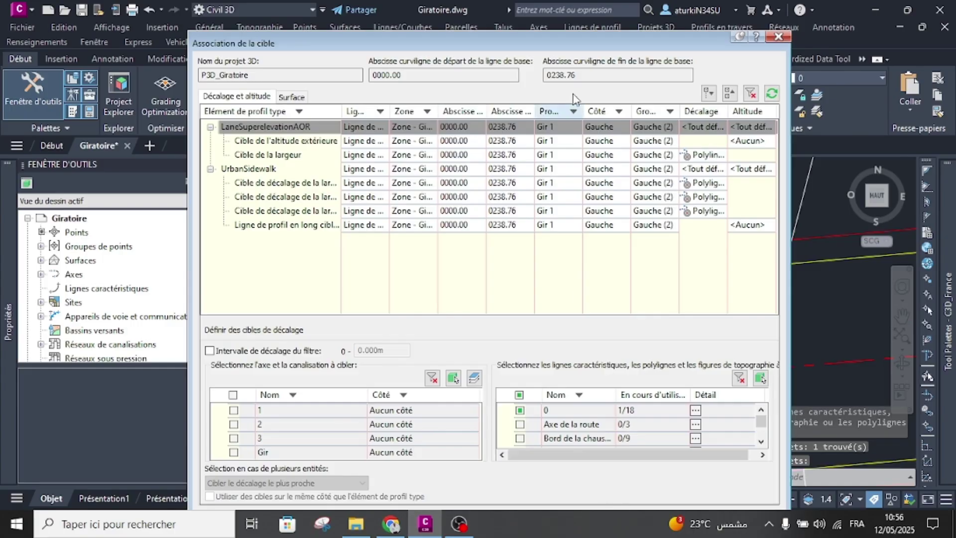
drag(587, 40, 582, 11)
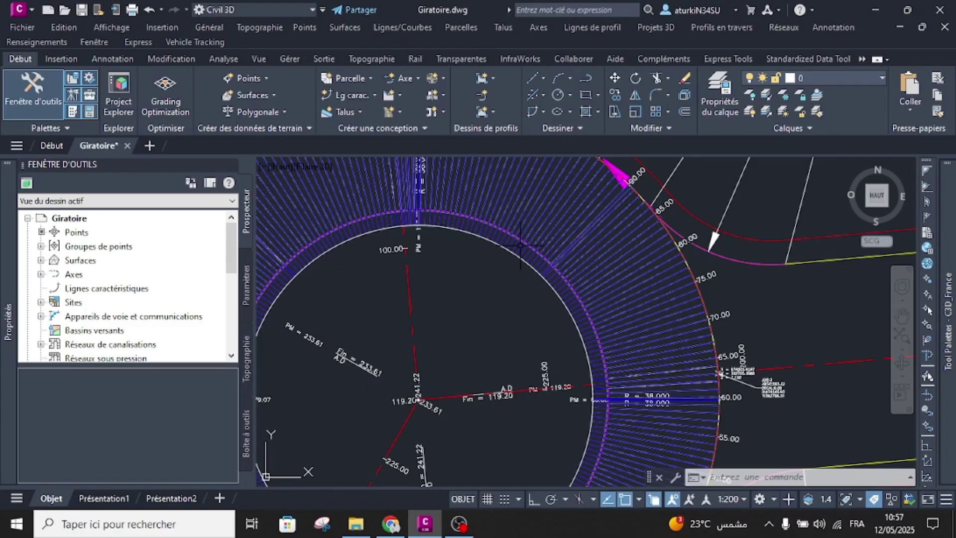
Split the corridor region at about station 148.6, where the northwest R20 curve's radius line meets the ring.
scroll(527, 293, down, 2)
scroll(434, 324, down, 2)
middle_drag(434, 324, 480, 305)
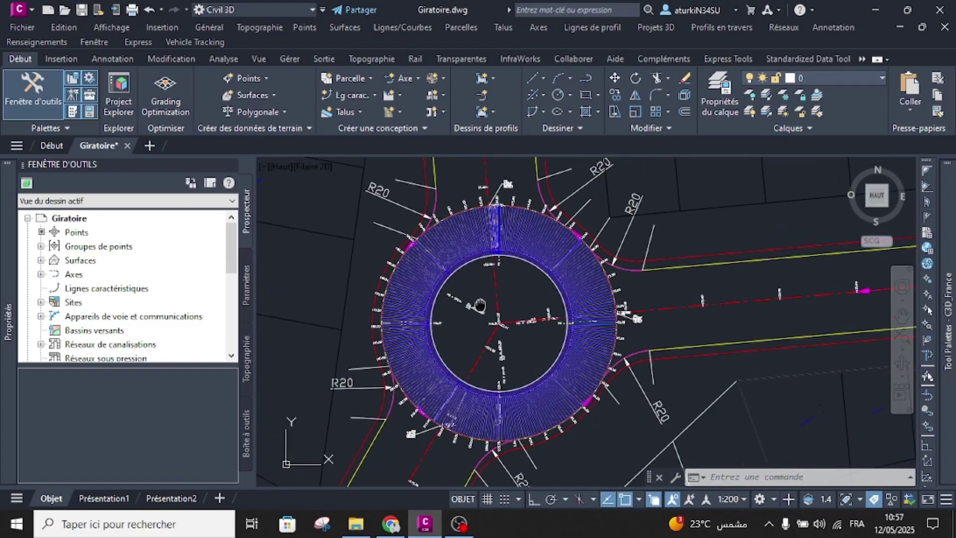
key(Escape)
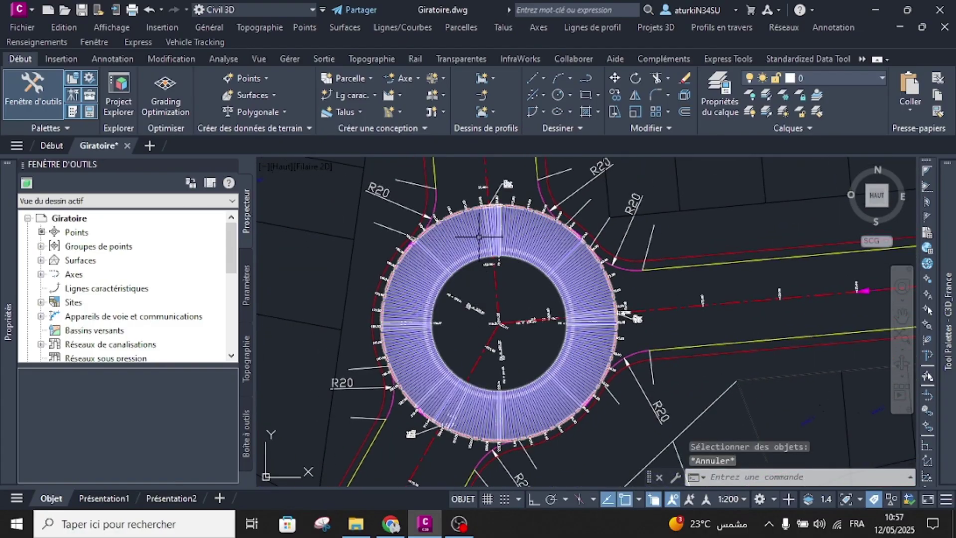
middle_drag(492, 231, 500, 260)
scroll(486, 263, up, 2)
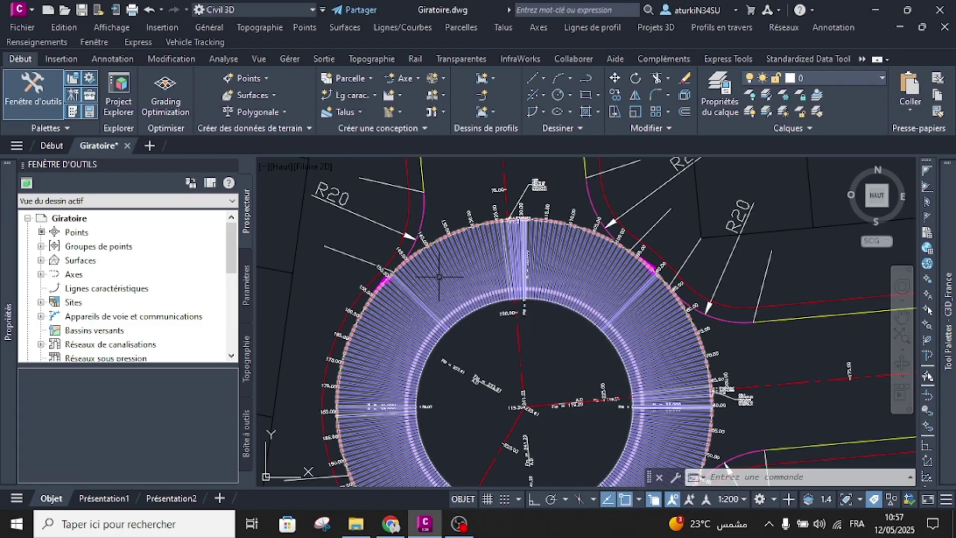
click(455, 264)
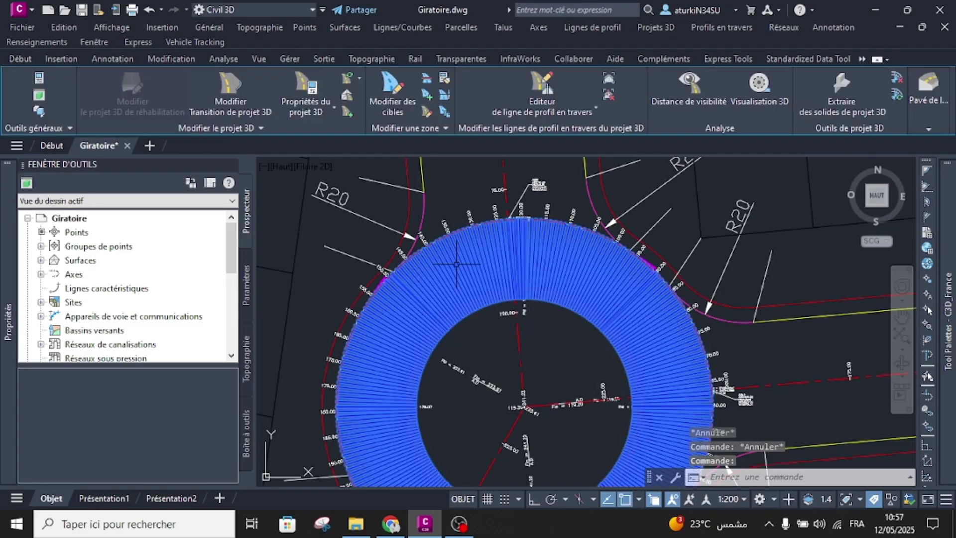
scroll(455, 268, down, 2)
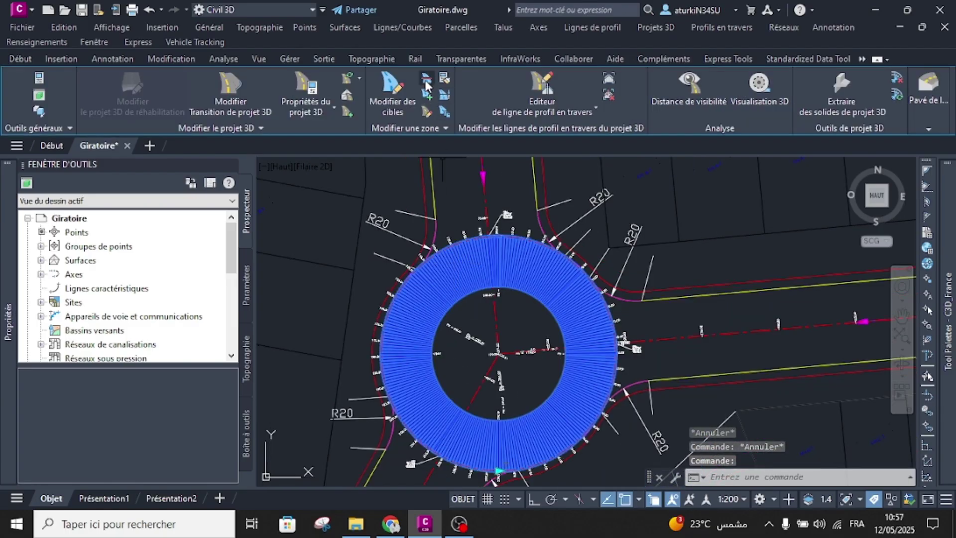
click(426, 81)
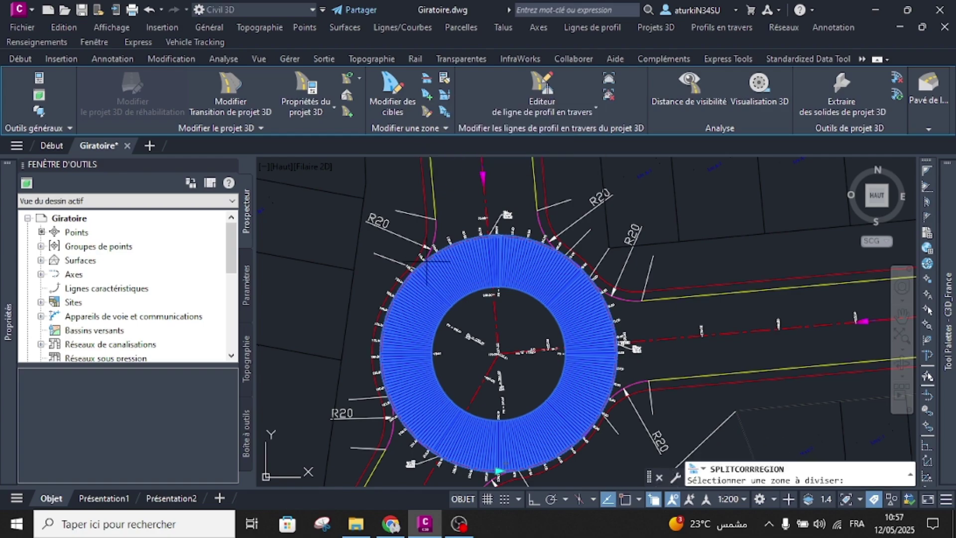
scroll(412, 259, up, 6)
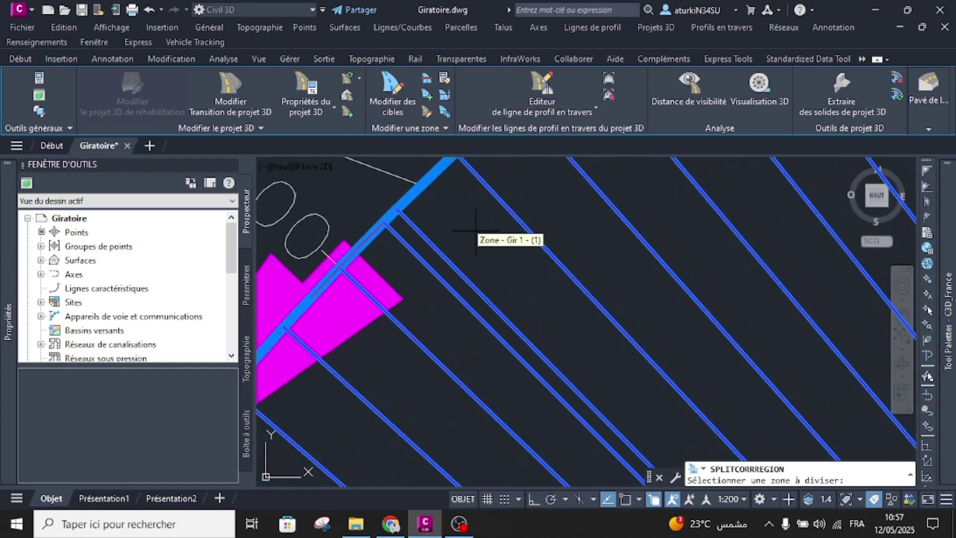
scroll(477, 231, down, 3)
click(497, 252)
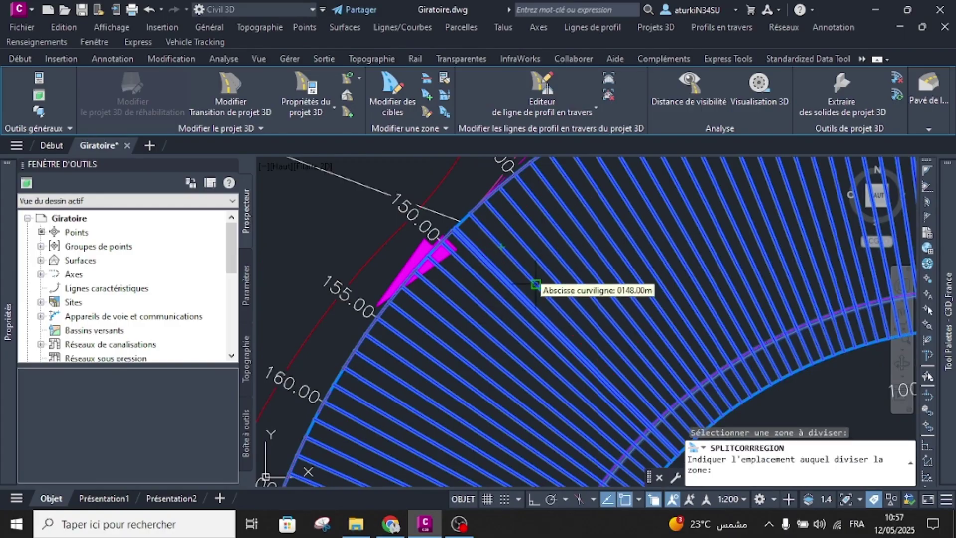
scroll(493, 268, down, 5)
scroll(527, 283, up, 7)
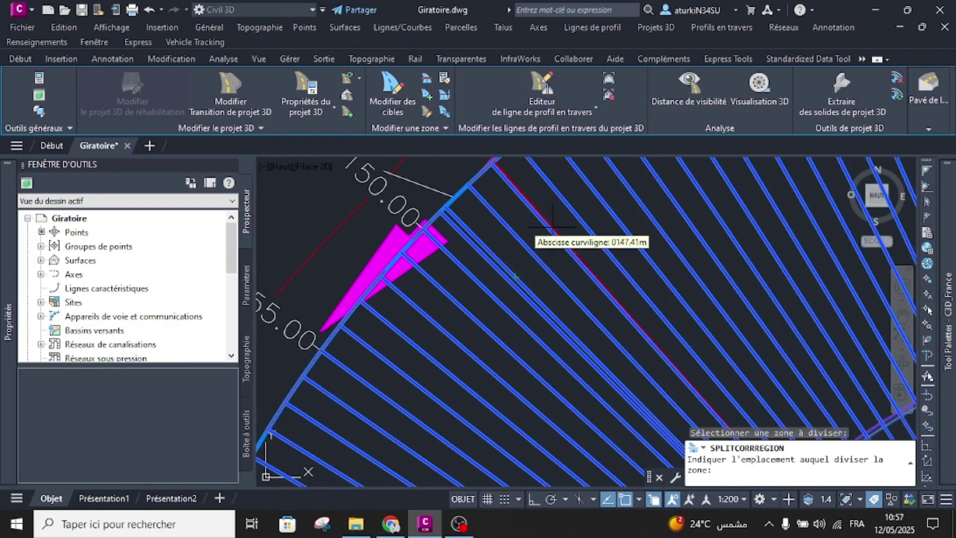
scroll(490, 279, up, 4)
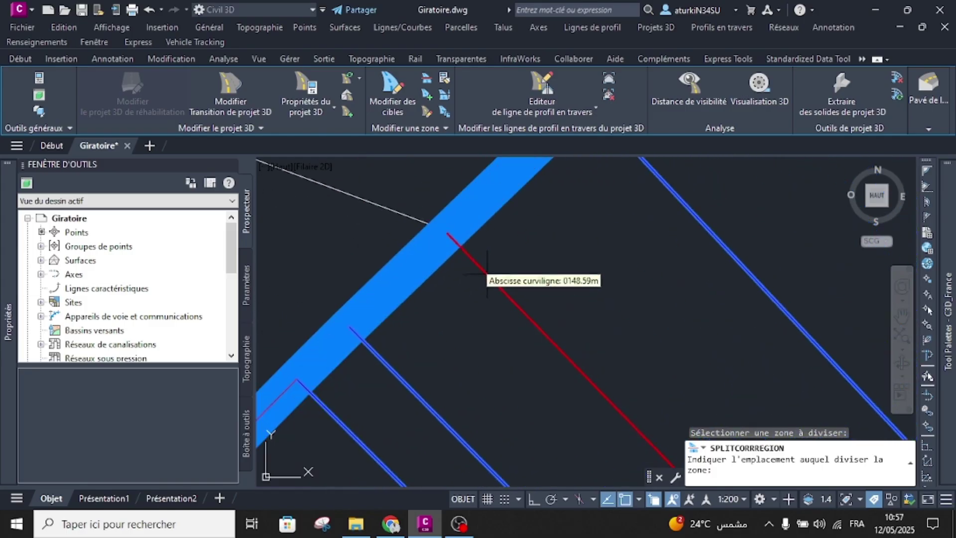
click(444, 235)
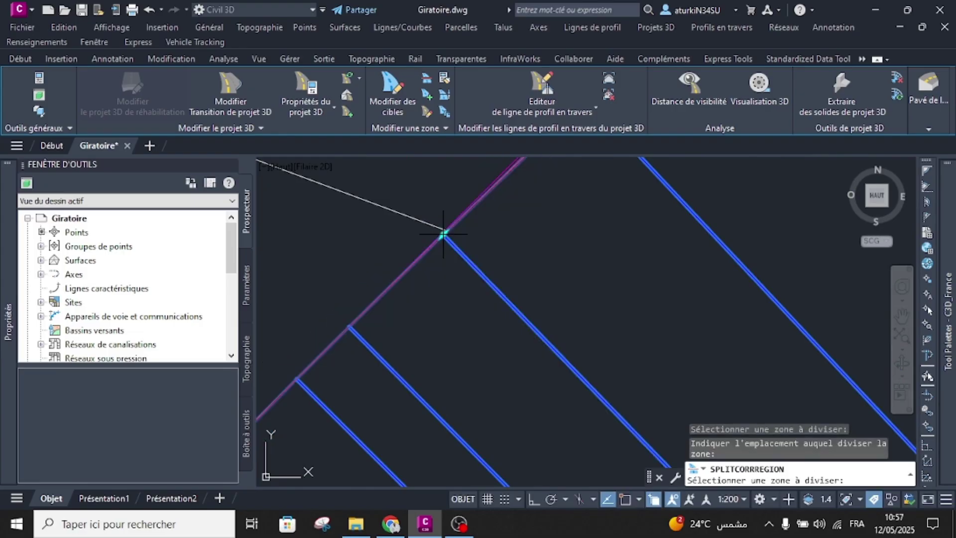
Split the following corridor region at about station 193.24, where the southwest R20 curve's upper radius line meets the ring.
scroll(451, 233, down, 6)
middle_drag(440, 340, 465, 270)
click(462, 329)
middle_drag(452, 390, 456, 321)
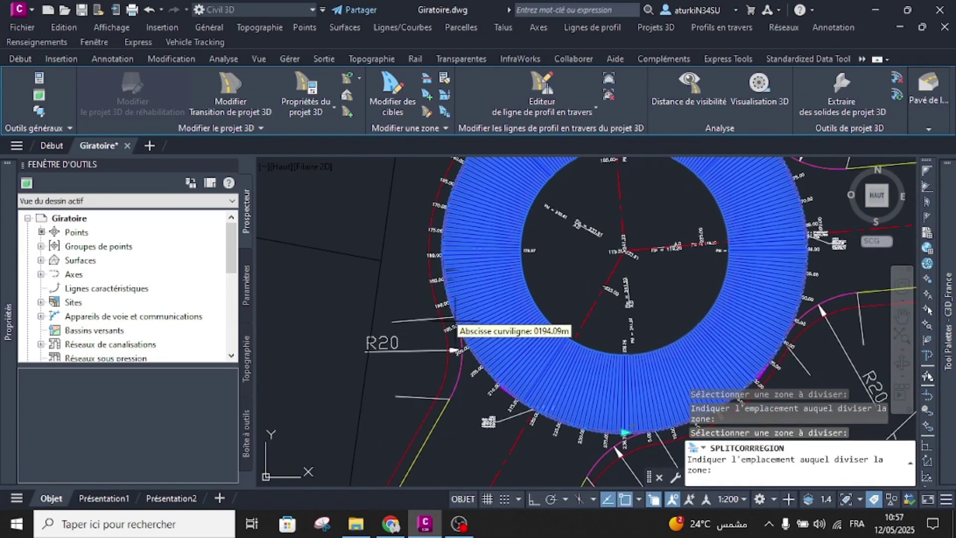
scroll(453, 321, up, 6)
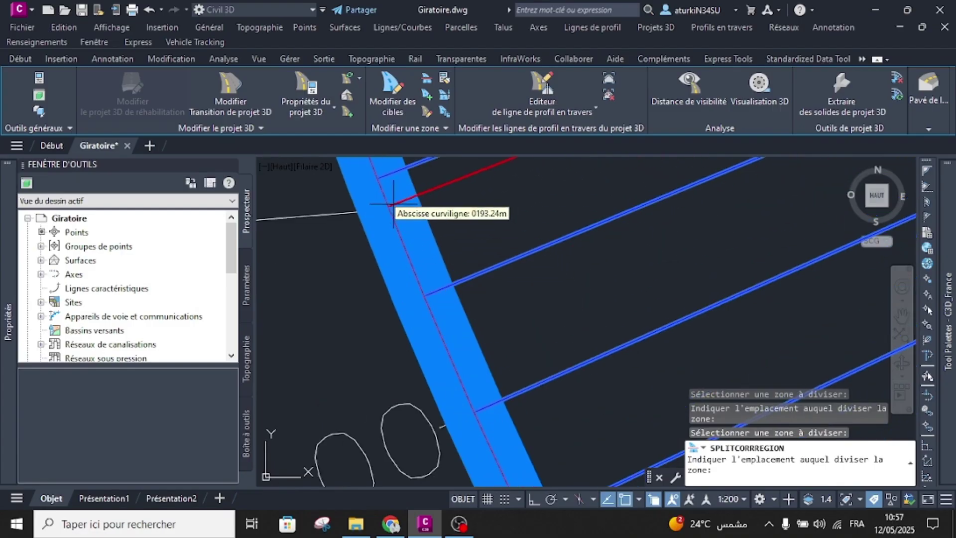
click(389, 206)
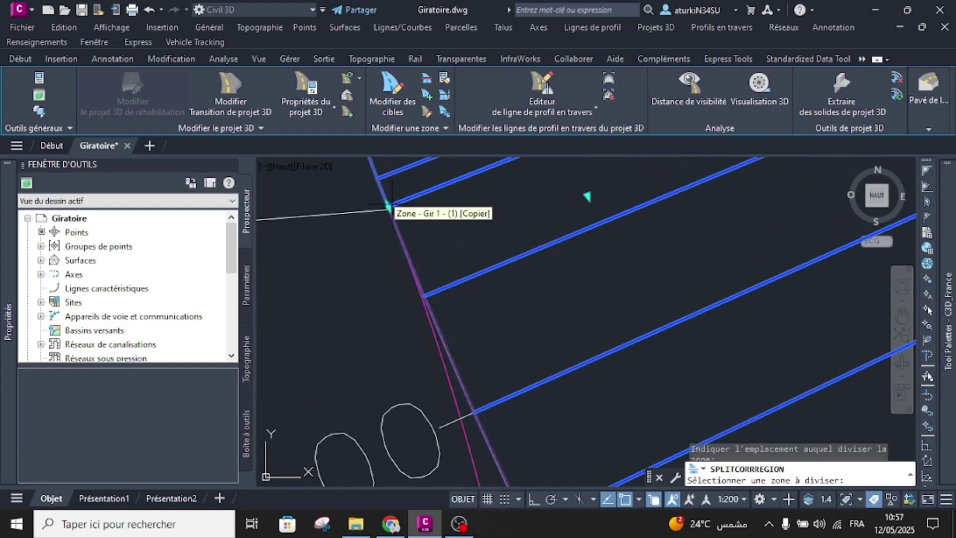
scroll(470, 235, down, 5)
scroll(506, 259, down, 3)
middle_drag(541, 291, 488, 258)
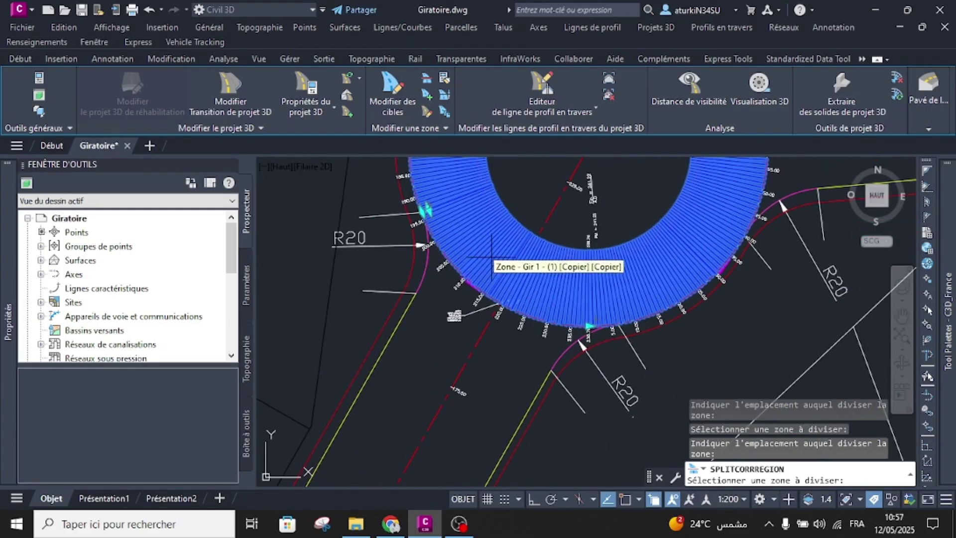
click(492, 259)
scroll(607, 313, up, 3)
scroll(602, 323, up, 5)
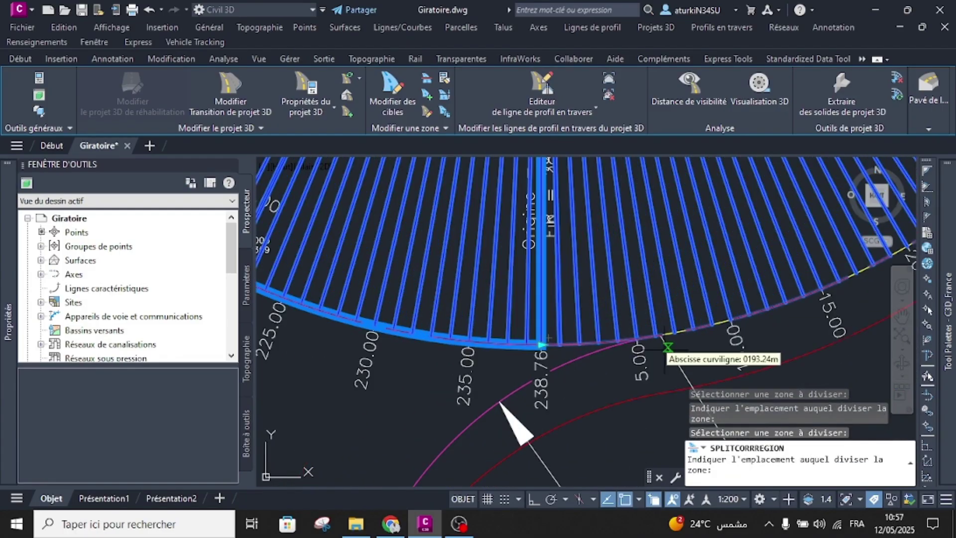
scroll(647, 326, down, 4)
scroll(629, 346, up, 4)
scroll(628, 347, up, 3)
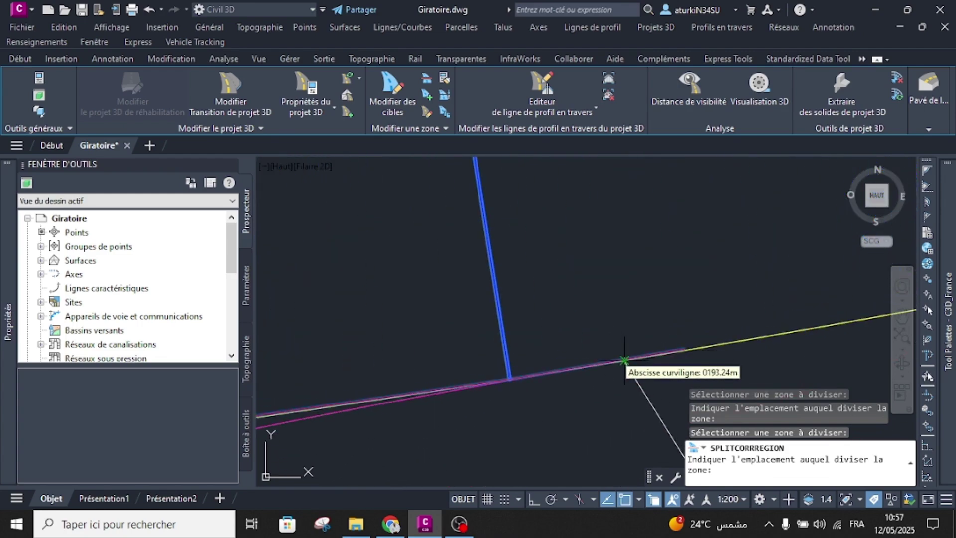
click(624, 359)
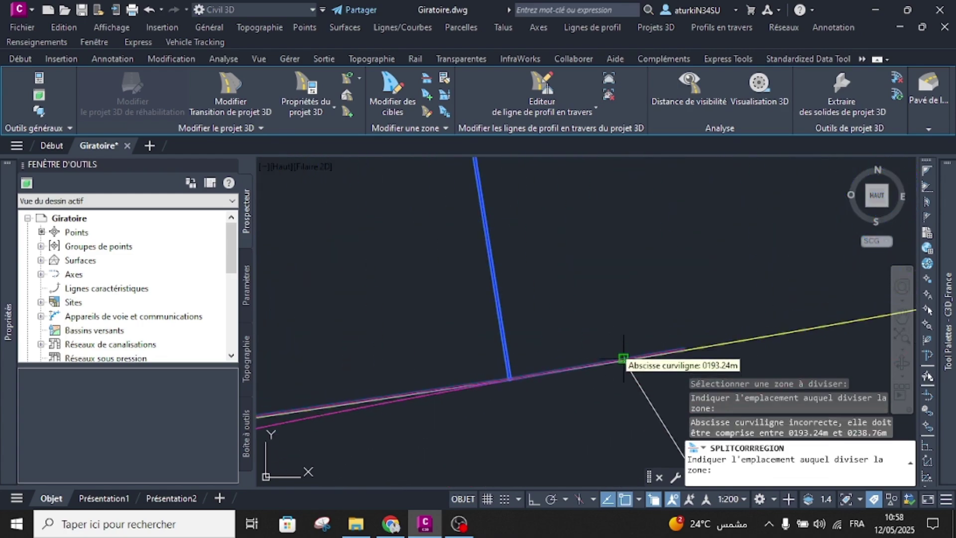
click(623, 358)
scroll(607, 330, down, 2)
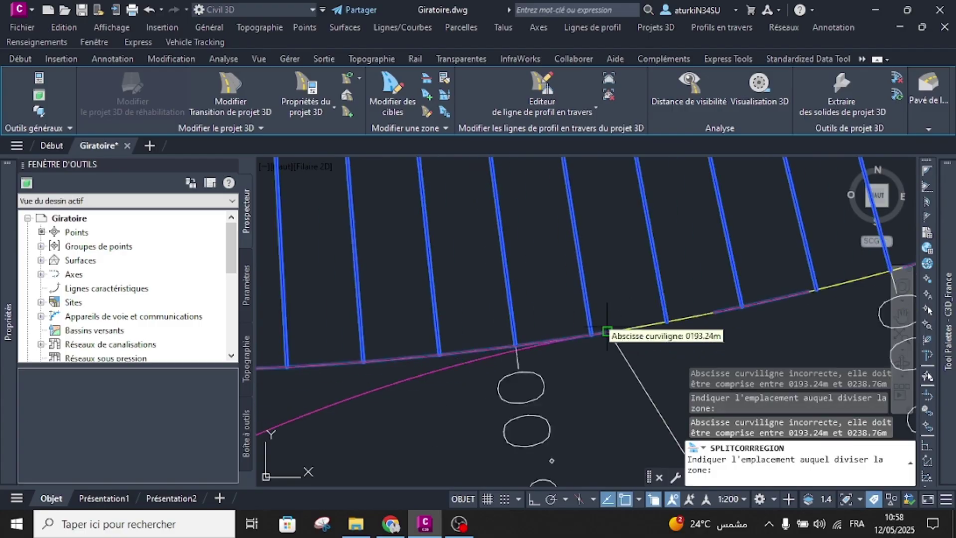
scroll(608, 331, down, 3)
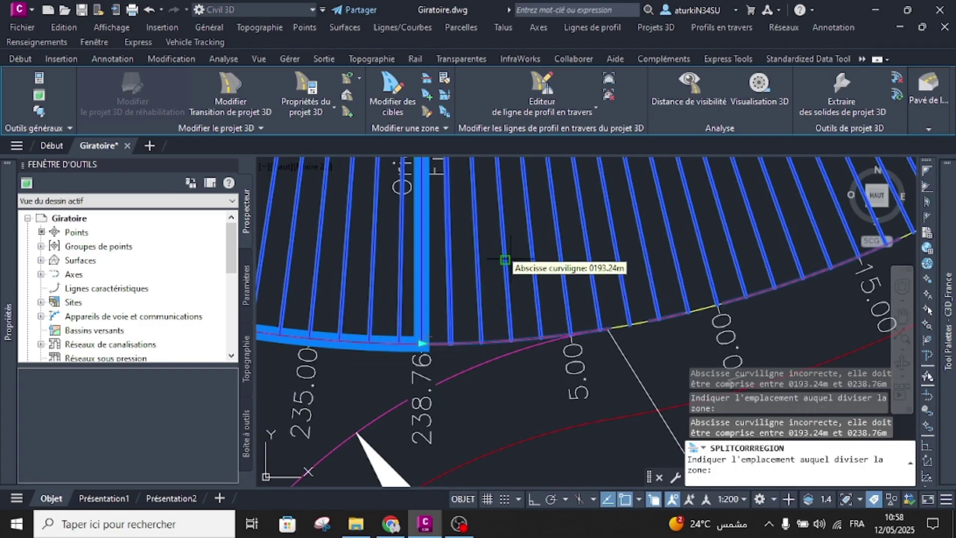
scroll(507, 260, down, 7)
scroll(466, 237, up, 4)
middle_drag(467, 237, 494, 303)
mouse_move(643, 357)
middle_down()
mouse_move(472, 274)
mouse_move(518, 312)
middle_up()
scroll(497, 258, up, 2)
scroll(547, 298, down, 5)
key(Escape)
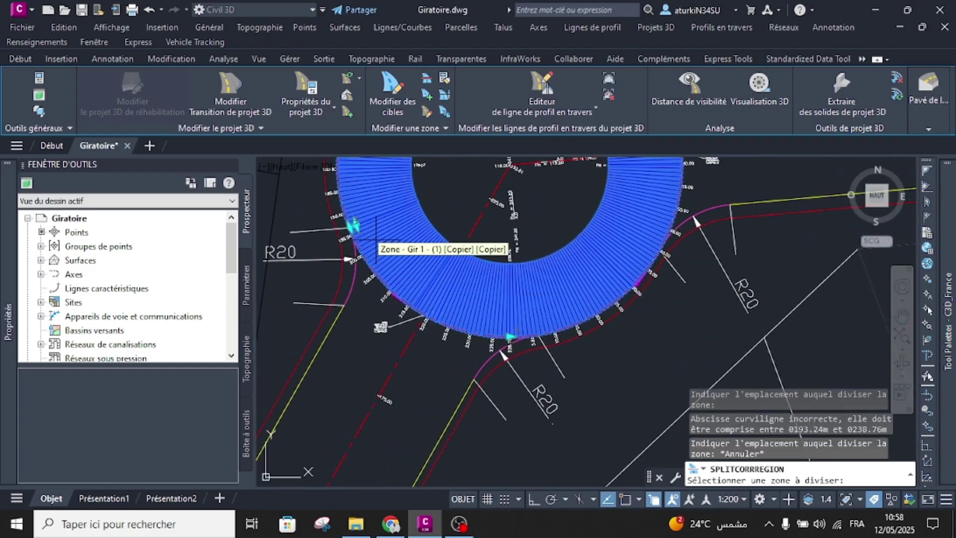
key(Escape)
Try to split the corridor region between stations 193.24 and 238.76 beside the south R20 curve.
middle_drag(375, 242, 458, 335)
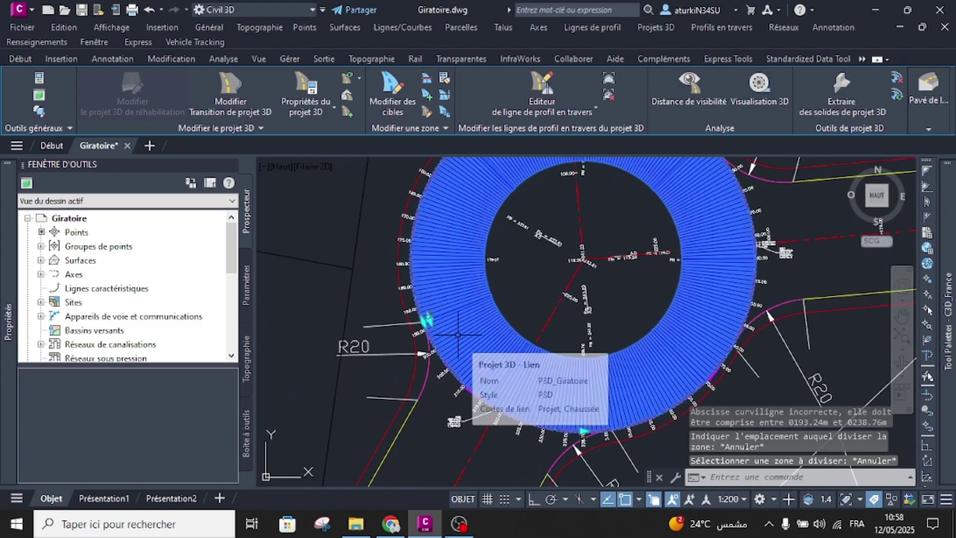
click(427, 77)
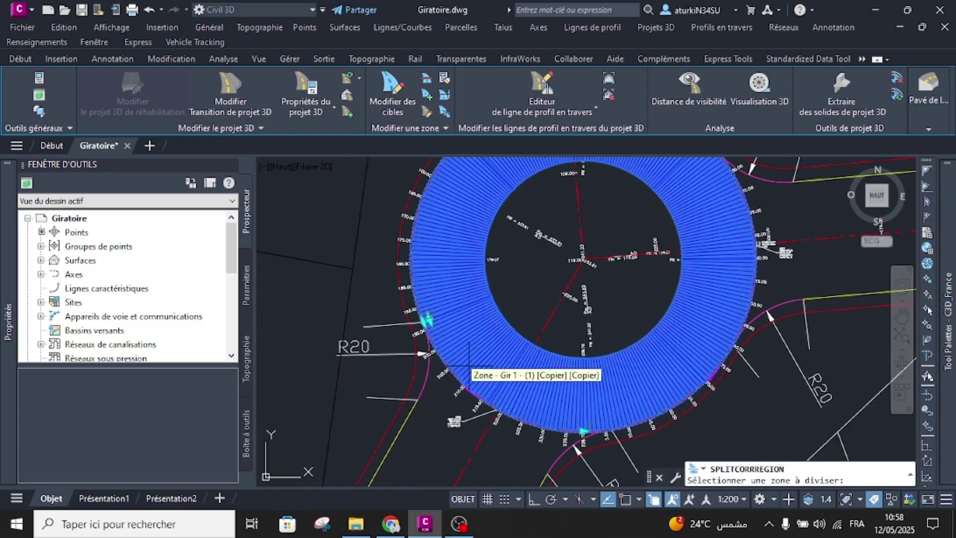
click(536, 380)
scroll(559, 309, up, 5)
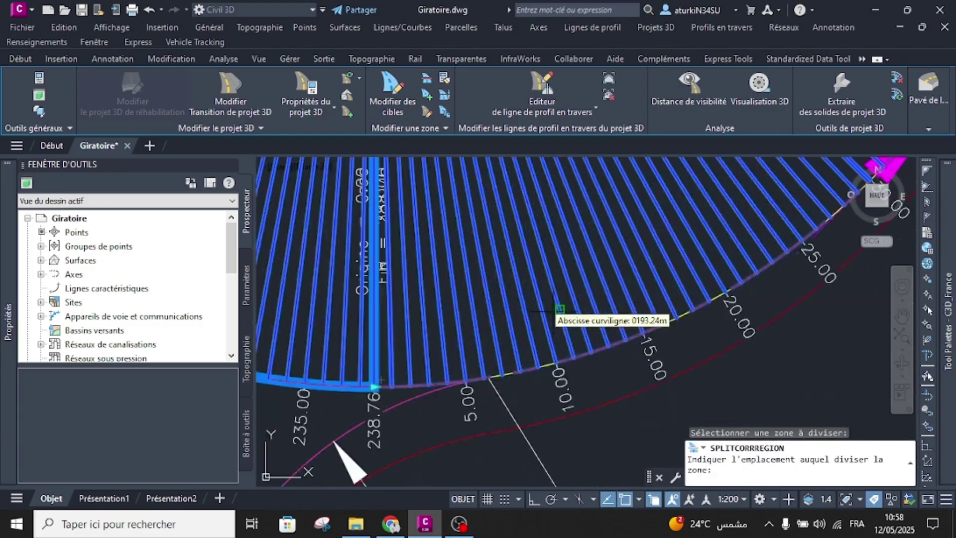
click(538, 298)
scroll(438, 328, down, 6)
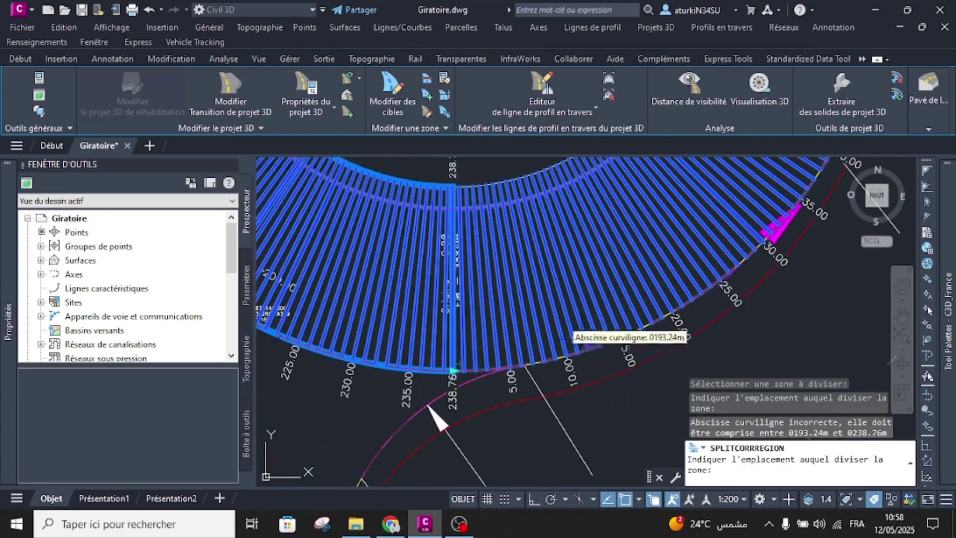
scroll(408, 271, up, 3)
scroll(343, 251, down, 2)
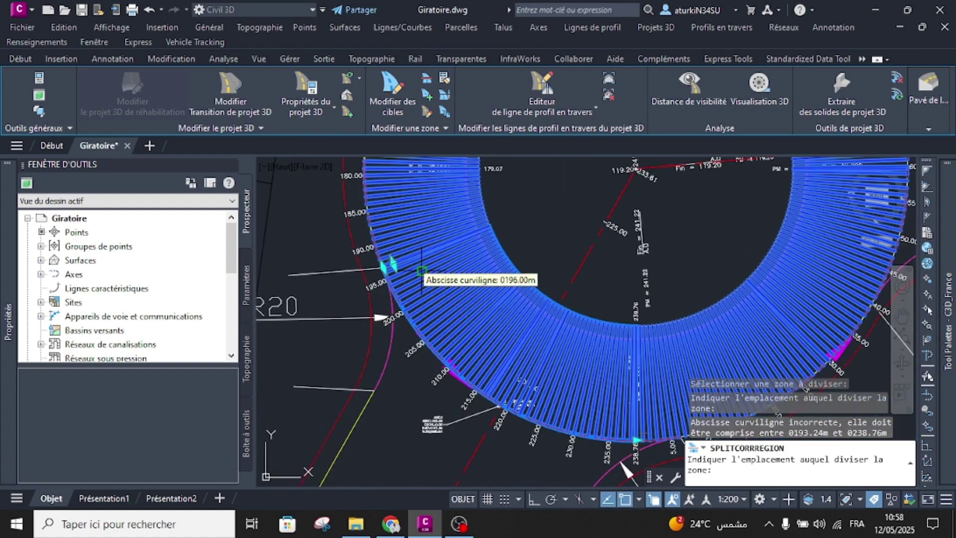
scroll(557, 380, up, 3)
scroll(558, 380, up, 4)
middle_drag(558, 380, 365, 228)
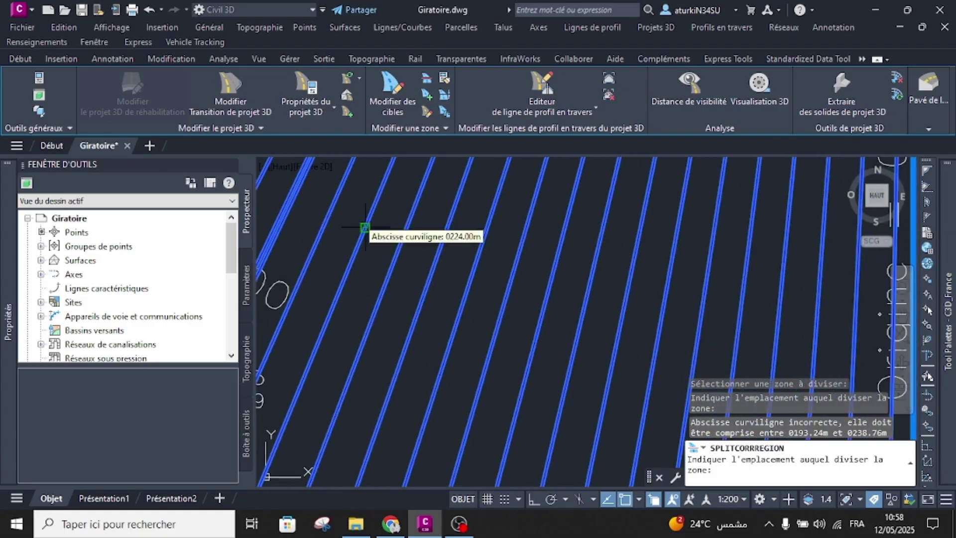
scroll(366, 228, down, 4)
scroll(589, 274, up, 6)
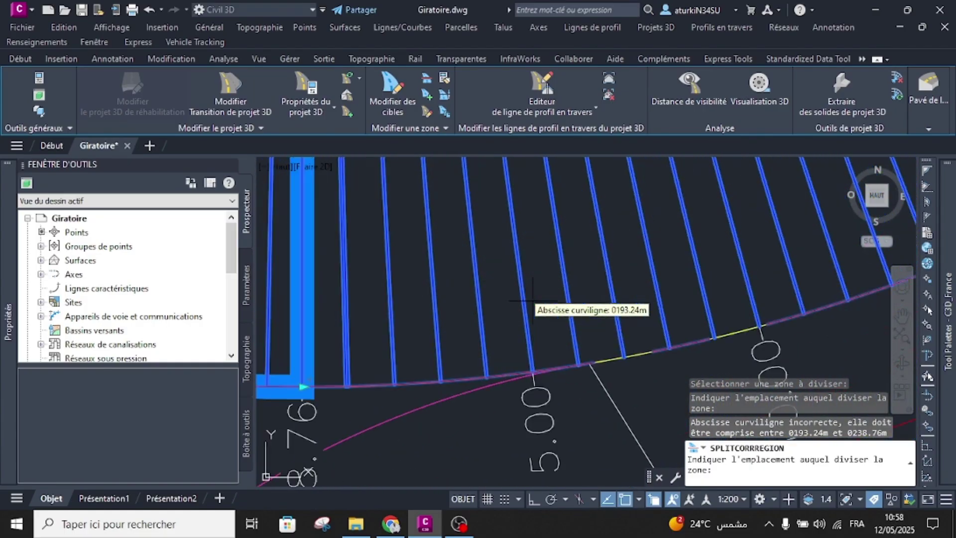
scroll(553, 324, down, 4)
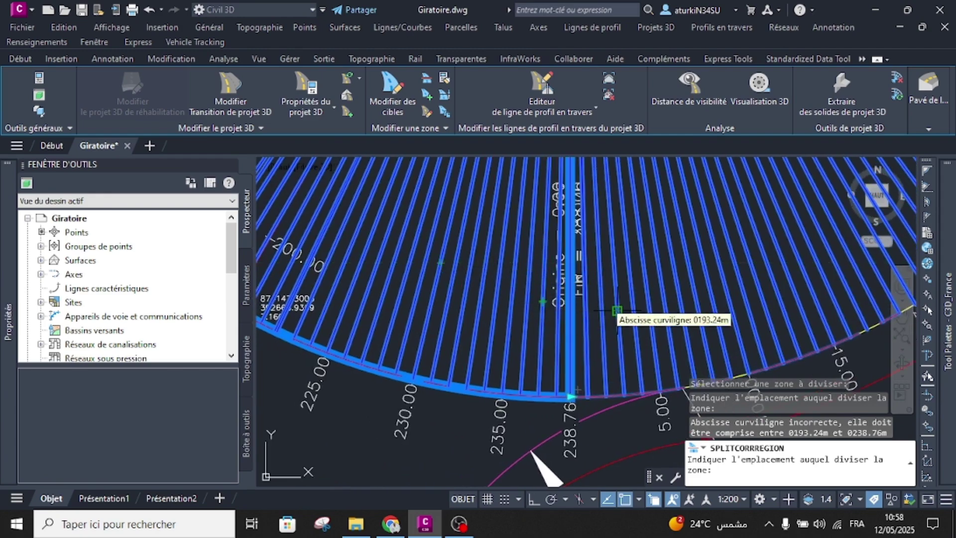
click(538, 301)
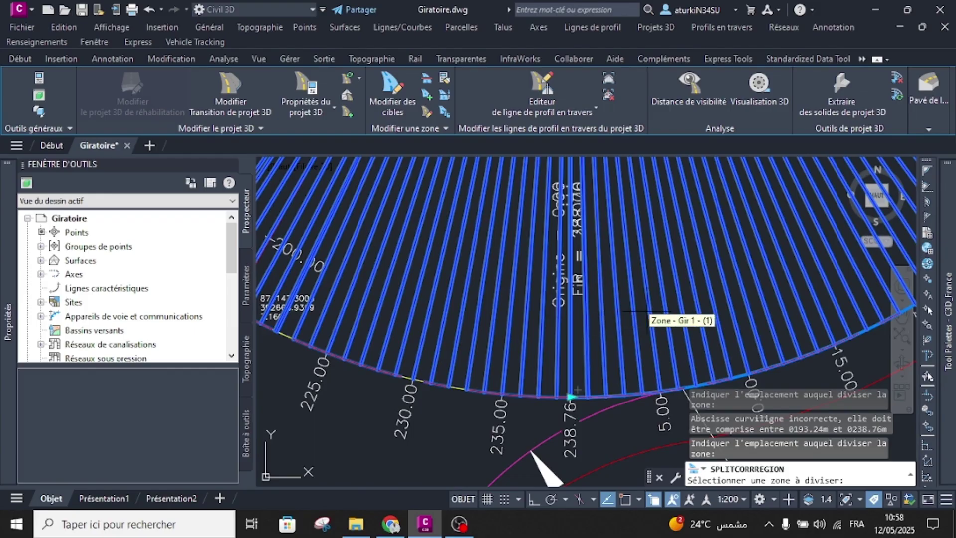
Split the corridor region starting at station 0 at about station 6.26, where the south R20 curve's radius line meets the ring.
scroll(646, 312, down, 2)
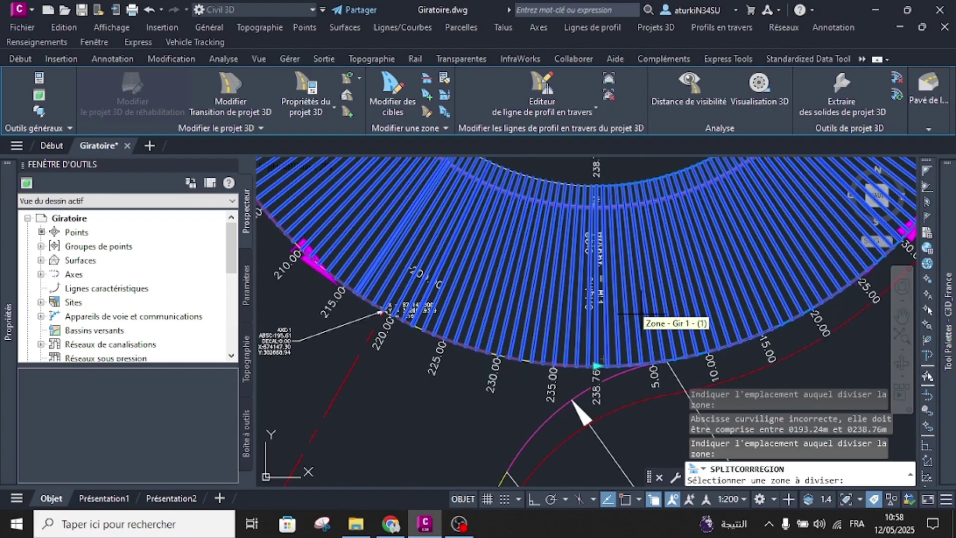
scroll(600, 309, up, 3)
click(603, 319)
scroll(608, 329, up, 3)
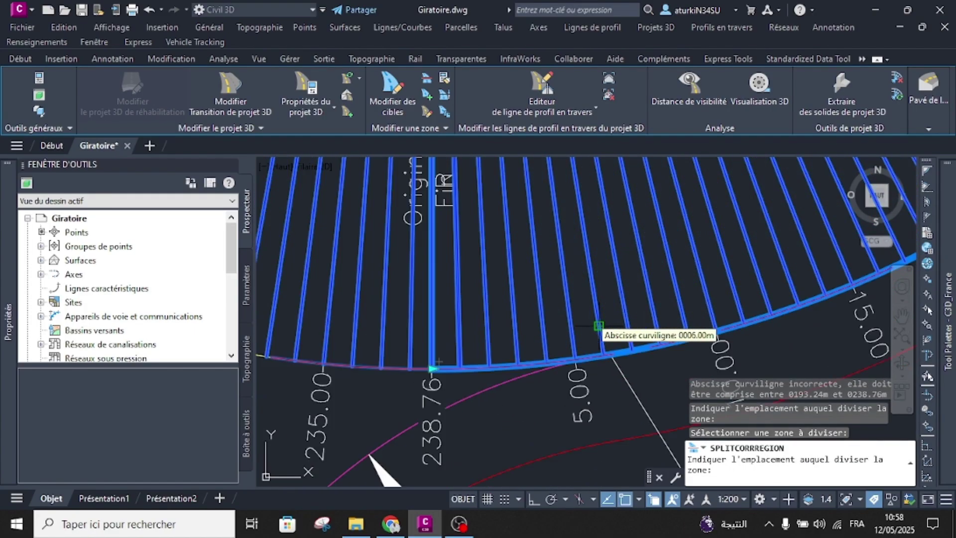
scroll(617, 354, up, 3)
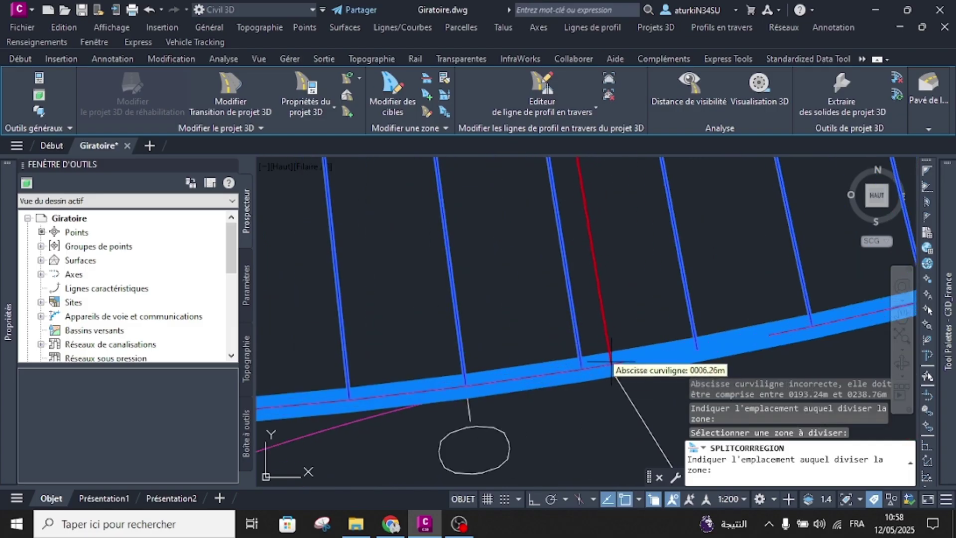
scroll(608, 359, up, 4)
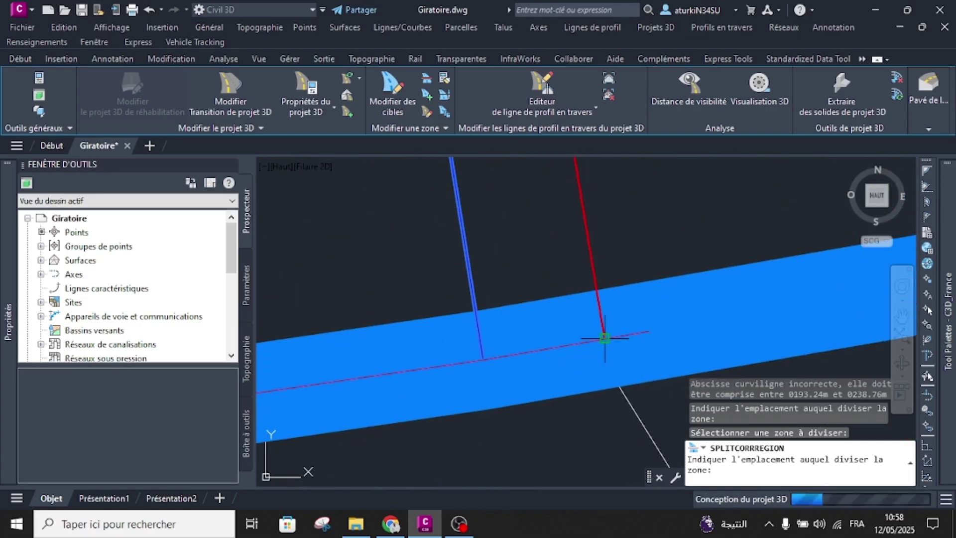
click(604, 338)
Split the following corridor region at about station 40.02, where the southeast R20 curve's radius line meets the ring.
scroll(604, 341, down, 5)
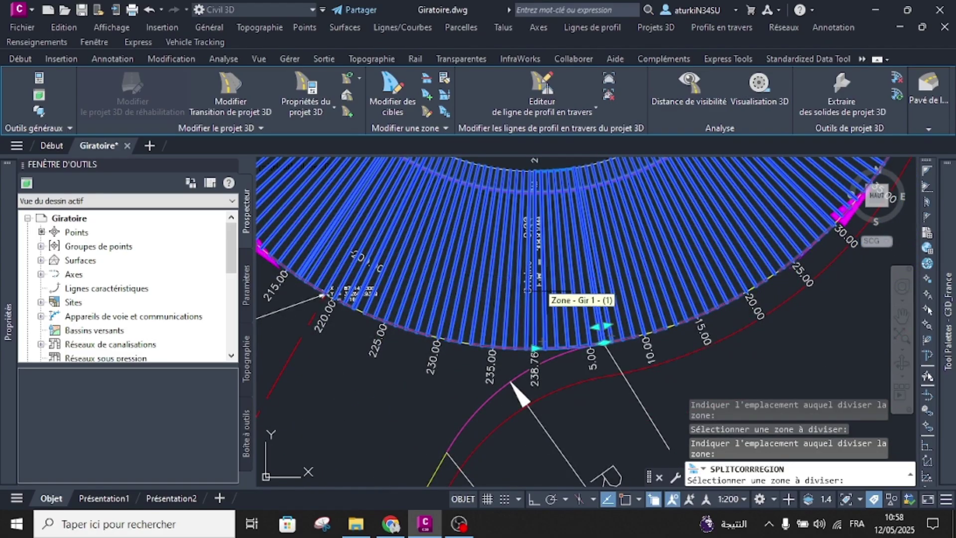
scroll(518, 304, down, 4)
scroll(547, 301, up, 4)
middle_drag(543, 329, 490, 320)
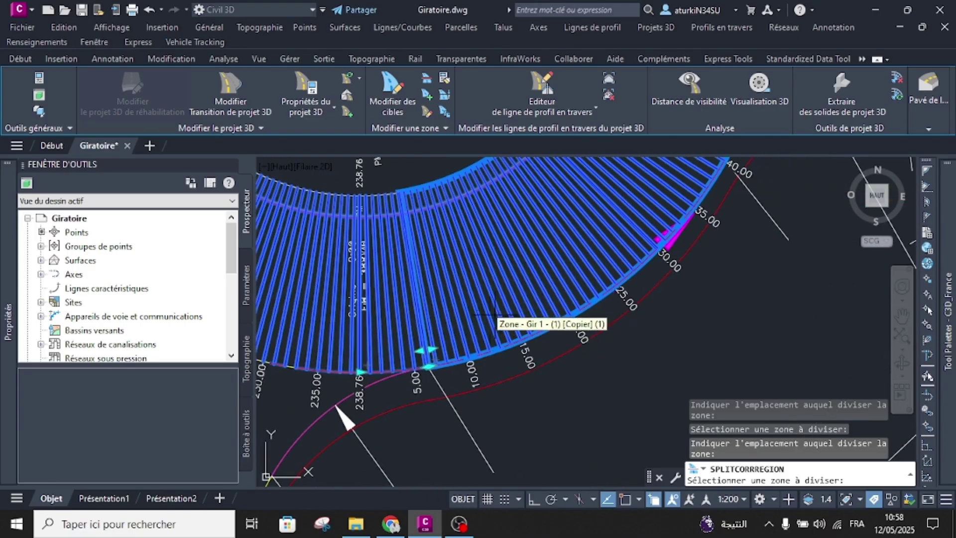
click(531, 285)
scroll(423, 361, up, 5)
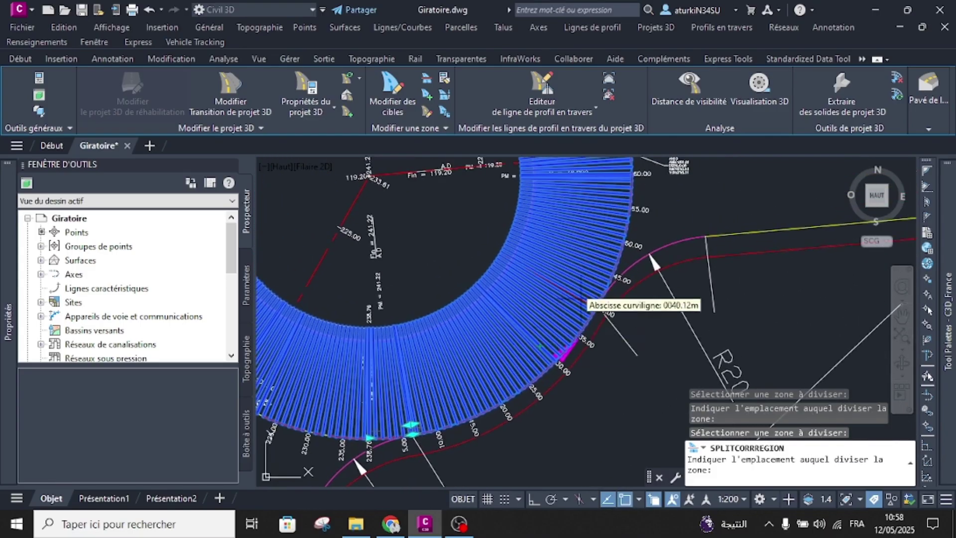
scroll(646, 282, up, 3)
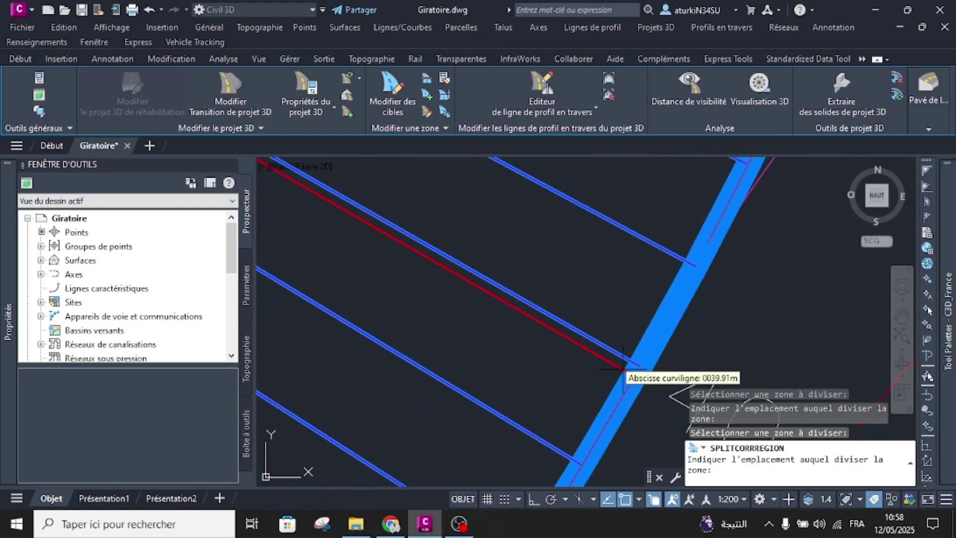
scroll(640, 365, up, 2)
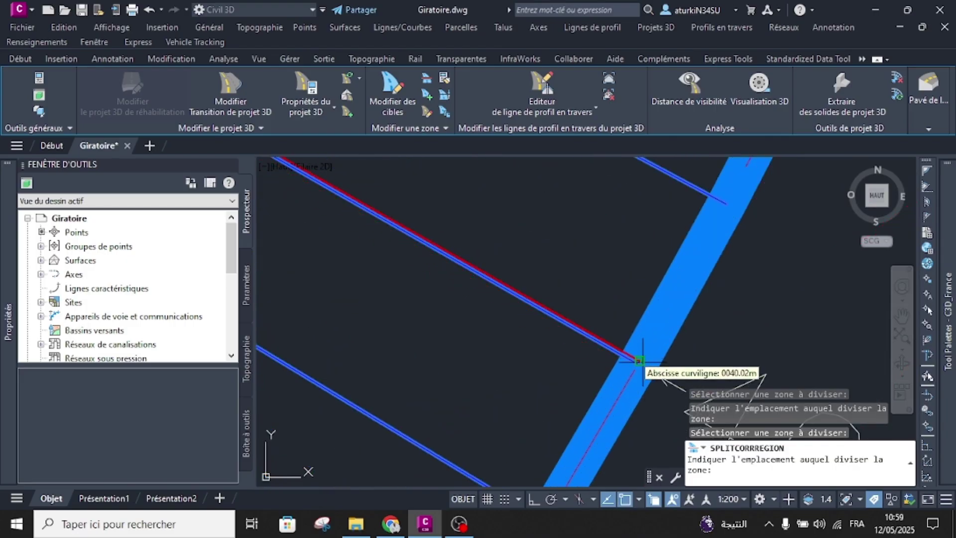
click(639, 361)
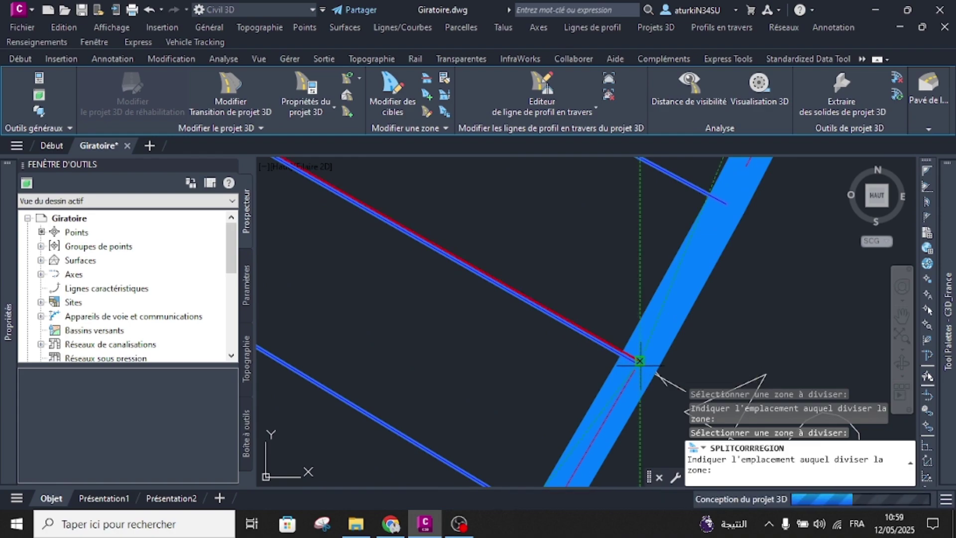
Split the region on the ring's east side at about station 86.02, at the end of the east branch's upper R20 curve.
scroll(639, 361, down, 3)
scroll(582, 350, down, 5)
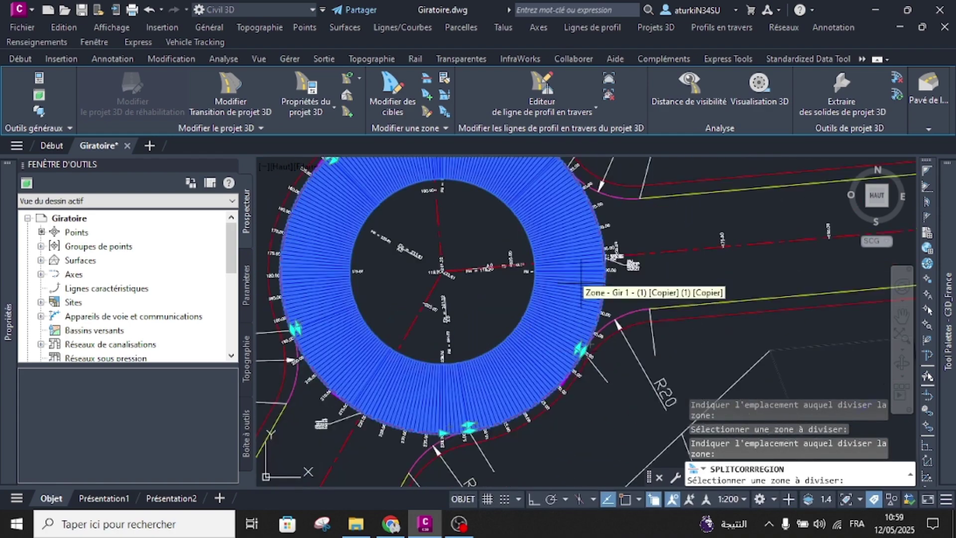
click(548, 261)
scroll(550, 256, up, 5)
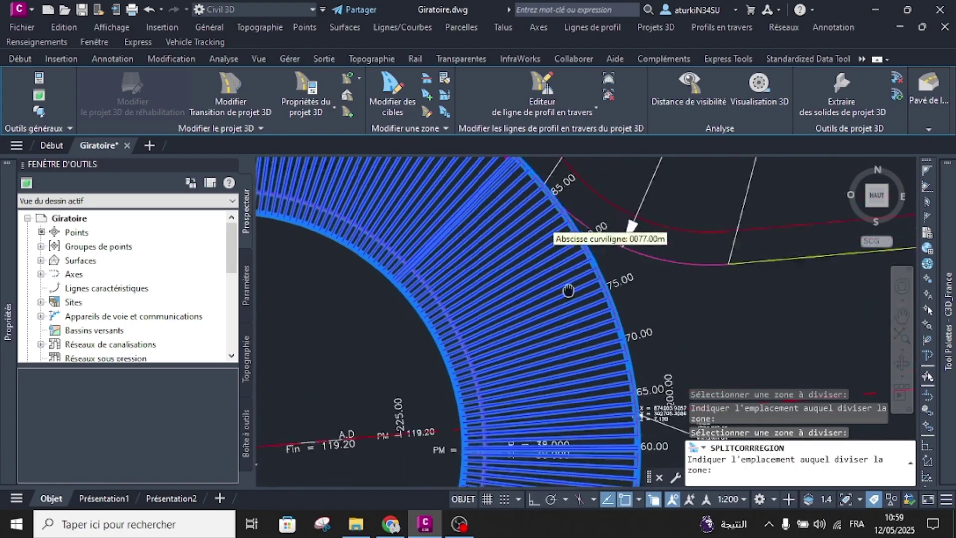
scroll(551, 251, up, 6)
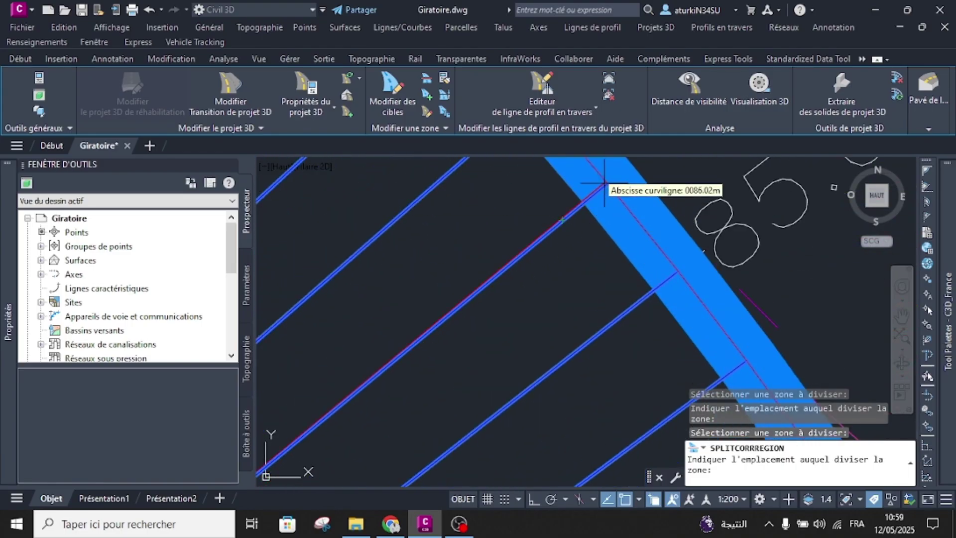
click(605, 182)
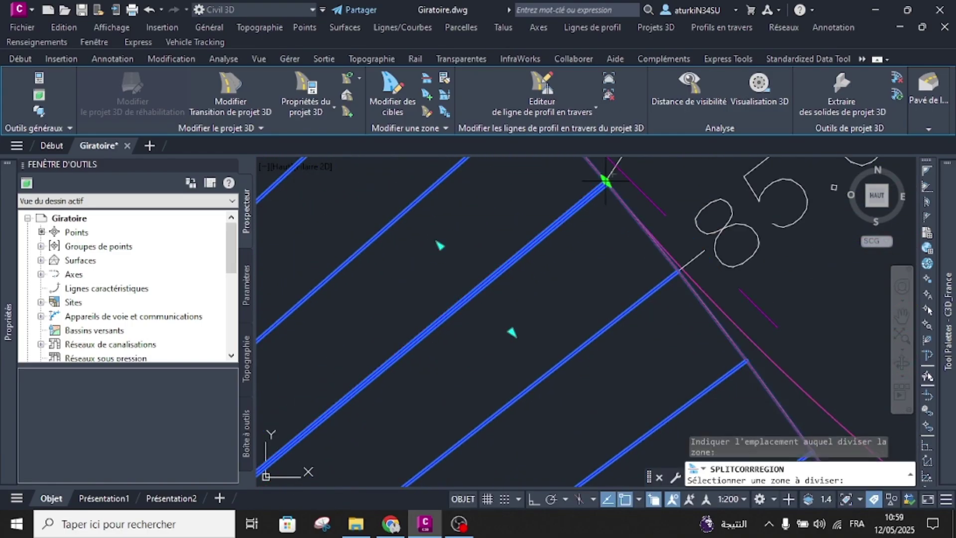
Split the next region at about station 96.85, where the north branch's right-hand R20 radius line meets the ring, and end the splitting.
scroll(557, 258, down, 6)
scroll(537, 245, down, 5)
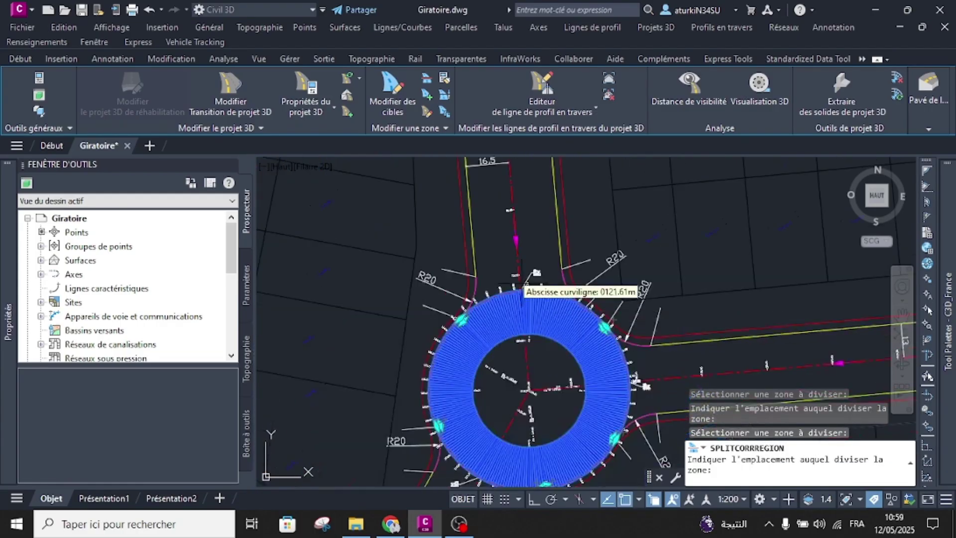
scroll(549, 321, up, 8)
scroll(588, 289, up, 6)
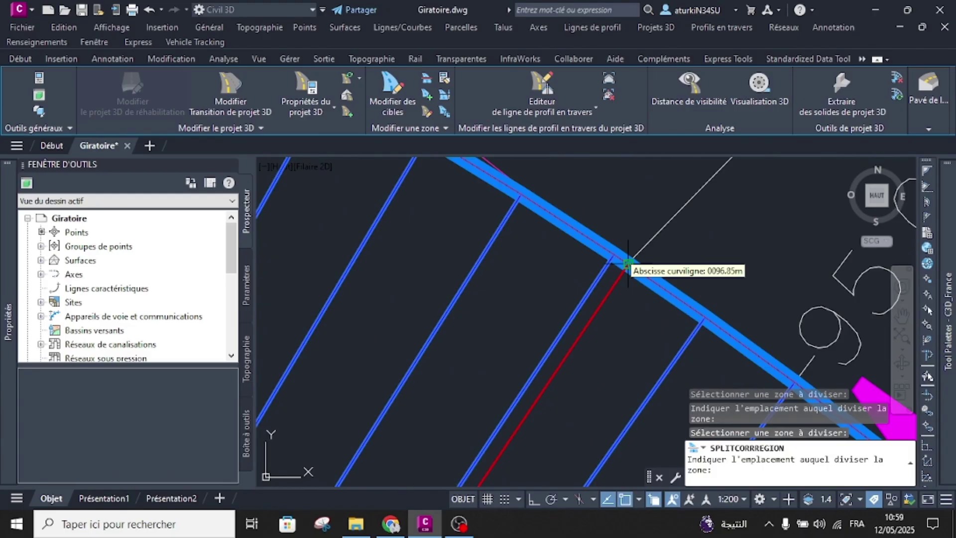
click(628, 264)
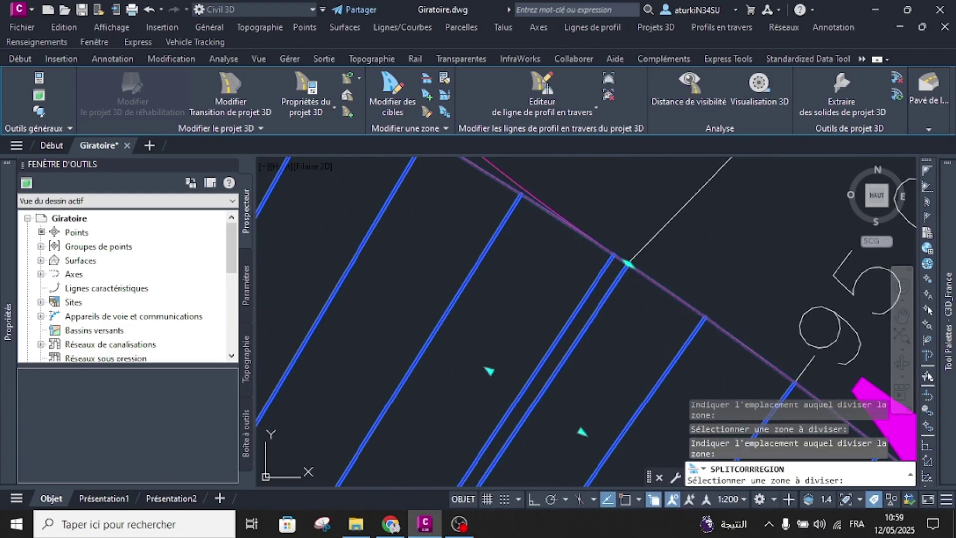
key(Escape)
key(Escape)
key(Escape)
scroll(619, 279, down, 8)
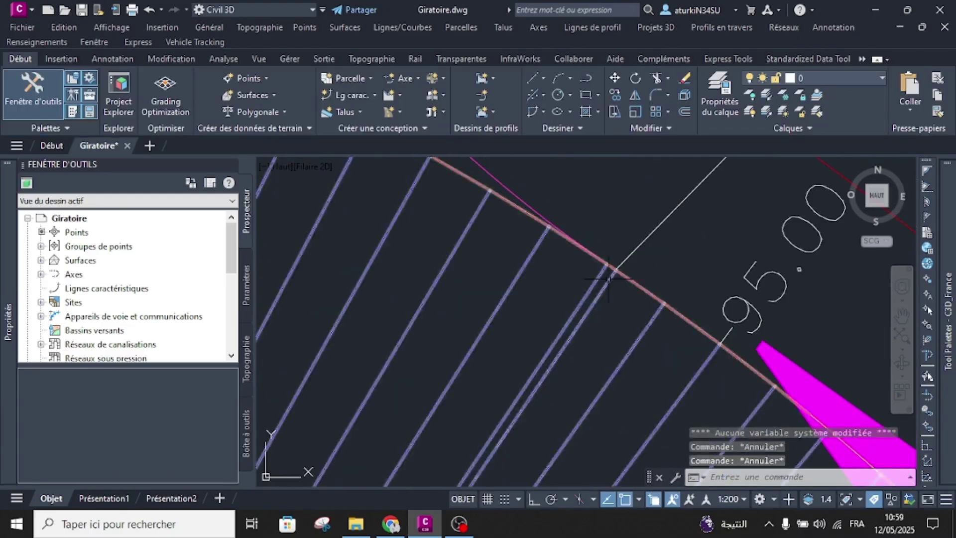
scroll(622, 277, up, 4)
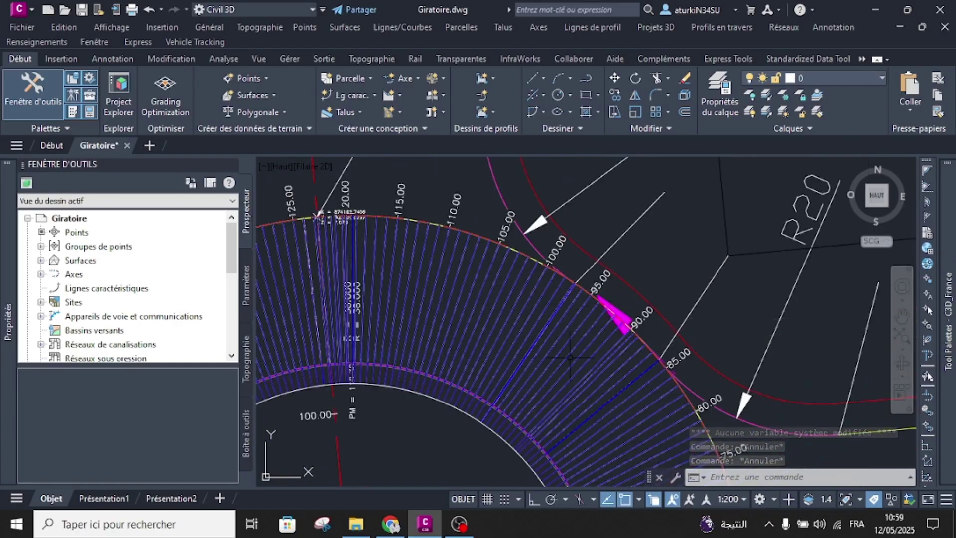
mouse_move(570, 355)
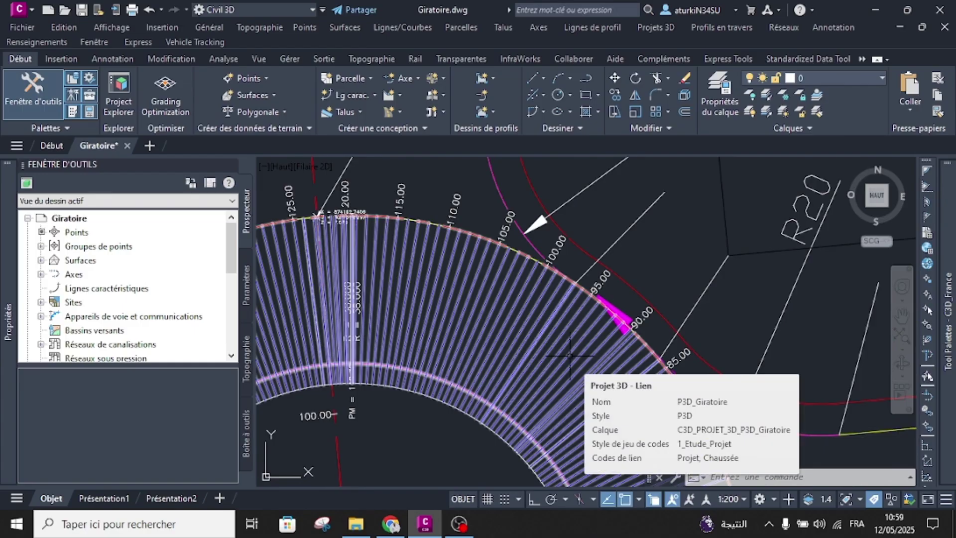
Examine the Gir 1 and Gir 2 assemblies and compare their sidewalk sides.
scroll(570, 355, down, 10)
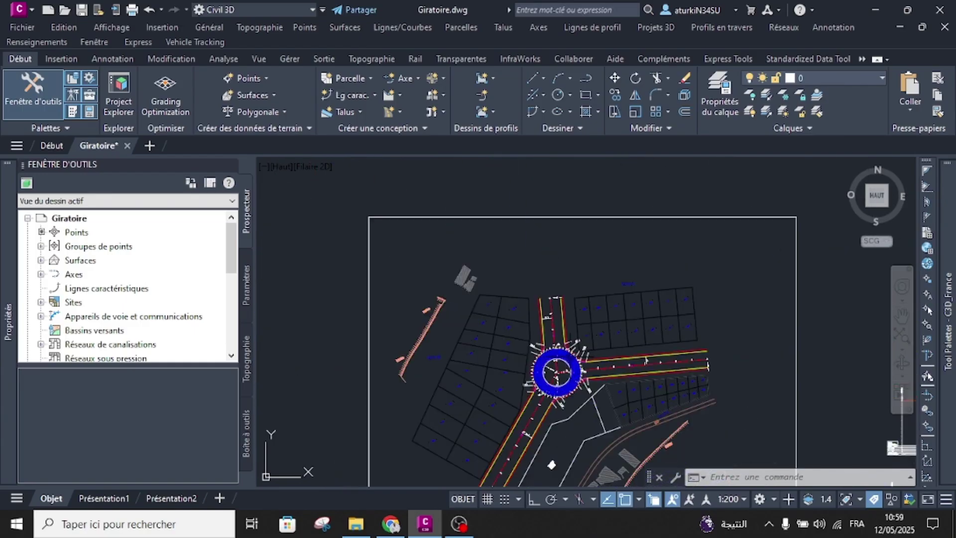
scroll(682, 333, up, 10)
scroll(685, 337, up, 6)
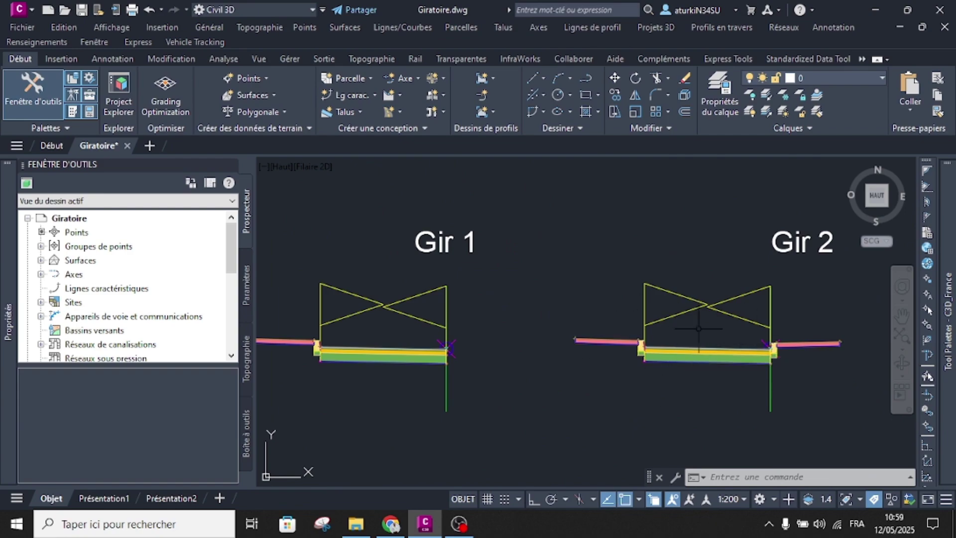
scroll(727, 331, down, 10)
middle_drag(448, 355, 717, 333)
scroll(531, 353, up, 3)
scroll(589, 359, up, 8)
Change the assembly of the northeast corridor region, stations 86.03 to 96.85, to Gir 2 in its region properties.
click(579, 324)
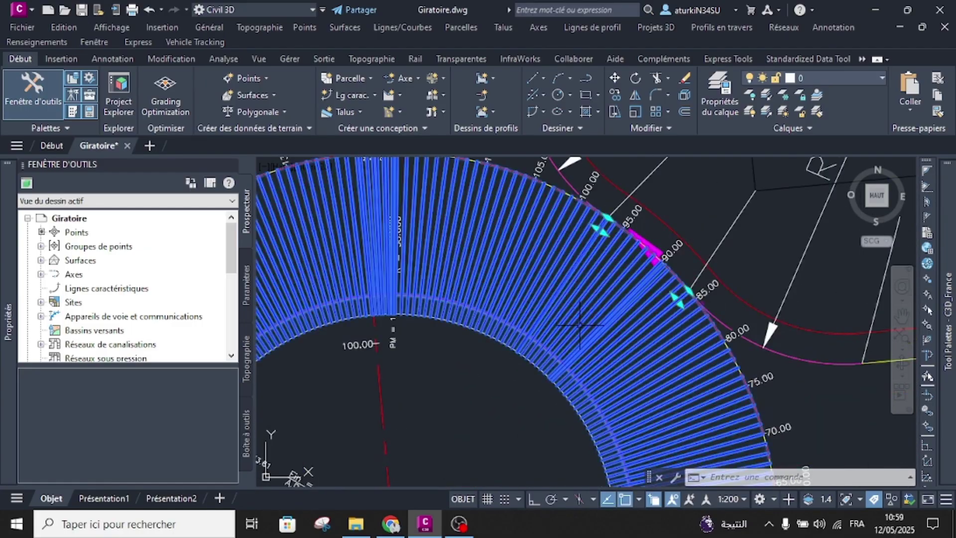
scroll(579, 325, down, 4)
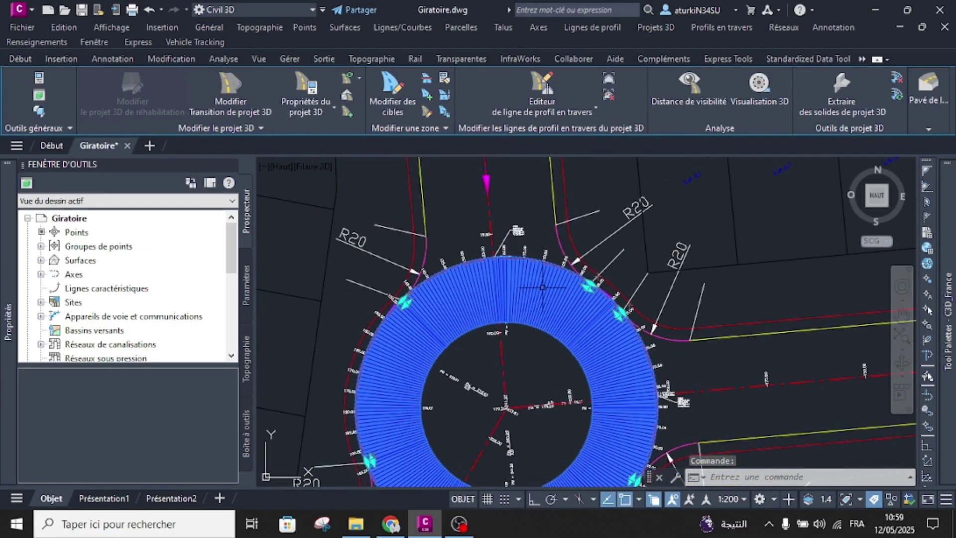
click(445, 129)
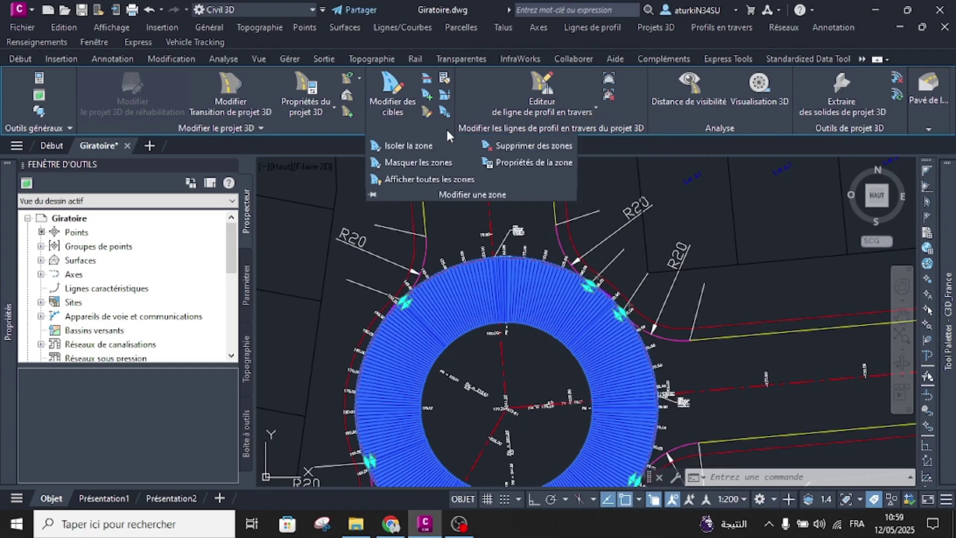
click(509, 163)
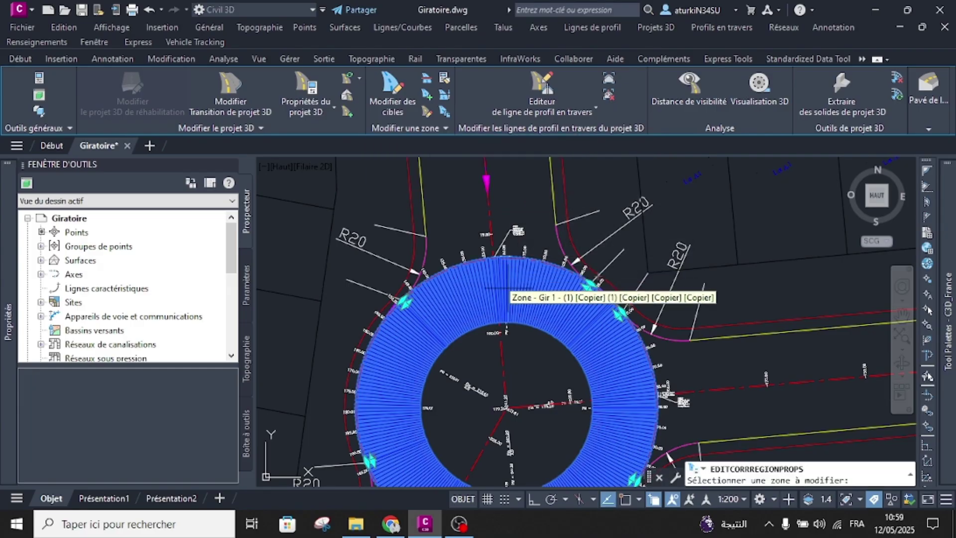
scroll(597, 318, up, 3)
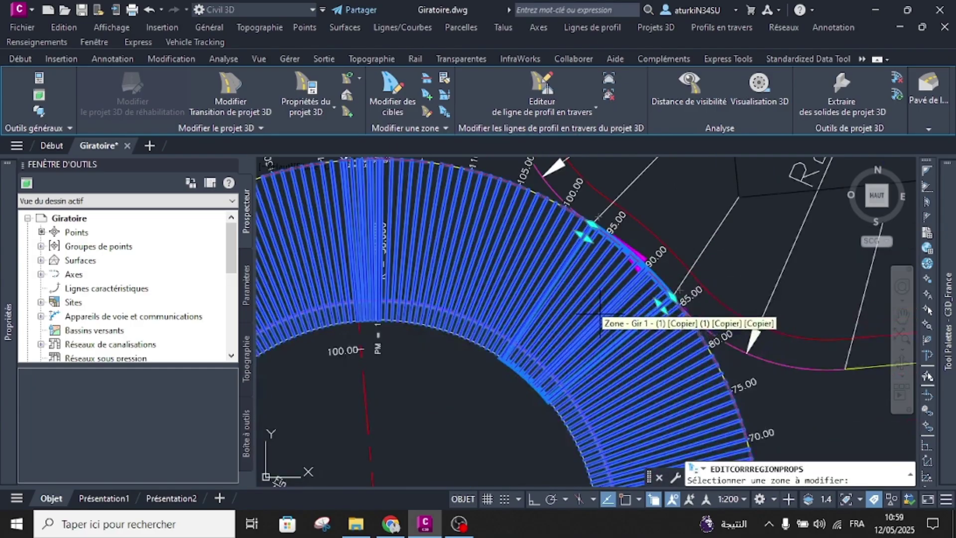
click(615, 295)
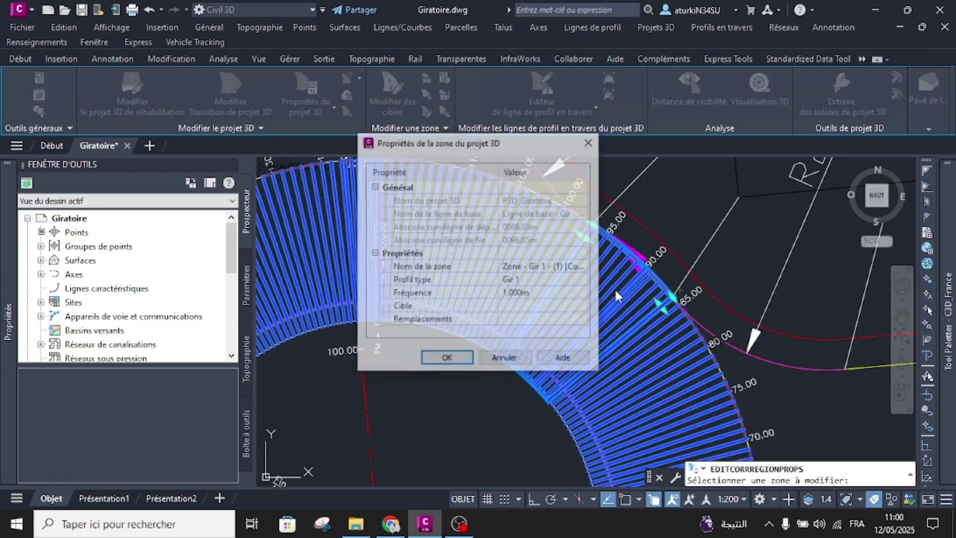
click(539, 277)
click(583, 281)
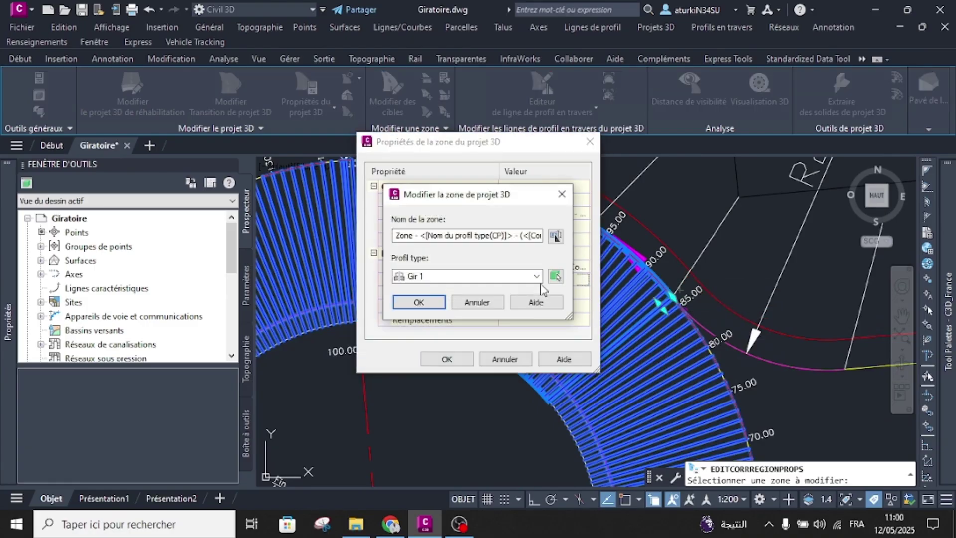
click(515, 278)
click(425, 302)
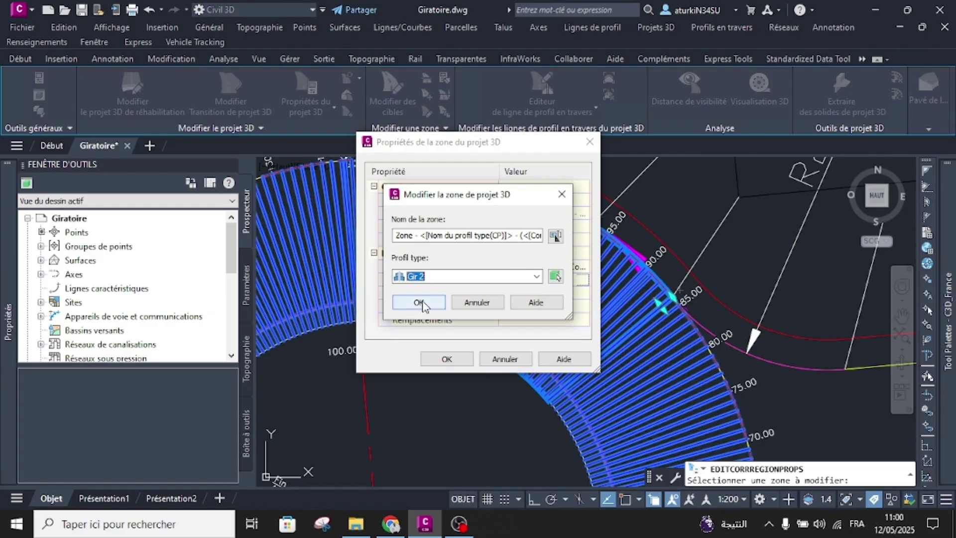
click(420, 302)
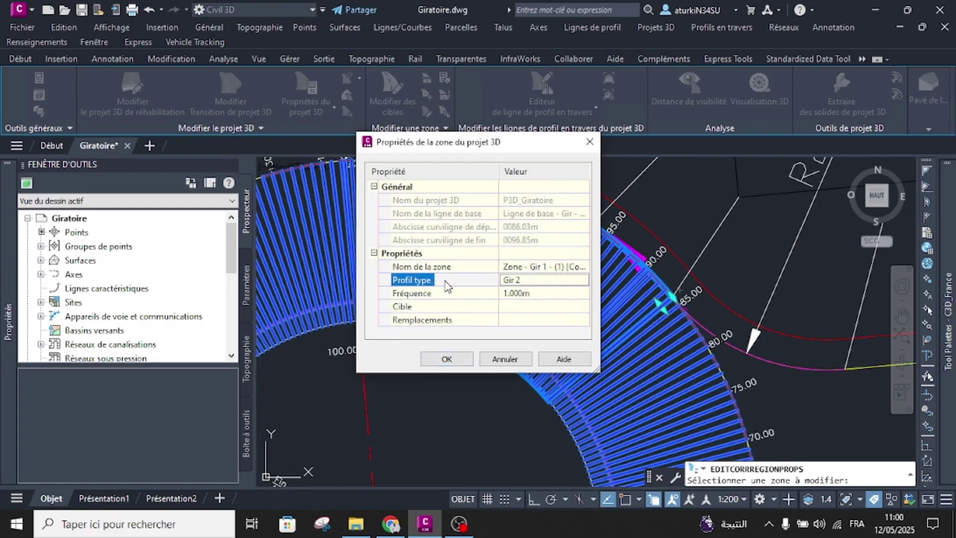
click(447, 359)
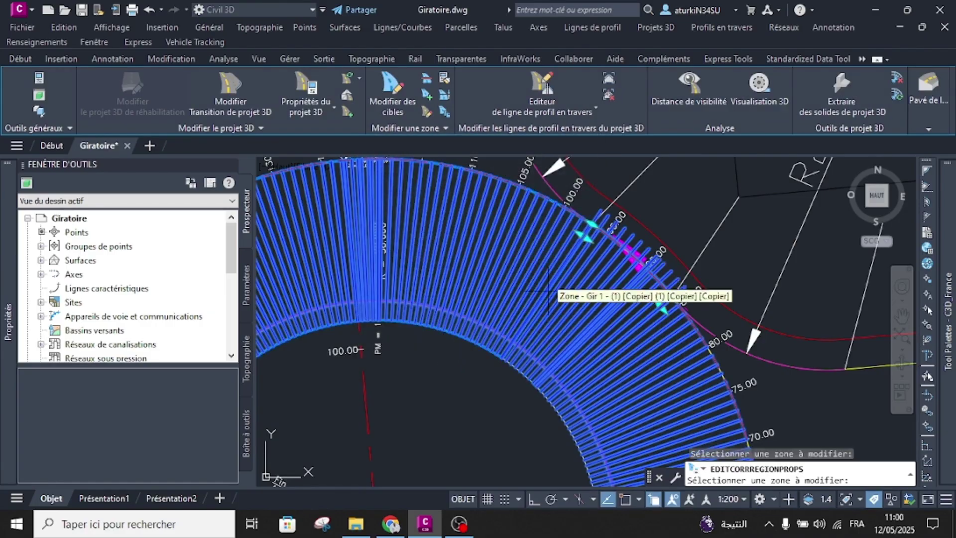
Set the assembly of the ring's west region, stations 148.60 to 193.24, to Gir 2.
scroll(618, 247, down, 3)
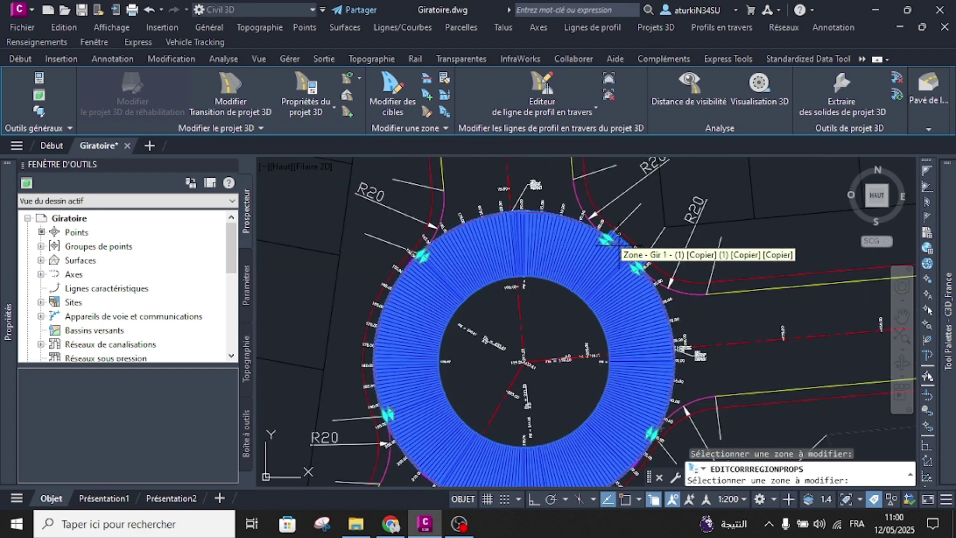
scroll(619, 245, up, 2)
middle_drag(492, 262, 648, 224)
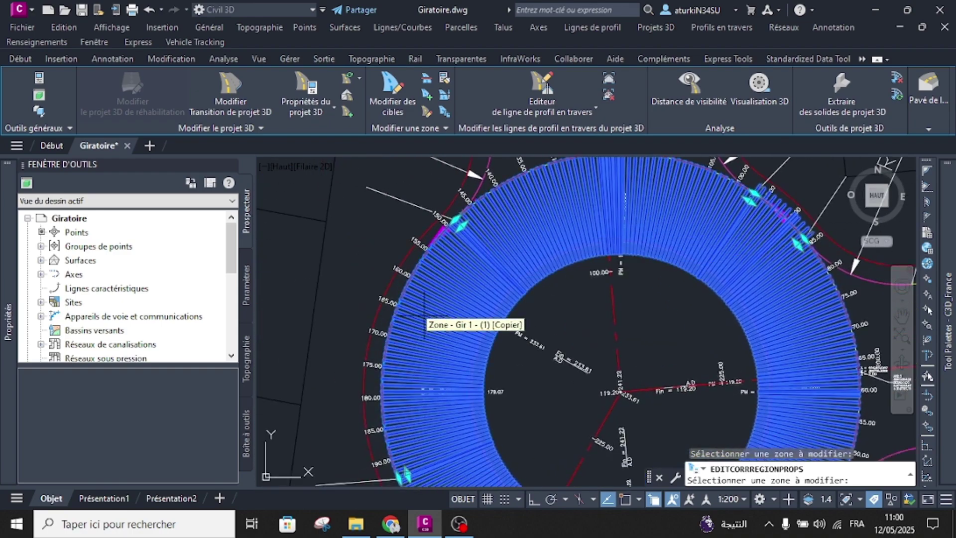
middle_drag(424, 315, 488, 253)
click(497, 263)
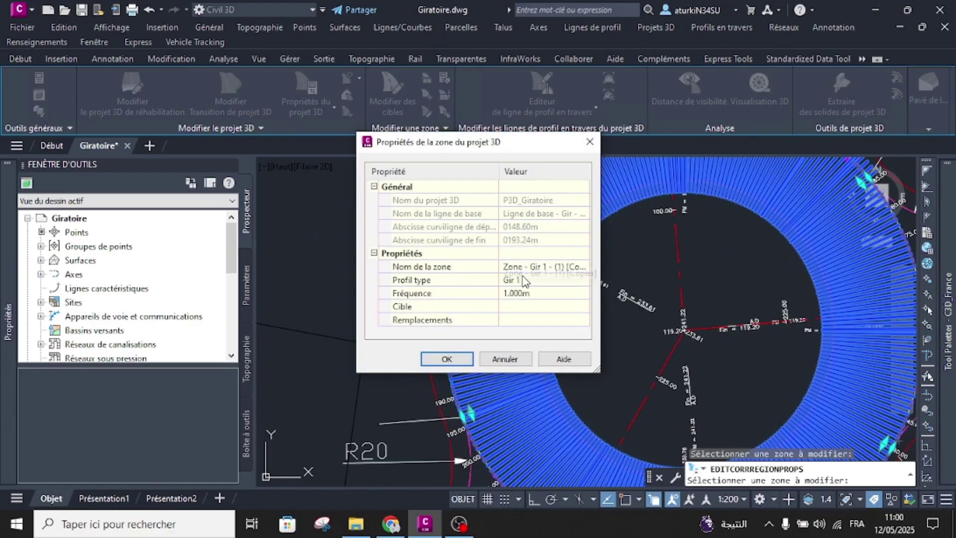
click(582, 280)
click(470, 277)
click(427, 303)
click(419, 302)
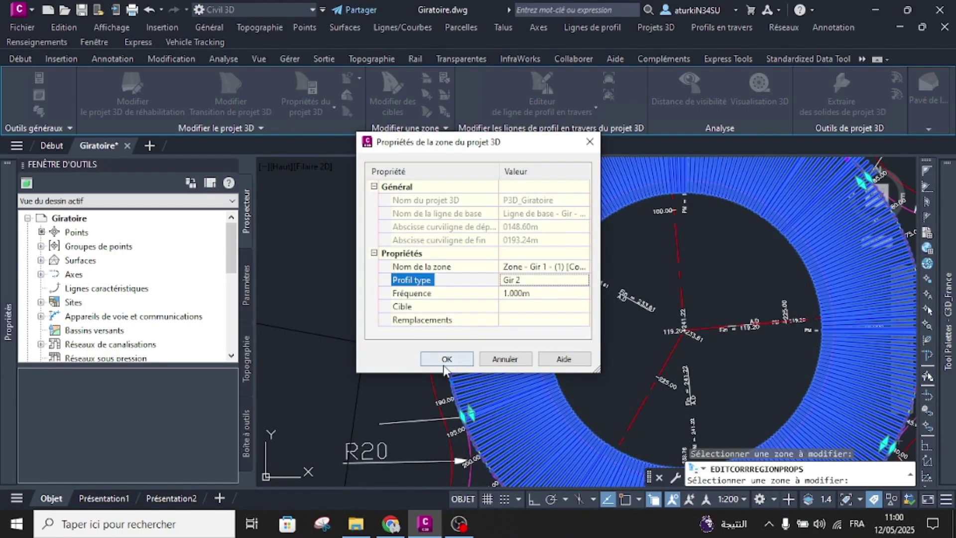
click(446, 358)
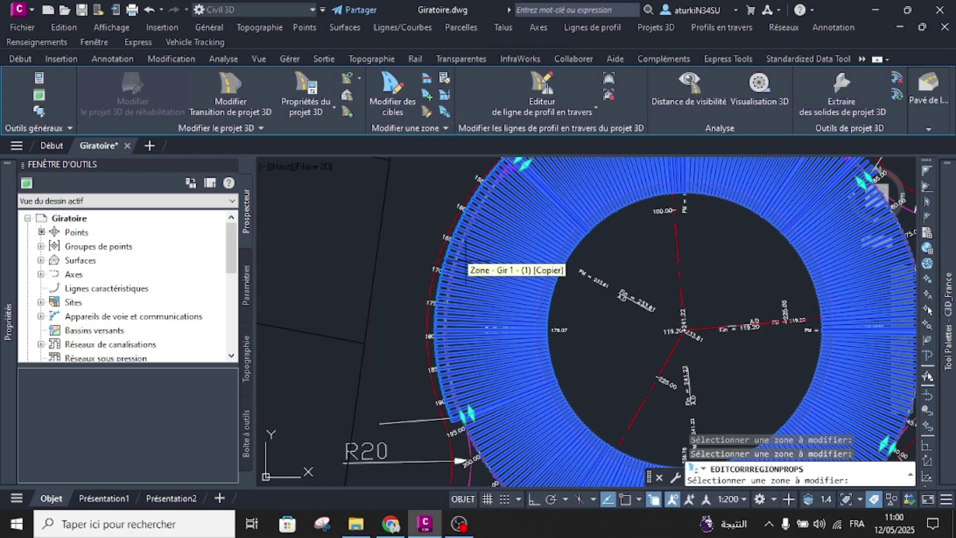
Set the assembly of the southeast region, stations 6.26 to 40.01, to Gir 2 and end the region editing.
scroll(451, 367, down, 4)
middle_drag(502, 397, 483, 328)
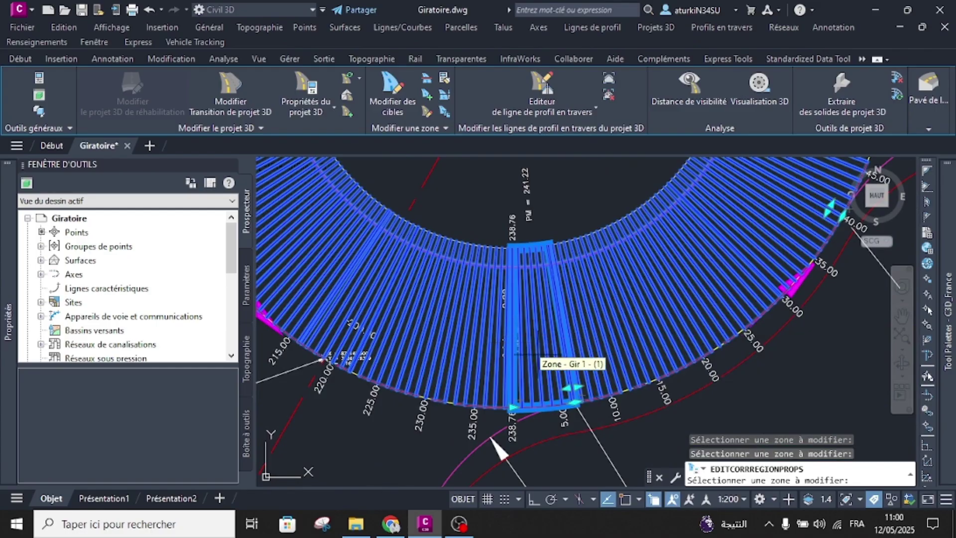
middle_drag(494, 386, 485, 338)
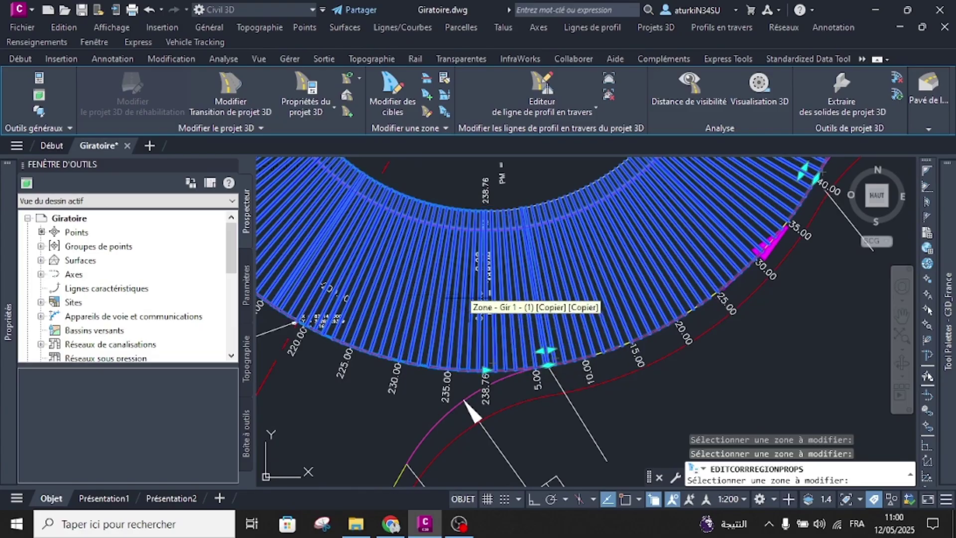
middle_drag(584, 296, 450, 332)
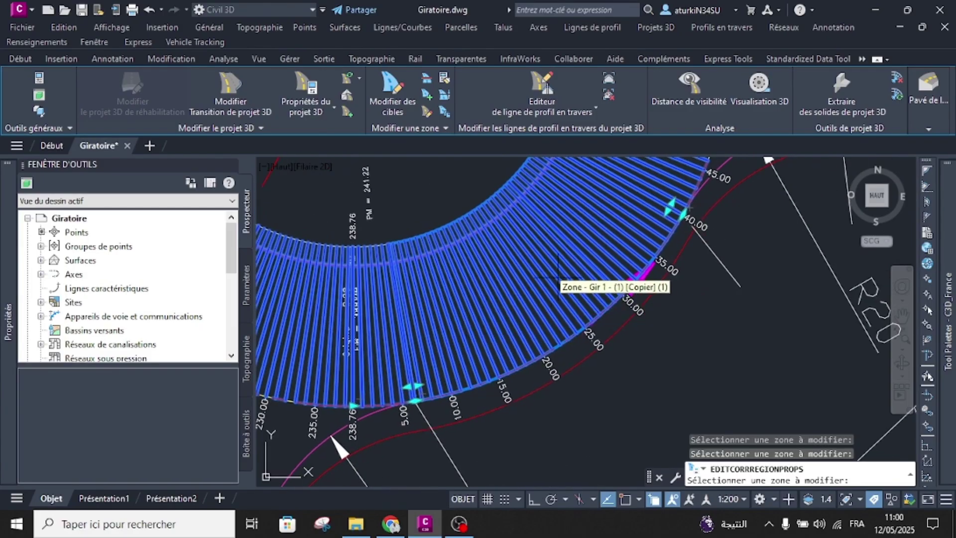
click(560, 275)
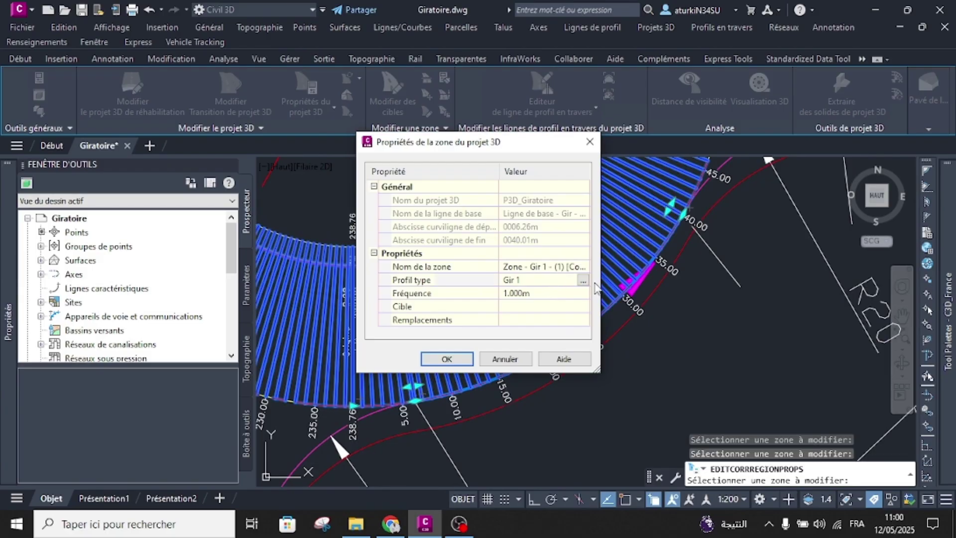
click(583, 280)
click(476, 277)
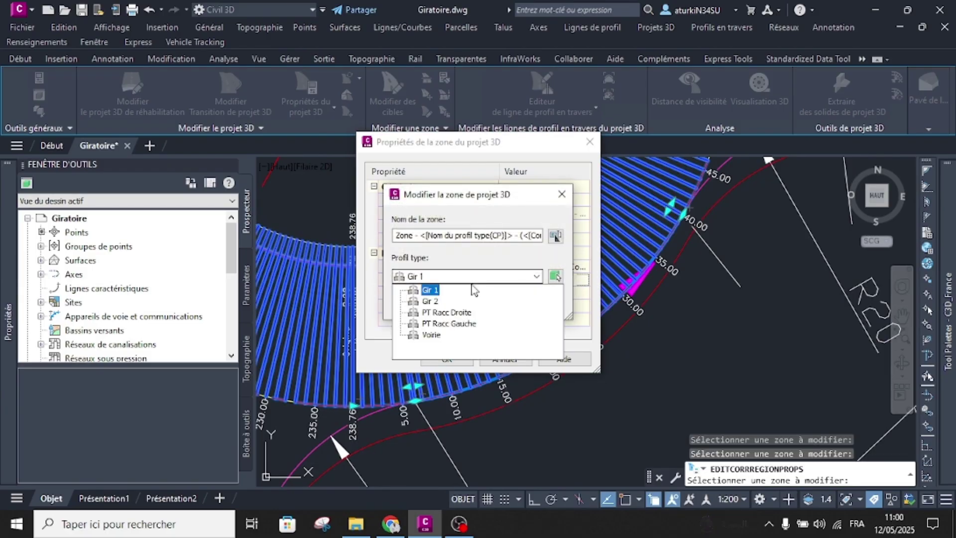
click(431, 301)
click(418, 301)
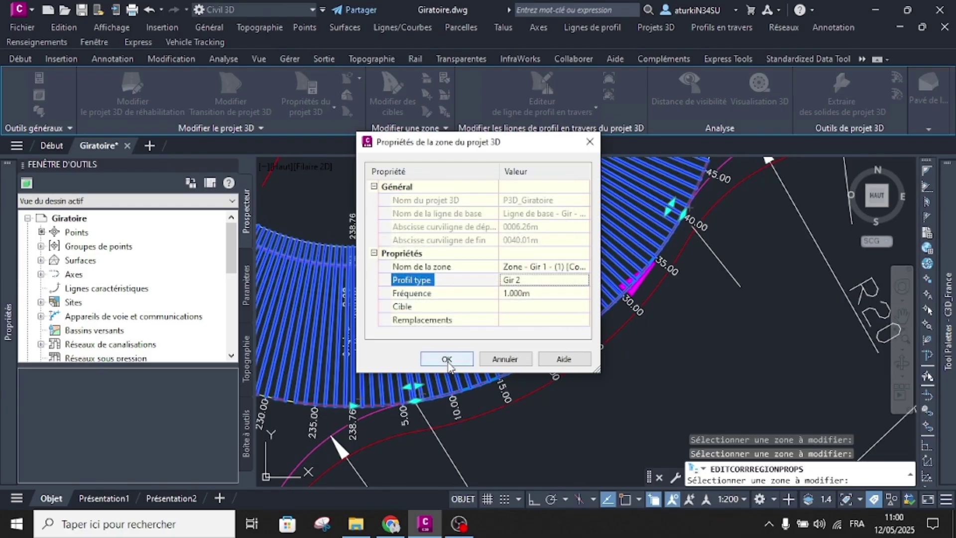
click(446, 359)
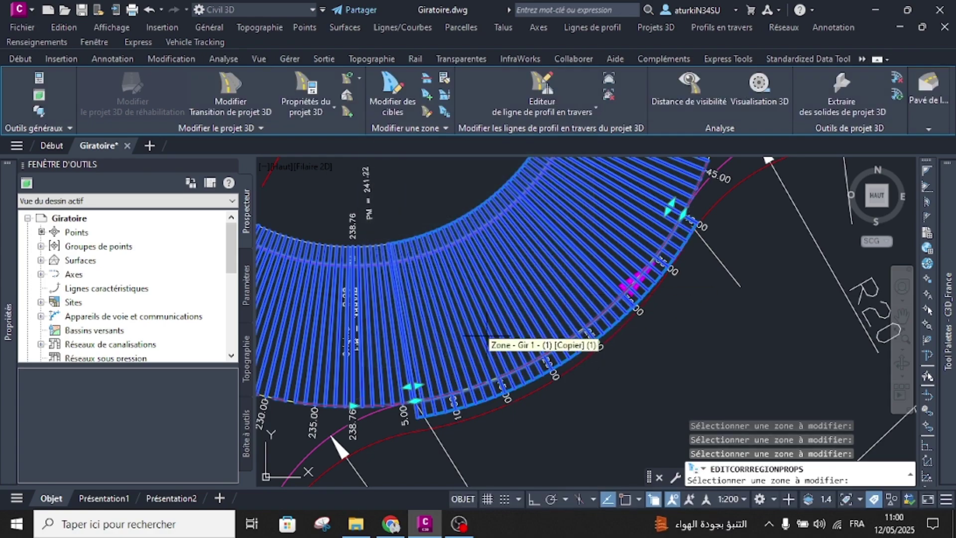
key(Escape)
Open the target mapping for the northeast Gir 2 region between stations 86.03 and 96.85.
scroll(481, 341, down, 6)
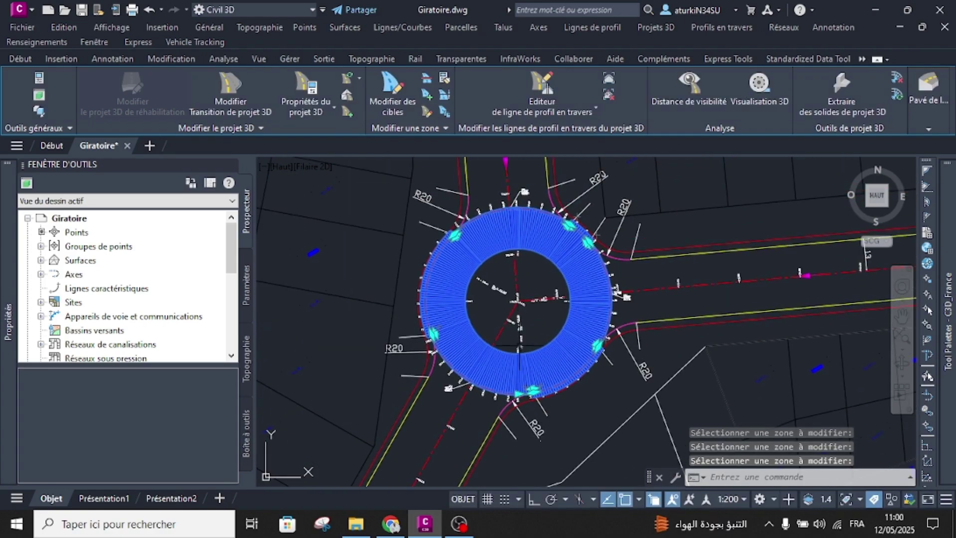
scroll(555, 233, up, 4)
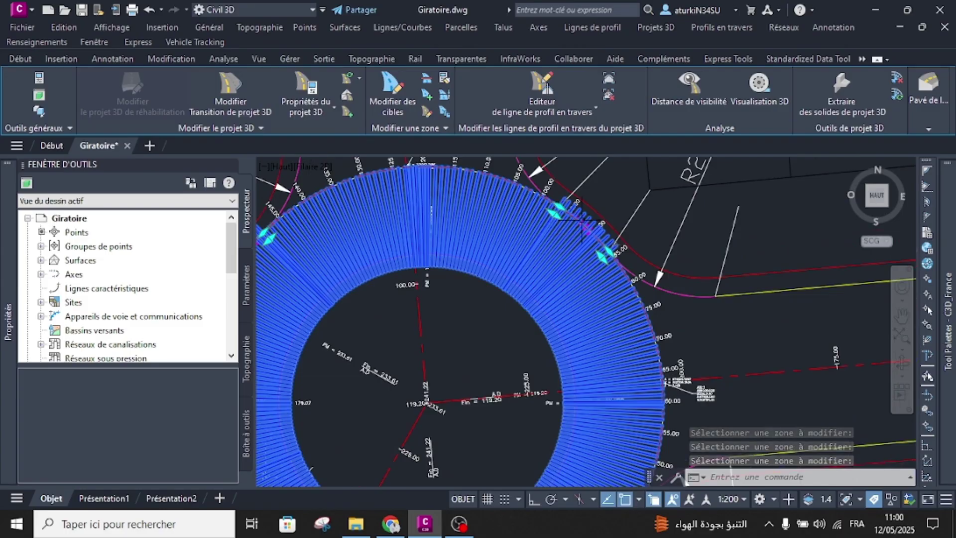
click(392, 94)
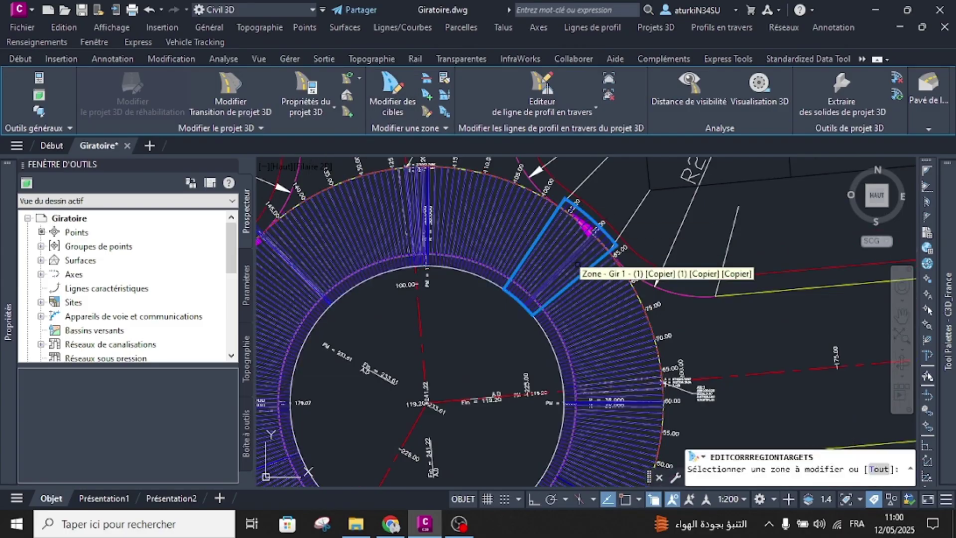
click(572, 255)
right_click(573, 254)
click(590, 258)
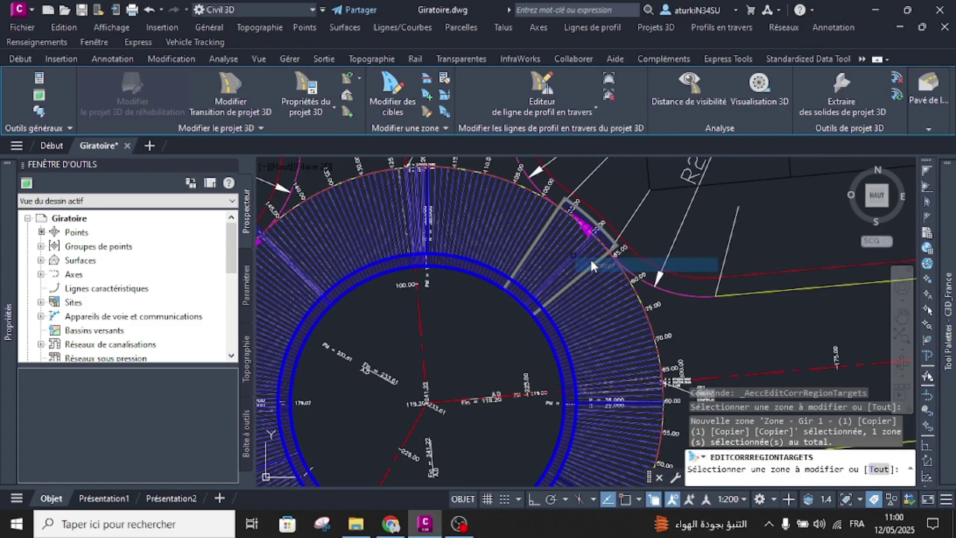
Target all offsets of the right UrbanSidewalk to the outer red polyline beside the northeast region and apply the mapping.
click(259, 211)
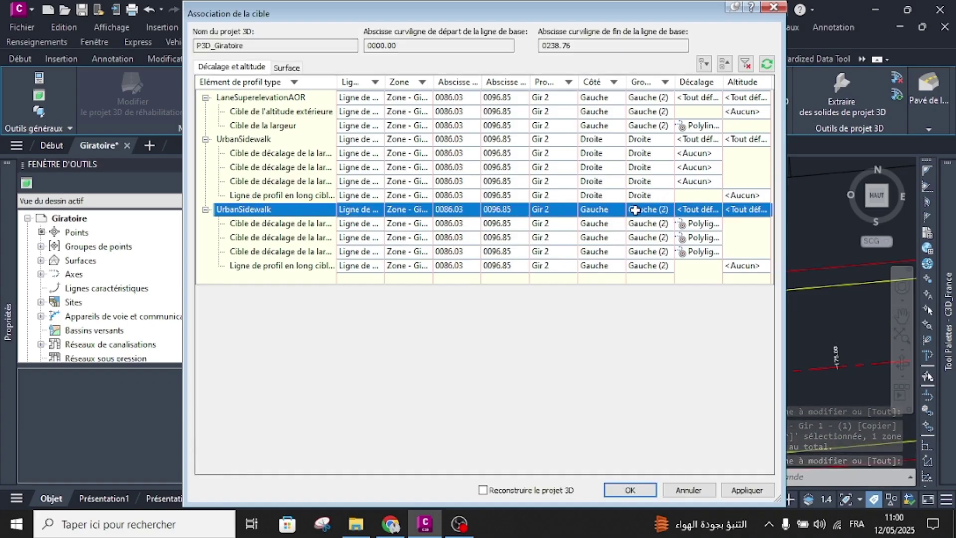
click(639, 141)
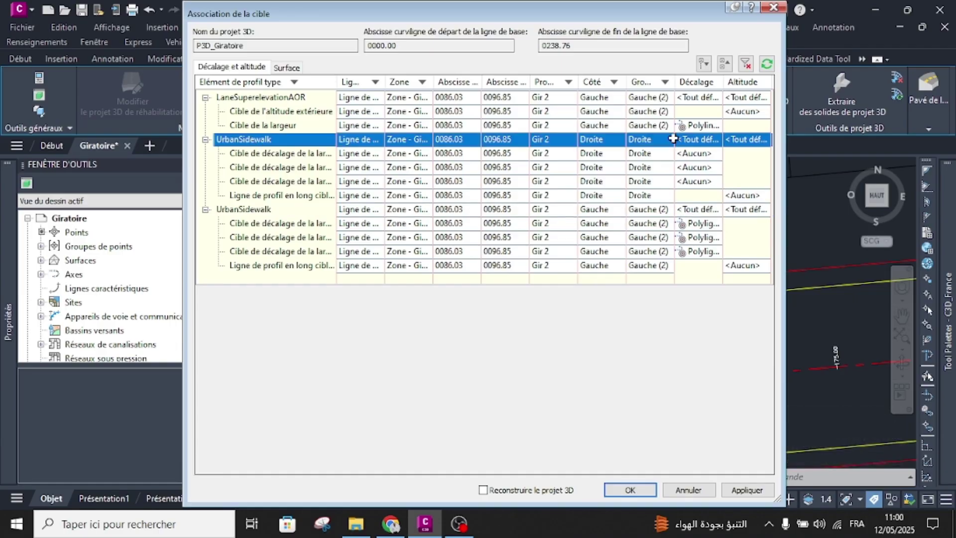
click(712, 140)
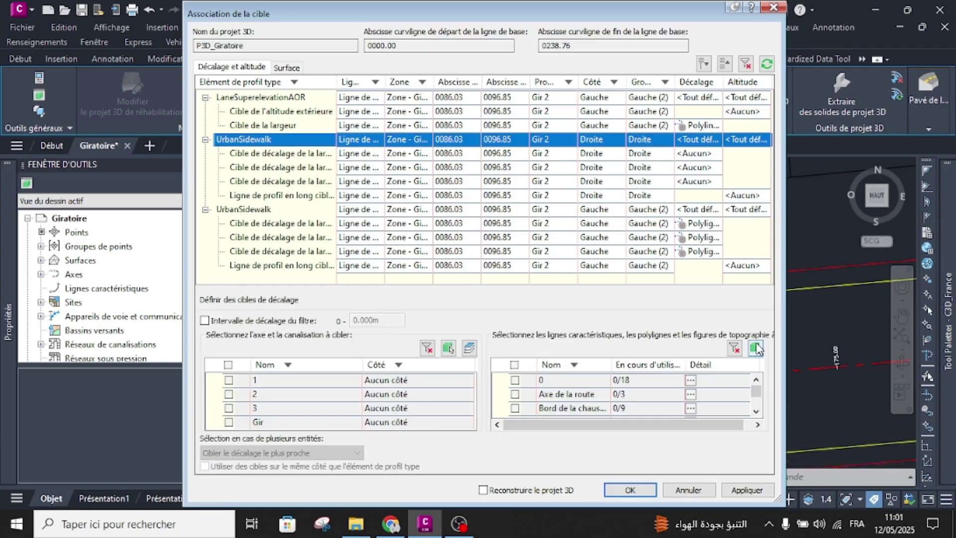
click(756, 348)
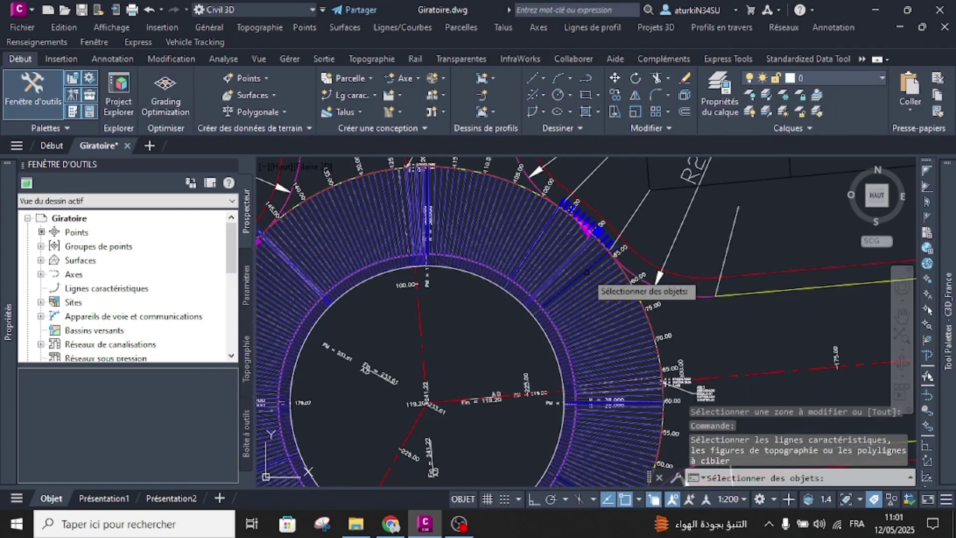
scroll(586, 272, up, 5)
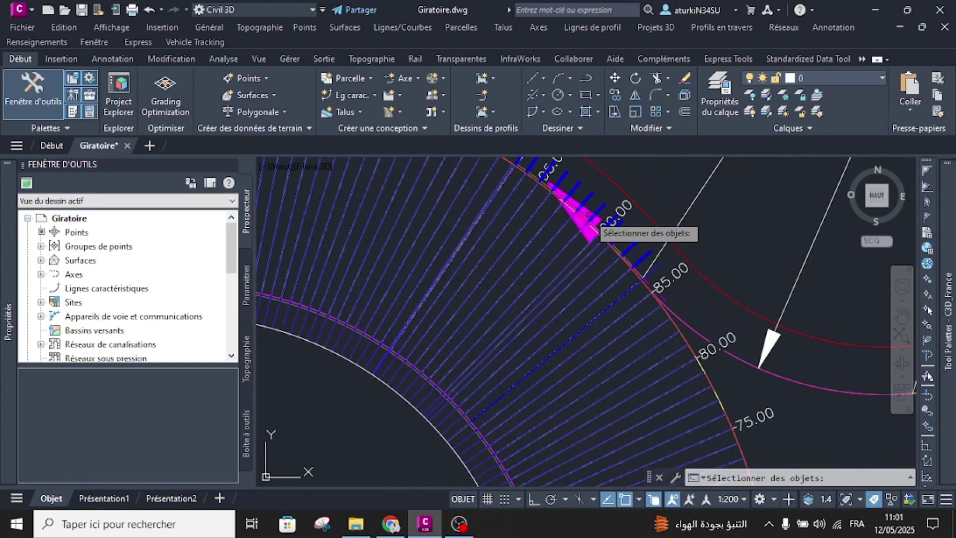
middle_drag(563, 242, 571, 332)
click(601, 254)
key(Return)
click(640, 490)
Open the target mapping for the ring's west Gir 2 region between stations 148.60 and 193.24.
scroll(597, 273, down, 4)
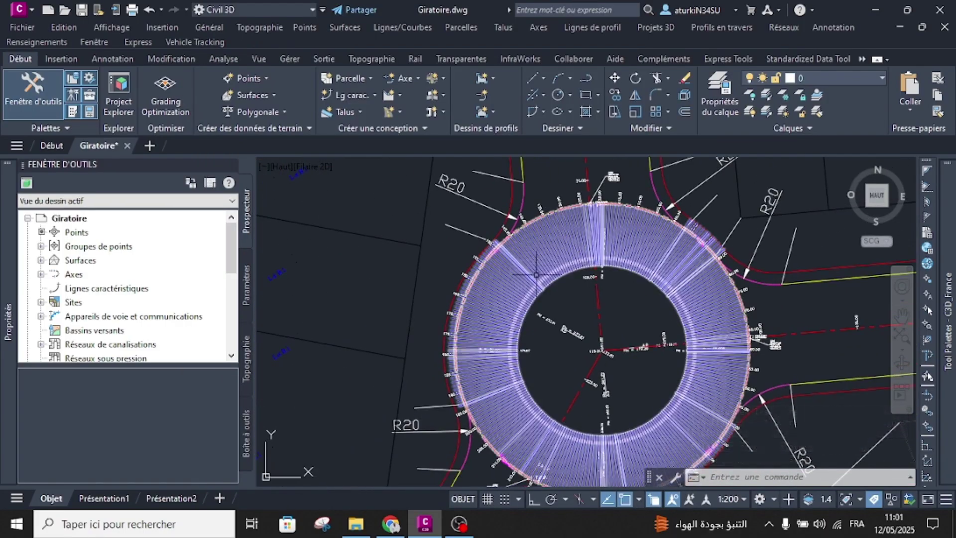
click(479, 285)
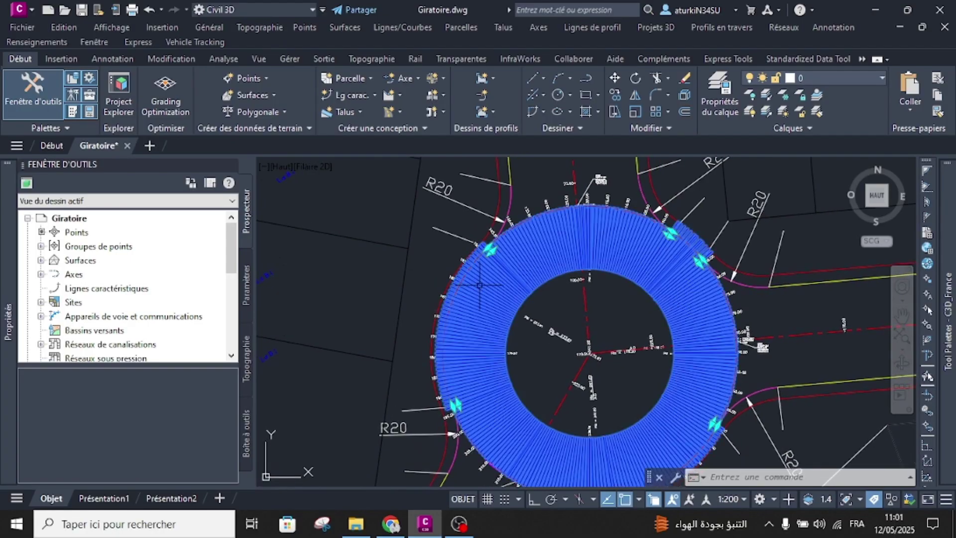
click(431, 121)
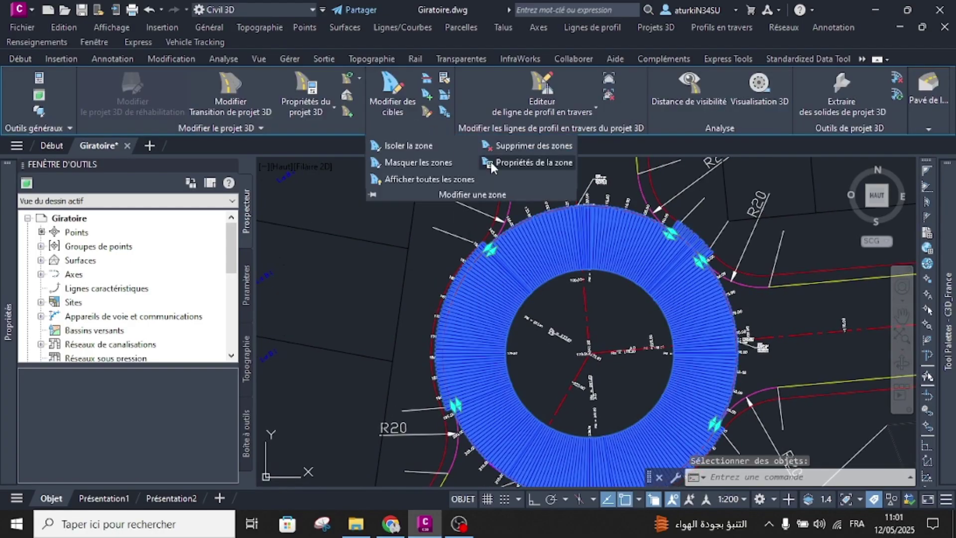
click(392, 95)
click(471, 311)
right_click(471, 311)
click(491, 318)
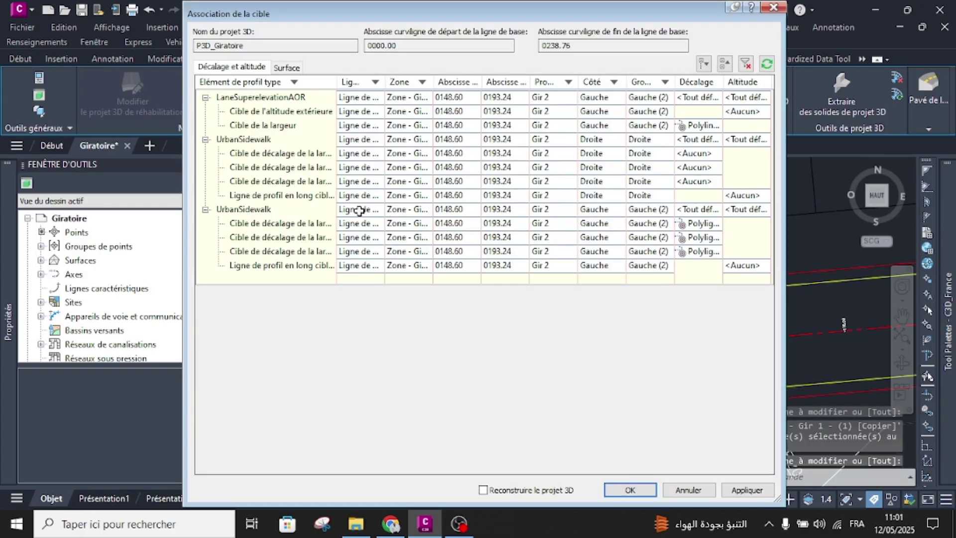
Target all offsets of the right UrbanSidewalk to the outer red polyline beside the west region and apply the mapping.
click(237, 131)
click(272, 144)
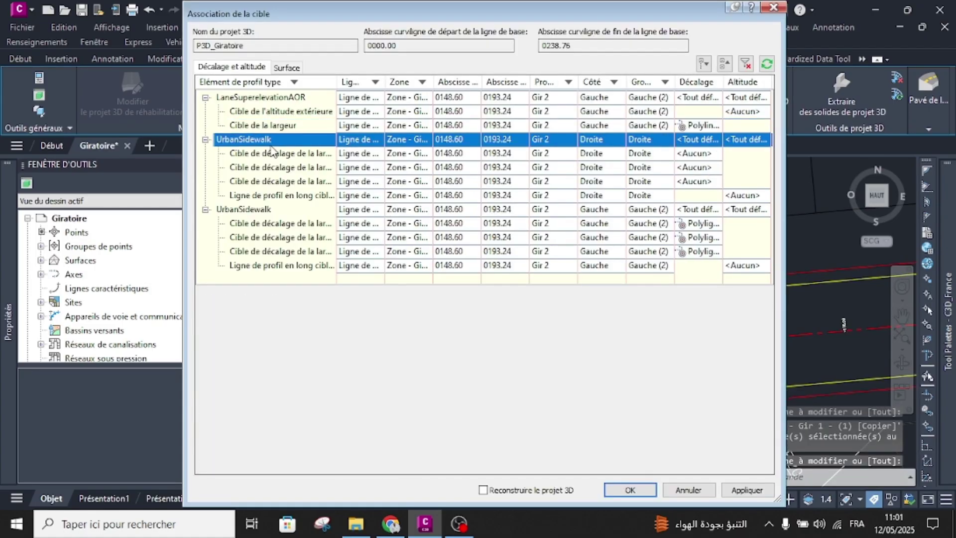
click(726, 154)
click(754, 344)
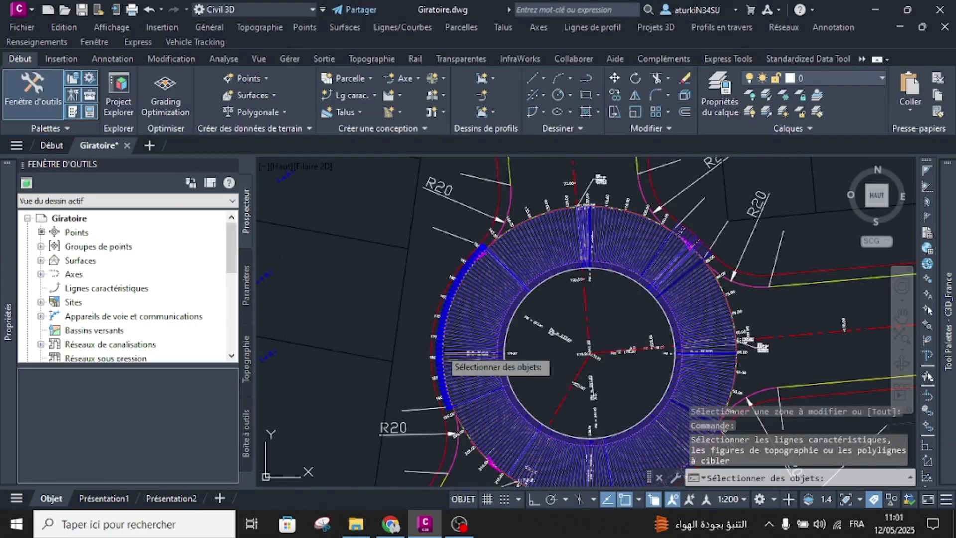
scroll(449, 357, up, 3)
click(455, 289)
key(Return)
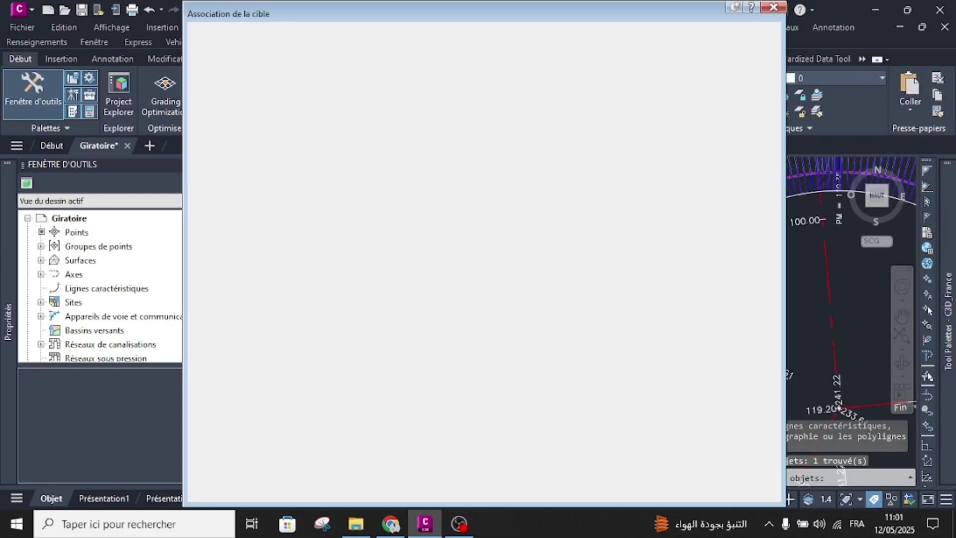
click(630, 490)
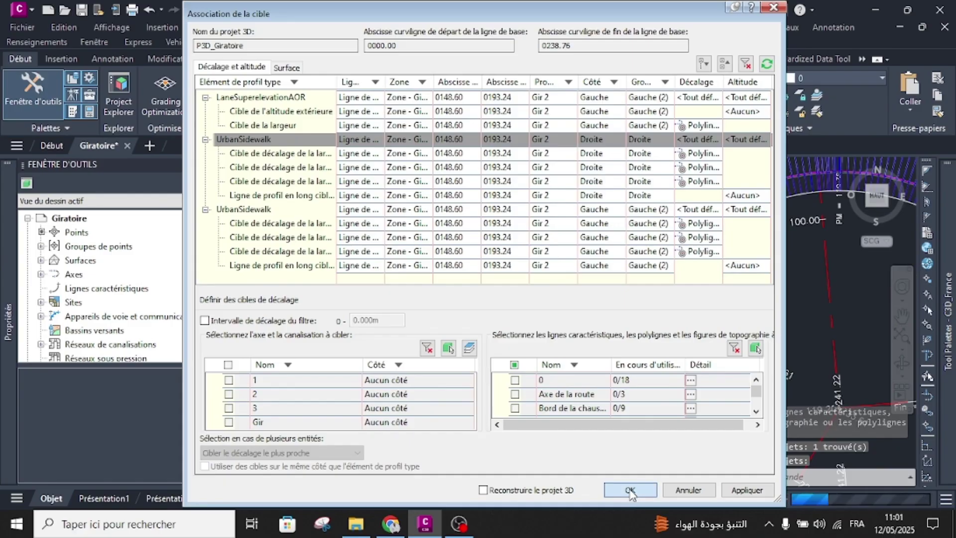
Open the target mapping for the southeast Gir 2 region between stations 6.26 and 40.01.
scroll(536, 284, down, 5)
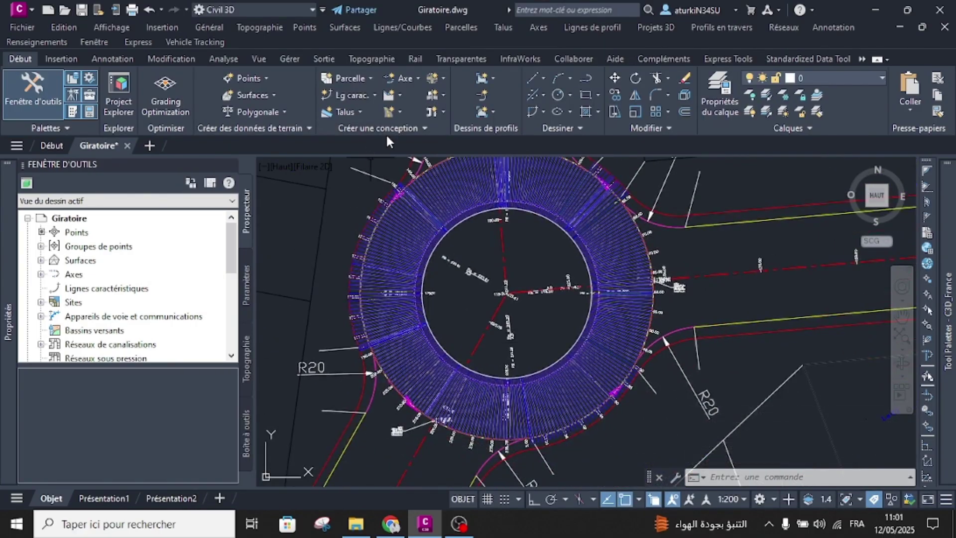
click(473, 209)
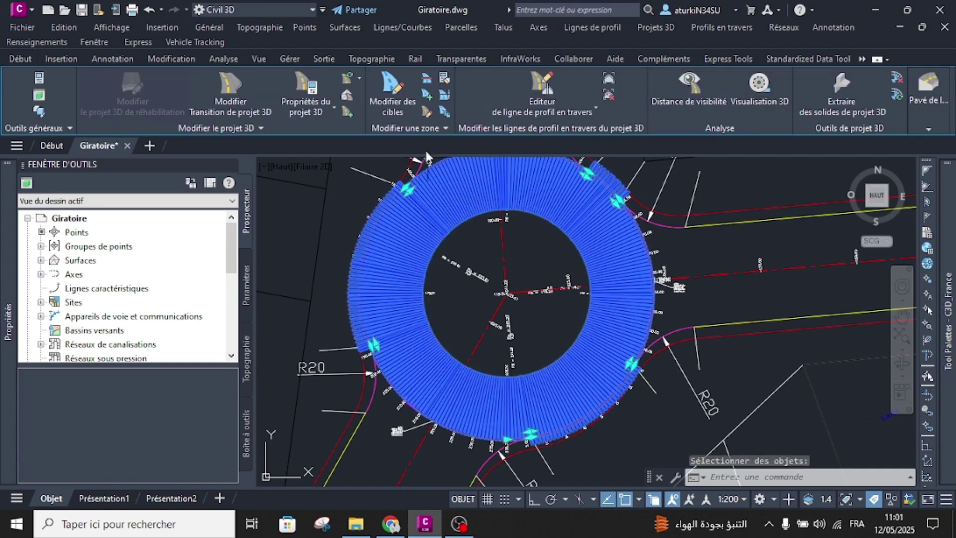
click(392, 92)
click(577, 373)
right_click(586, 283)
click(612, 292)
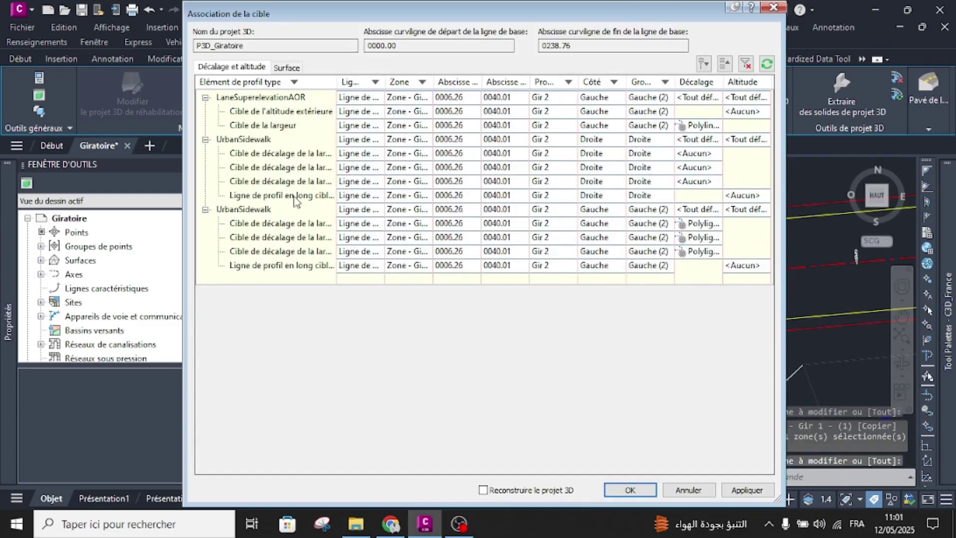
Target all offsets of the right UrbanSidewalk to the outer red polyline beside the southeast region and apply the mapping.
click(241, 140)
click(713, 137)
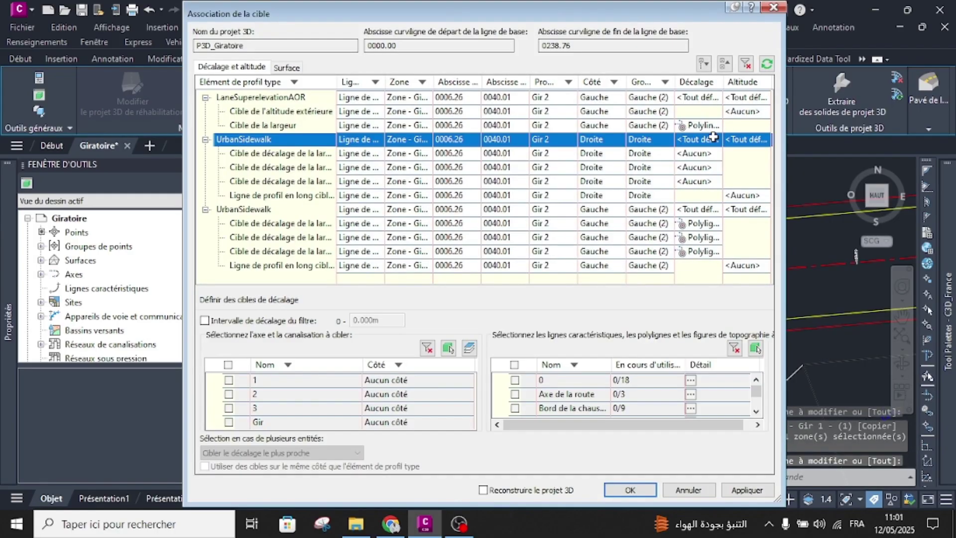
click(757, 348)
scroll(600, 415, up, 7)
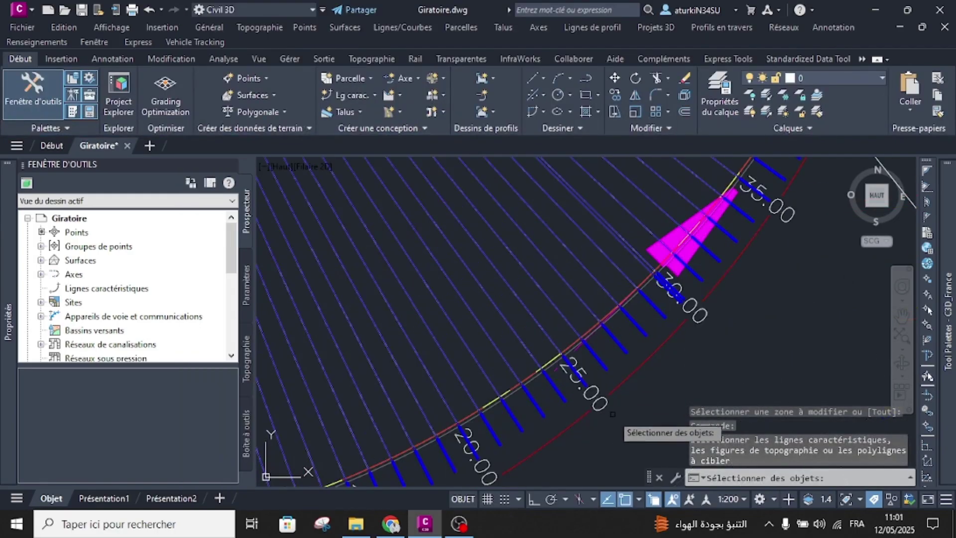
click(633, 374)
right_click(632, 374)
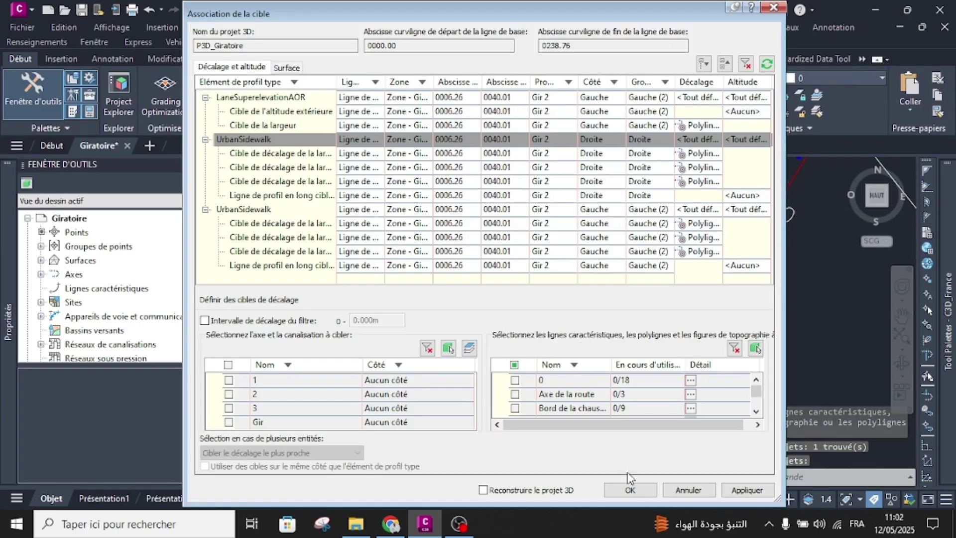
click(631, 490)
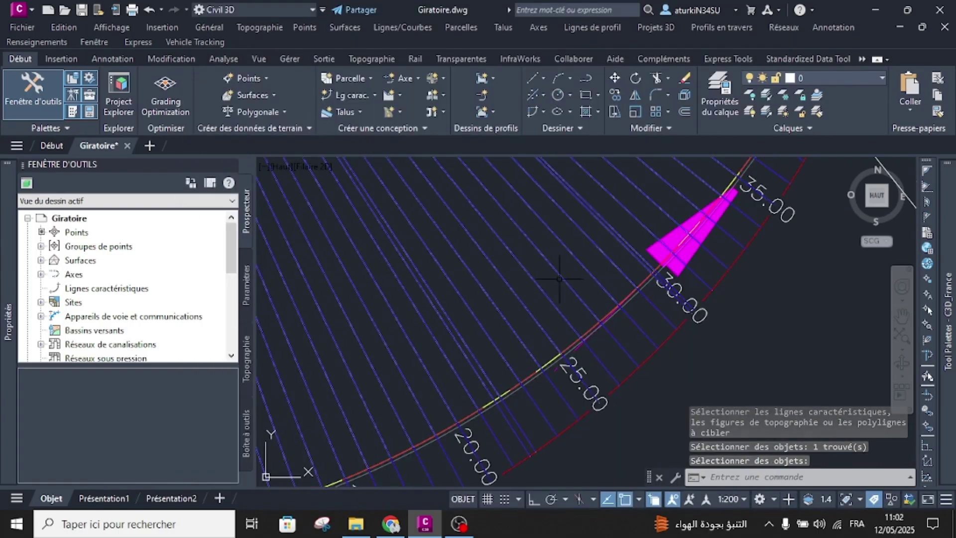
Examine the rebuilt ring corridor and the connecting branches, especially the southwest branch.
scroll(559, 278, down, 6)
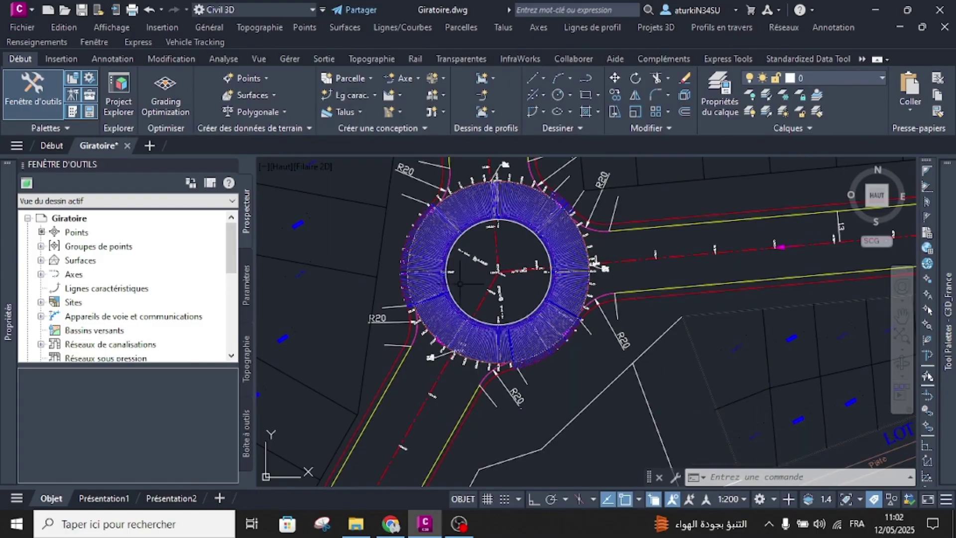
key(Escape)
scroll(500, 233, up, 4)
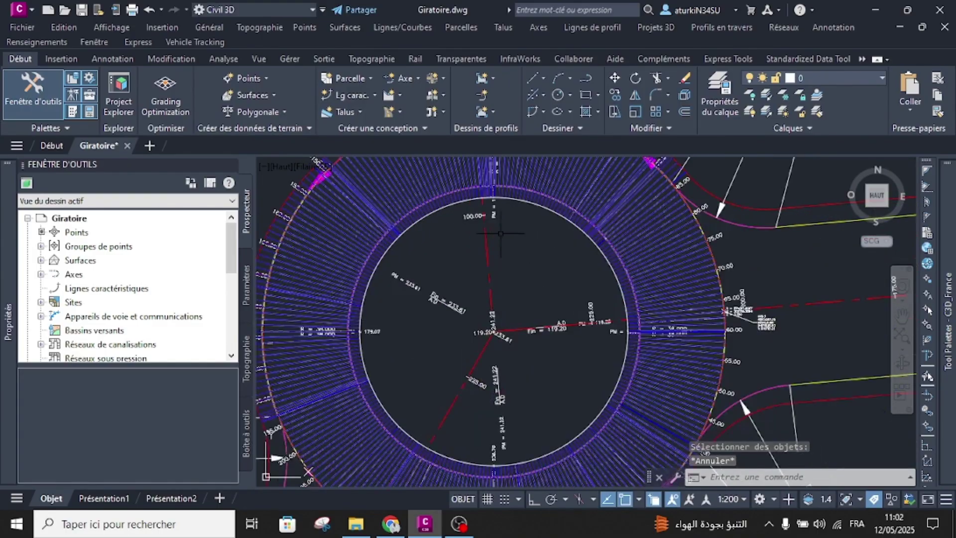
scroll(515, 221, down, 2)
scroll(515, 221, down, 2)
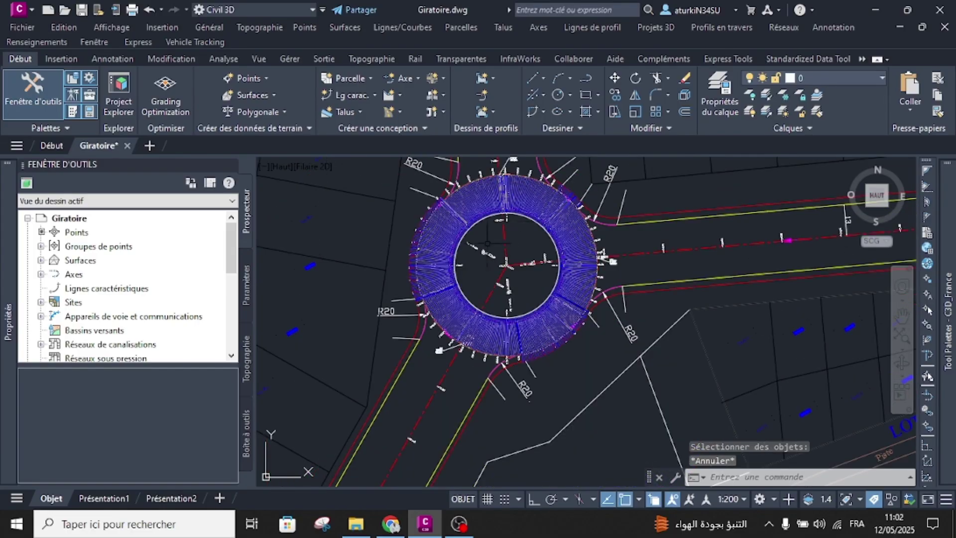
middle_drag(473, 273, 476, 293)
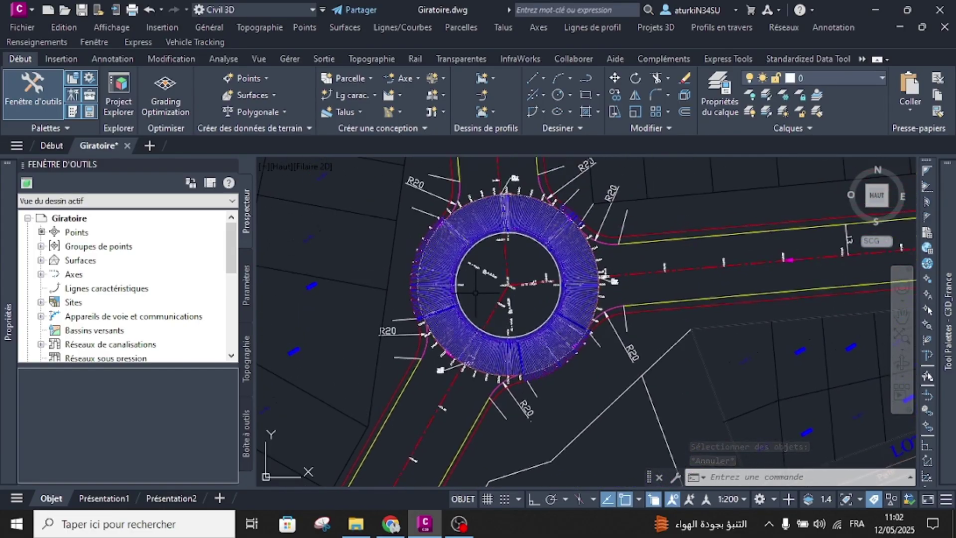
scroll(476, 293, down, 2)
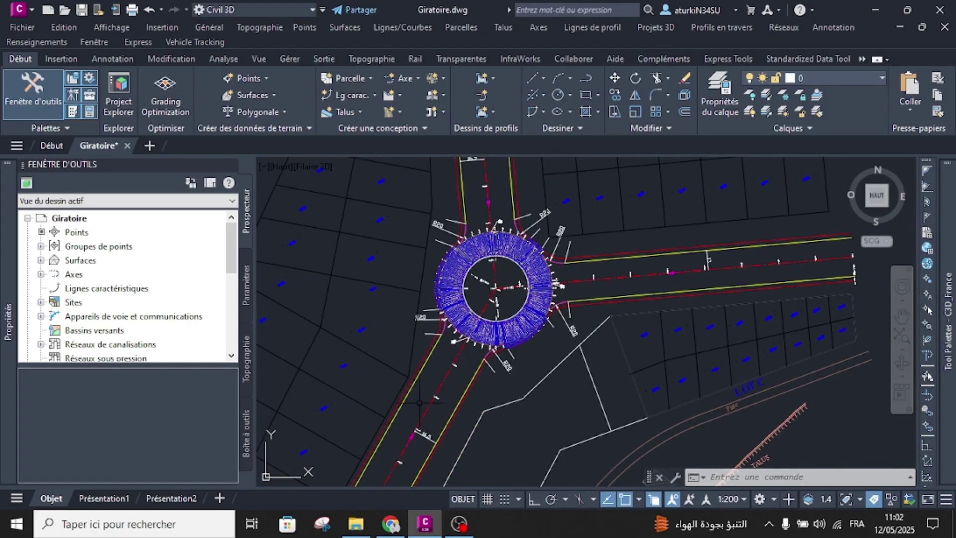
scroll(427, 410, down, 2)
middle_drag(427, 410, 453, 348)
scroll(457, 332, up, 2)
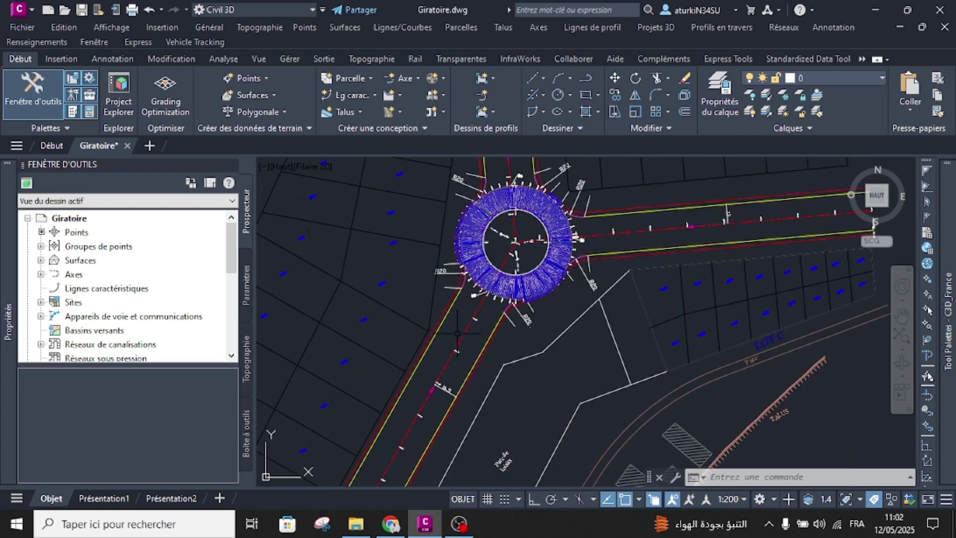
Add a baseline to the ring corridor using alignment 1, profile LR 1 and assembly Voirie.
click(476, 259)
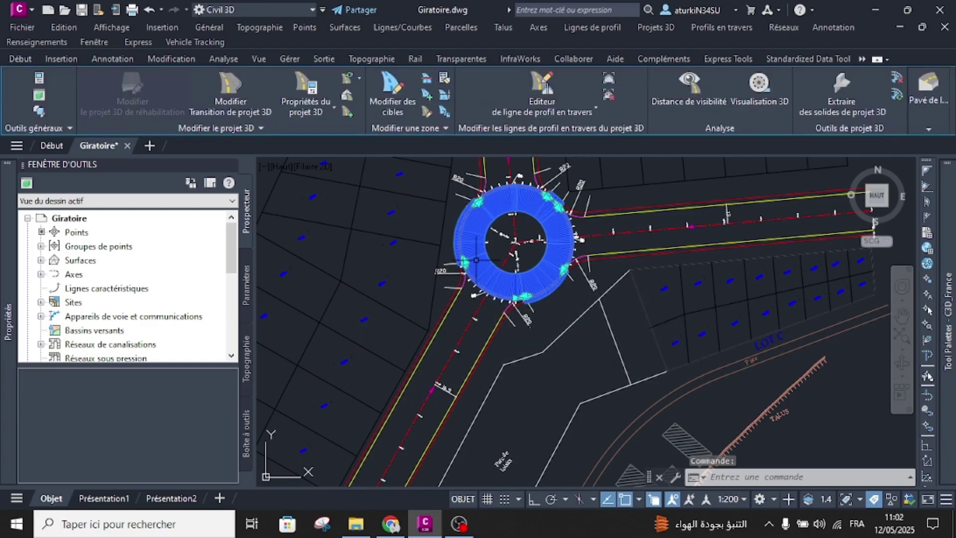
click(348, 115)
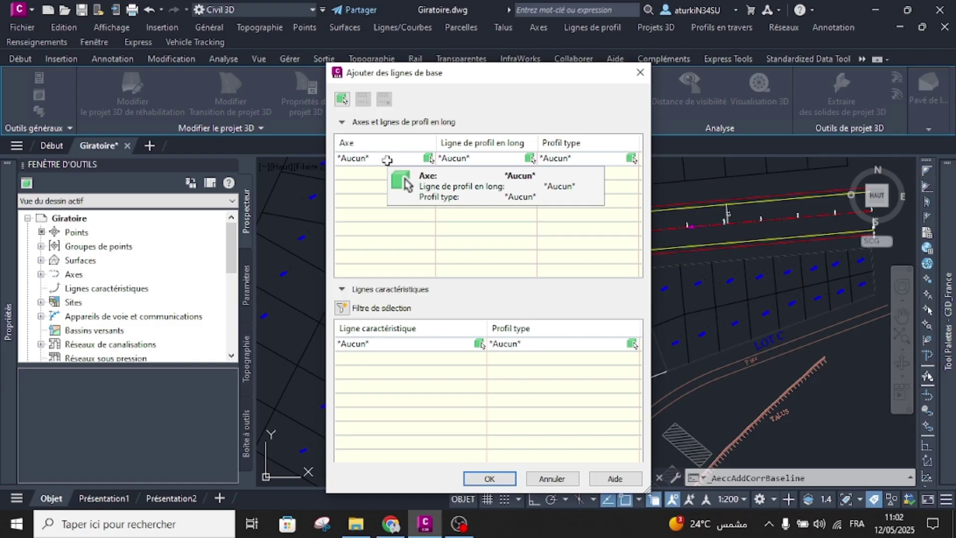
click(387, 159)
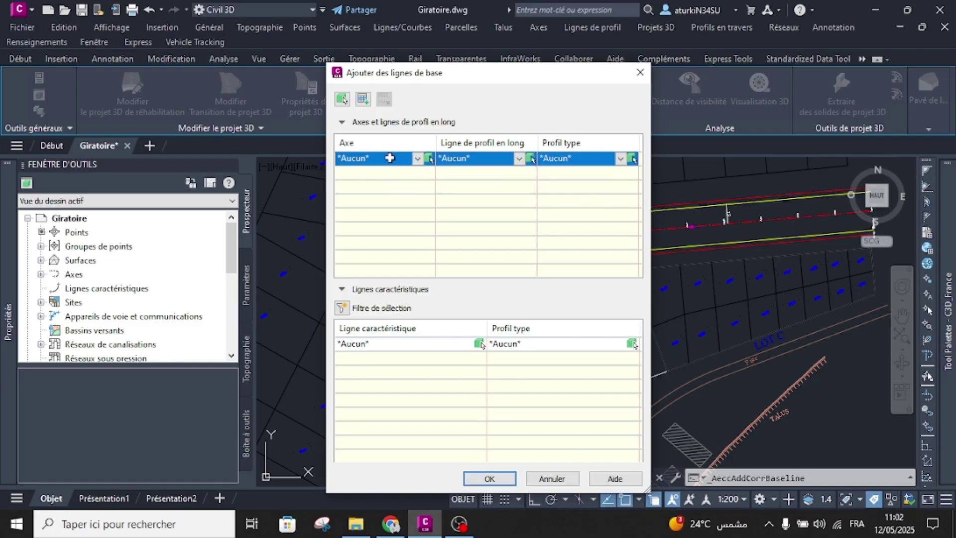
click(390, 160)
click(348, 184)
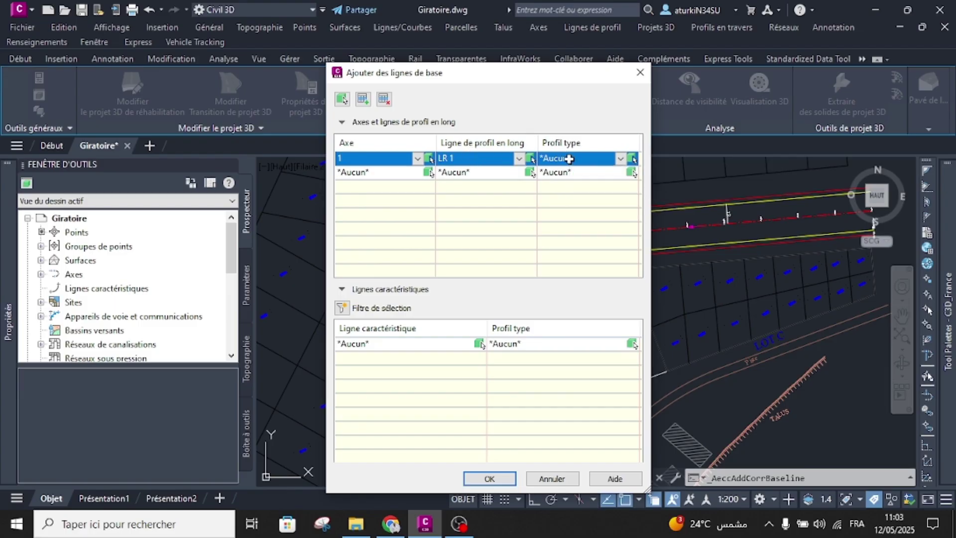
click(570, 159)
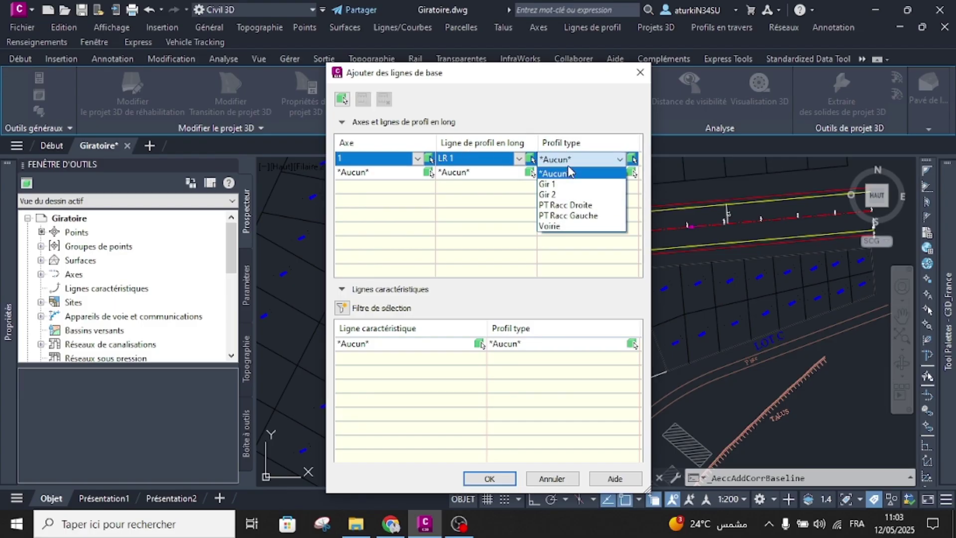
click(549, 226)
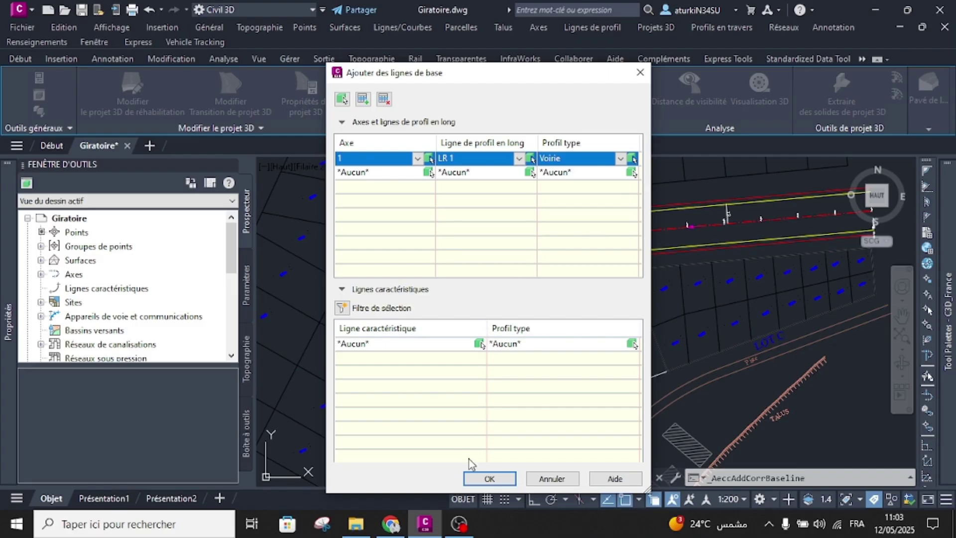
click(488, 479)
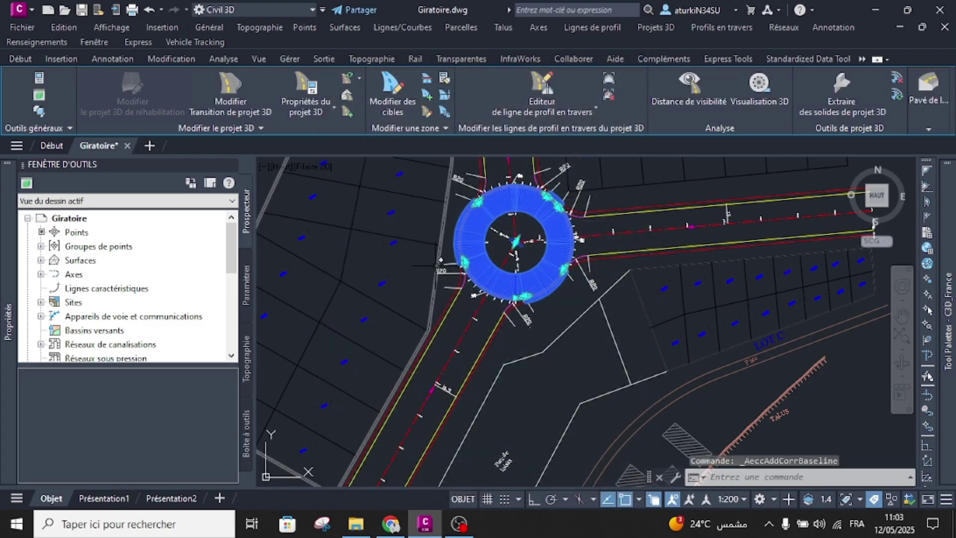
middle_drag(433, 389, 467, 334)
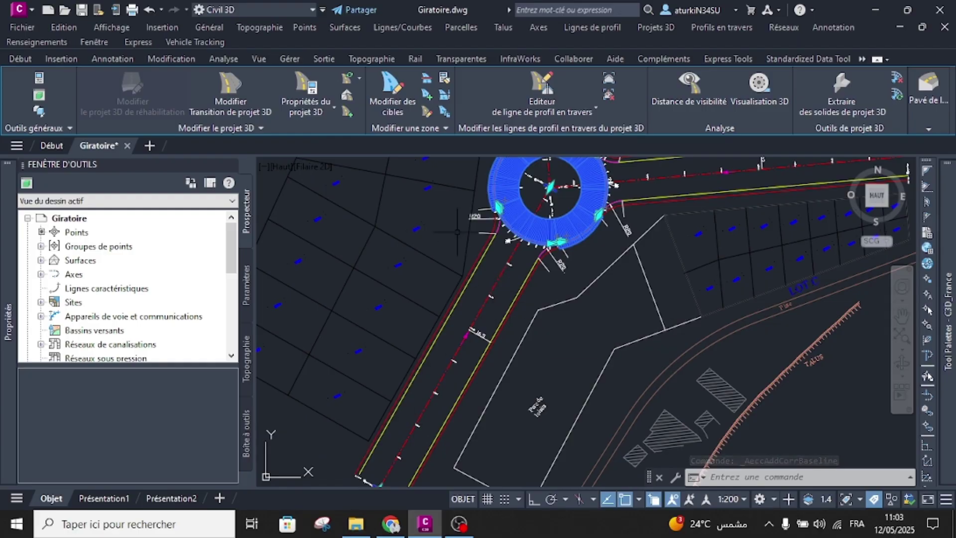
click(427, 114)
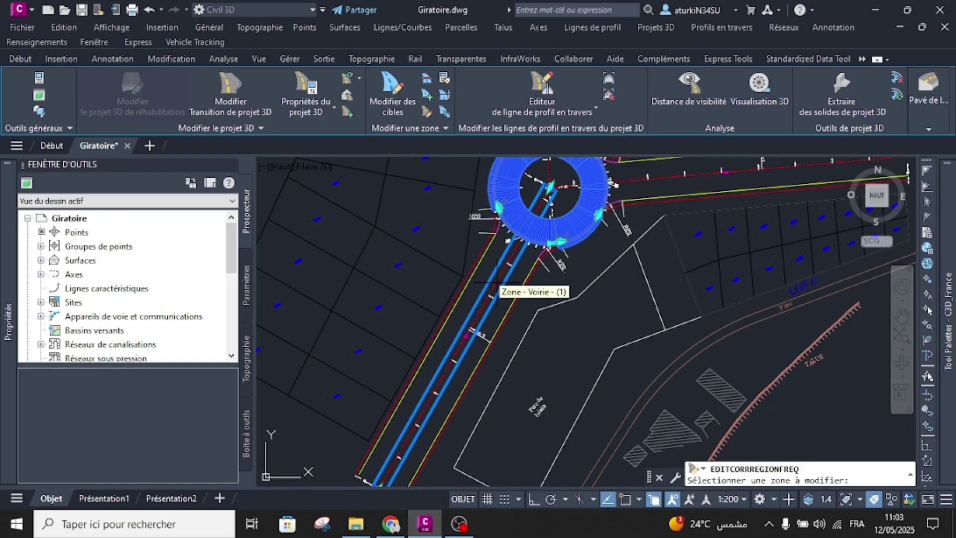
scroll(497, 283, up, 3)
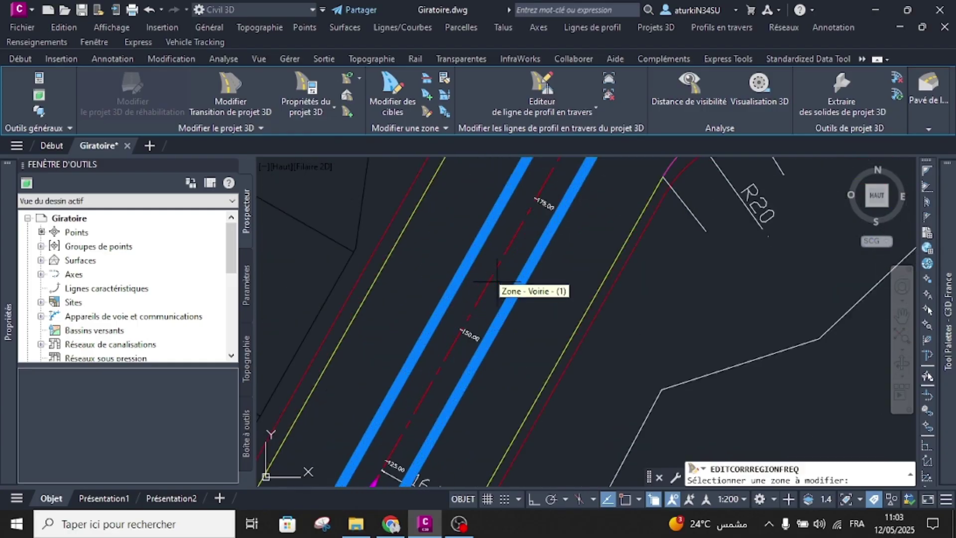
scroll(508, 264, down, 5)
scroll(519, 239, up, 6)
scroll(525, 228, up, 4)
key(Escape)
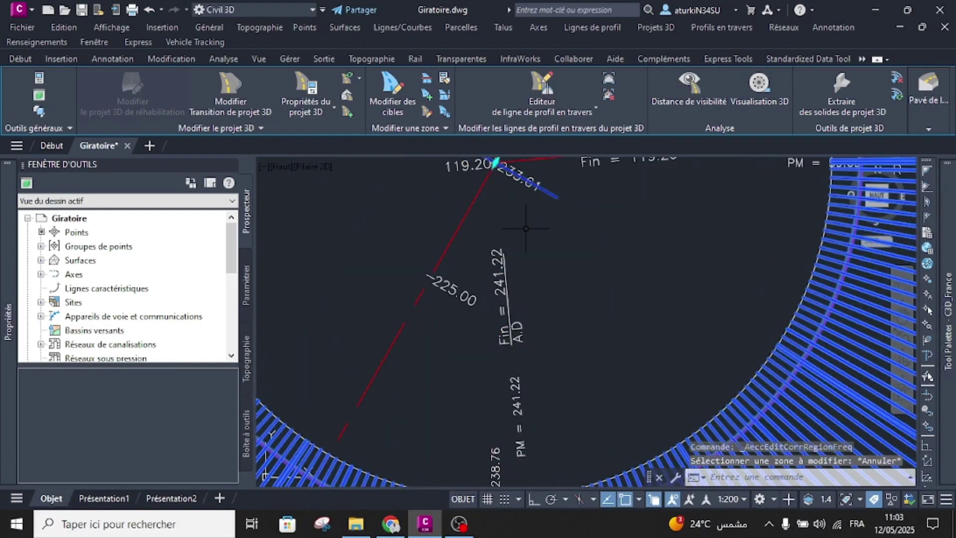
Set the southwest Voirie region's horizontal assembly frequency to 10 m along tangents, curves and spirals.
middle_drag(540, 204, 544, 267)
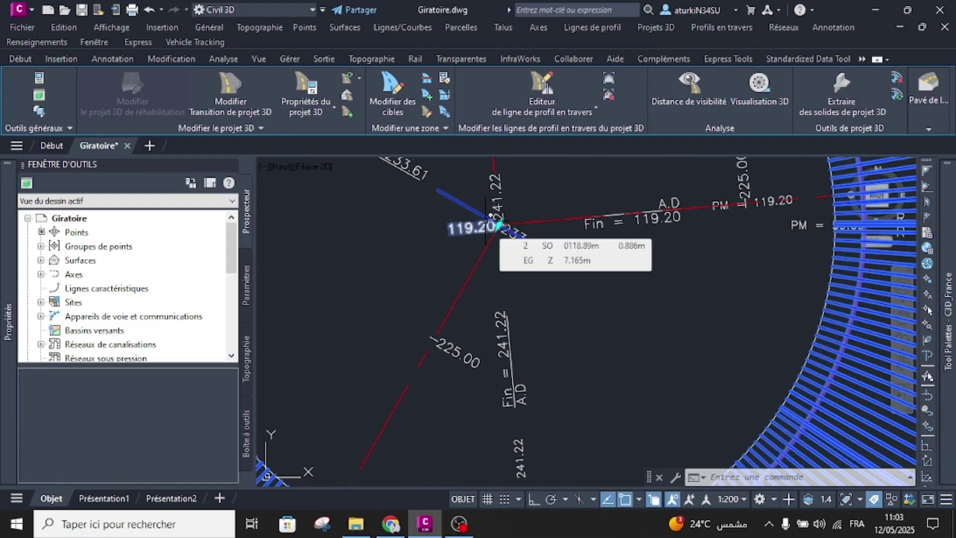
scroll(485, 219, down, 5)
scroll(485, 221, down, 4)
middle_drag(407, 331, 444, 235)
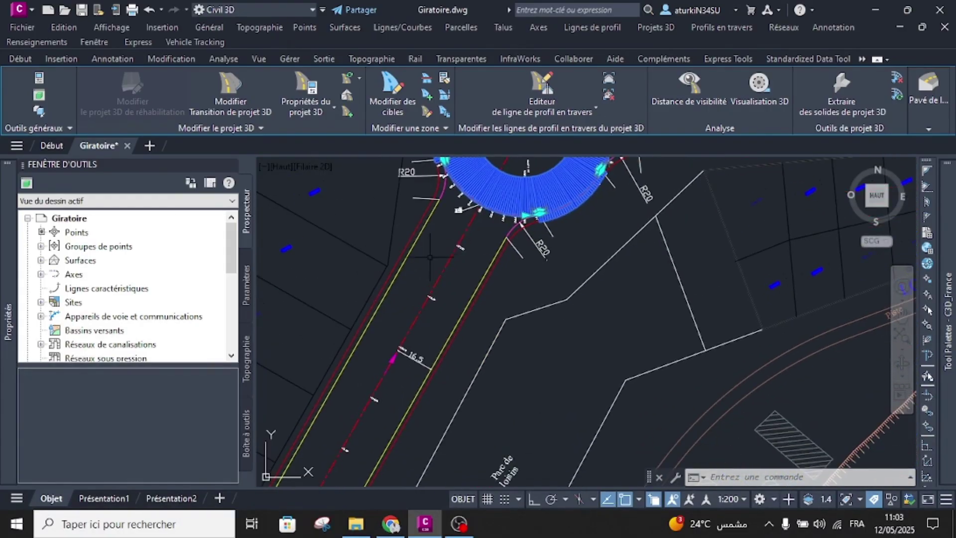
click(426, 112)
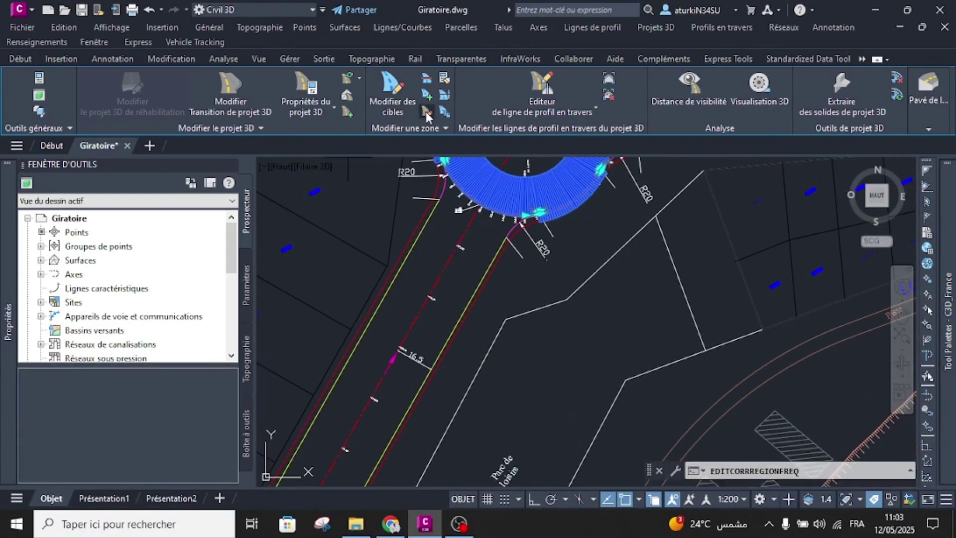
click(445, 271)
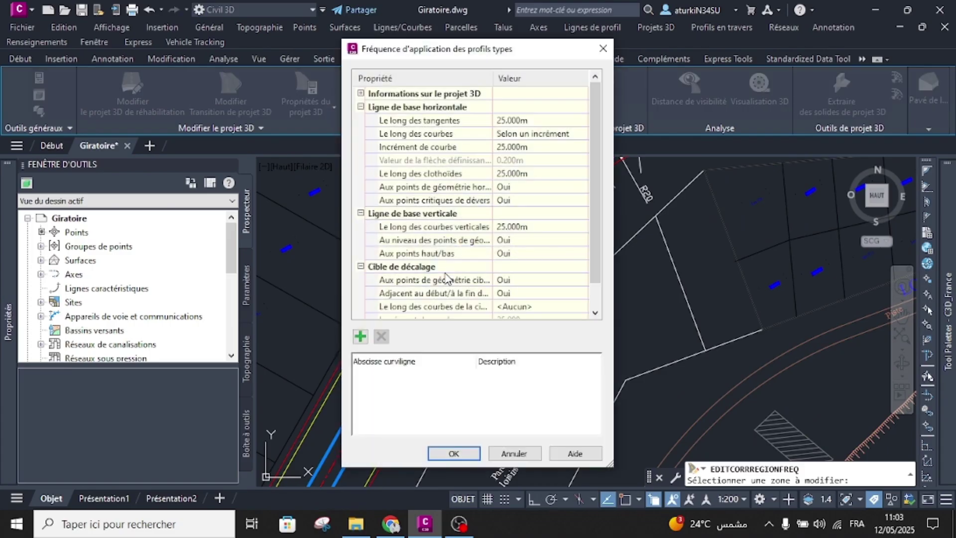
click(508, 120)
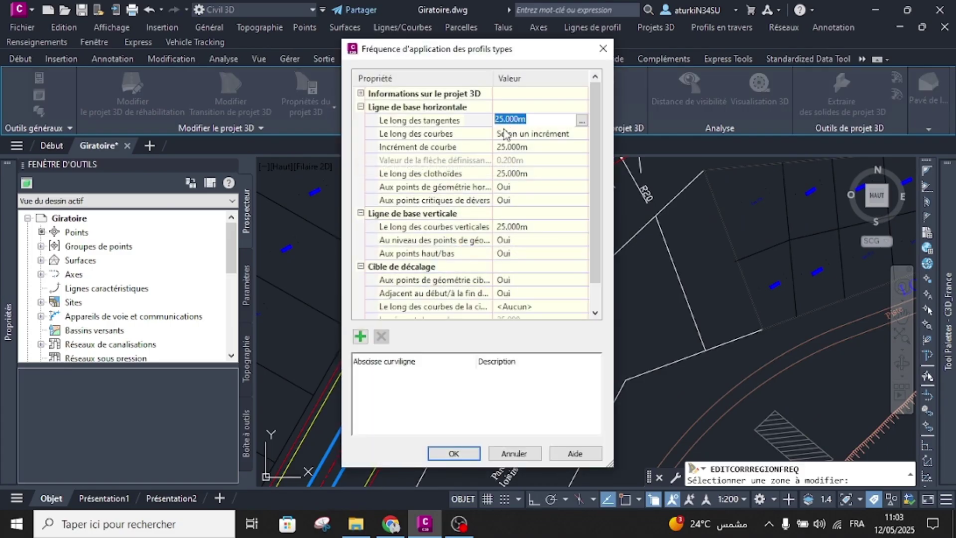
text(10)
key(Return)
click(508, 146)
text(10)
key(Return)
click(515, 173)
text(10)
key(Return)
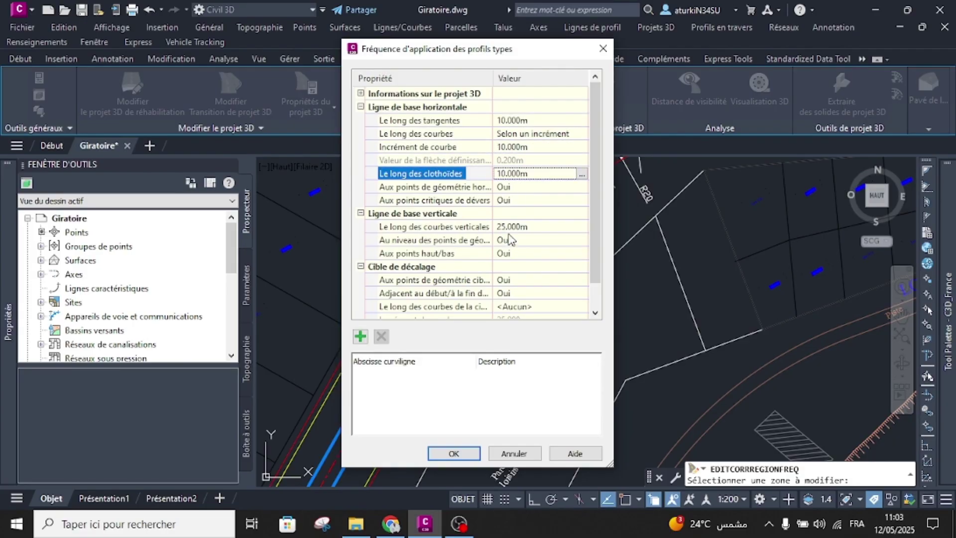
Set the southwest Voirie region's frequency along vertical curves to 10 m and apply the frequency settings.
click(509, 227)
text(10)
key(Return)
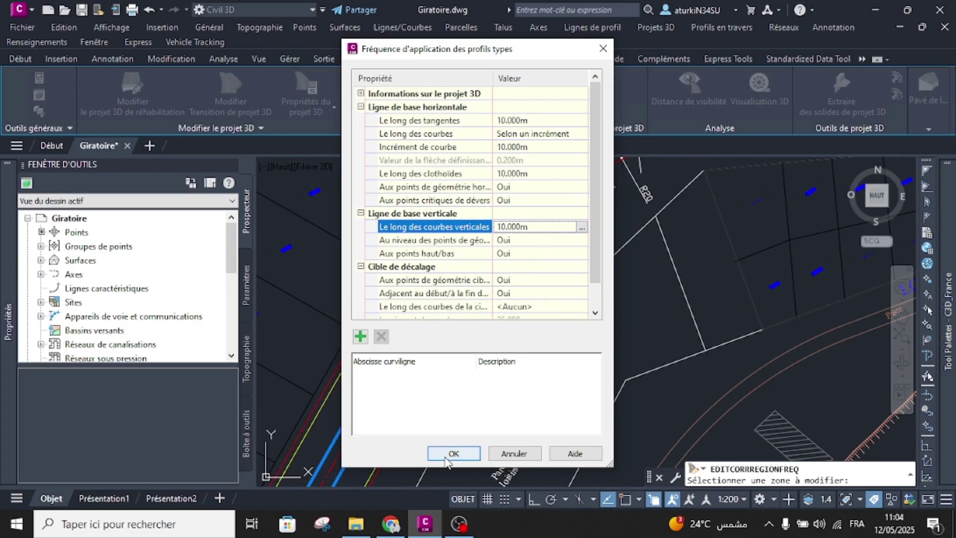
click(447, 455)
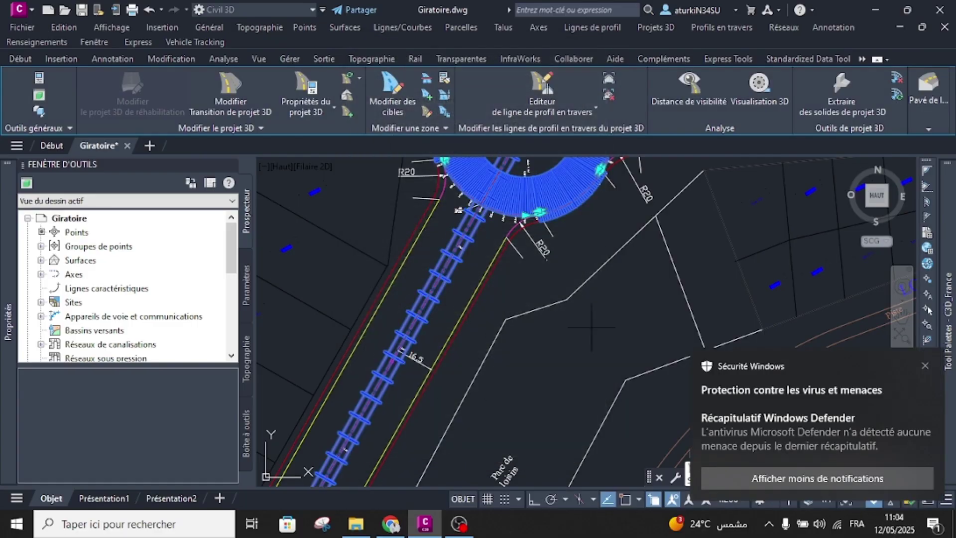
click(925, 366)
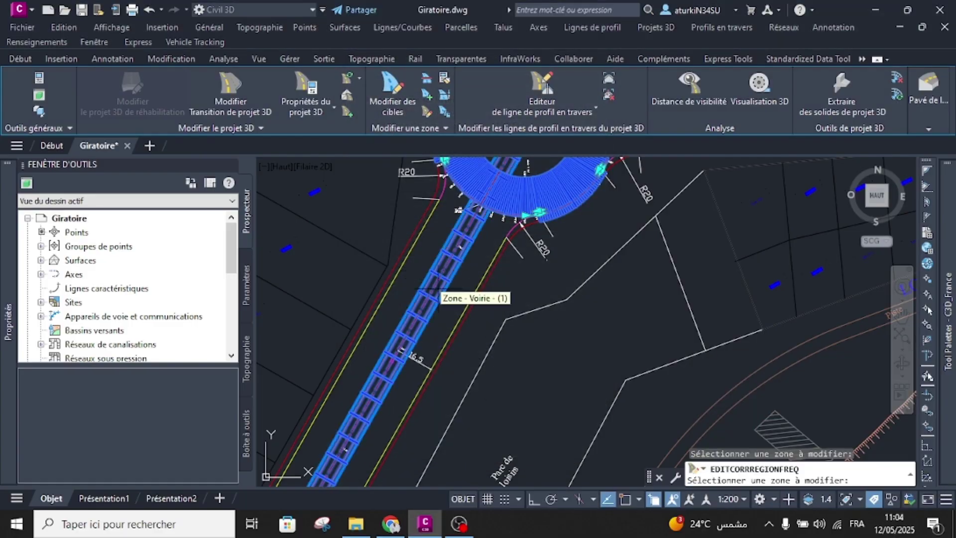
scroll(418, 326, down, 2)
key(Escape)
key(Escape)
Shorten the southwest Voirie region from the roundabout centre to the point where the yellow edge line meets the magenta R20 arc.
scroll(456, 309, up, 4)
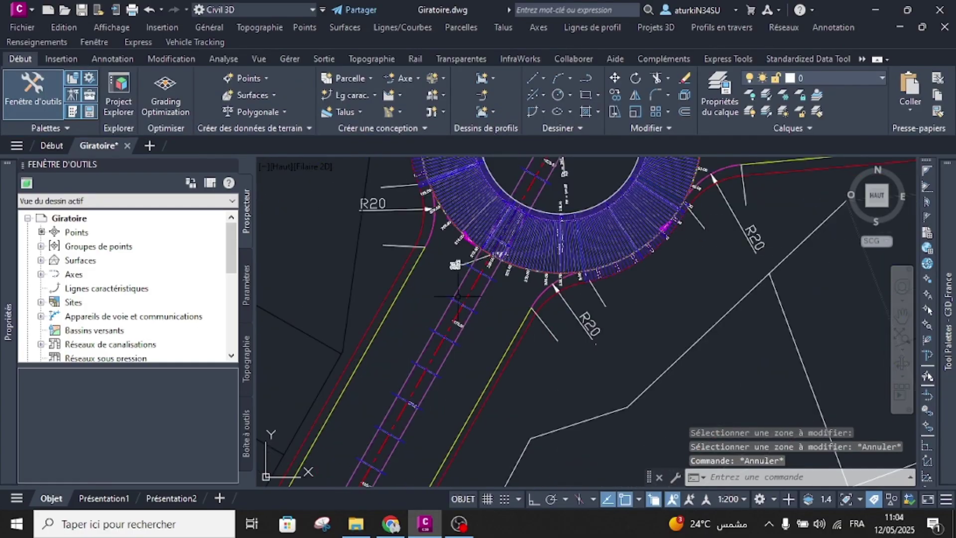
scroll(453, 291, down, 2)
scroll(446, 279, up, 3)
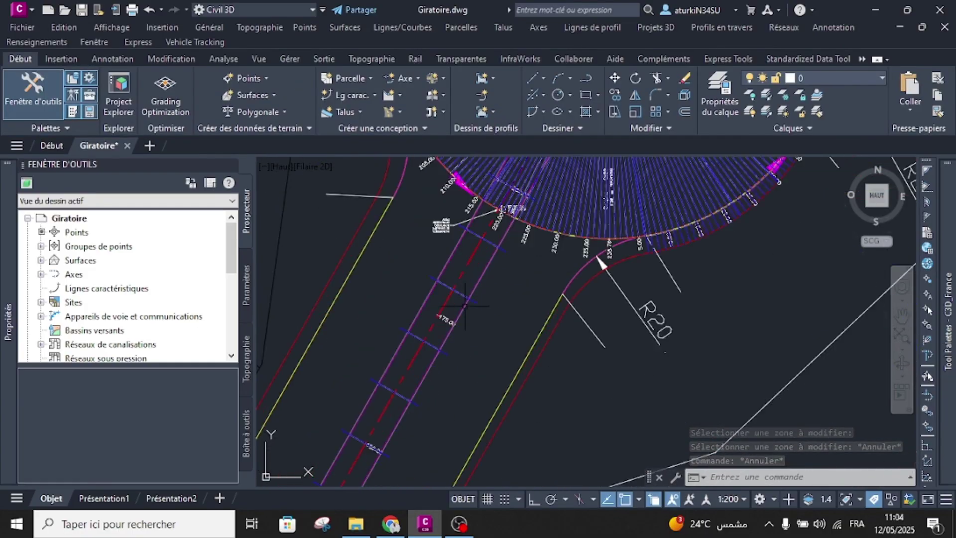
click(443, 272)
scroll(448, 271, down, 3)
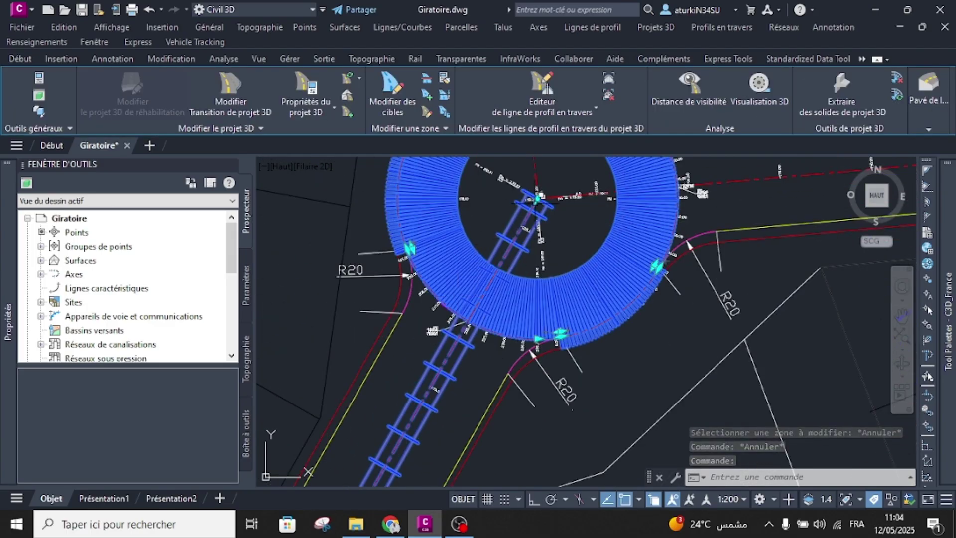
click(537, 198)
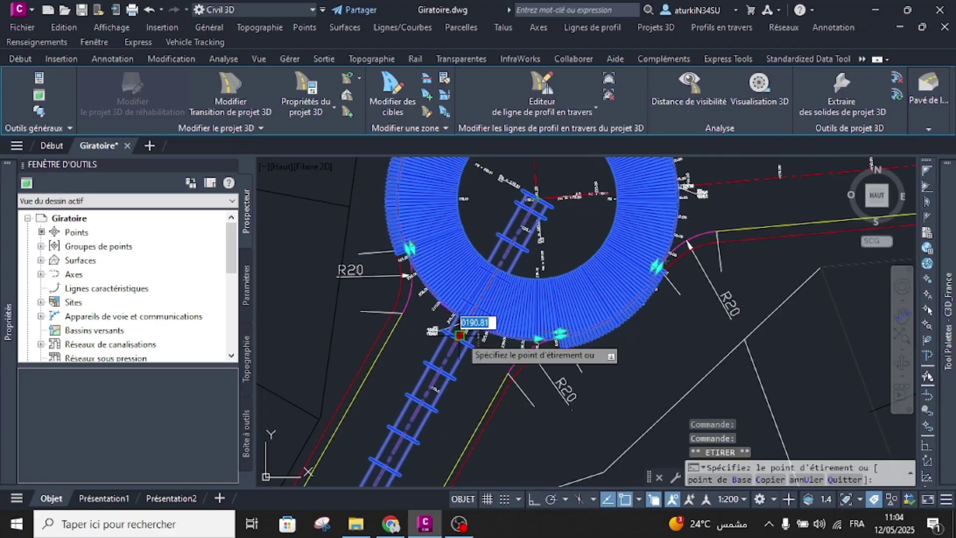
scroll(509, 383, up, 8)
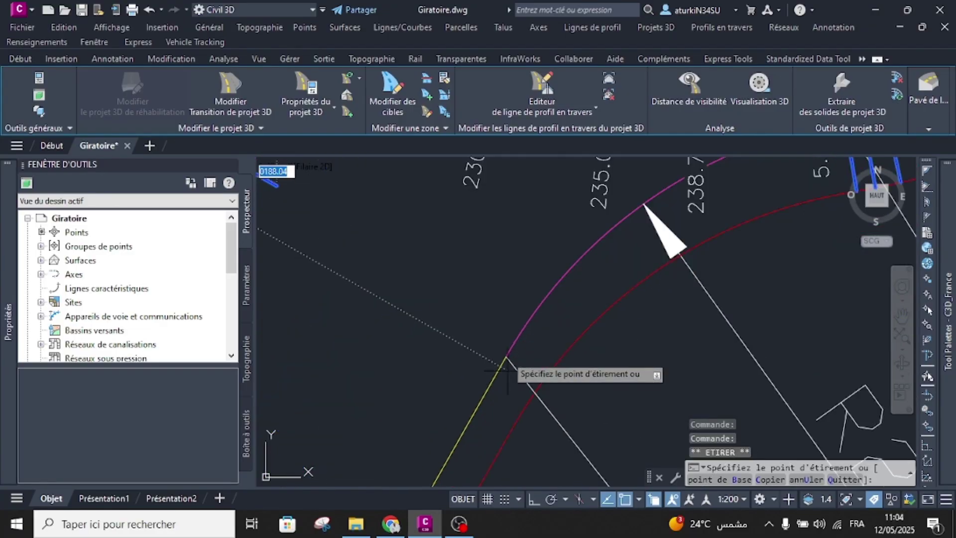
scroll(500, 360, up, 3)
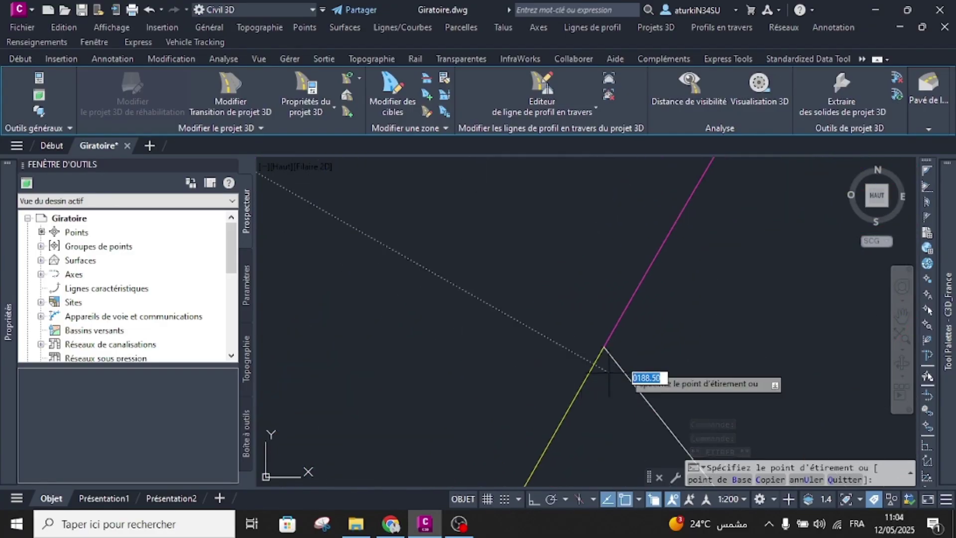
scroll(599, 347, up, 4)
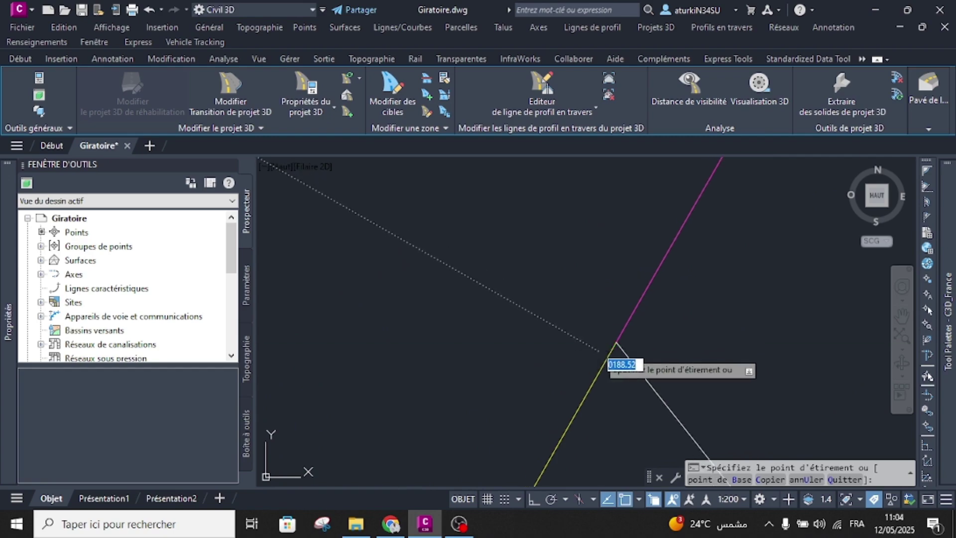
click(616, 341)
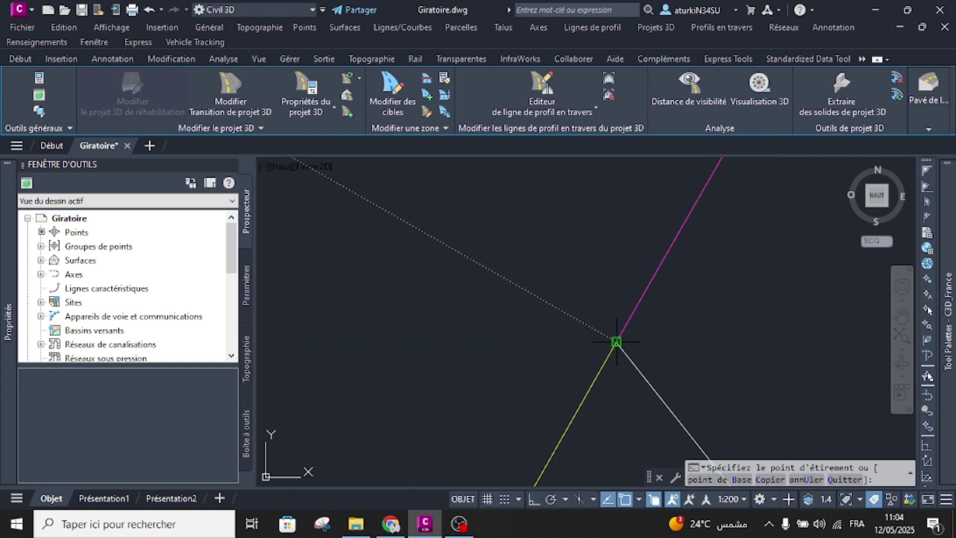
key(Escape)
middle_drag(585, 338, 566, 337)
scroll(520, 331, down, 10)
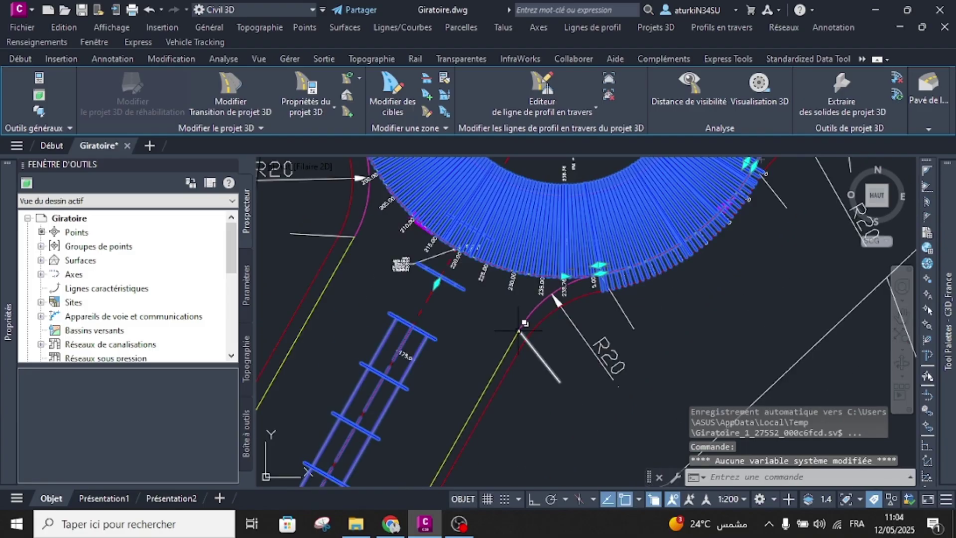
scroll(530, 310, up, 2)
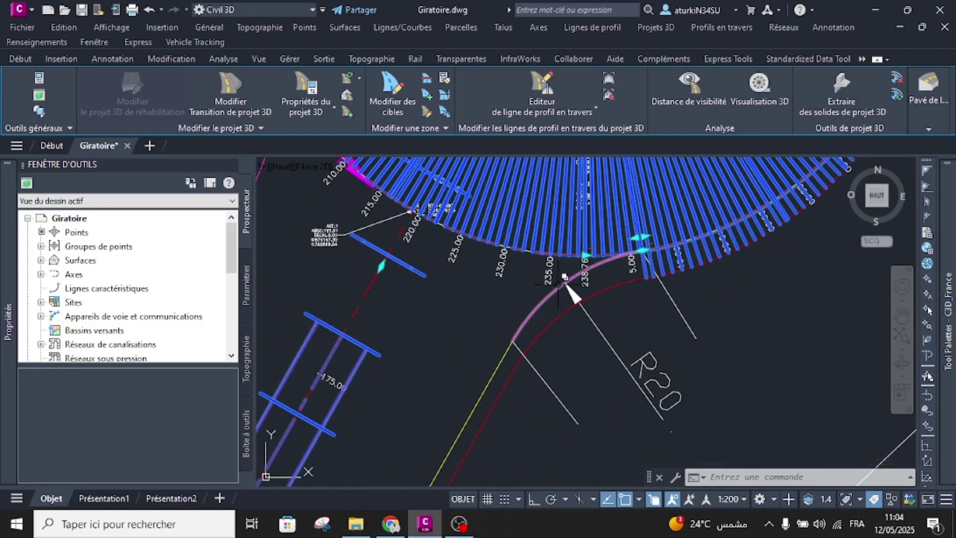
click(381, 265)
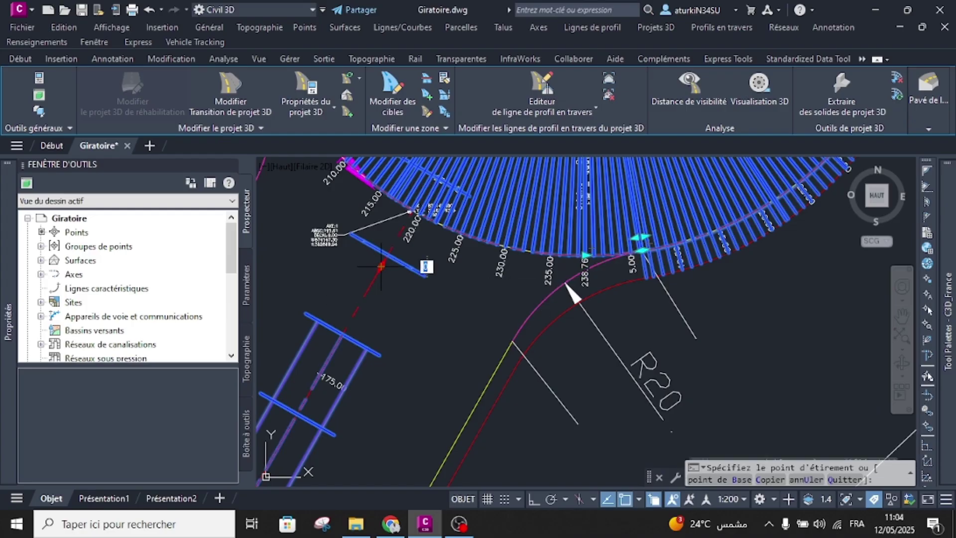
scroll(508, 336, up, 2)
scroll(513, 341, up, 2)
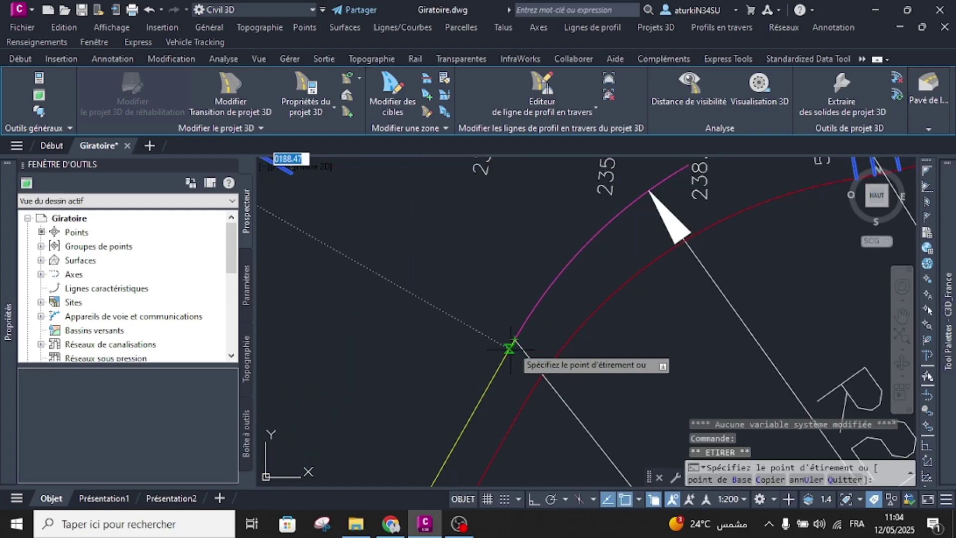
key(Escape)
scroll(488, 309, down, 5)
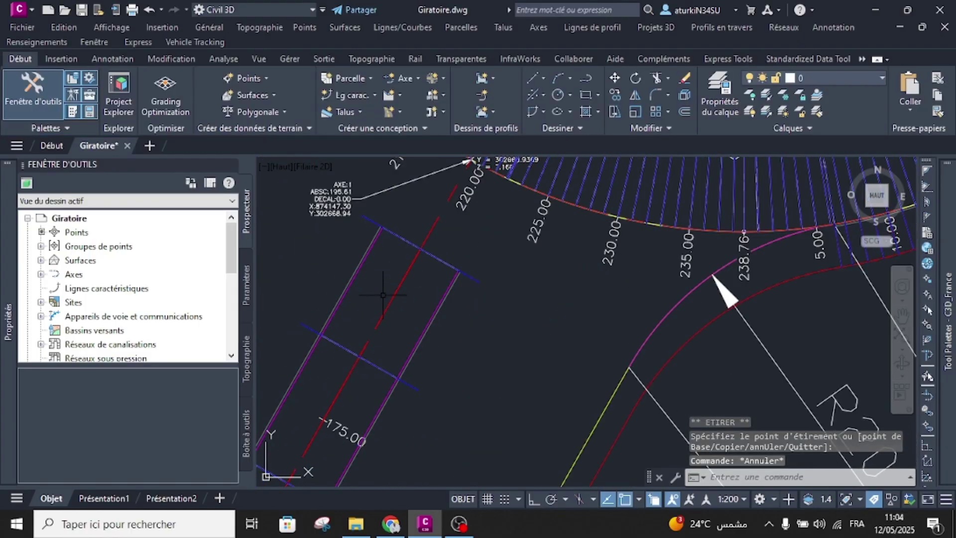
Regenerate the drawing to refresh the corridor display.
key(Escape)
key(Escape)
key(Return)
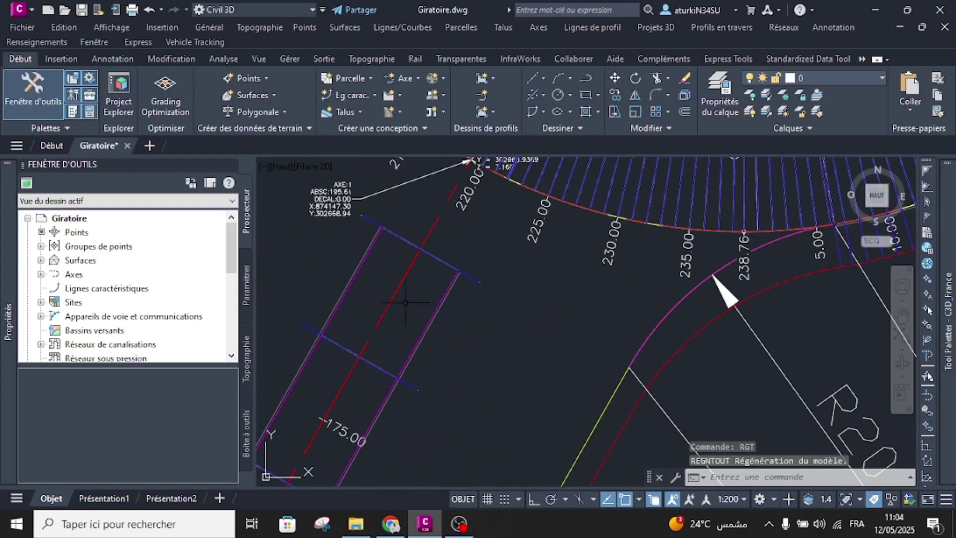
scroll(471, 305, down, 2)
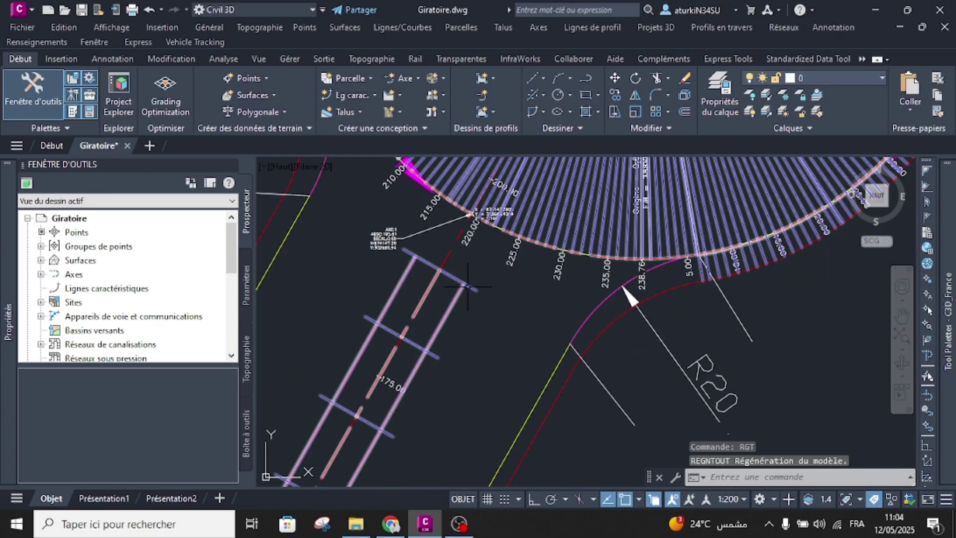
Snap the southwest Voirie region's end again, exactly onto the junction of the yellow edge line and the R20 arc.
click(467, 287)
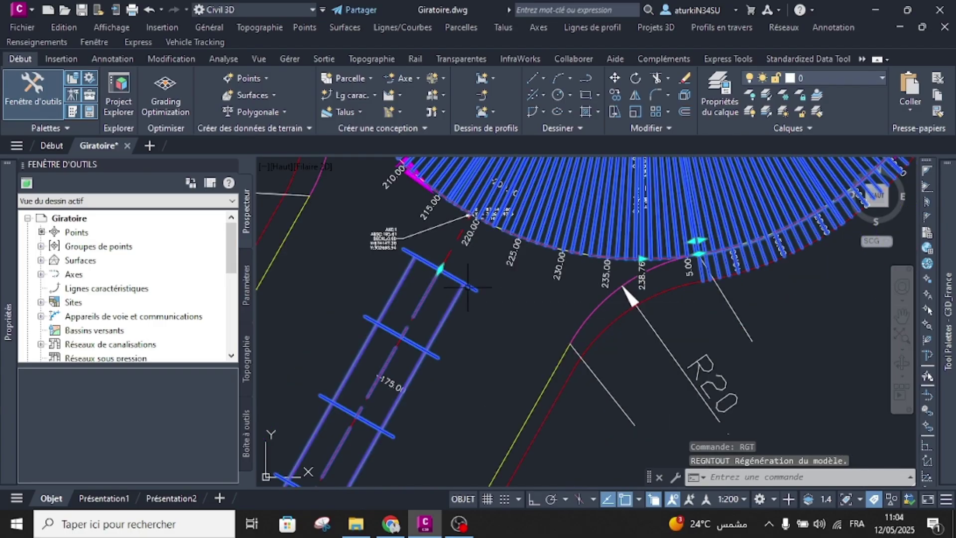
click(439, 268)
scroll(567, 338, up, 5)
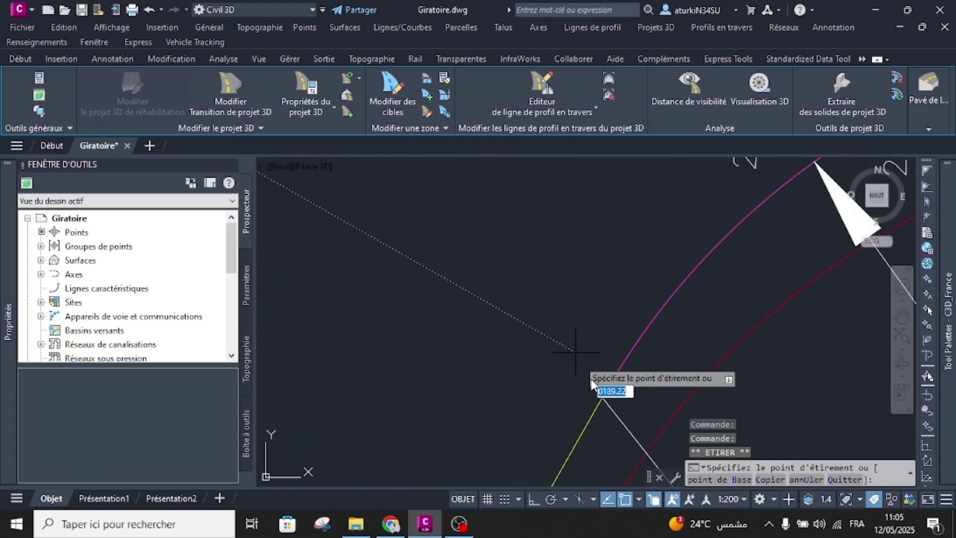
scroll(601, 398, up, 1)
scroll(600, 392, up, 6)
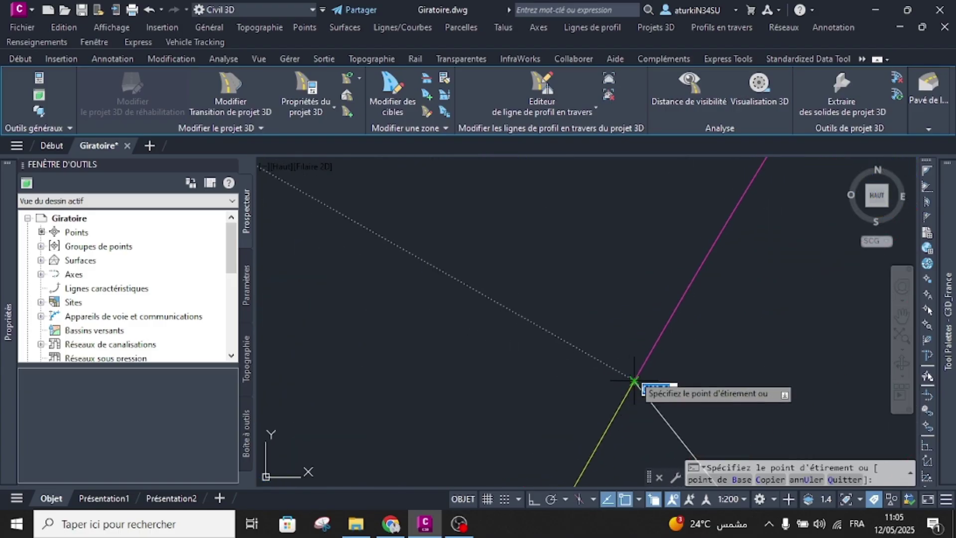
click(633, 381)
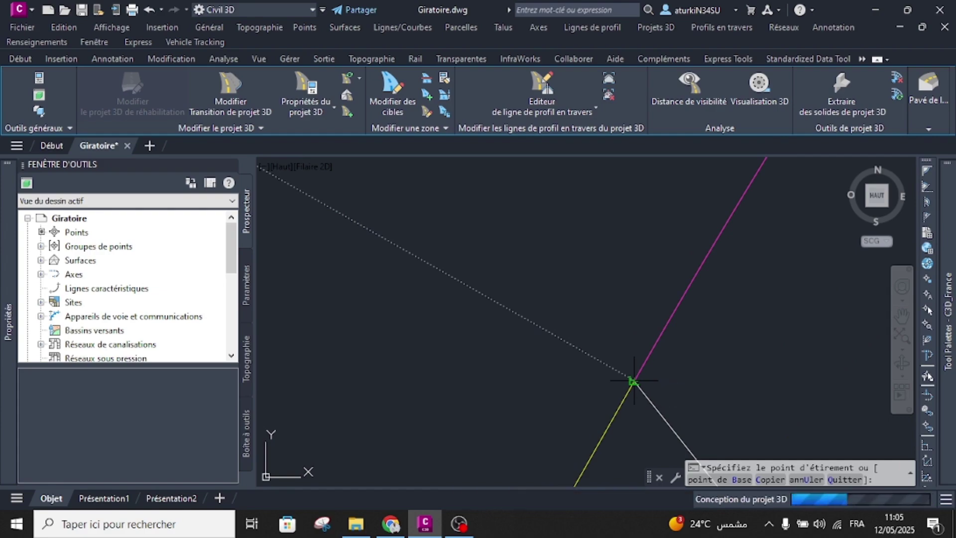
scroll(561, 341, down, 5)
scroll(562, 341, down, 3)
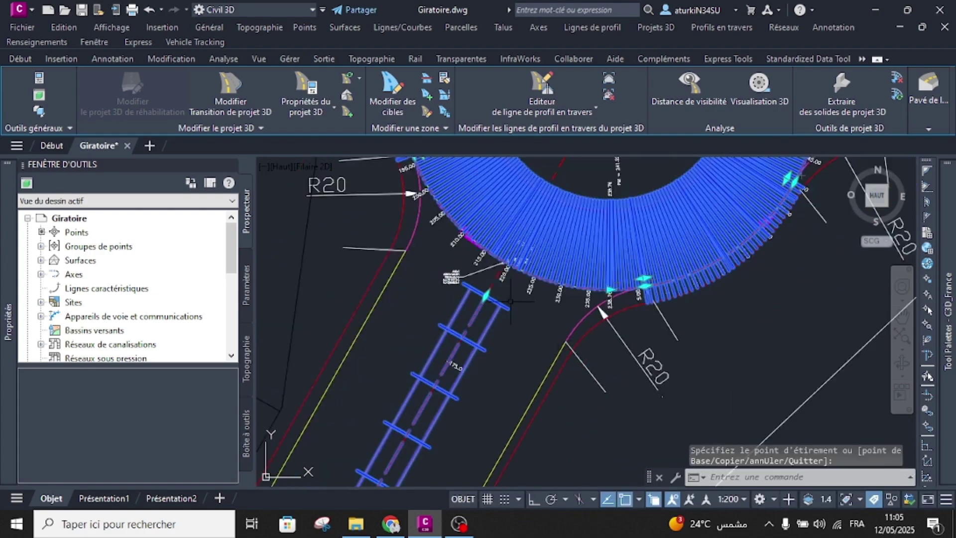
key(Escape)
Add a baseline to the roundabout corridor using alignment 2, profile LR 2 and the Voirie assembly.
scroll(498, 307, down, 5)
middle_drag(491, 210, 510, 270)
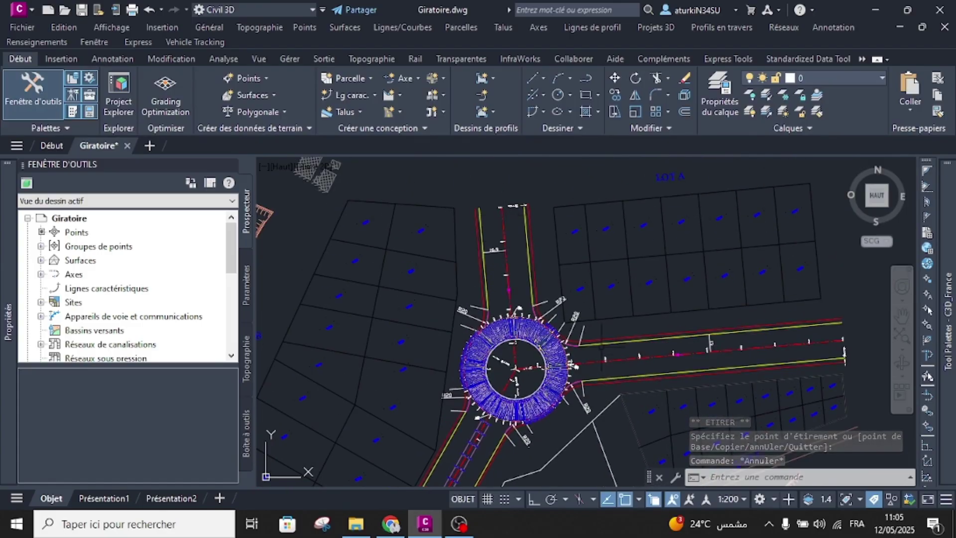
key(Escape)
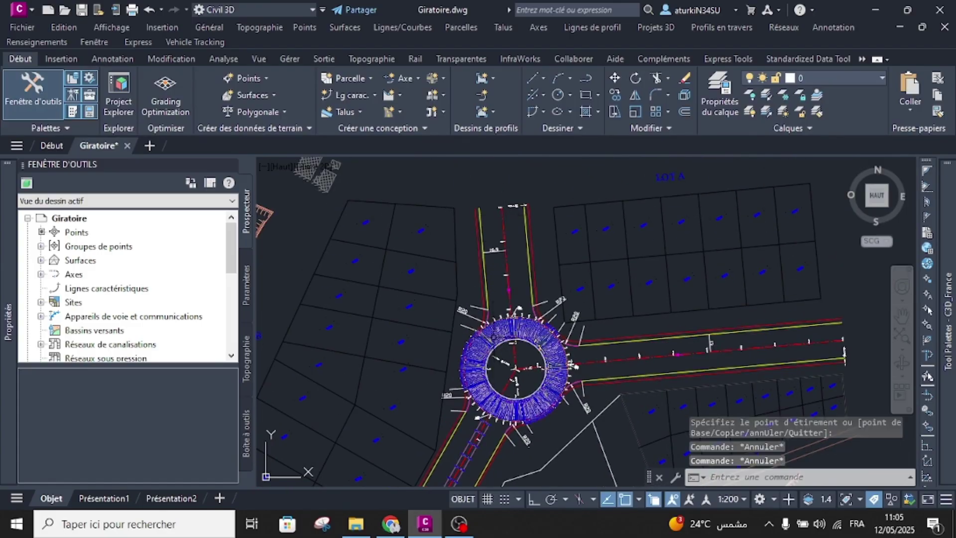
click(495, 335)
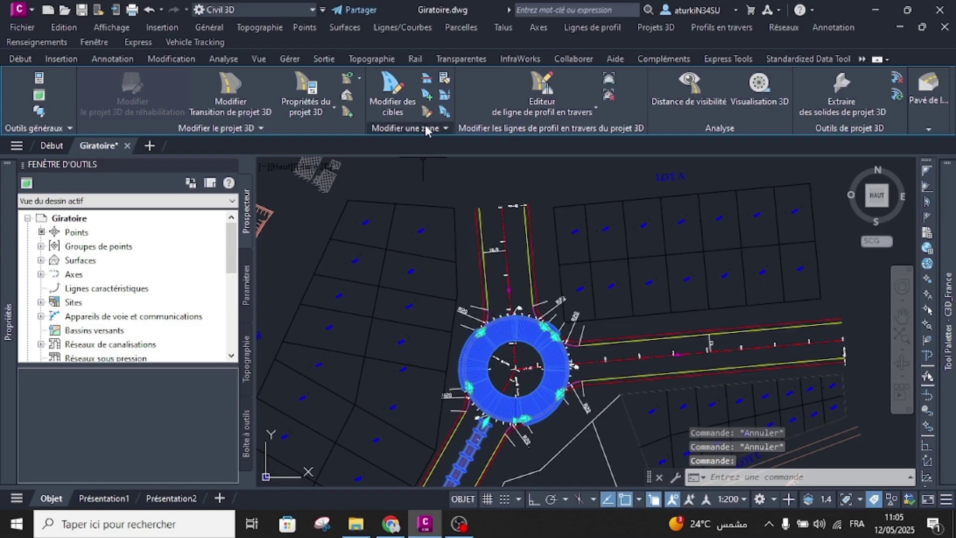
click(346, 111)
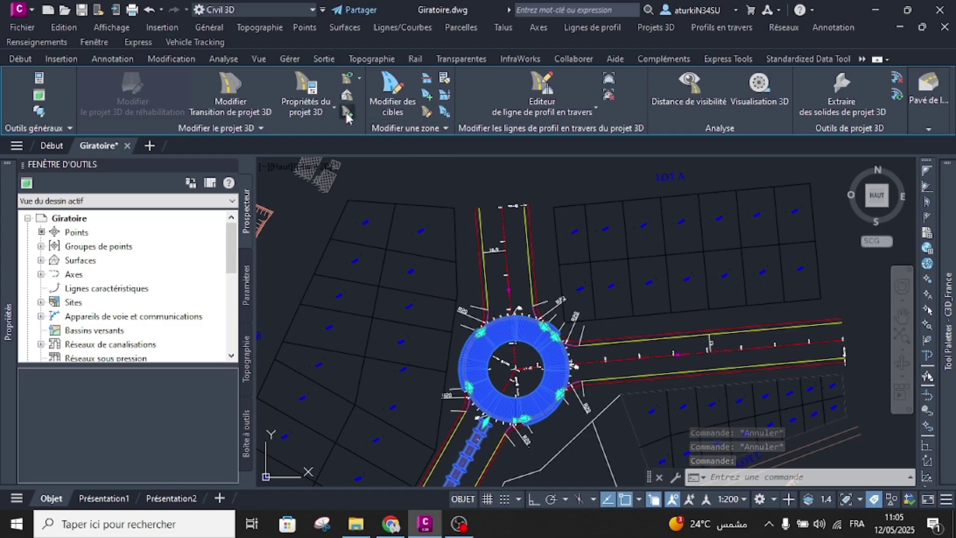
click(398, 159)
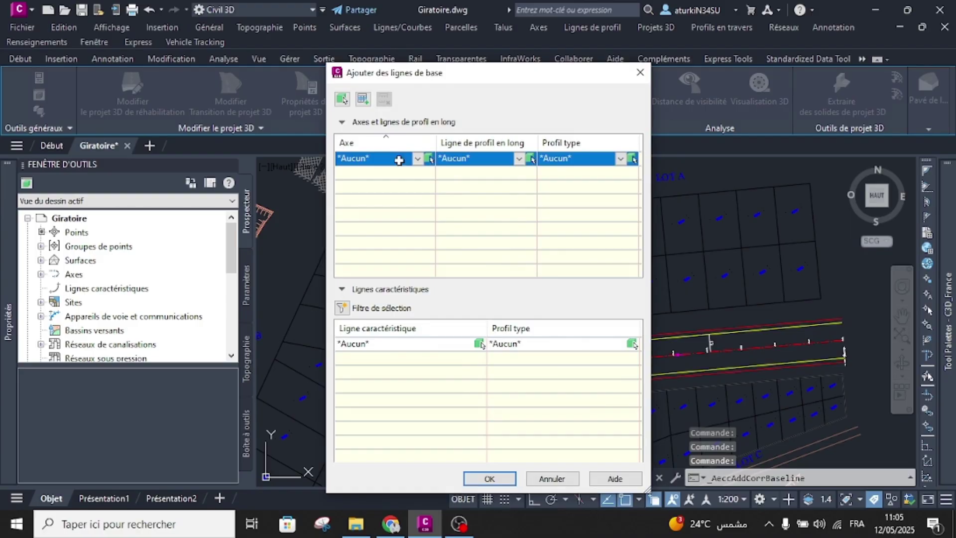
click(401, 159)
click(373, 197)
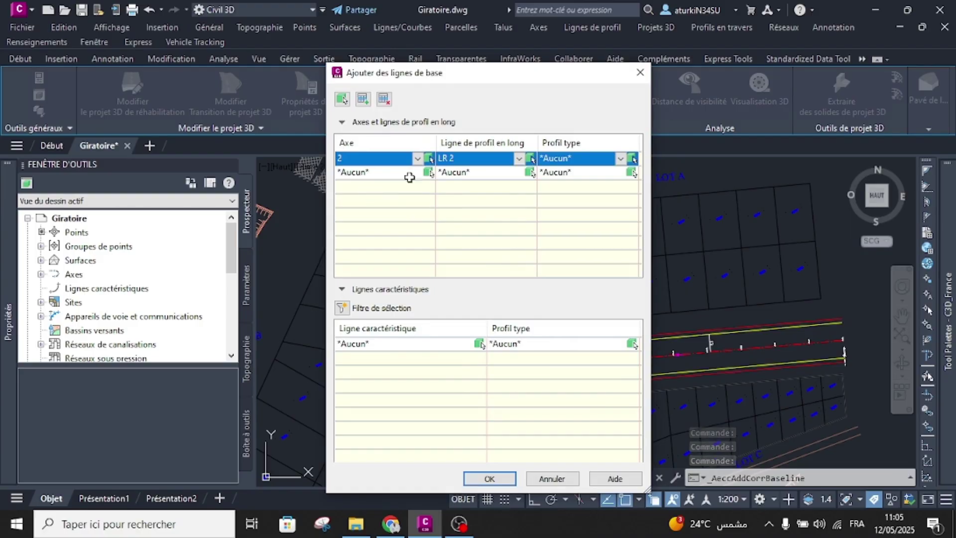
click(551, 158)
click(548, 230)
click(487, 476)
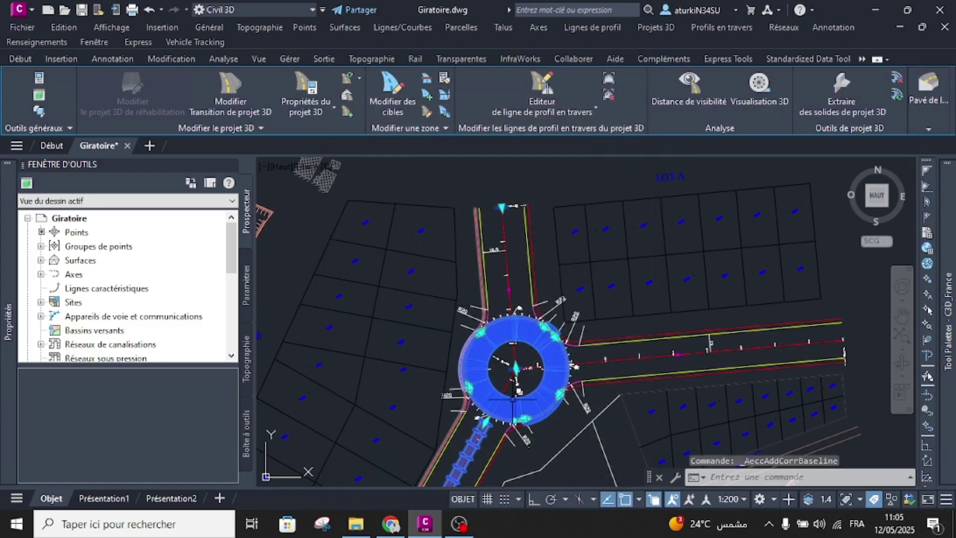
Shorten the north Voirie region from the roundabout centre to the junction of the eastern yellow edge line and the magenta R20 arc.
scroll(517, 378, up, 2)
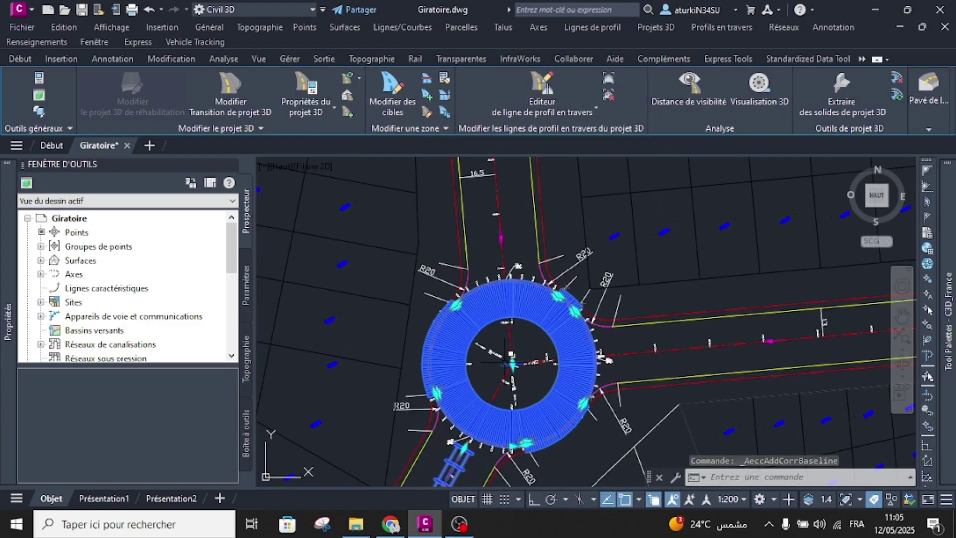
click(513, 364)
scroll(532, 249, up, 9)
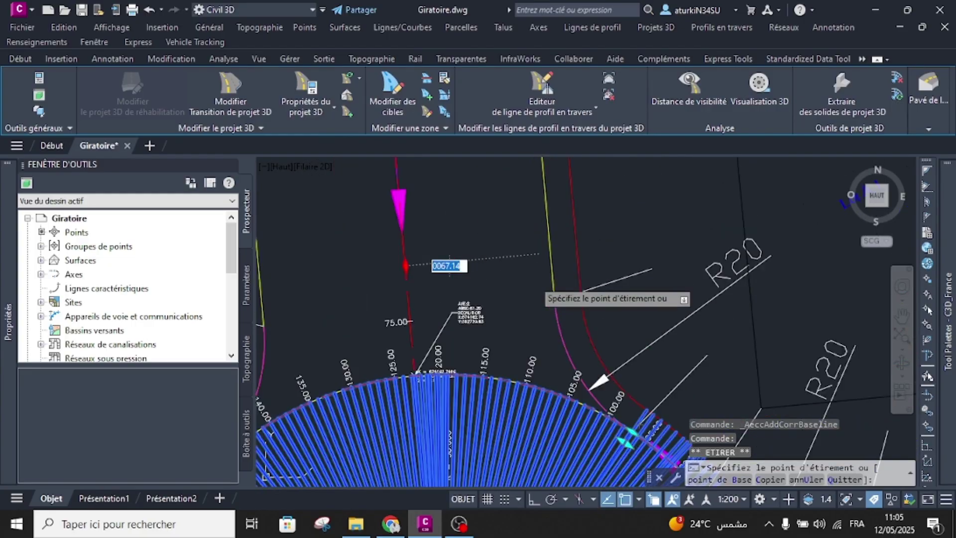
scroll(607, 321, up, 5)
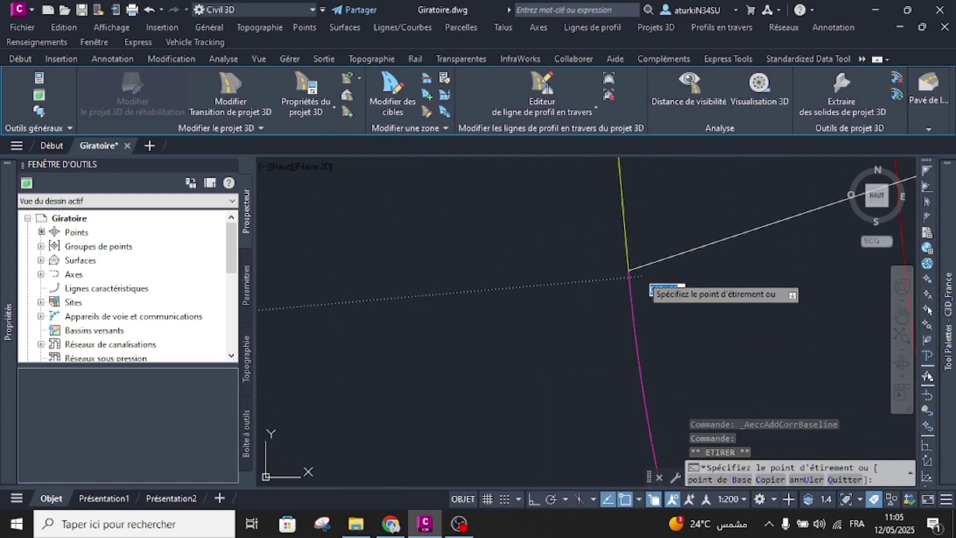
scroll(634, 277, up, 3)
scroll(611, 271, up, 2)
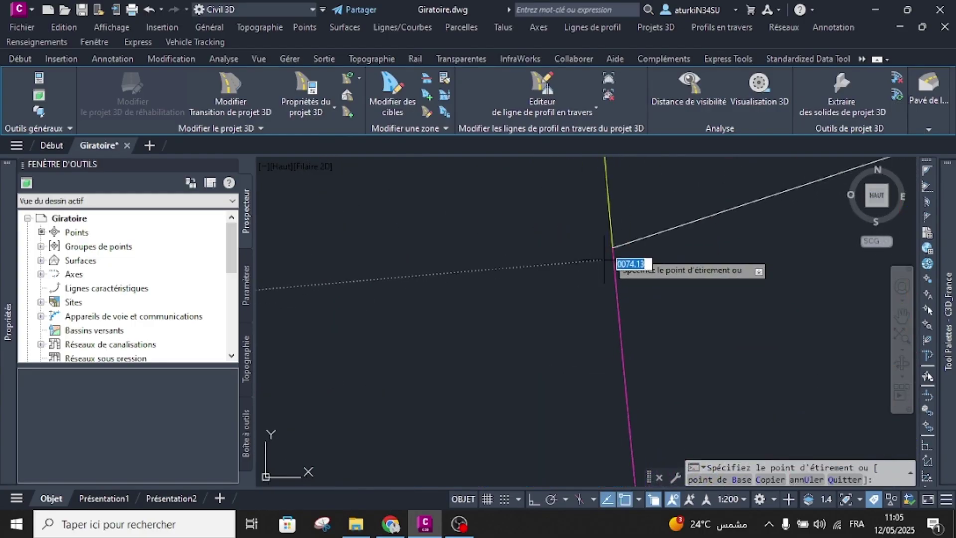
click(612, 247)
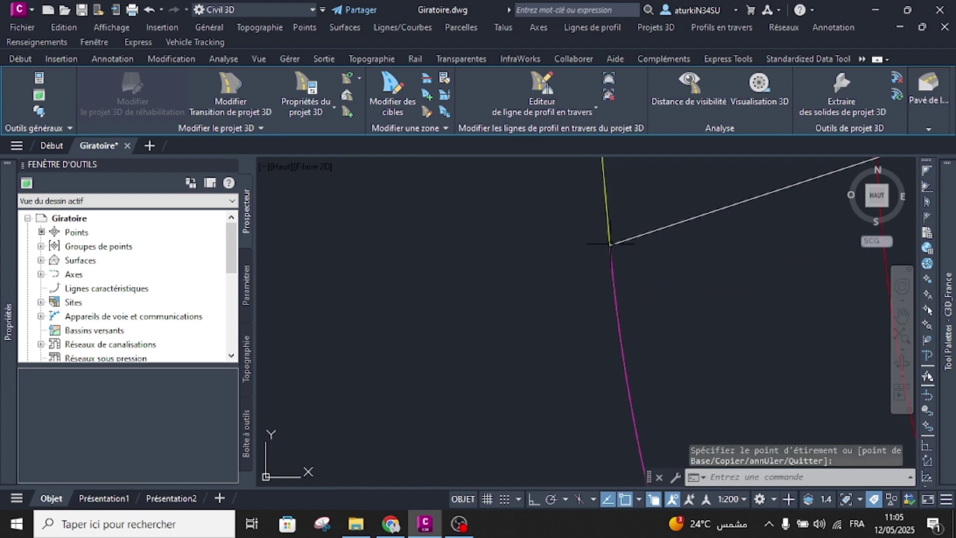
scroll(611, 246, down, 5)
scroll(552, 274, down, 8)
middle_drag(508, 203, 525, 298)
key(Escape)
Set the north Voirie region's assembly frequency along tangents to 10 m.
scroll(525, 299, up, 5)
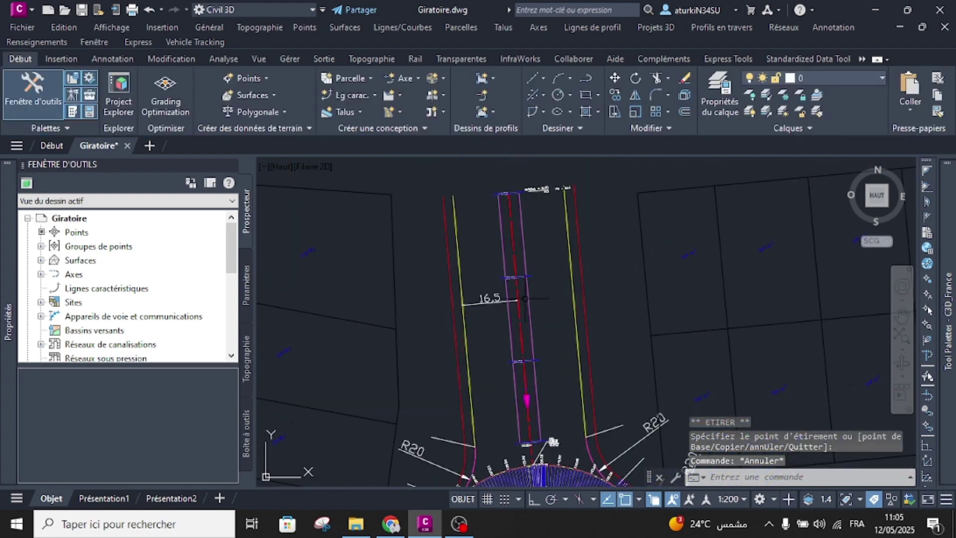
click(525, 257)
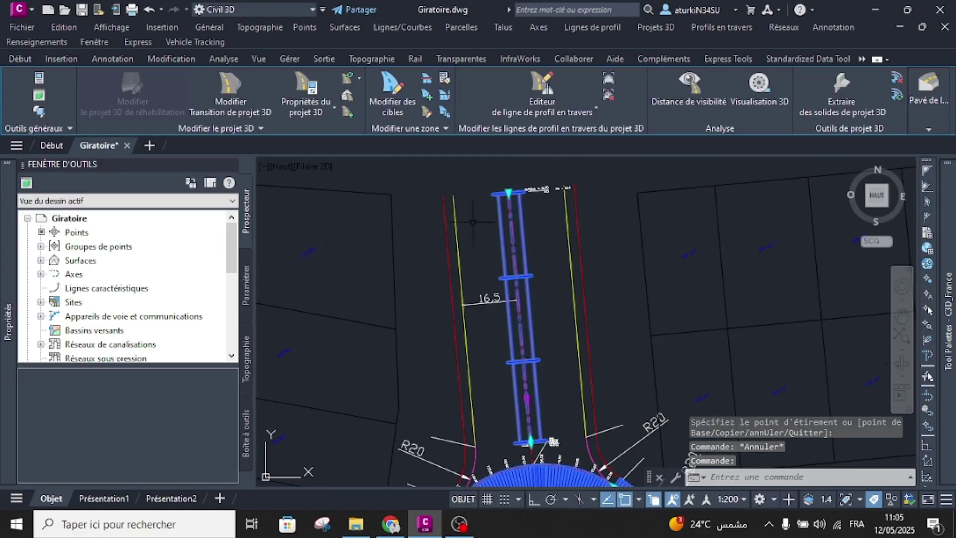
click(424, 114)
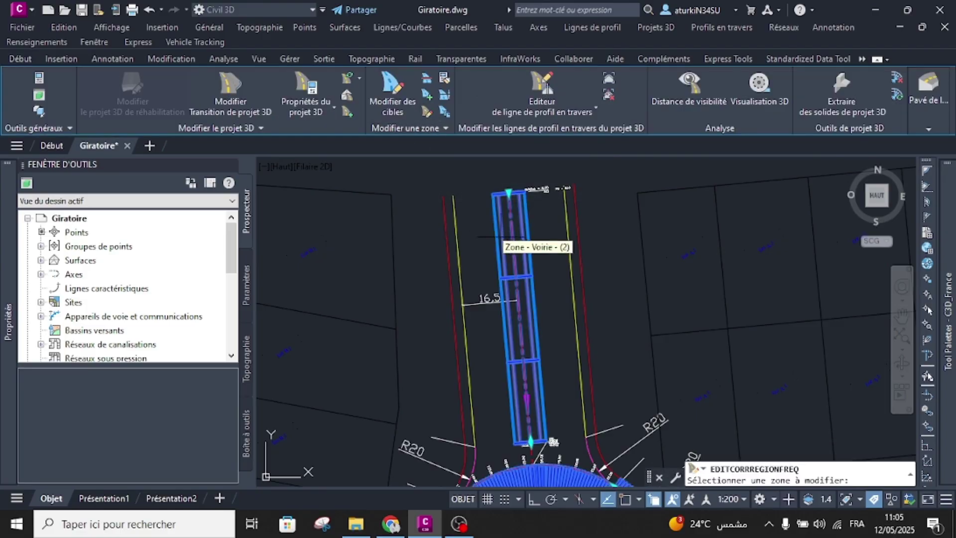
click(510, 248)
click(510, 118)
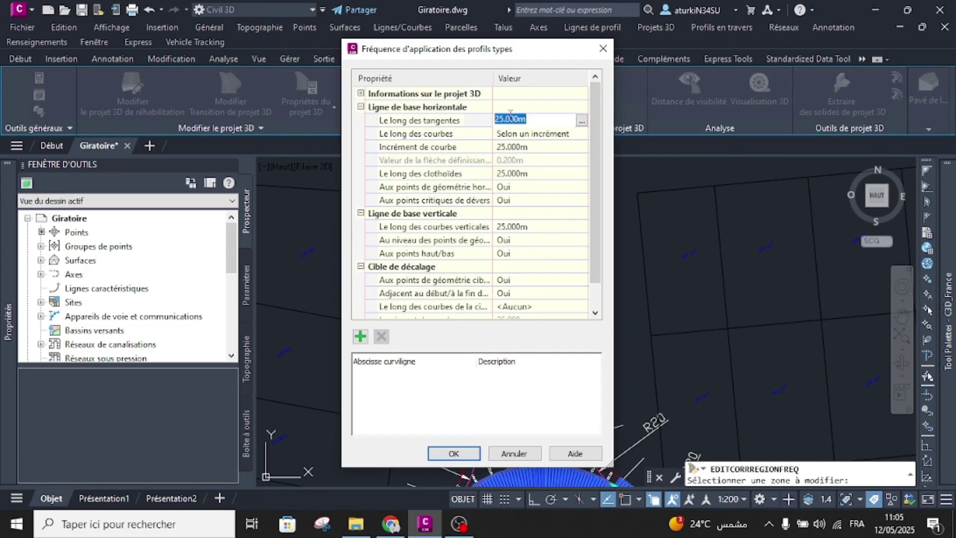
key(Return)
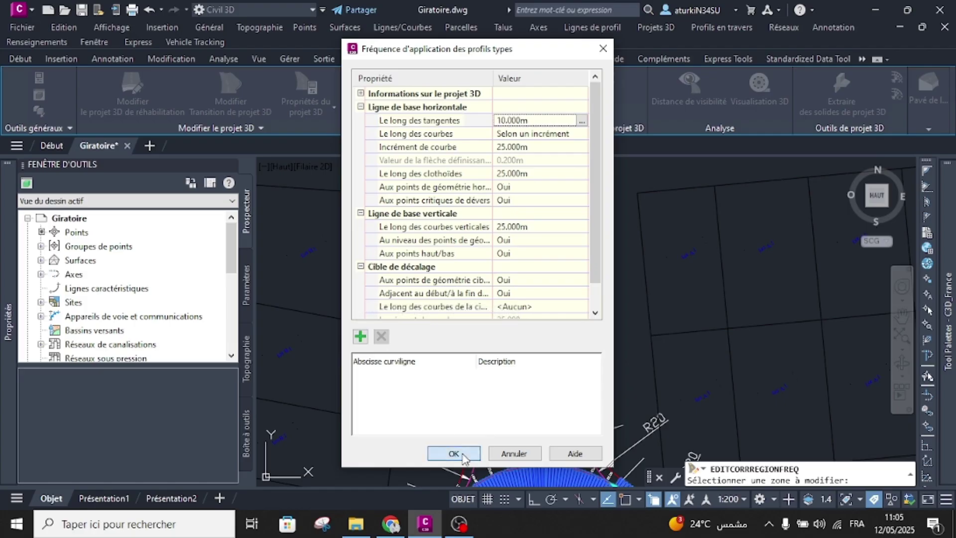
click(454, 453)
key(Escape)
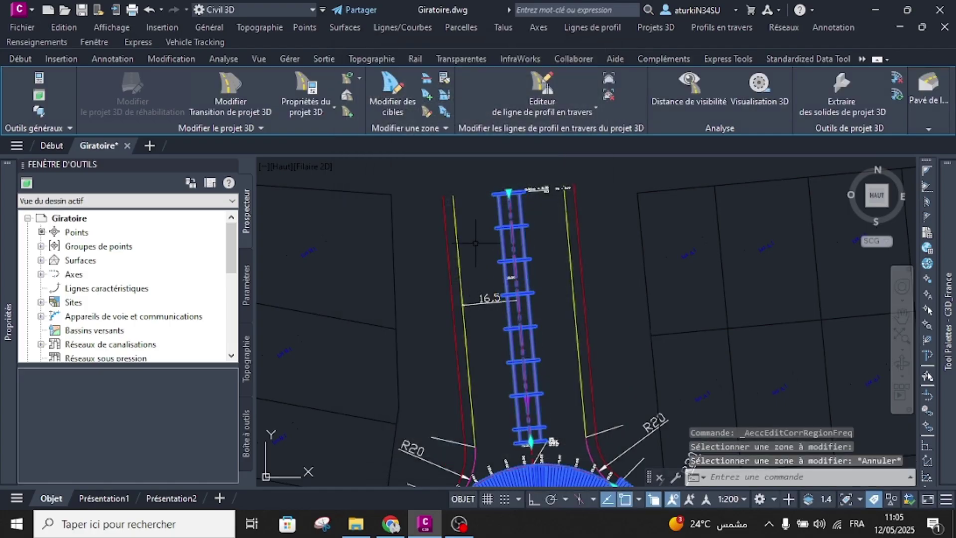
key(Escape)
Add a baseline to the roundabout corridor using alignment 3, profile LR 3 and the Voirie assembly.
scroll(463, 232, down, 3)
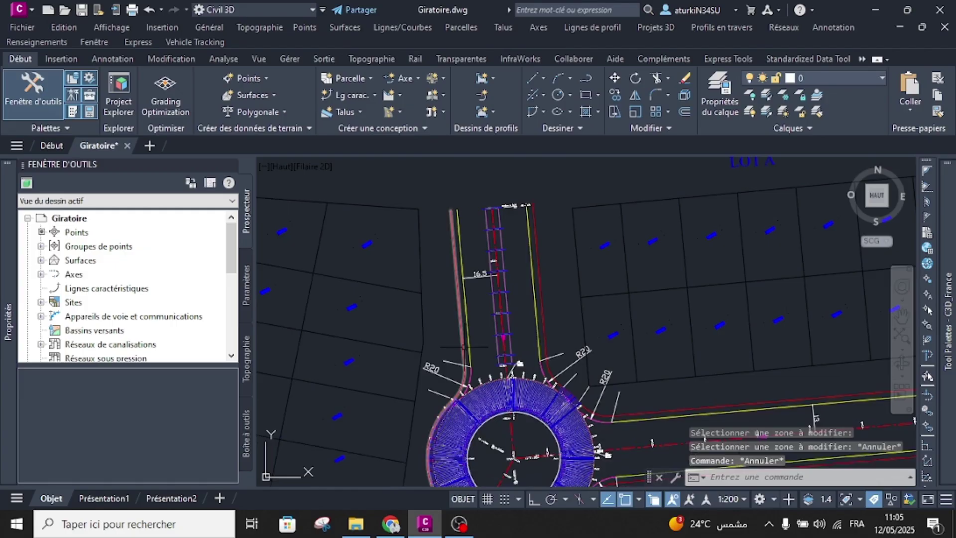
scroll(458, 280, down, 1)
middle_drag(459, 280, 421, 273)
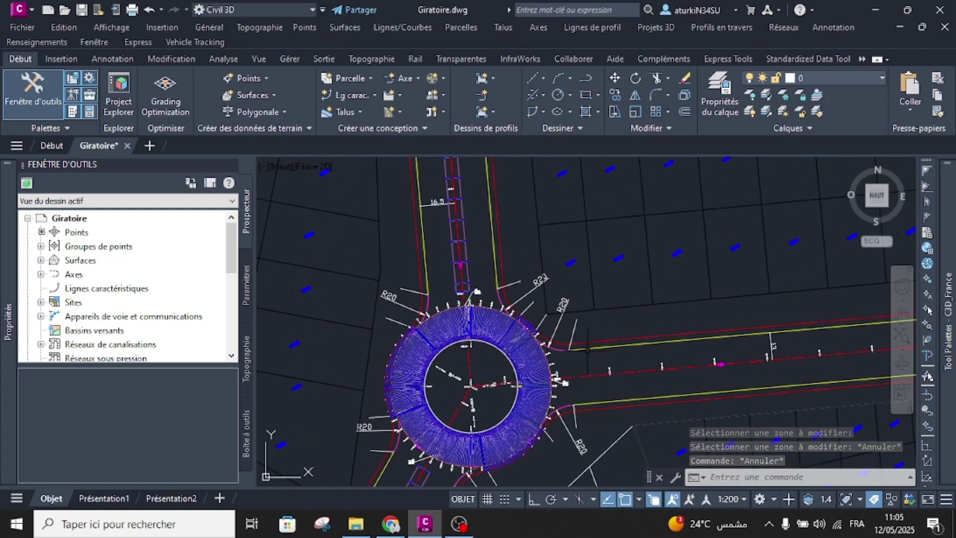
key(Escape)
click(468, 324)
scroll(468, 325, down, 3)
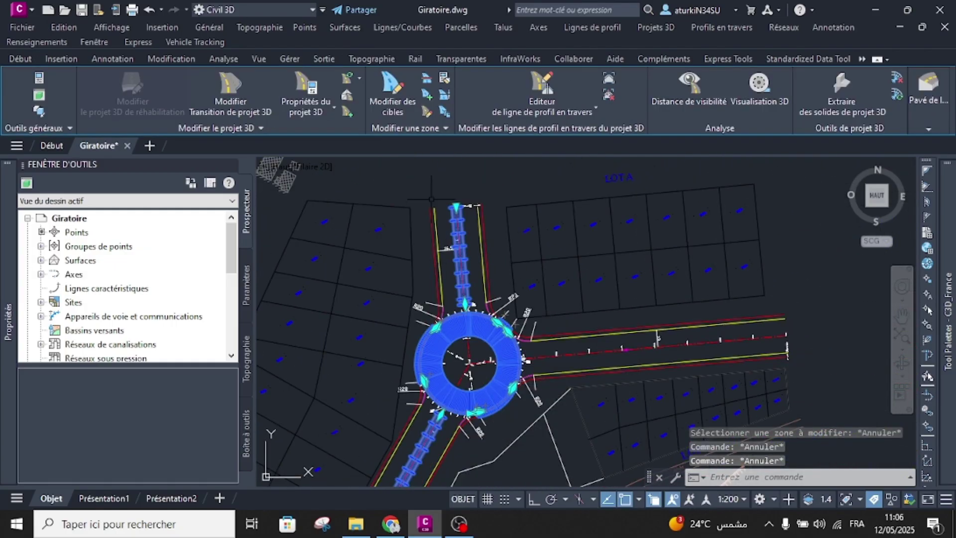
click(347, 112)
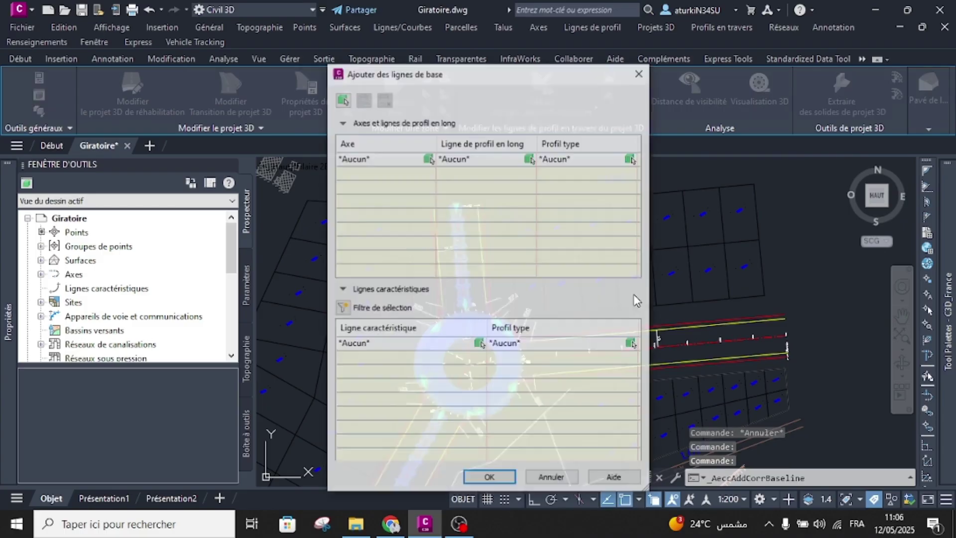
click(383, 157)
click(384, 158)
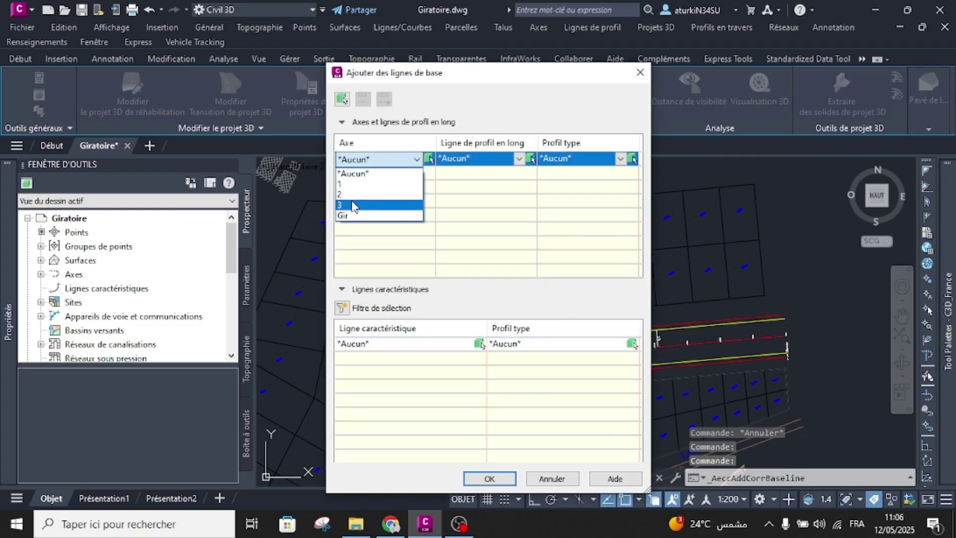
click(354, 204)
click(560, 160)
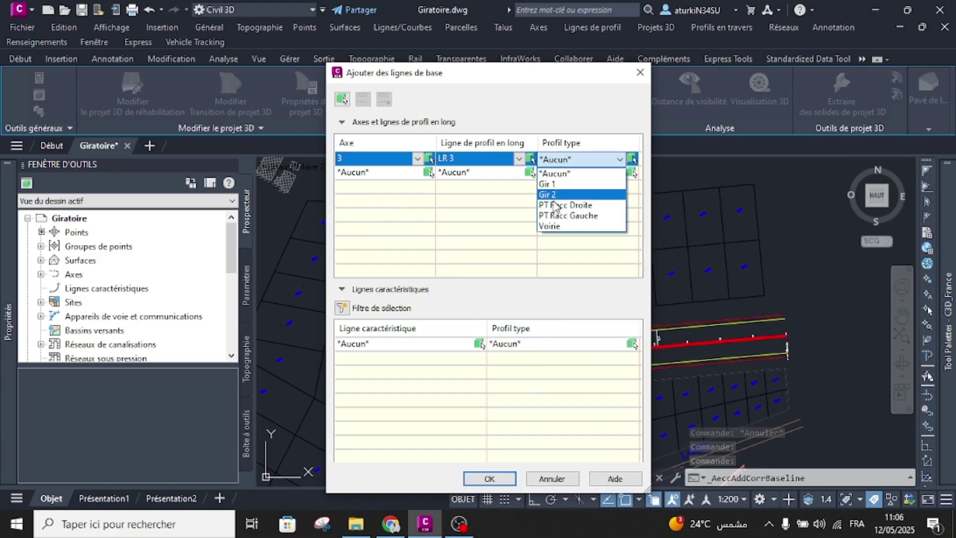
click(551, 223)
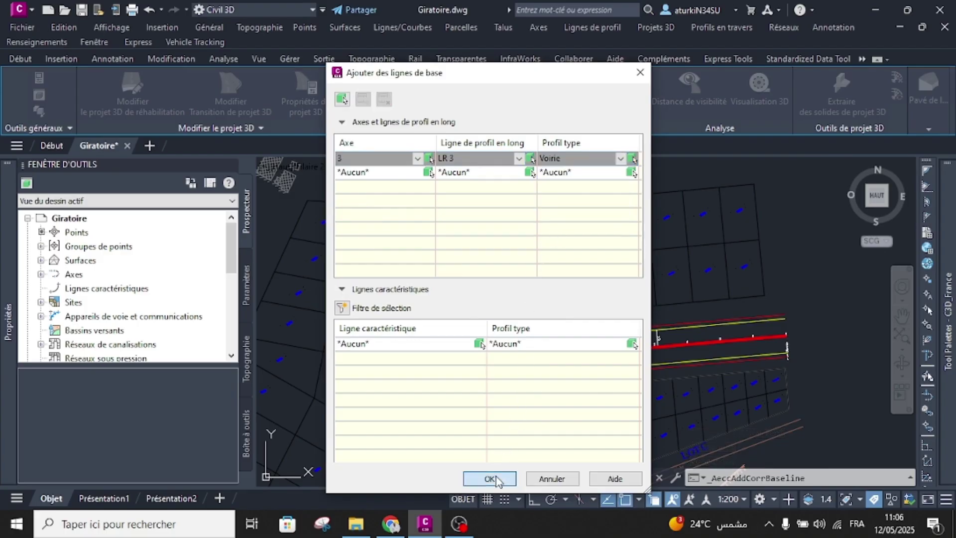
click(489, 478)
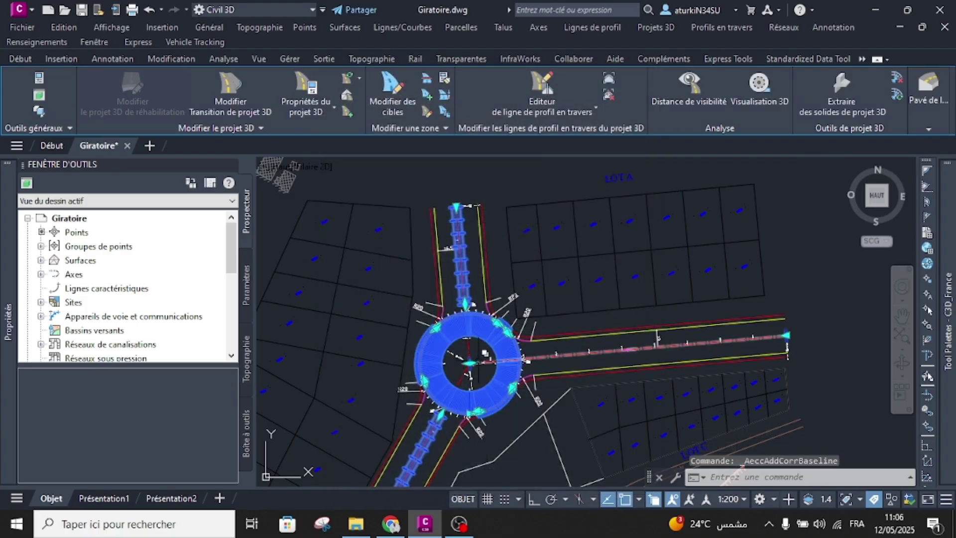
Shorten the east Voirie region from the roundabout centre to the junction of the southern yellow edge line and the R20 arc.
scroll(474, 359, up, 4)
click(458, 368)
scroll(639, 316, up, 10)
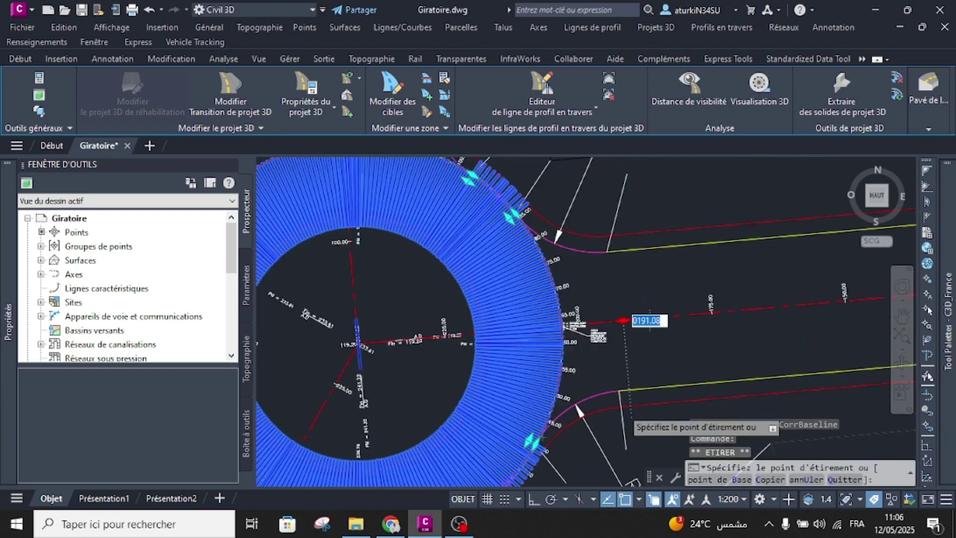
middle_drag(710, 377, 533, 299)
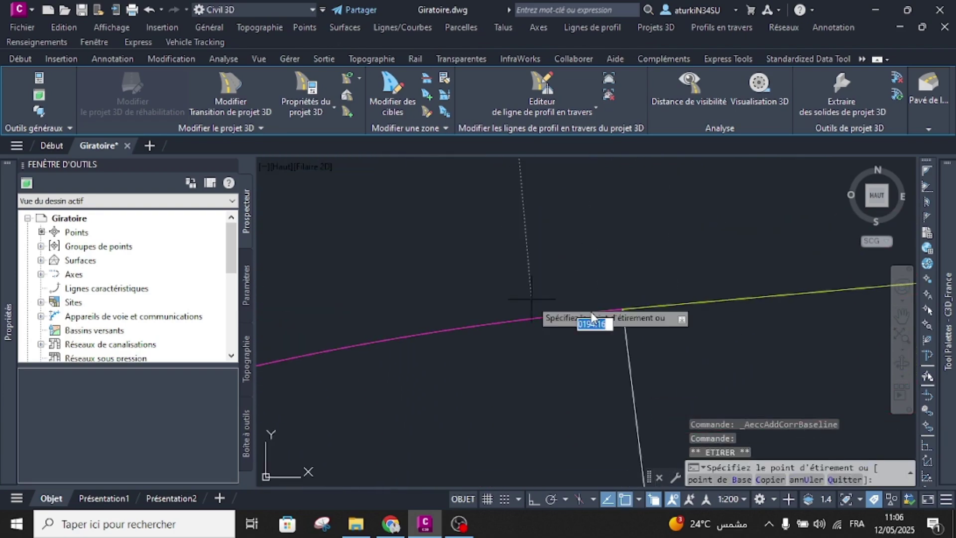
scroll(622, 312, up, 5)
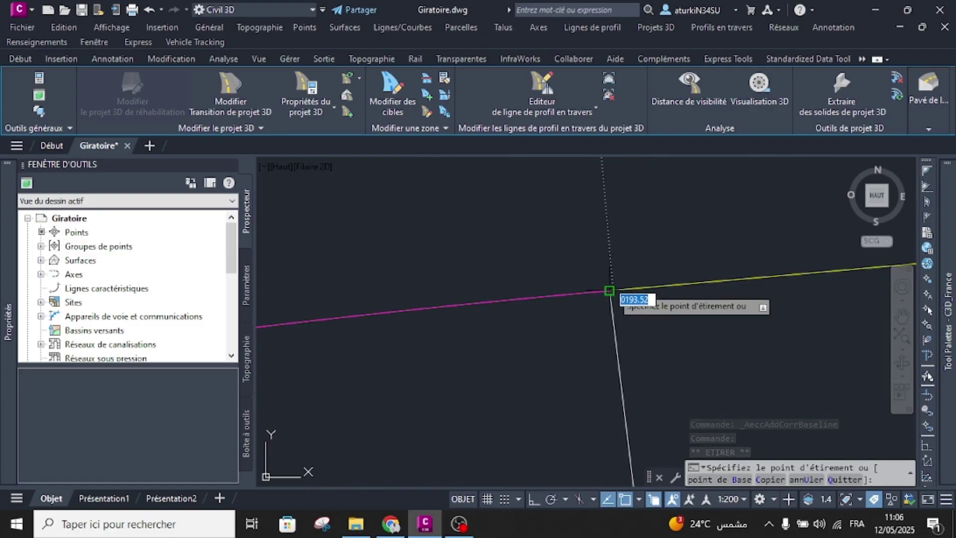
click(609, 290)
scroll(608, 286, down, 5)
scroll(607, 301, down, 5)
scroll(586, 257, up, 5)
key(Escape)
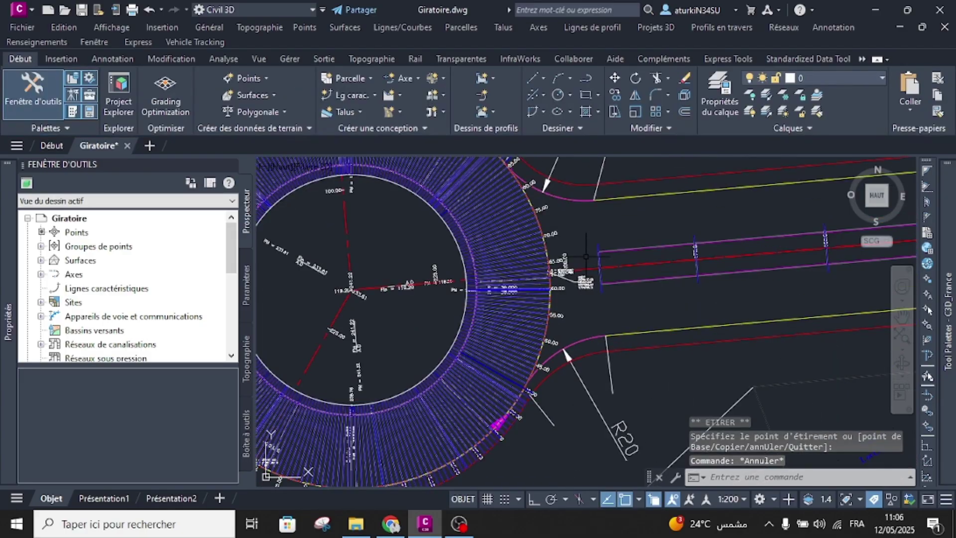
Set the east Voirie region's assembly frequency along tangents to 10 m.
scroll(582, 258, down, 5)
scroll(604, 269, up, 7)
click(615, 262)
key(Escape)
click(601, 273)
scroll(597, 273, down, 3)
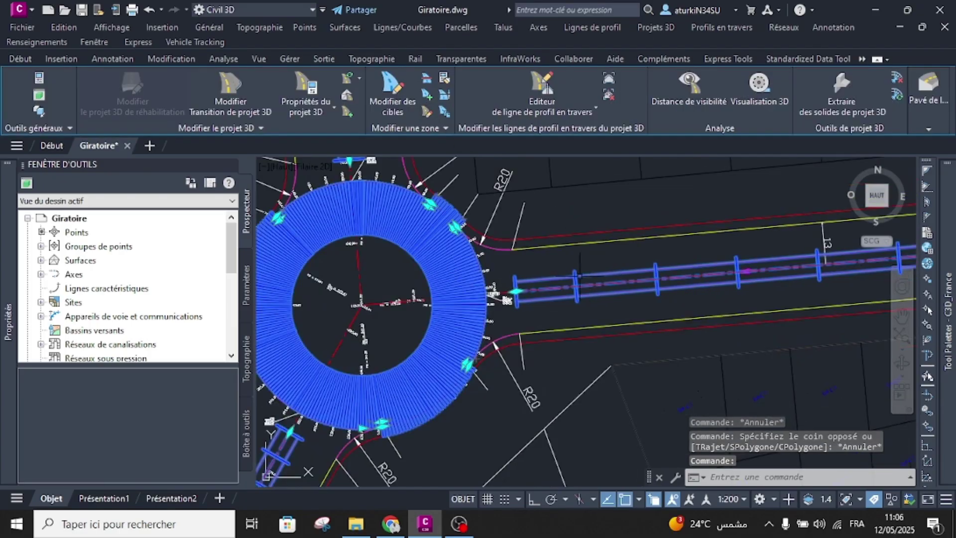
click(427, 112)
click(639, 284)
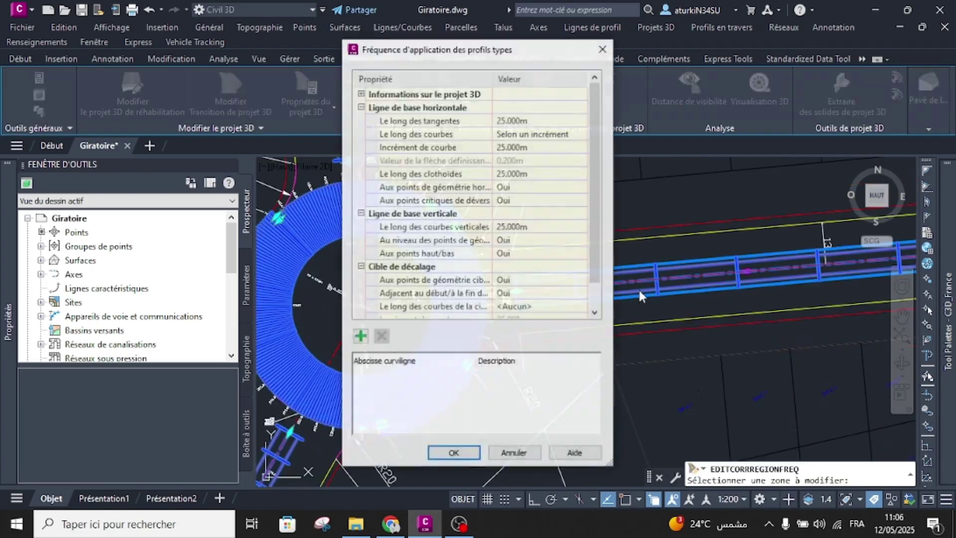
key(Return)
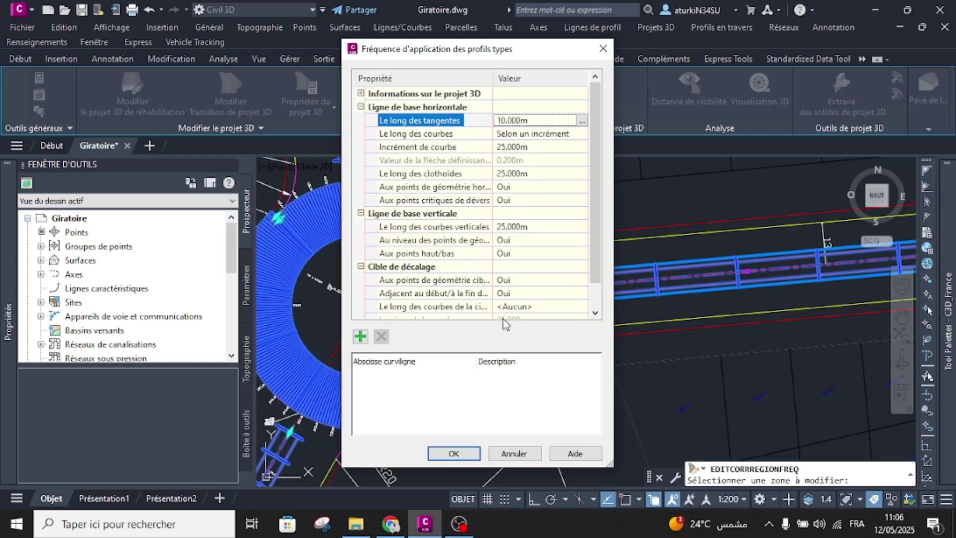
click(454, 453)
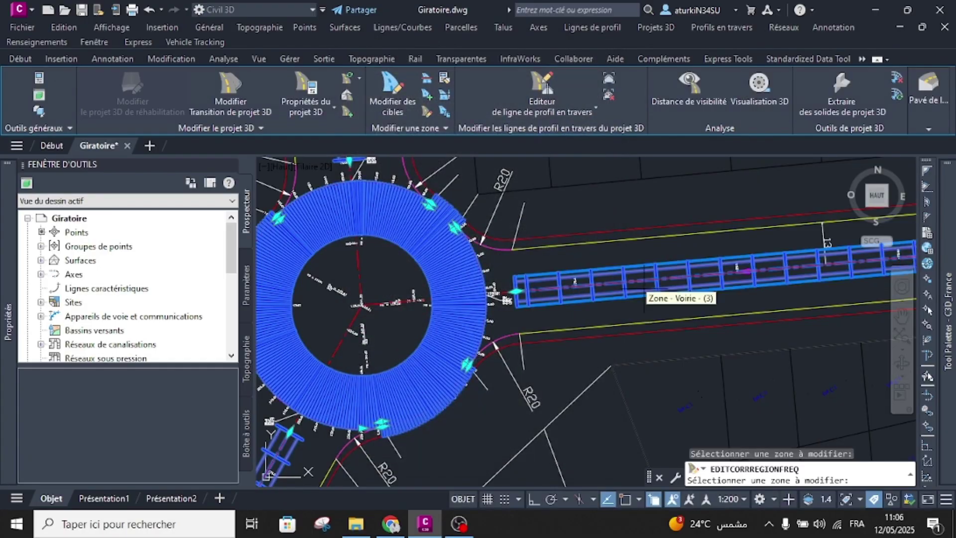
key(Escape)
scroll(635, 300, down, 2)
mouse_move(522, 317)
middle_down()
mouse_move(515, 334)
mouse_move(477, 297)
middle_up()
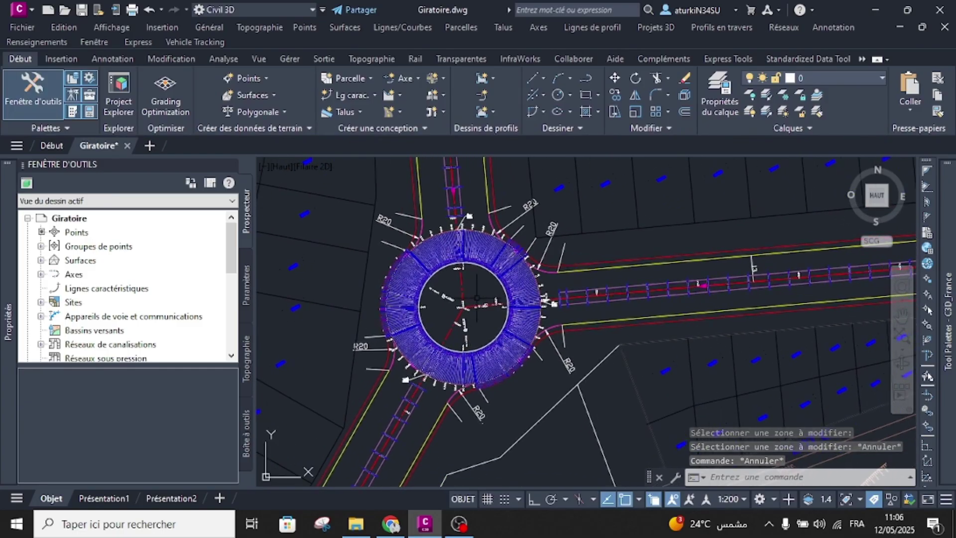
Clear the corridor selection and save the drawing.
scroll(476, 297, down, 2)
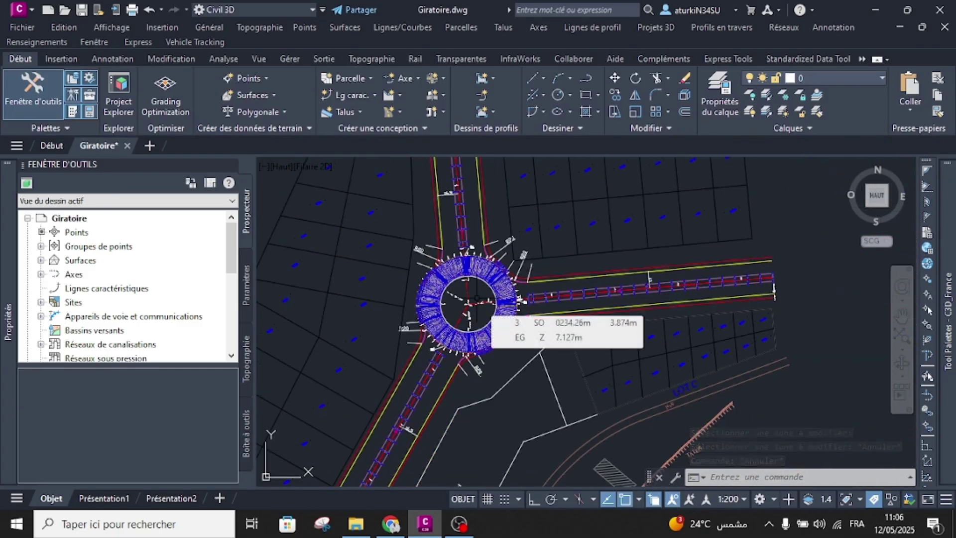
key(Escape)
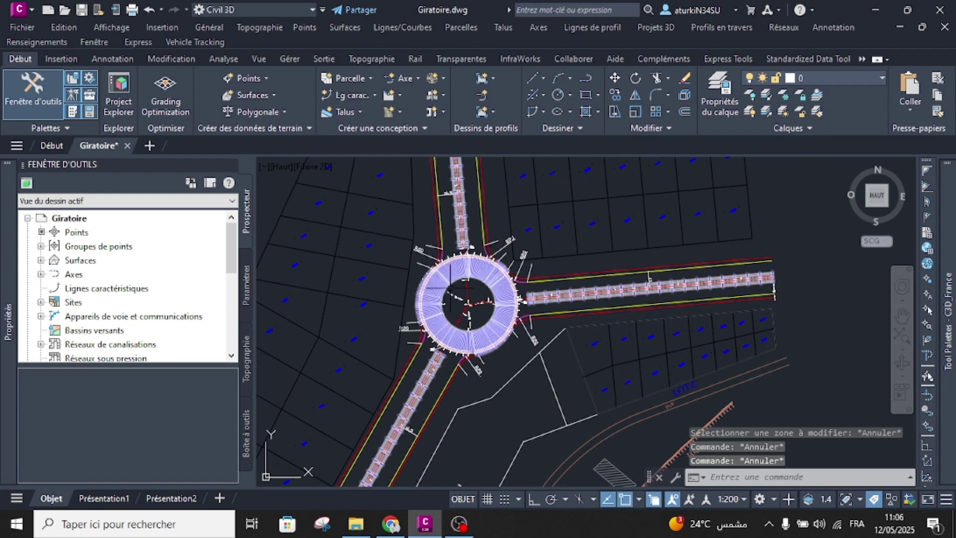
click(459, 282)
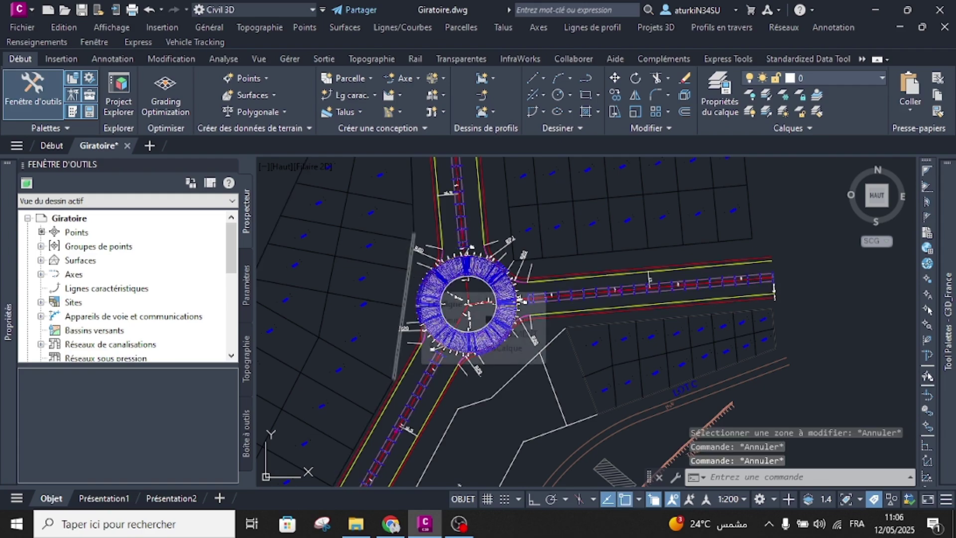
key(ctrl+s)
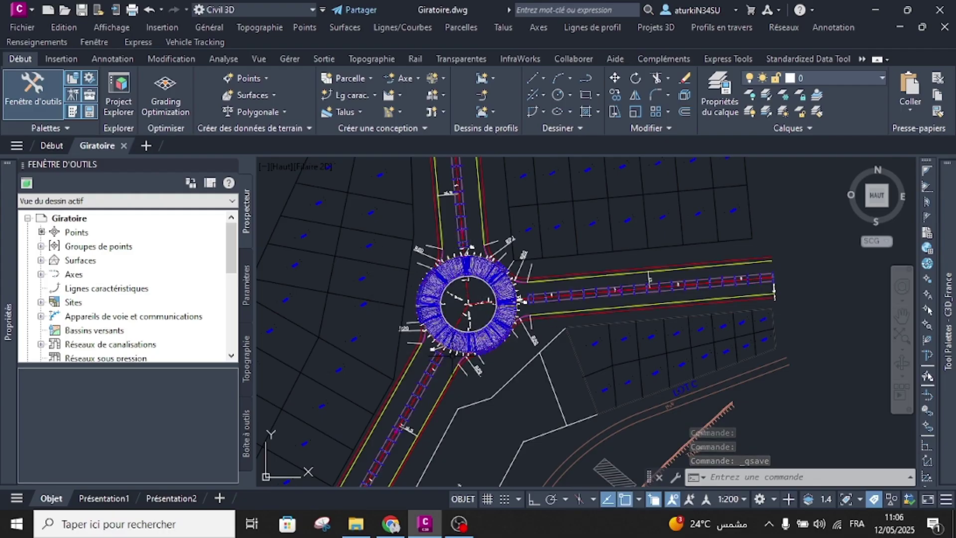
Examine the magenta R20 pavement-edge polylines where the southwest branch meets the roundabout ring.
scroll(452, 355, up, 5)
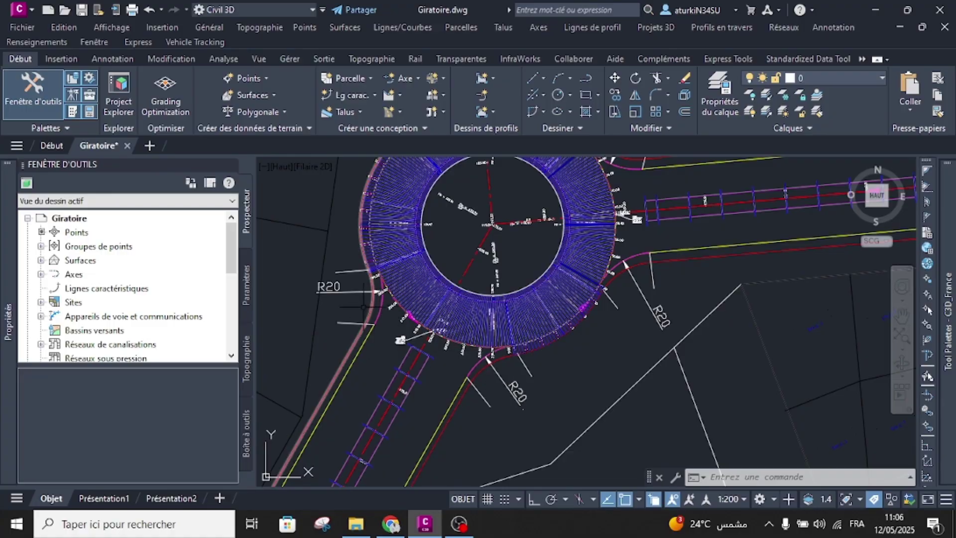
scroll(465, 346, up, 3)
scroll(466, 344, up, 3)
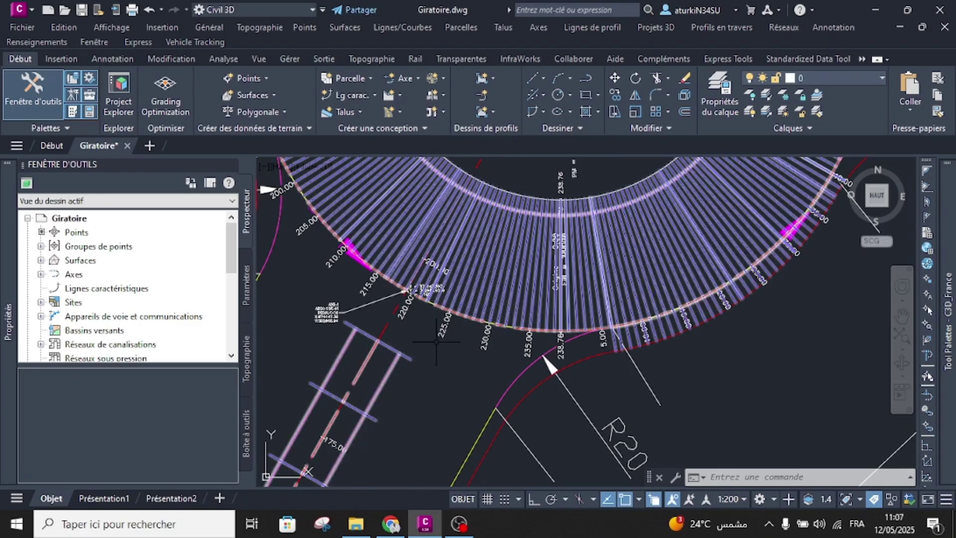
mouse_move(495, 270)
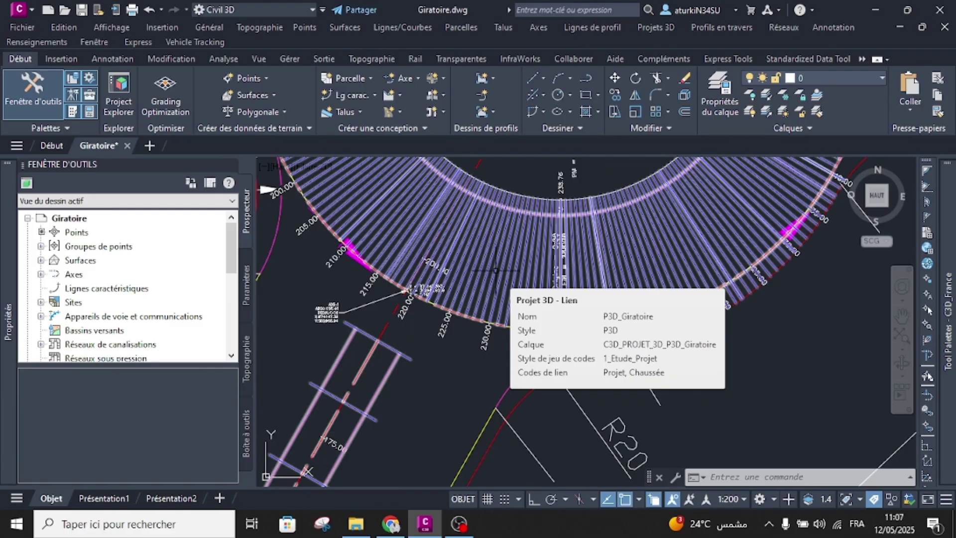
key(Escape)
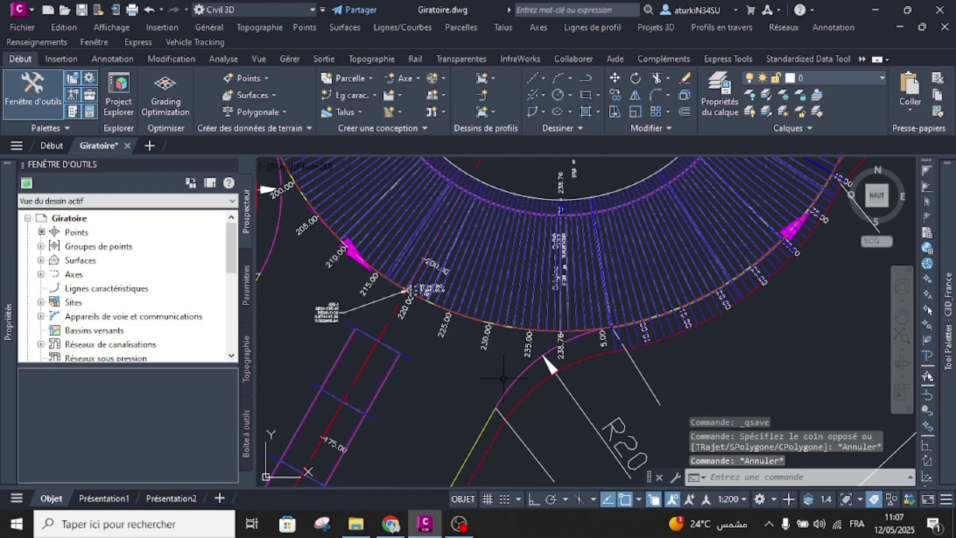
scroll(508, 385, down, 2)
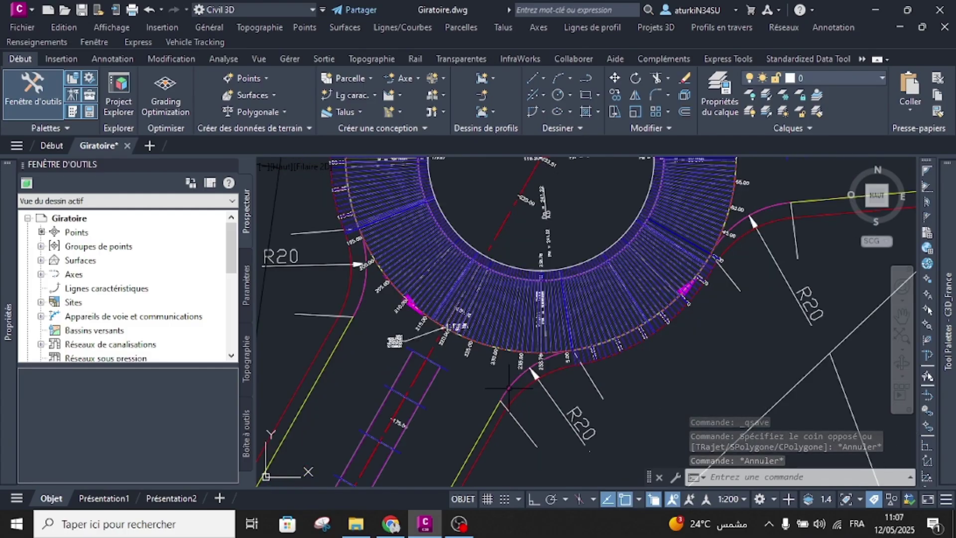
mouse_move(362, 285)
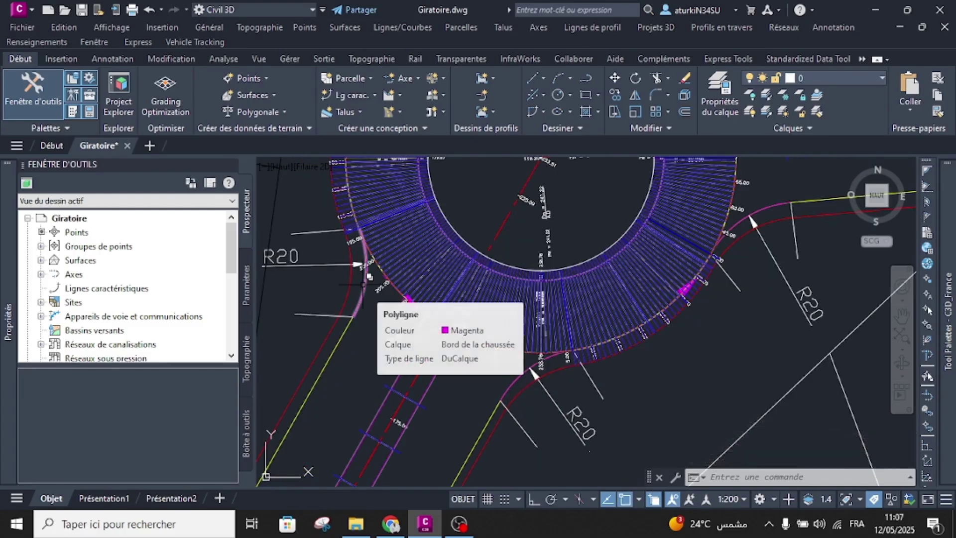
click(363, 285)
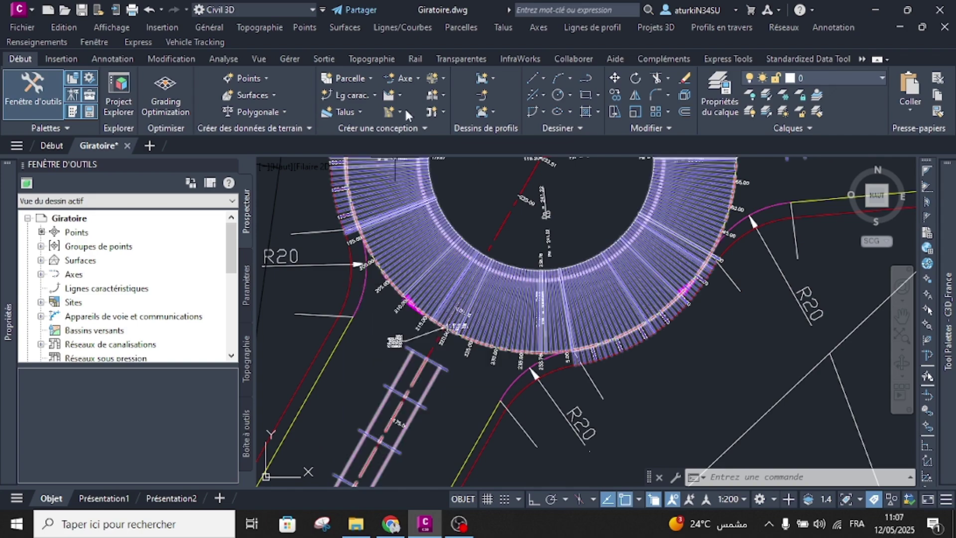
click(417, 79)
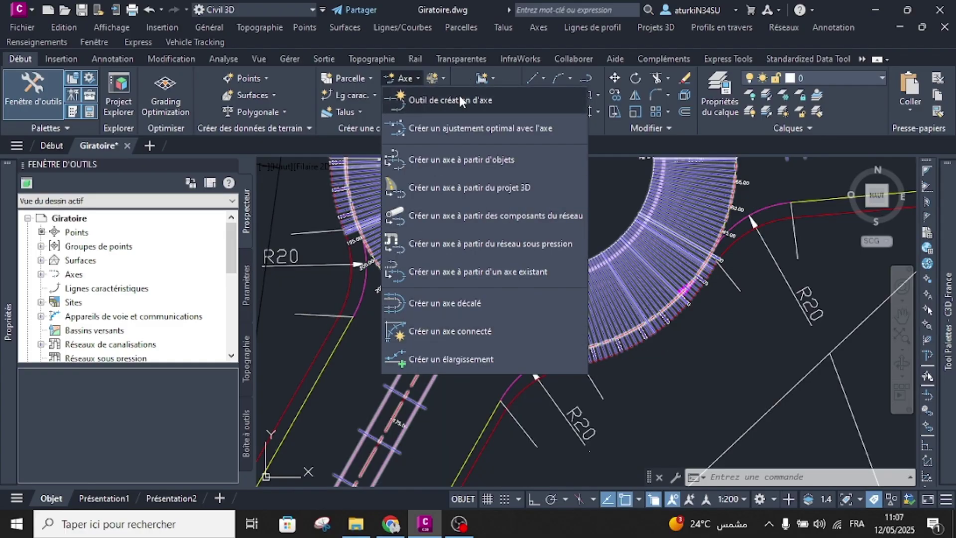
key(Escape)
key(Escape)
key(Escape)
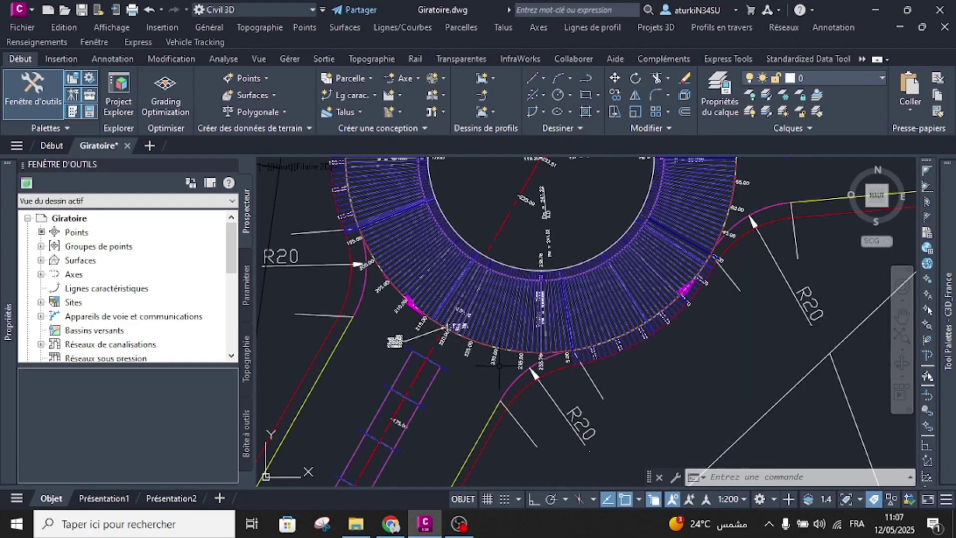
click(506, 392)
key(Escape)
key(Escape)
Start an alignment from the magenta R20 curb-return polyline on the southwest branch's east side, keeping the proposed direction.
click(396, 78)
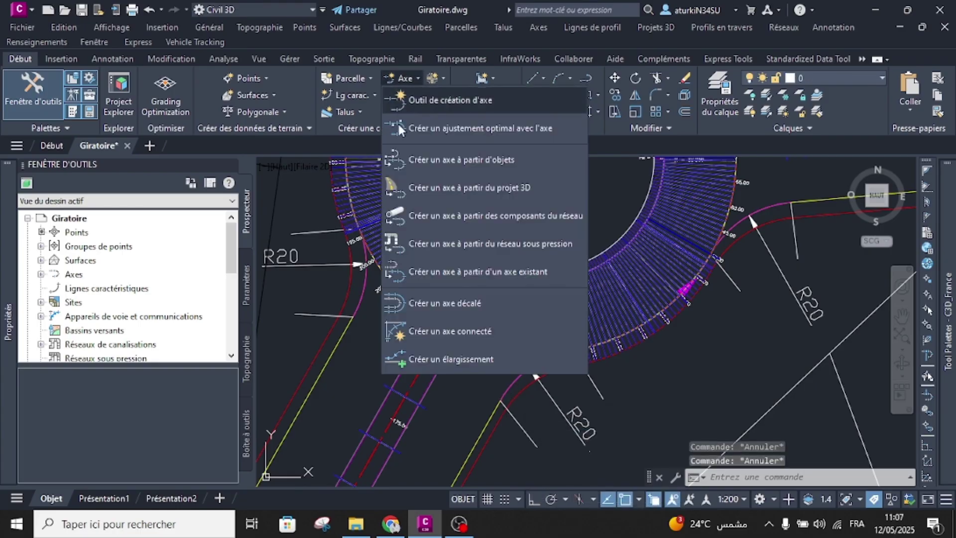
click(422, 159)
scroll(481, 397, up, 5)
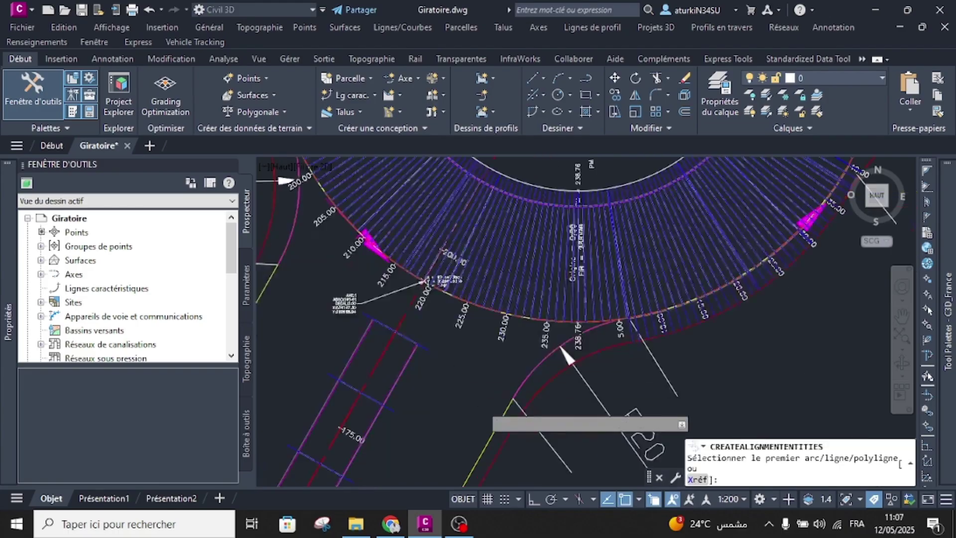
click(538, 381)
click(597, 434)
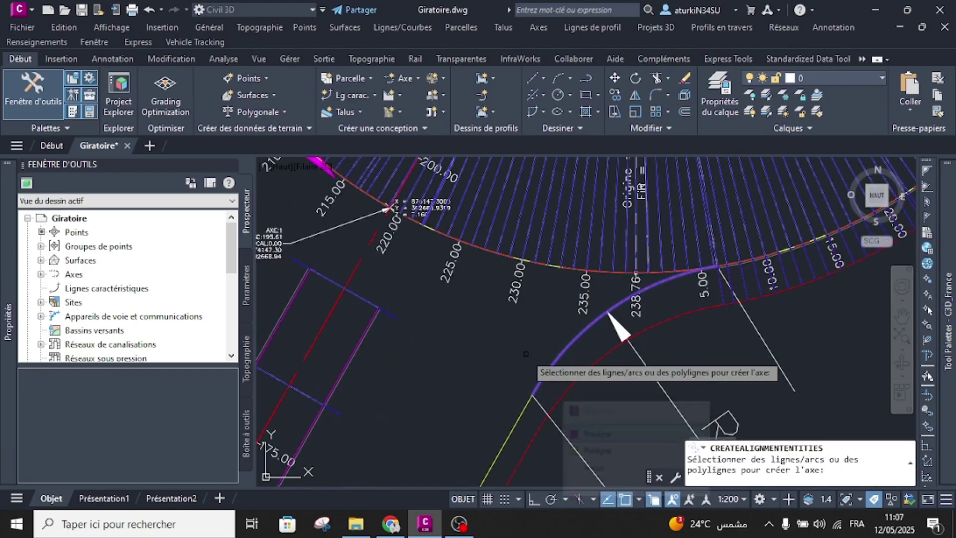
key(Return)
key(Return)
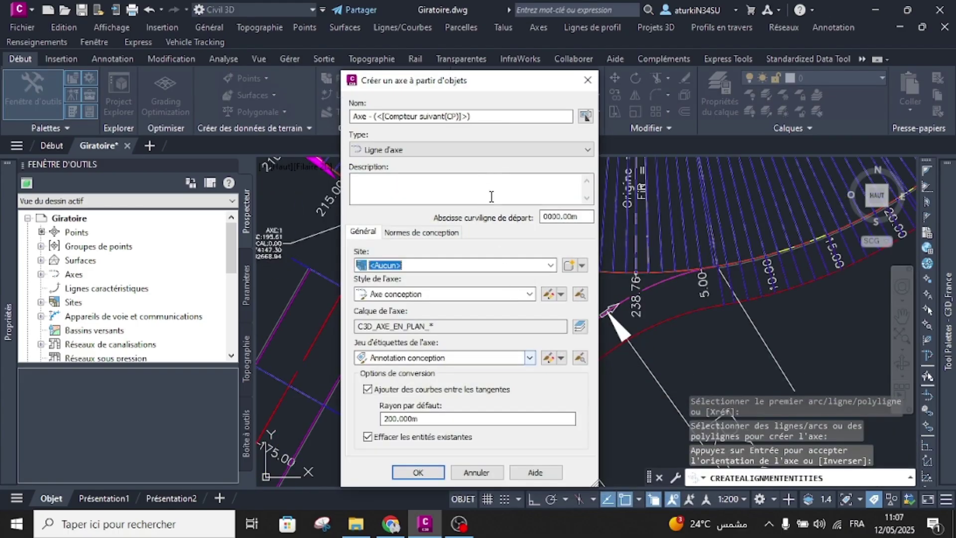
Create the alignment as 1_Racc 1, without adding curves between tangents and without erasing the existing entities.
drag(500, 119, 313, 118)
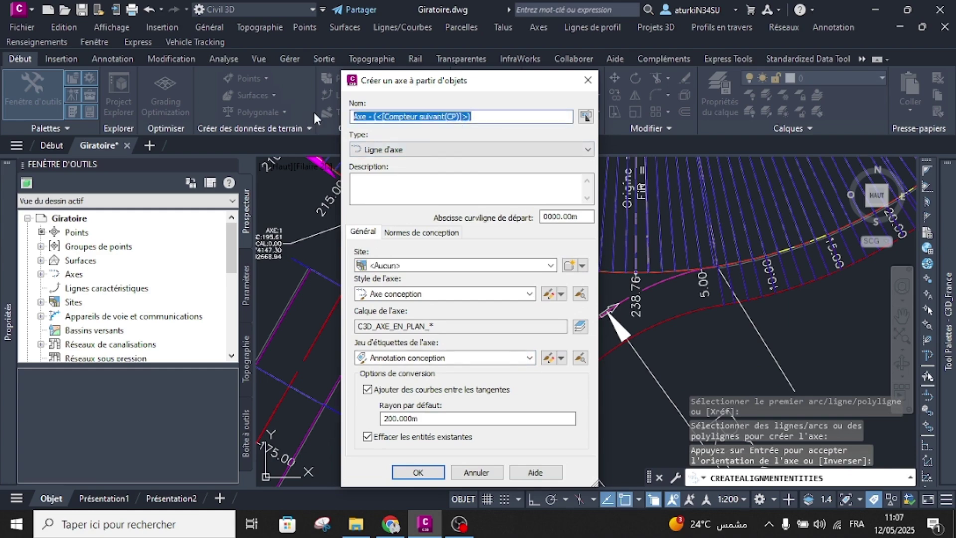
key(BackSpace)
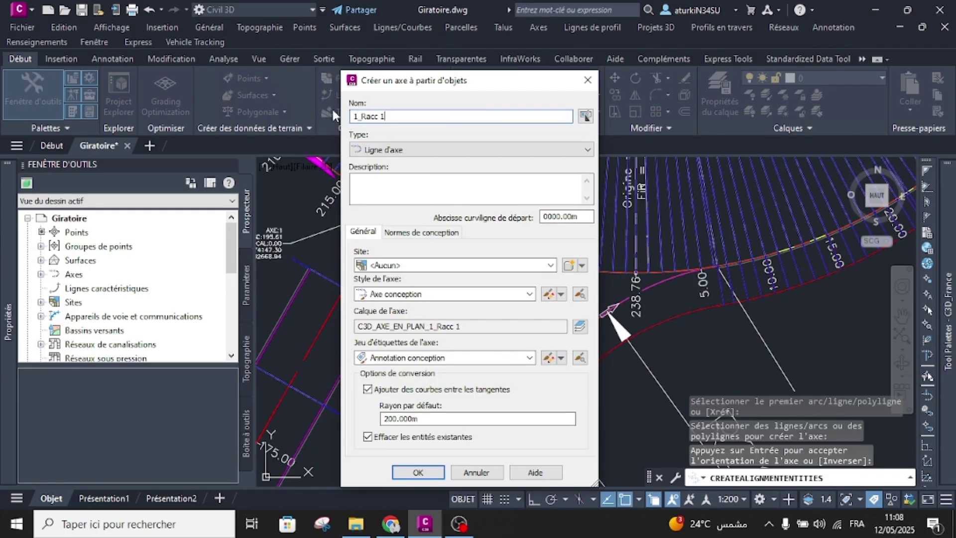
click(367, 390)
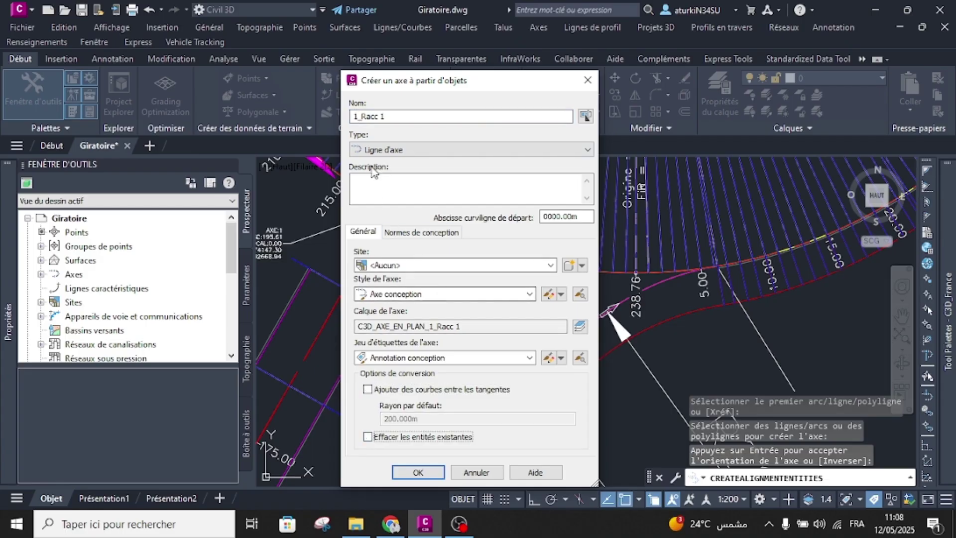
click(416, 472)
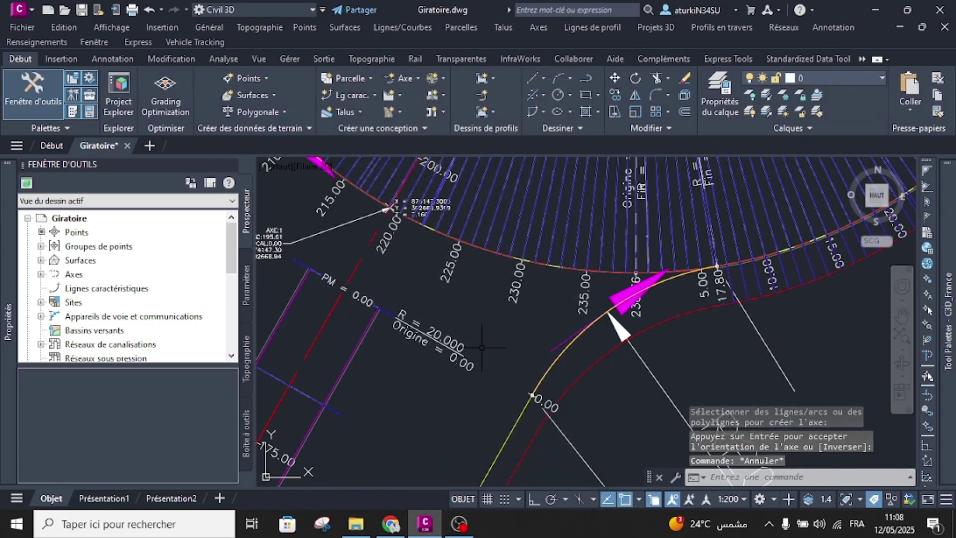
Undo the creation of the 1_Racc 1 alignment.
scroll(481, 348, down, 3)
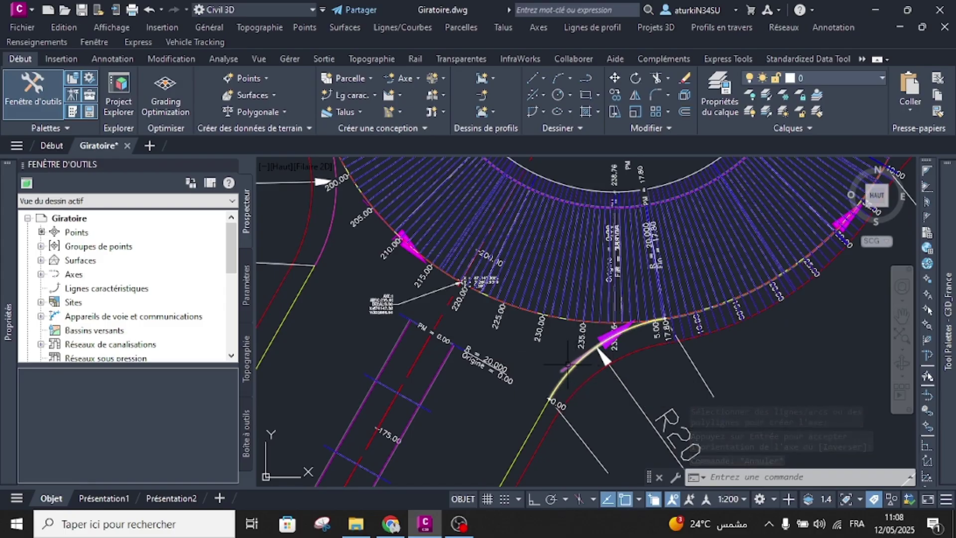
key(ctrl+z)
key(ctrl+z)
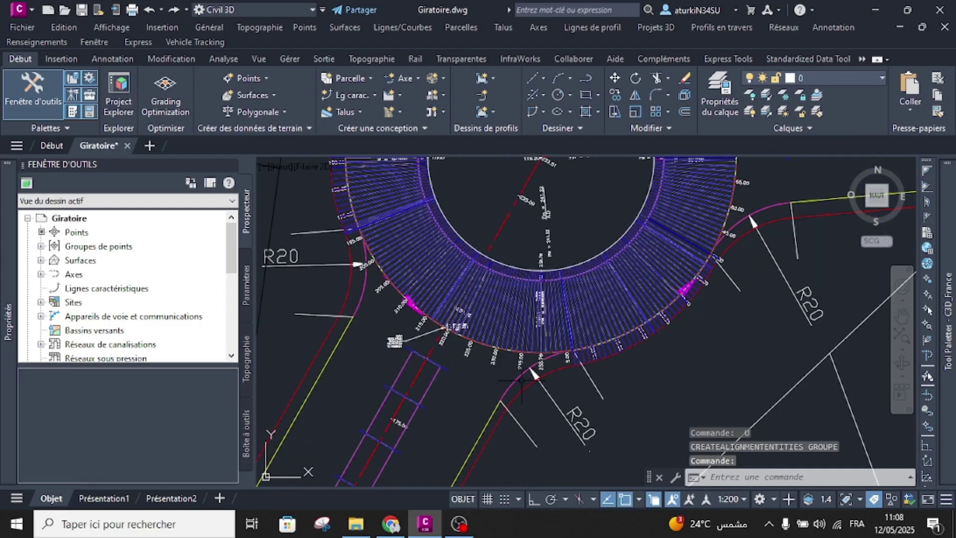
Convert the southwest branch's eastern magenta R20 curb-return polyline to an alignment from objects, accepting the proposed direction.
scroll(518, 371, up, 3)
scroll(496, 371, down, 1)
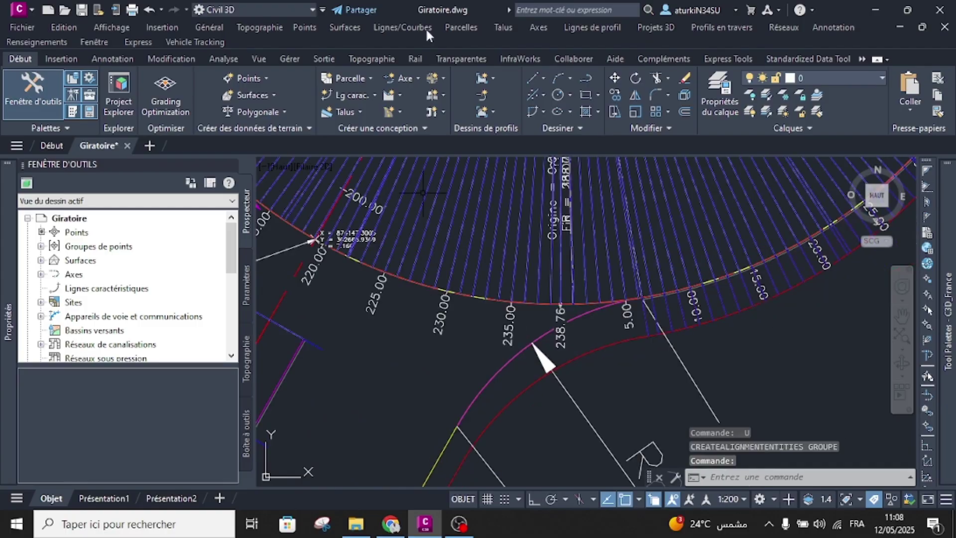
click(406, 83)
click(405, 159)
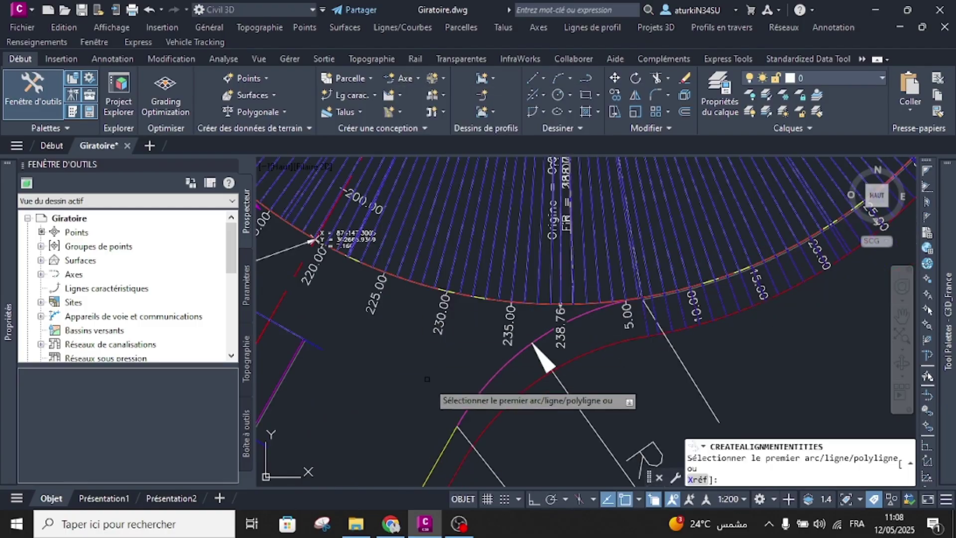
click(469, 411)
click(497, 438)
key(Return)
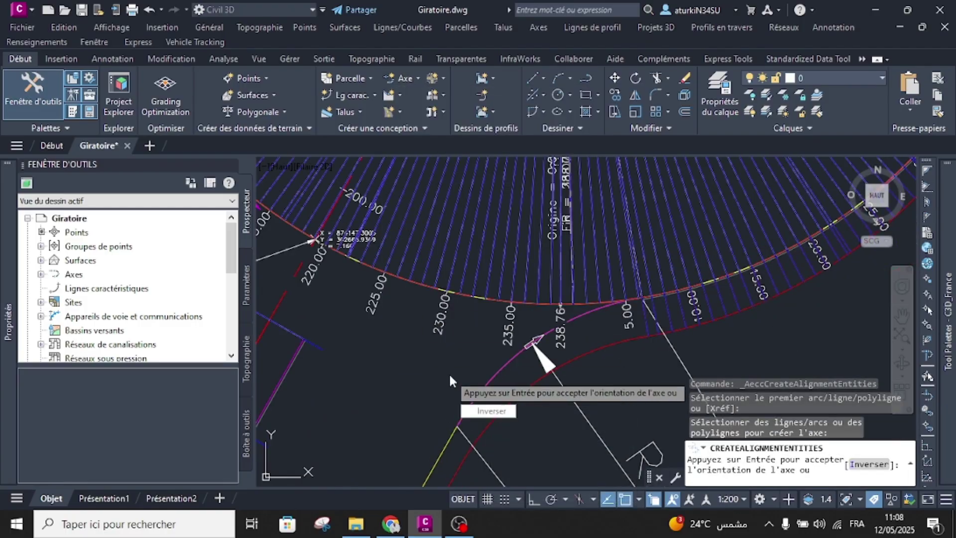
key(Return)
Create the alignment as 1_Racc 1 with style Axe cible and label set _Aucun affichage, adding no curves and keeping the existing entities.
click(398, 294)
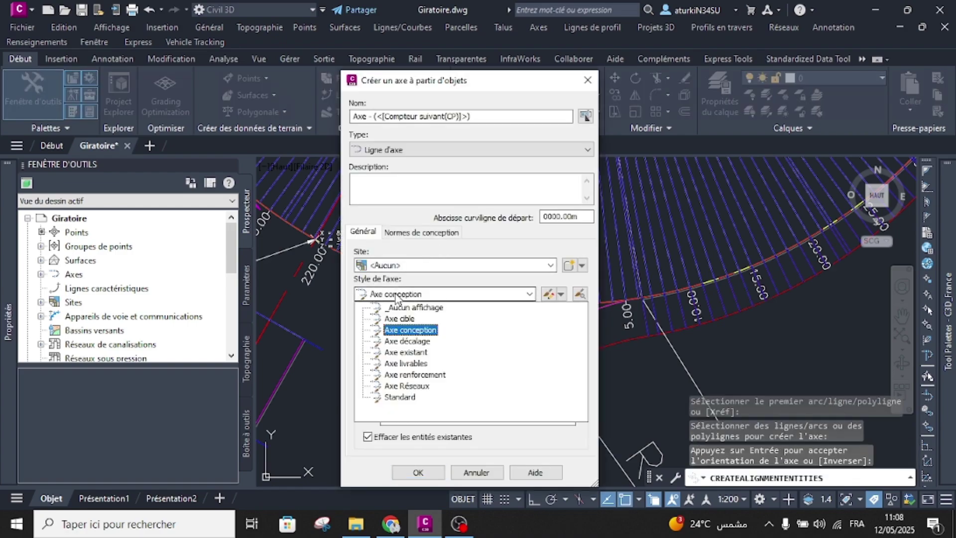
click(396, 323)
drag(470, 116, 325, 133)
text(1_Racc 1)
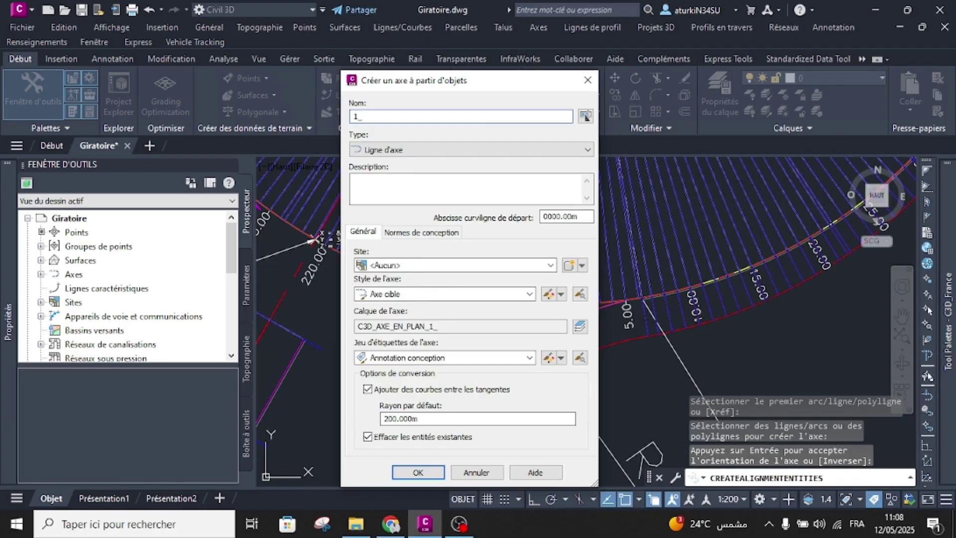
click(367, 389)
click(367, 436)
click(393, 357)
click(388, 369)
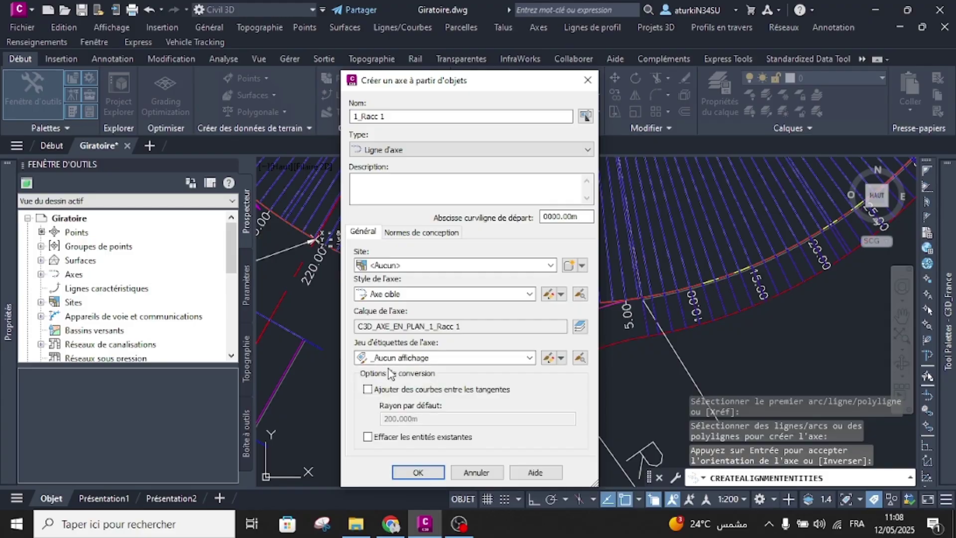
click(417, 471)
scroll(529, 357, down, 4)
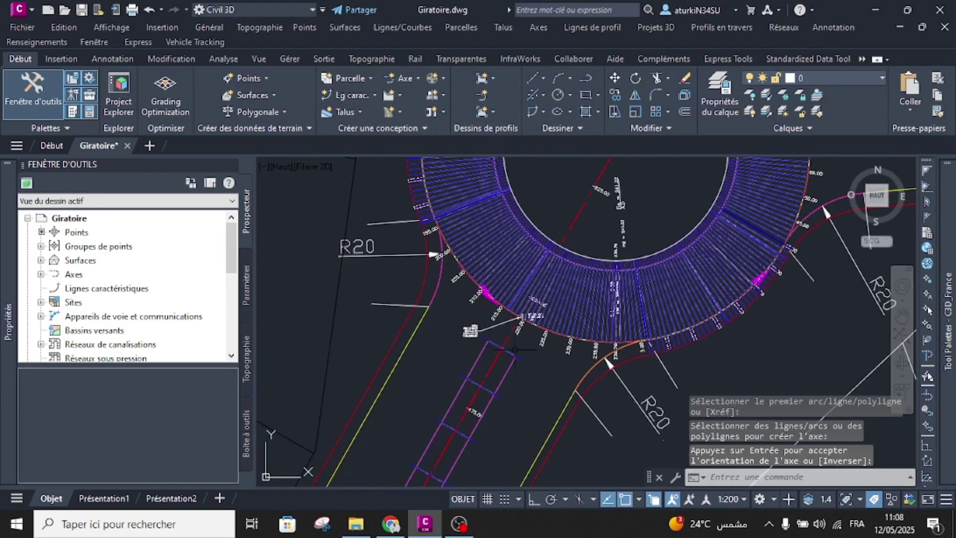
Start an alignment from the magenta R20 curb-return polyline on the southwest branch's west side, accepting the proposed direction.
click(409, 77)
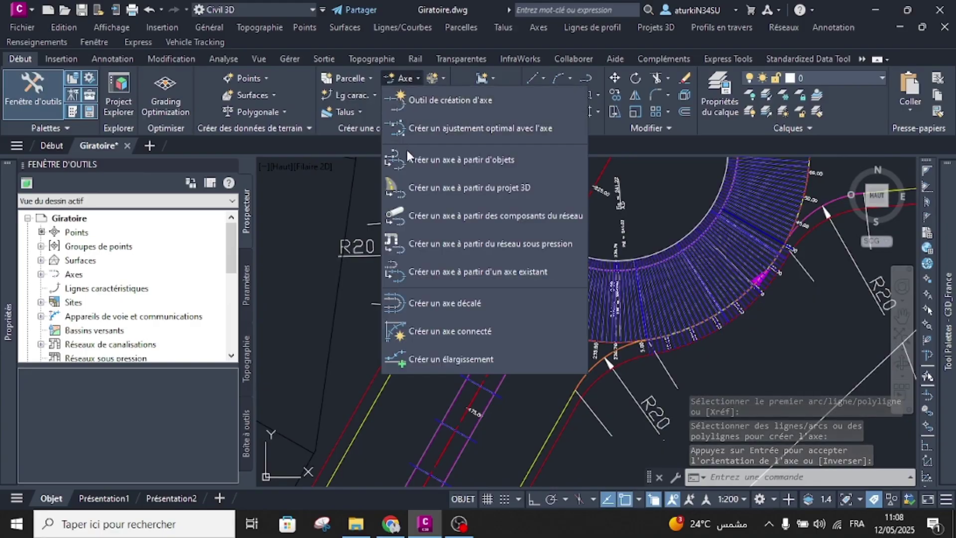
click(408, 157)
scroll(438, 287, up, 3)
click(450, 286)
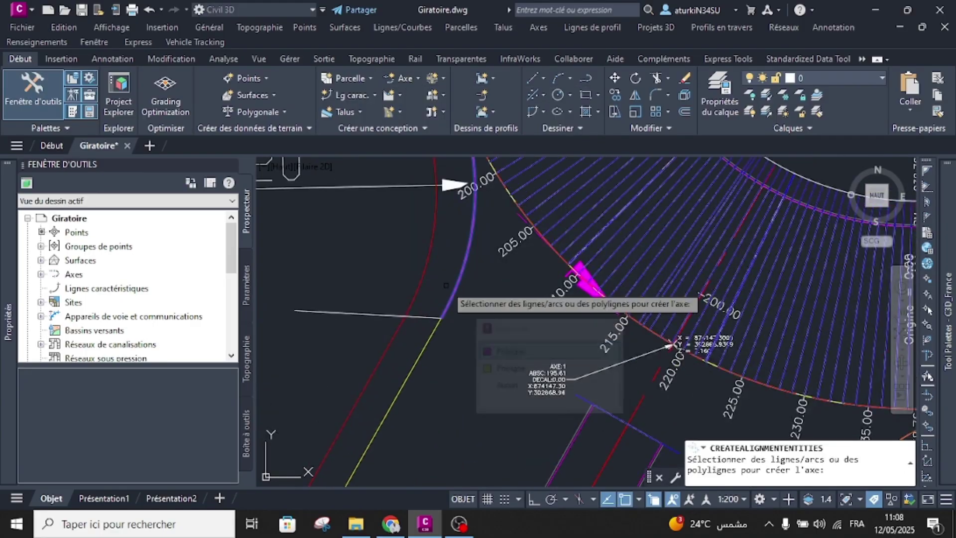
key(Return)
right_click(444, 285)
click(460, 291)
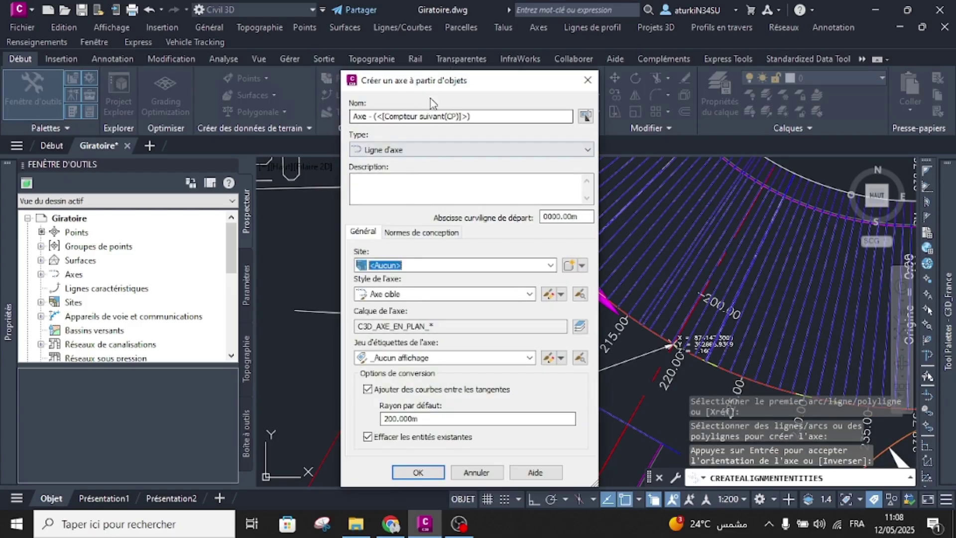
Create the alignment as 1_Racc 2, without adding curves between tangents and without erasing the existing entities.
drag(473, 119, 343, 128)
text(1_Racc 2)
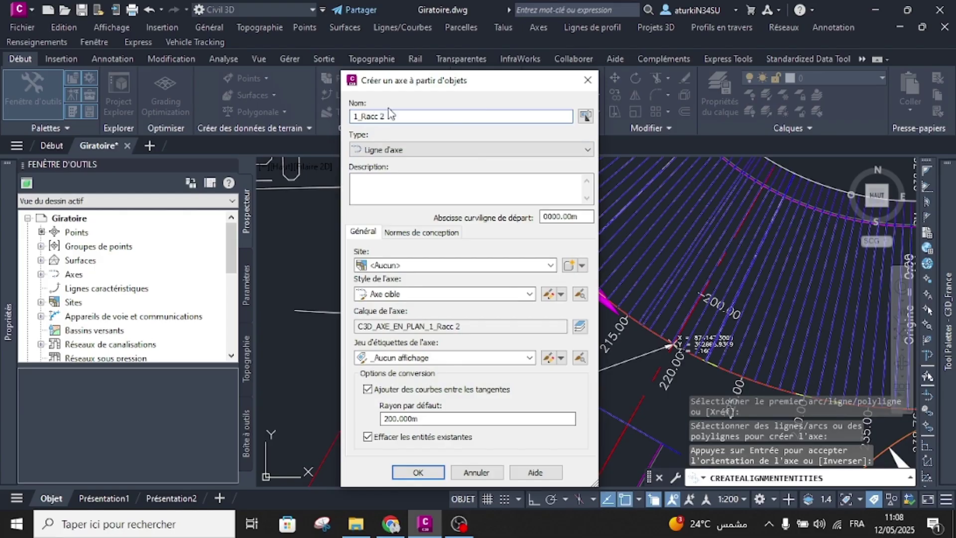
click(396, 394)
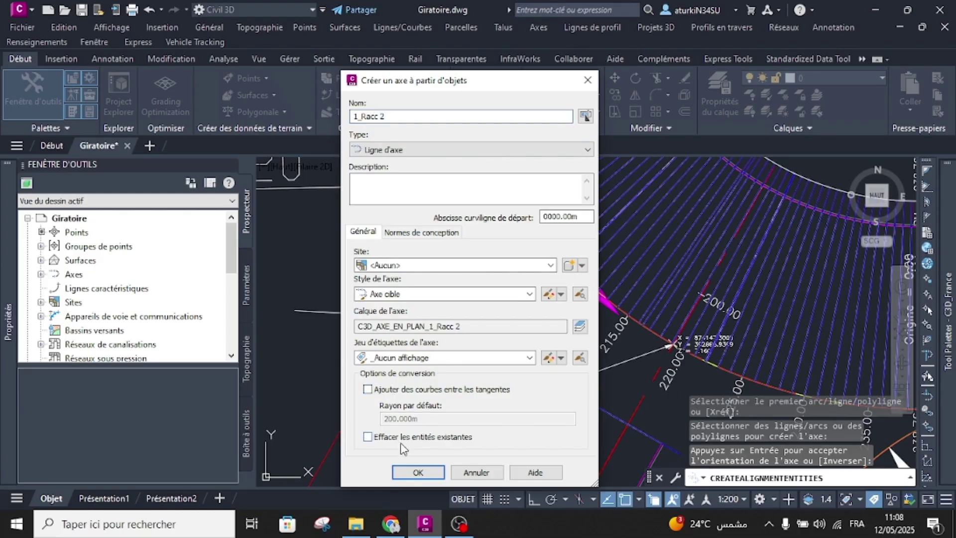
click(422, 475)
scroll(491, 318, down, 5)
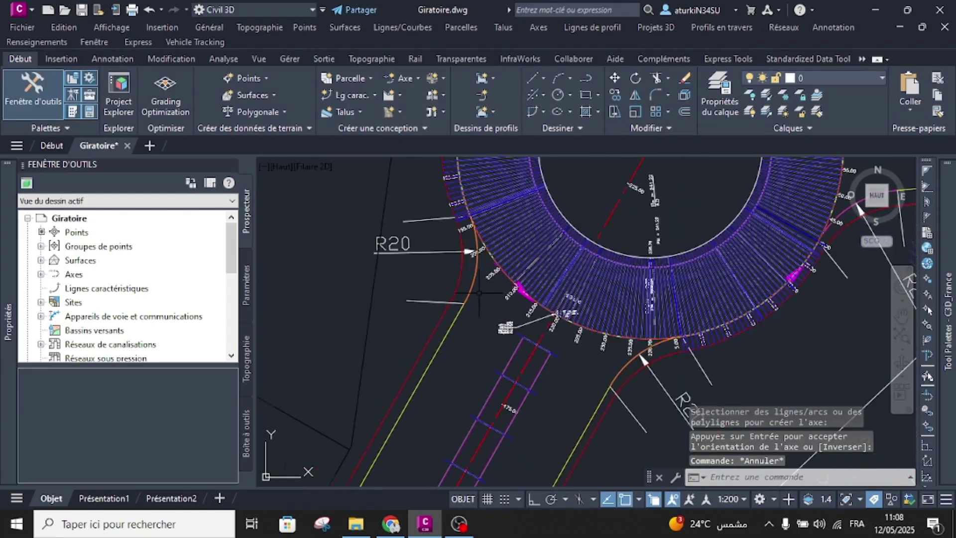
key(Escape)
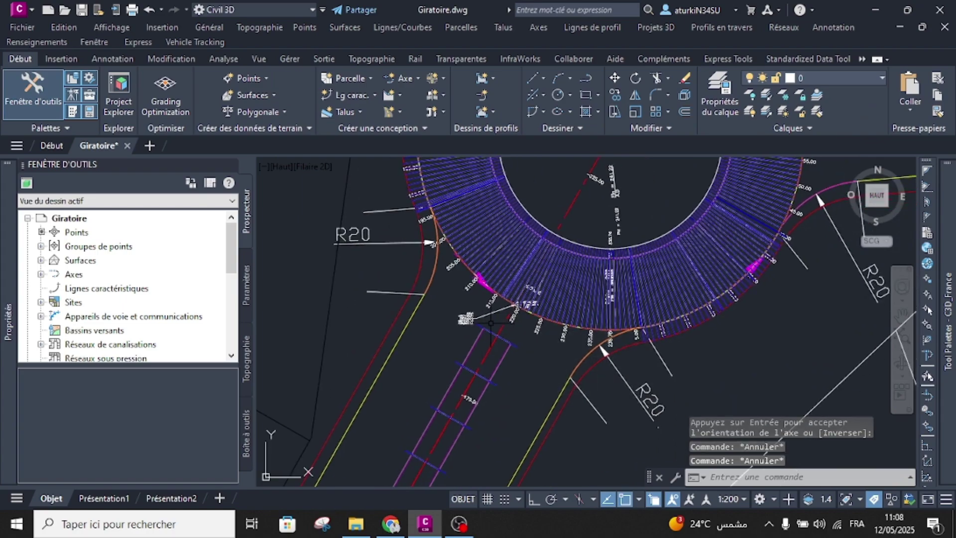
Select the roundabout corridor with its three branch roads for editing.
click(514, 269)
scroll(528, 299, down, 6)
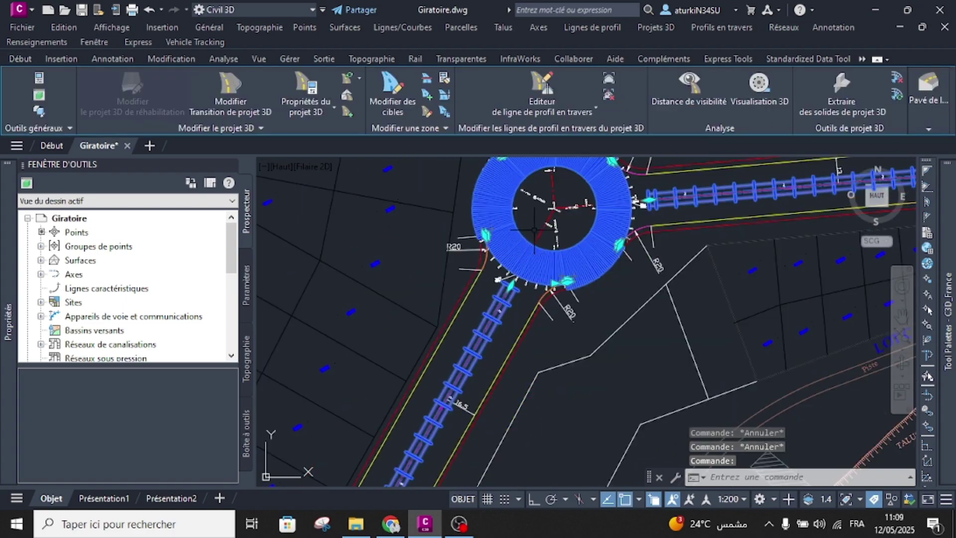
scroll(534, 304, up, 2)
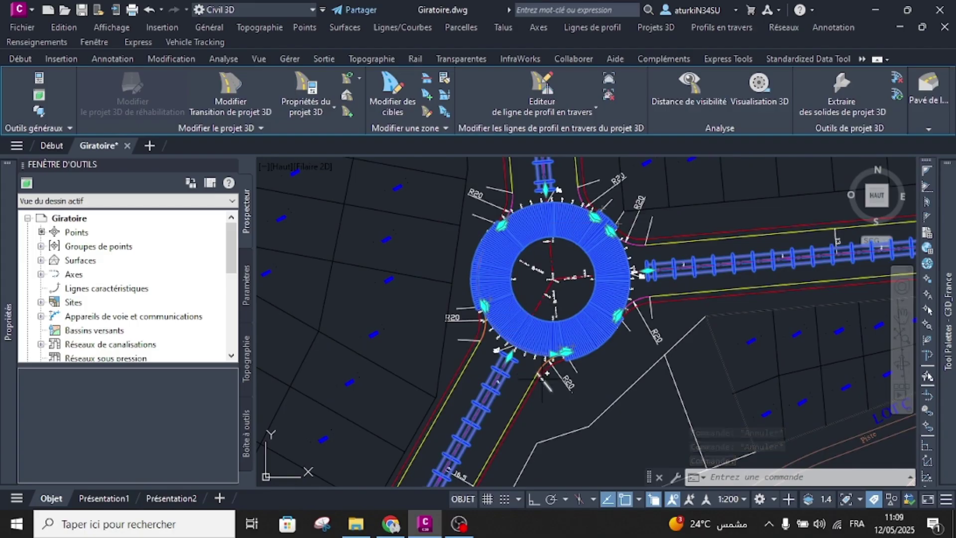
Examine the joint where the R20 arc southeast of the southwest branch meets the roundabout's outer edge.
key(Escape)
scroll(539, 370, up, 6)
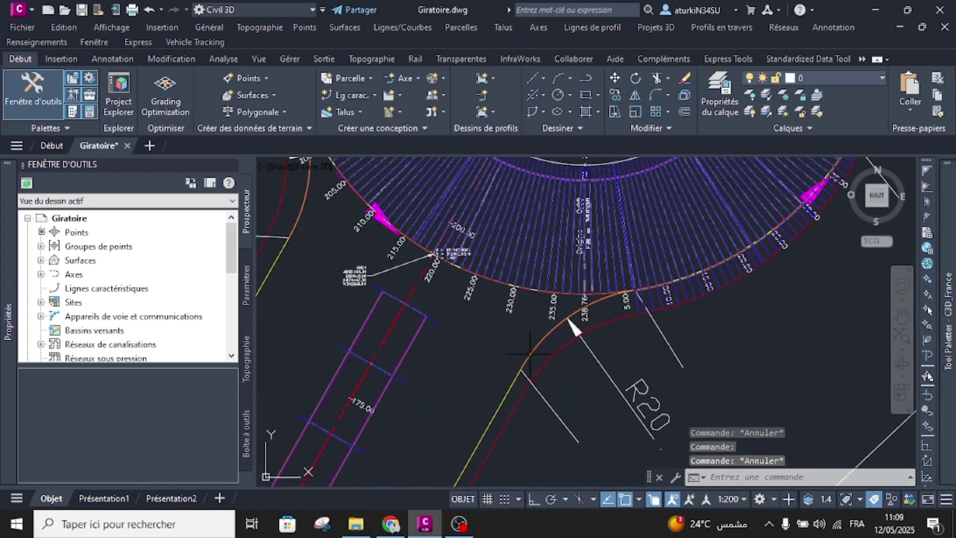
scroll(519, 370, up, 5)
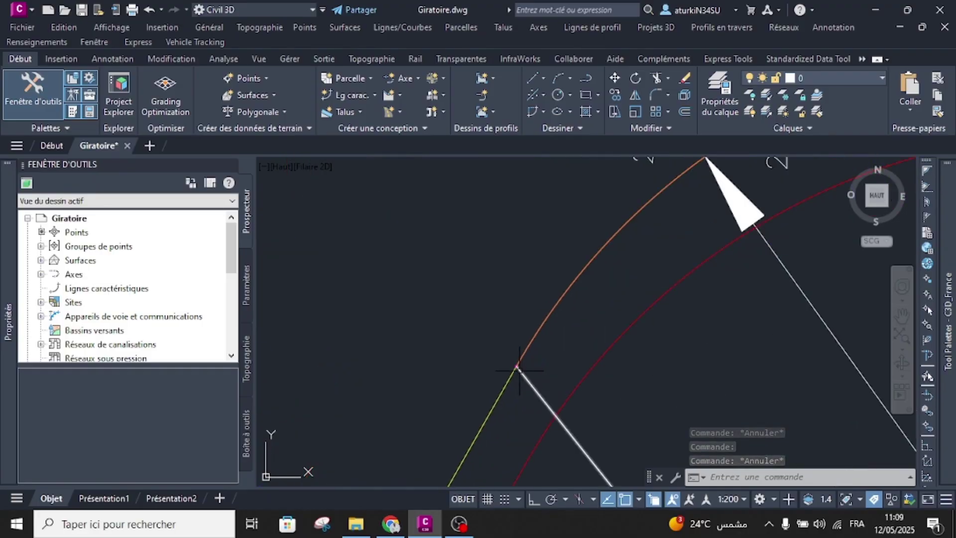
scroll(518, 366, down, 4)
scroll(517, 366, up, 5)
scroll(678, 258, up, 2)
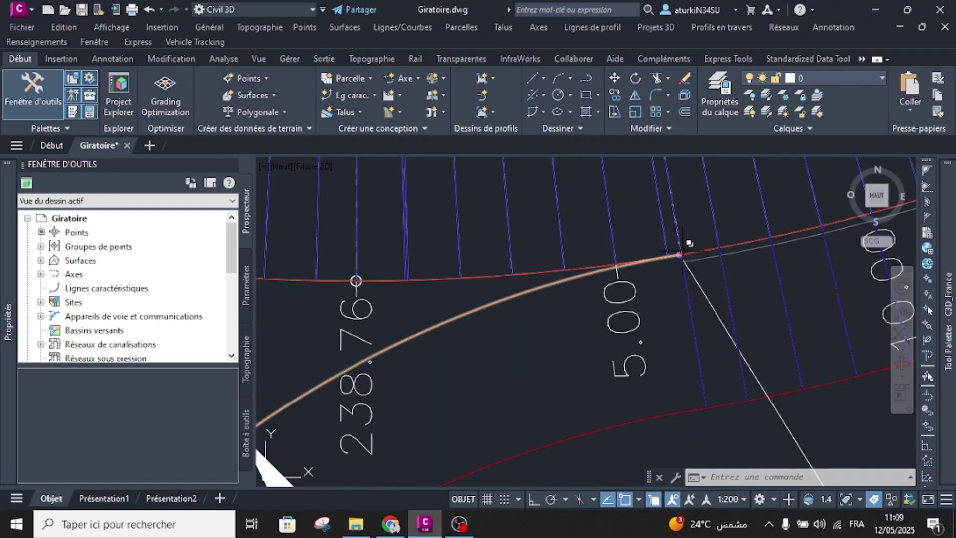
scroll(683, 255, up, 5)
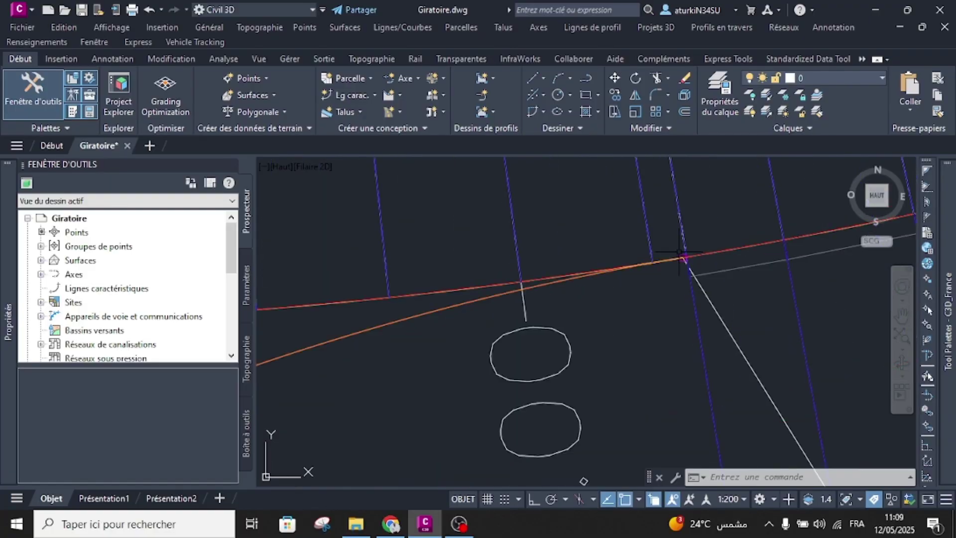
click(647, 276)
scroll(690, 273, up, 4)
click(574, 291)
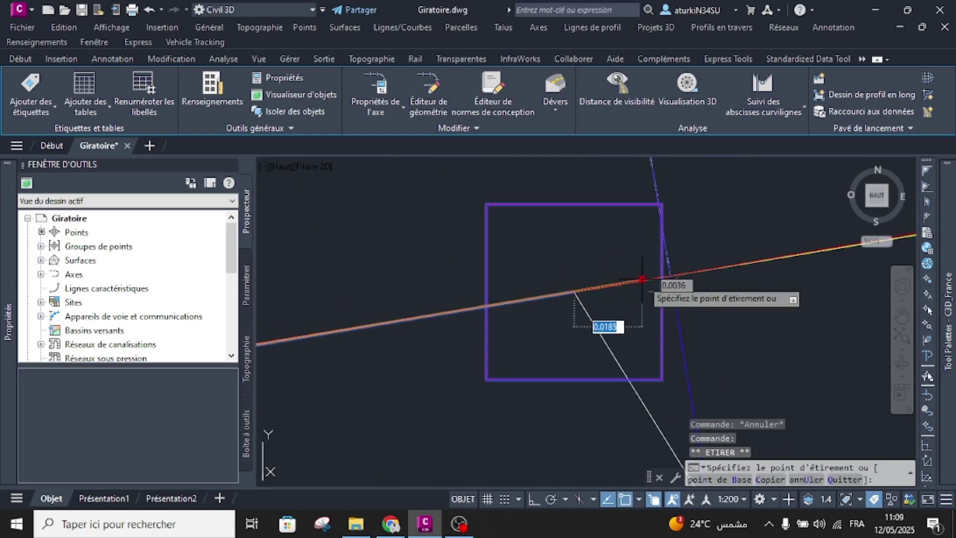
scroll(665, 275, up, 5)
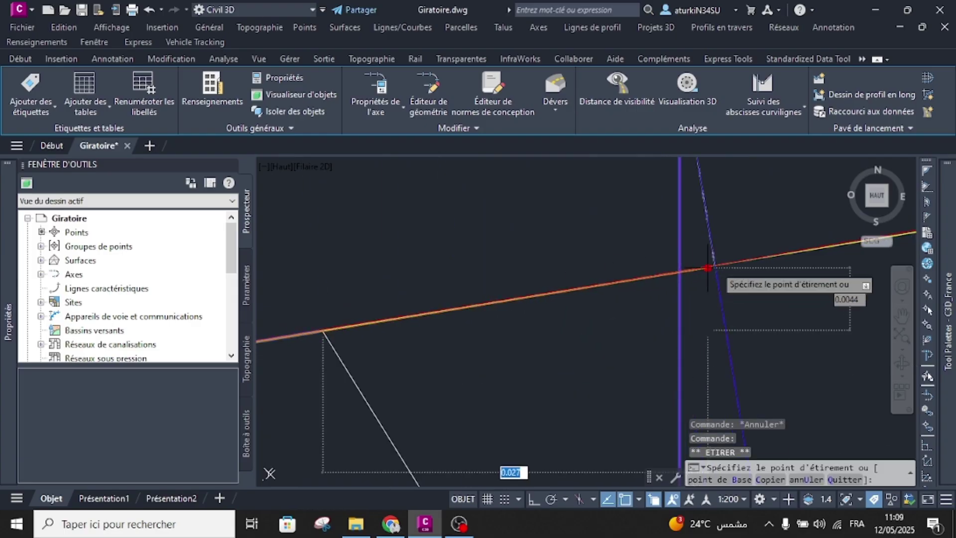
key(Escape)
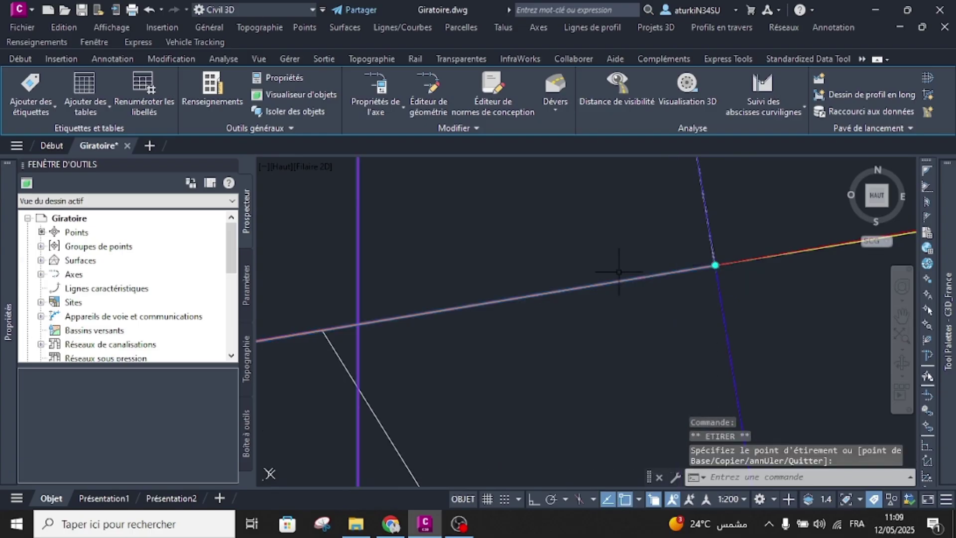
scroll(639, 269, down, 5)
scroll(630, 264, down, 3)
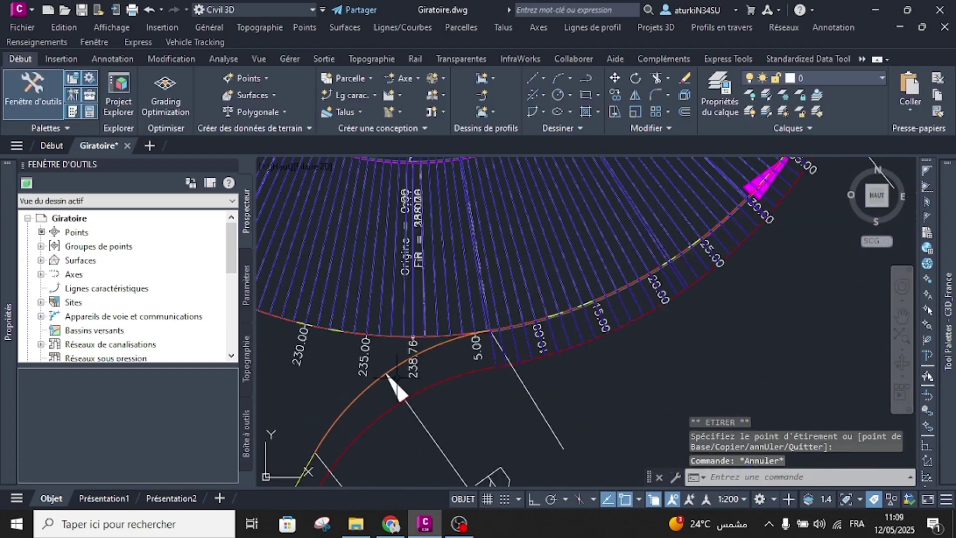
Examine the joint where the same R20 arc meets the southwest branch's yellow carriageway edge.
scroll(448, 324, up, 3)
scroll(451, 327, up, 4)
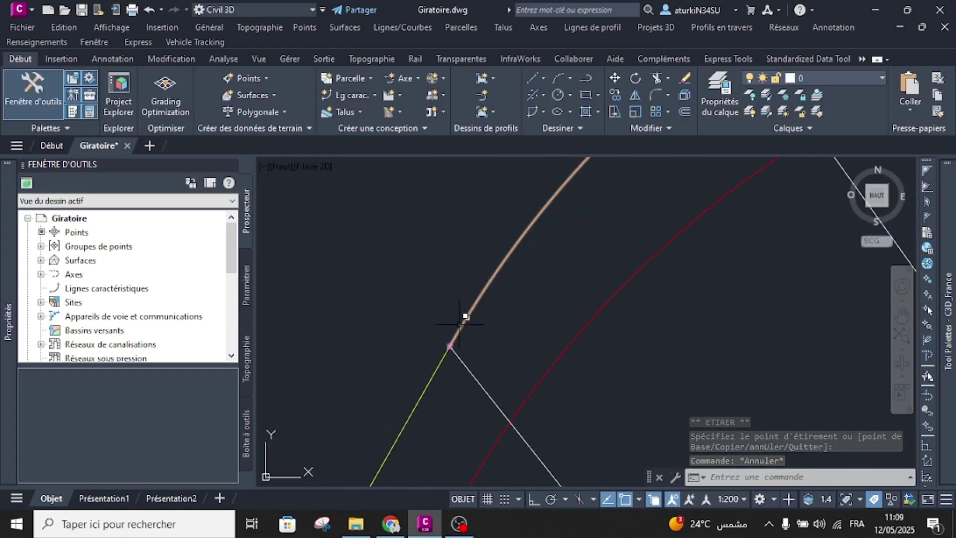
click(455, 332)
scroll(458, 324, up, 2)
key(Escape)
key(Escape)
scroll(474, 316, down, 8)
scroll(450, 326, up, 5)
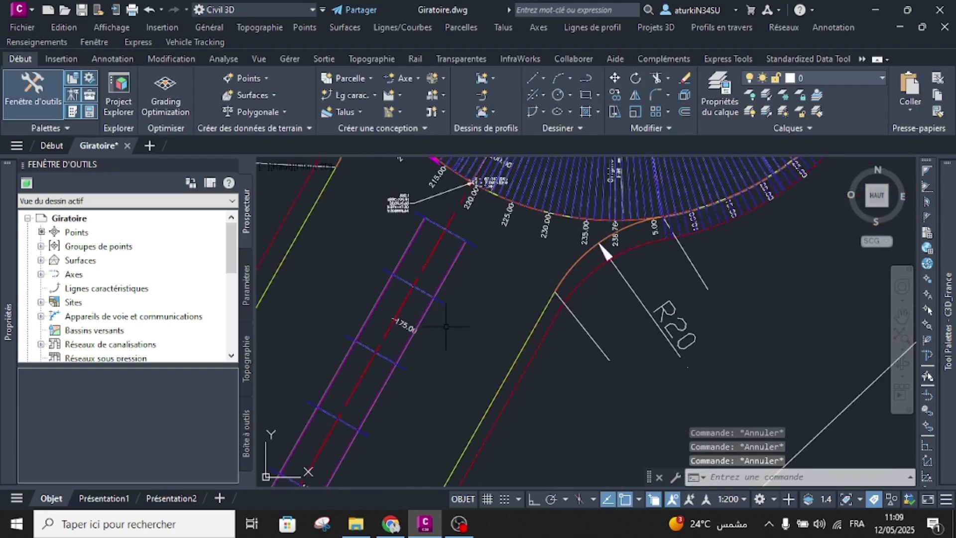
Open the target mapping for the southwest branch's region, Zone - Voirie - (1), of corridor P3D_Giratoire.
click(427, 335)
scroll(425, 336, down, 2)
scroll(426, 336, down, 5)
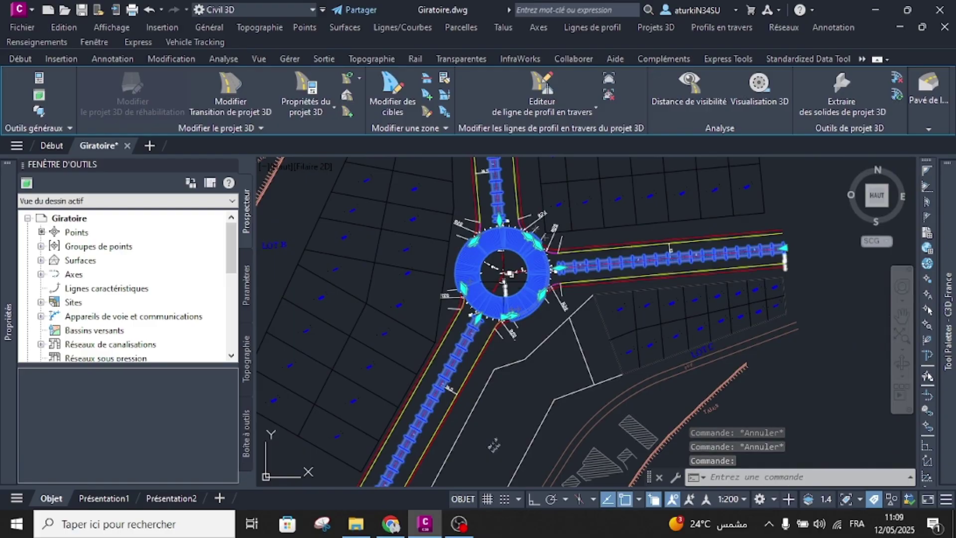
click(397, 105)
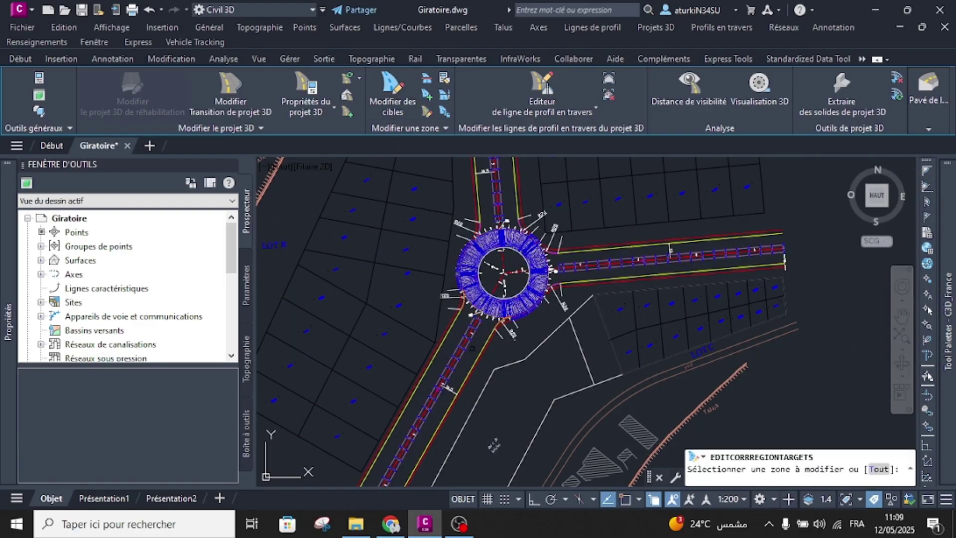
scroll(468, 328, up, 6)
click(509, 266)
right_click(510, 267)
click(525, 273)
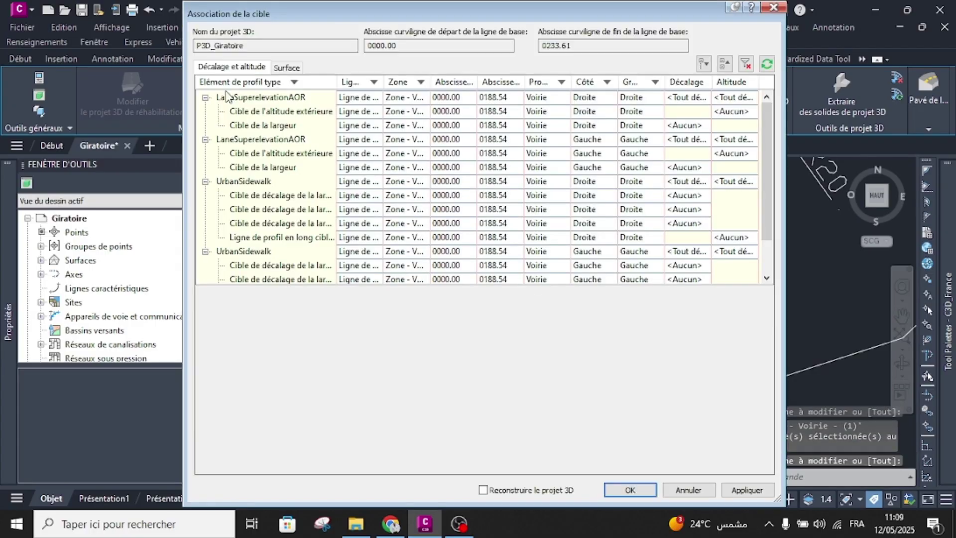
Target the right-hand LaneSuperelevationAOR offset to the yellow carriageway edge polyline on the southwest branch's east side.
click(234, 98)
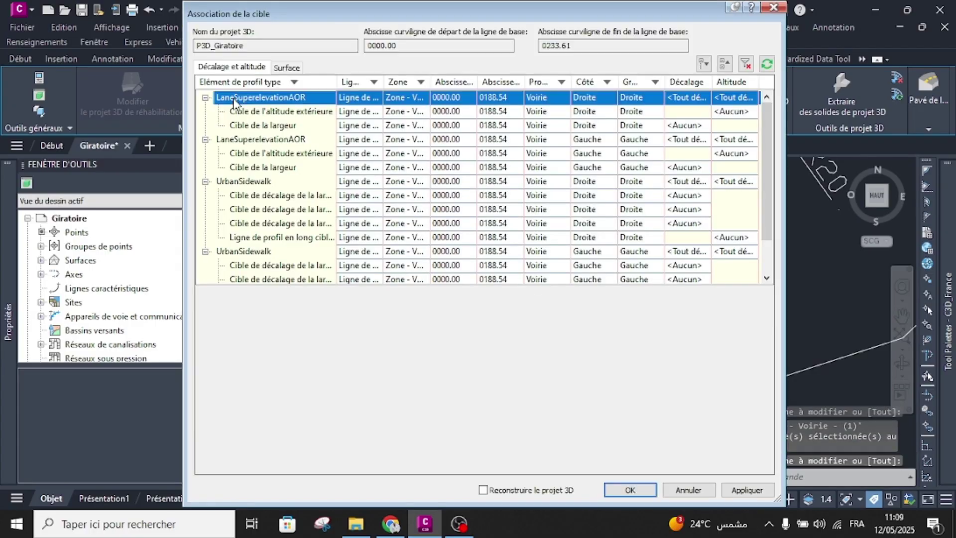
click(678, 98)
click(756, 350)
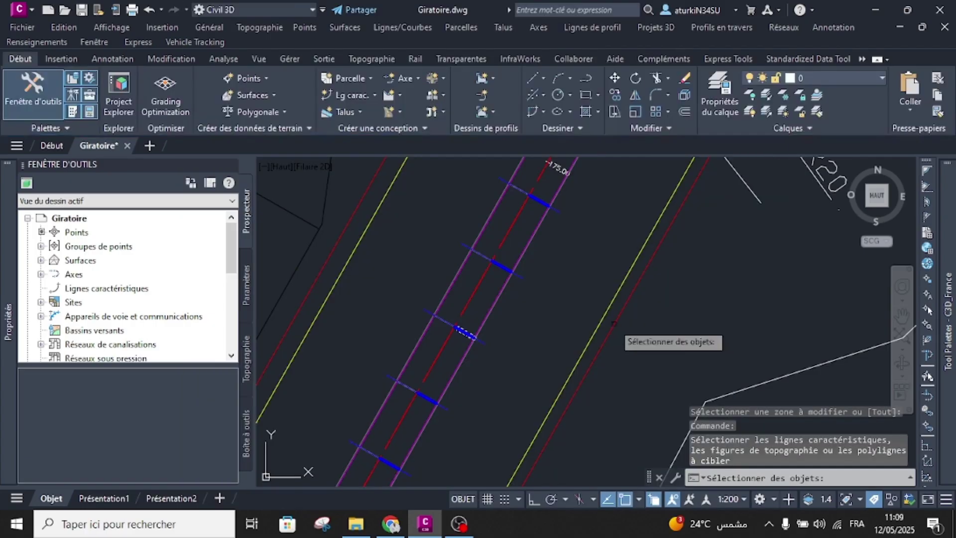
click(606, 308)
key(Return)
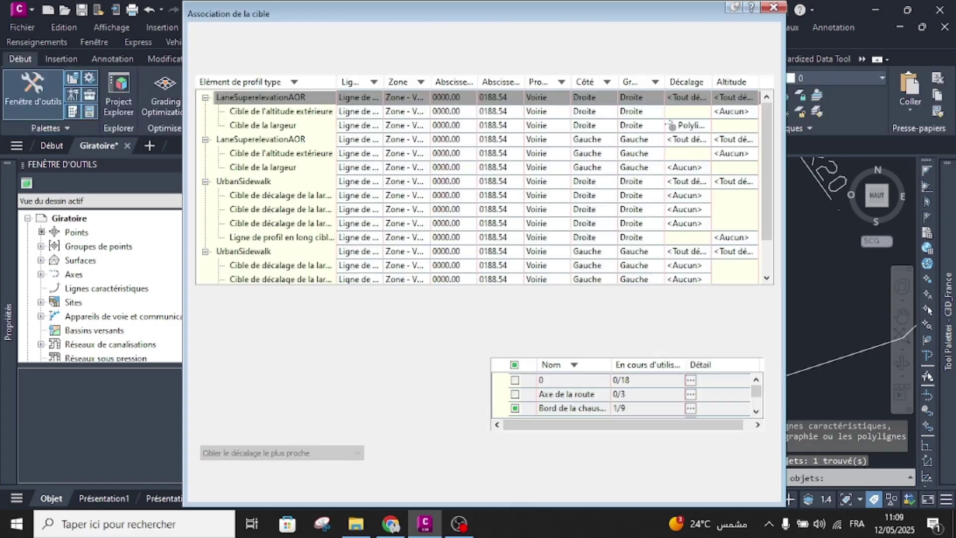
Target the left-hand LaneSuperelevationAOR offset to the yellow carriageway edge polyline on the southwest branch's west side.
click(276, 141)
click(700, 142)
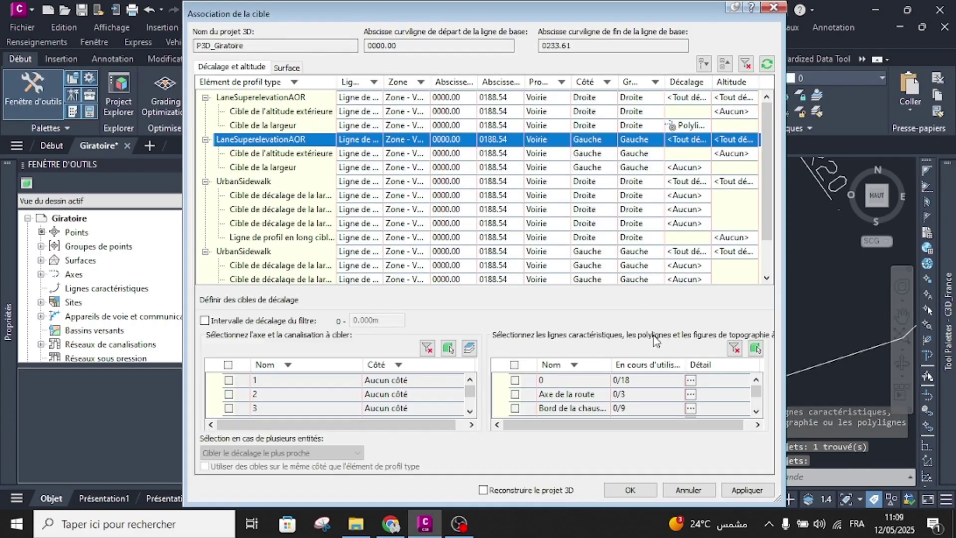
click(755, 348)
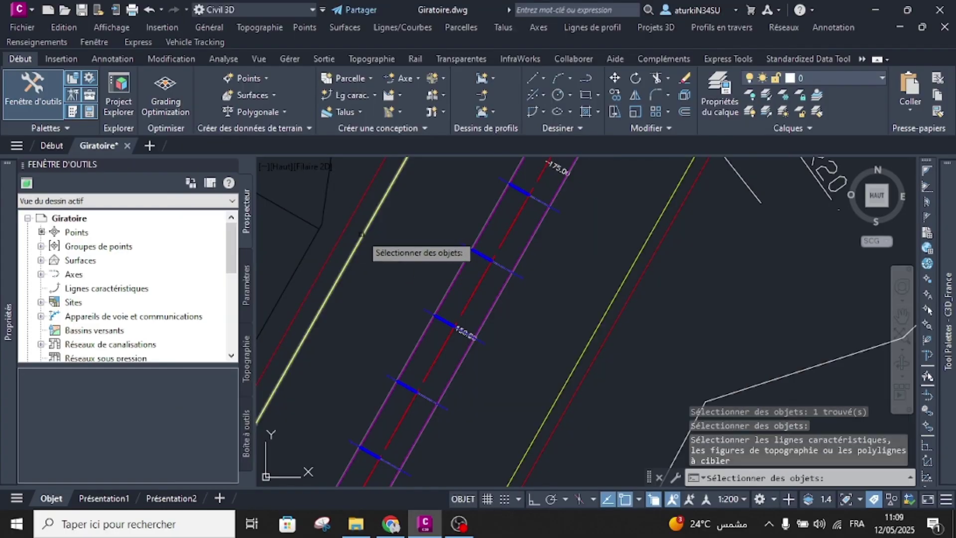
key(Return)
Target all right-hand UrbanSidewalk offsets to the red outer polyline on the southwest branch's east side.
click(231, 182)
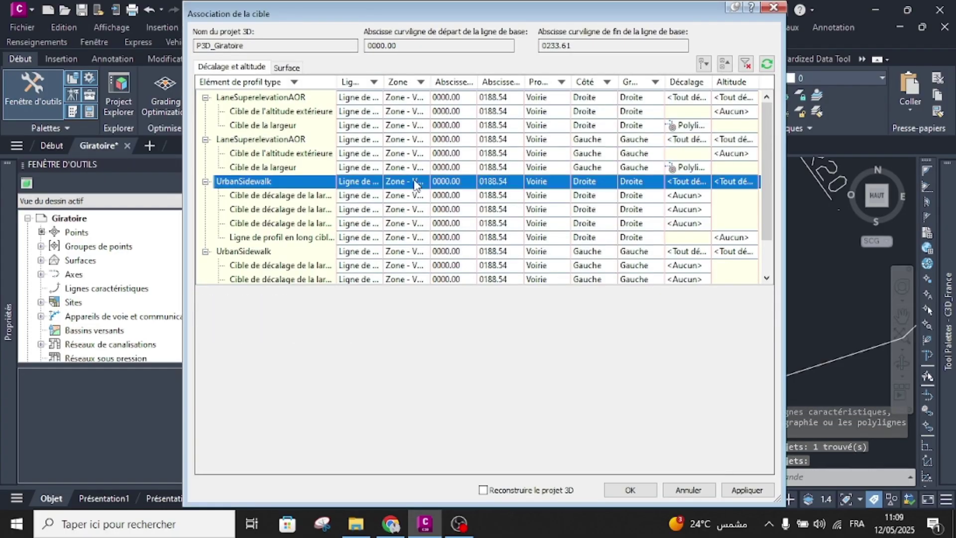
click(682, 182)
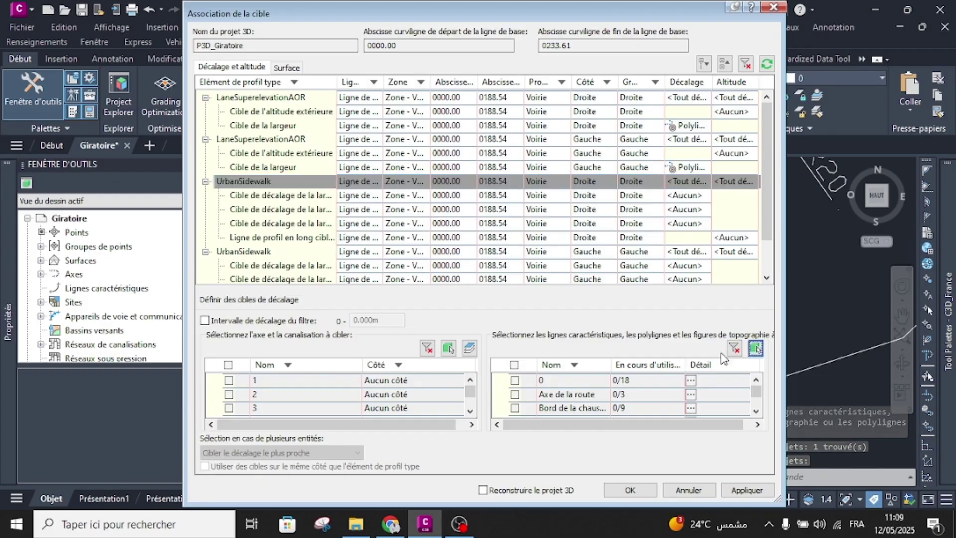
click(755, 348)
click(606, 342)
key(Return)
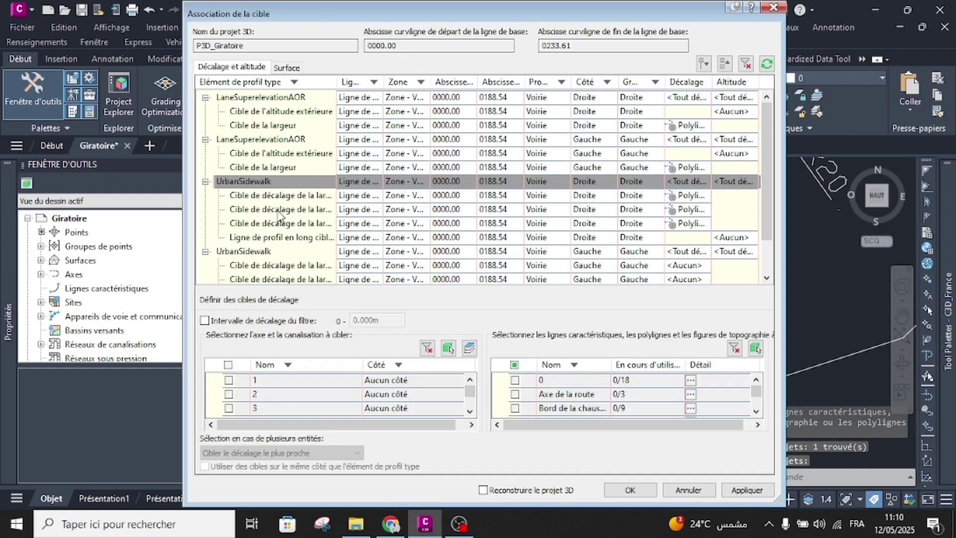
Target all left-hand UrbanSidewalk offsets to the red outer polyline on the west side, apply the mapping and dismiss the event viewer.
click(250, 252)
click(683, 256)
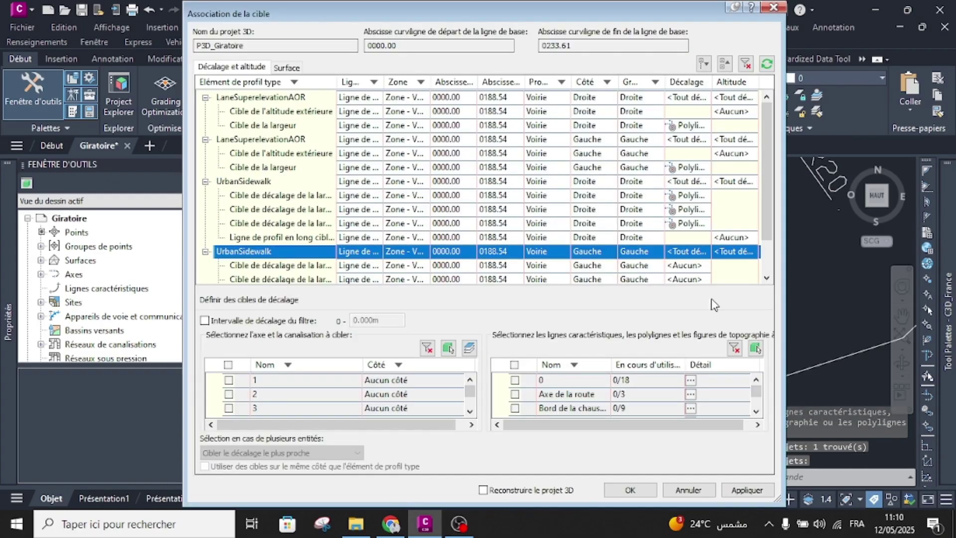
click(755, 347)
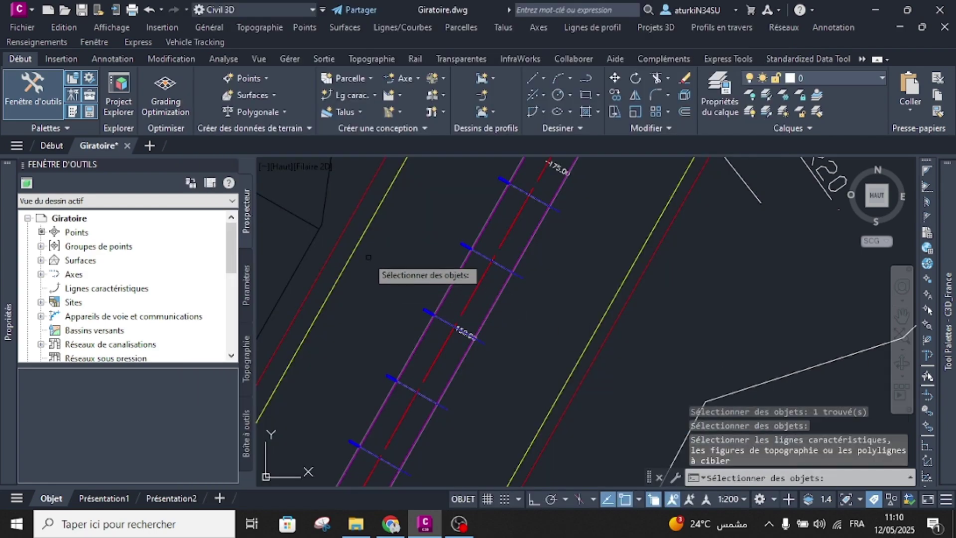
click(344, 238)
key(Return)
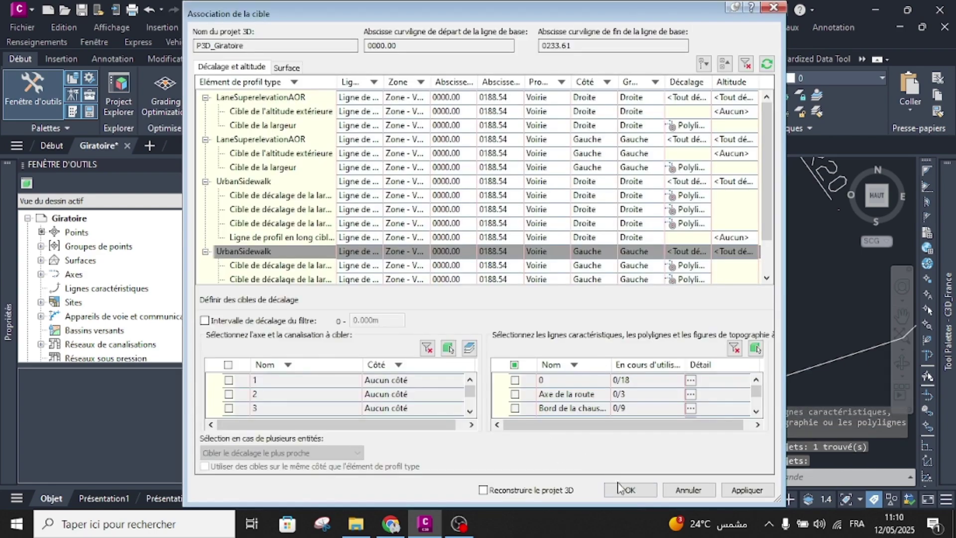
click(630, 489)
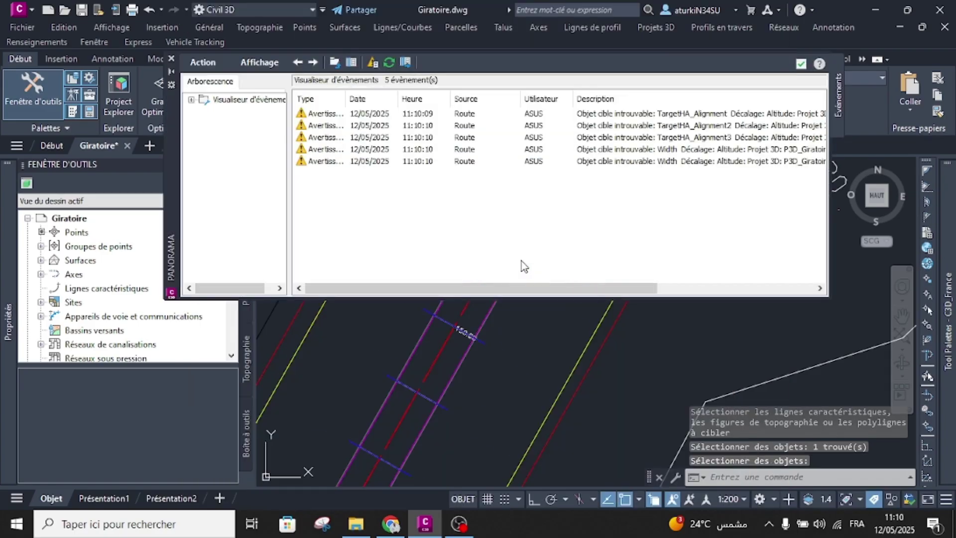
click(801, 64)
key(Escape)
Open the target mapping for the north branch's corridor region, Zone - Voirie - (2).
scroll(528, 339, down, 4)
middle_drag(560, 273, 471, 328)
scroll(472, 328, down, 4)
scroll(558, 239, up, 6)
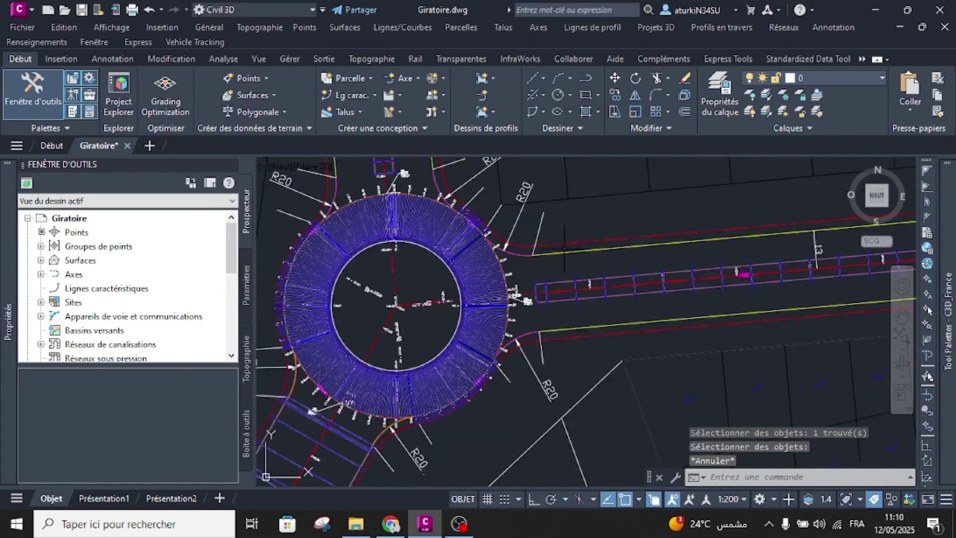
scroll(557, 239, down, 2)
mouse_move(465, 221)
middle_down()
mouse_move(673, 294)
mouse_move(673, 358)
middle_up()
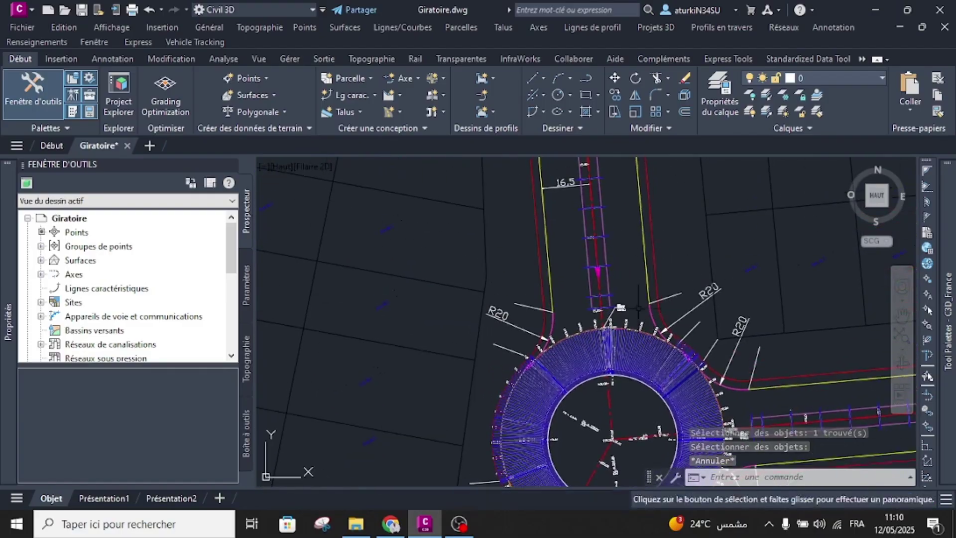
click(600, 219)
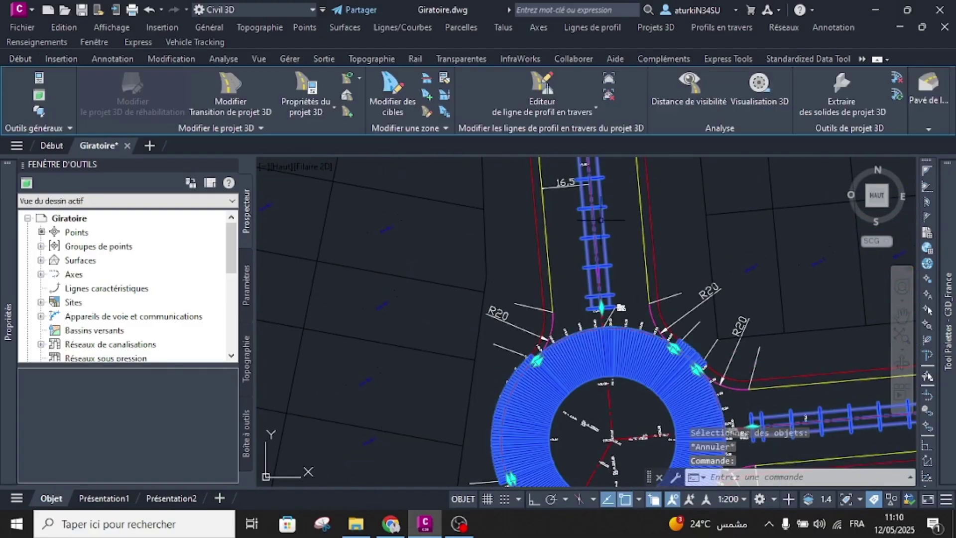
click(422, 112)
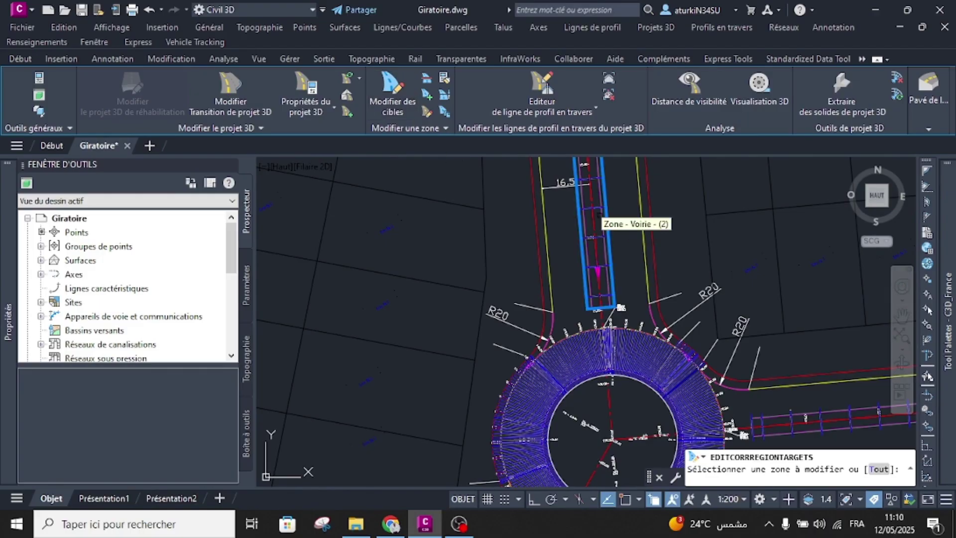
click(599, 213)
right_click(599, 214)
click(617, 221)
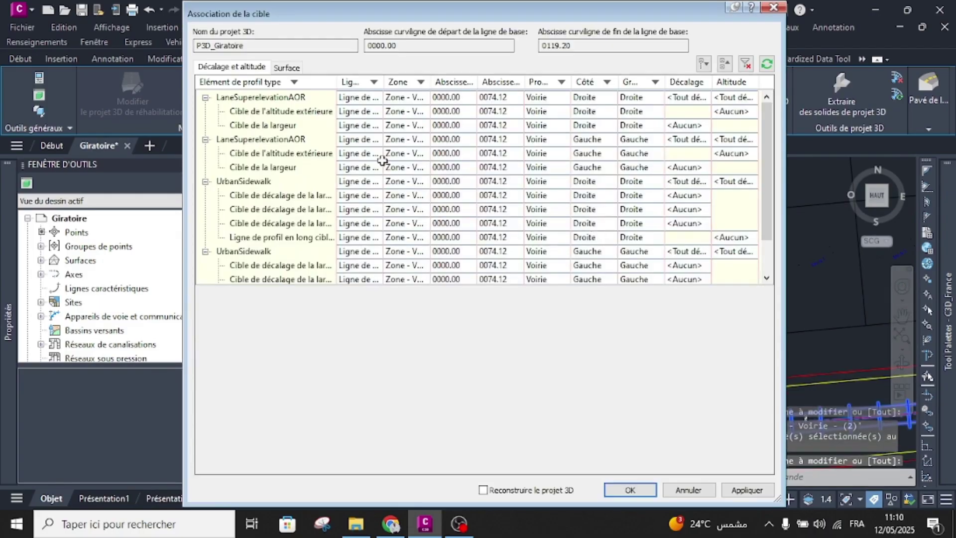
Target the right-hand LaneSuperelevationAOR offset to the yellow carriageway edge polyline on the north branch's west side.
click(266, 98)
click(694, 99)
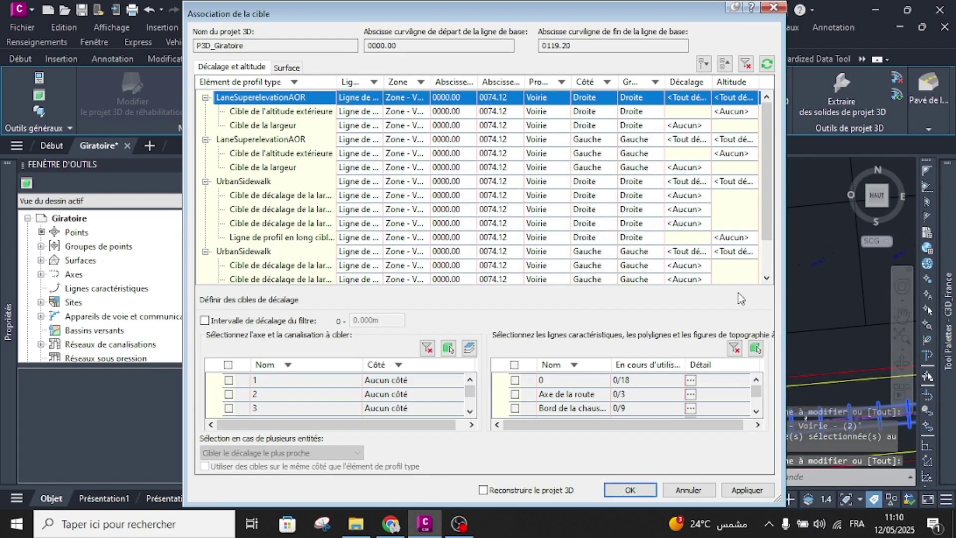
click(754, 347)
scroll(608, 179, up, 4)
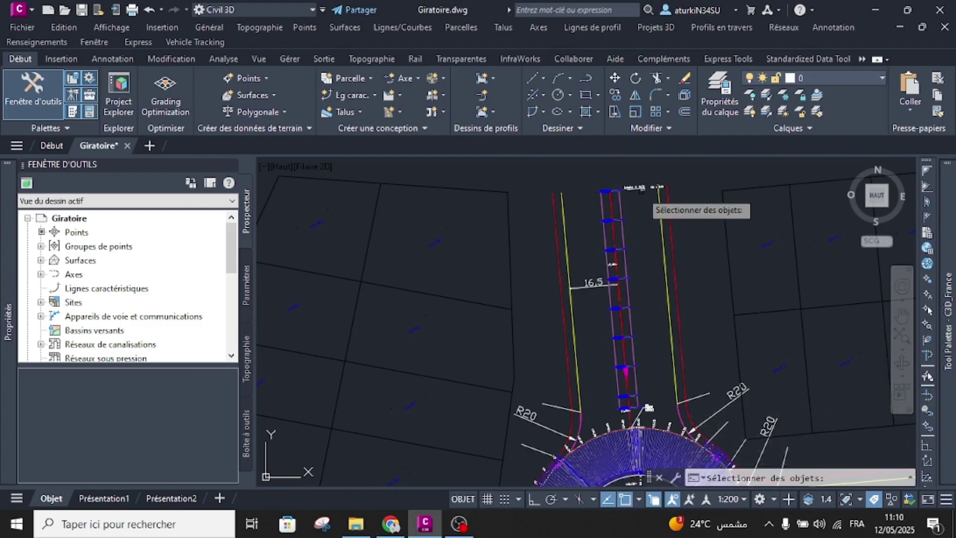
click(564, 206)
key(Return)
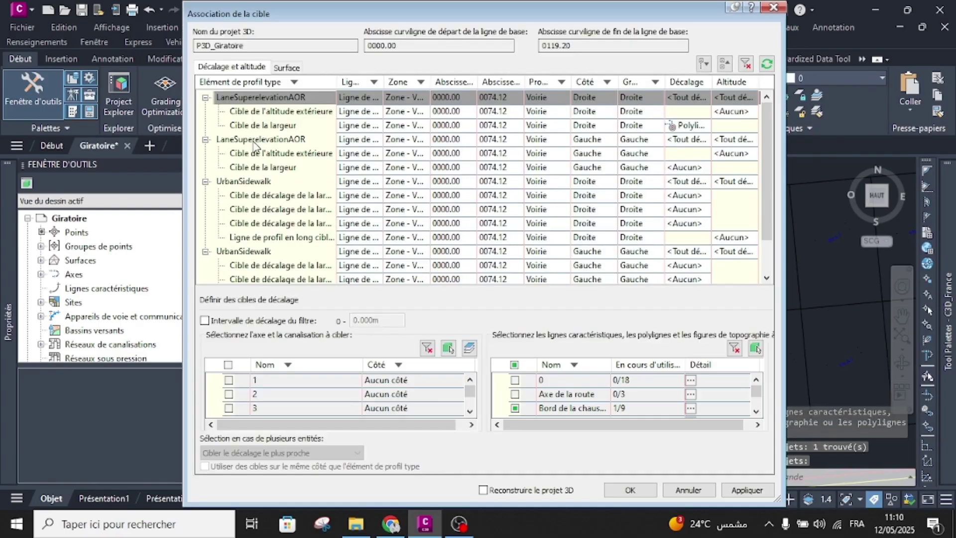
Target the left-hand LaneSuperelevationAOR offset to the yellow carriageway edge polyline on the north branch's east side.
click(290, 141)
click(698, 139)
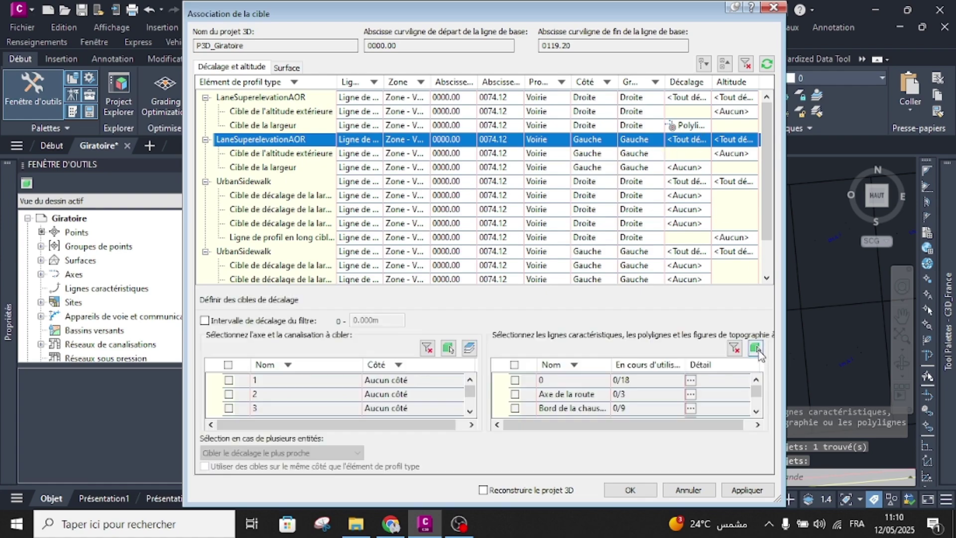
click(757, 349)
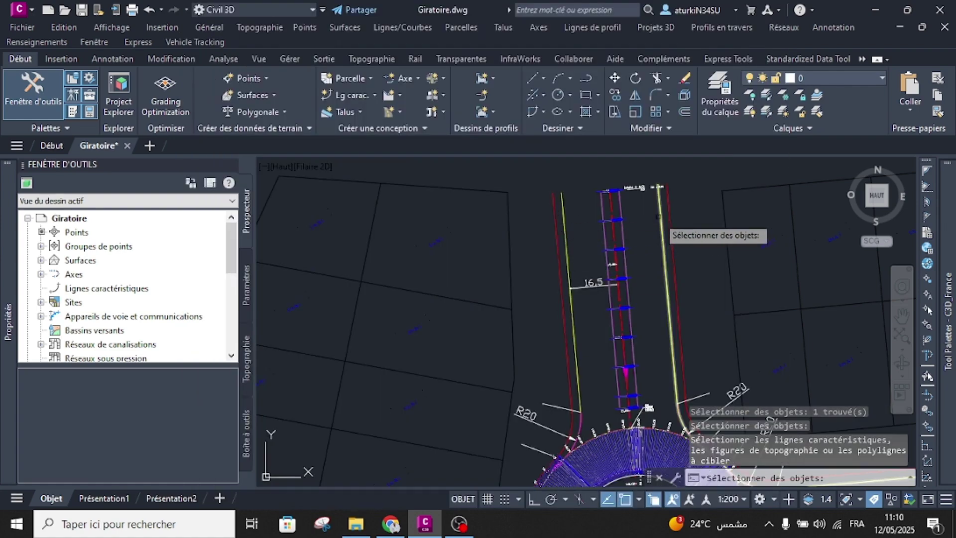
key(Return)
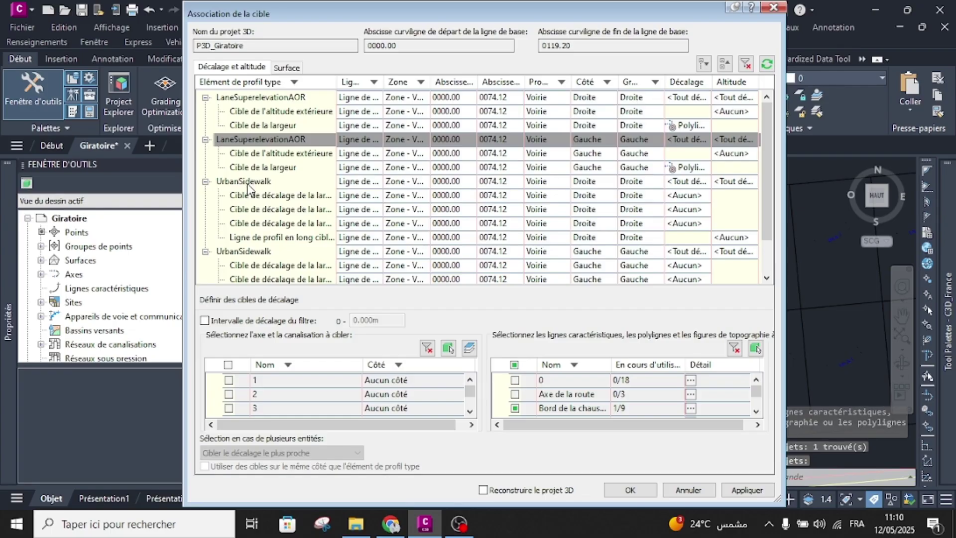
Target all right-hand UrbanSidewalk offsets to the red outer polyline on the north branch's west side.
click(248, 183)
click(699, 182)
click(754, 348)
click(561, 208)
click(568, 266)
key(Return)
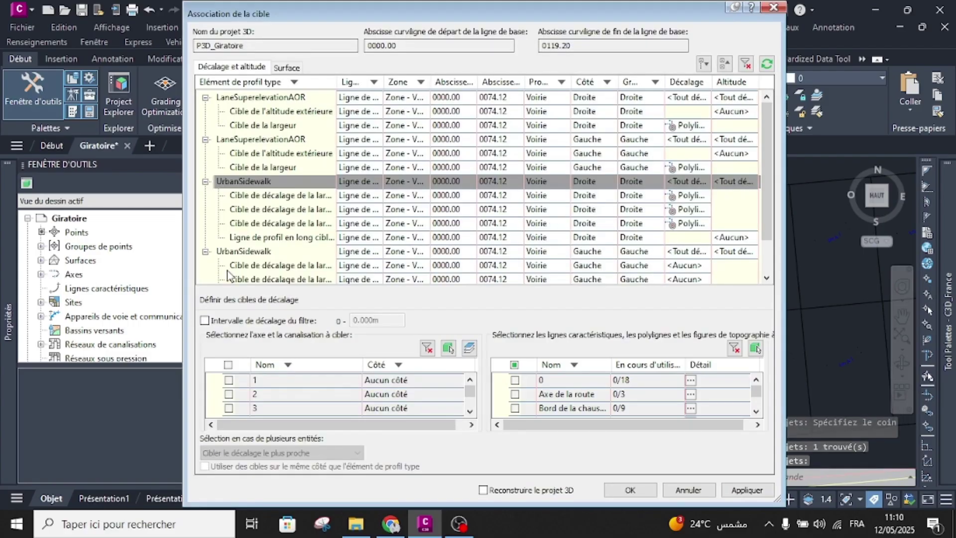
Target all left-hand UrbanSidewalk offsets to the red outer polyline on the north branch's east side and accept the mapping.
click(246, 252)
click(694, 248)
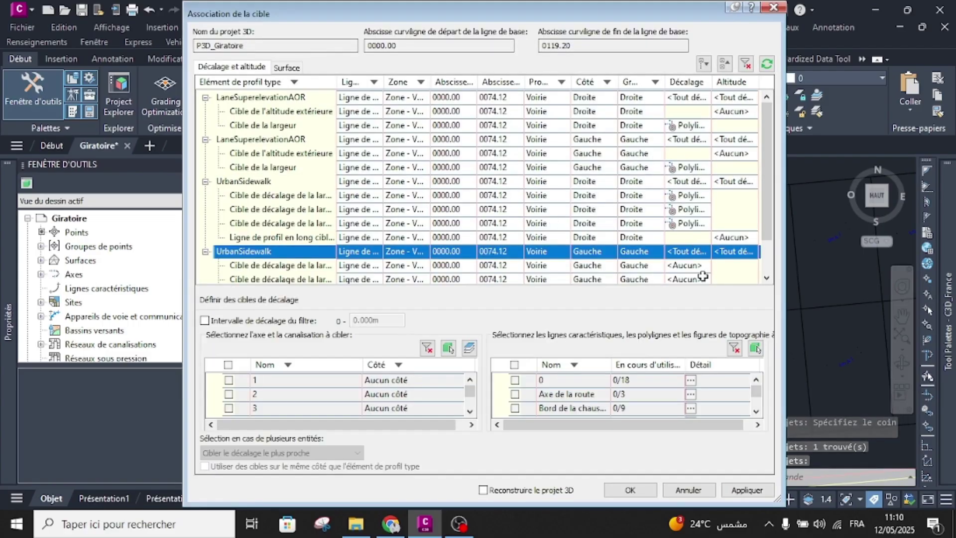
click(757, 354)
click(683, 246)
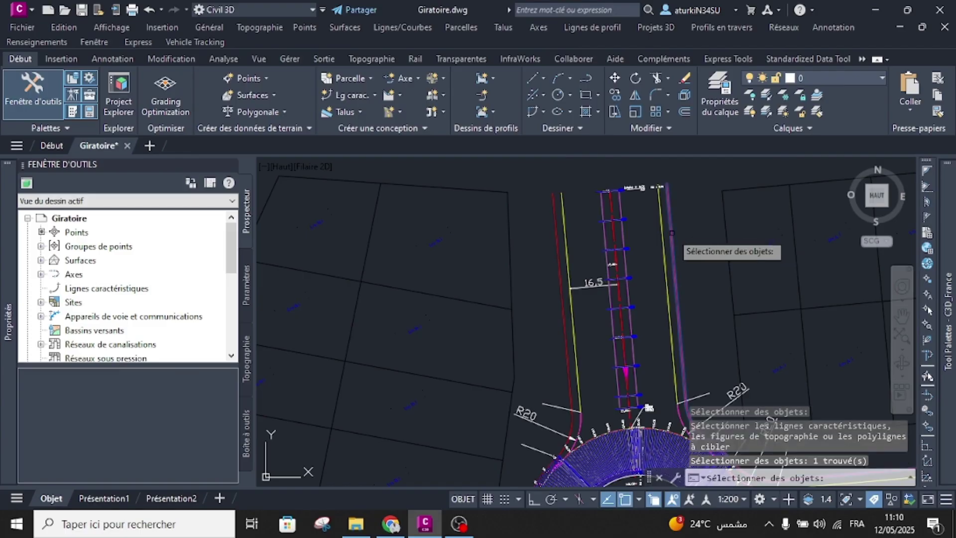
key(Return)
click(630, 490)
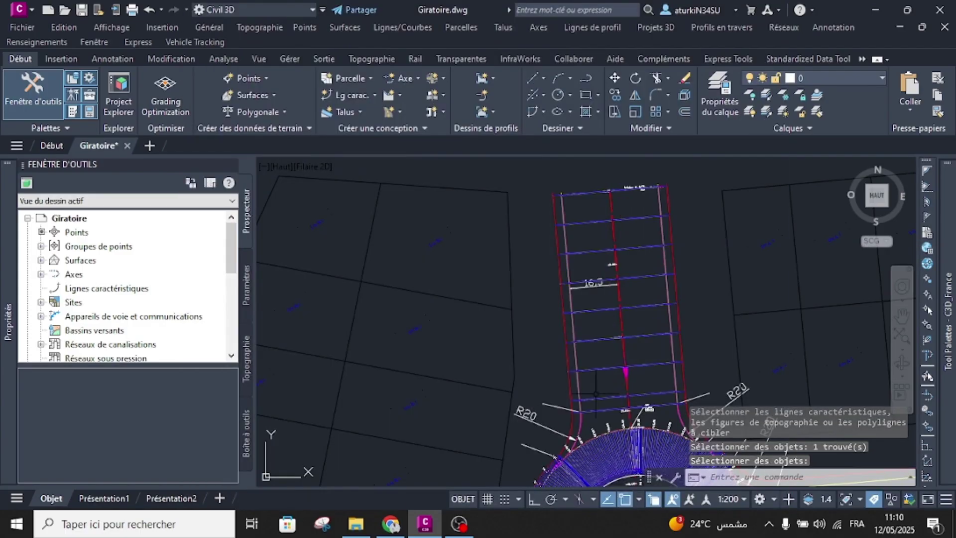
Open the target mapping for the east branch's corridor region, Zone - Voirie - (3).
scroll(587, 330, up, 4)
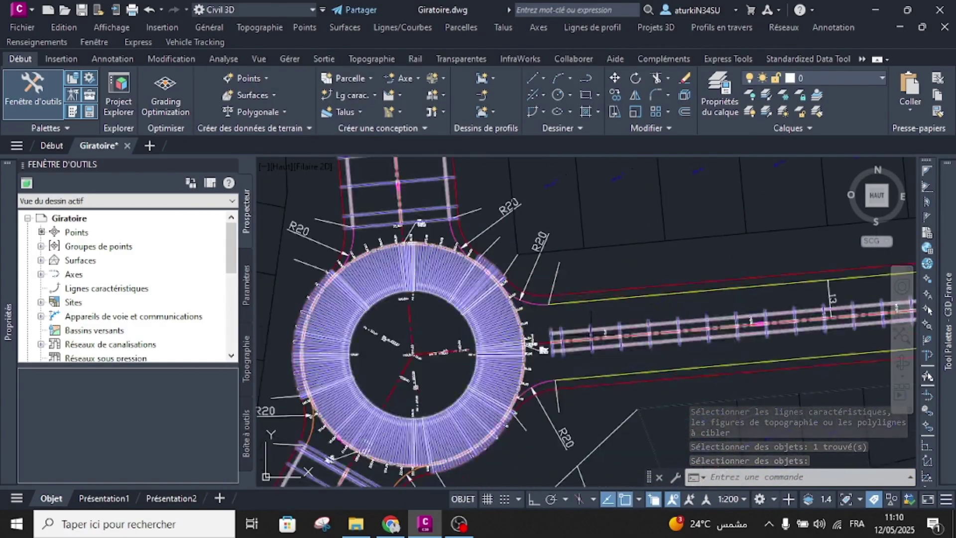
click(591, 332)
click(393, 95)
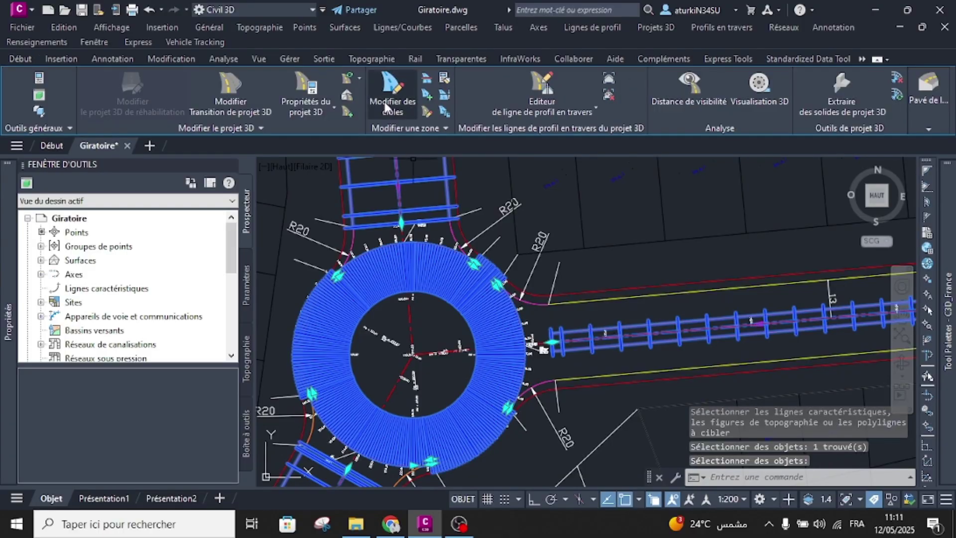
click(662, 337)
right_click(662, 337)
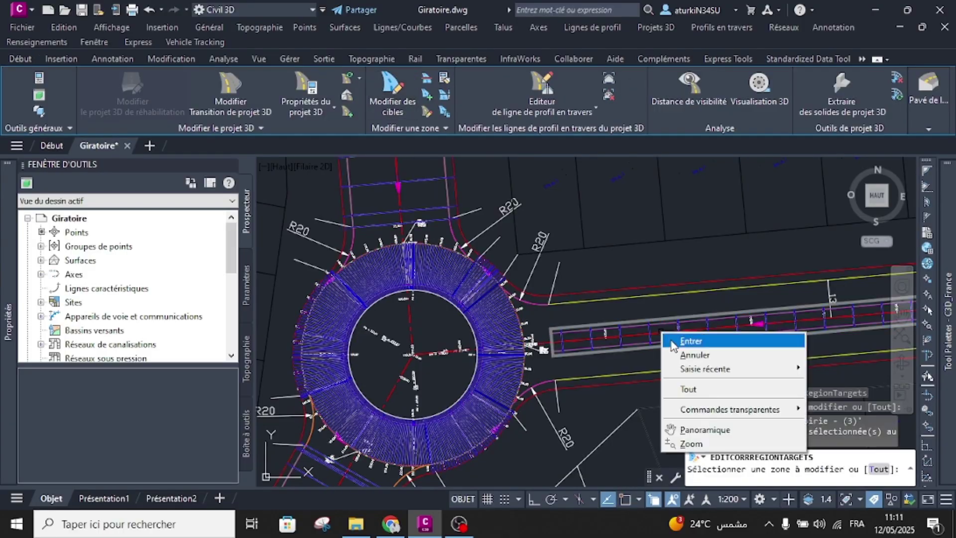
click(670, 339)
Target the right-hand LaneSuperelevationAOR offset to the yellow carriageway edge polyline on the east branch's north side.
click(278, 98)
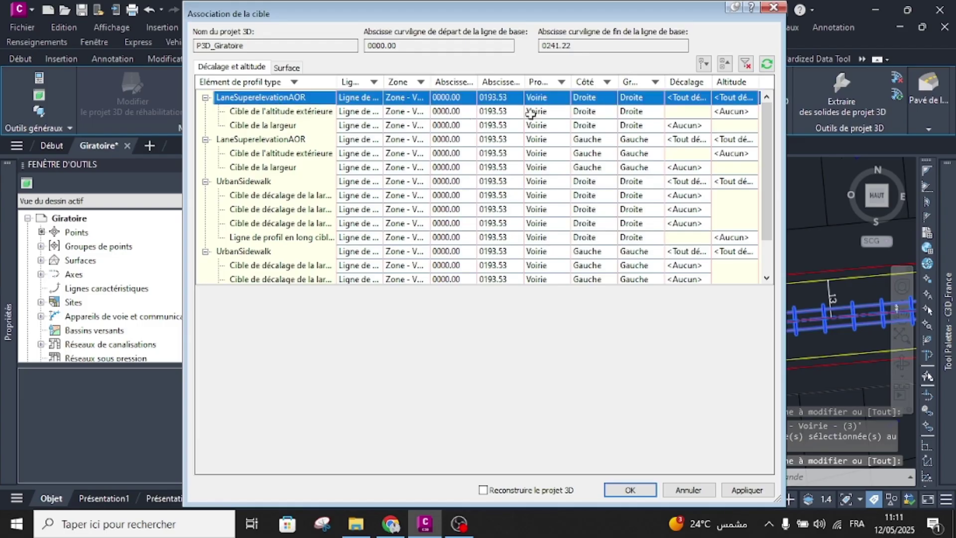
click(693, 99)
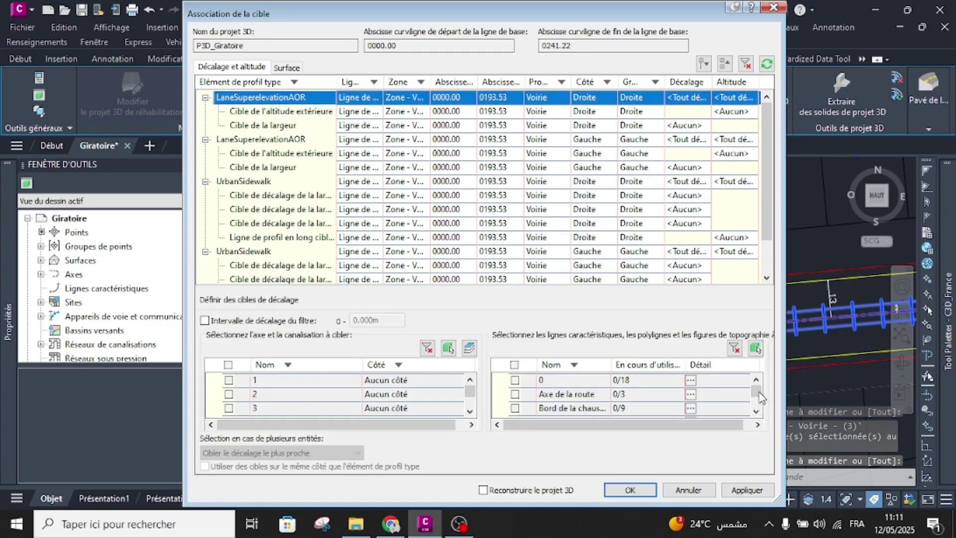
click(755, 348)
click(698, 290)
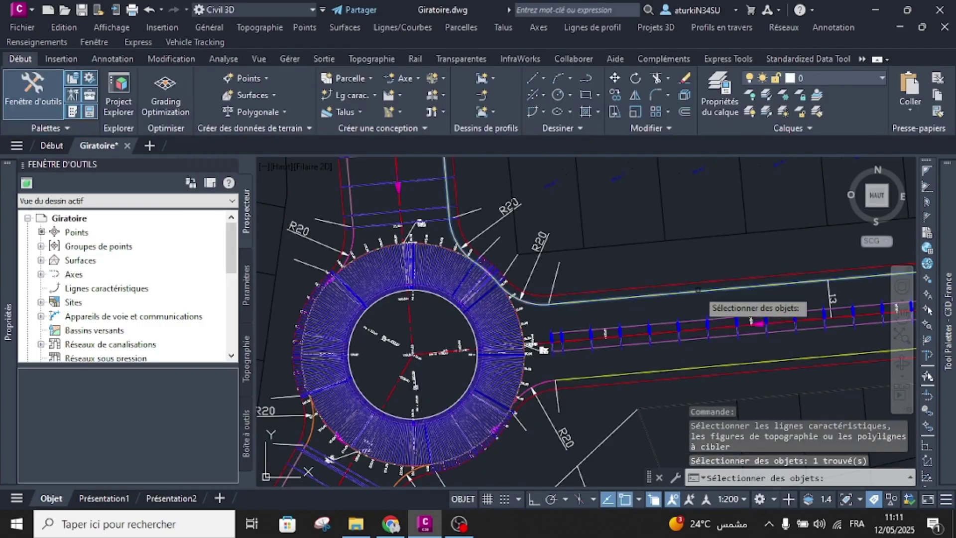
key(Return)
Target the left-hand LaneSuperelevationAOR offset to the yellow carriageway edge polyline on the east branch's south side.
click(277, 138)
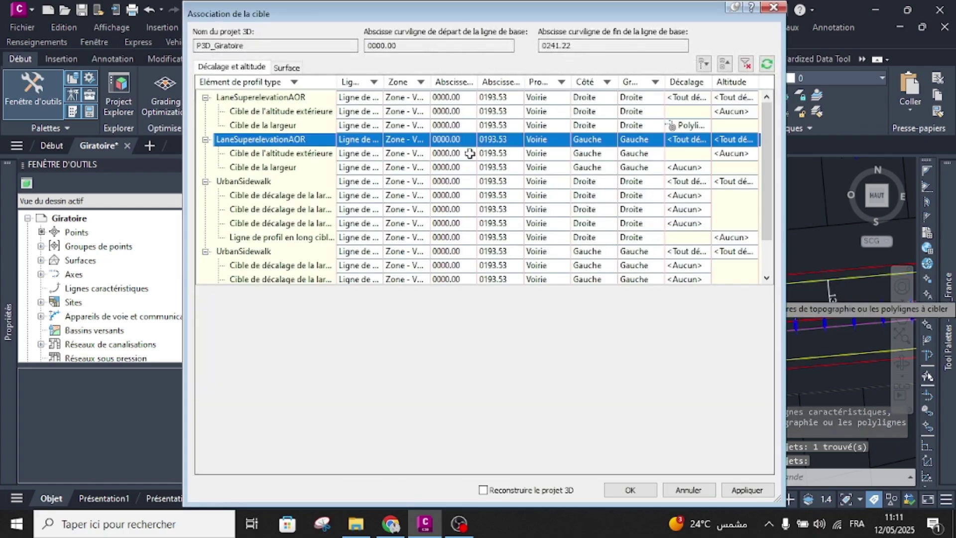
click(684, 139)
click(755, 347)
click(677, 371)
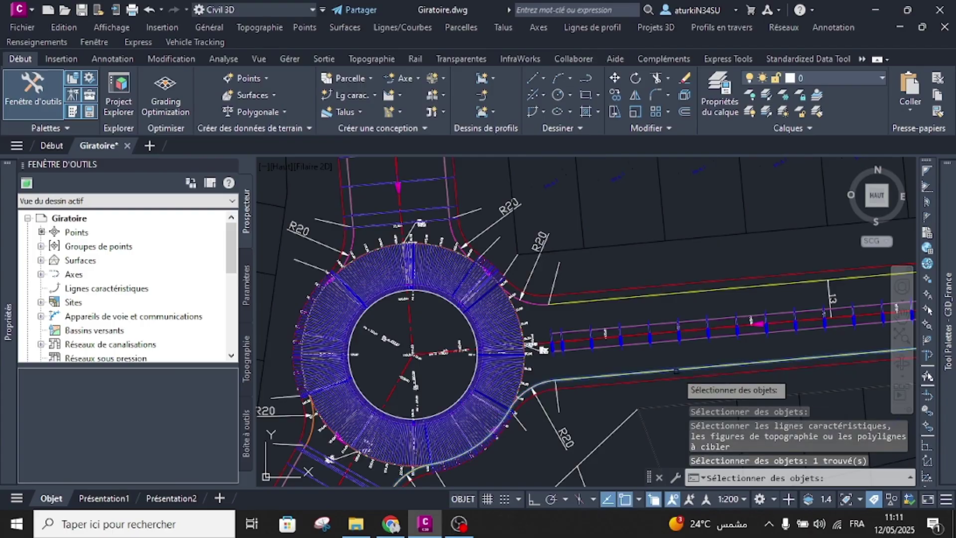
key(Return)
Target all right-hand UrbanSidewalk offsets to the red outer polyline on the east branch's north side.
click(263, 182)
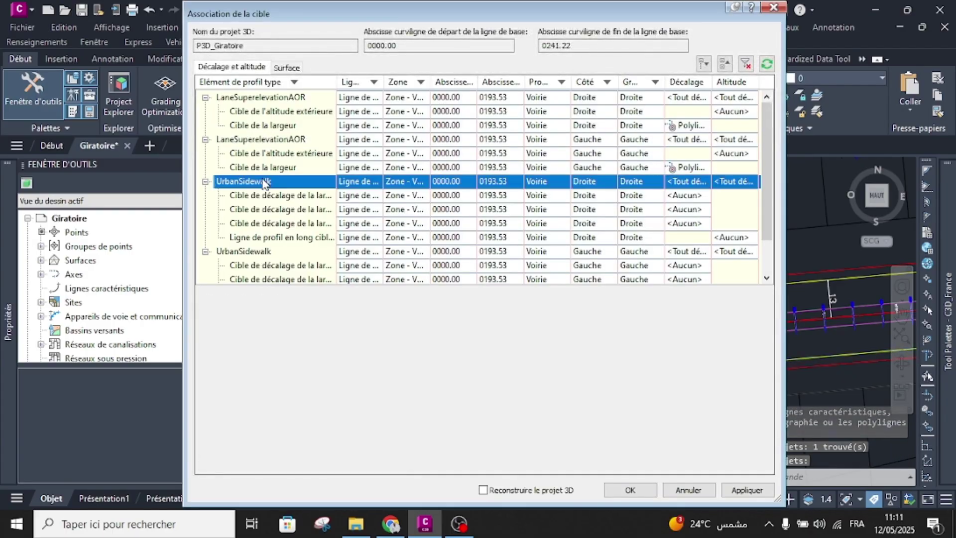
click(677, 185)
click(755, 349)
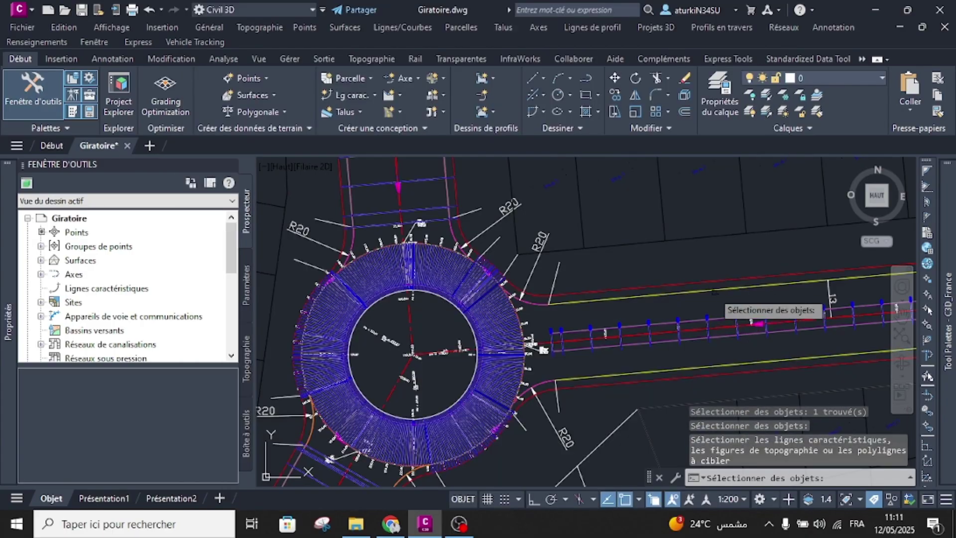
key(Return)
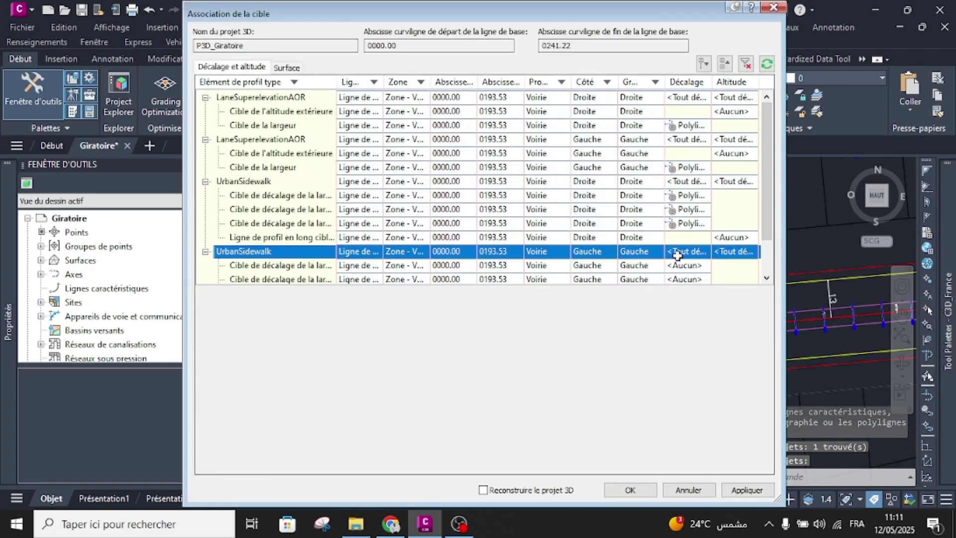
Target all left-hand UrbanSidewalk offsets to the red outer polyline on the east branch's south side and accept the mapping.
click(677, 256)
click(757, 357)
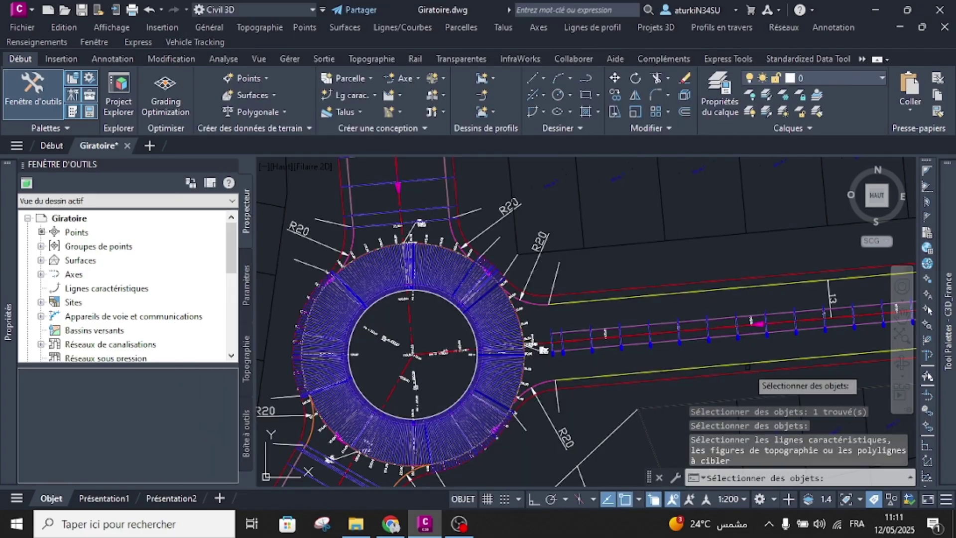
click(746, 373)
key(Return)
click(628, 490)
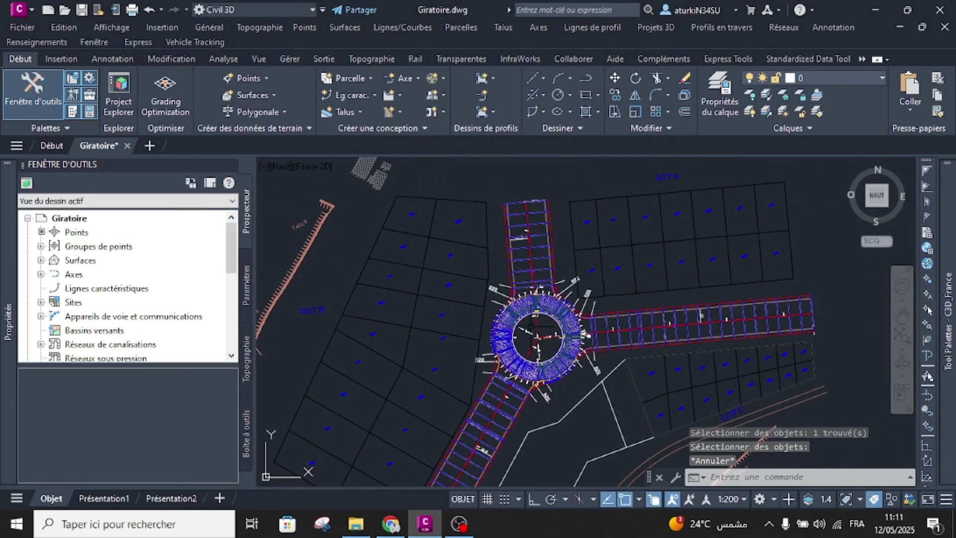
Save the drawing with the completed branch targets.
scroll(441, 256, down, 1)
scroll(442, 257, down, 1)
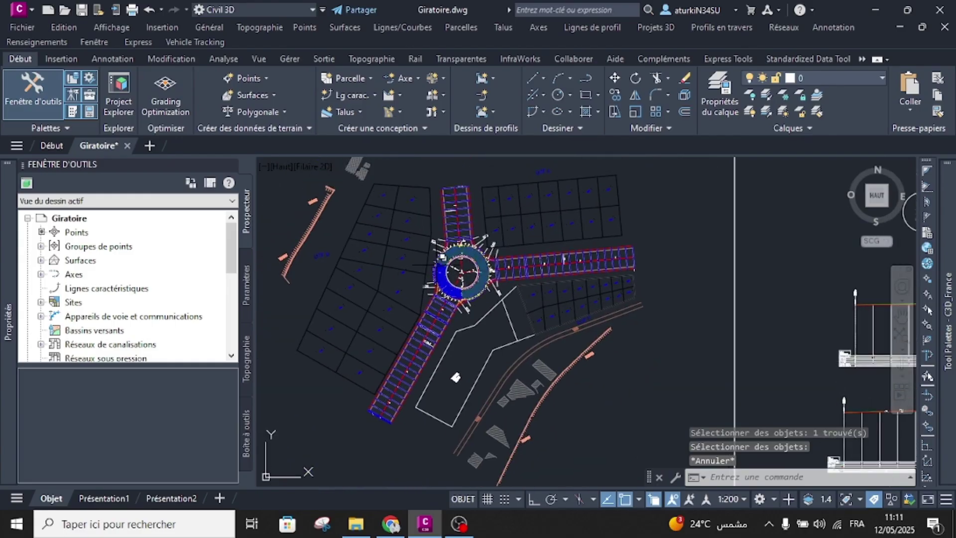
key(ctrl+s)
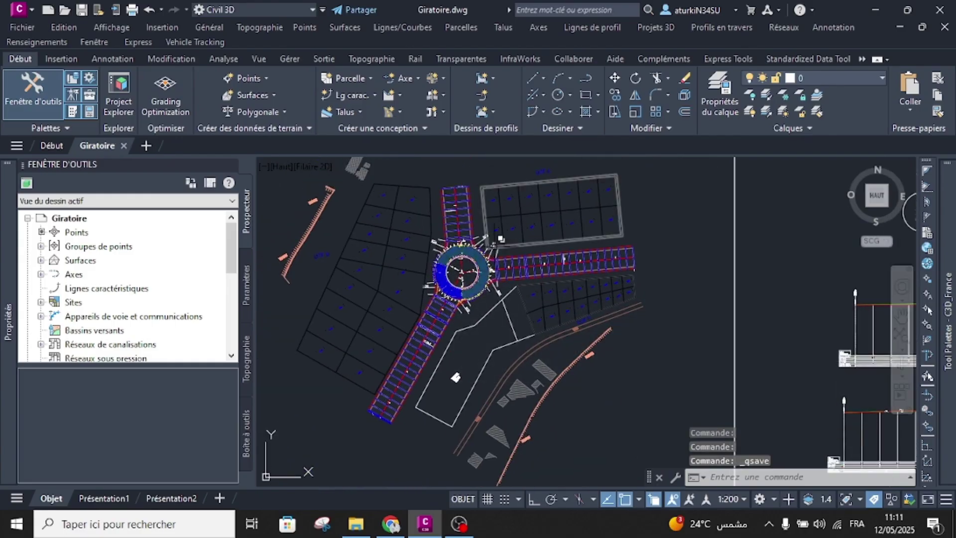
Open the surface settings in the properties of corridor P3D_Giratoire and create a new corridor surface.
scroll(451, 277, up, 2)
scroll(418, 318, up, 4)
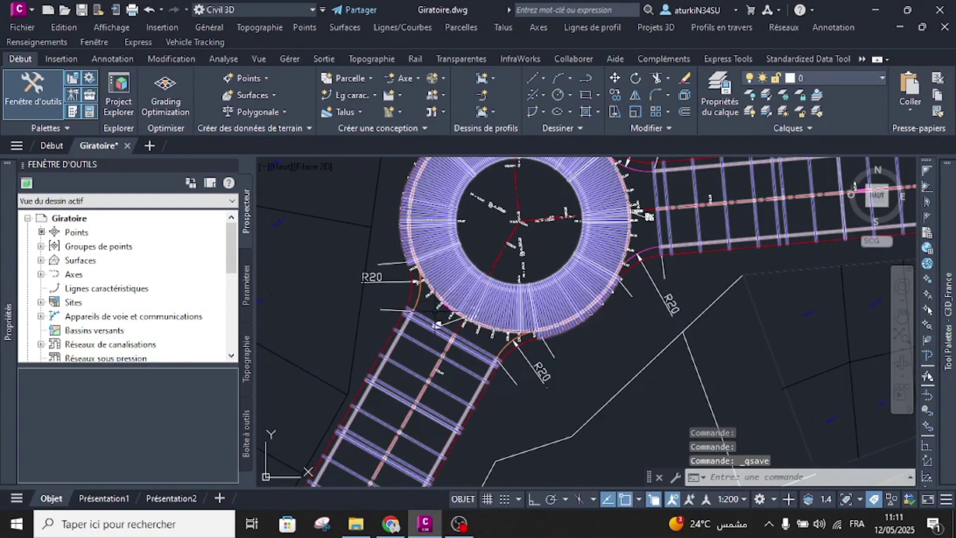
key(Escape)
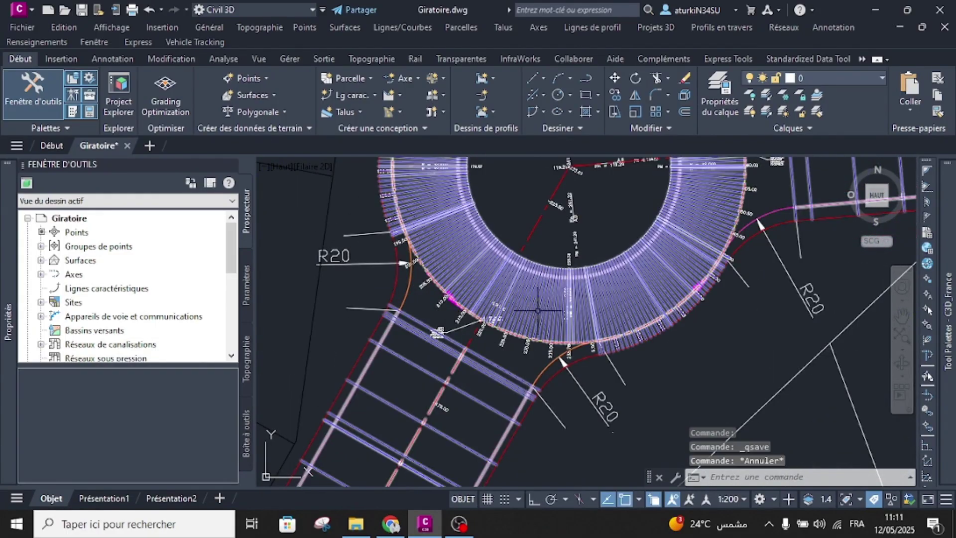
click(517, 313)
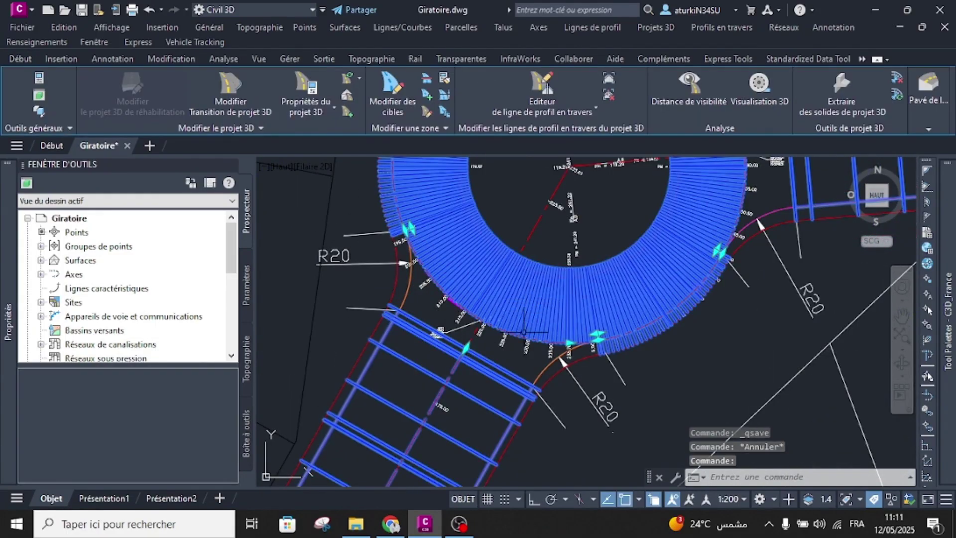
scroll(523, 326, down, 2)
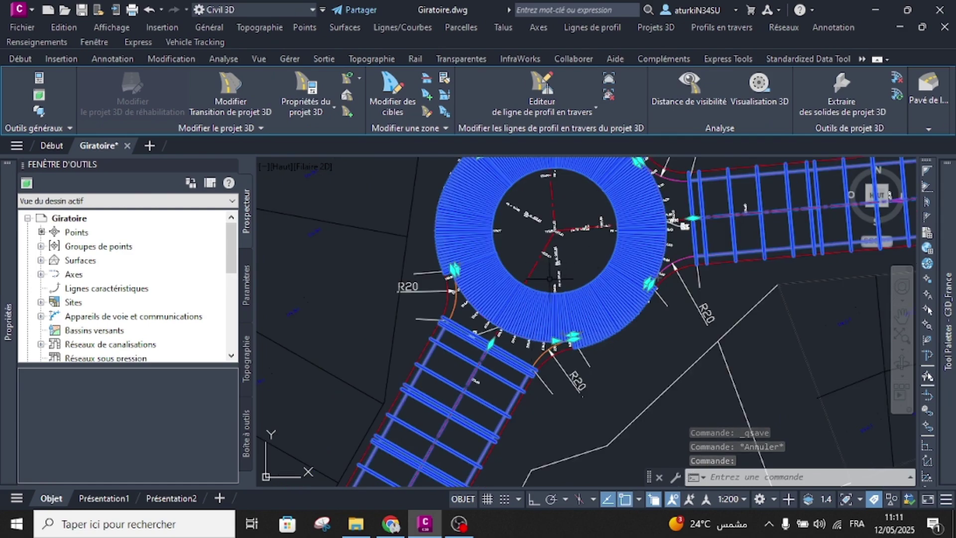
middle_drag(552, 281, 554, 296)
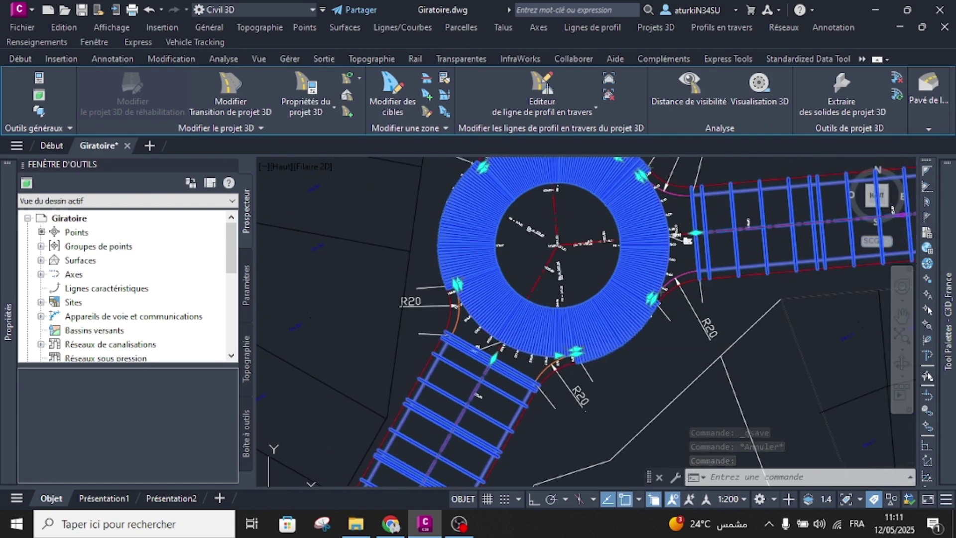
click(307, 87)
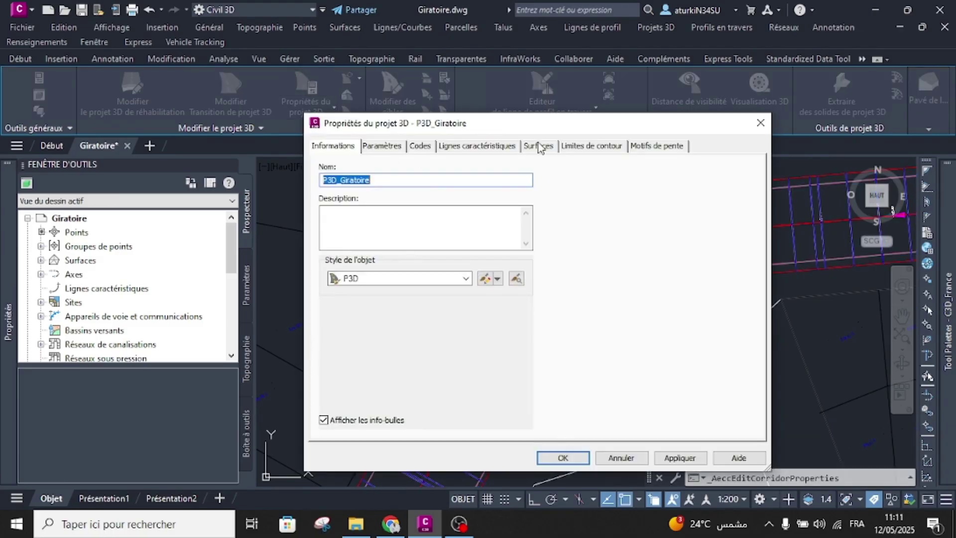
click(539, 146)
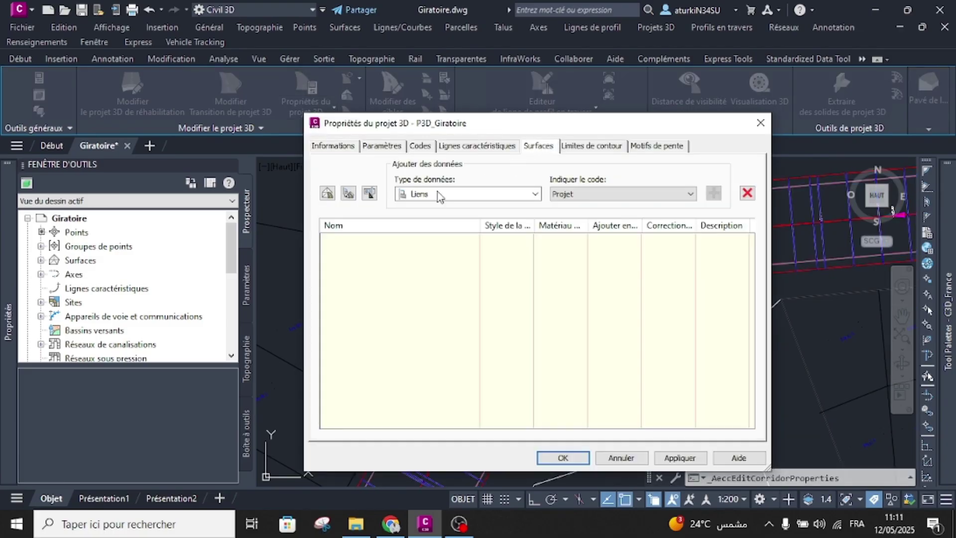
click(326, 194)
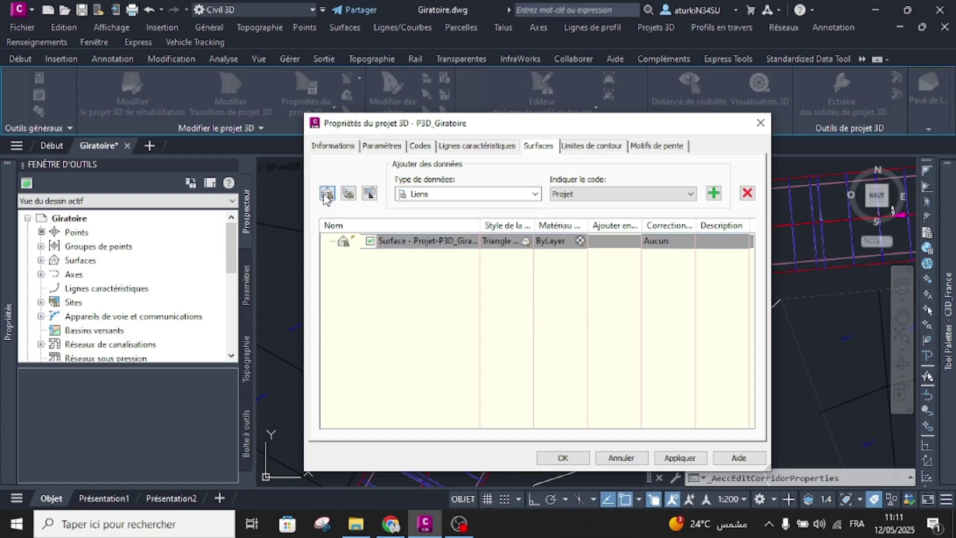
Add data of type Liens with the code Projet to the new corridor surface.
click(424, 195)
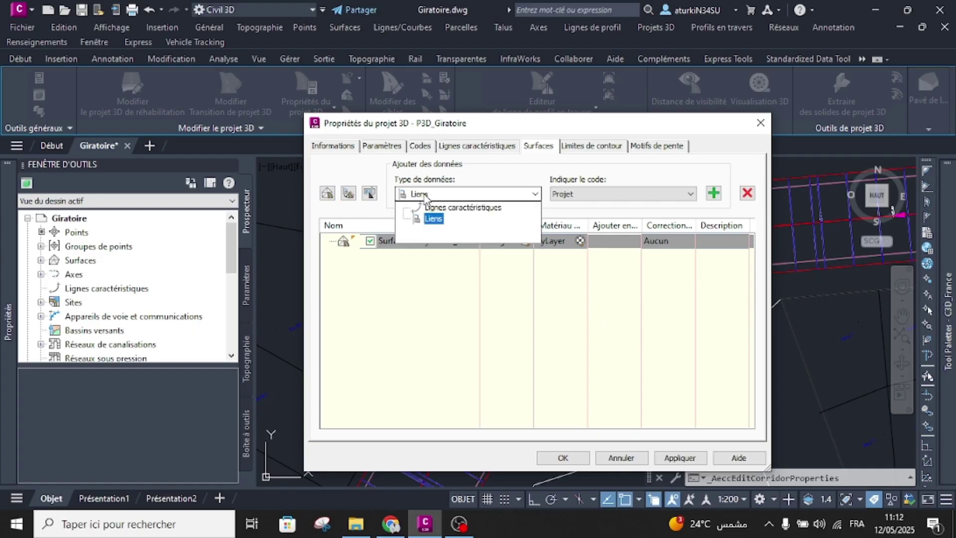
click(433, 218)
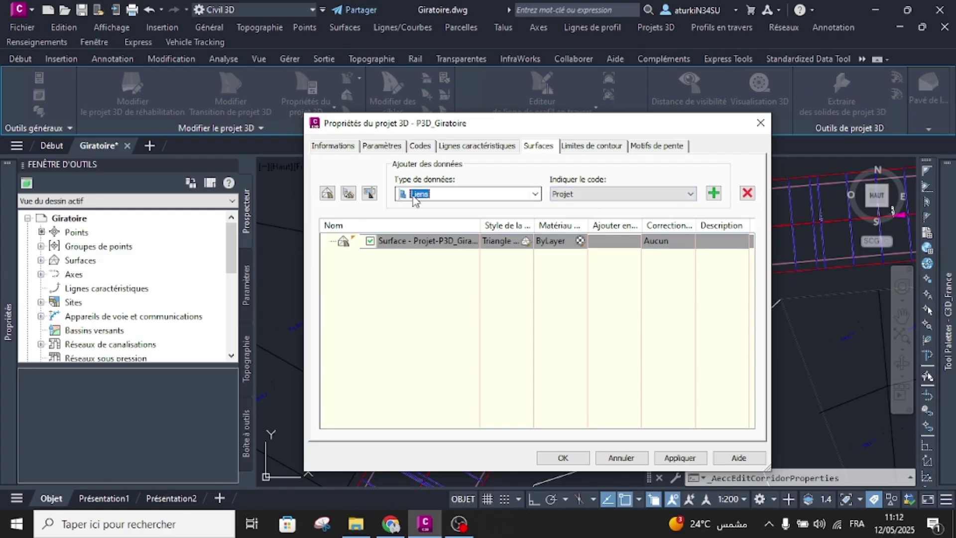
click(573, 196)
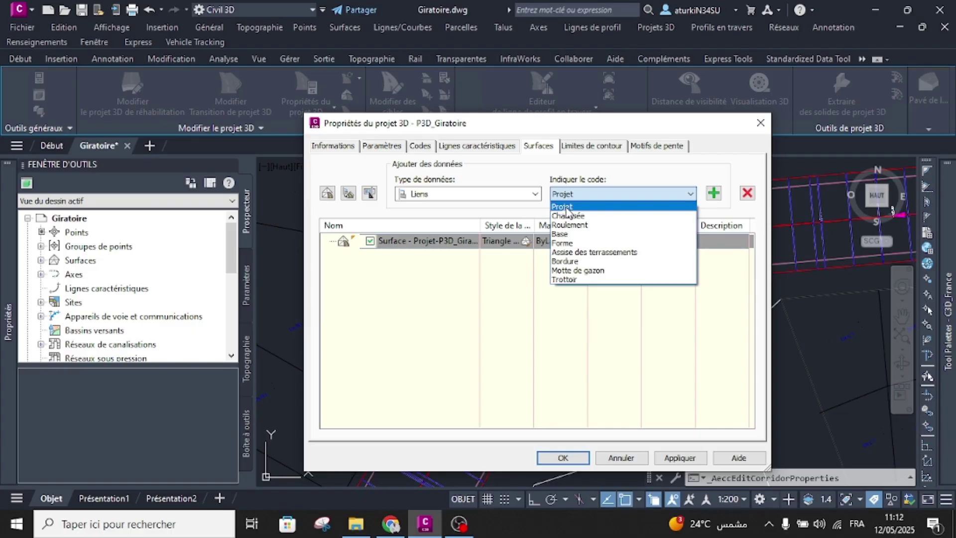
click(669, 180)
click(713, 192)
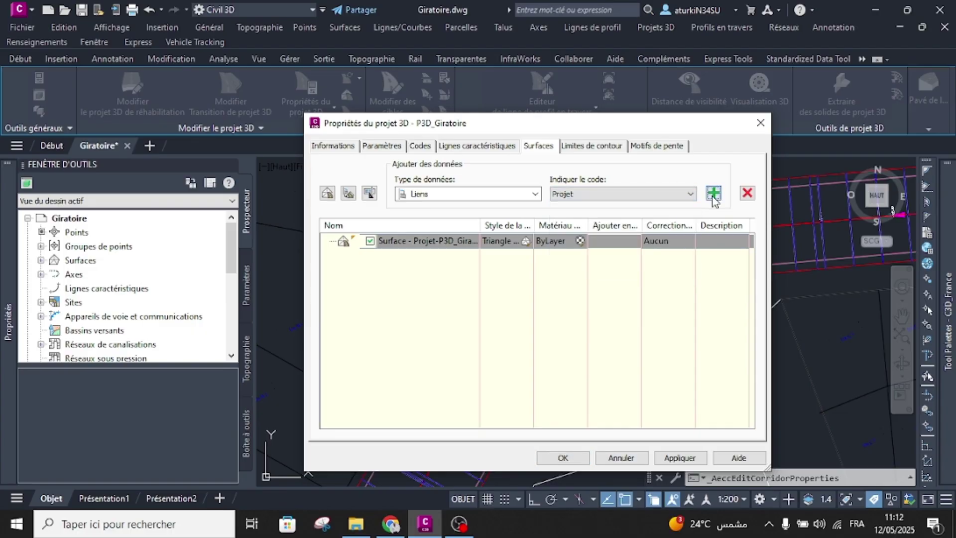
Rename the new corridor surface as Giratoire.
click(408, 242)
click(407, 241)
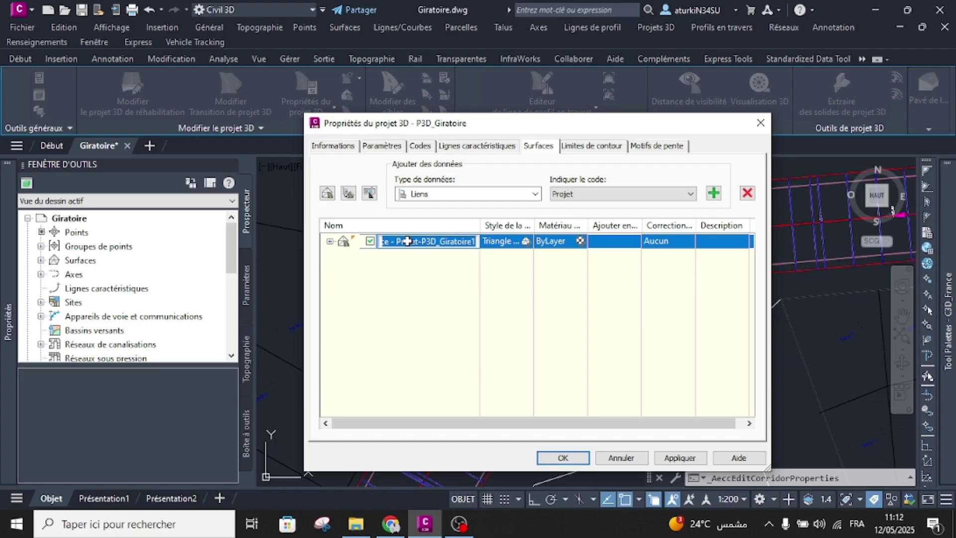
text(P)
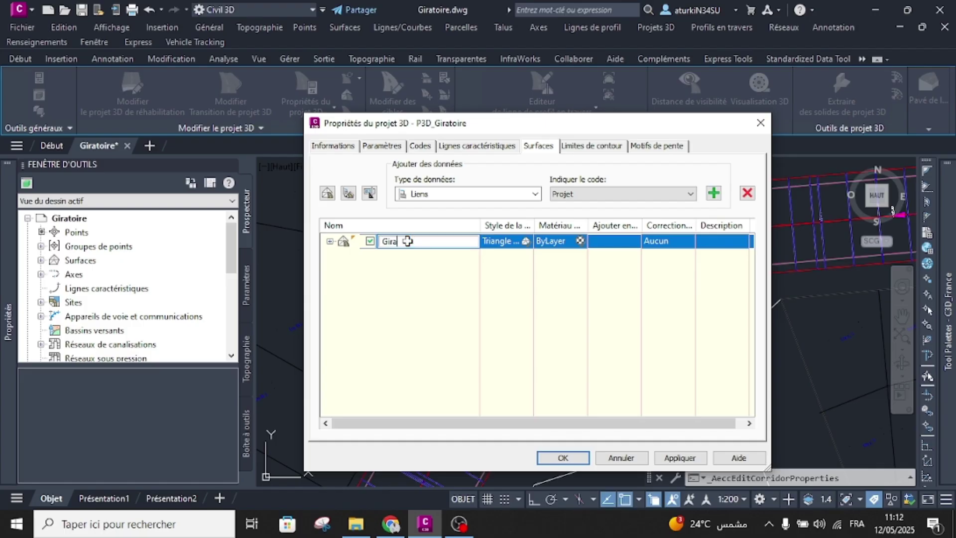
key(Return)
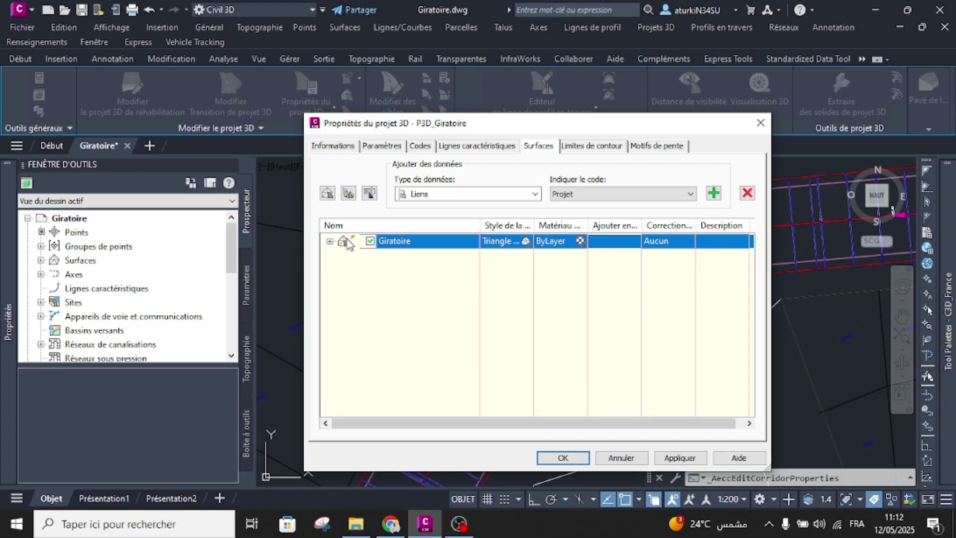
Add the Projet links as breaklines and set the Giratoire surface's overhang correction to Liens vers le haut.
click(330, 242)
click(383, 256)
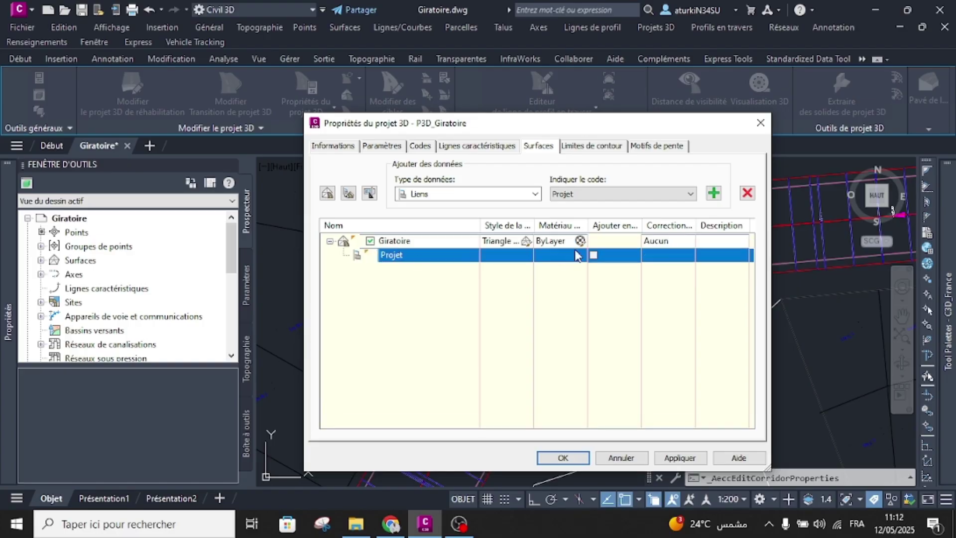
click(661, 241)
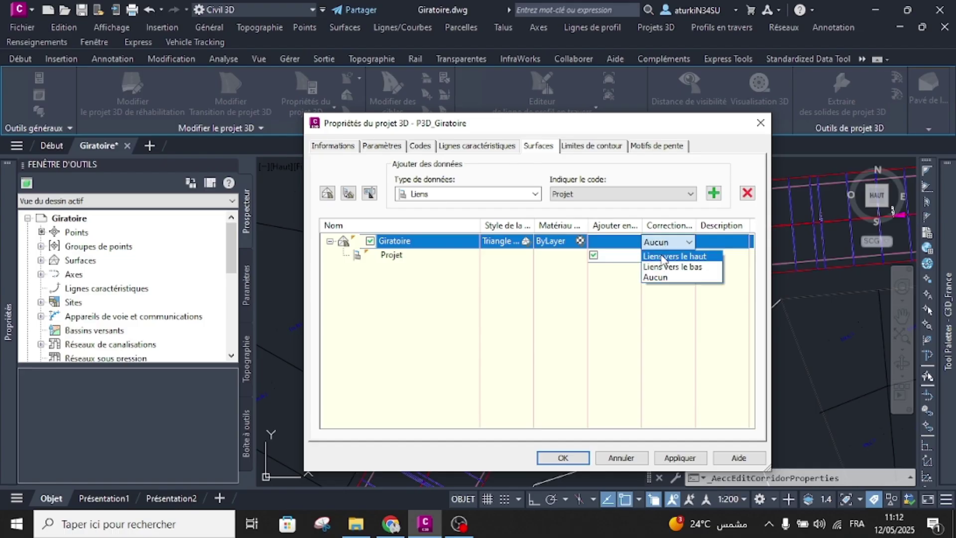
click(661, 256)
Add the corridor extents as the outer boundary of the Giratoire surface, rebuild the corridor and dismiss the event list.
click(586, 150)
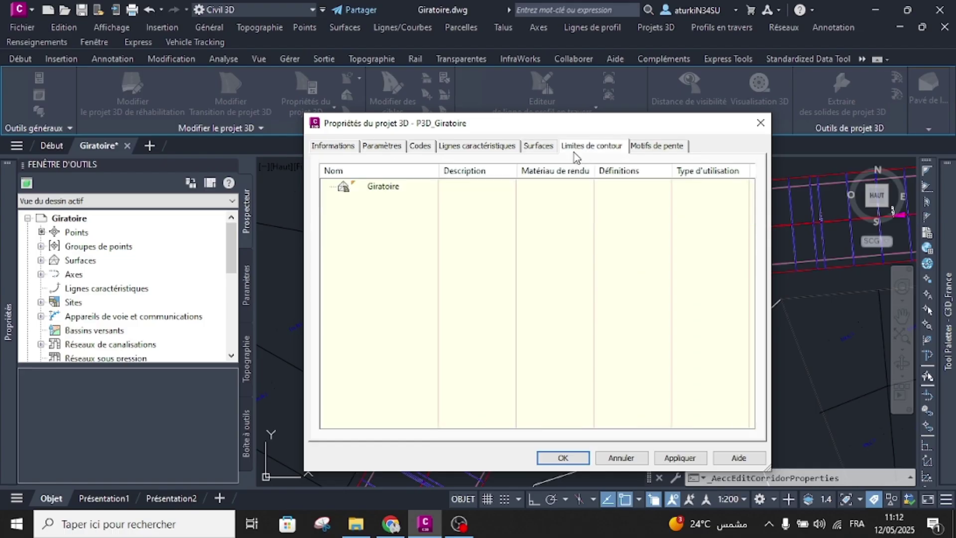
right_click(386, 189)
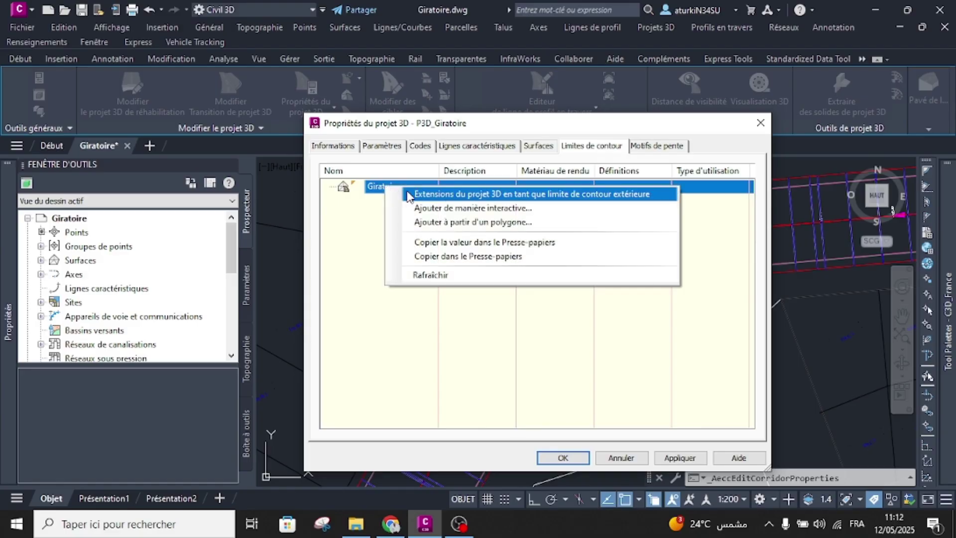
click(408, 195)
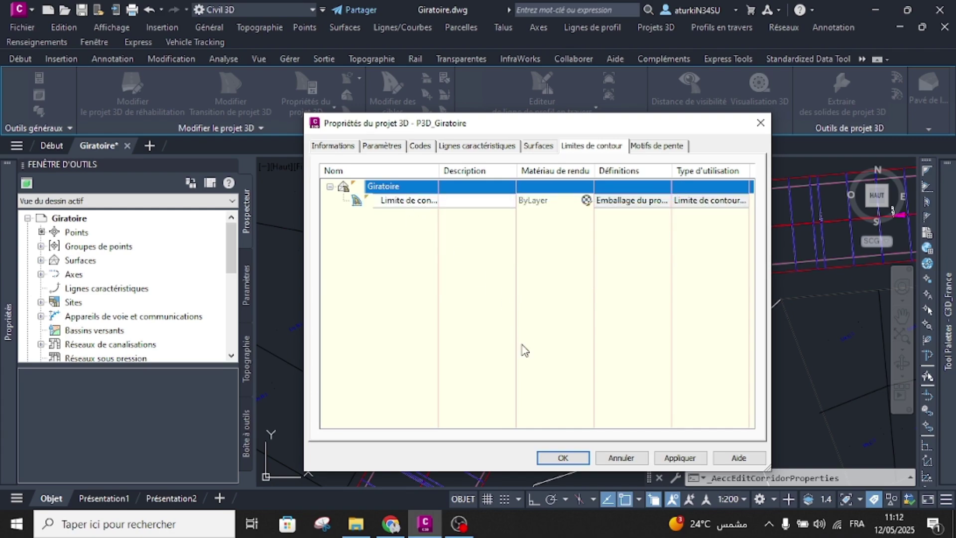
click(560, 456)
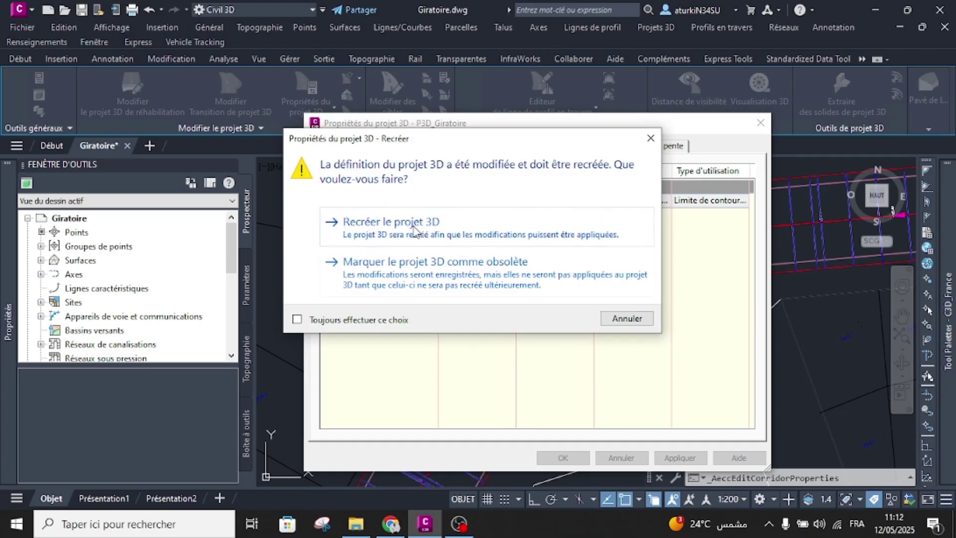
click(414, 228)
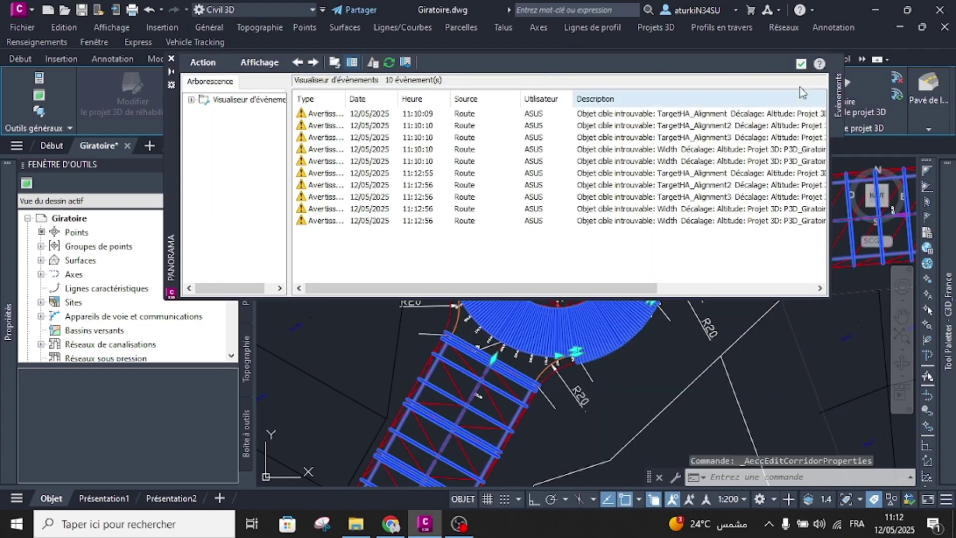
click(801, 64)
key(Escape)
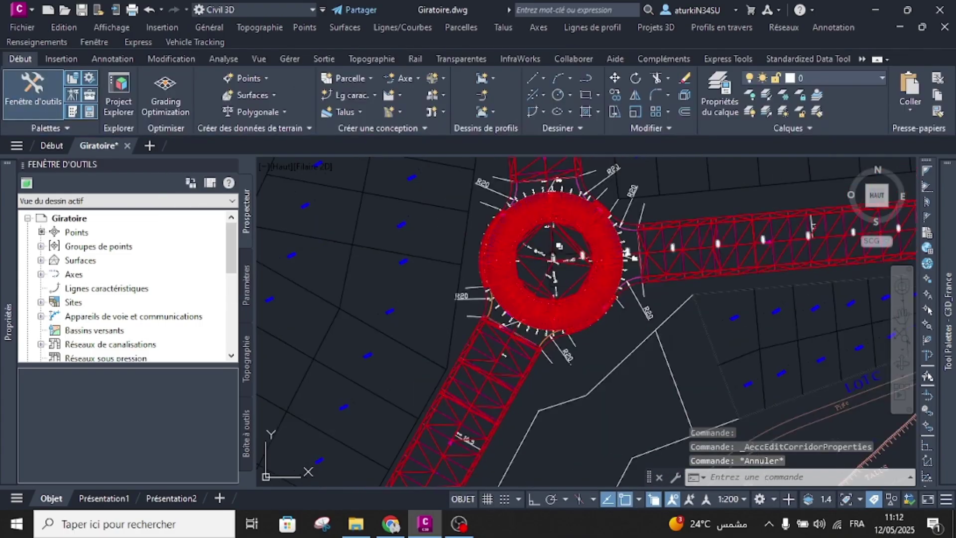
Select the Giratoire surface, expand the drawing's surface list and open the selected surface in the object viewer.
scroll(555, 214, up, 4)
click(550, 278)
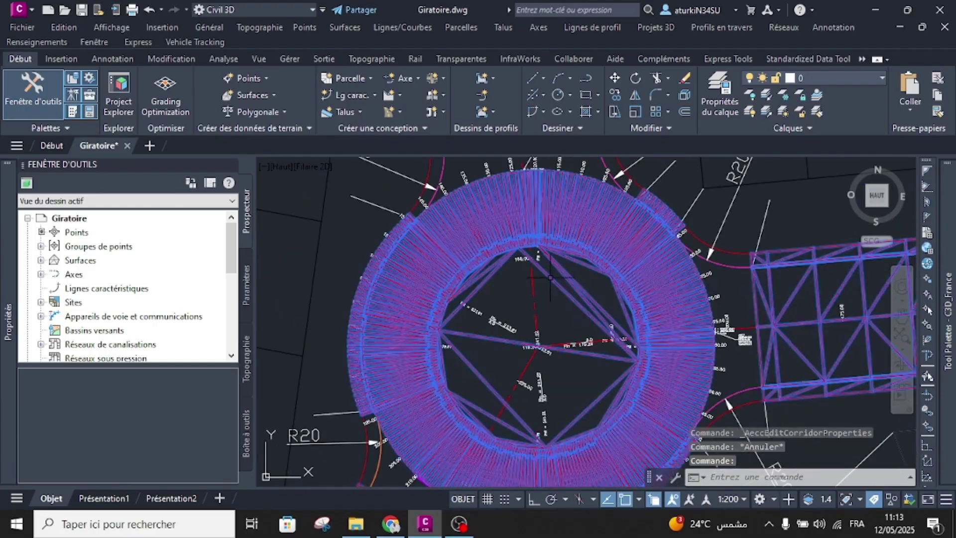
scroll(550, 277, down, 4)
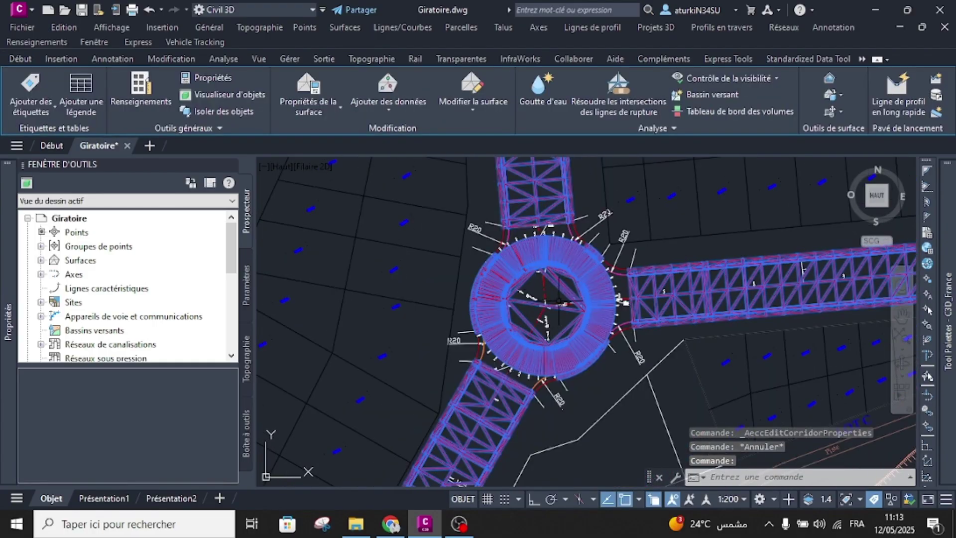
click(41, 260)
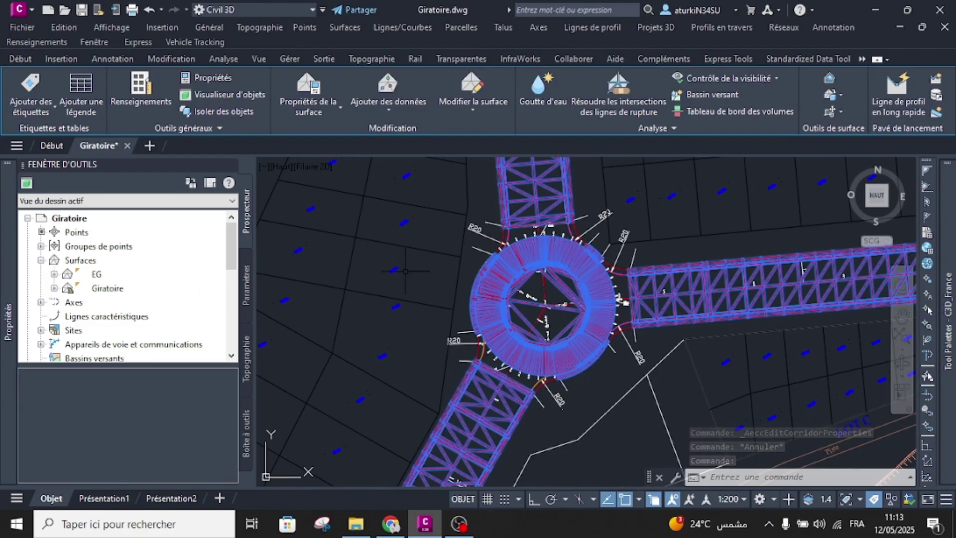
scroll(440, 234, down, 3)
right_click(440, 234)
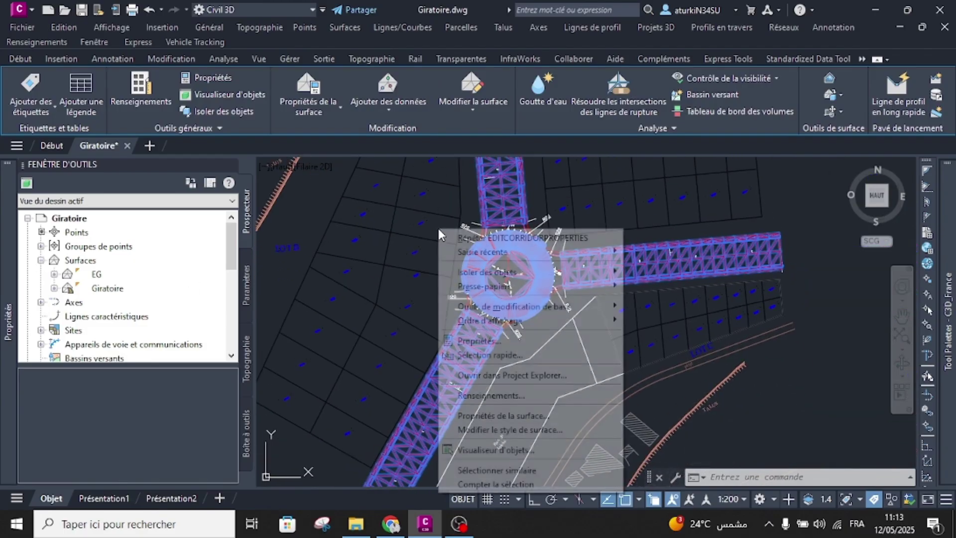
click(429, 230)
click(238, 94)
Examine the roundabout ring and its branches in 3D from several angles, including the gaps between them, and close the viewer.
drag(373, 316, 379, 184)
drag(468, 234, 469, 175)
scroll(448, 209, up, 5)
middle_drag(443, 215, 488, 366)
drag(488, 366, 497, 289)
scroll(471, 352, up, 5)
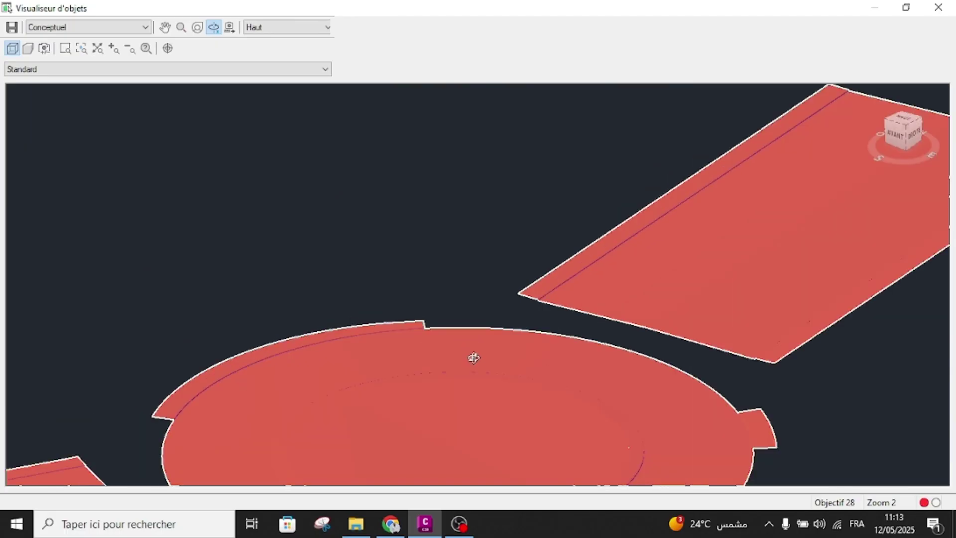
scroll(473, 358, down, 3)
mouse_move(478, 410)
mouse_down()
mouse_move(478, 382)
mouse_move(473, 391)
mouse_move(495, 366)
mouse_move(453, 365)
mouse_move(465, 376)
mouse_move(514, 373)
mouse_move(478, 418)
mouse_up()
scroll(480, 382, down, 3)
scroll(475, 389, up, 6)
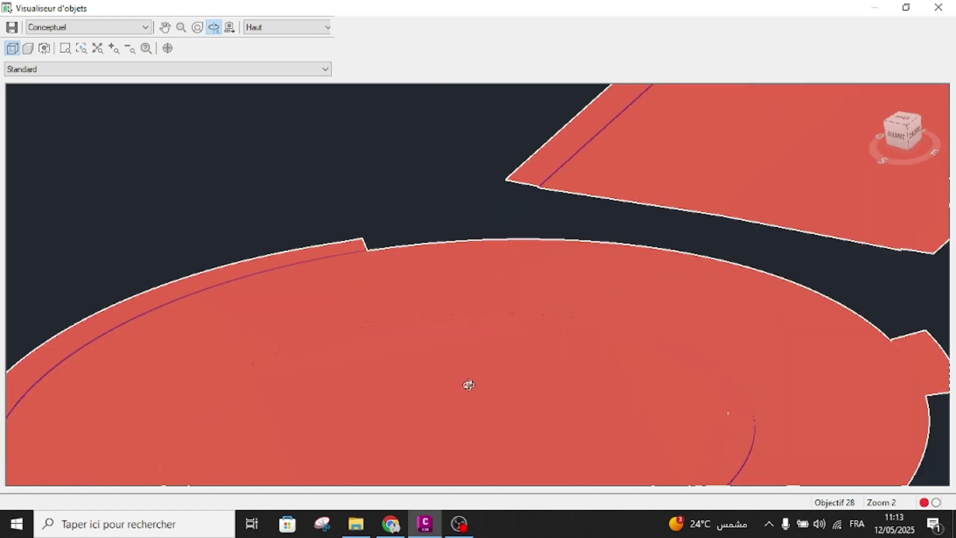
drag(453, 236, 401, 340)
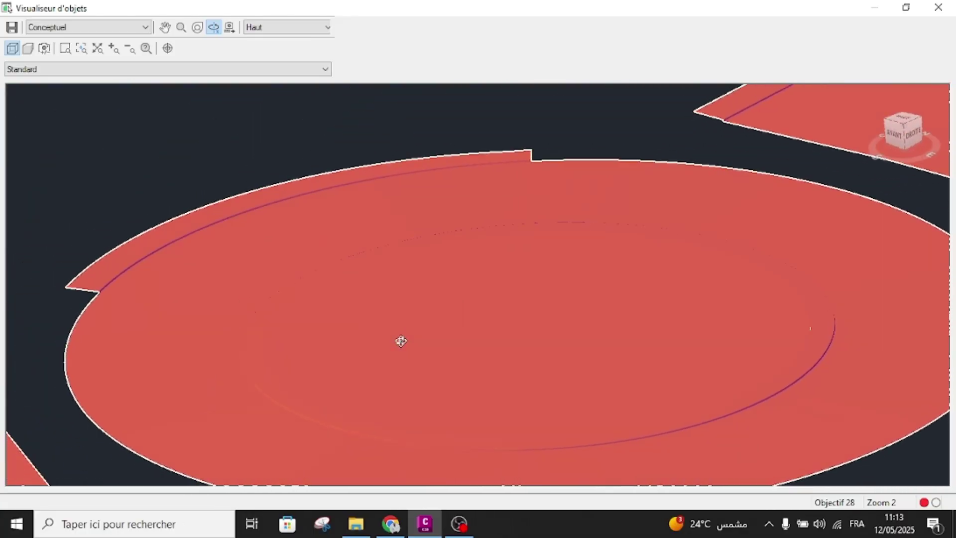
key(Escape)
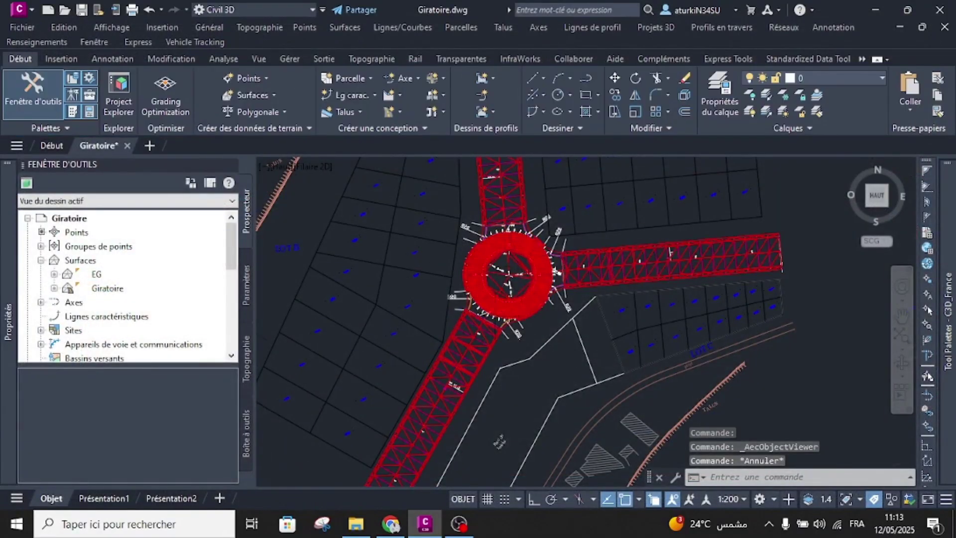
Examine the uncovered area between the ring and the southwest branch along its eastern R20 curve.
scroll(501, 307, up, 6)
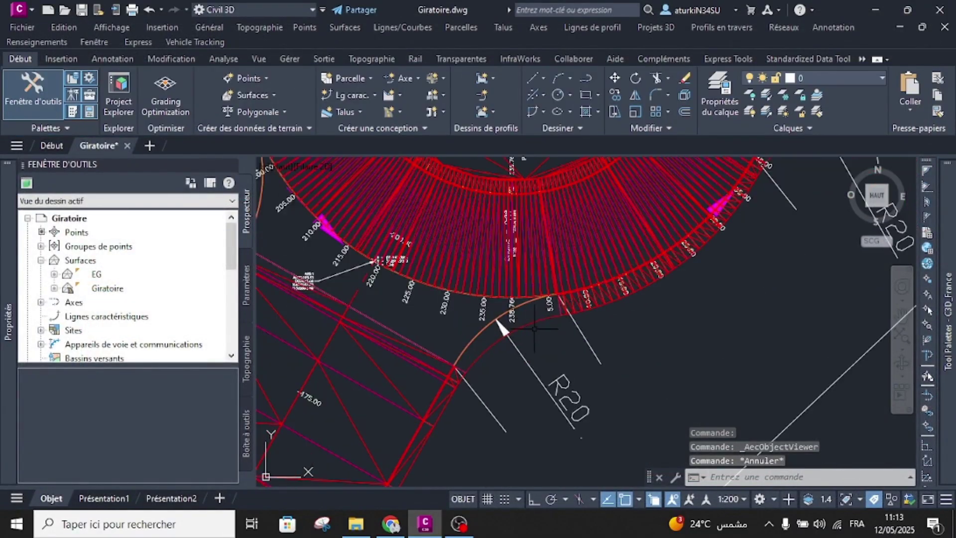
click(542, 262)
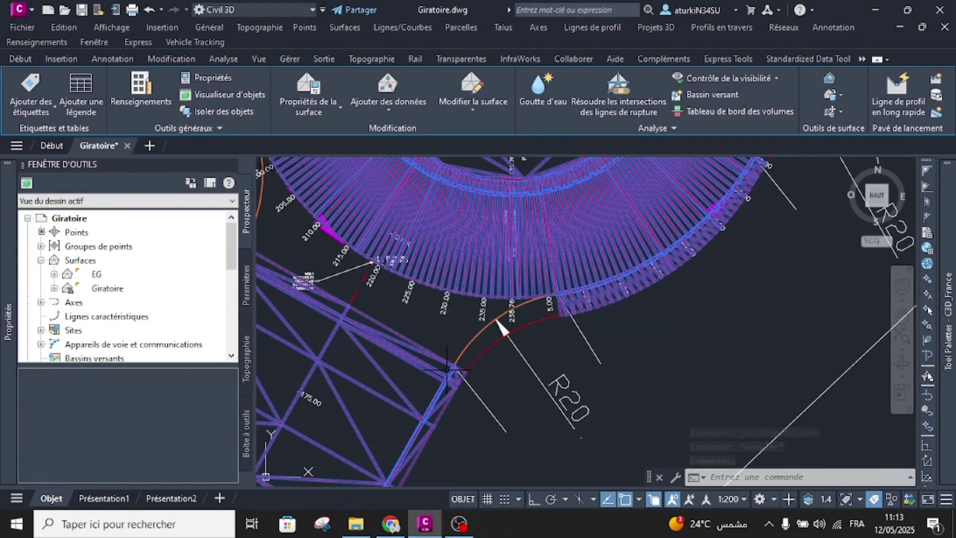
scroll(454, 366, up, 3)
scroll(454, 366, up, 4)
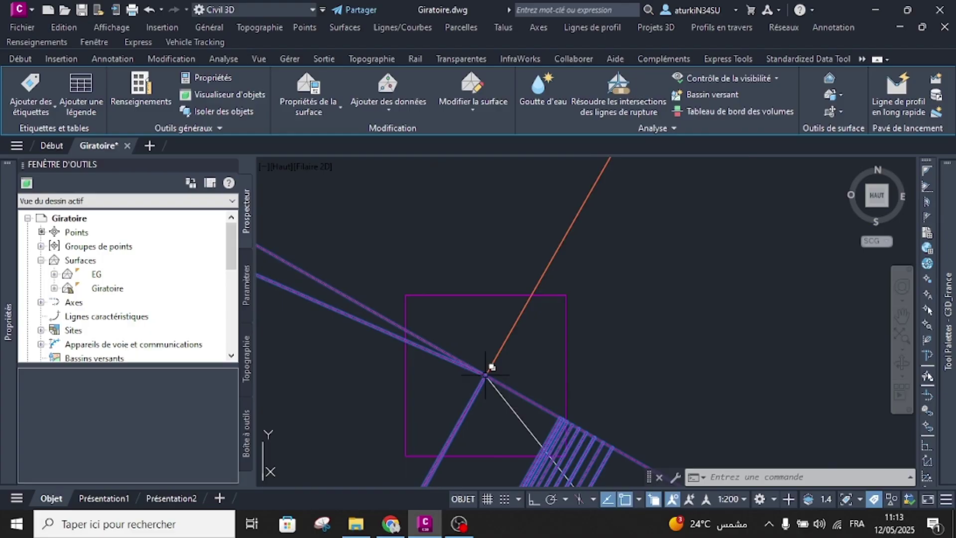
scroll(485, 374, down, 5)
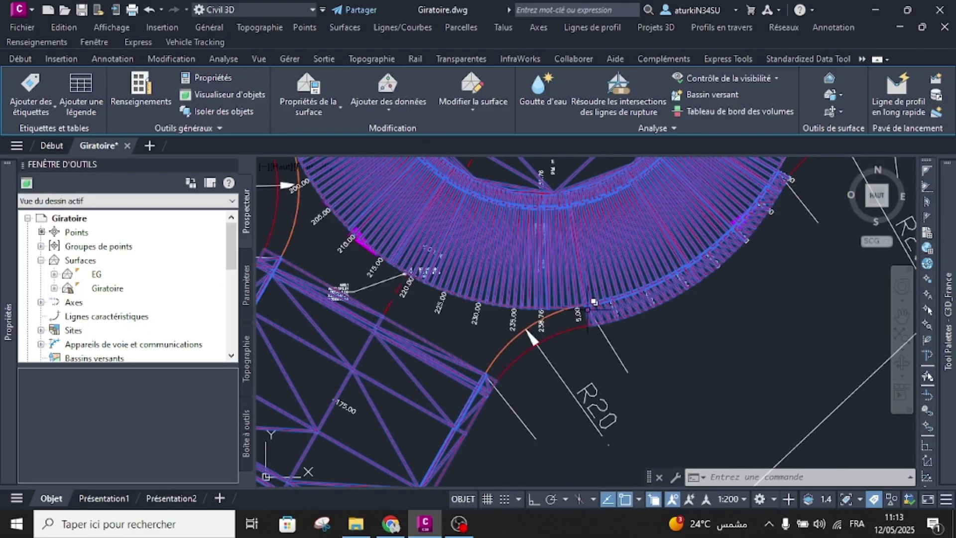
mouse_move(549, 333)
key(Escape)
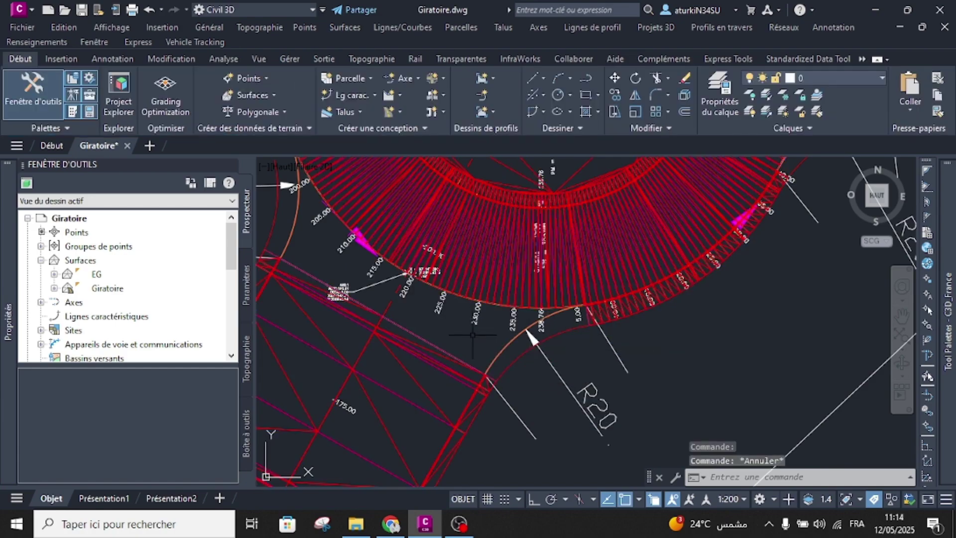
key(Escape)
Add a Giratoire surface spot elevation label where the eastern R20 curve meets the corner of the southwest branch.
scroll(458, 360, up, 4)
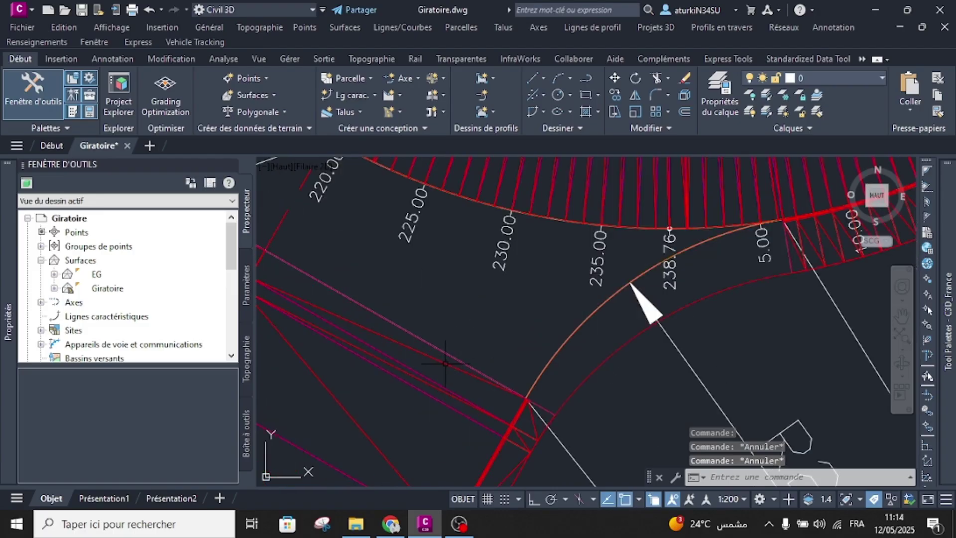
click(445, 363)
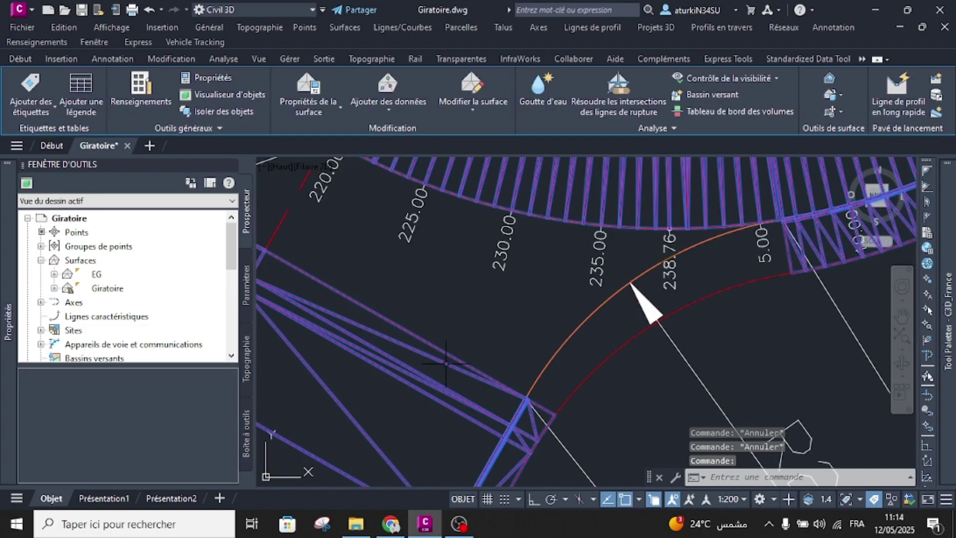
click(29, 106)
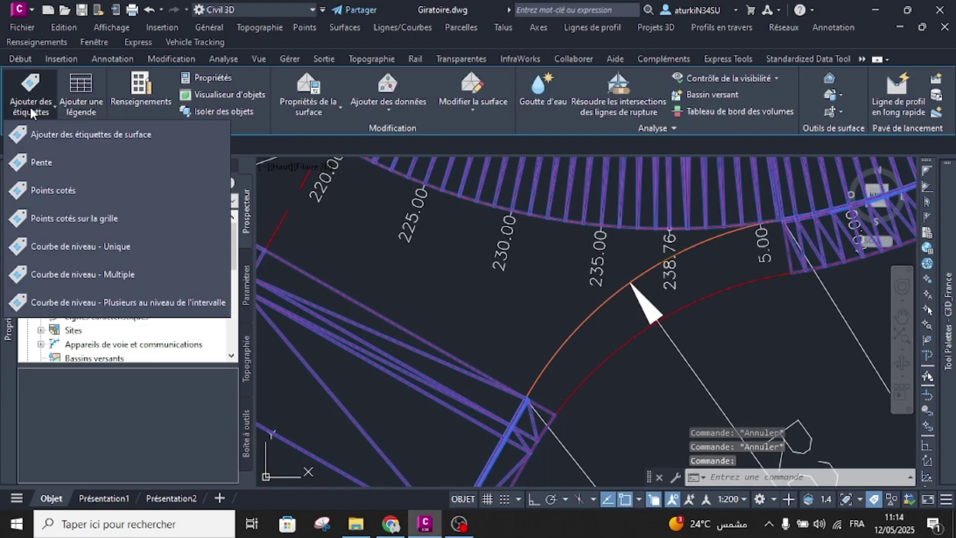
click(51, 194)
middle_drag(440, 342, 444, 283)
scroll(462, 307, up, 6)
scroll(441, 273, up, 5)
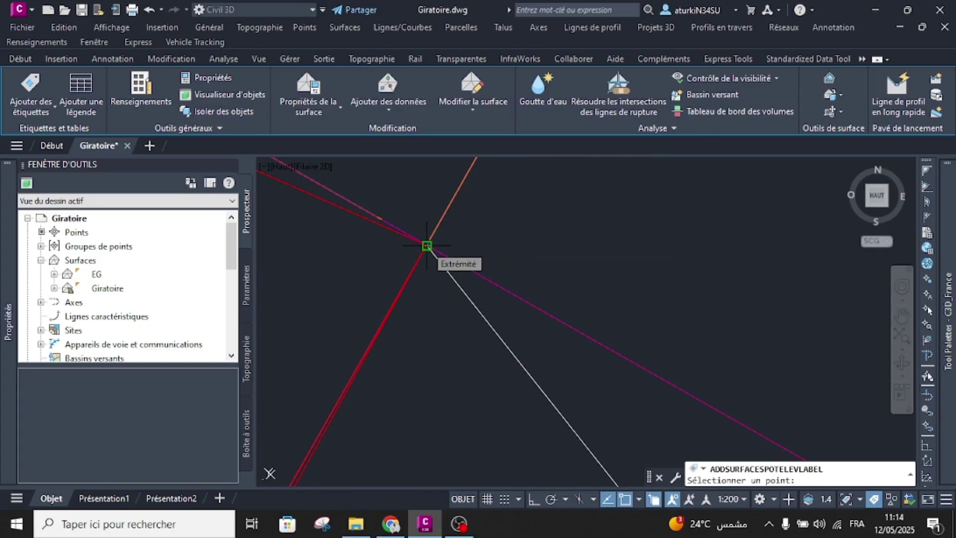
click(427, 245)
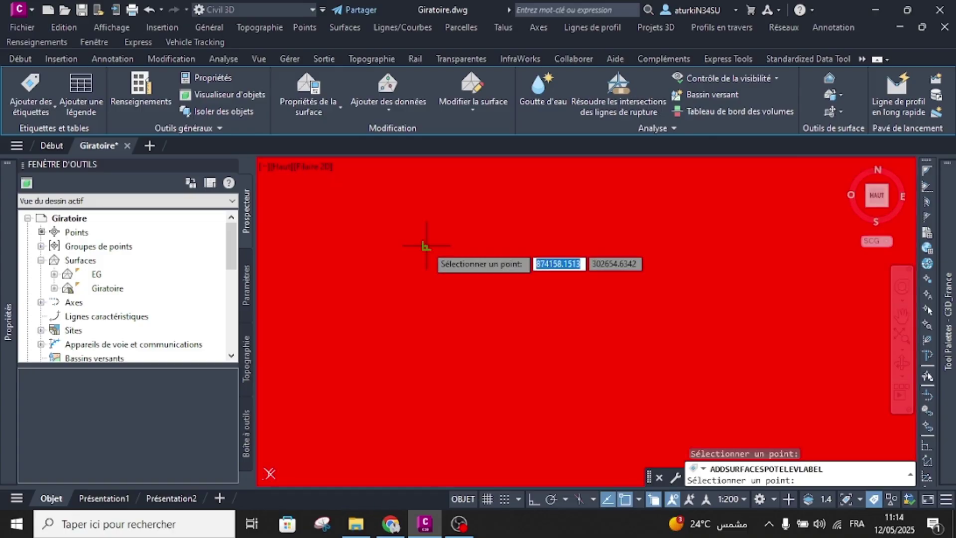
Add a second spot elevation label where that R20 curve joins the outer edge of the ring and end the labelling.
scroll(462, 323, down, 10)
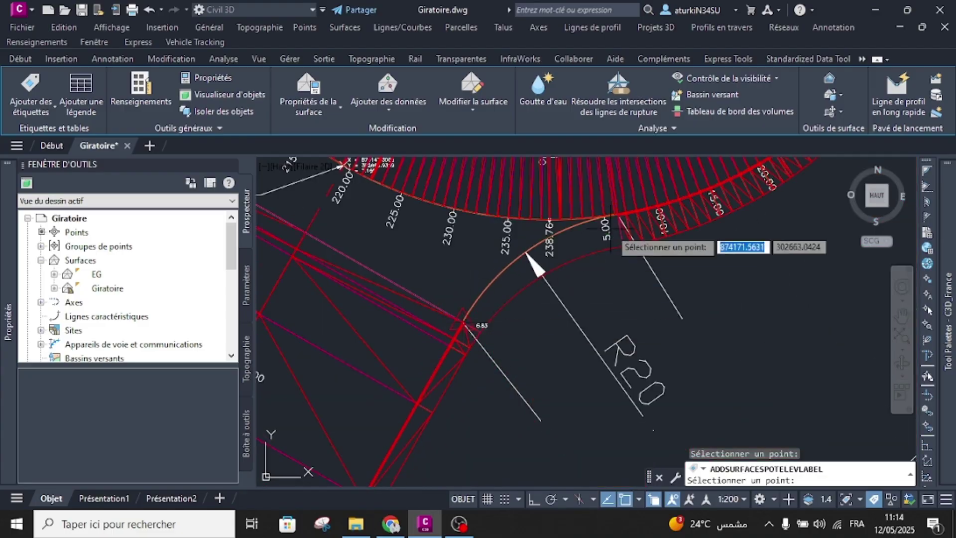
scroll(592, 252, up, 6)
scroll(596, 255, up, 5)
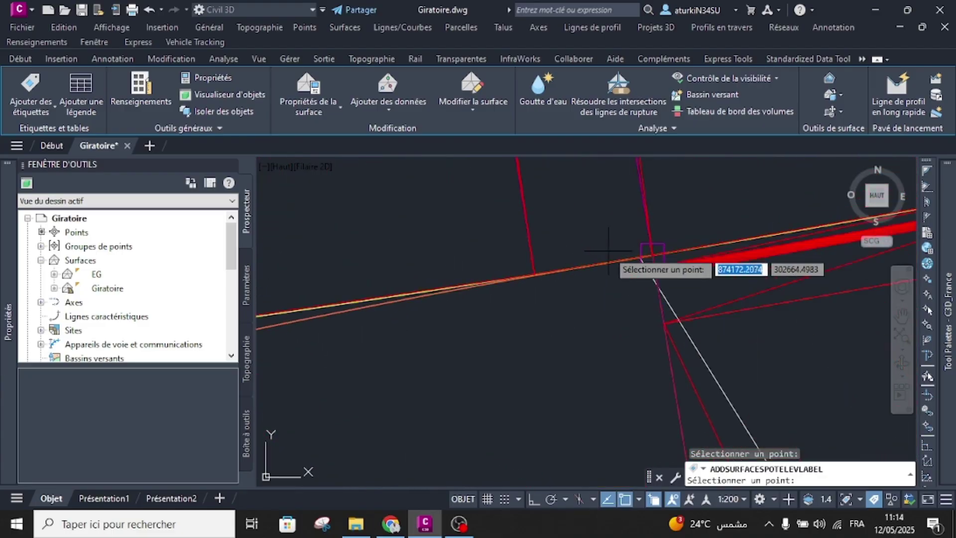
scroll(672, 261, up, 3)
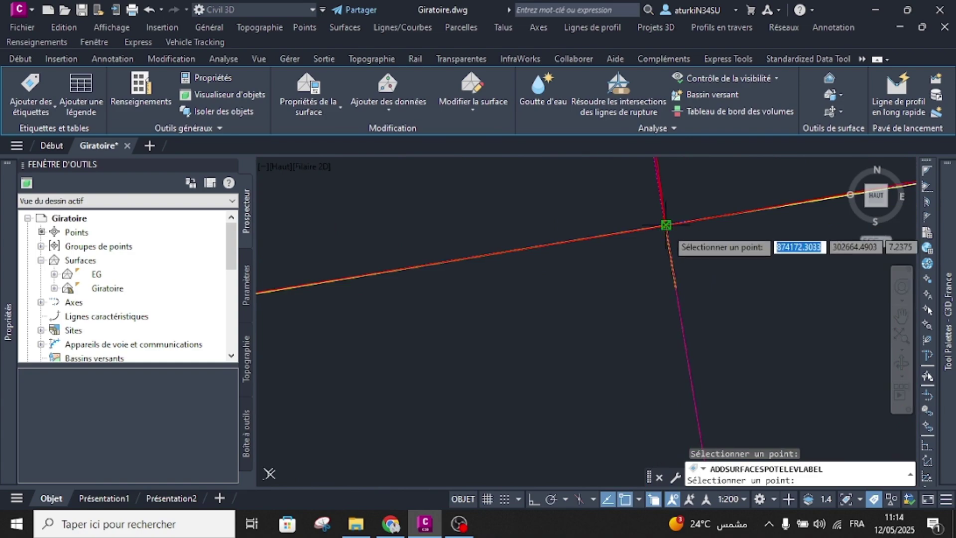
click(665, 225)
key(Escape)
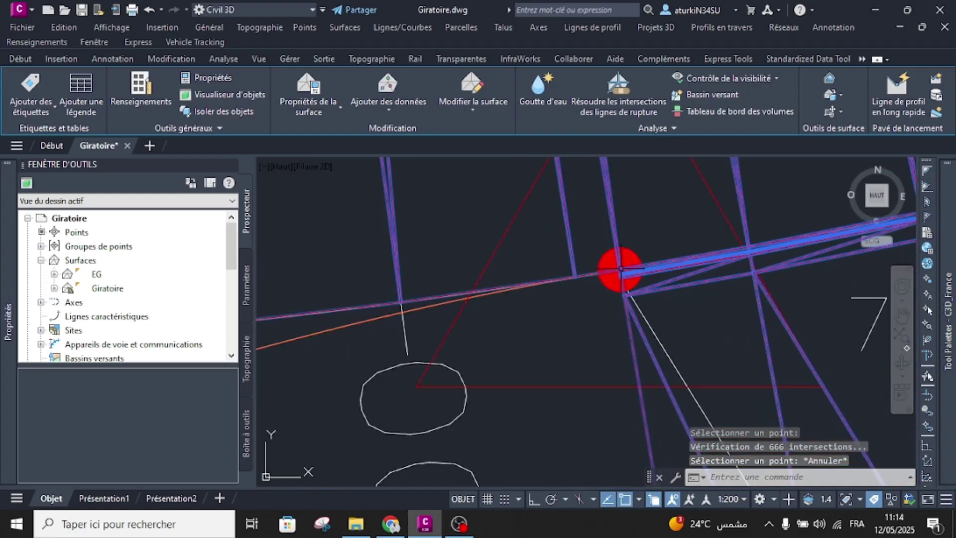
key(Escape)
Add a Giratoire surface spot elevation label where the western R20 curve meets the corner of the southwest branch.
scroll(364, 292, down, 5)
scroll(358, 327, up, 6)
click(374, 351)
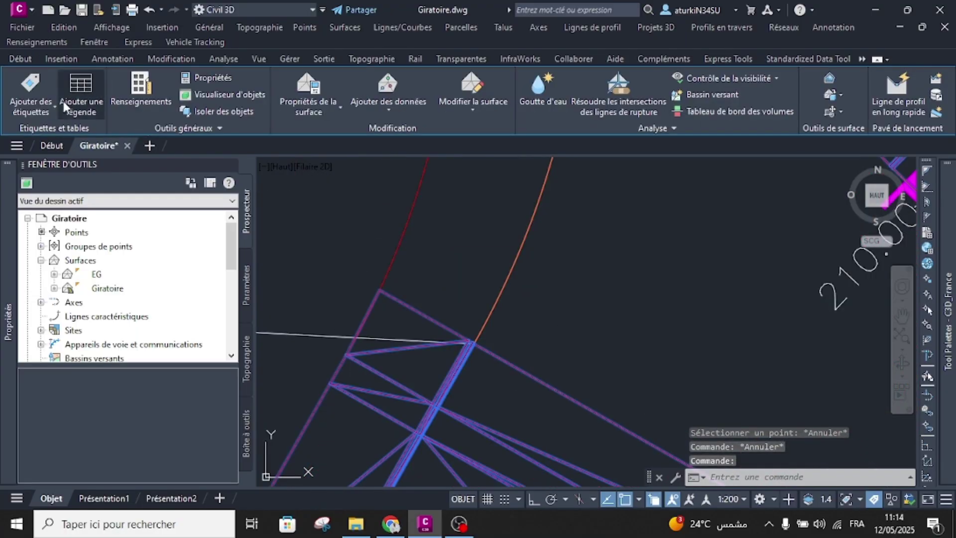
click(37, 107)
click(31, 188)
scroll(512, 382, up, 2)
scroll(508, 370, up, 4)
middle_drag(509, 387, 489, 263)
scroll(493, 275, up, 8)
scroll(473, 193, up, 2)
middle_drag(473, 192, 461, 315)
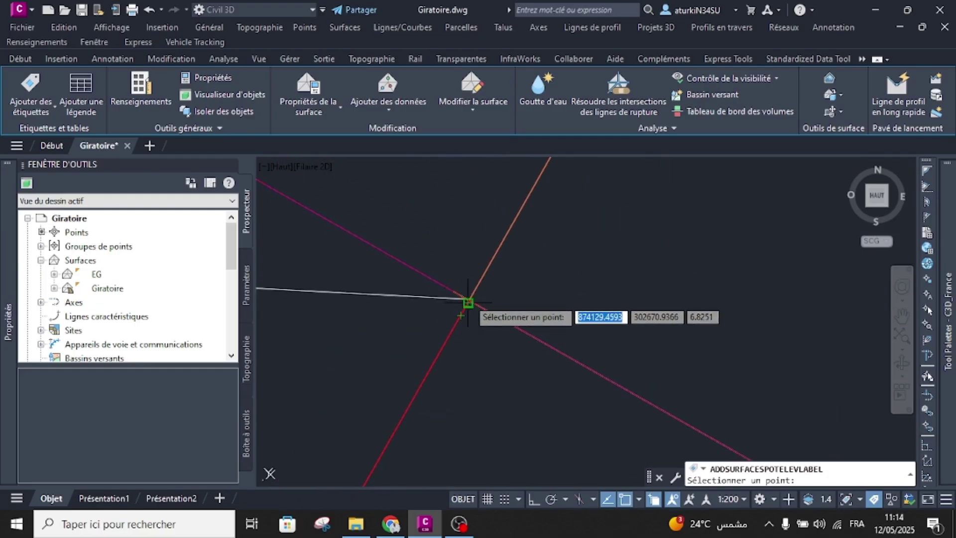
mouse_move(468, 302)
middle_down()
mouse_move(480, 271)
mouse_move(477, 328)
middle_up()
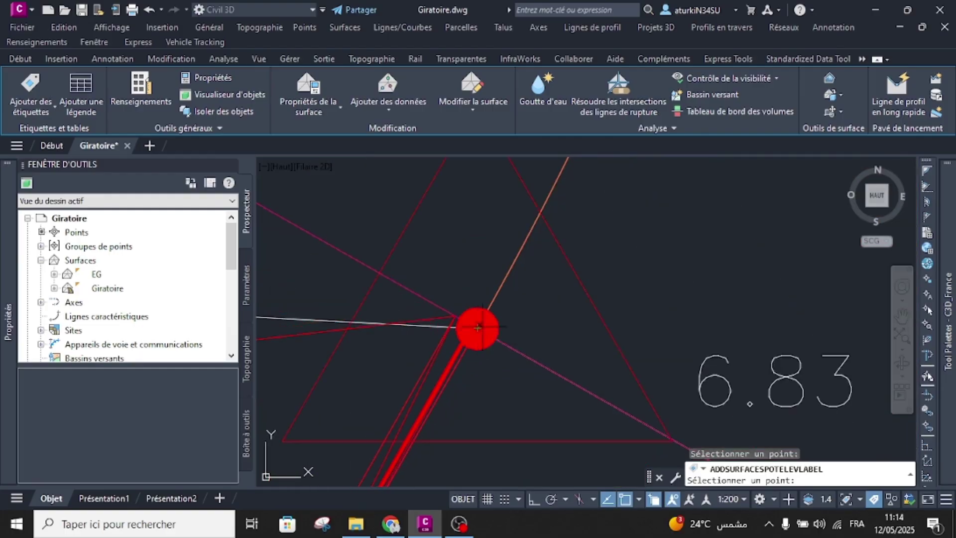
Place a spot elevation label where the western R20 curve joins the outer edge of the ring and end the labelling.
scroll(614, 343, down, 3)
scroll(614, 342, down, 4)
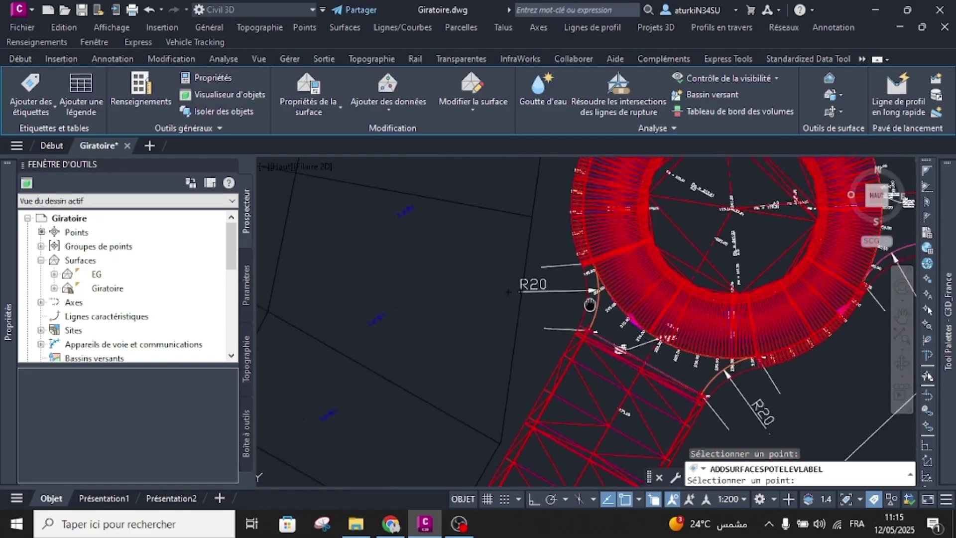
scroll(598, 348, up, 6)
scroll(594, 263, up, 5)
scroll(725, 246, up, 4)
scroll(658, 304, up, 4)
middle_drag(605, 240, 613, 261)
scroll(641, 308, up, 5)
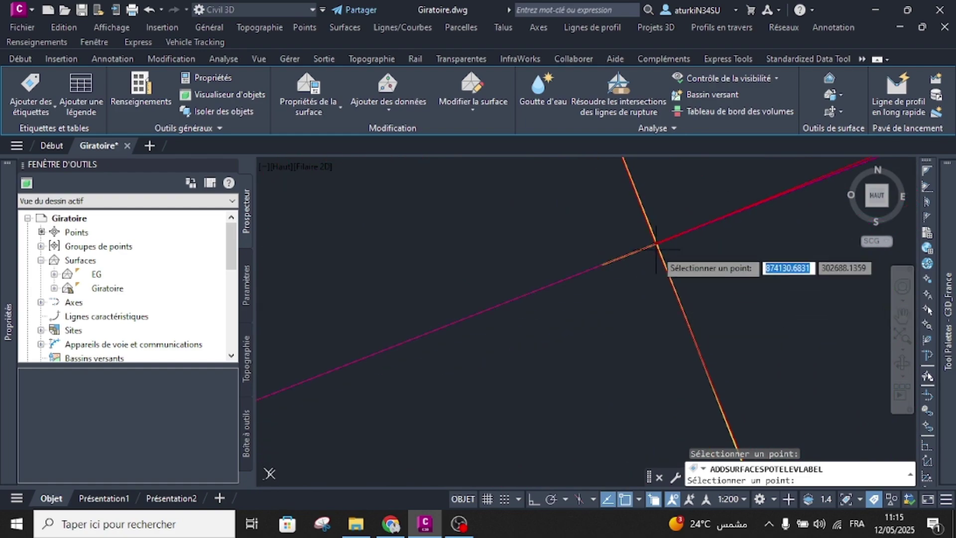
click(654, 241)
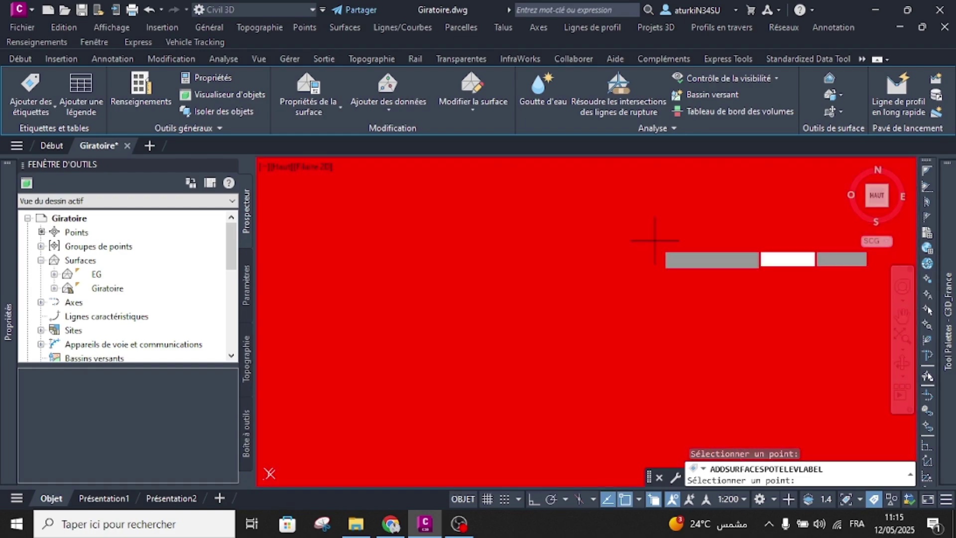
key(Escape)
key(Escape)
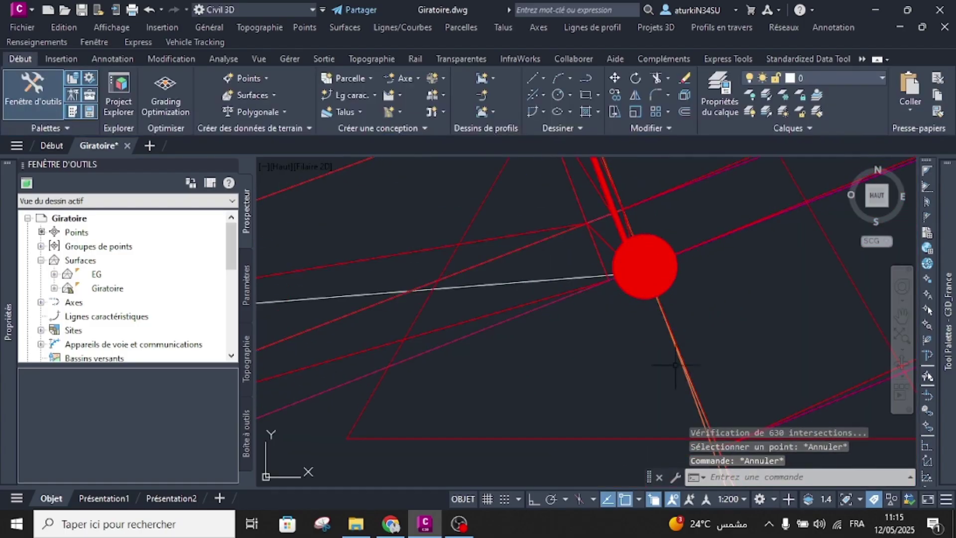
Delete the spot elevation label just placed at the ring end of the western R20 curve.
scroll(692, 385, down, 2)
click(671, 368)
scroll(683, 316, up, 6)
key(Escape)
scroll(727, 311, down, 5)
click(683, 337)
key(Delete)
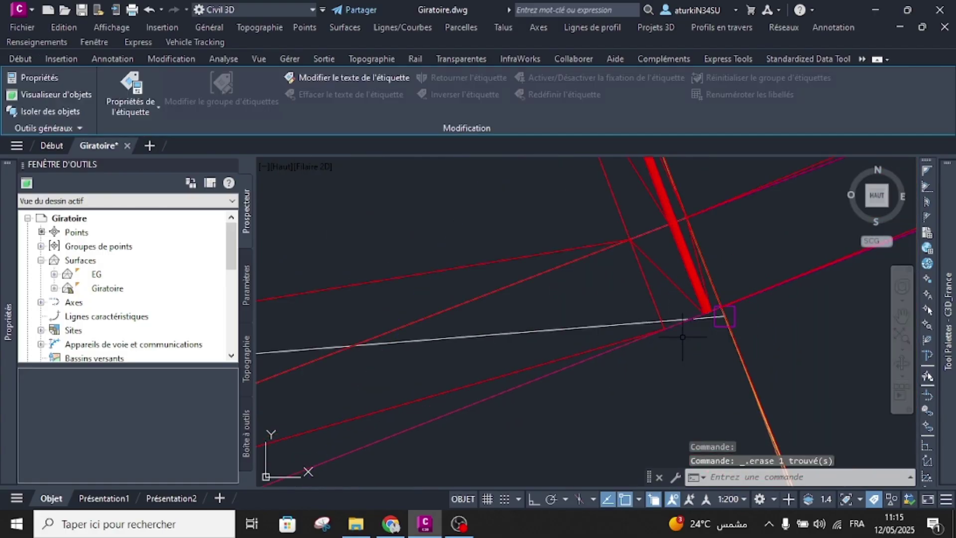
scroll(729, 313, up, 3)
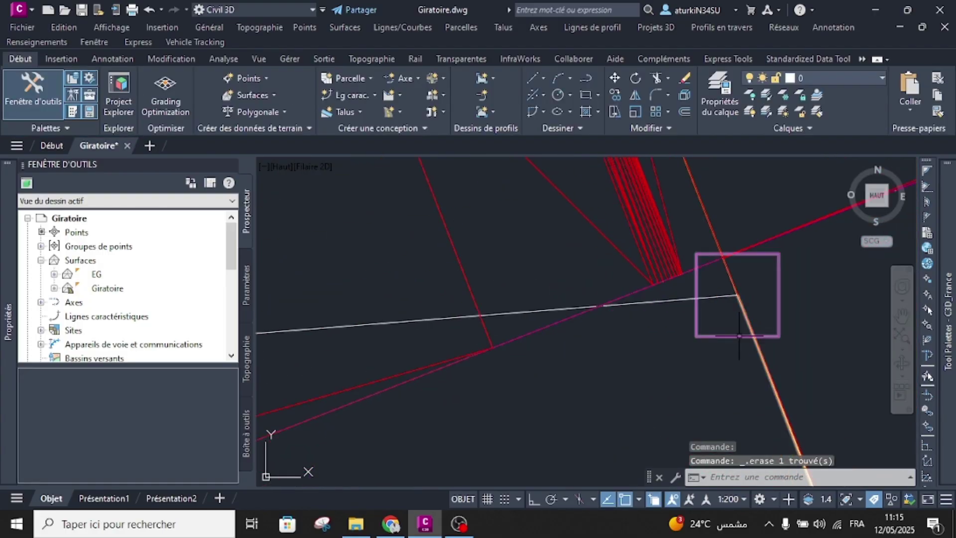
click(737, 295)
scroll(736, 293, up, 3)
click(731, 275)
scroll(691, 291, up, 3)
scroll(686, 281, up, 2)
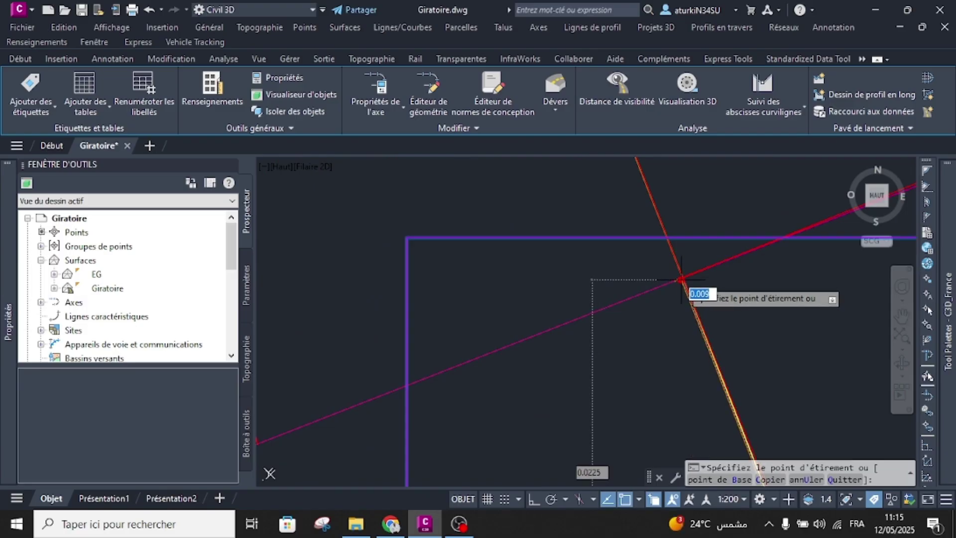
key(Escape)
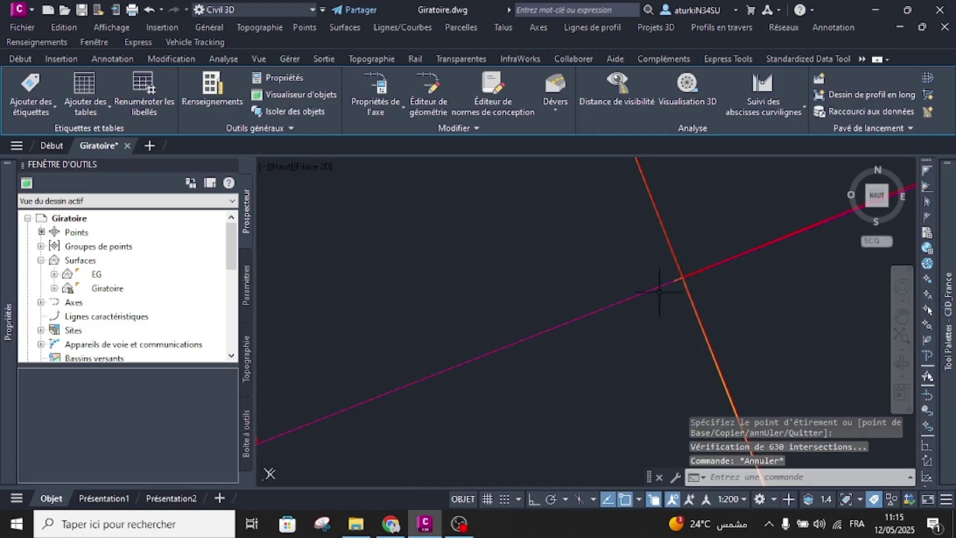
key(Escape)
Restart Giratoire surface spot elevation labelling and label the exact endpoint of the western R20 curve on the ring.
scroll(662, 289, down, 5)
click(659, 292)
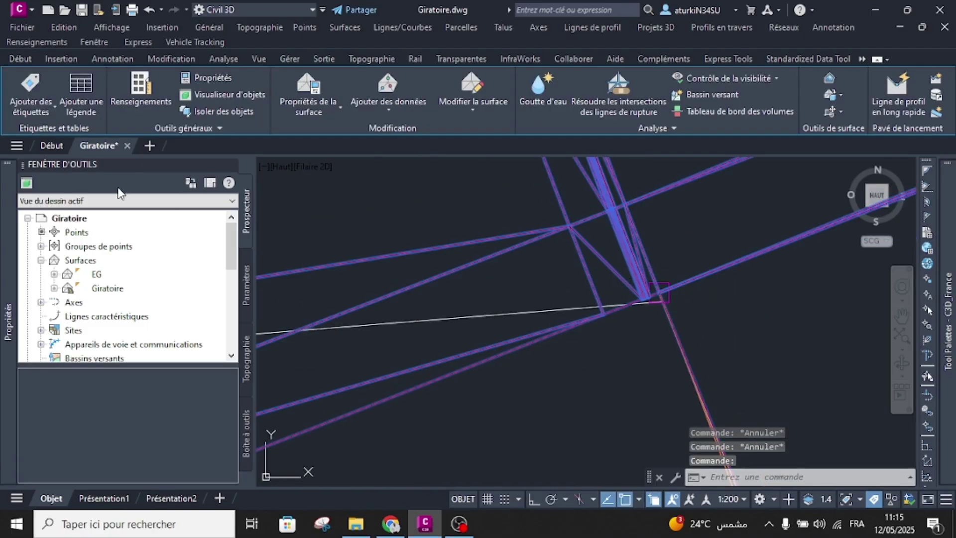
click(46, 96)
click(31, 188)
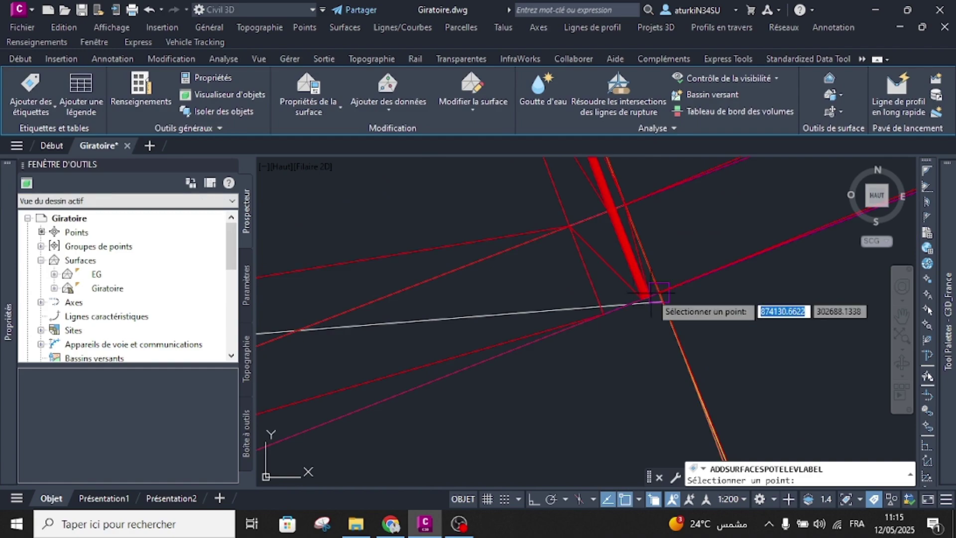
scroll(661, 292, up, 3)
scroll(734, 268, up, 8)
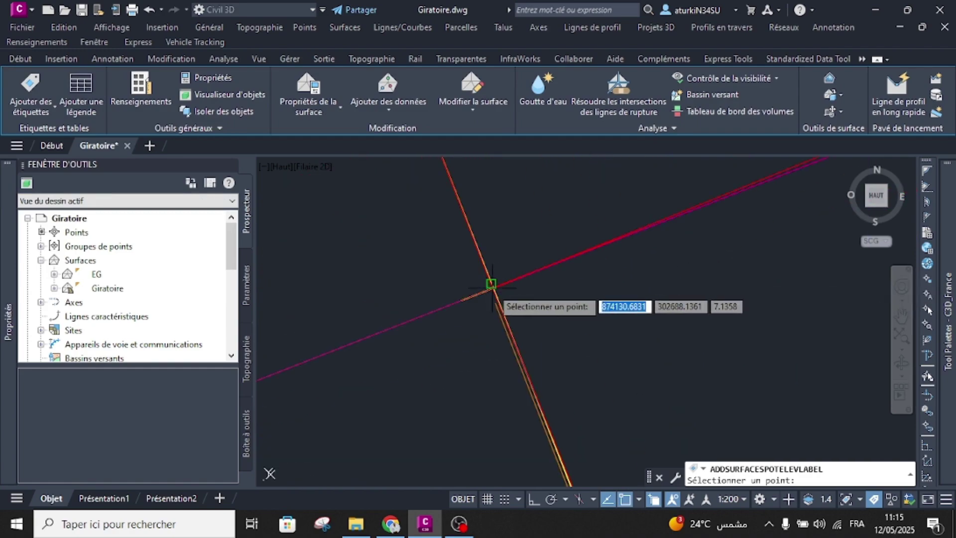
click(493, 288)
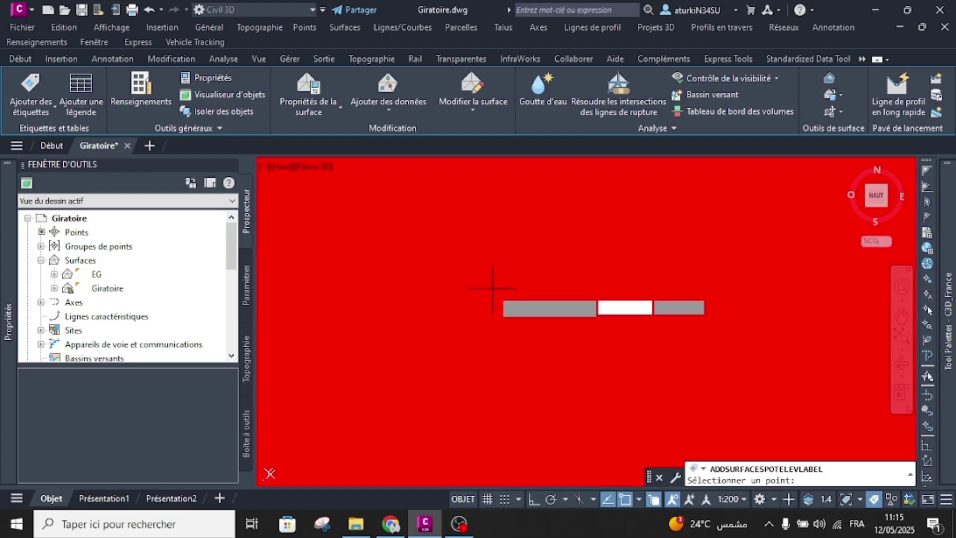
key(Escape)
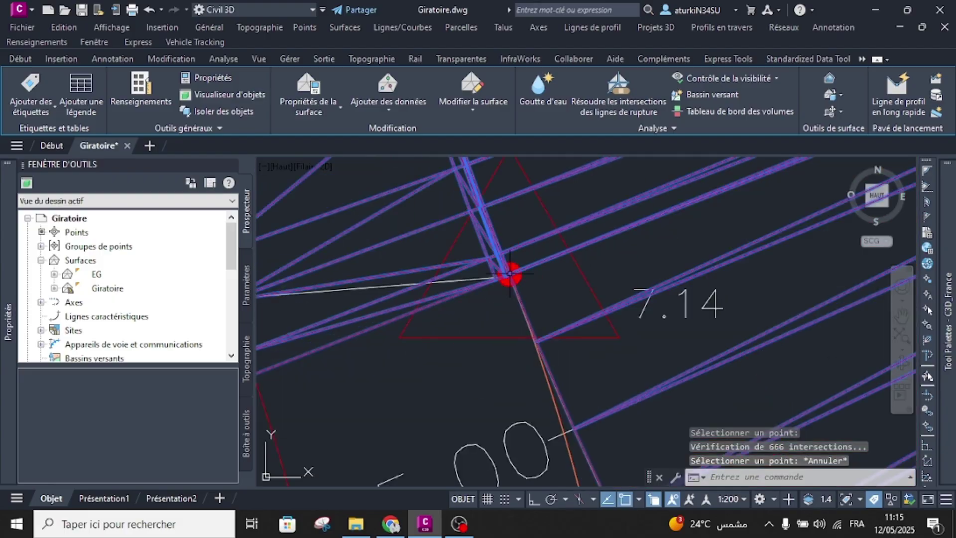
key(Escape)
Create a surface profile along axis 1_Racc 1, sampled from the EG surface.
scroll(517, 268, down, 6)
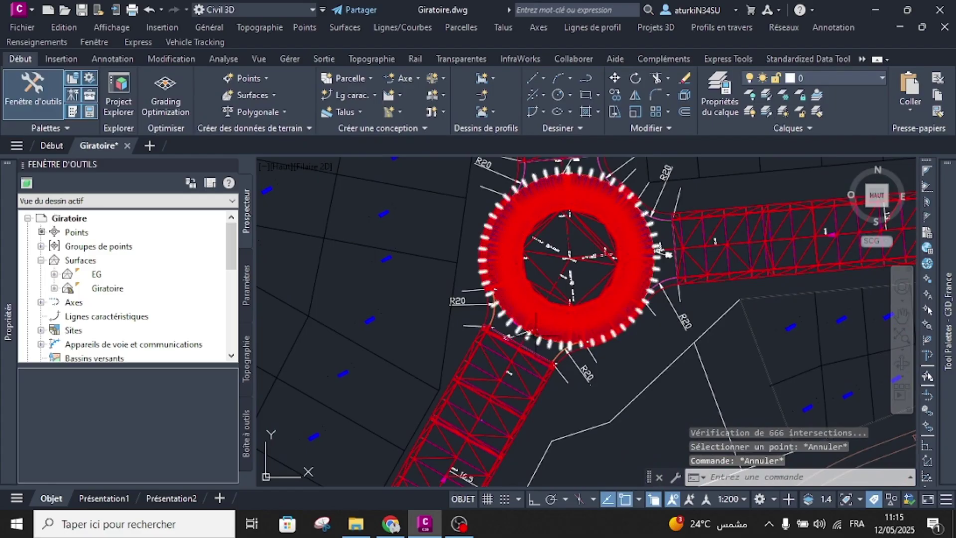
scroll(549, 353, up, 5)
key(Escape)
scroll(547, 353, down, 5)
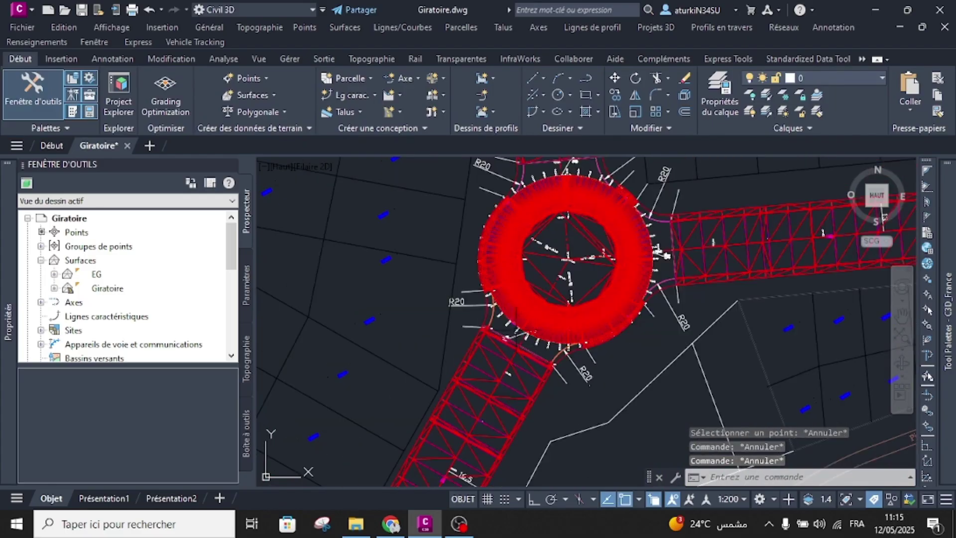
click(393, 95)
click(413, 121)
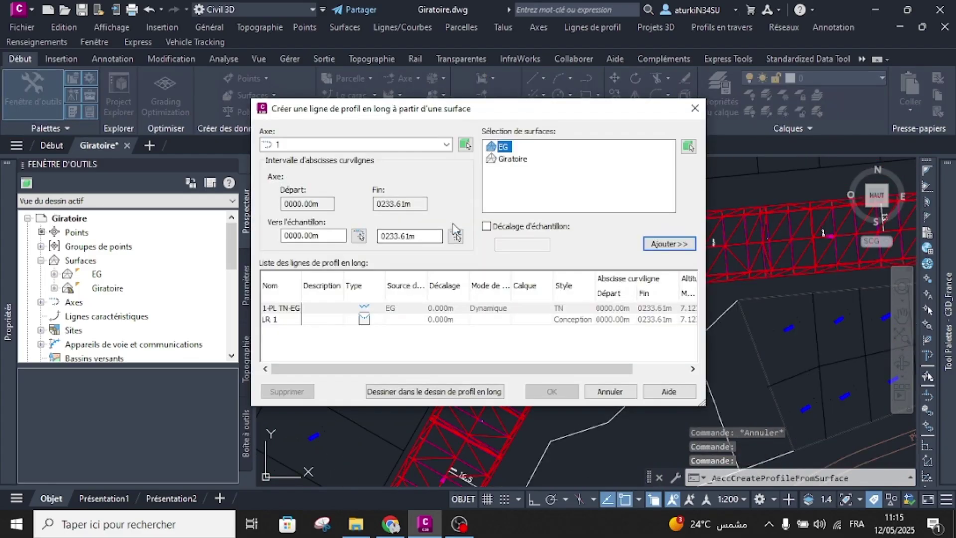
click(419, 145)
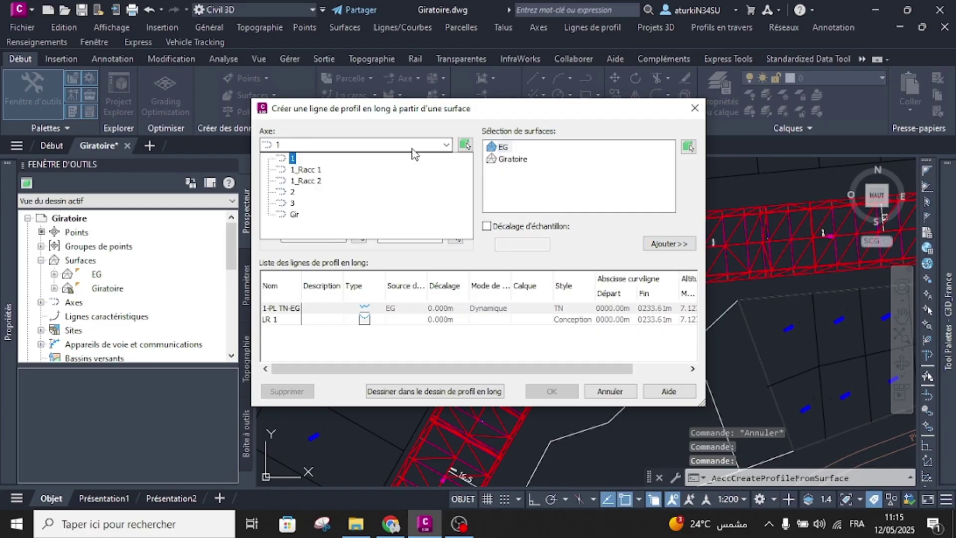
click(300, 170)
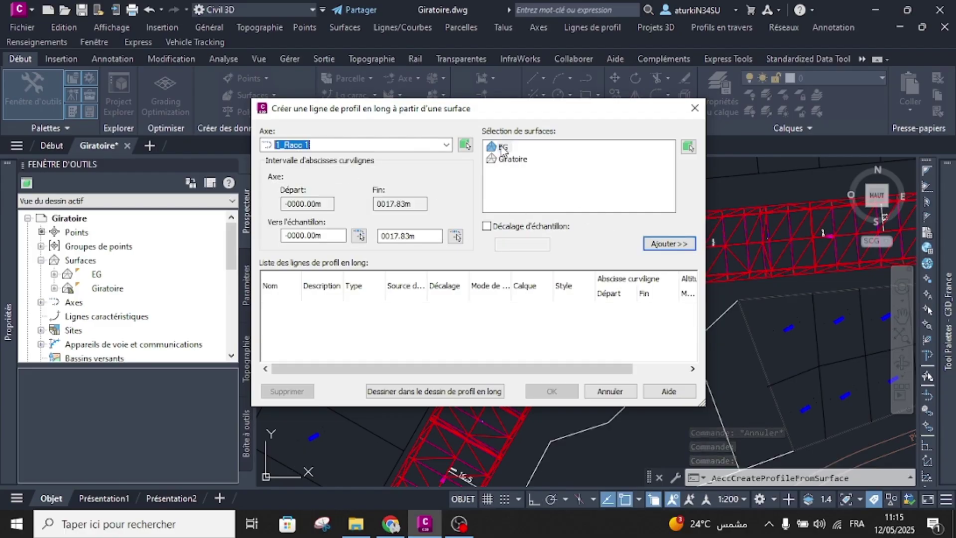
click(680, 243)
Draw the 1_Racc 1 profile view with default settings in the empty area southwest of the plan's frame.
click(497, 392)
click(562, 416)
scroll(498, 331, down, 6)
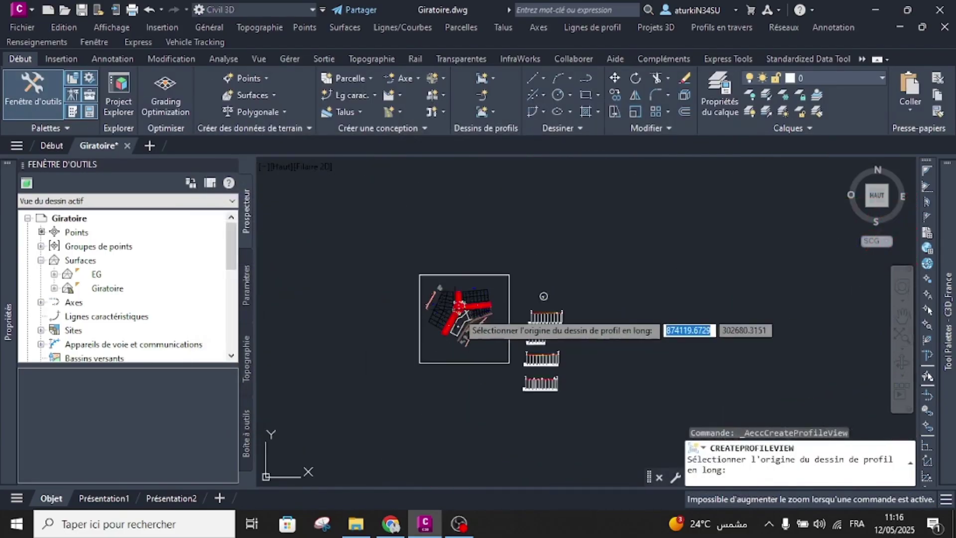
click(440, 341)
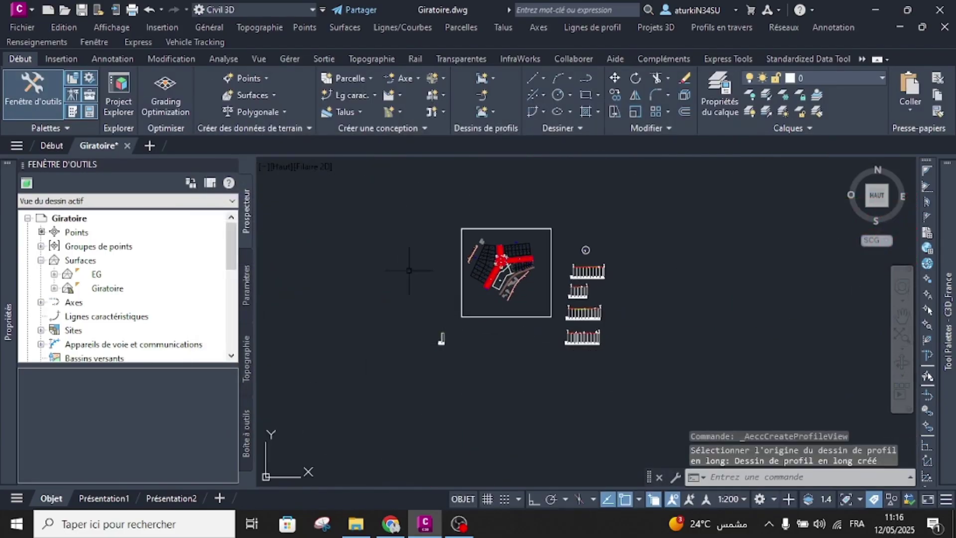
Create a surface profile along axis 1_Racc 2, sampled from the EG surface.
click(399, 90)
click(415, 113)
click(402, 146)
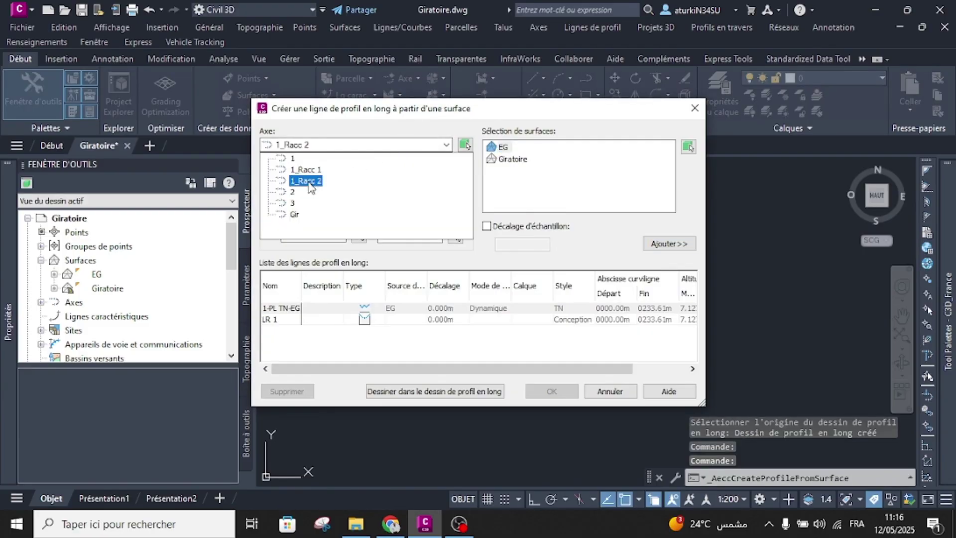
click(309, 184)
click(669, 243)
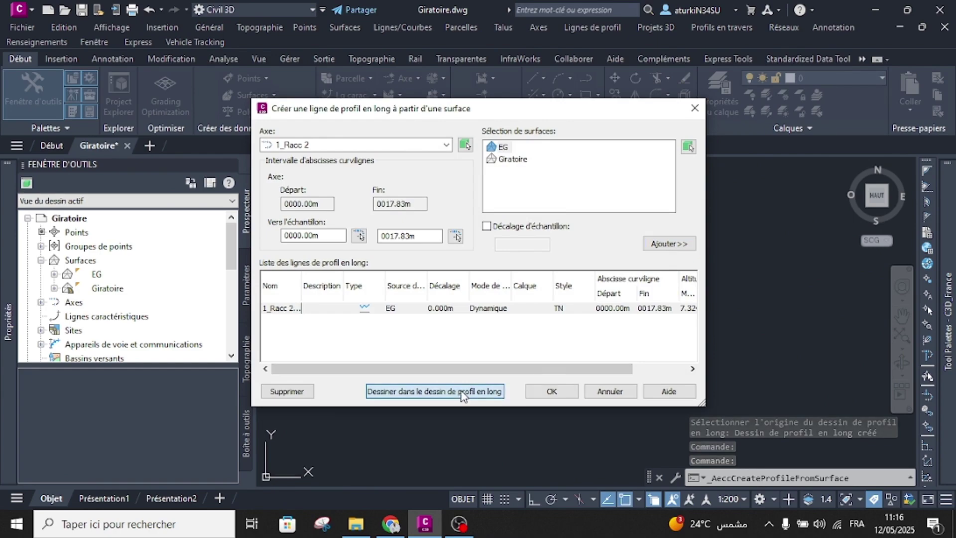
Draw the 1_Racc 2 profile view with default settings just east of the 1_Racc 1 profile view.
click(408, 390)
click(547, 416)
scroll(421, 321, up, 3)
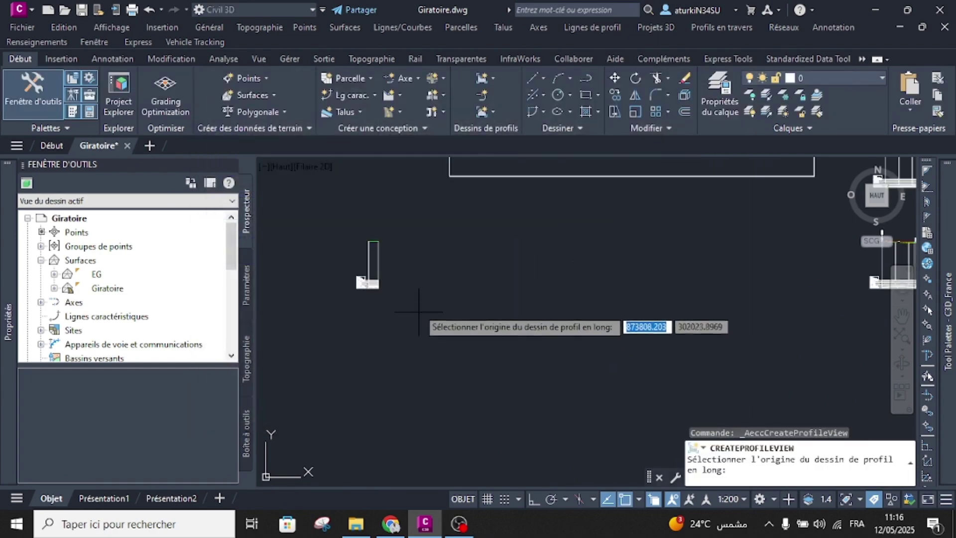
click(417, 287)
key(Escape)
Create a design profile named LR Racc 1 in the 1_Racc 1 profile view, with style Conception and label set Projet Complet.
middle_drag(379, 266, 426, 324)
click(406, 337)
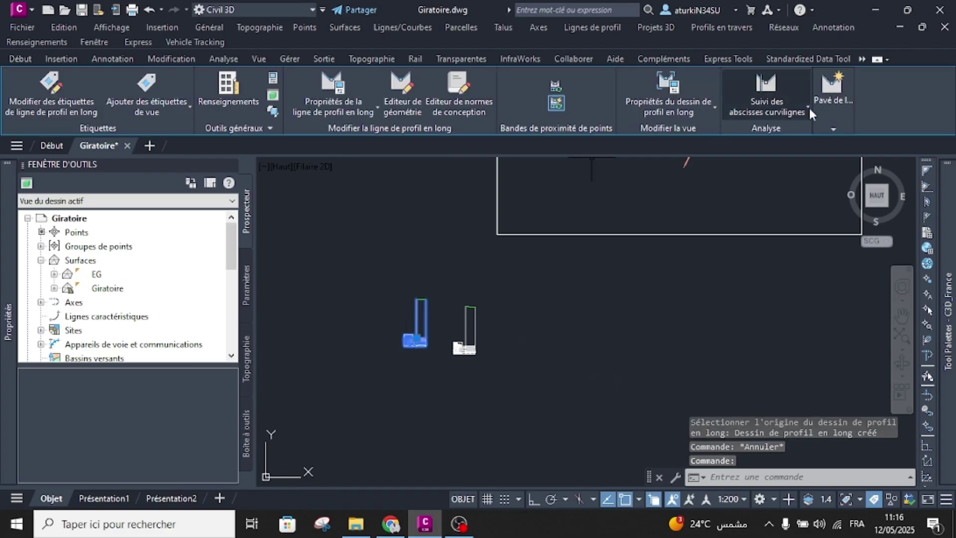
mouse_move(823, 114)
click(397, 164)
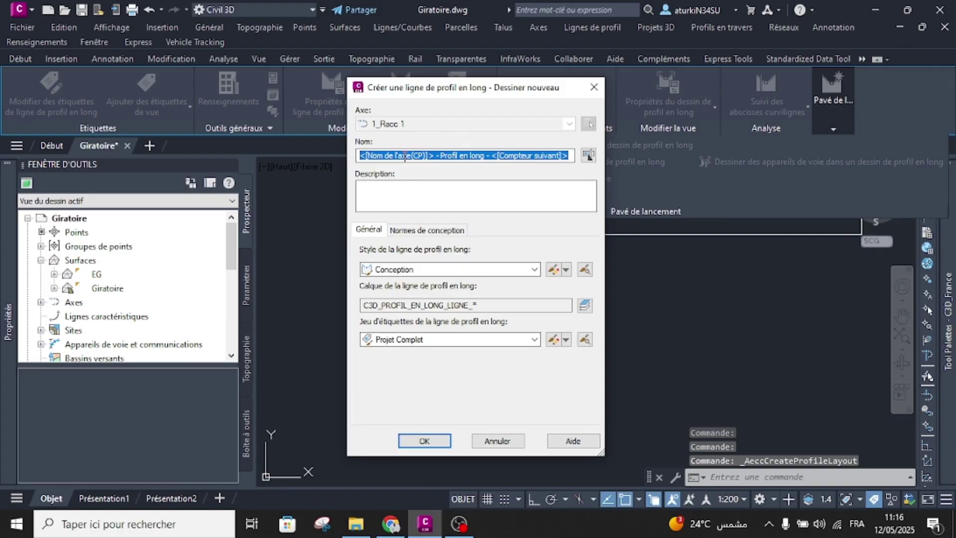
text(LR Racc 1)
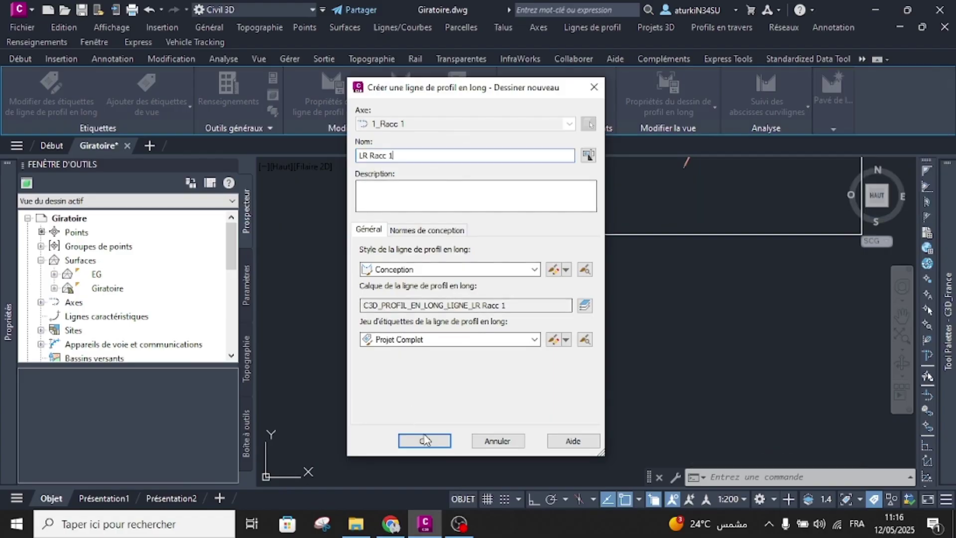
click(424, 441)
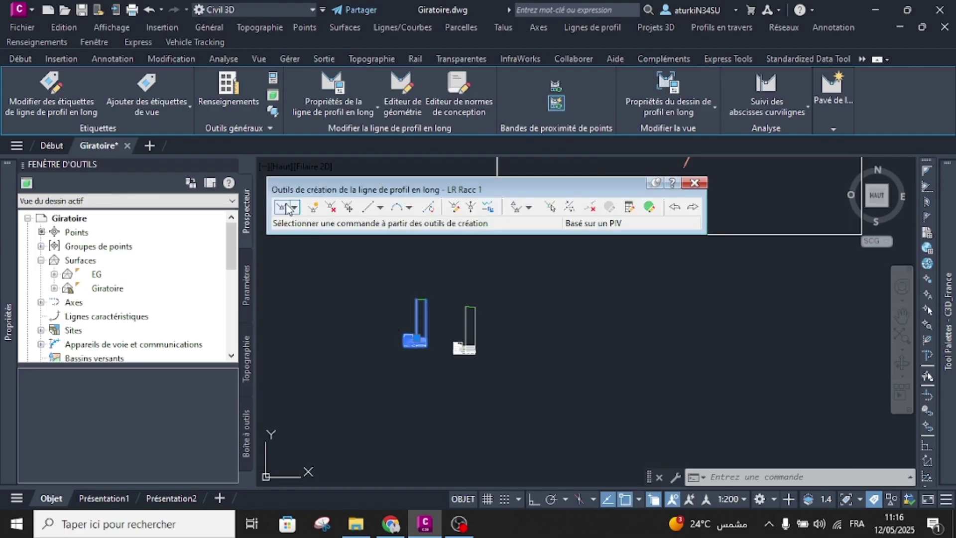
Draw the LR Racc 1 profile as a single tangent between the two ends of the EG ground line.
click(287, 208)
scroll(403, 304, up, 5)
scroll(392, 318, up, 4)
middle_drag(411, 262, 412, 328)
click(414, 308)
scroll(389, 309, down, 3)
scroll(546, 304, up, 3)
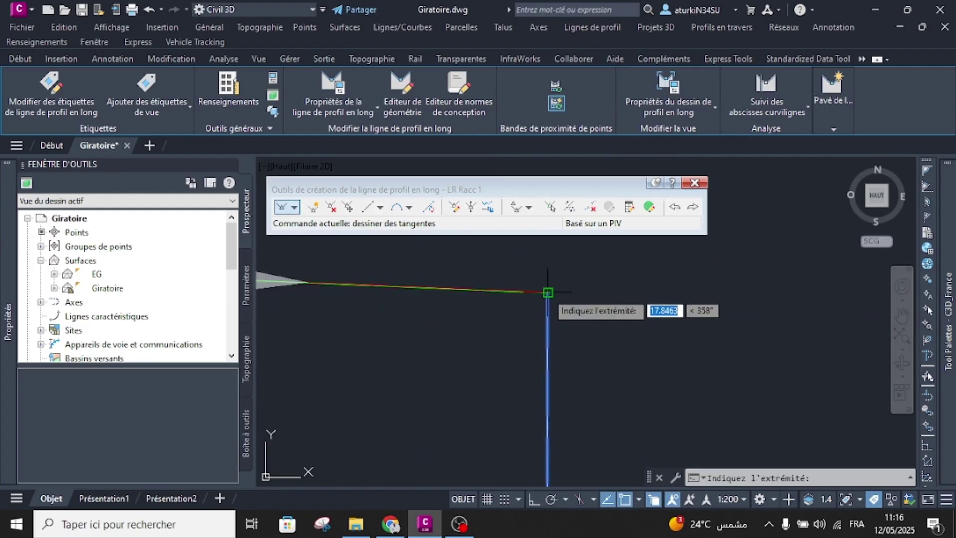
key(Escape)
Read the spot elevation labels at both ends of the eastern R20 curve.
scroll(487, 344, down, 12)
scroll(564, 285, up, 3)
scroll(525, 277, up, 10)
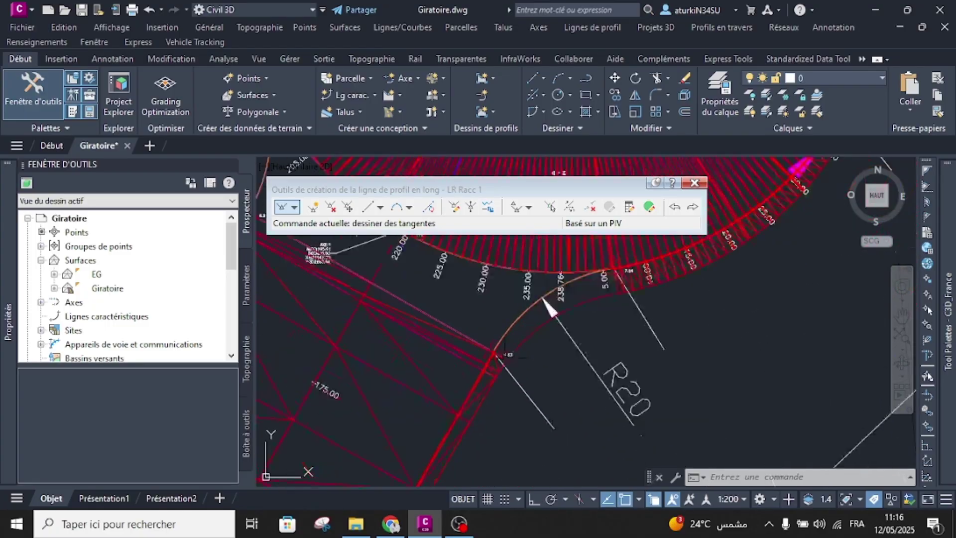
scroll(544, 335, down, 3)
scroll(578, 318, up, 6)
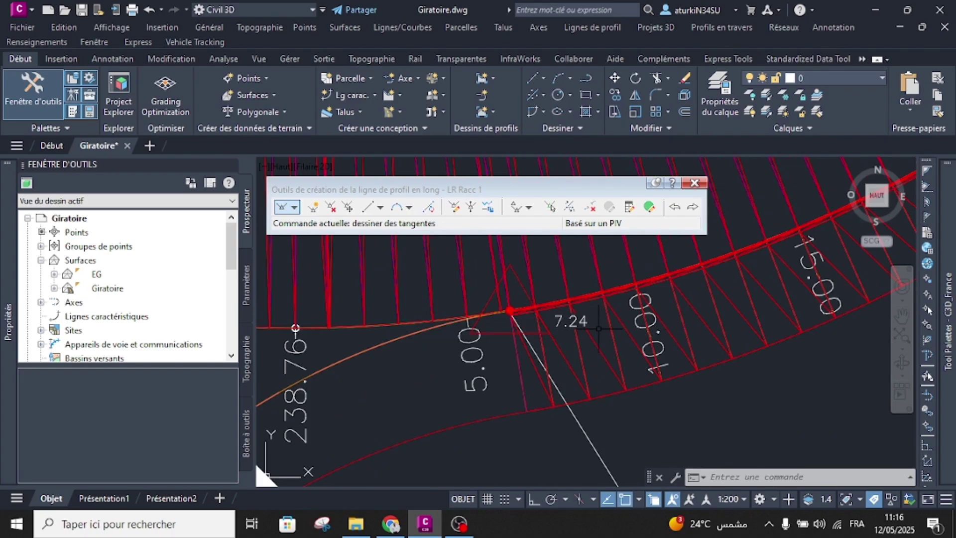
scroll(598, 328, down, 6)
scroll(380, 454, up, 6)
Select the LR Racc 1 profile and lower its start point vertically to elevation 6.83 m.
scroll(379, 455, down, 5)
scroll(405, 376, up, 6)
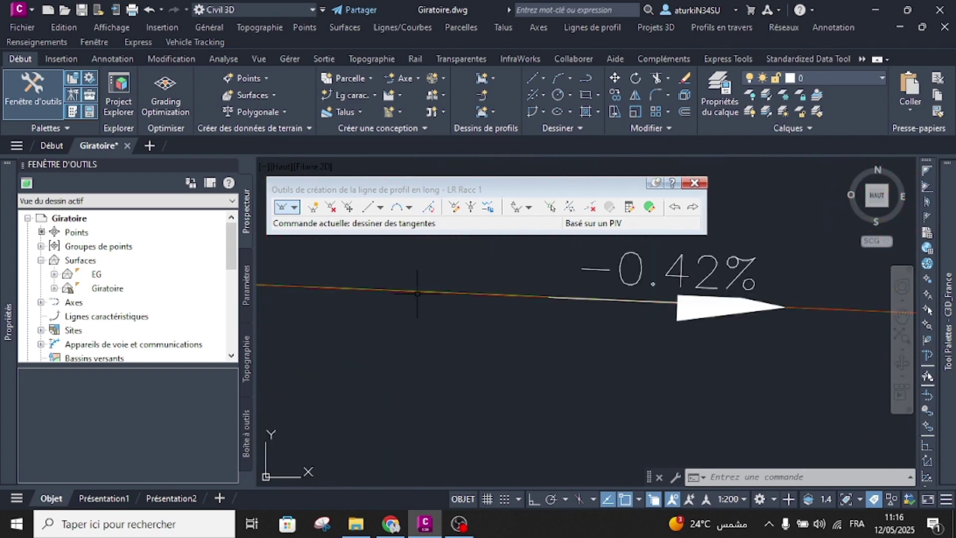
click(417, 294)
scroll(383, 318, down, 5)
scroll(403, 320, up, 7)
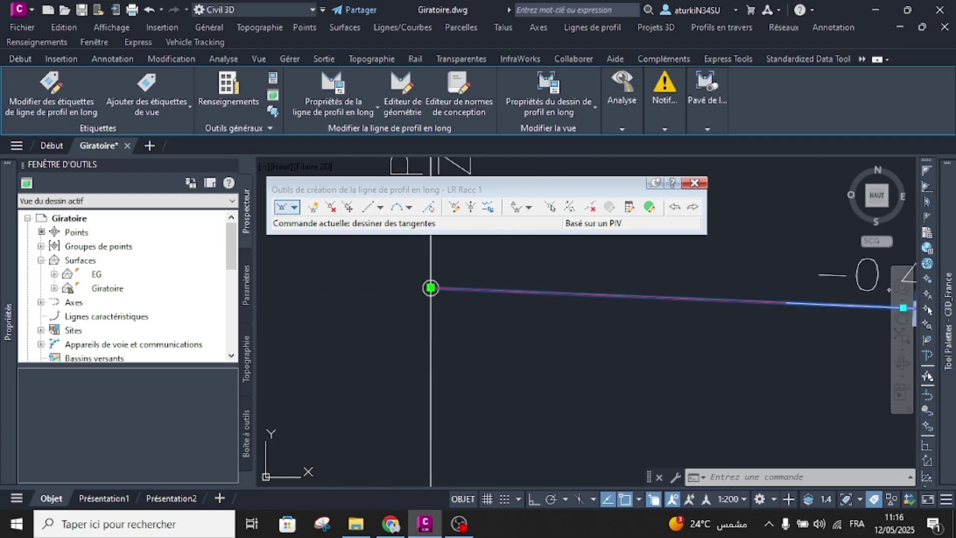
click(430, 287)
middle_drag(433, 369, 433, 269)
mouse_move(433, 319)
middle_down()
mouse_move(435, 421)
mouse_move(448, 320)
middle_up()
scroll(448, 326, up, 1)
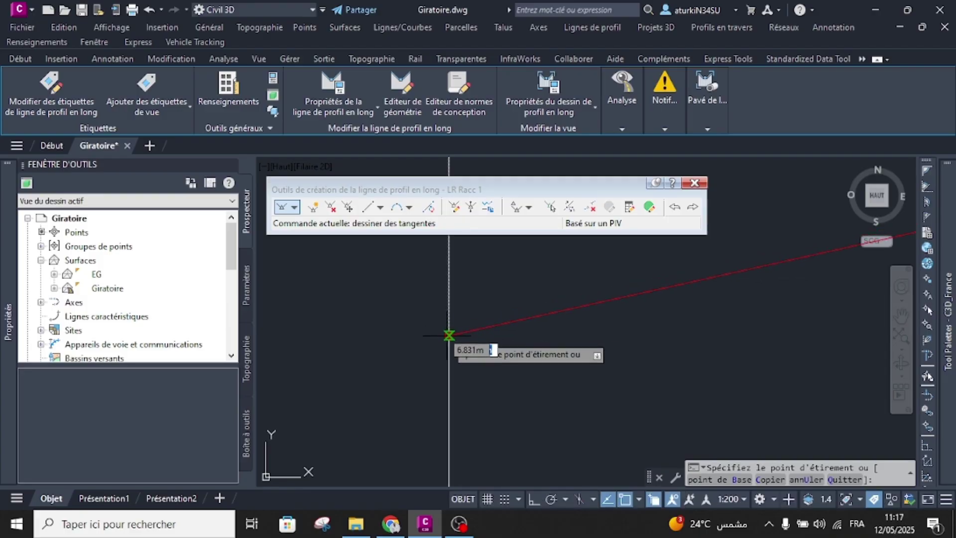
click(448, 338)
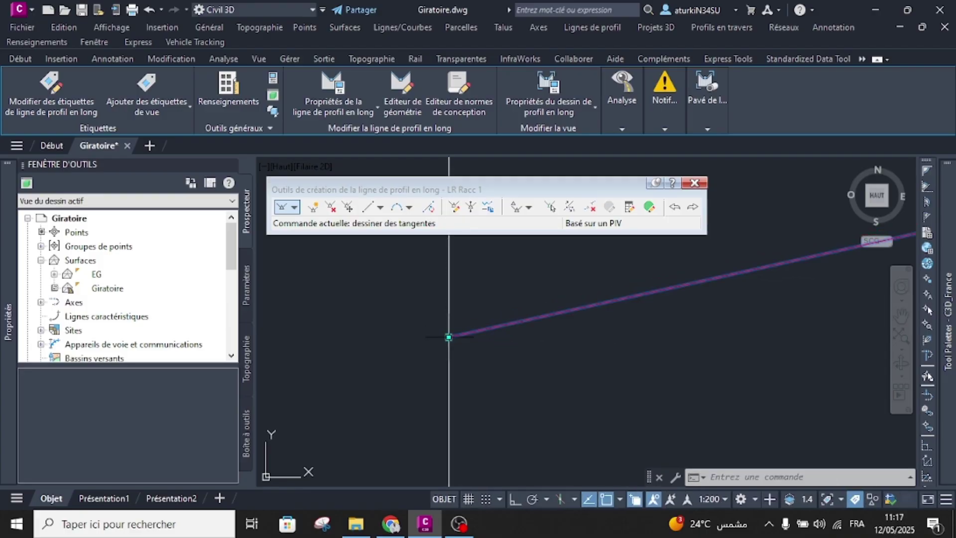
Move the end point of the LR Racc 1 profile vertically to elevation 7.24 m.
scroll(479, 308, down, 3)
scroll(525, 293, up, 3)
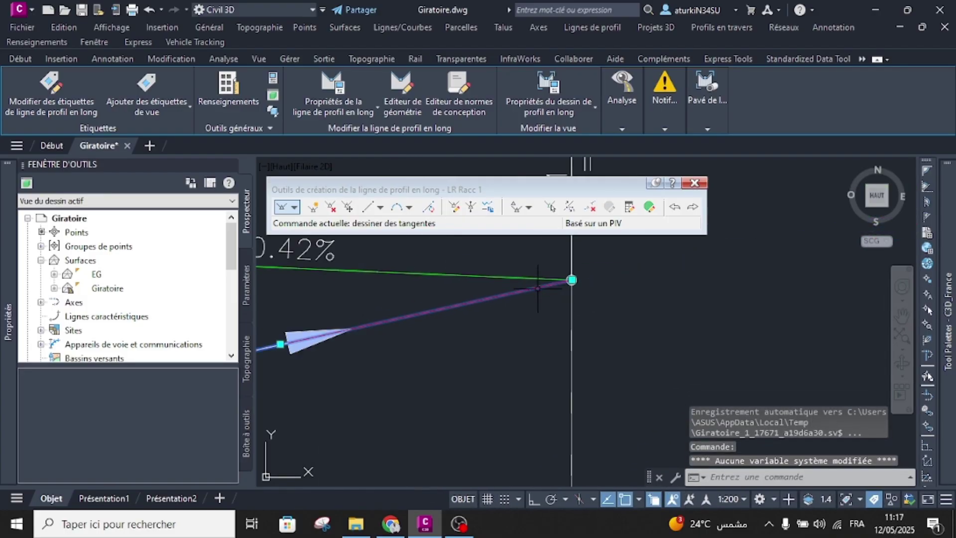
click(585, 278)
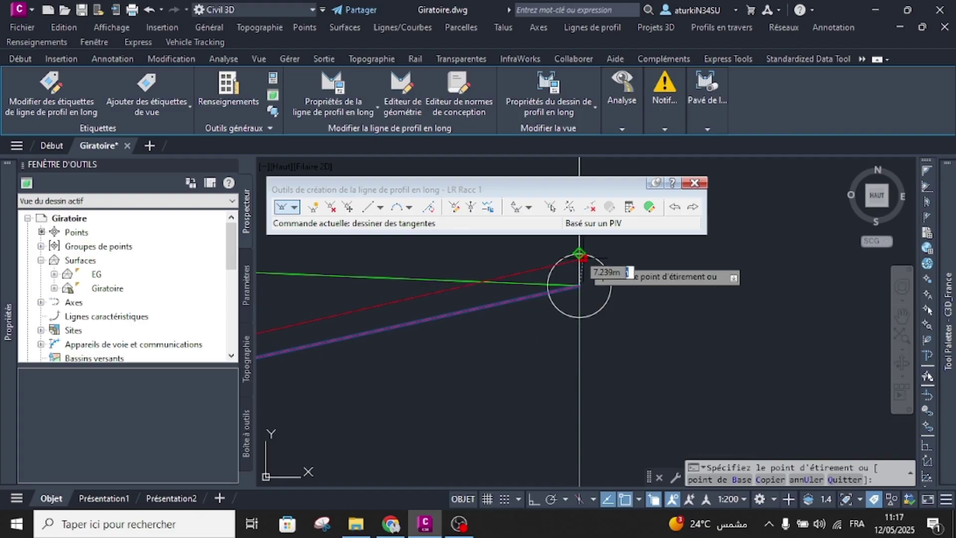
scroll(581, 254, up, 2)
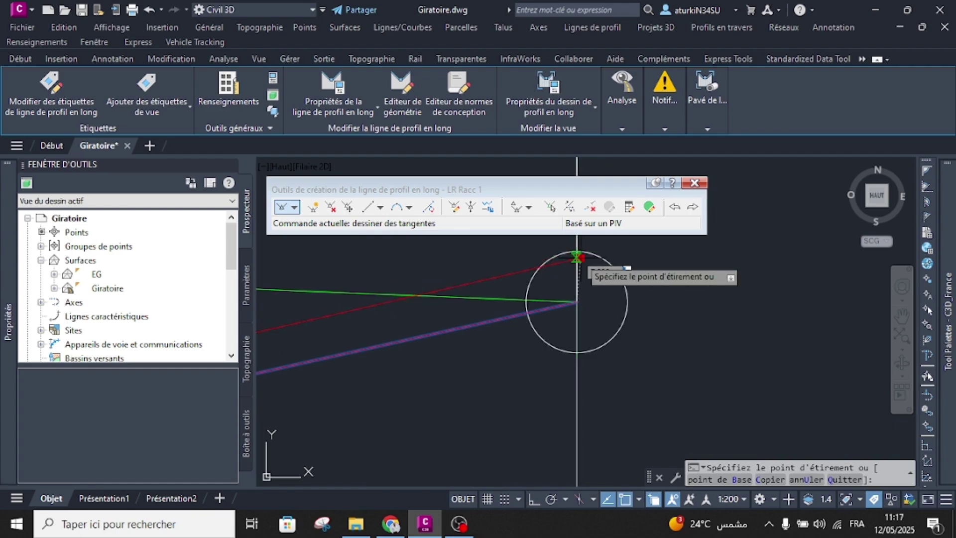
scroll(581, 257, up, 1)
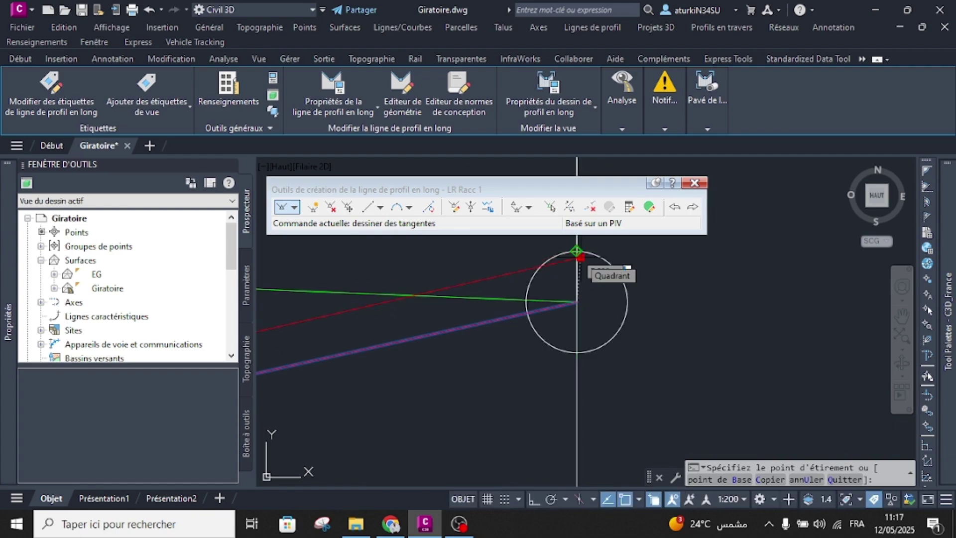
click(576, 251)
scroll(555, 321, down, 3)
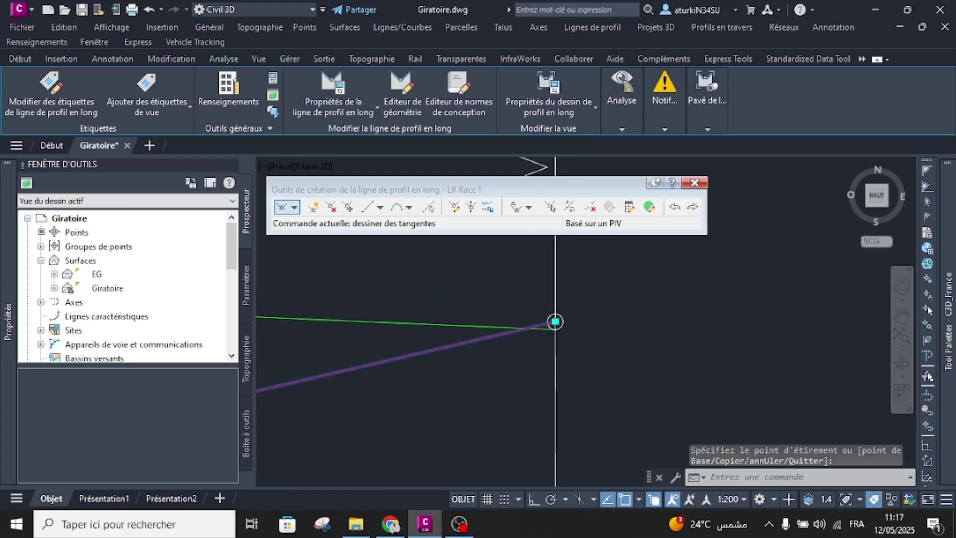
scroll(554, 321, up, 4)
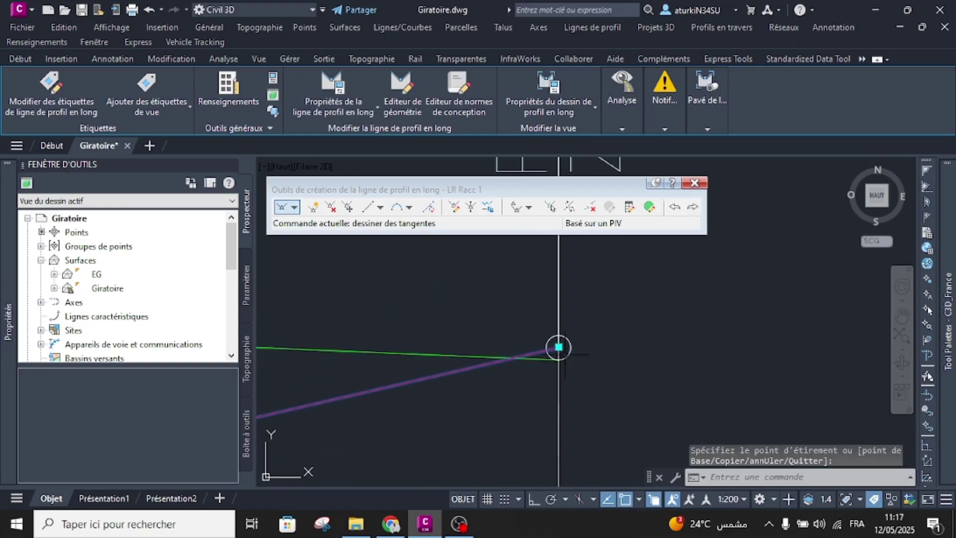
scroll(538, 342, up, 3)
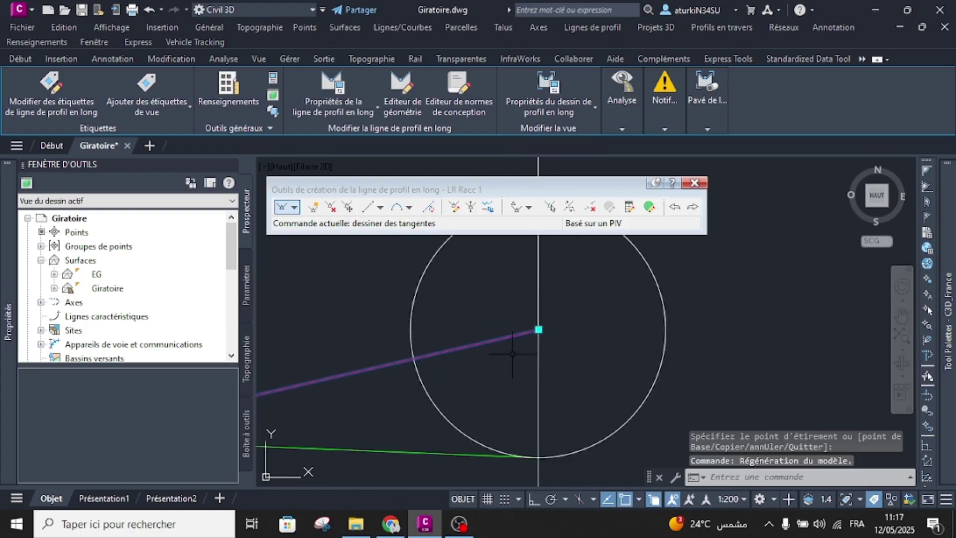
click(575, 296)
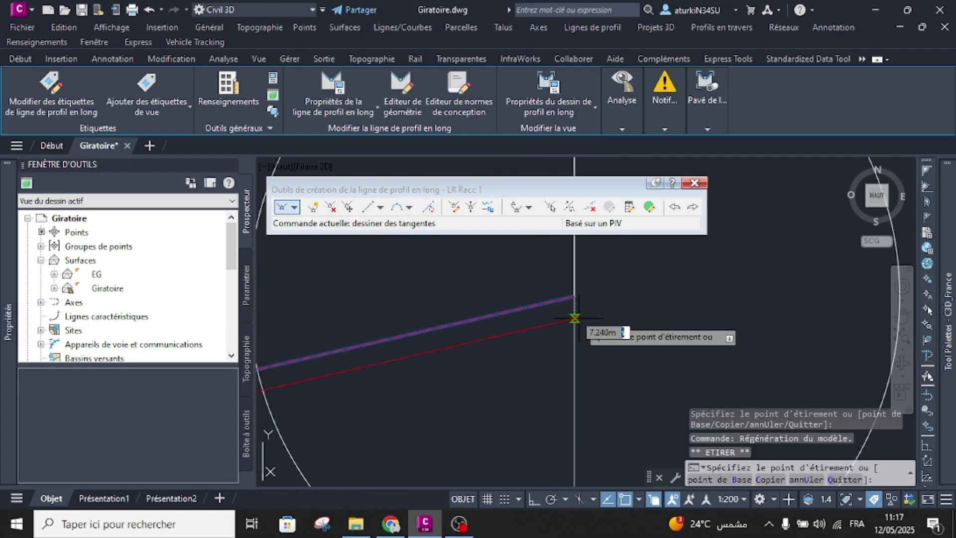
click(575, 318)
scroll(567, 299, down, 5)
scroll(568, 299, up, 2)
scroll(548, 323, down, 6)
key(Escape)
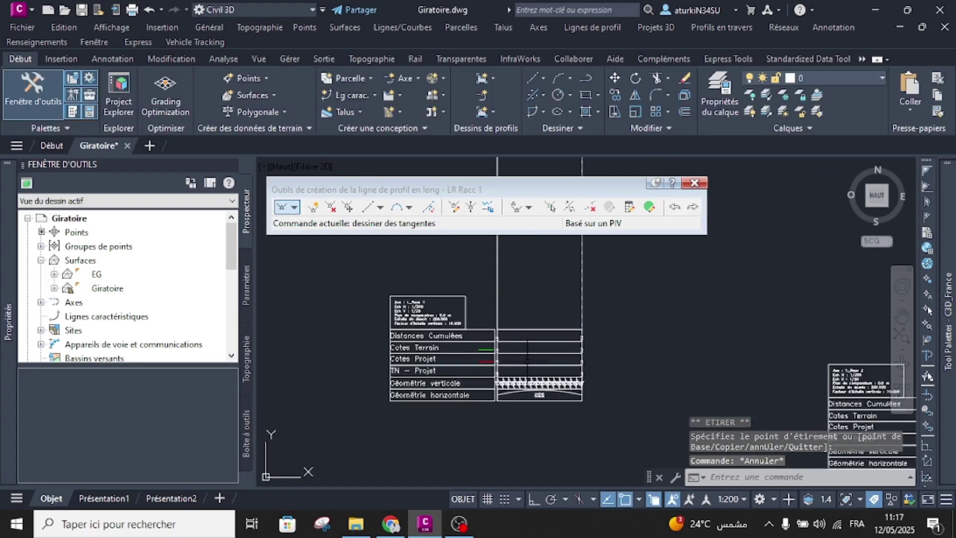
Check the adjusted LR Racc 1 profile and examine the spot elevation labels around the roundabout for 1_Racc 2.
scroll(427, 375, down, 3)
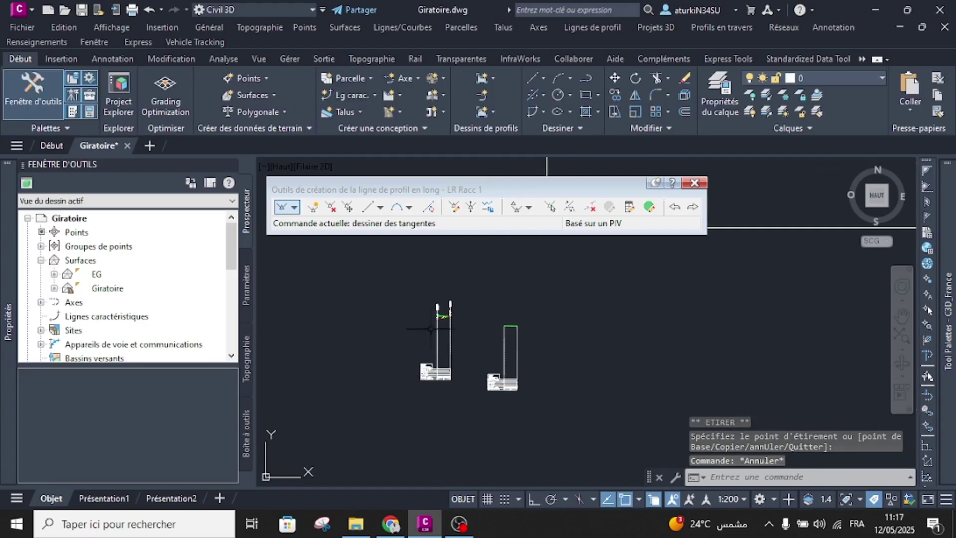
scroll(438, 311, up, 10)
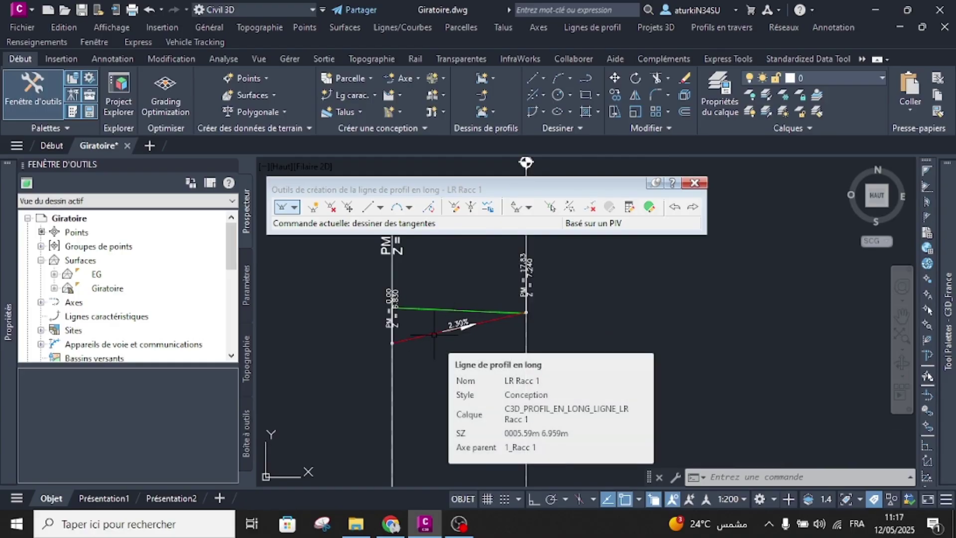
scroll(434, 334, down, 3)
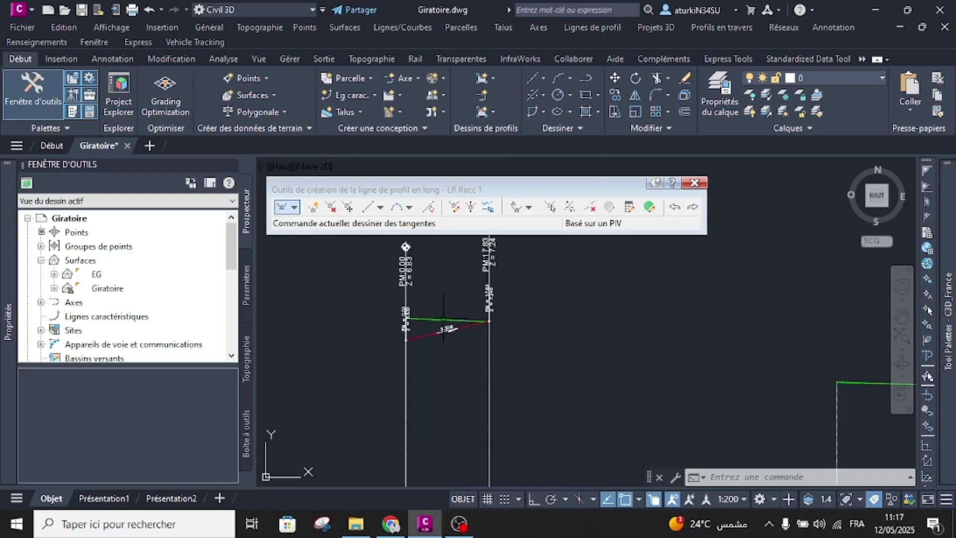
scroll(445, 319, down, 5)
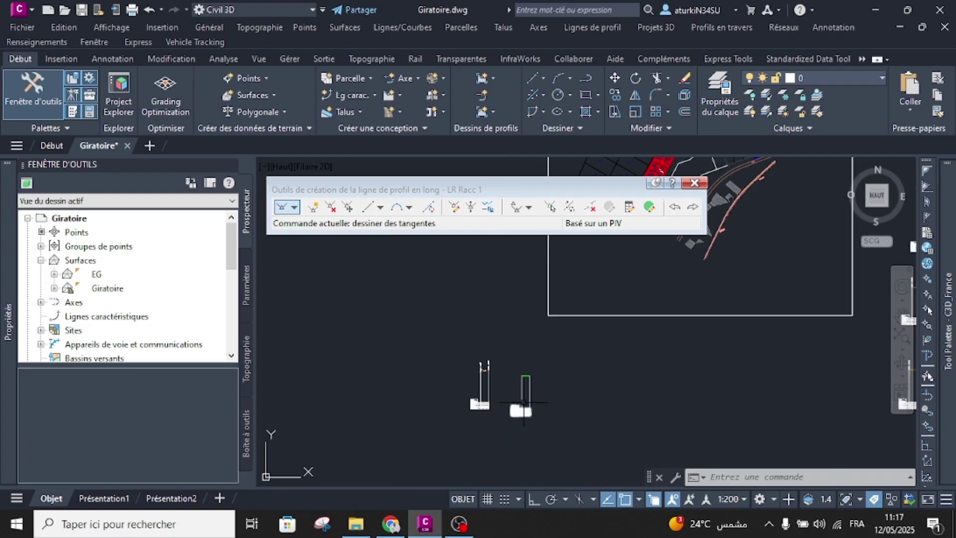
scroll(548, 376, down, 2)
scroll(577, 332, up, 8)
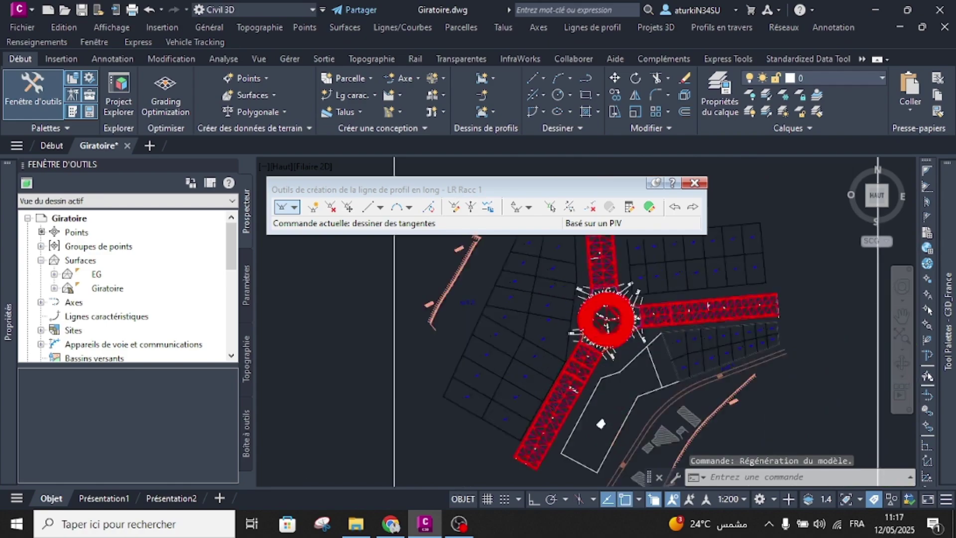
scroll(591, 328, up, 2)
middle_drag(608, 432, 594, 355)
scroll(579, 379, up, 4)
scroll(588, 378, down, 6)
scroll(584, 320, up, 6)
scroll(583, 320, down, 8)
scroll(501, 391, up, 2)
scroll(501, 390, up, 7)
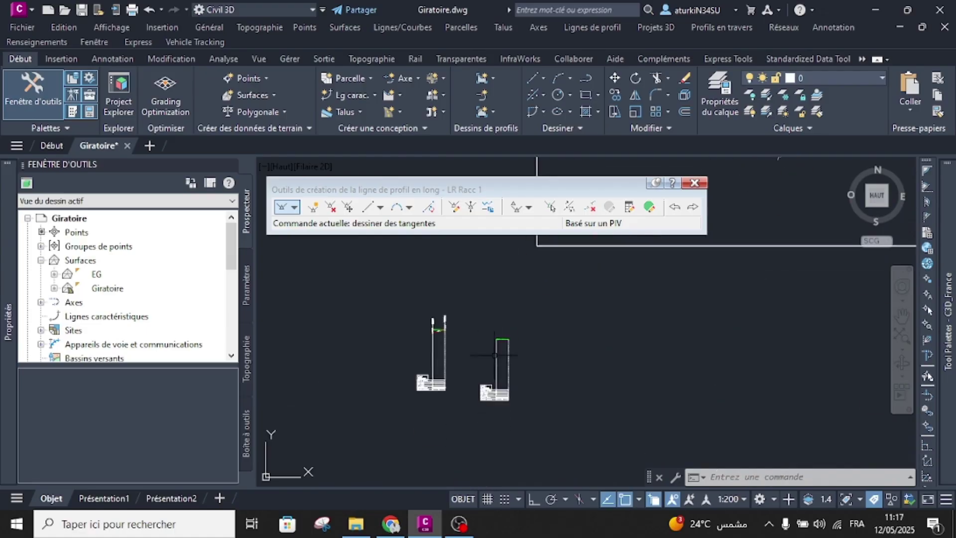
scroll(460, 315, down, 3)
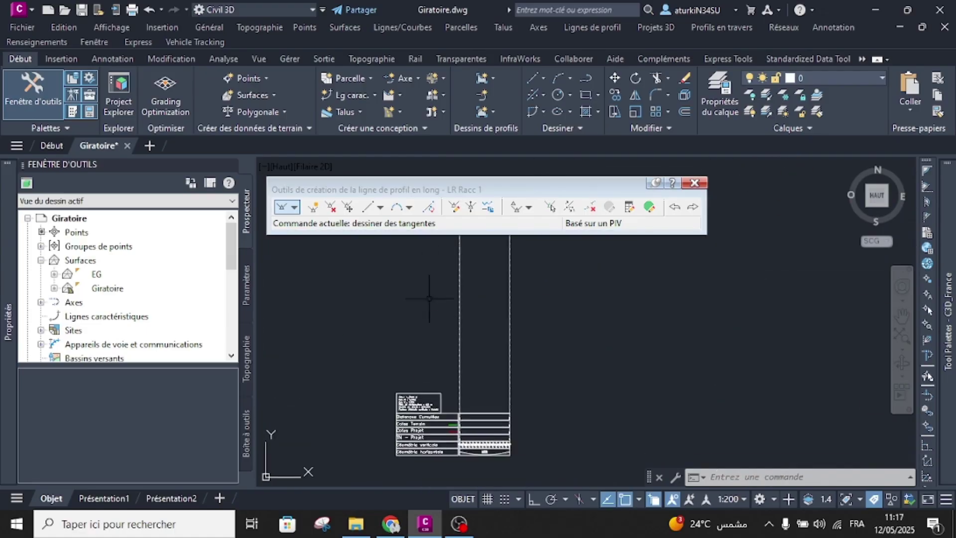
Create a design profile named LR Racc 2 in the 1_Racc 2 profile view, with style Conception and label set Projet Complet.
key(Escape)
click(421, 393)
click(836, 102)
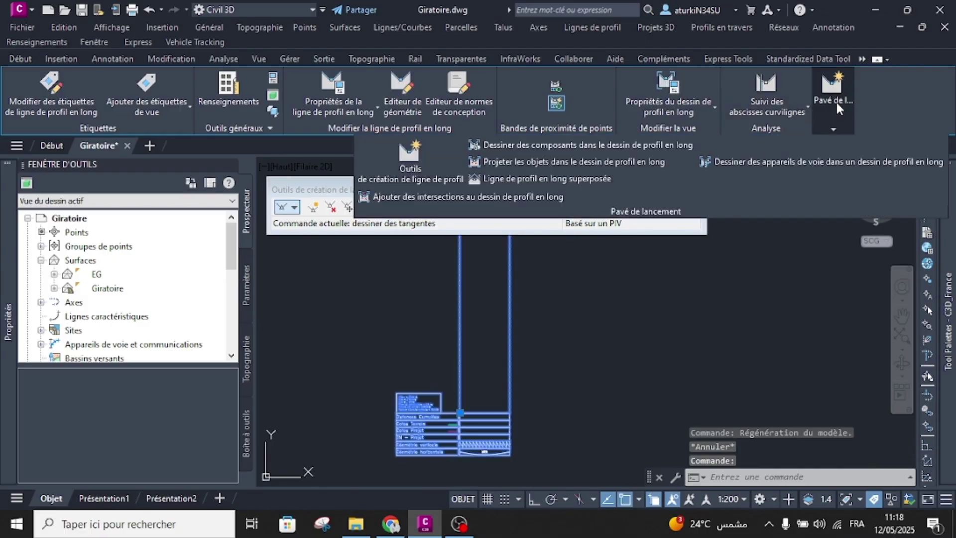
click(419, 174)
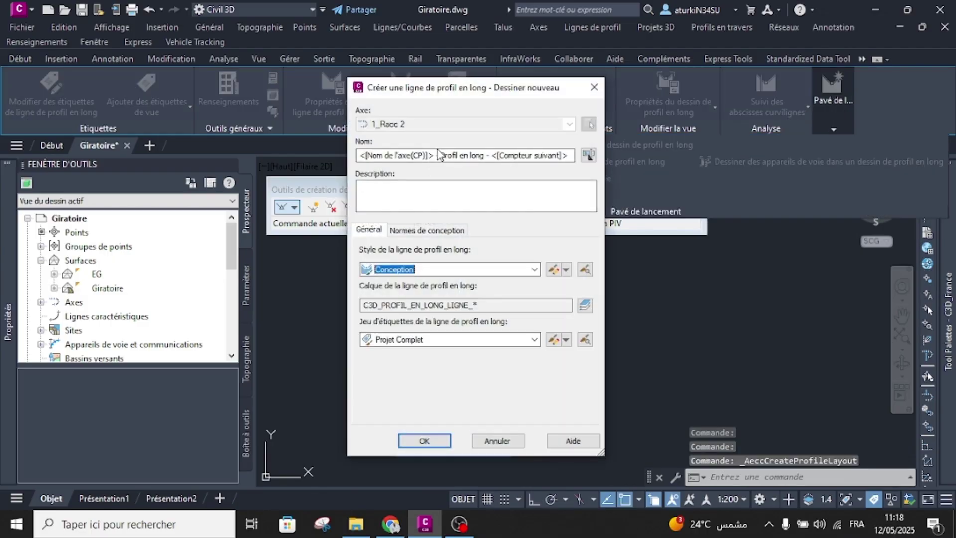
triple_click(437, 155)
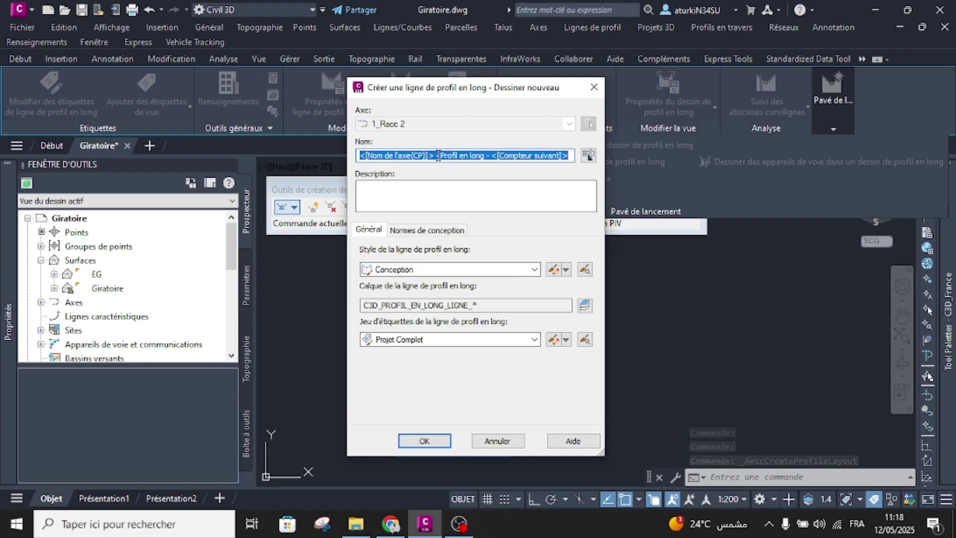
text(LR Racc 2)
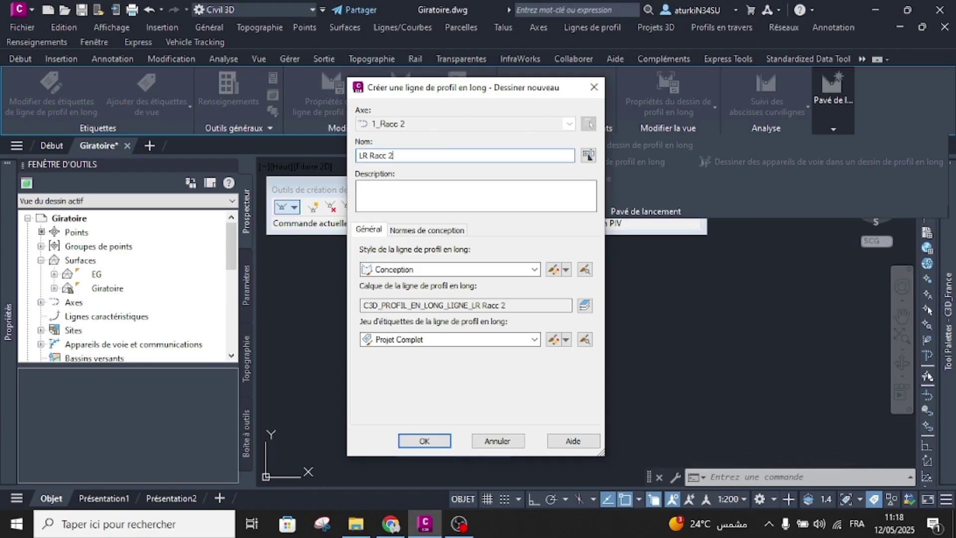
click(423, 441)
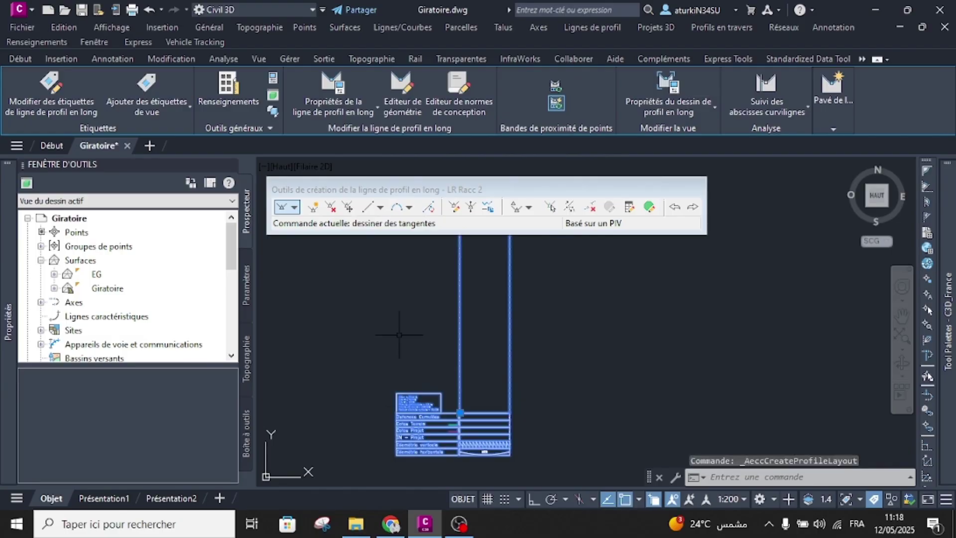
Draw the LR Racc 2 profile as a single tangent between the two ends of the EG ground line.
scroll(434, 324, down, 2)
middle_drag(431, 292, 442, 303)
scroll(440, 296, up, 1)
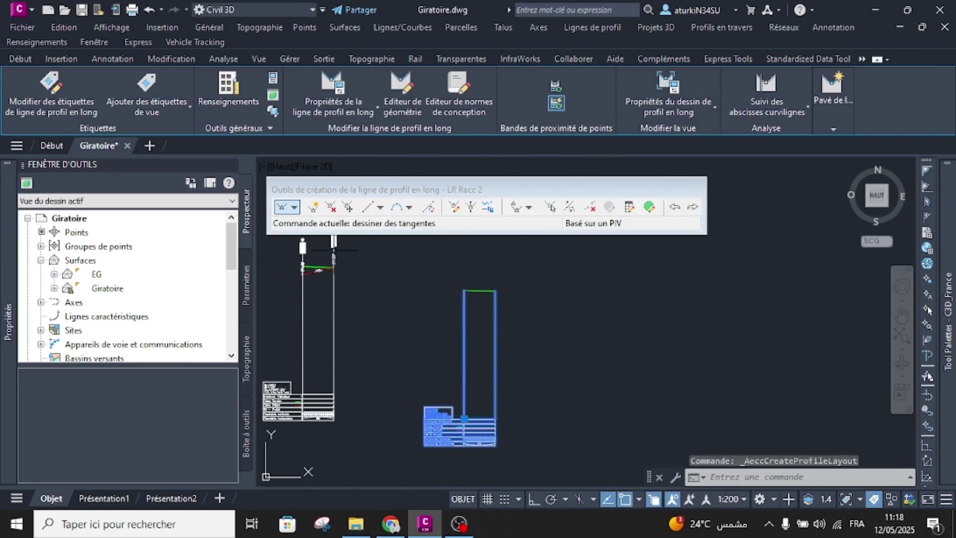
click(285, 209)
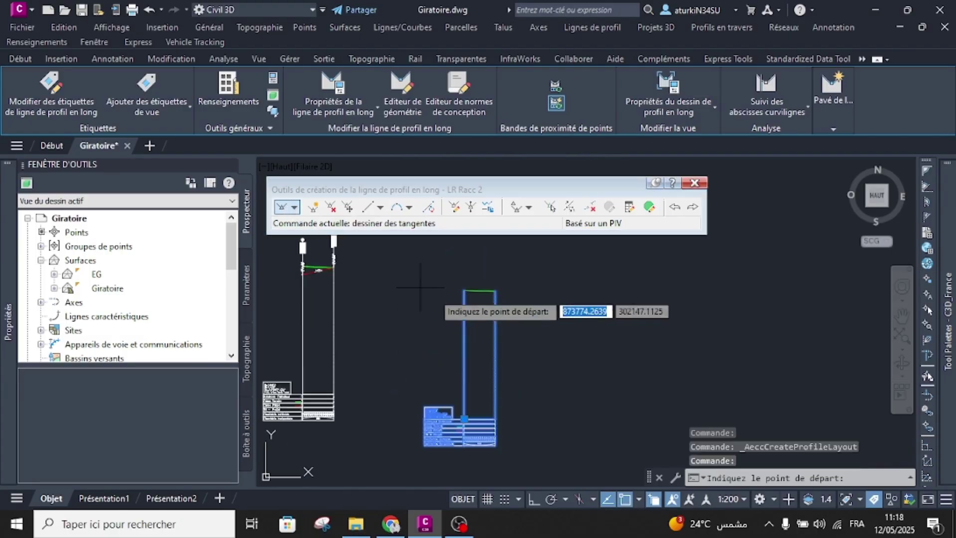
scroll(455, 284, up, 3)
scroll(448, 294, down, 2)
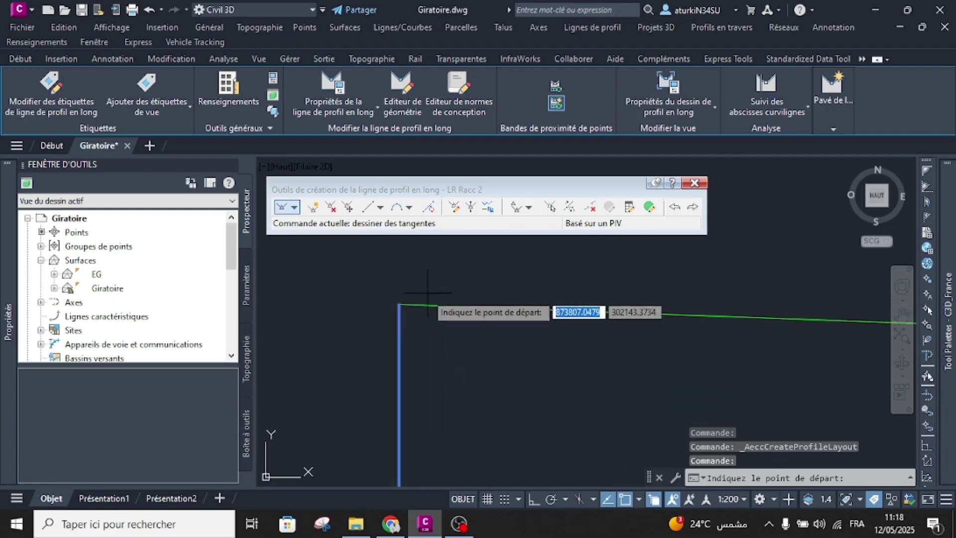
click(389, 297)
scroll(722, 301, up, 2)
click(653, 284)
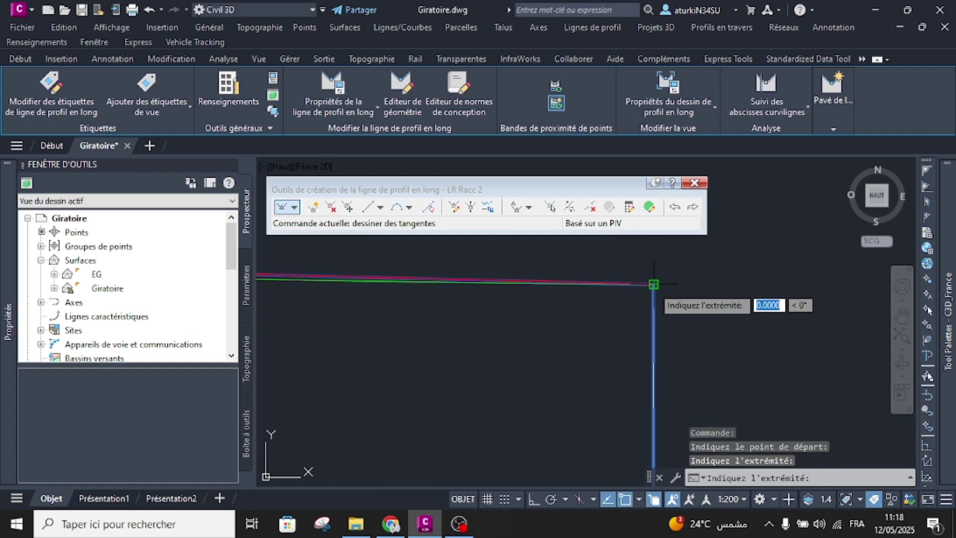
key(Escape)
Select the LR Racc 2 profile and lower its start point vertically to about 6.83 m.
scroll(568, 285, up, 4)
click(587, 256)
scroll(610, 294, down, 6)
scroll(563, 298, up, 2)
scroll(542, 280, up, 3)
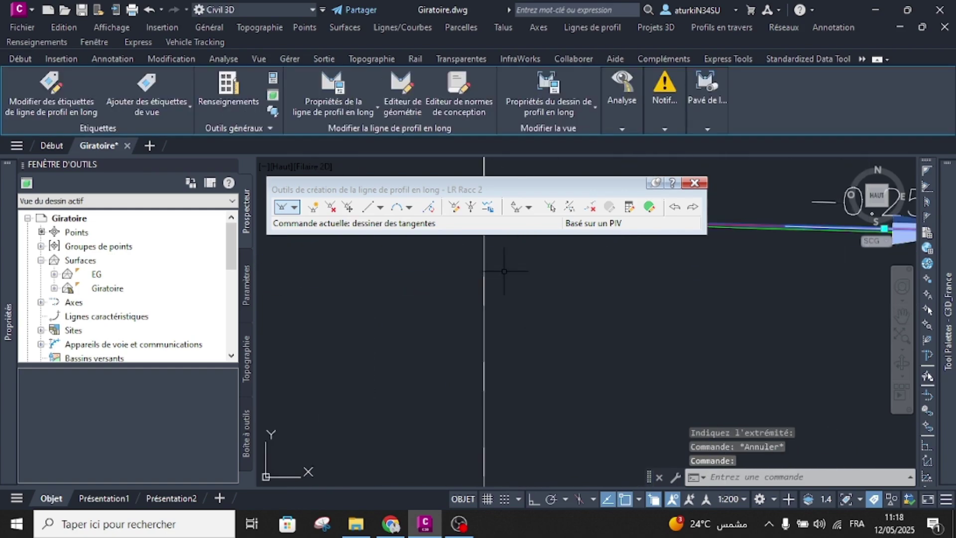
middle_drag(505, 271, 523, 348)
click(503, 297)
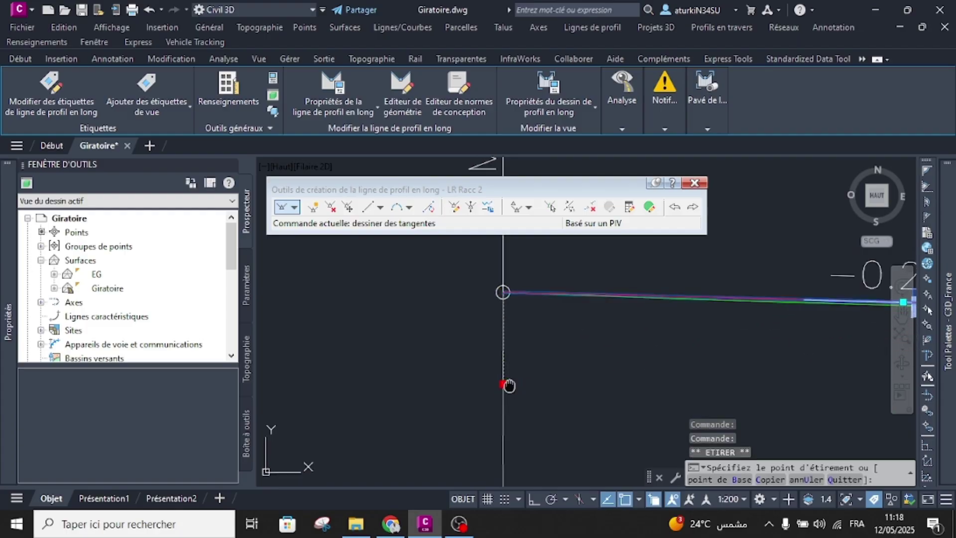
middle_drag(505, 388, 497, 320)
mouse_move(497, 395)
middle_down()
mouse_move(499, 416)
mouse_move(485, 301)
middle_up()
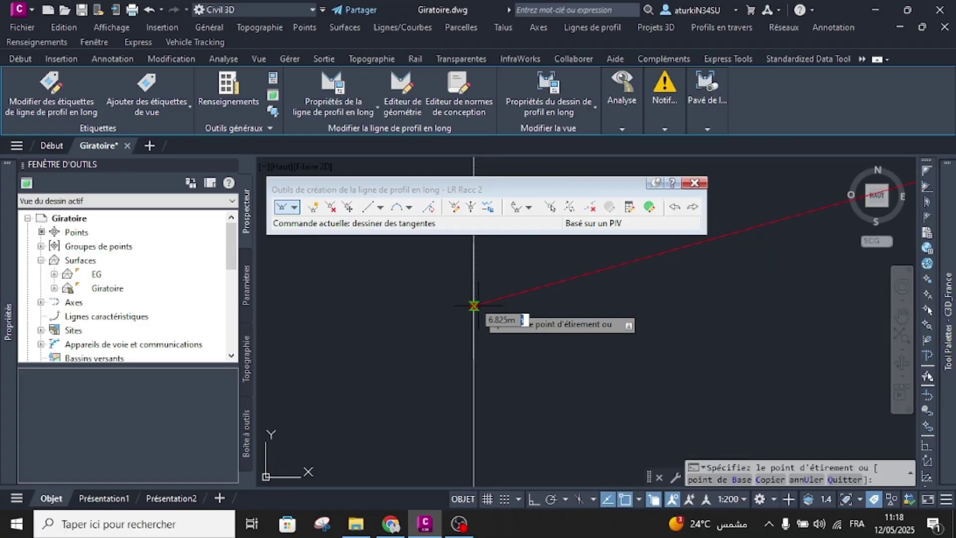
click(471, 297)
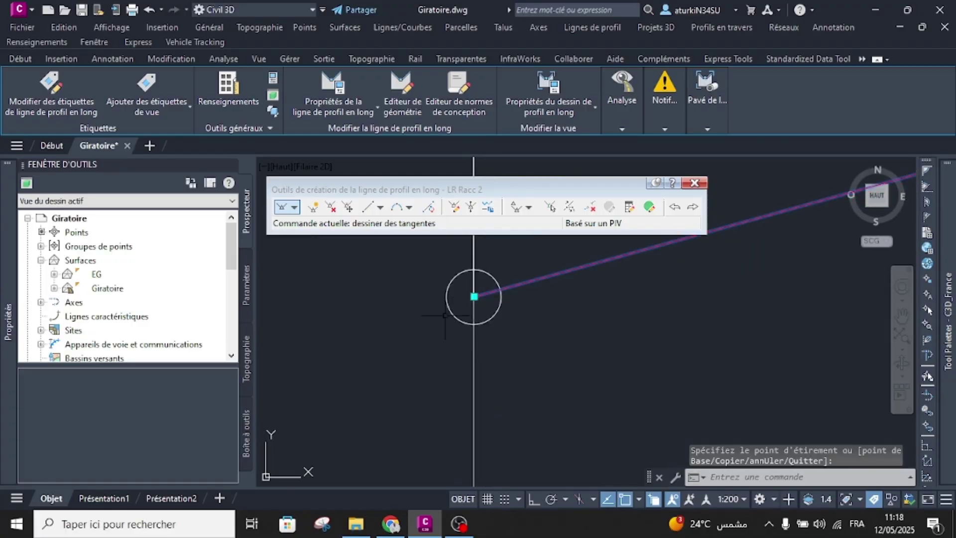
Lower the roundabout-side end point of the LR Racc 2 profile vertically to match the surface elevation label there.
scroll(503, 278, up, 5)
scroll(605, 304, up, 3)
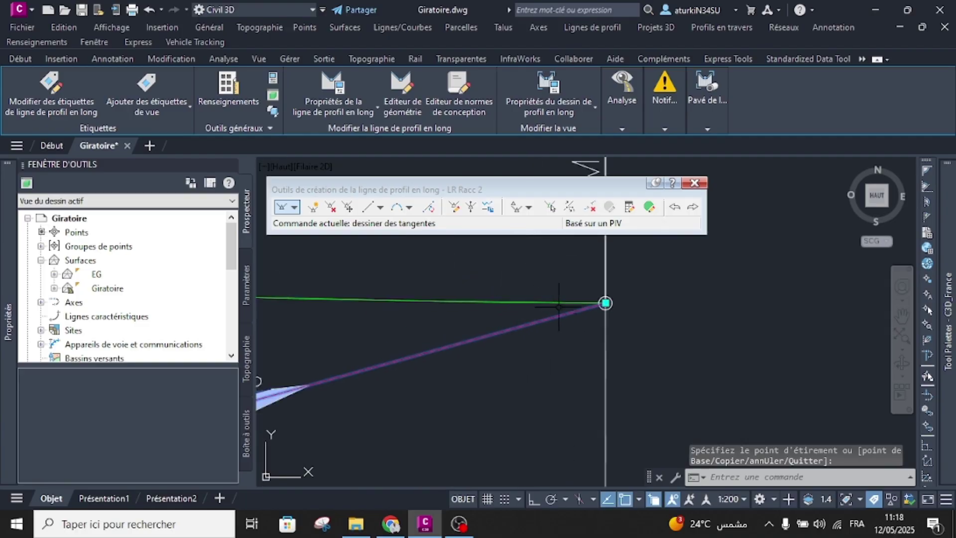
click(607, 307)
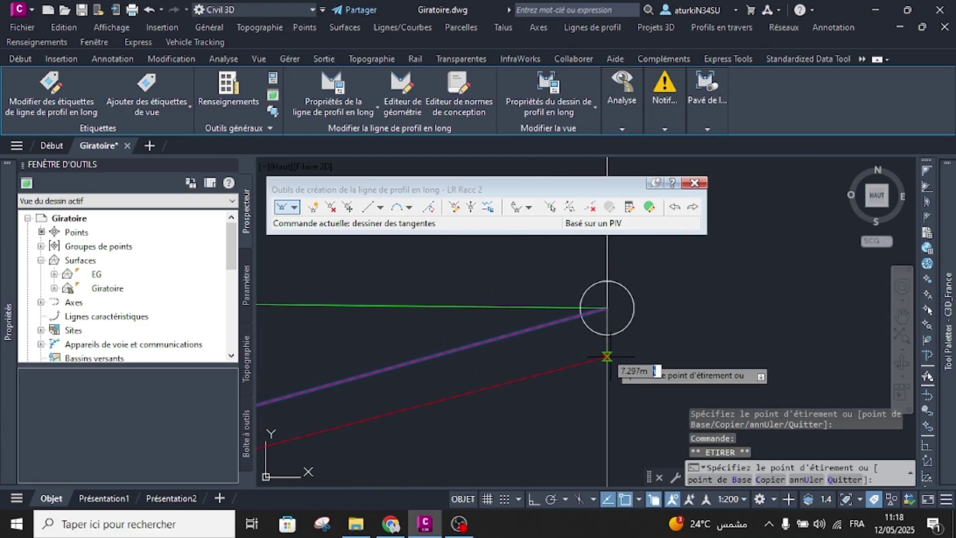
middle_drag(608, 379, 610, 374)
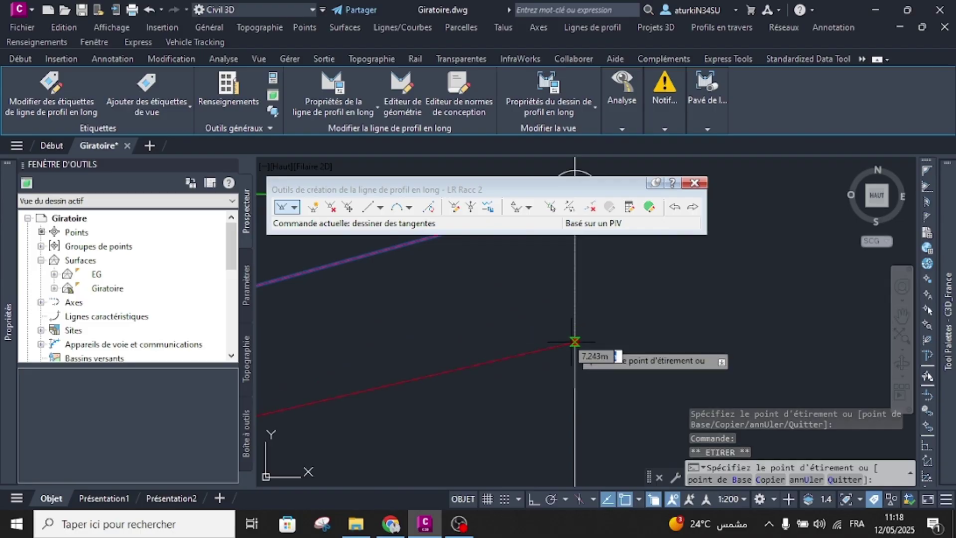
mouse_move(571, 409)
middle_down()
mouse_move(568, 391)
mouse_move(553, 409)
middle_up()
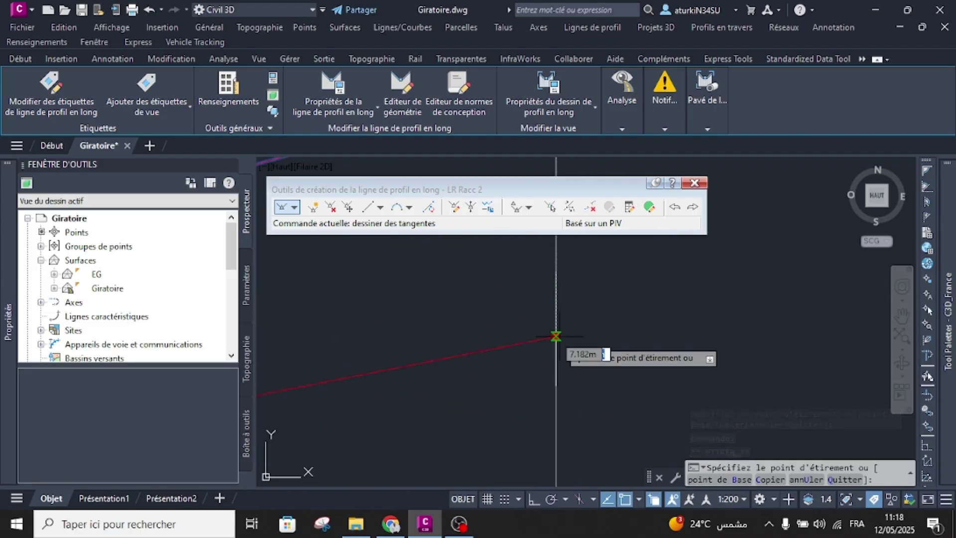
click(556, 411)
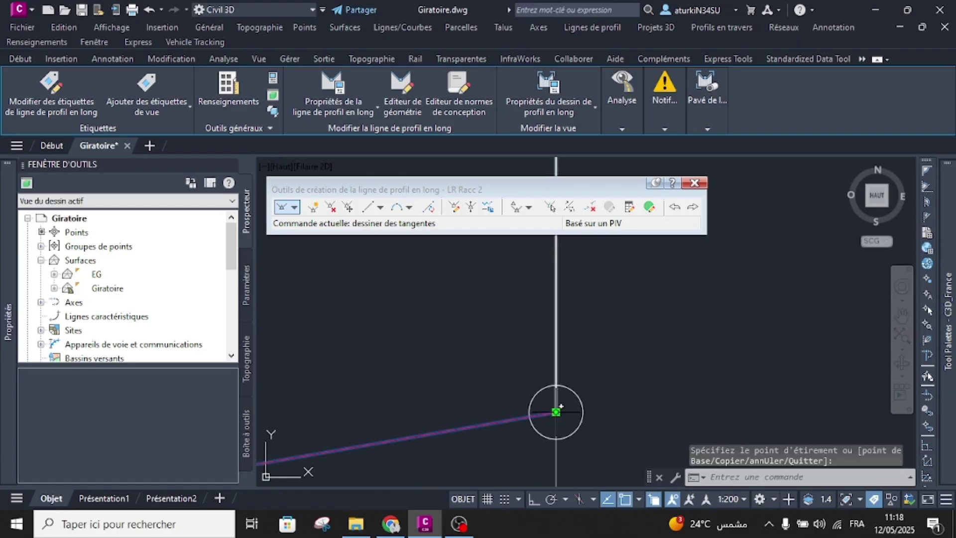
scroll(550, 292, down, 5)
key(Escape)
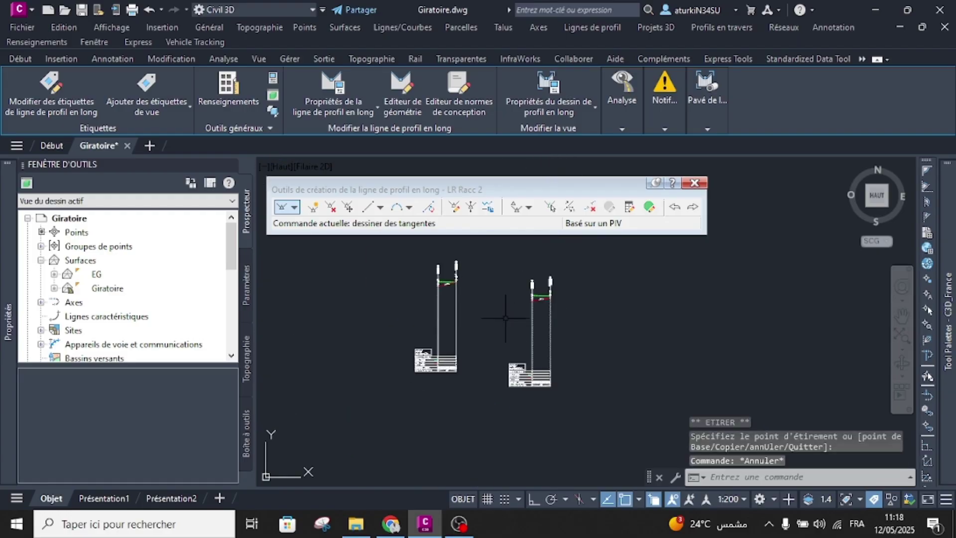
Close the profile layout tools and save the drawing.
scroll(501, 343, down, 5)
middle_drag(544, 260, 540, 320)
scroll(540, 320, up, 5)
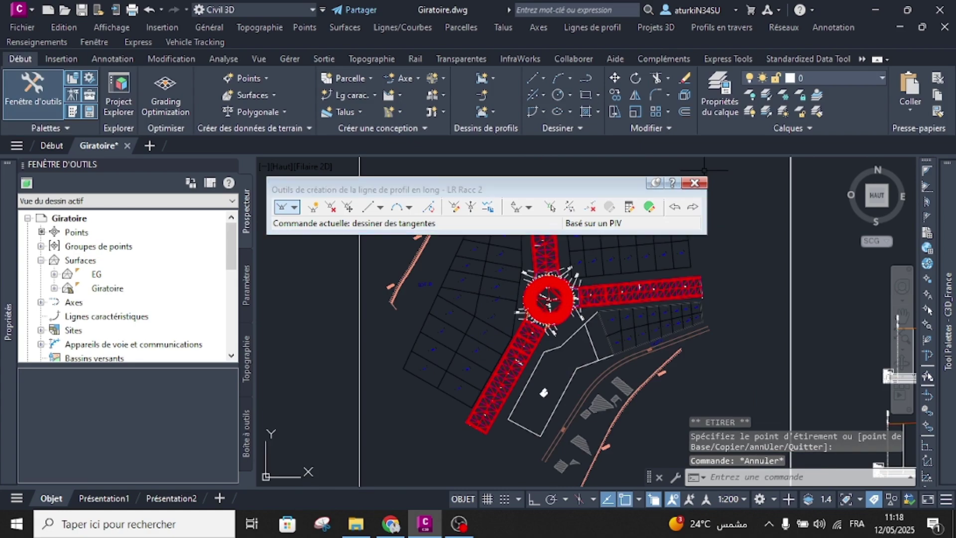
click(694, 183)
scroll(527, 298, up, 6)
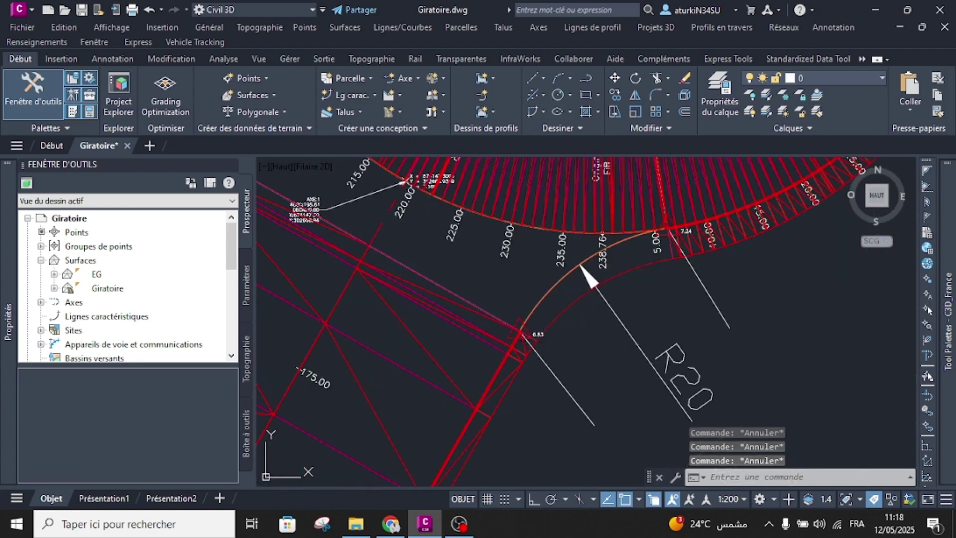
key(ctrl+s)
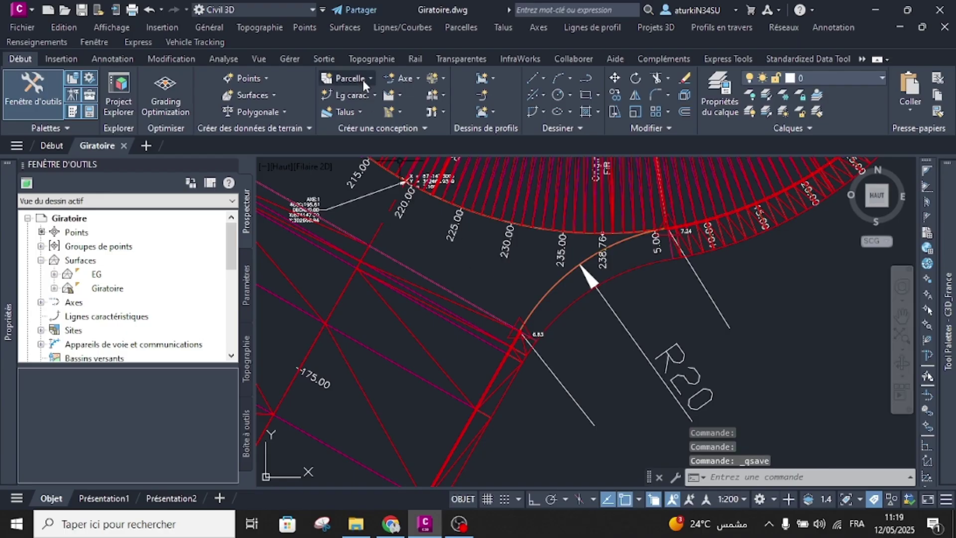
key(Escape)
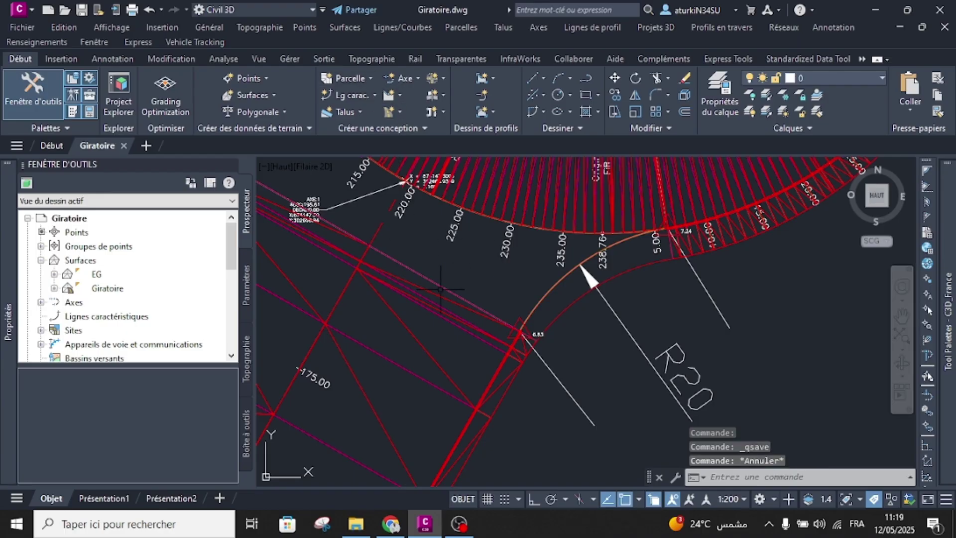
Add a baseline to the roundabout corridor using axis 1_Racc 1, profile LR Racc 1 and assembly PT Racc Droite.
click(444, 279)
click(499, 356)
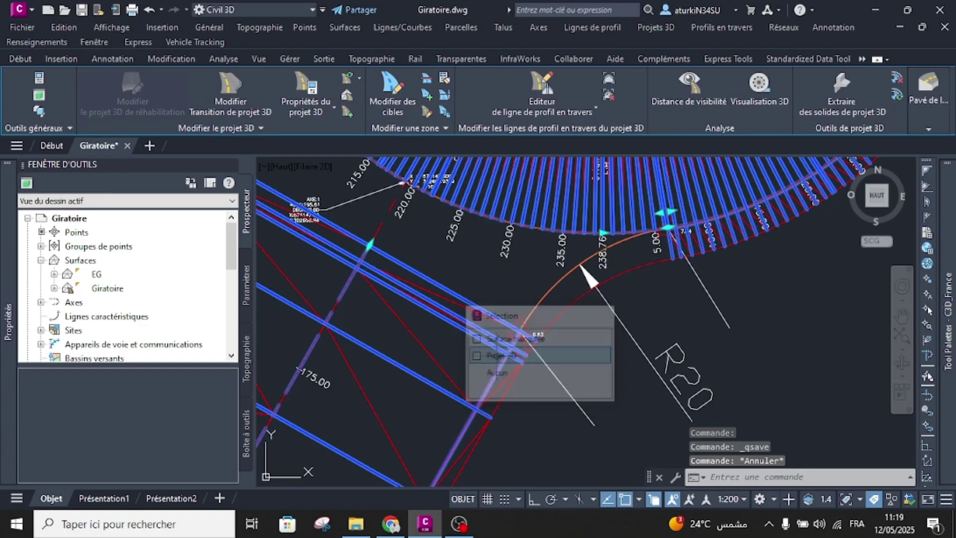
scroll(435, 266, down, 3)
middle_drag(434, 269, 451, 318)
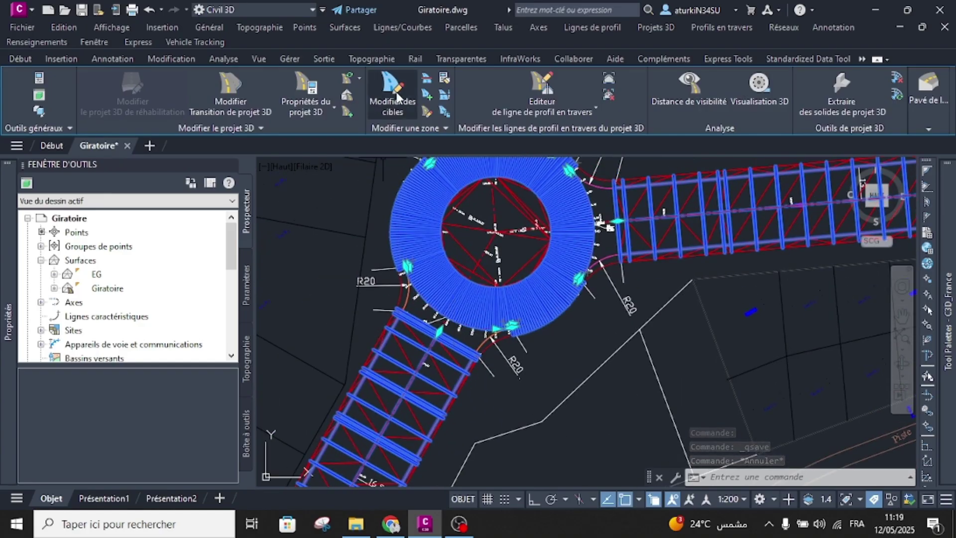
click(347, 113)
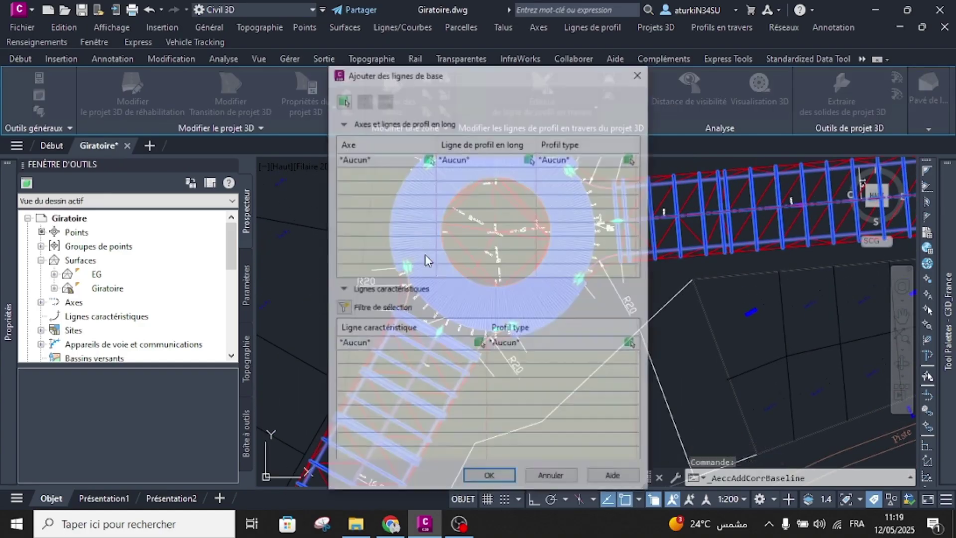
click(402, 157)
click(402, 157)
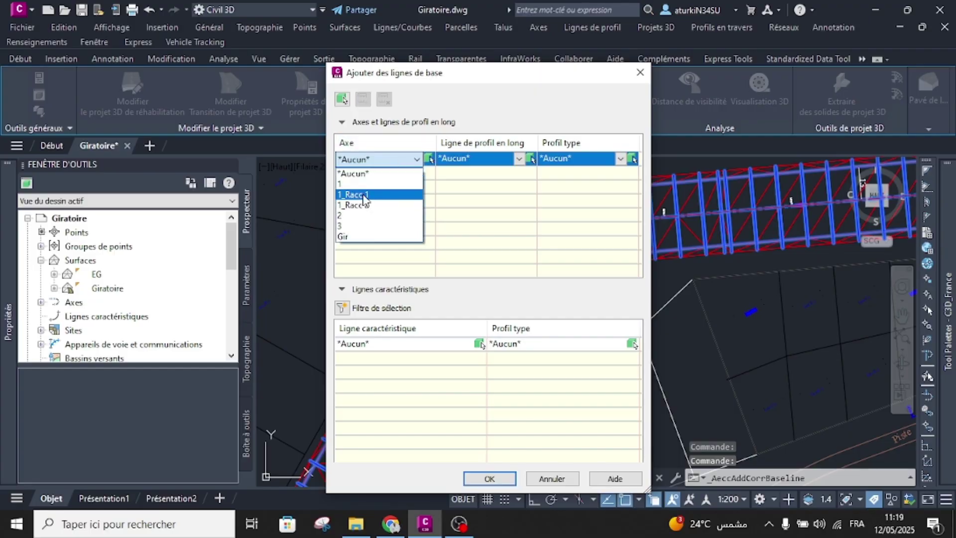
click(363, 194)
click(453, 160)
click(454, 163)
click(553, 159)
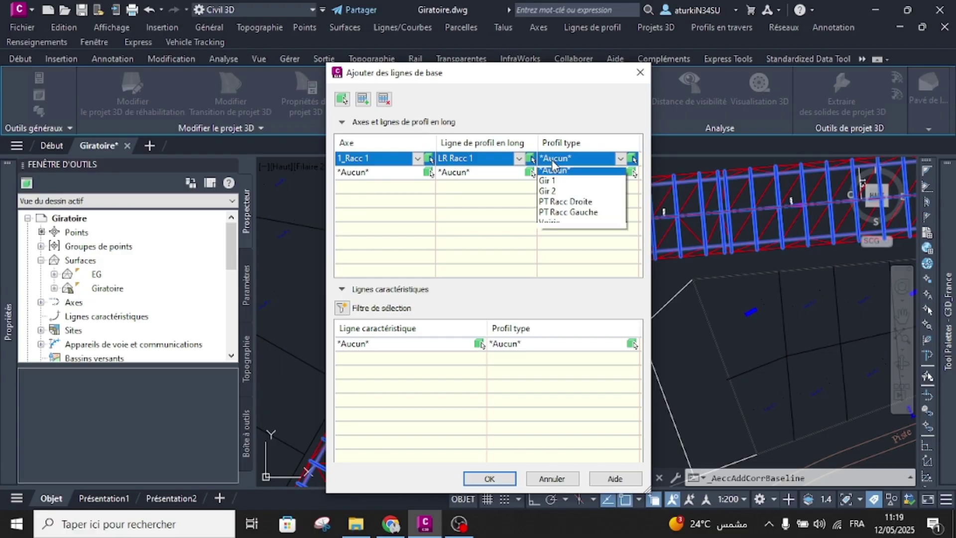
click(558, 206)
click(490, 478)
Set the new PT Racc Droite region's assembly frequency to 1 m along tangents, curves, spirals and vertical curves.
scroll(470, 329, up, 5)
scroll(500, 330, up, 2)
scroll(564, 283, down, 2)
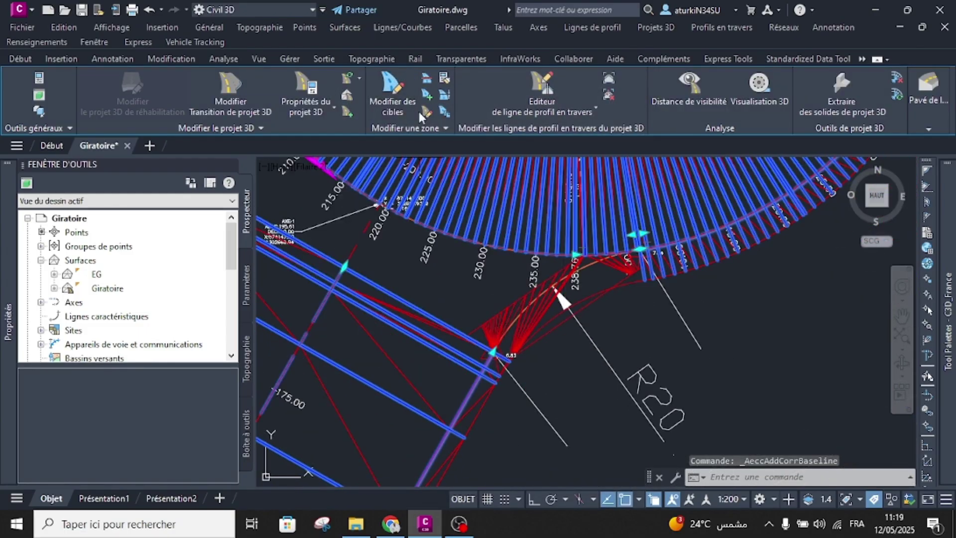
click(426, 111)
click(557, 293)
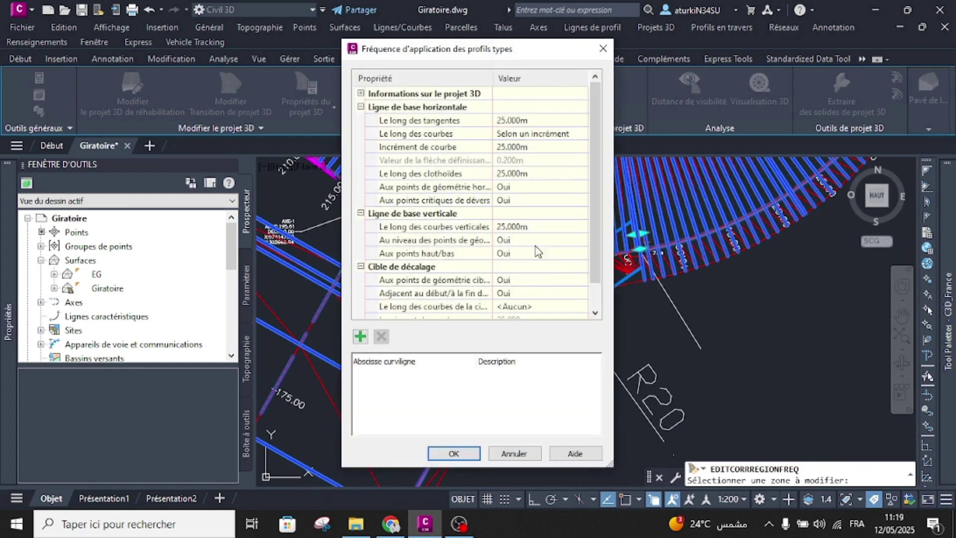
click(504, 121)
text(1)
key(Return)
click(506, 149)
text(1)
key(Return)
click(511, 175)
text(1)
key(Return)
click(517, 229)
text(1)
key(Return)
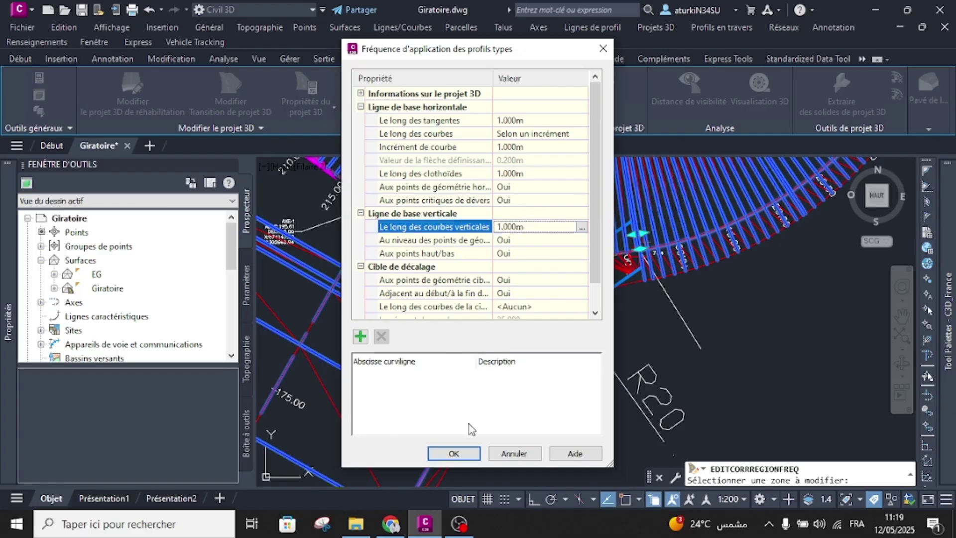
click(454, 453)
key(Escape)
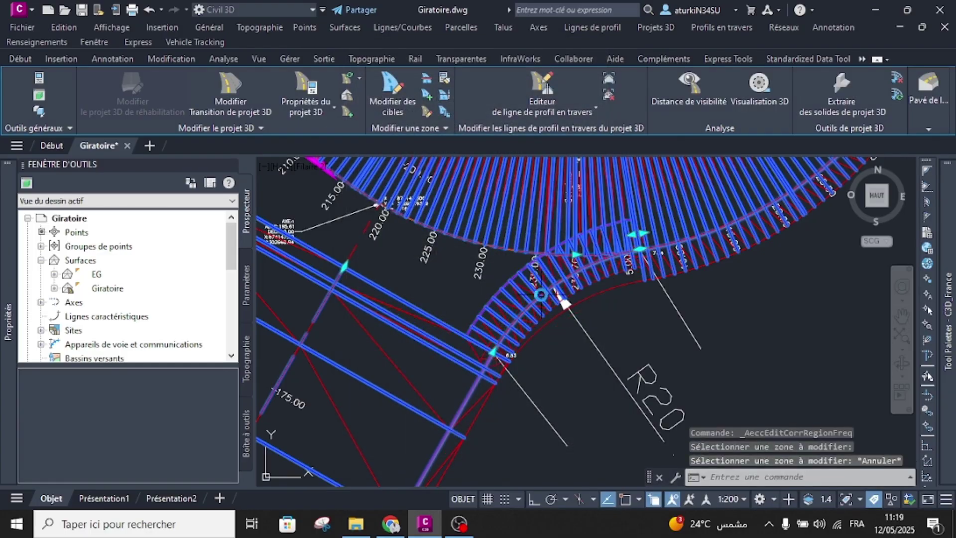
Open the target mapping for the PT Racc Droite region along axis 1_Racc 1.
middle_drag(537, 272, 546, 301)
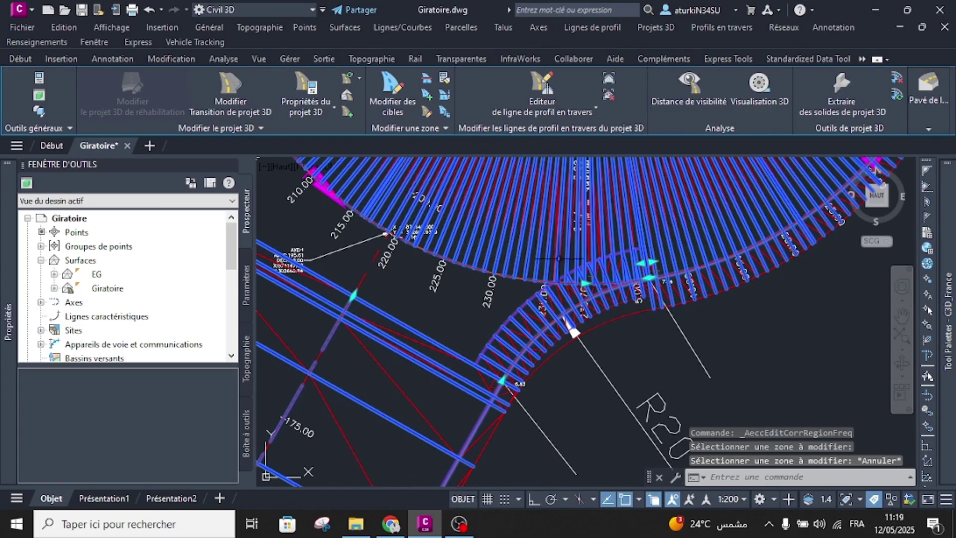
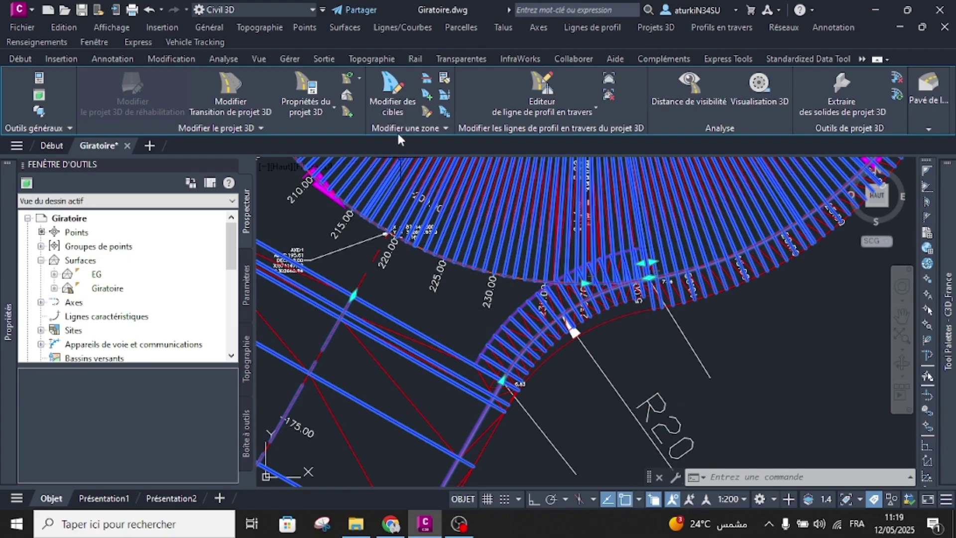
click(394, 103)
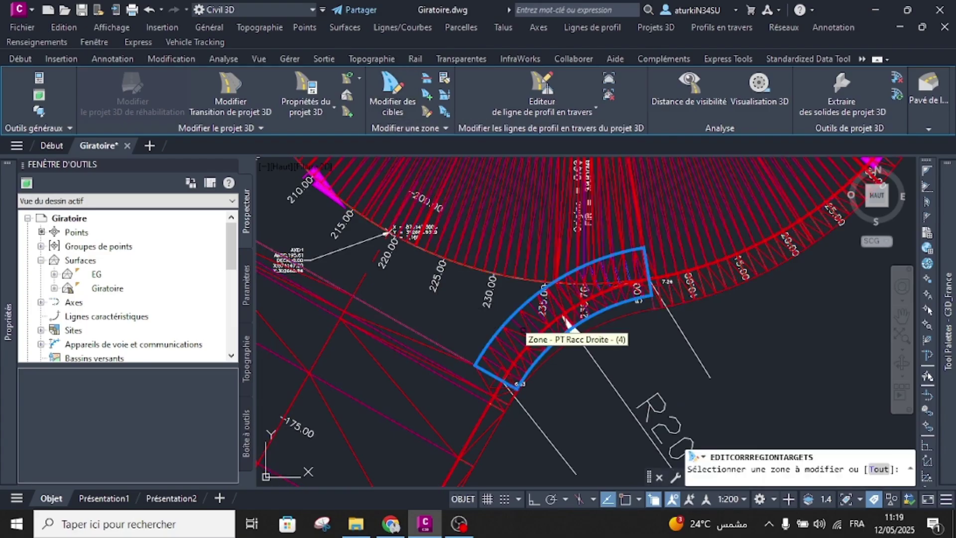
click(565, 318)
right_click(537, 327)
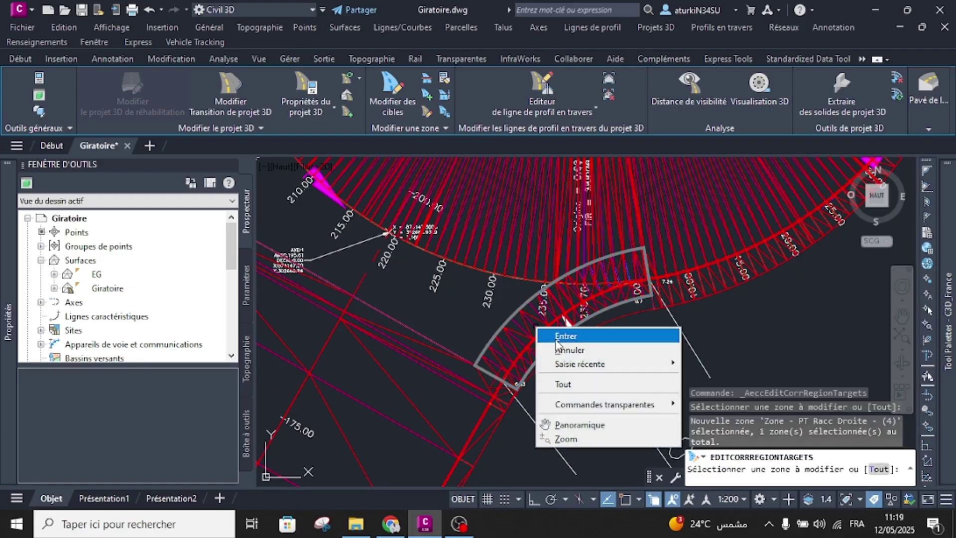
click(559, 336)
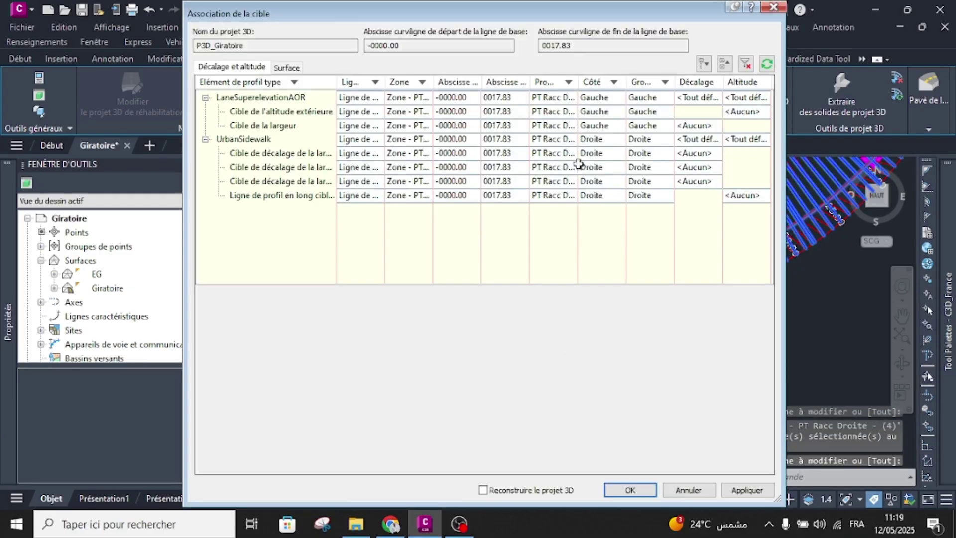
Set the LaneSuperelevationAOR offset targets to axis 1 and the roundabout axis, picked in the drawing.
click(234, 98)
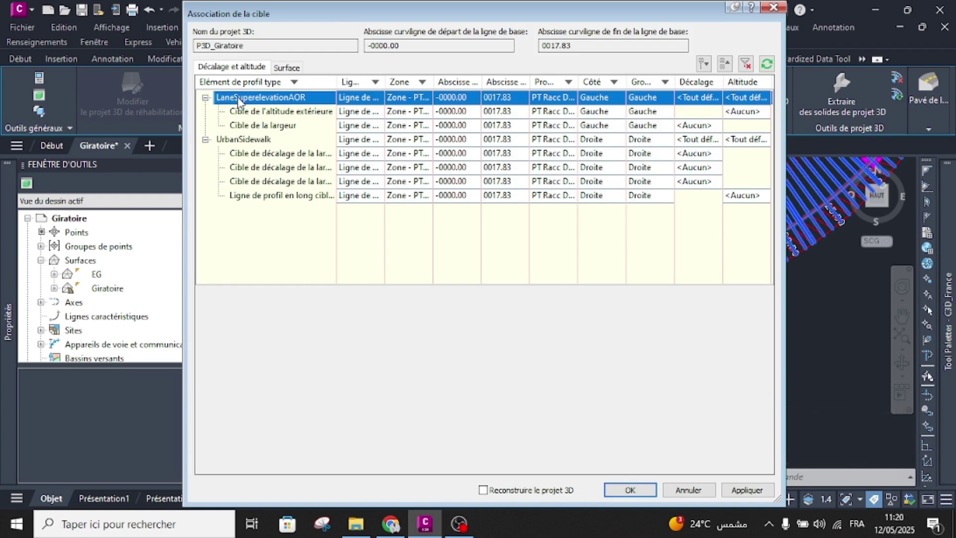
mouse_move(238, 101)
click(699, 98)
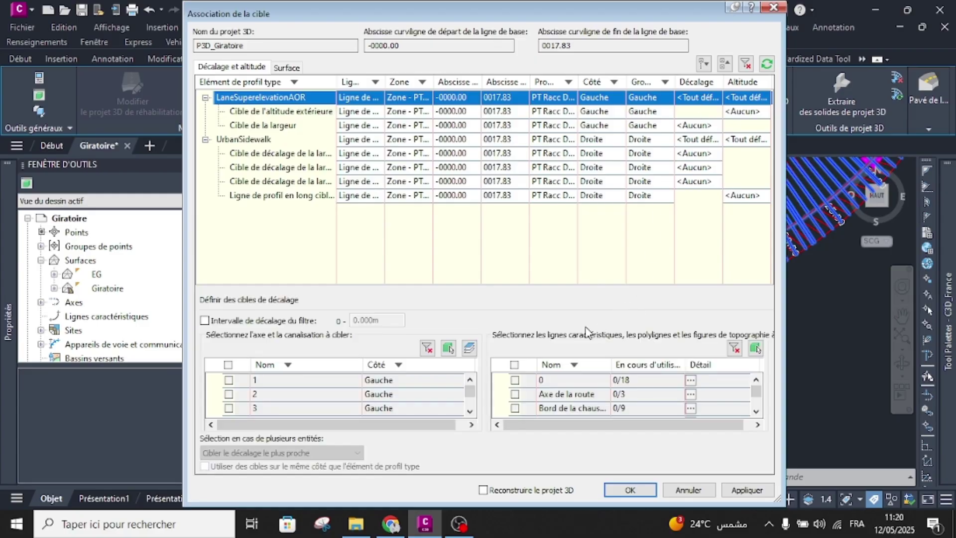
click(448, 350)
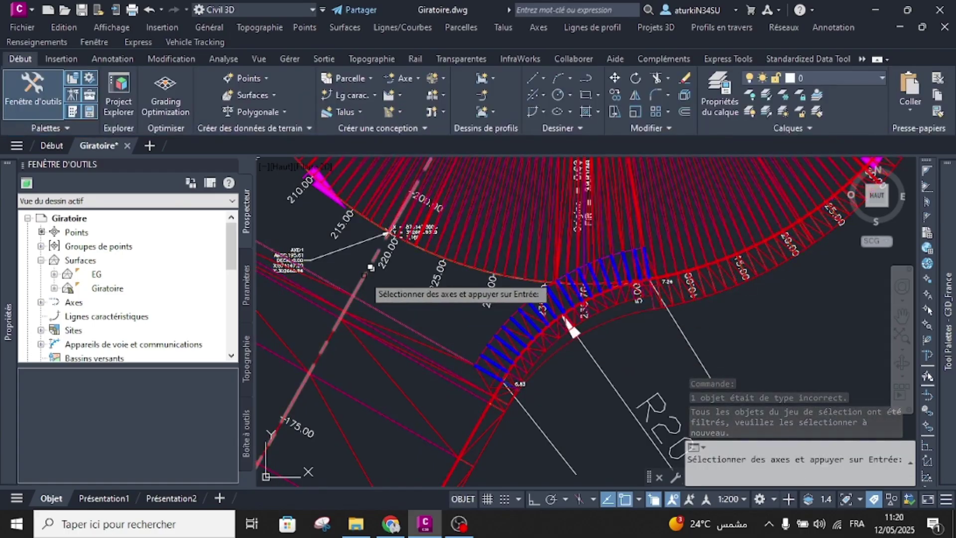
click(365, 275)
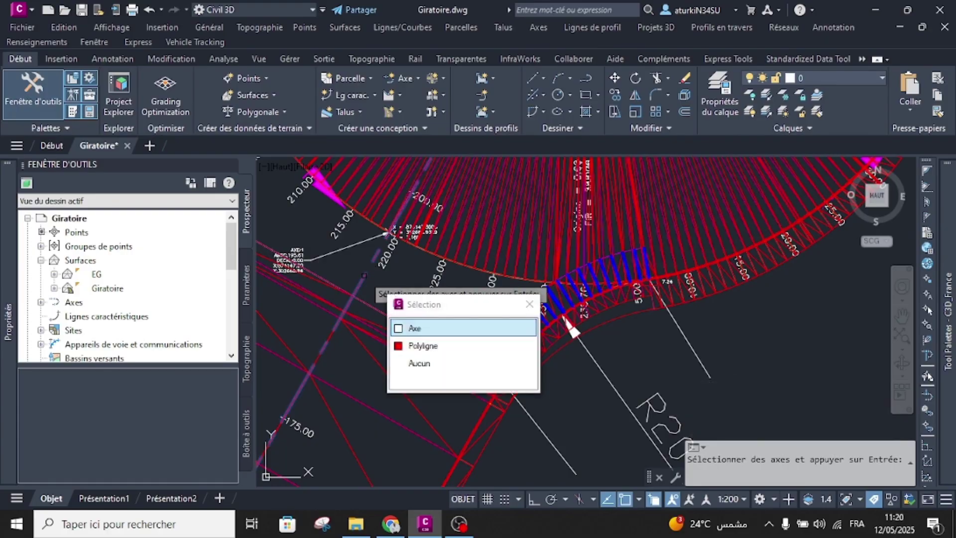
click(416, 327)
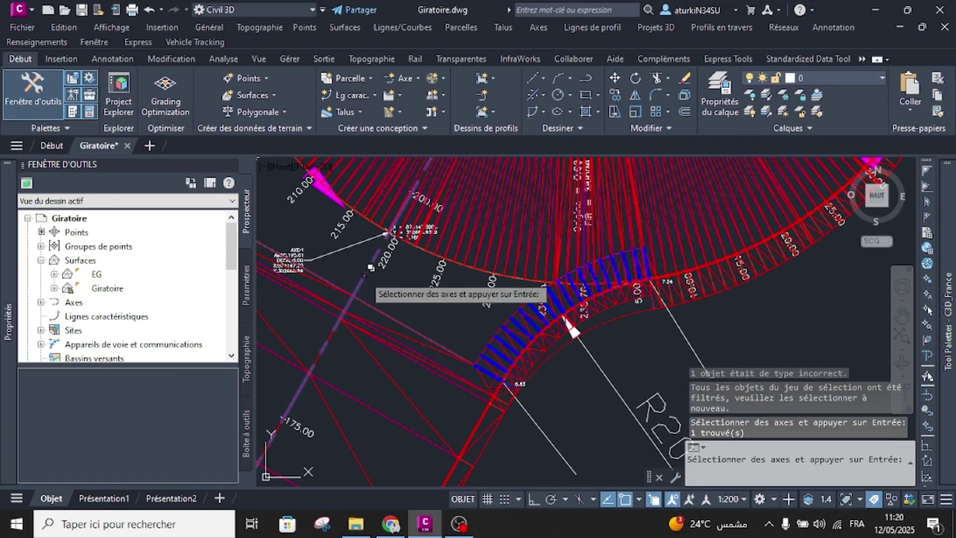
click(466, 265)
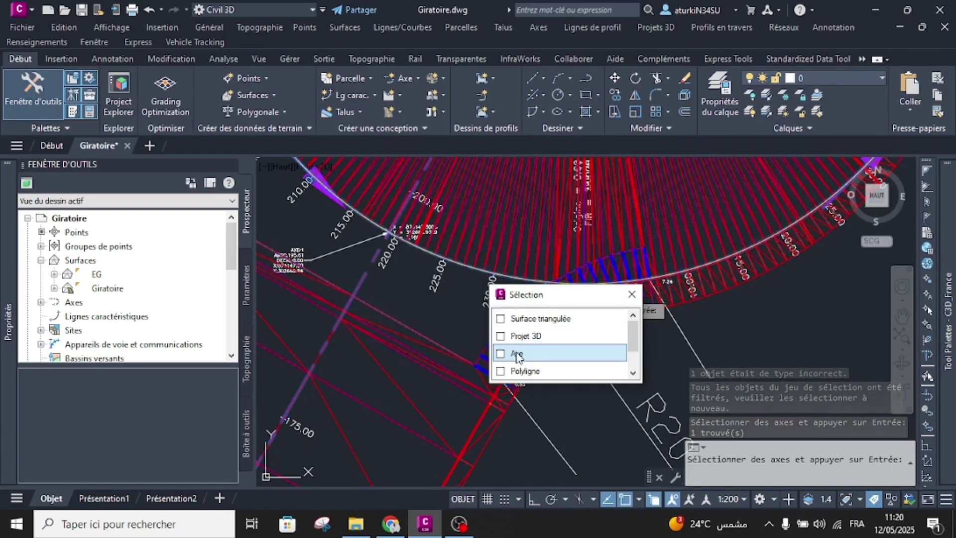
click(520, 351)
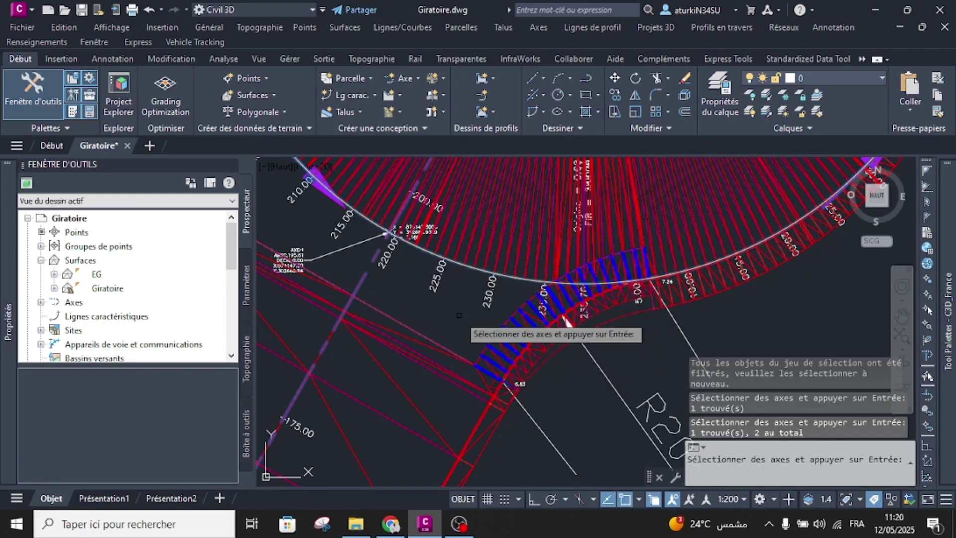
key(Return)
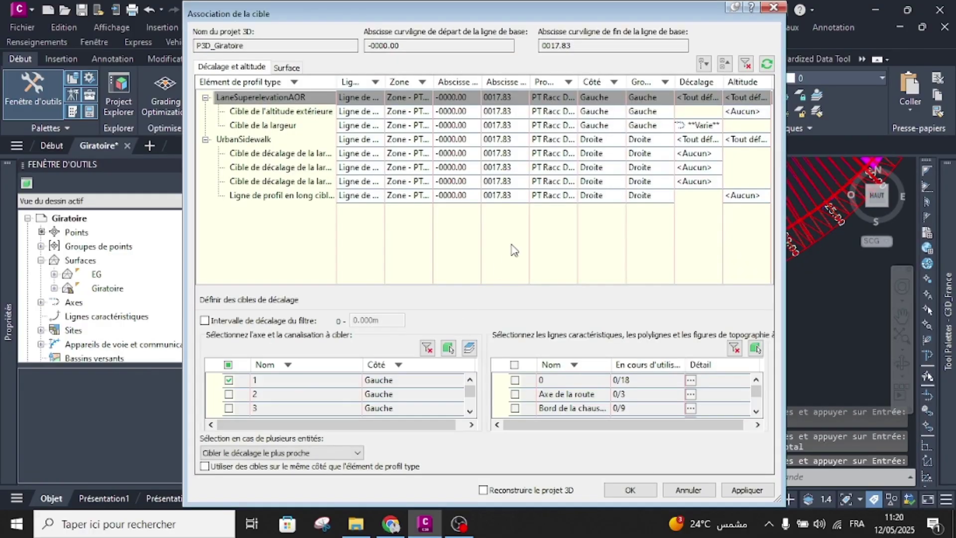
Set the UrbanSidewalk offset targets to the polyline along the outer sidewalk edge of the connecting curve.
click(274, 139)
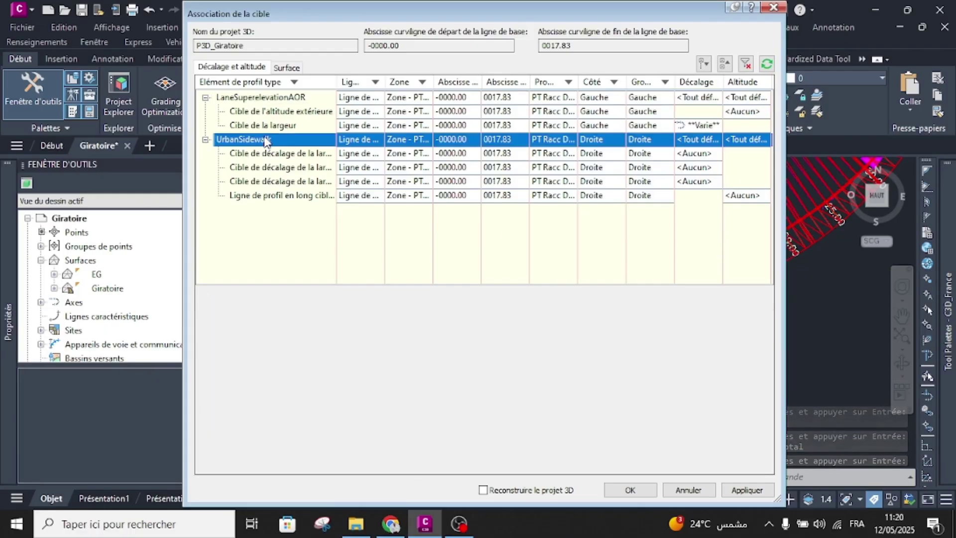
click(706, 141)
click(754, 348)
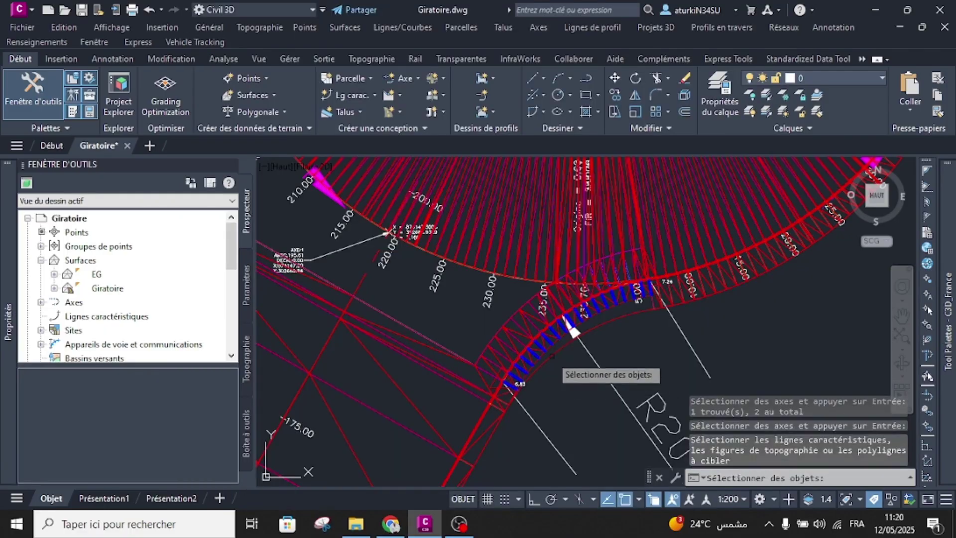
click(572, 331)
key(Return)
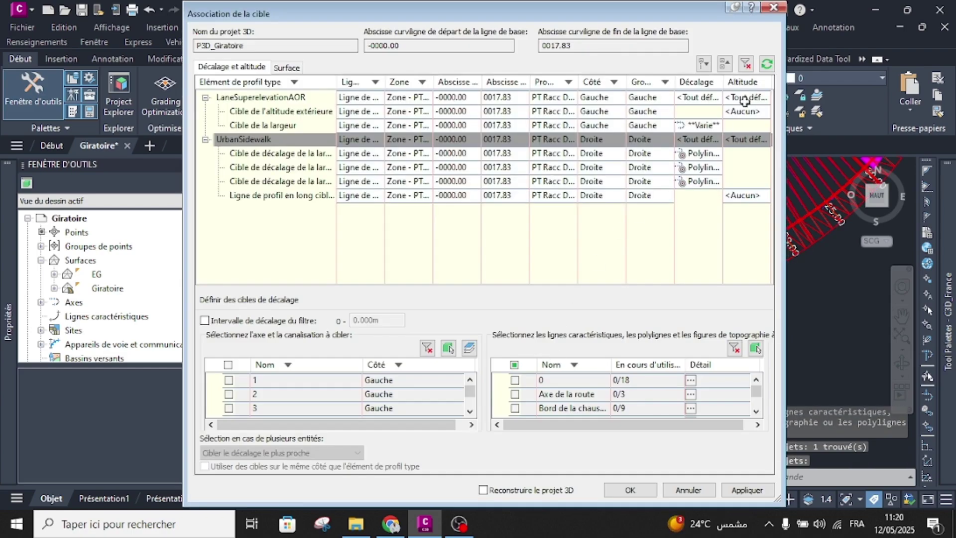
Set the LaneSuperelevationAOR elevation targets to profiles LR 1 and LR gir and apply the PT Racc Droite mapping.
click(751, 96)
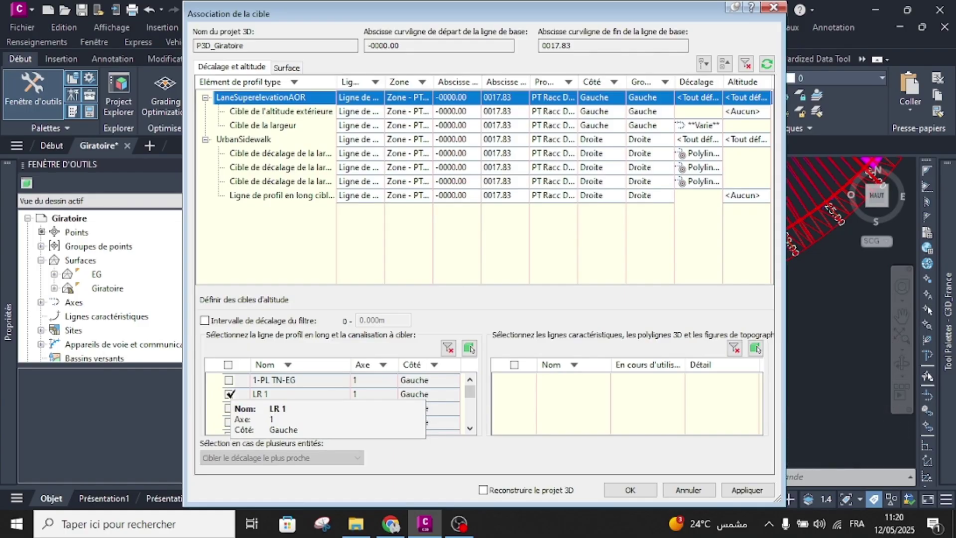
click(229, 394)
scroll(273, 399, down, 3)
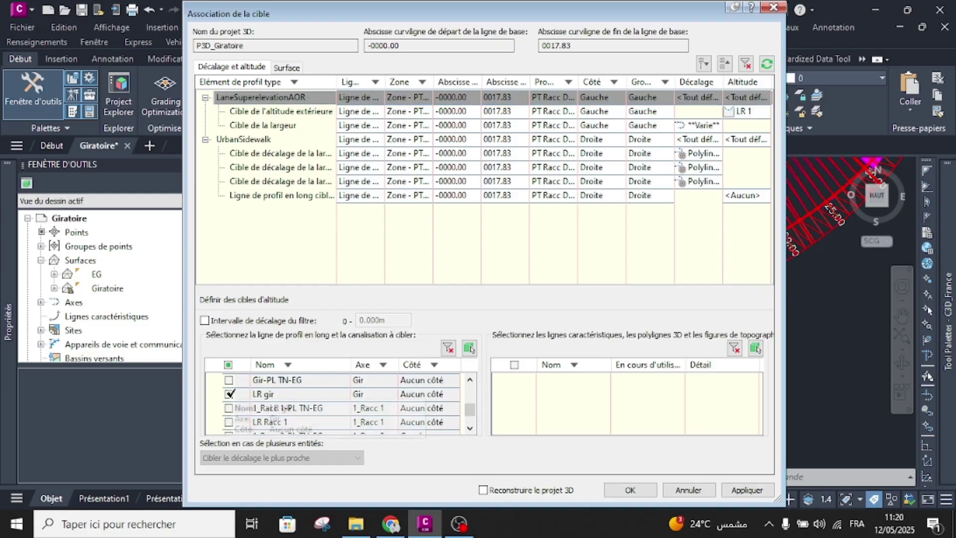
click(229, 394)
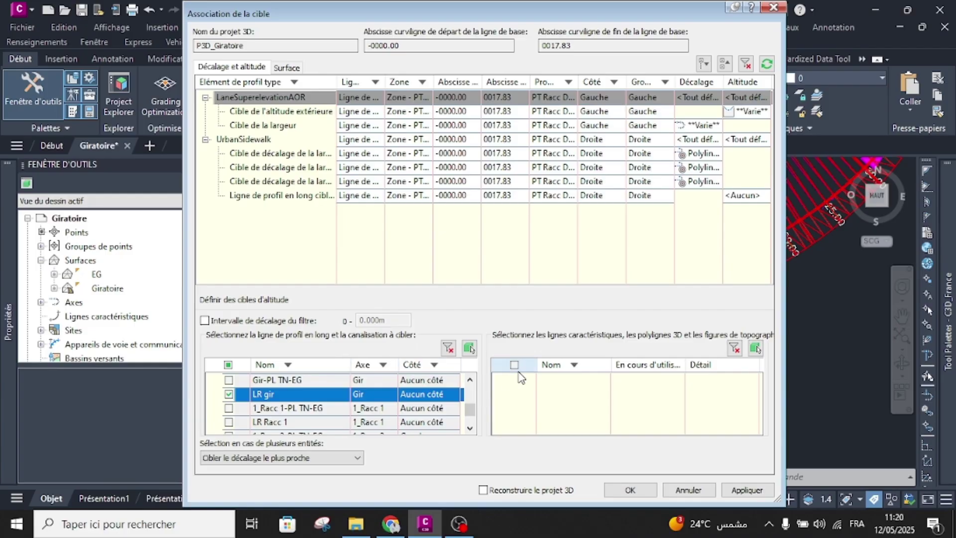
click(628, 490)
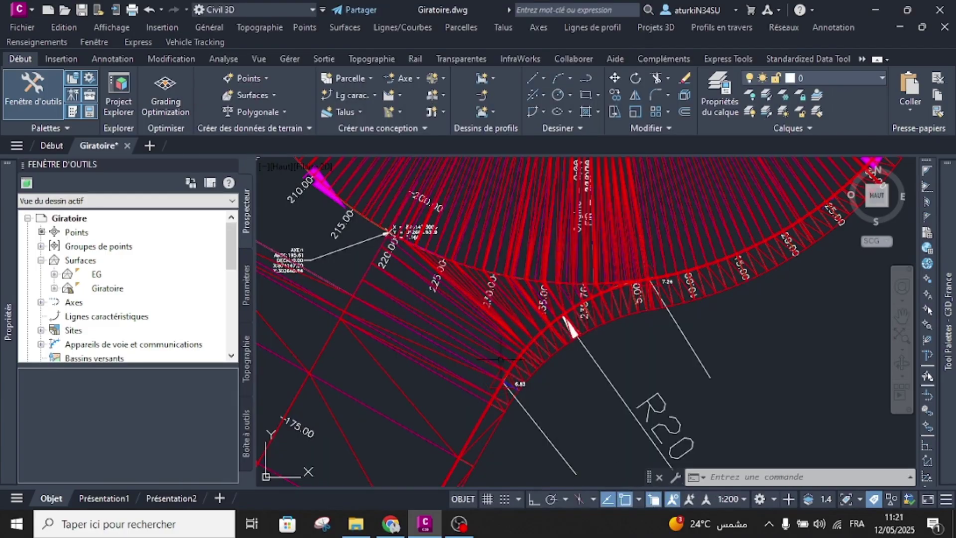
Examine the rebuilt R20 connection between branch 1 and the roundabout, including the triangulated surface around it.
scroll(499, 309, down, 3)
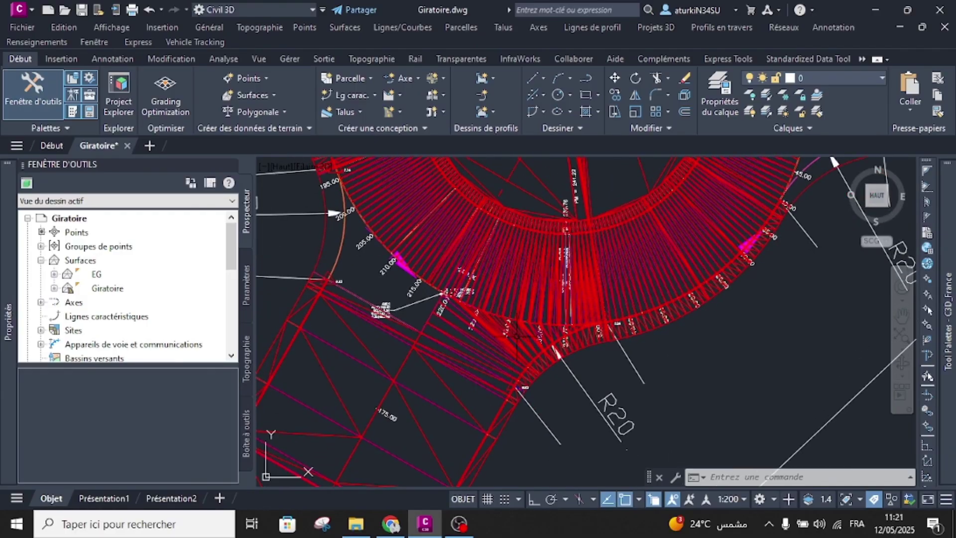
click(519, 332)
click(520, 332)
scroll(519, 333, down, 2)
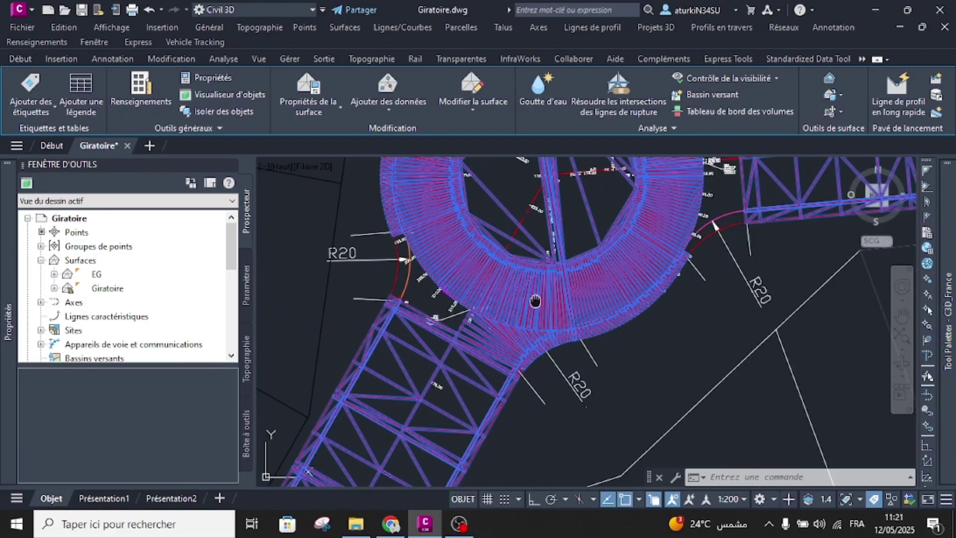
middle_drag(535, 292, 546, 357)
scroll(545, 361, up, 4)
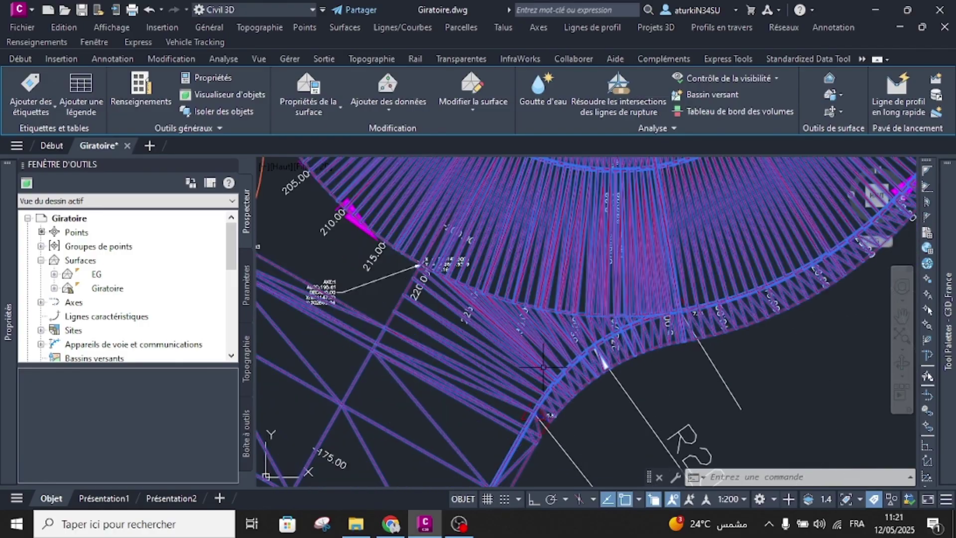
middle_drag(543, 366, 559, 317)
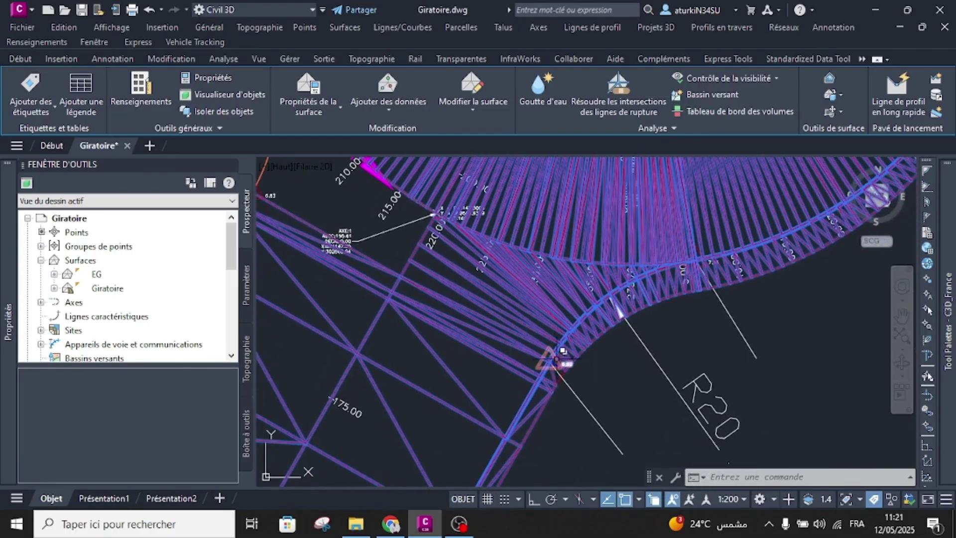
scroll(600, 277, up, 2)
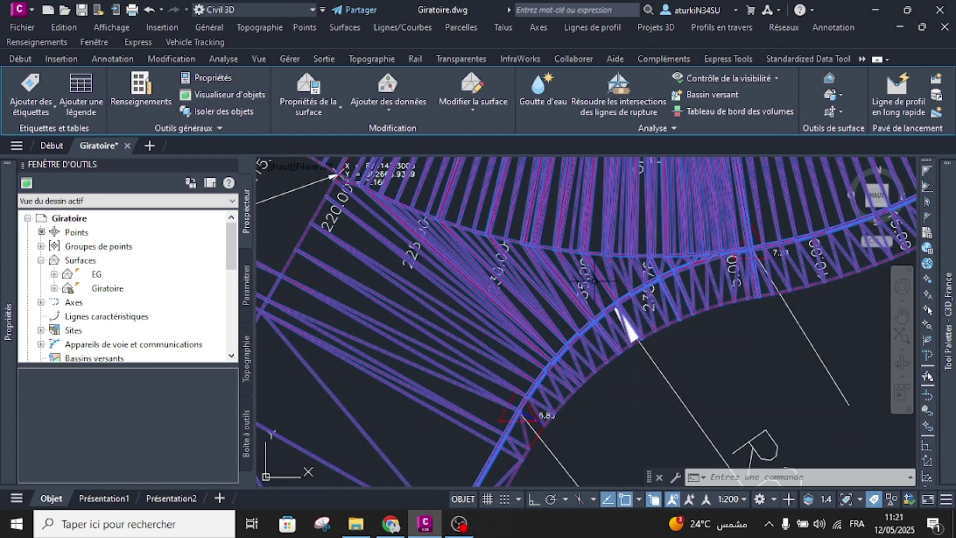
scroll(593, 282, down, 3)
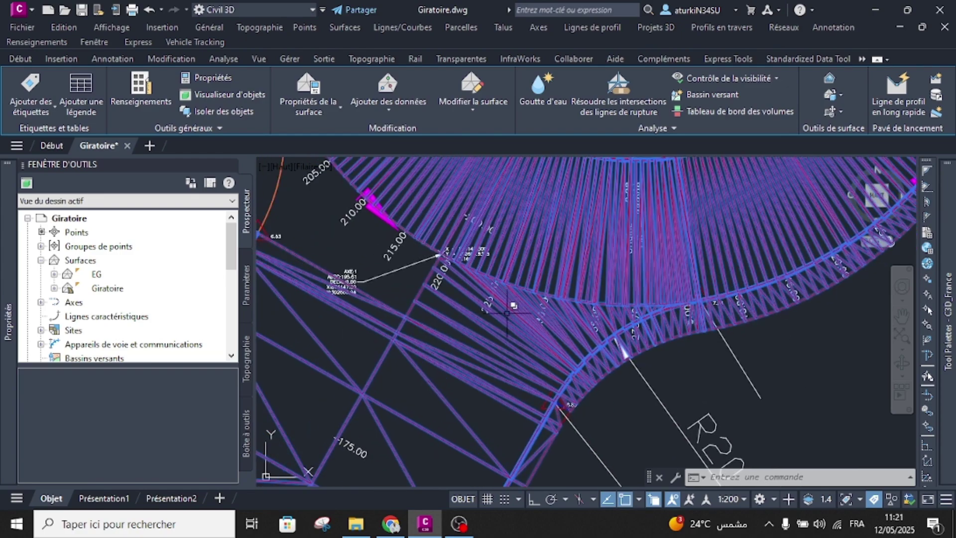
key(Escape)
click(520, 310)
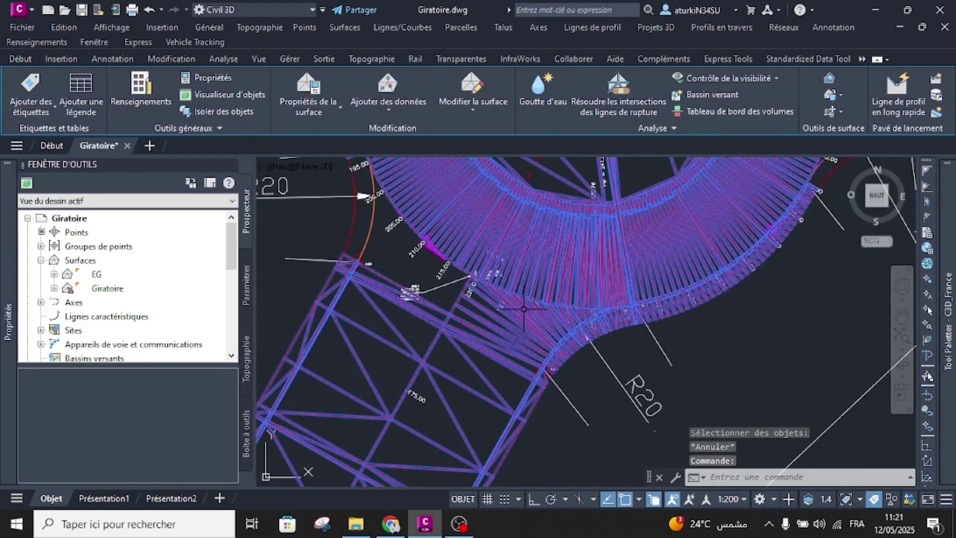
middle_drag(492, 326, 577, 358)
key(Escape)
middle_drag(404, 252, 465, 329)
scroll(454, 328, down, 2)
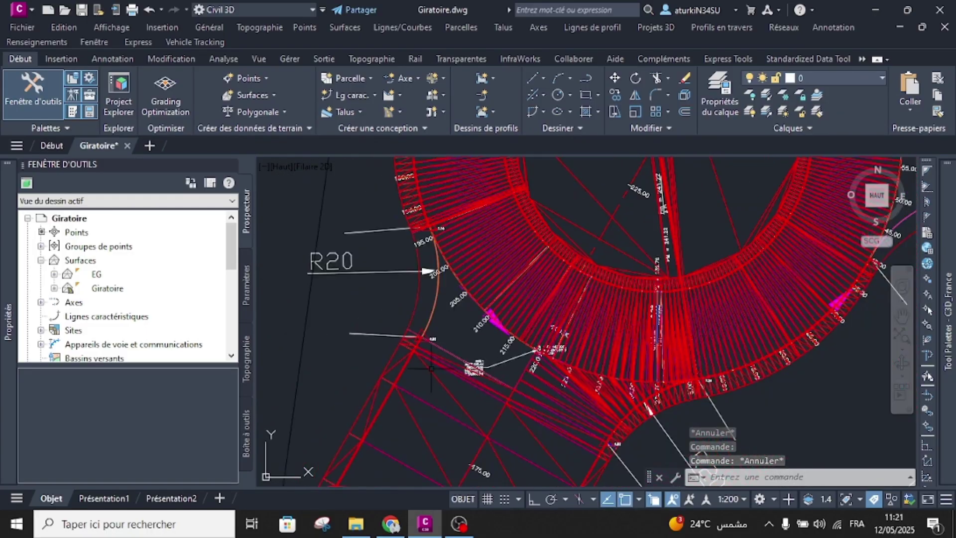
Add a baseline to the P3D_Giratoire corridor with axis 1_Racc 2, profile LR Racc 2 and assembly PT Racc Gauche.
scroll(433, 363, up, 4)
click(436, 371)
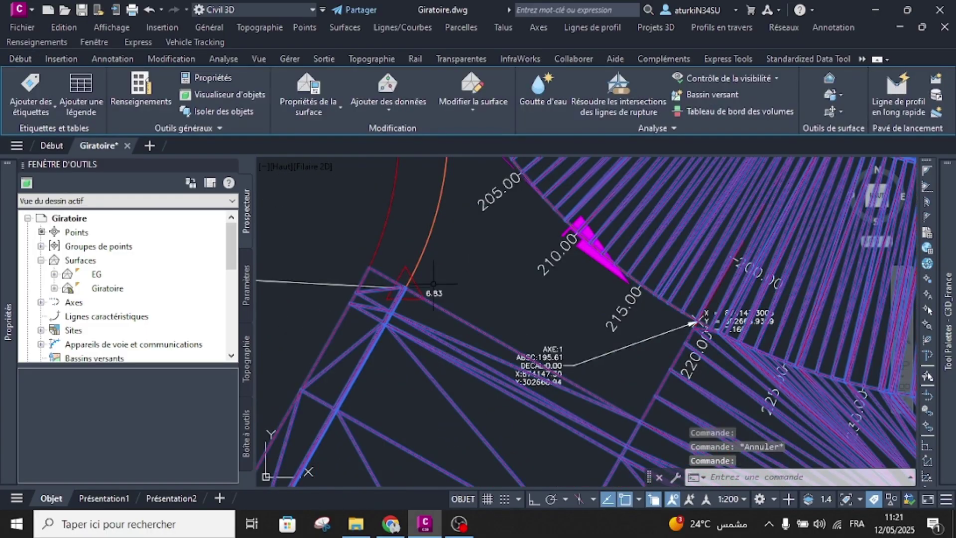
key(Escape)
click(433, 307)
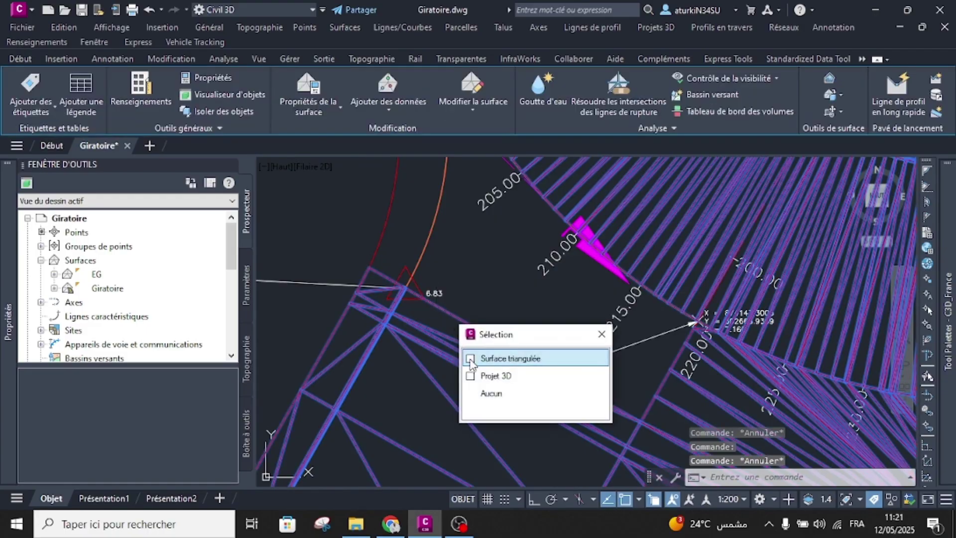
click(478, 374)
scroll(476, 370, down, 3)
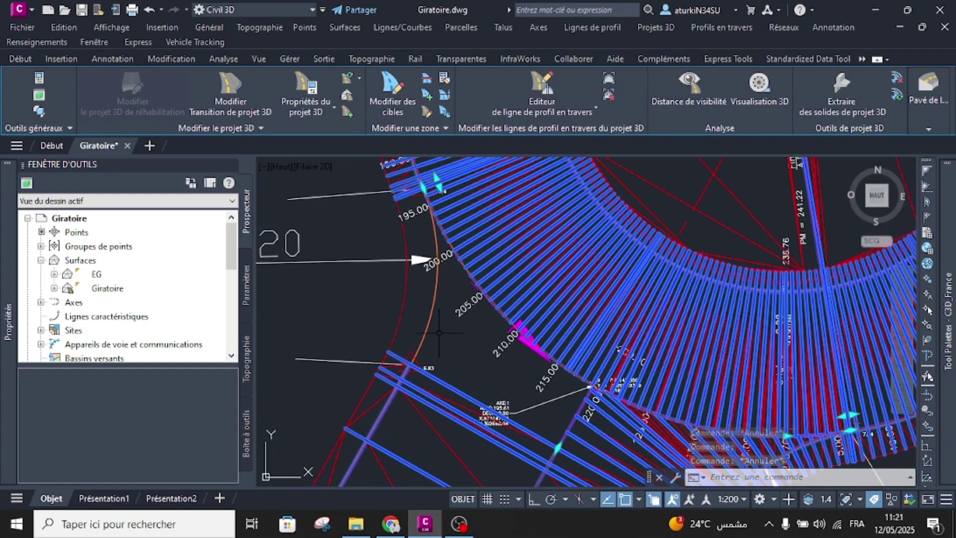
click(348, 111)
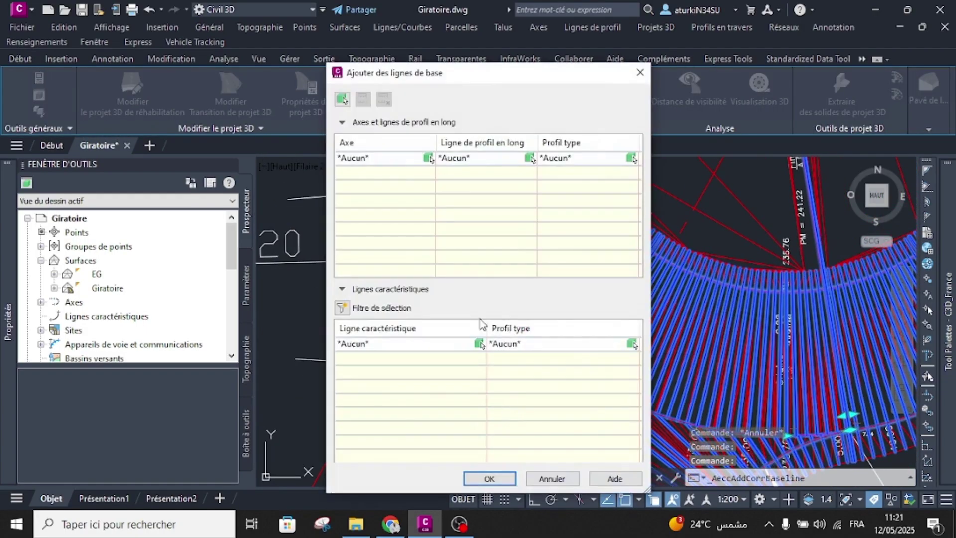
click(399, 158)
click(417, 158)
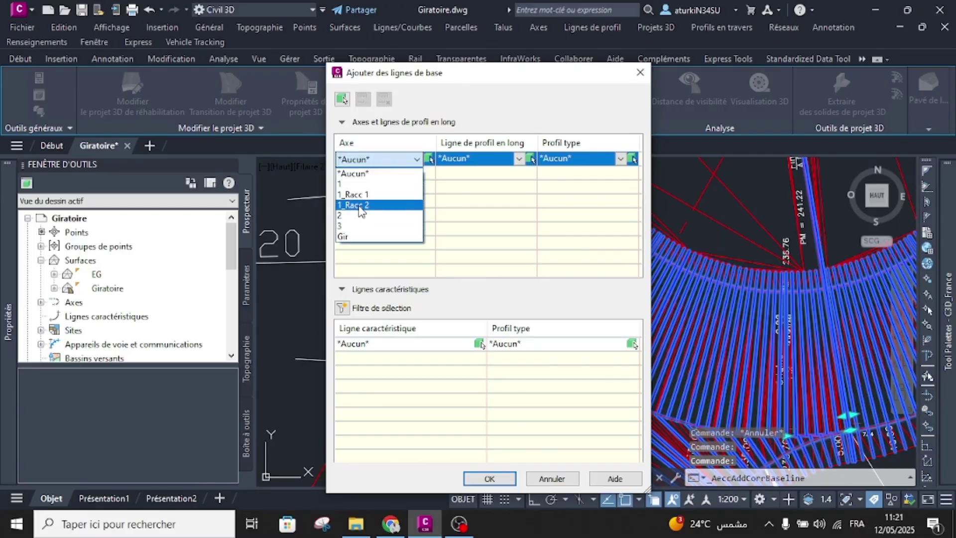
click(363, 207)
click(589, 159)
click(582, 216)
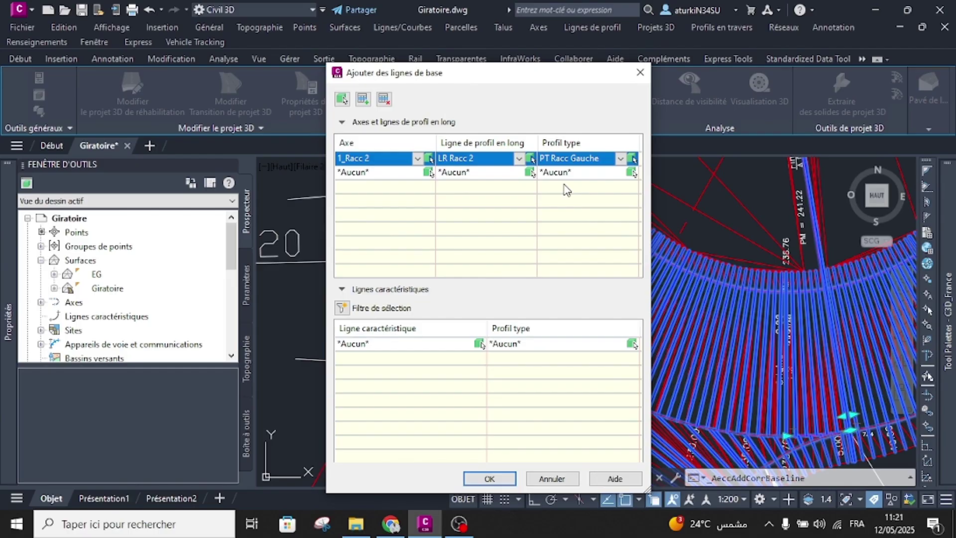
click(491, 478)
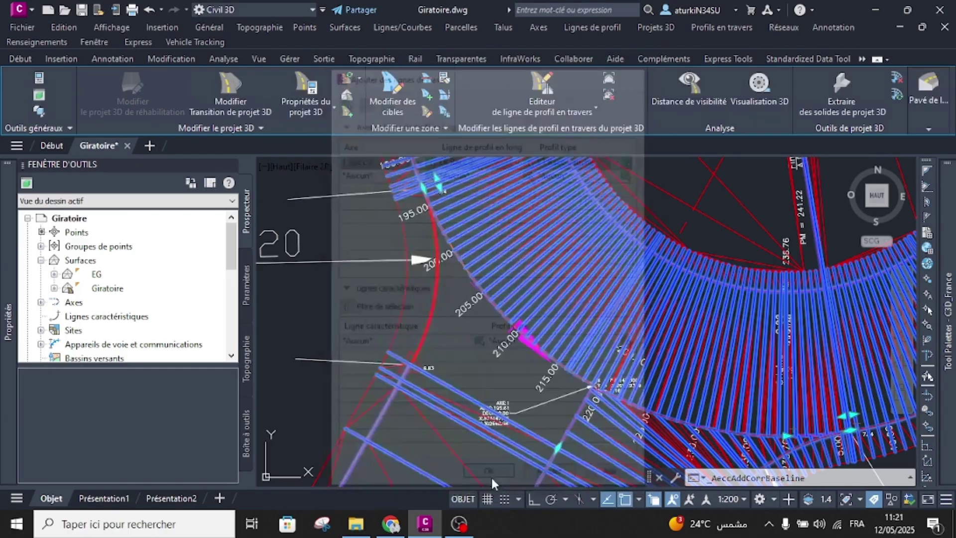
Set the new PT Racc Gauche region's assembly frequency to 1 m along tangents, curves, spirals and vertical curves.
click(427, 113)
click(411, 275)
click(511, 120)
text(1)
key(Return)
click(512, 146)
text(1)
key(Return)
click(515, 174)
text(1)
key(Return)
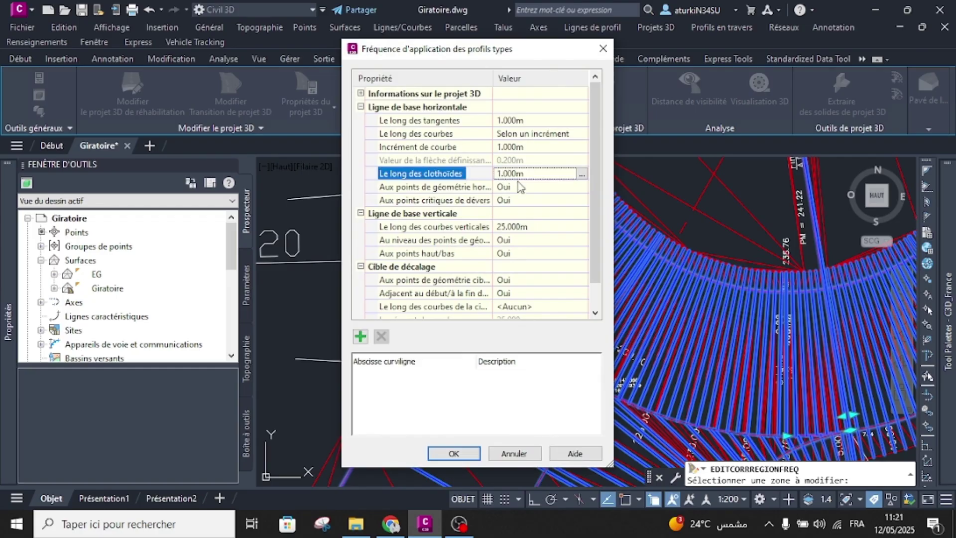
click(517, 229)
text(1)
key(Return)
click(452, 453)
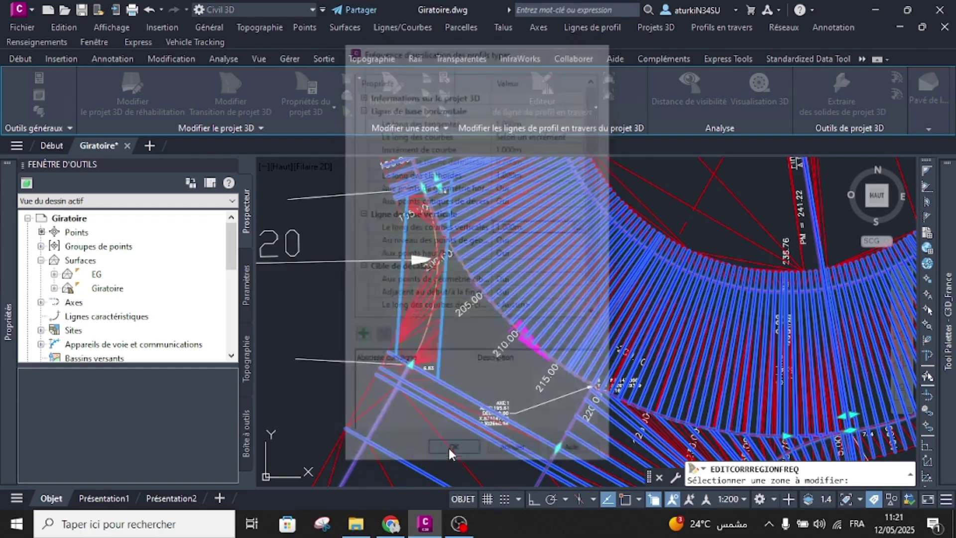
key(Return)
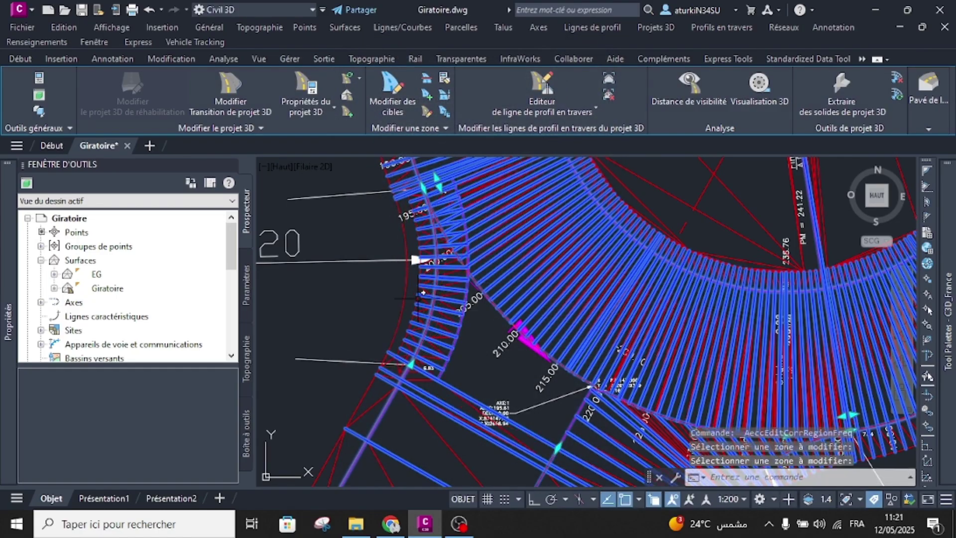
Open the target mapping for the PT Racc Gauche region along axis 1_Racc 2.
click(390, 103)
click(427, 302)
right_click(427, 302)
click(448, 311)
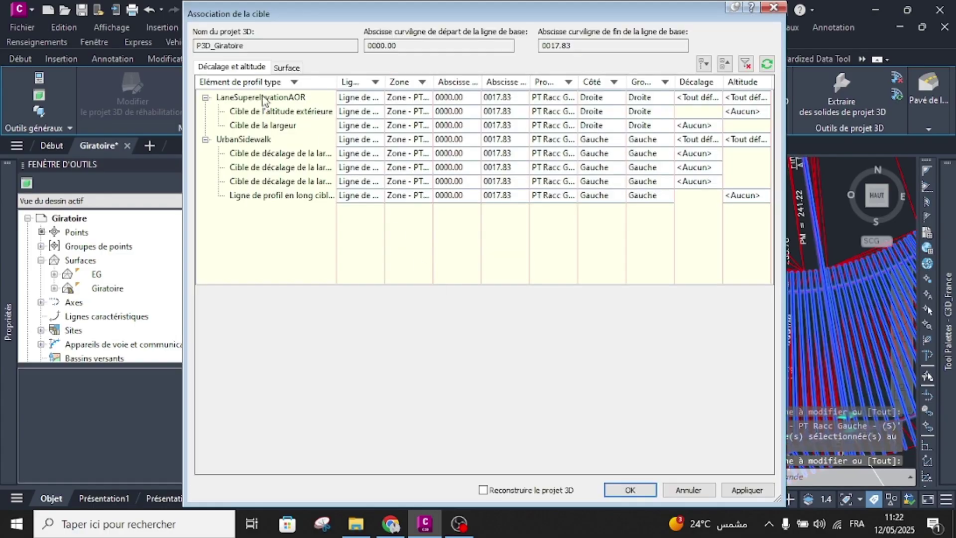
Set the LaneSuperelevationAOR offset targets to axes 1 and Gir for the PT Racc Gauche region.
click(276, 98)
click(693, 99)
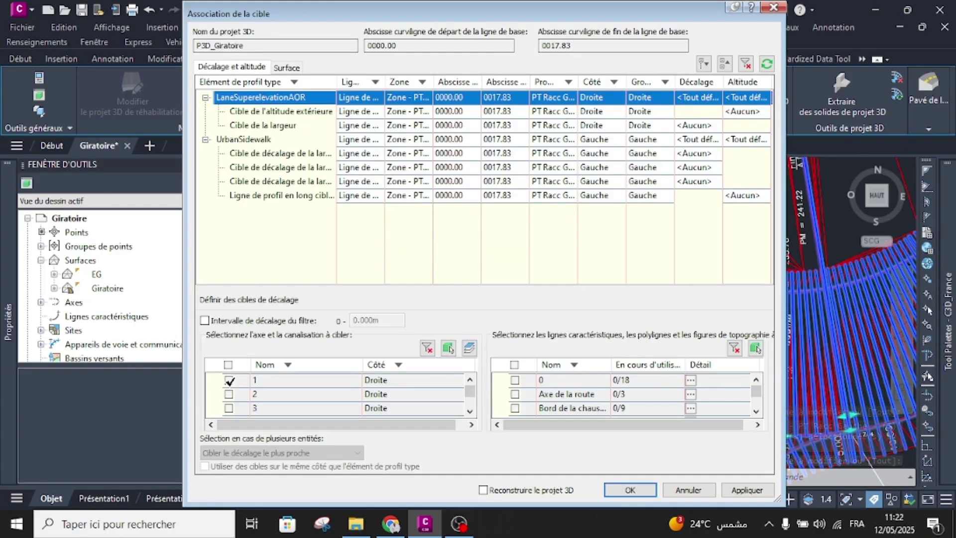
click(228, 380)
scroll(248, 401, down, 1)
click(229, 394)
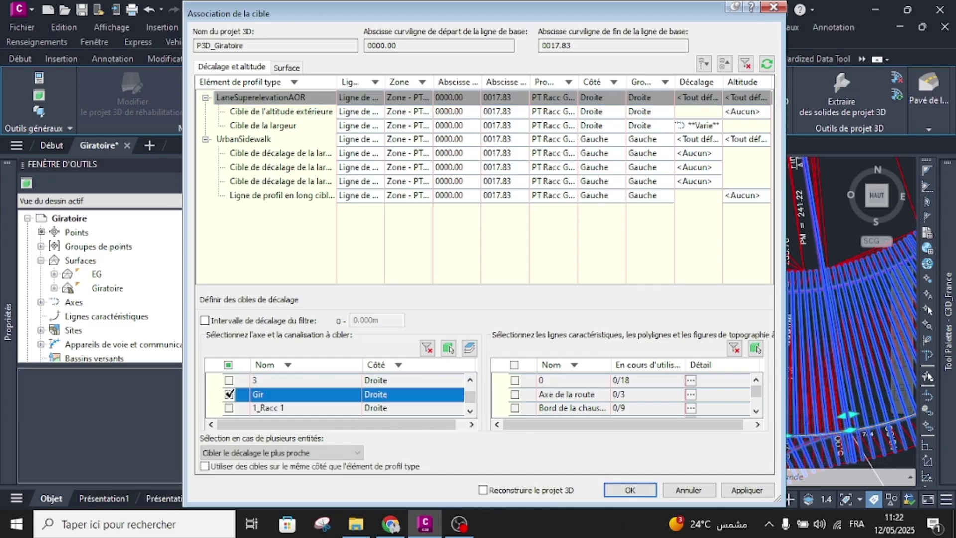
Set the UrbanSidewalk offset targets to the polyline along the outer sidewalk edge of the 1_Racc 2 curve, picked in the drawing.
click(252, 140)
click(706, 140)
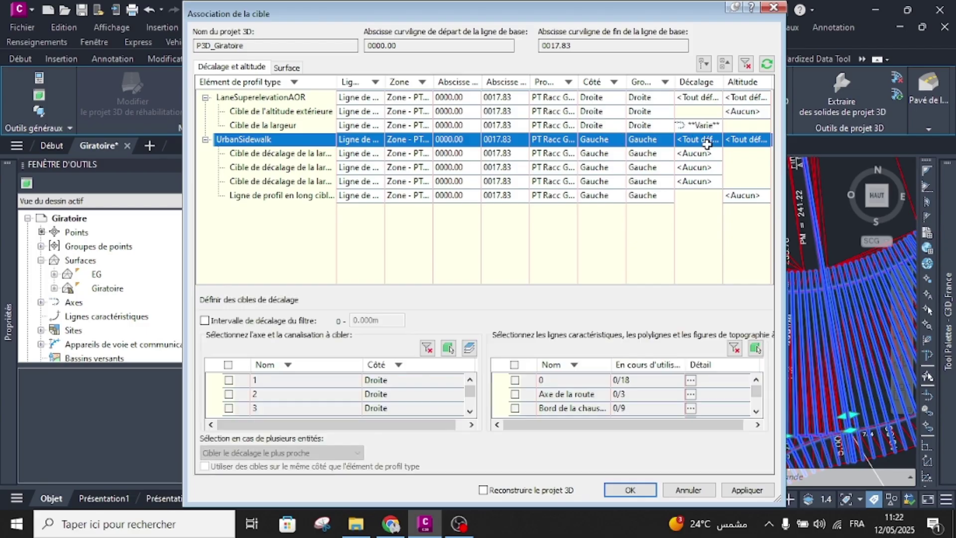
click(753, 349)
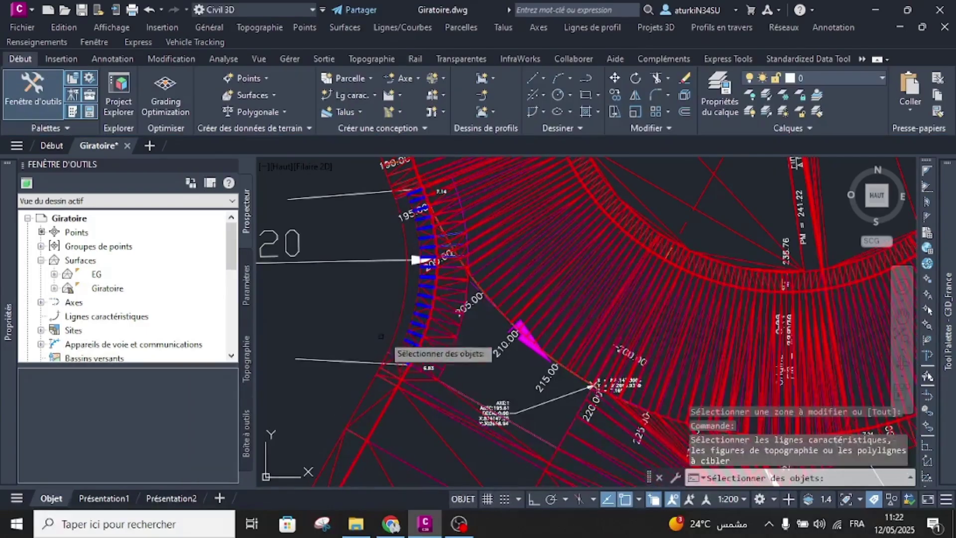
click(399, 308)
key(Return)
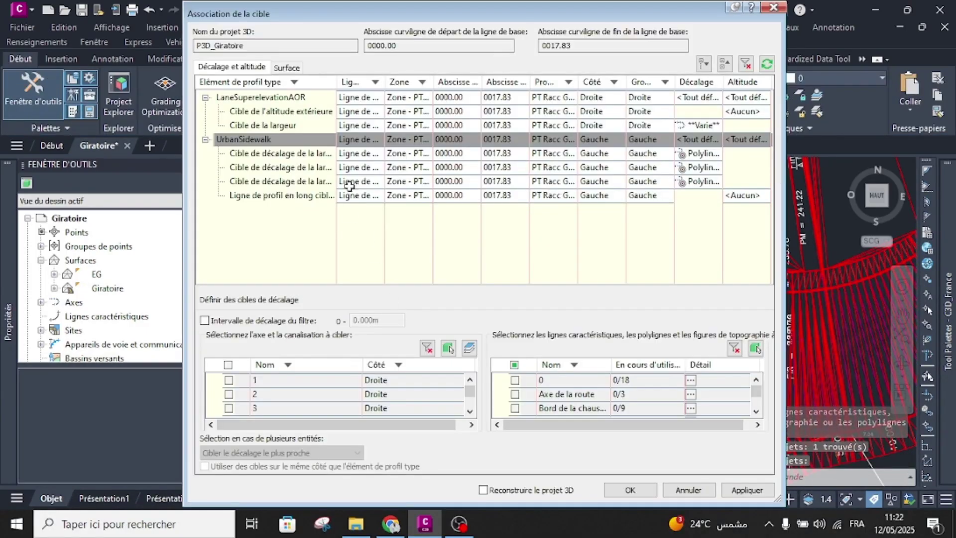
Set the lane's elevation targets to profiles LR 1 and LR gir and apply the PT Racc Gauche mapping.
click(747, 97)
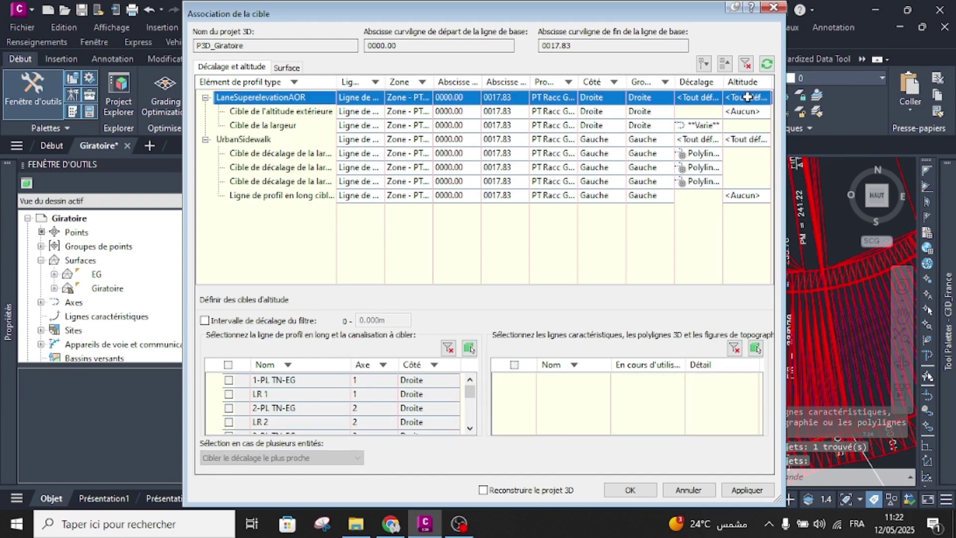
click(229, 393)
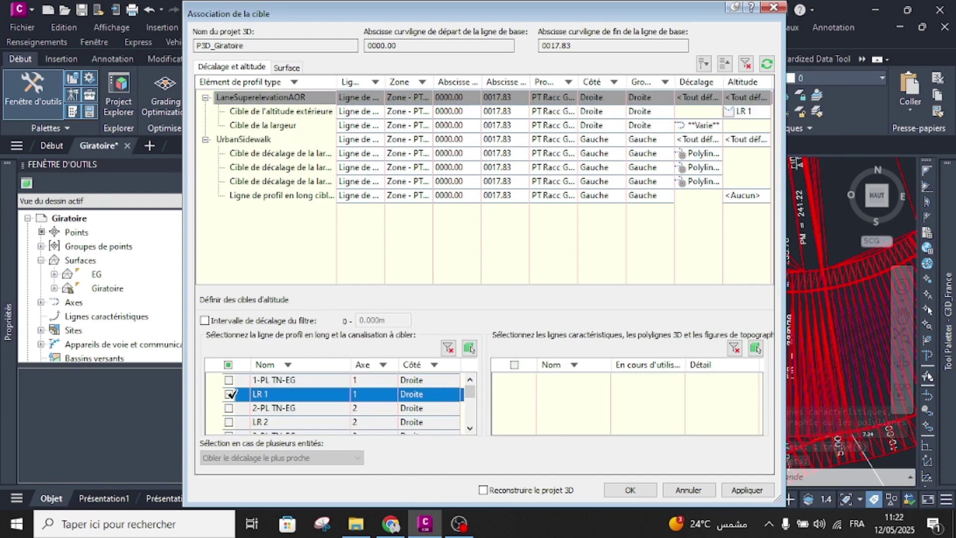
scroll(242, 412, down, 1)
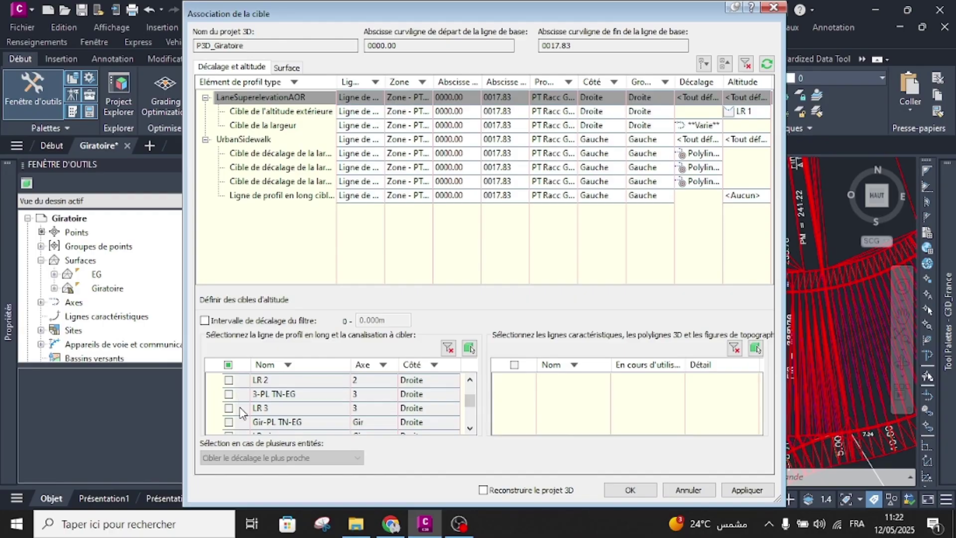
scroll(241, 413, down, 1)
click(229, 393)
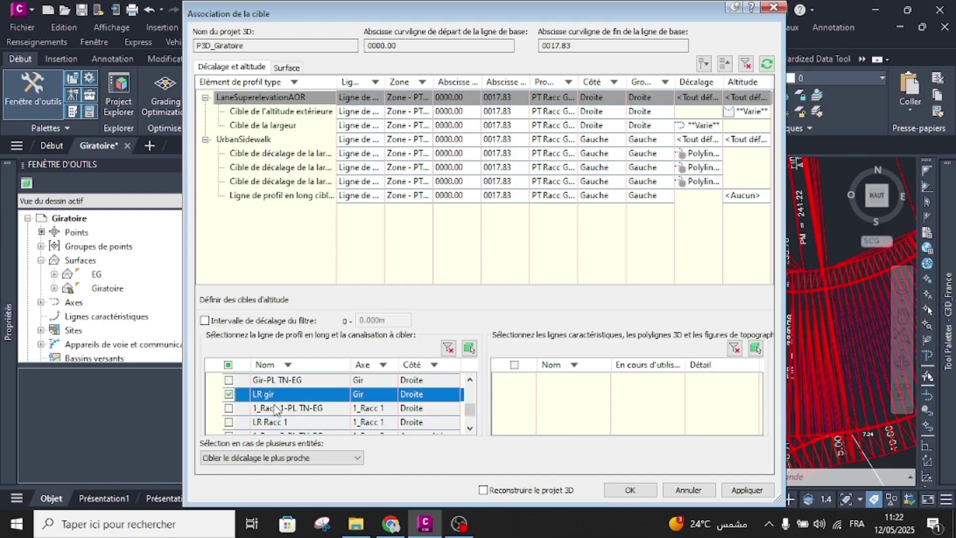
click(642, 488)
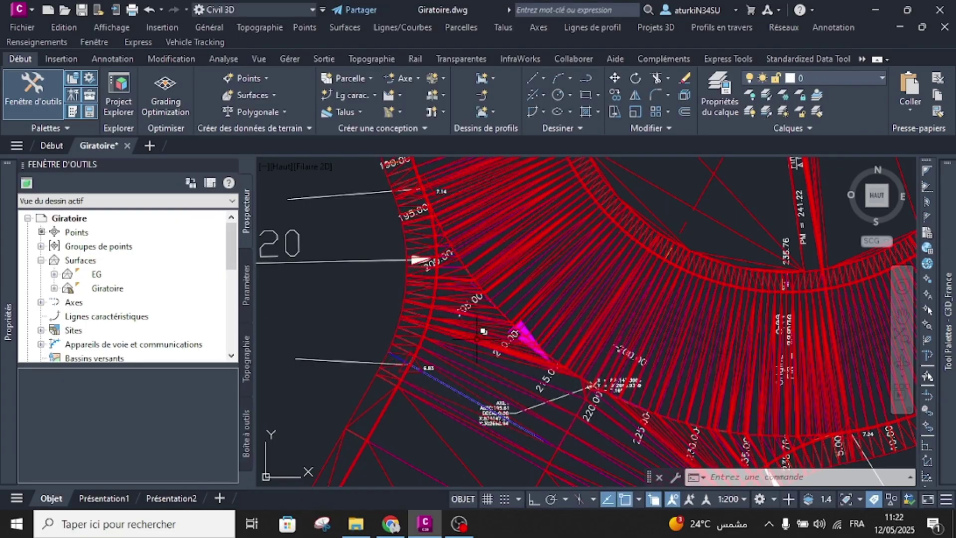
Save the drawing with the newly mapped connection regions.
key(Escape)
scroll(531, 386, down, 5)
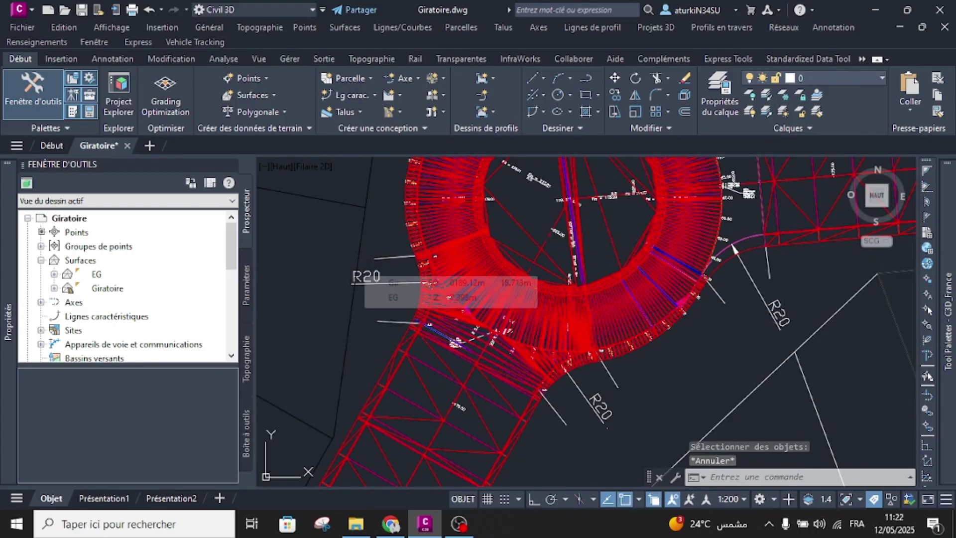
key(ctrl+s)
Inspect the Giratoire surface in 3D in the Object Viewer, examining the junction between the southwest branch and the roundabout.
click(509, 327)
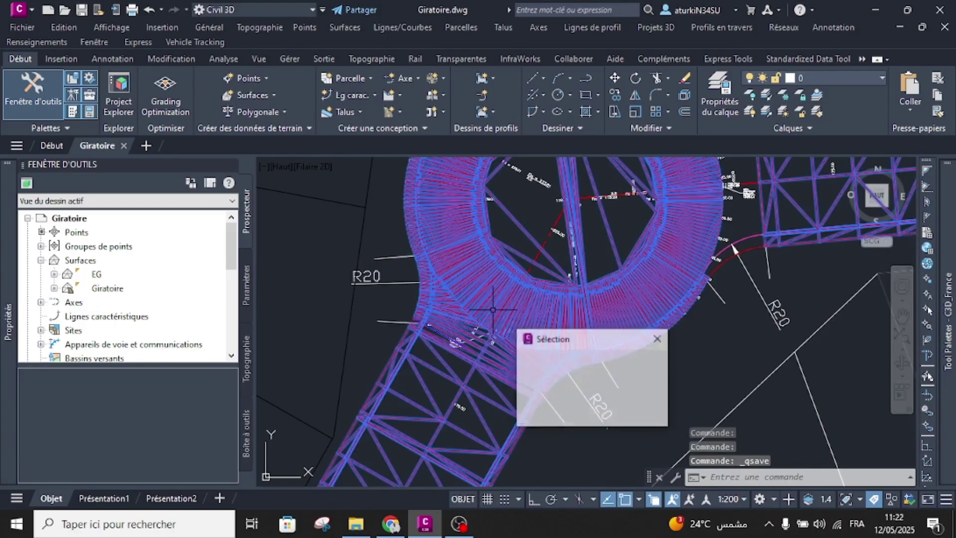
scroll(552, 283, down, 5)
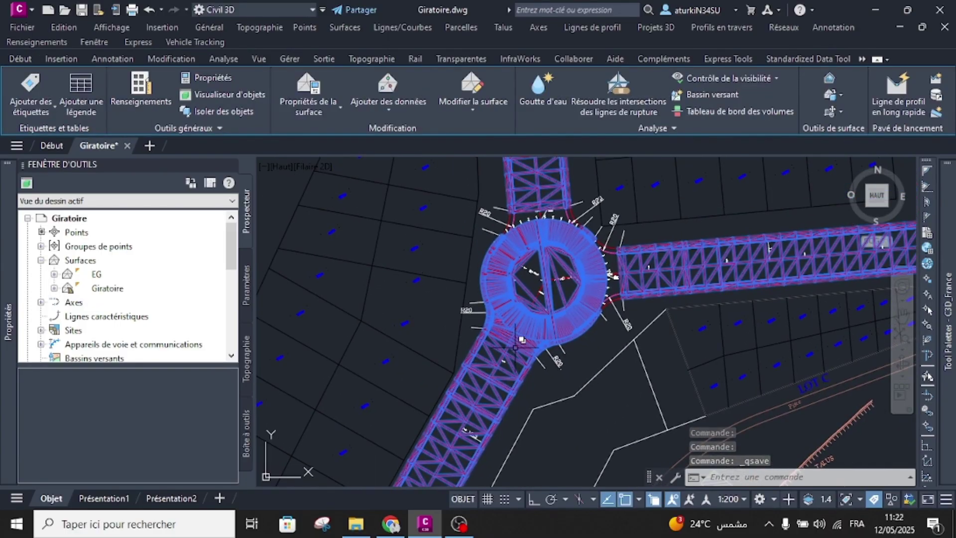
click(233, 94)
drag(400, 347, 424, 225)
scroll(424, 226, up, 6)
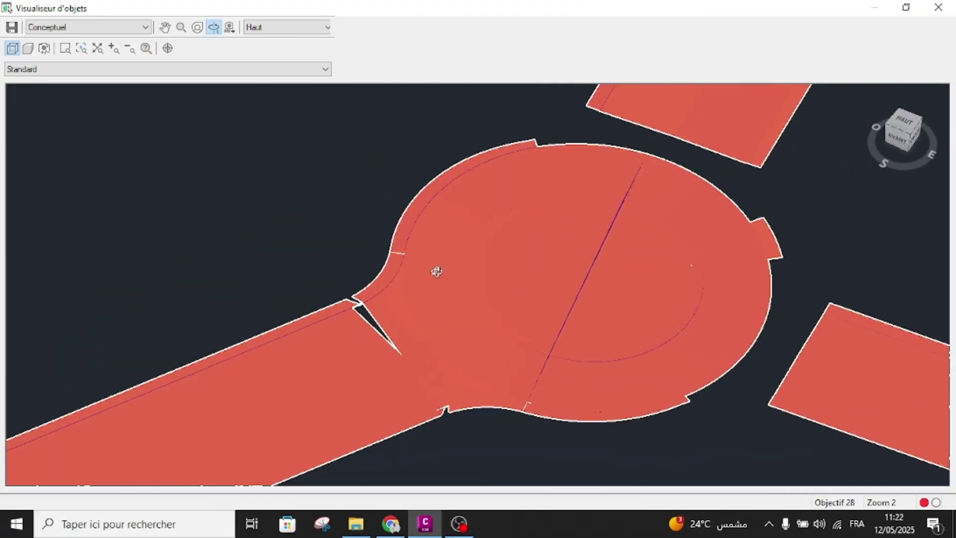
middle_drag(460, 344, 471, 300)
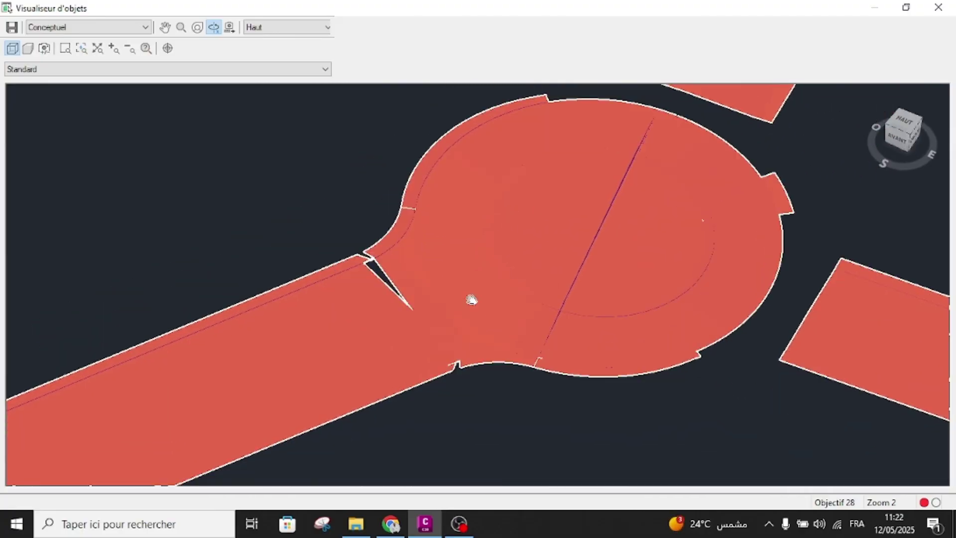
scroll(456, 308, up, 2)
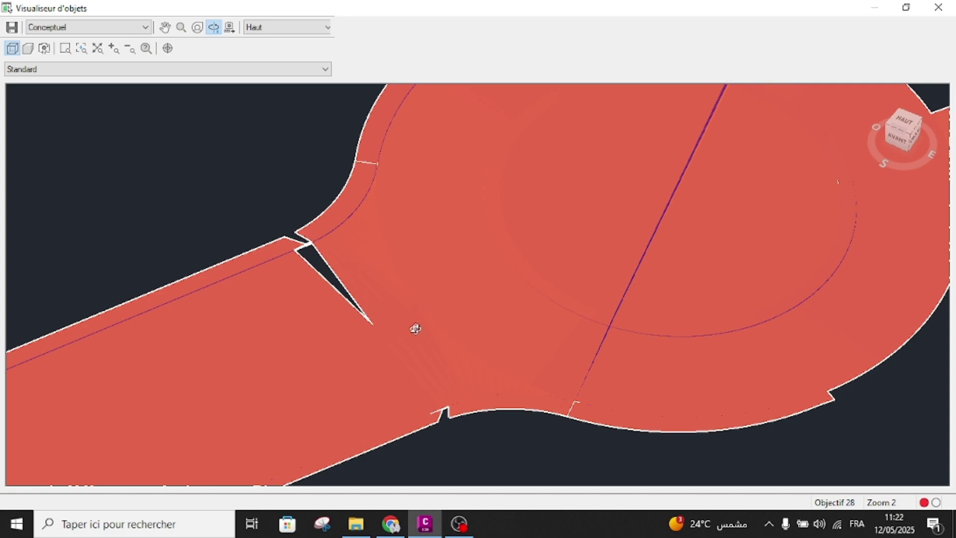
drag(557, 423, 572, 407)
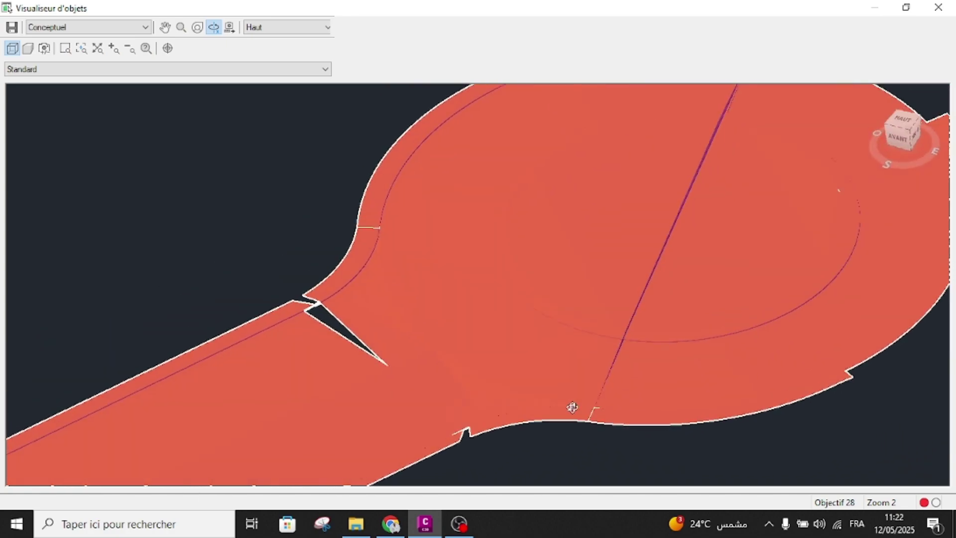
key(Escape)
key(Escape)
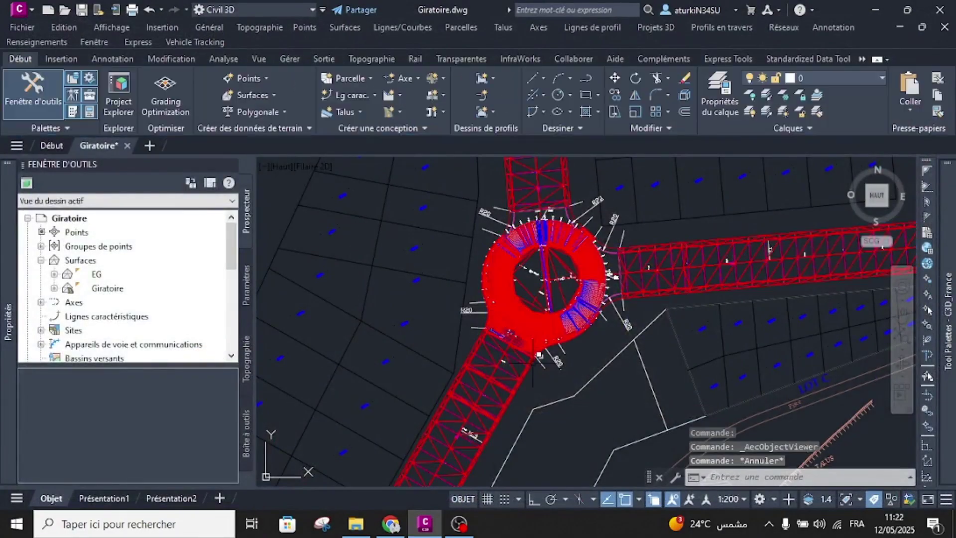
Add a surface line closing the outer sidewalk edge gap on the east side of the southwest branch junction.
scroll(521, 338, up, 8)
click(532, 283)
scroll(523, 319, down, 3)
scroll(516, 353, up, 3)
scroll(516, 353, up, 5)
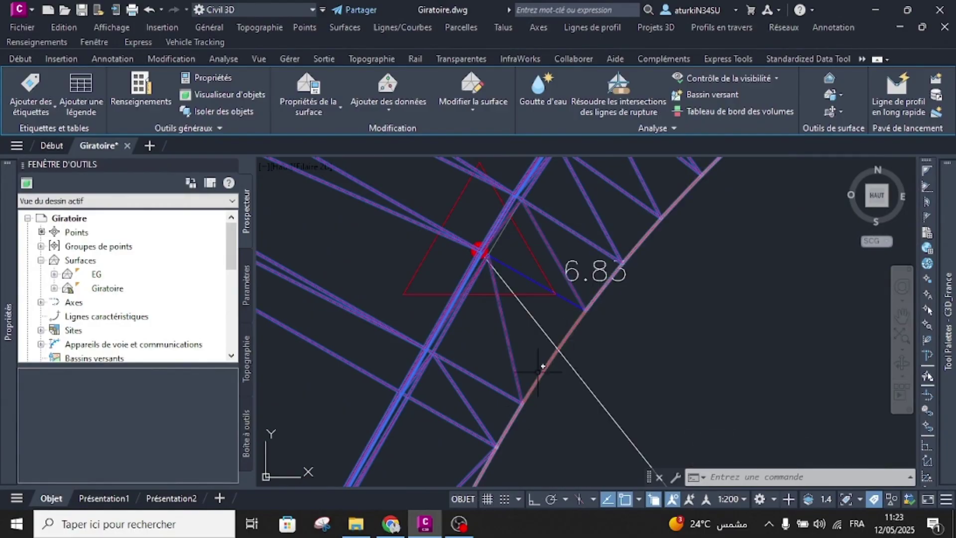
click(472, 108)
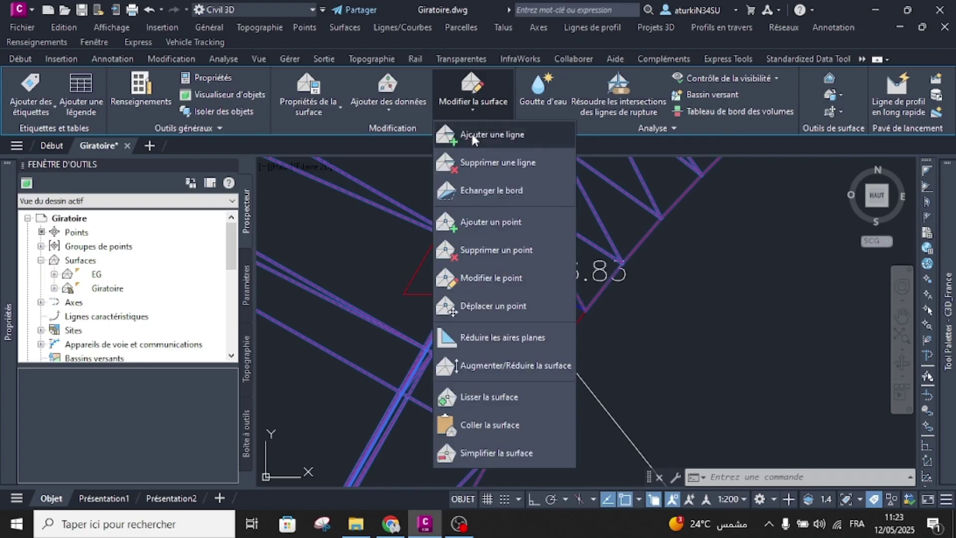
click(471, 132)
click(585, 310)
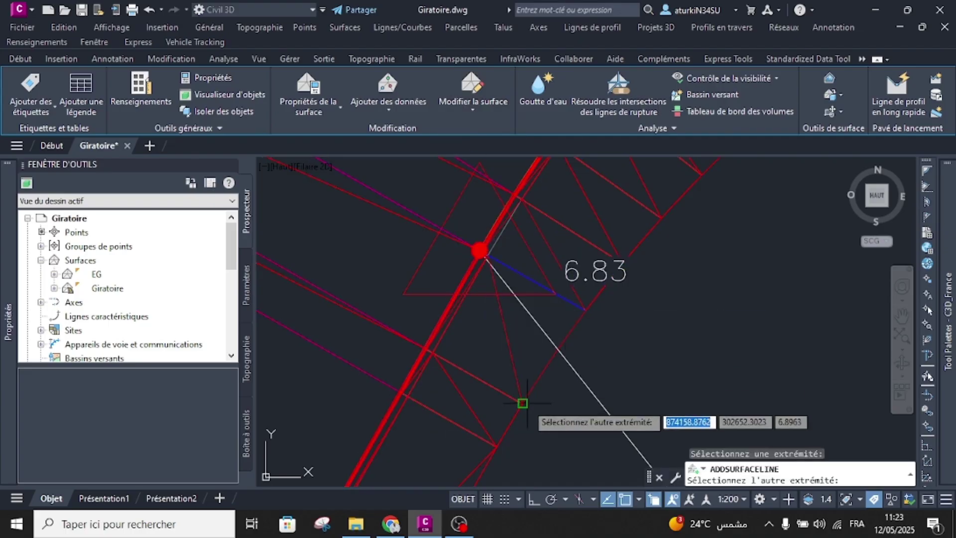
click(521, 402)
key(Return)
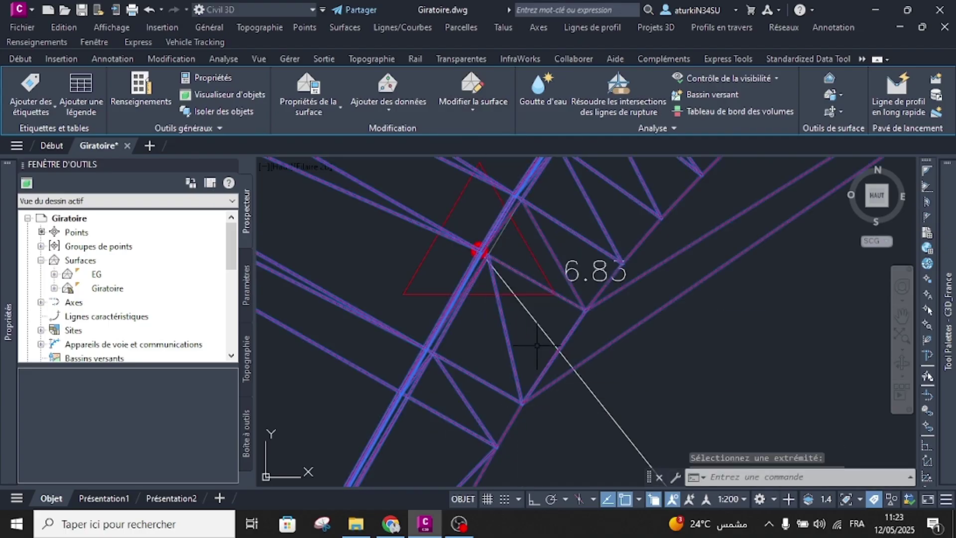
Stretch the corridor region limit slightly back along the roundabout axis at the end of the southeast connection curve.
scroll(538, 346, down, 5)
middle_drag(607, 289, 585, 372)
scroll(586, 361, up, 6)
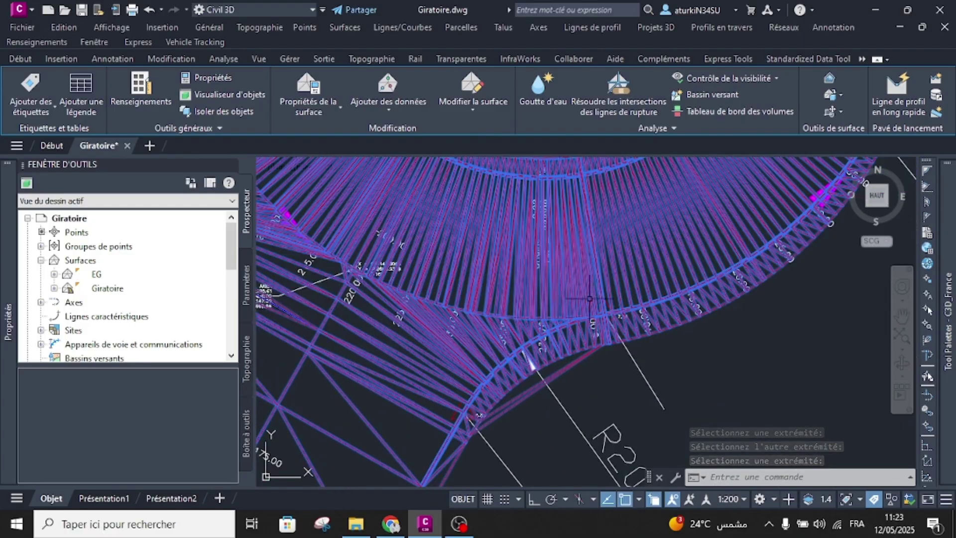
key(Escape)
click(597, 233)
click(647, 303)
scroll(623, 302, down, 2)
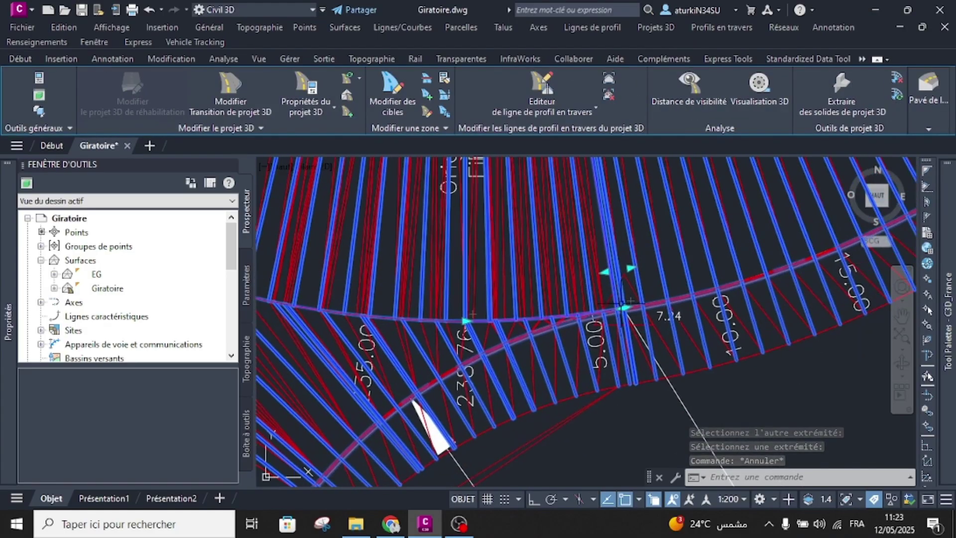
scroll(621, 301, up, 5)
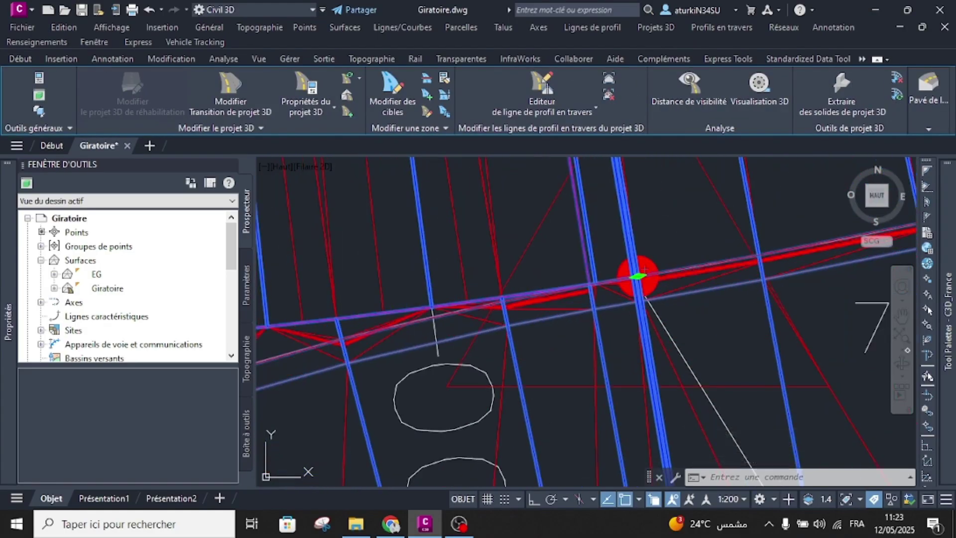
click(638, 274)
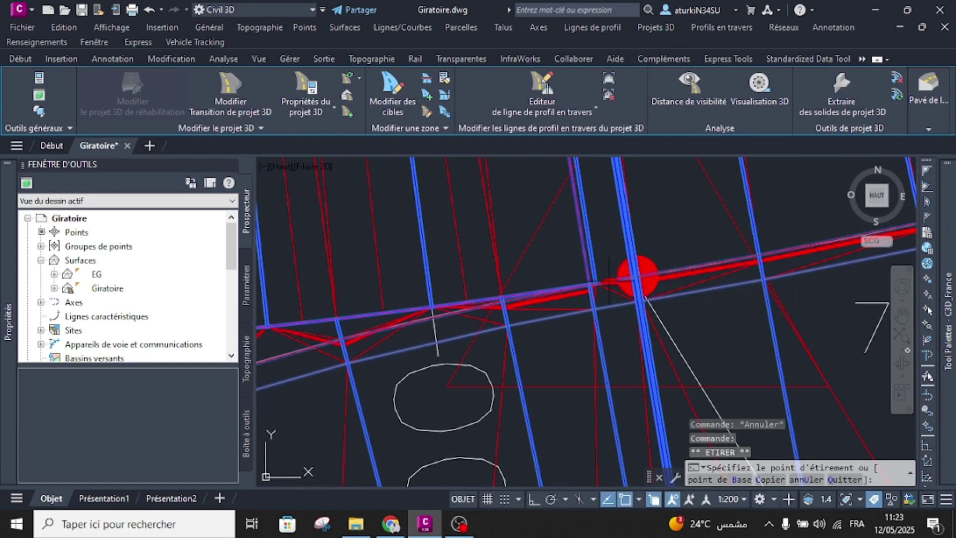
click(610, 280)
scroll(609, 281, down, 8)
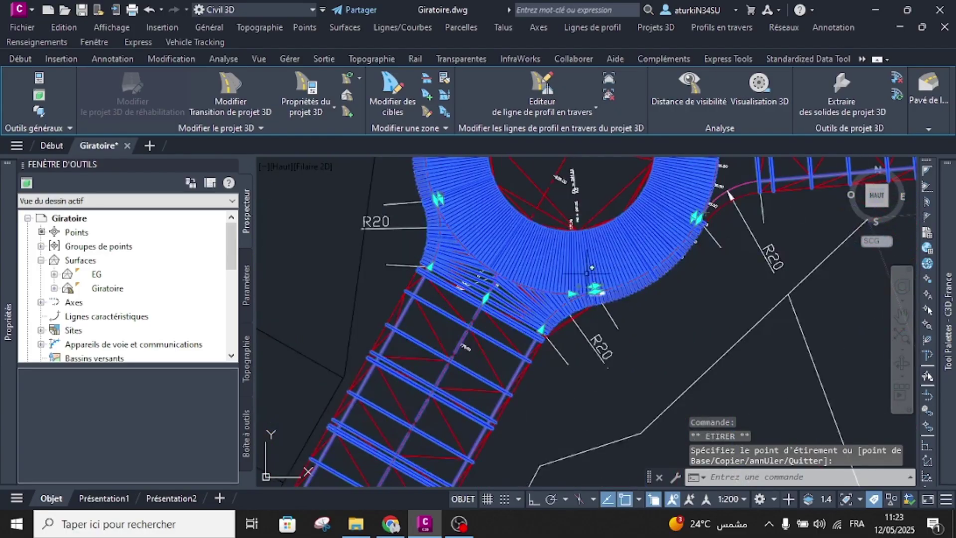
scroll(537, 287, down, 1)
key(Escape)
Delete the two stray surface edges spanning outside the sidewalk of the southeast connection curve.
scroll(553, 336, up, 4)
scroll(552, 337, down, 2)
scroll(552, 337, up, 5)
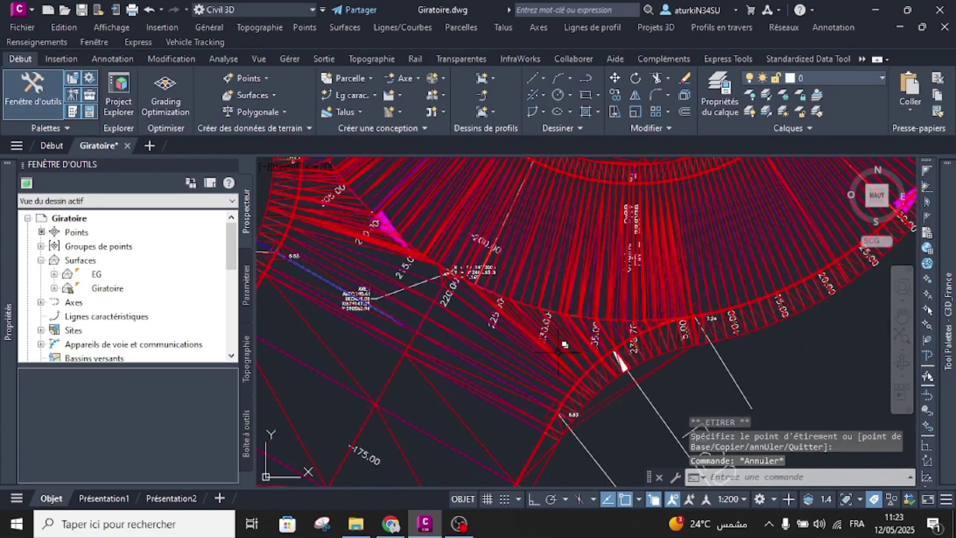
click(623, 386)
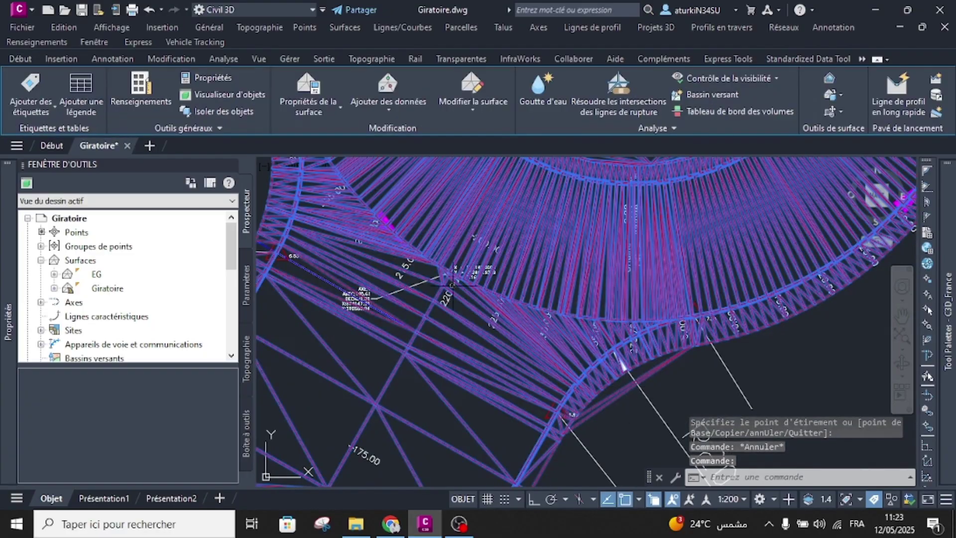
click(480, 100)
click(498, 160)
scroll(637, 405, up, 6)
click(599, 343)
click(581, 290)
scroll(581, 290, down, 6)
key(Escape)
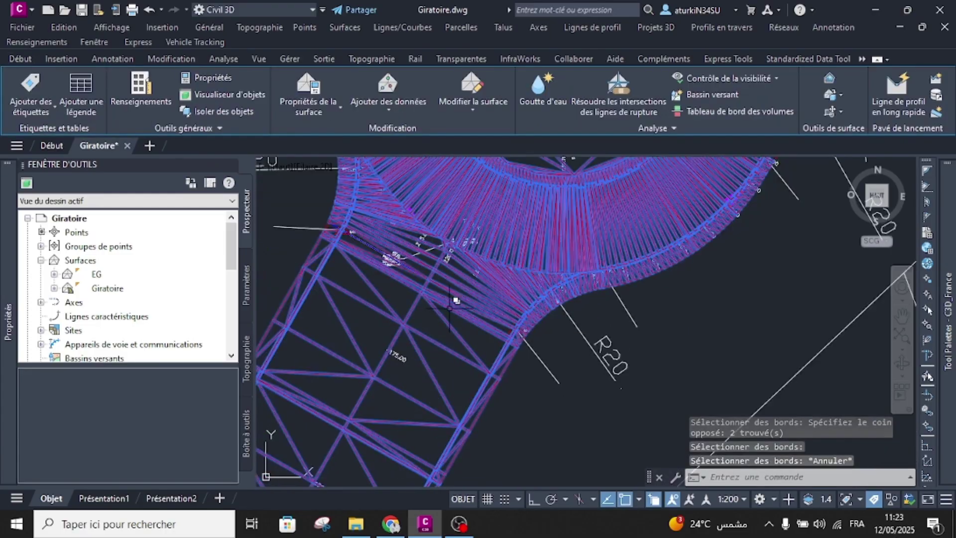
Add a surface line closing the outer sidewalk edge gap on the west side of the branch junction, and save the drawing.
scroll(549, 372, down, 3)
scroll(587, 397, up, 5)
scroll(588, 396, down, 5)
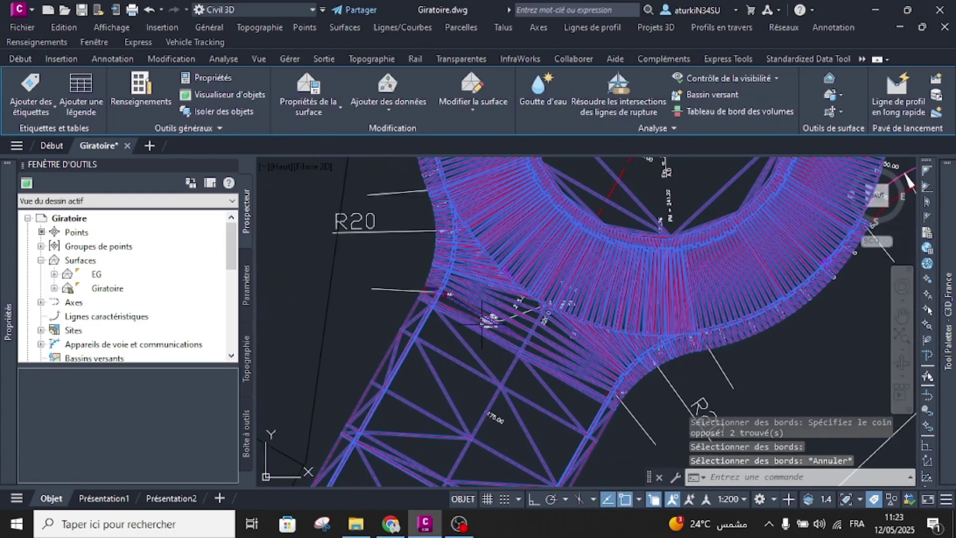
middle_drag(446, 300, 490, 323)
scroll(490, 323, up, 10)
click(476, 102)
click(503, 132)
click(514, 261)
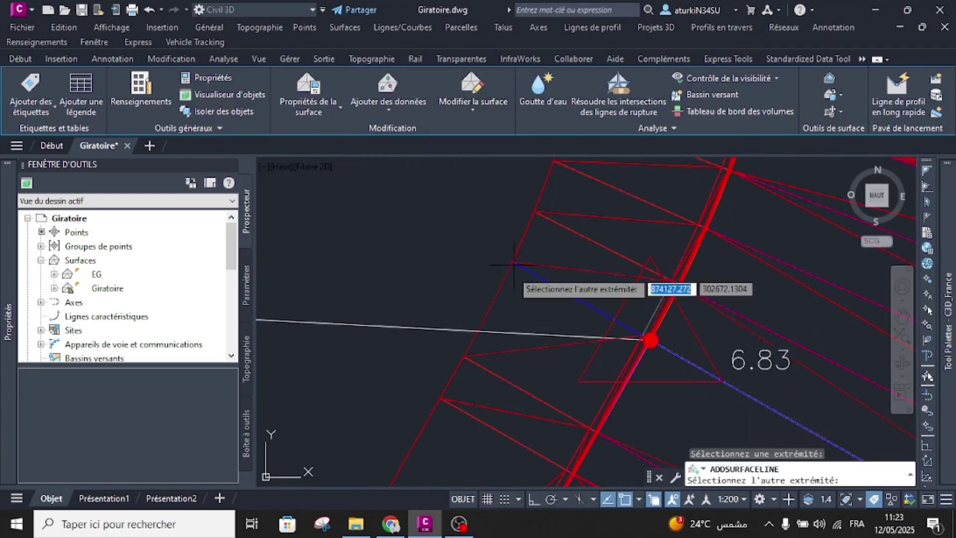
click(464, 356)
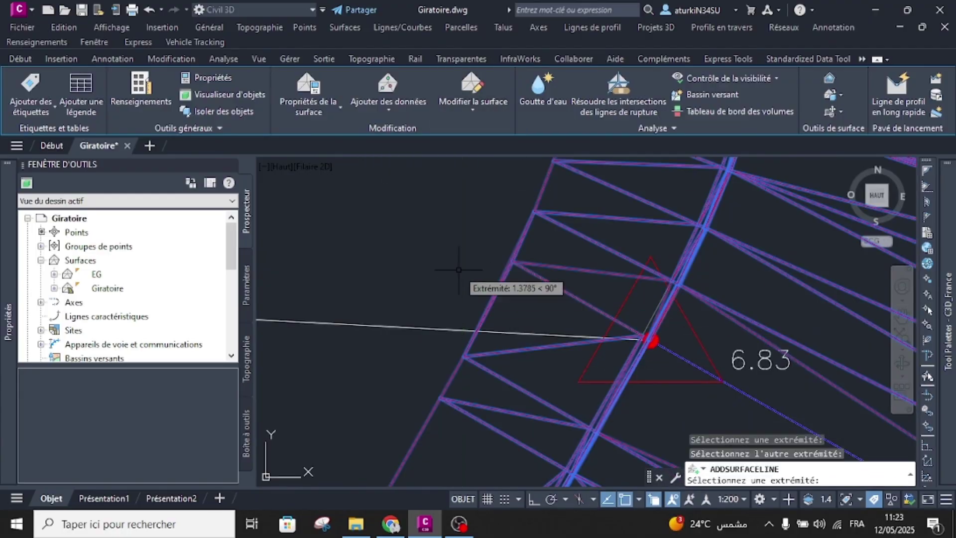
key(Return)
scroll(489, 301, down, 5)
scroll(523, 301, down, 5)
key(Escape)
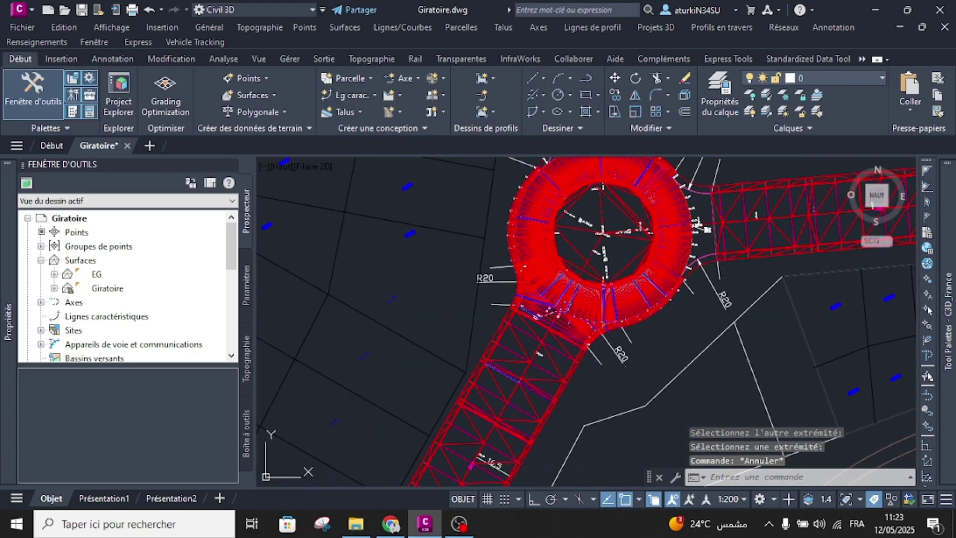
key(ctrl+s)
Review the edited Giratoire surface in 3D in the Object Viewer, orbiting around the roundabout and its branches.
click(572, 315)
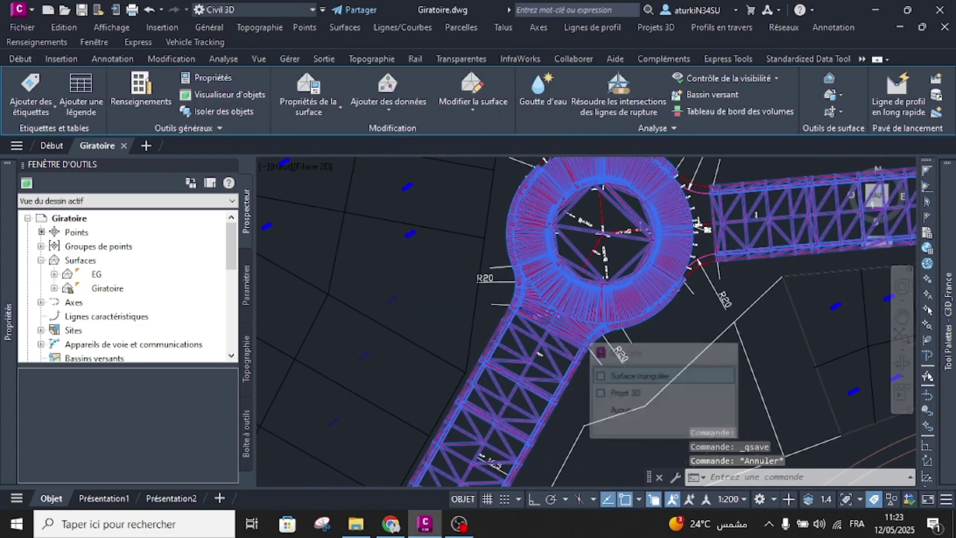
scroll(567, 318, down, 2)
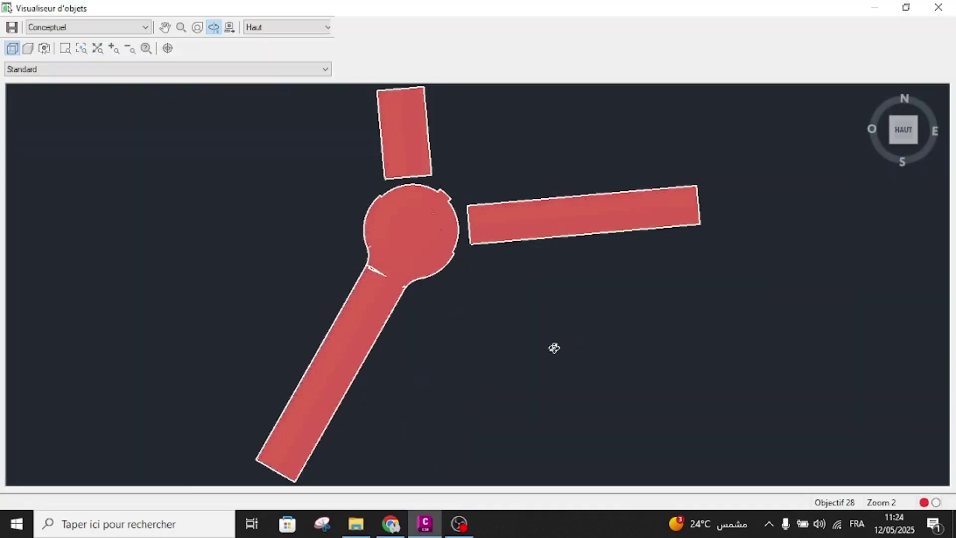
drag(401, 288, 371, 191)
middle_drag(456, 265, 463, 361)
scroll(458, 358, up, 4)
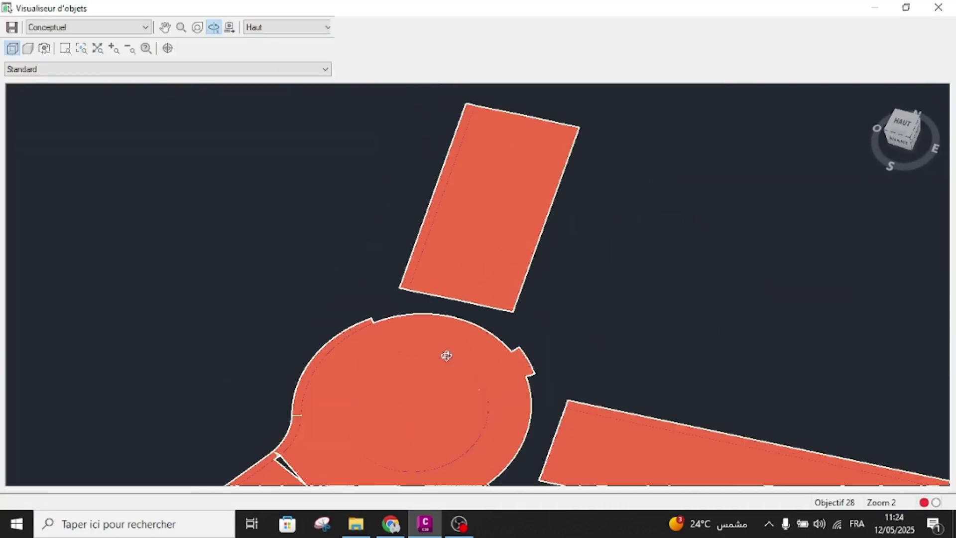
middle_drag(398, 384, 482, 192)
drag(488, 275, 486, 208)
scroll(479, 272, up, 5)
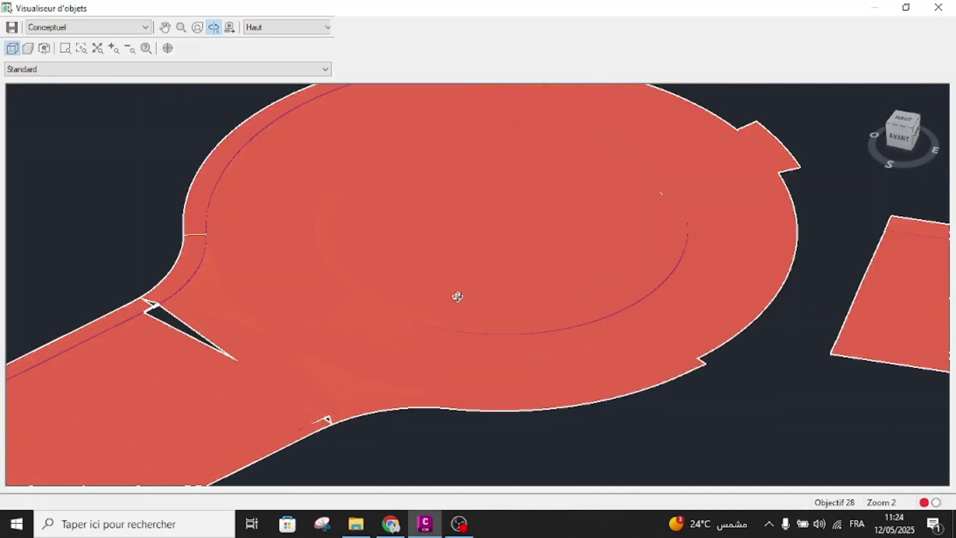
middle_drag(456, 296, 481, 352)
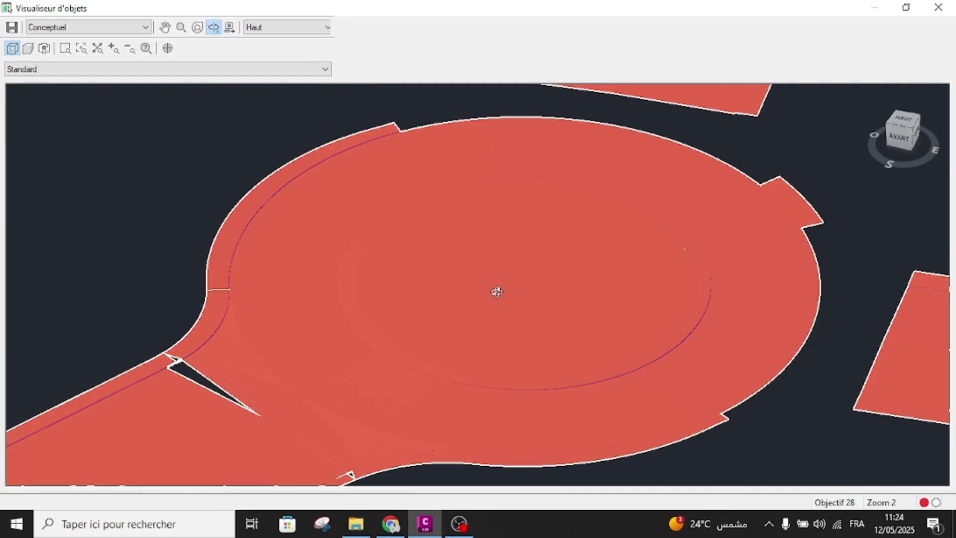
Examine both sides of the southwest branch junction up close in 3D for holes in the surface.
scroll(497, 292, down, 3)
middle_drag(419, 375, 459, 347)
drag(391, 390, 455, 399)
scroll(455, 386, up, 6)
middle_drag(482, 440, 400, 291)
scroll(412, 343, down, 4)
middle_drag(387, 419, 437, 334)
scroll(442, 352, up, 5)
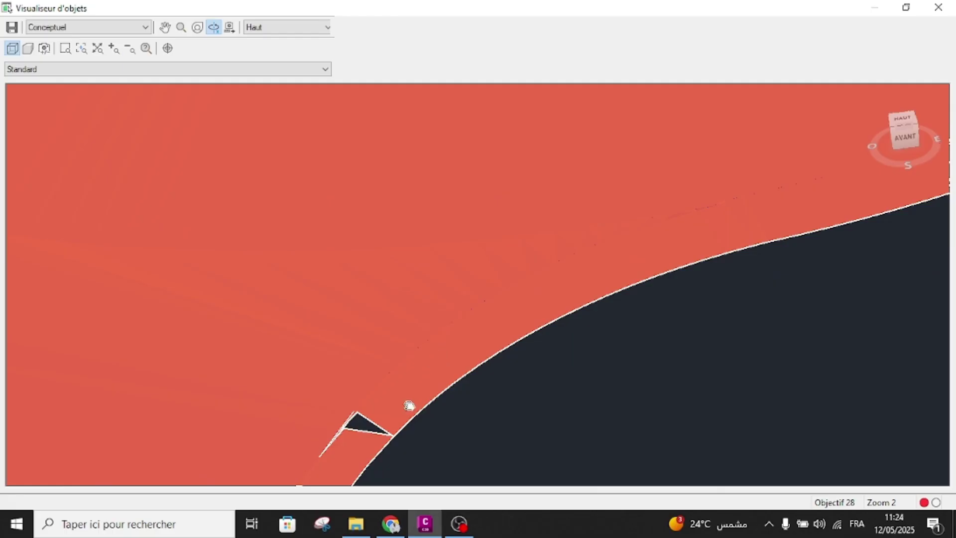
middle_drag(408, 409, 450, 282)
scroll(442, 293, down, 2)
middle_drag(344, 294, 602, 337)
middle_drag(360, 329, 574, 361)
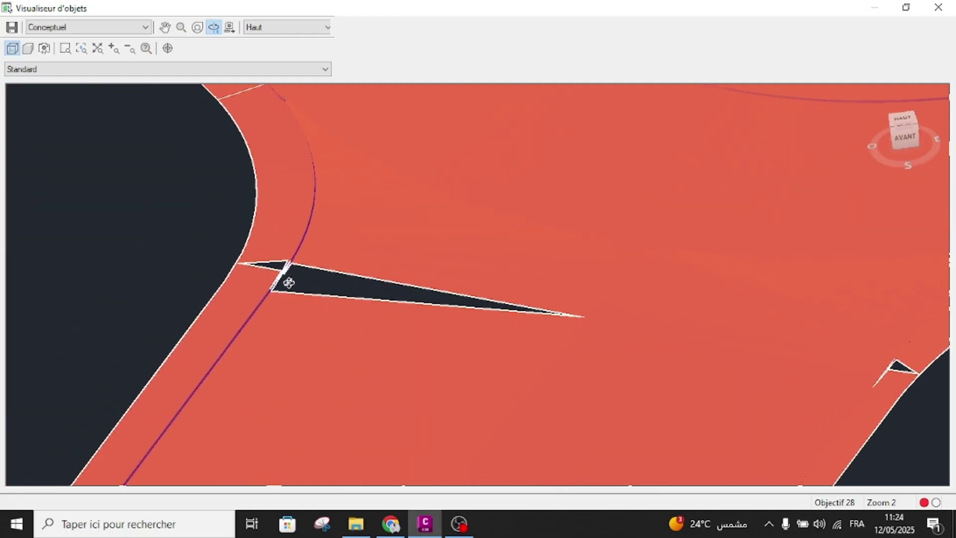
key(Escape)
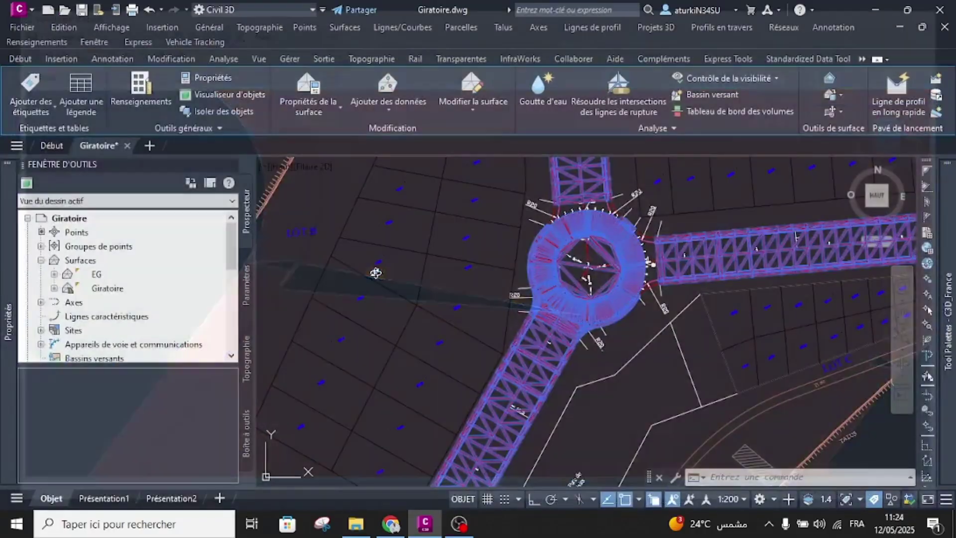
key(Escape)
Add a surface line to Giratoire from the west connection curve's branch end to the southwest branch centreline.
scroll(546, 305, up, 6)
scroll(546, 306, up, 4)
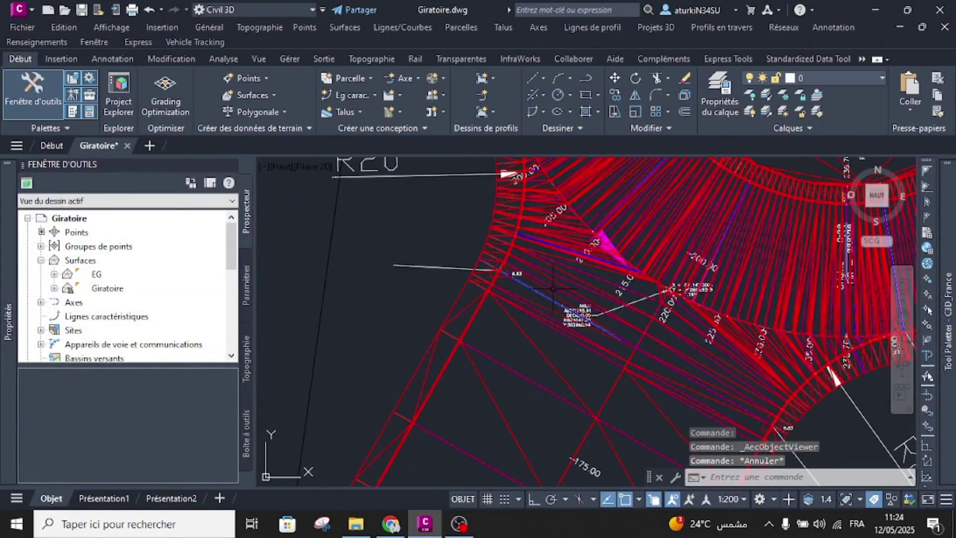
click(493, 298)
scroll(490, 301, down, 2)
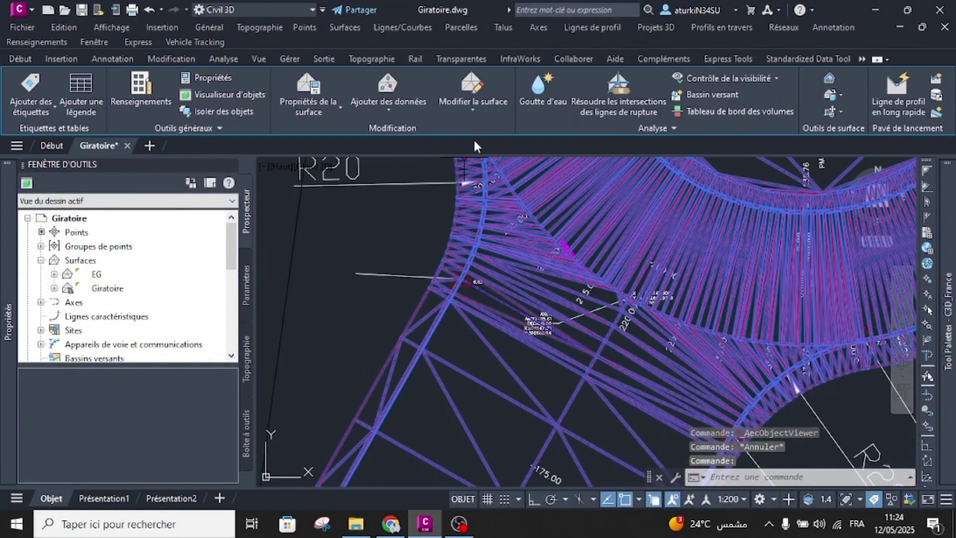
click(476, 105)
click(486, 135)
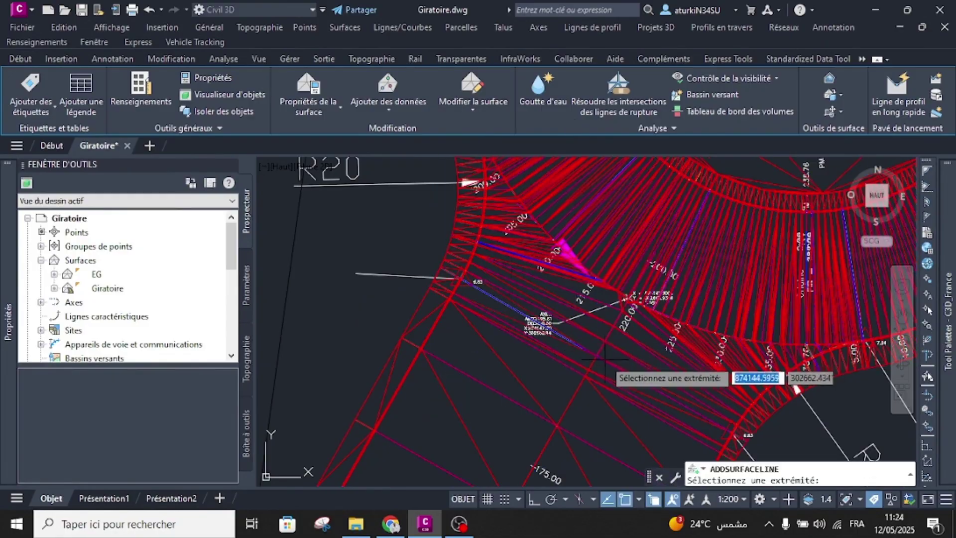
scroll(580, 343, up, 5)
scroll(580, 343, down, 4)
scroll(425, 272, up, 3)
scroll(425, 274, up, 5)
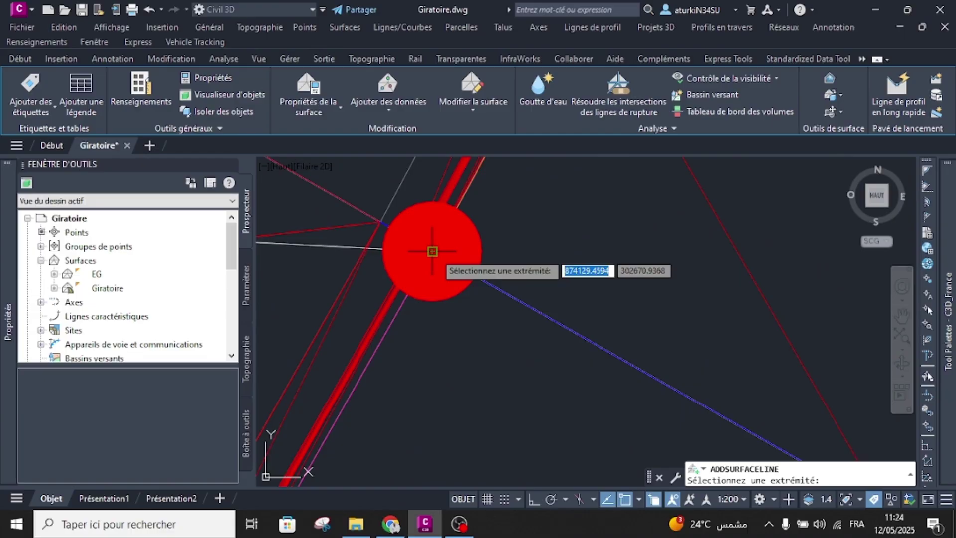
click(432, 251)
scroll(432, 251, down, 5)
scroll(467, 310, up, 3)
scroll(467, 310, up, 2)
click(499, 299)
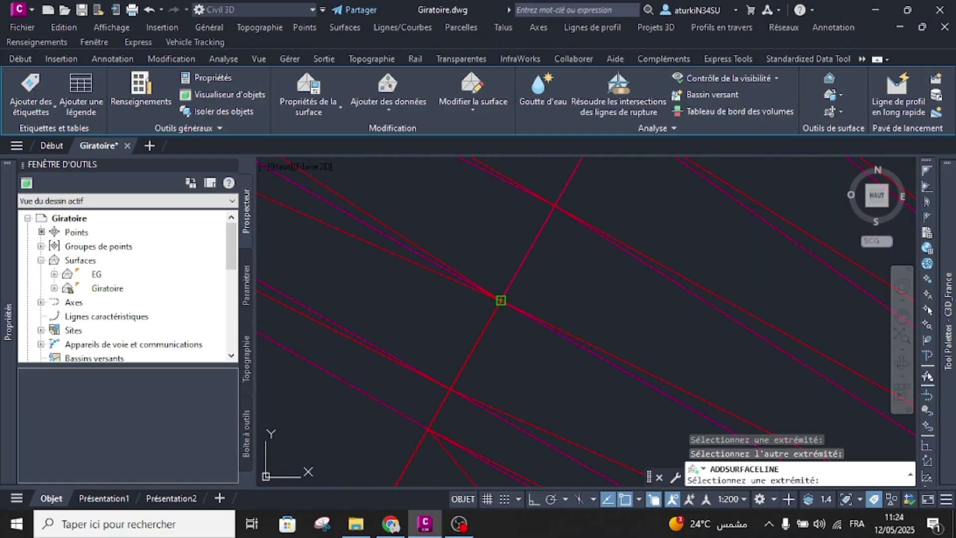
key(Return)
scroll(501, 300, down, 5)
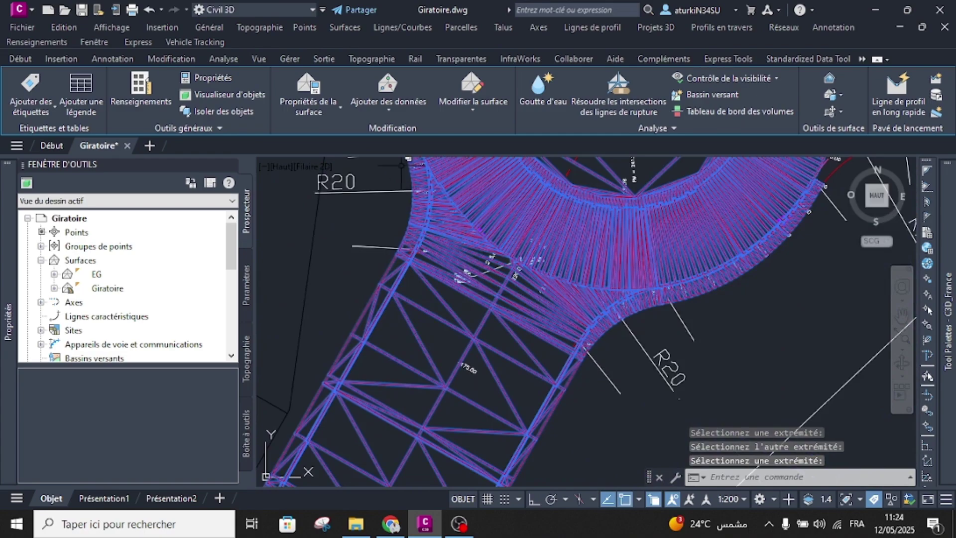
Review the Giratoire surface in 3D in the Object Viewer, orbiting around the southwest branch junction.
click(257, 93)
drag(487, 367, 376, 231)
scroll(377, 231, up, 5)
middle_drag(351, 256, 607, 395)
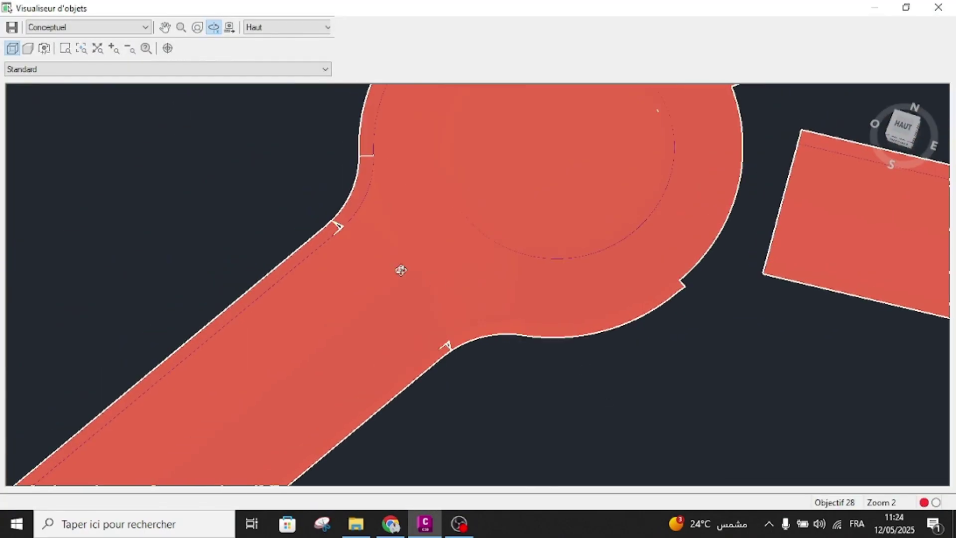
middle_drag(400, 270, 454, 285)
drag(413, 358, 465, 348)
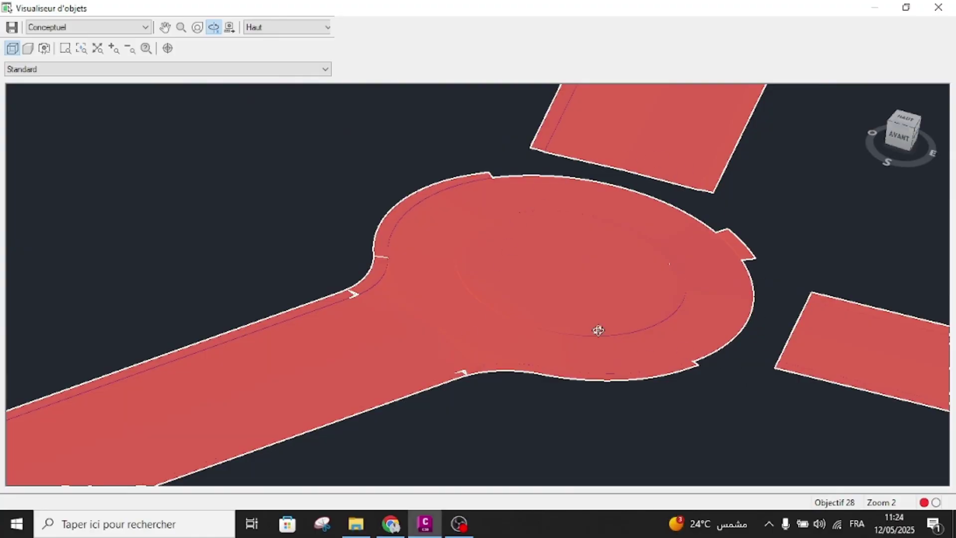
key(Escape)
key(Escape)
Save the drawing with the edited Giratoire surface.
scroll(488, 326, down, 4)
middle_drag(525, 251, 473, 348)
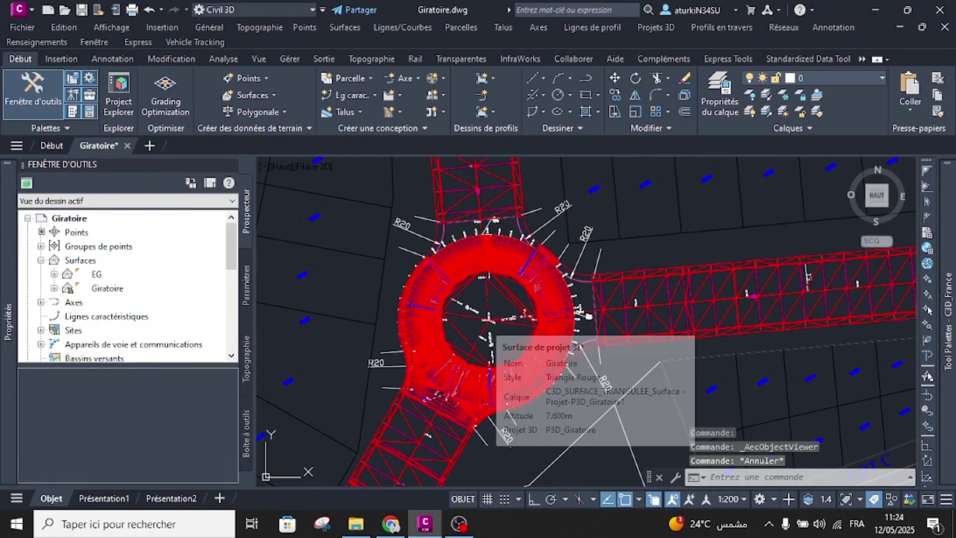
key(ctrl+s)
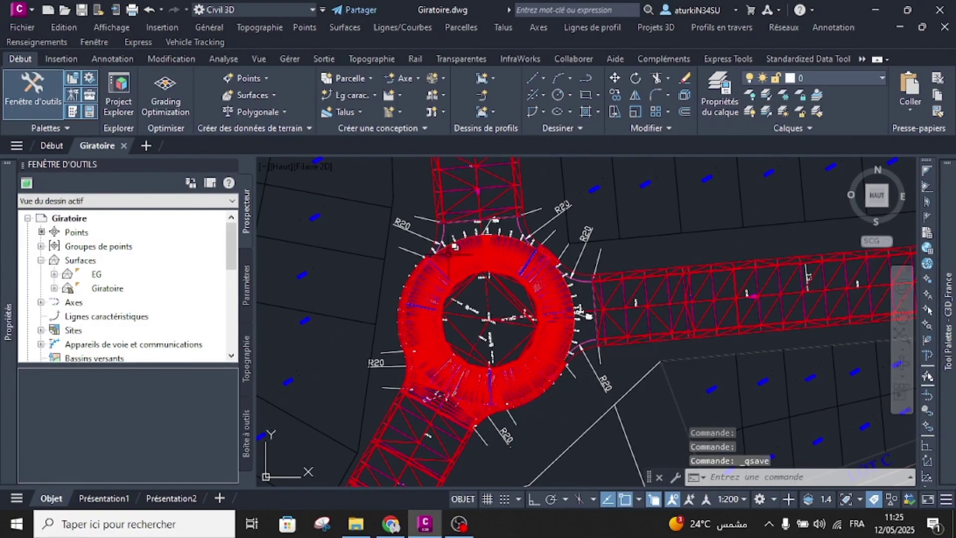
Create alignment 2_Racc 1 from the north branch's west R20 connection arc, without adding curves between tangents or erasing existing entities.
middle_drag(447, 281, 471, 348)
scroll(495, 302, up, 2)
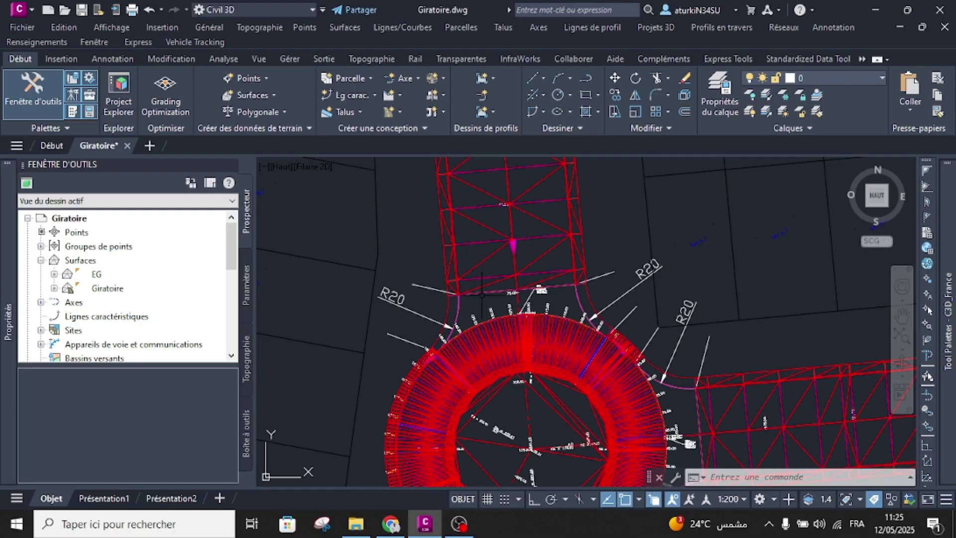
scroll(467, 298, up, 4)
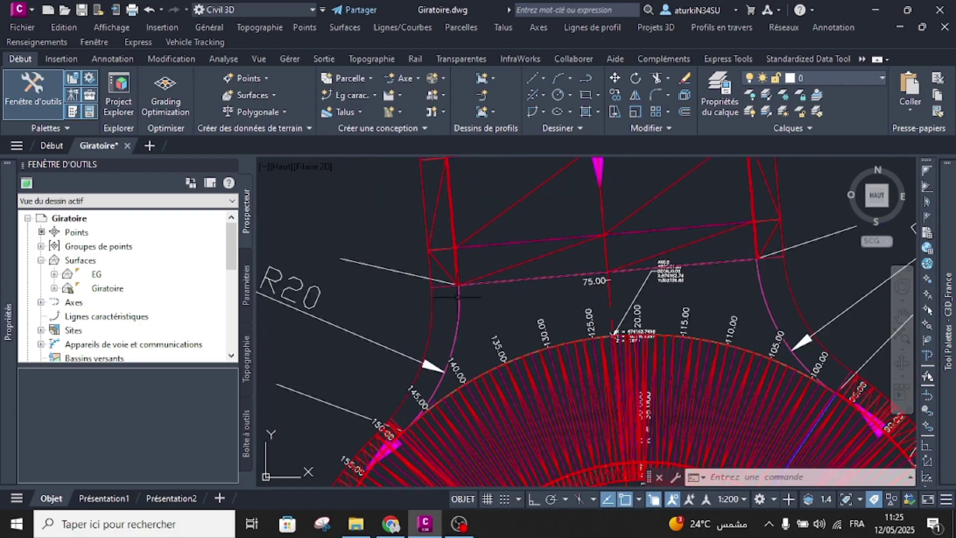
click(403, 80)
click(429, 159)
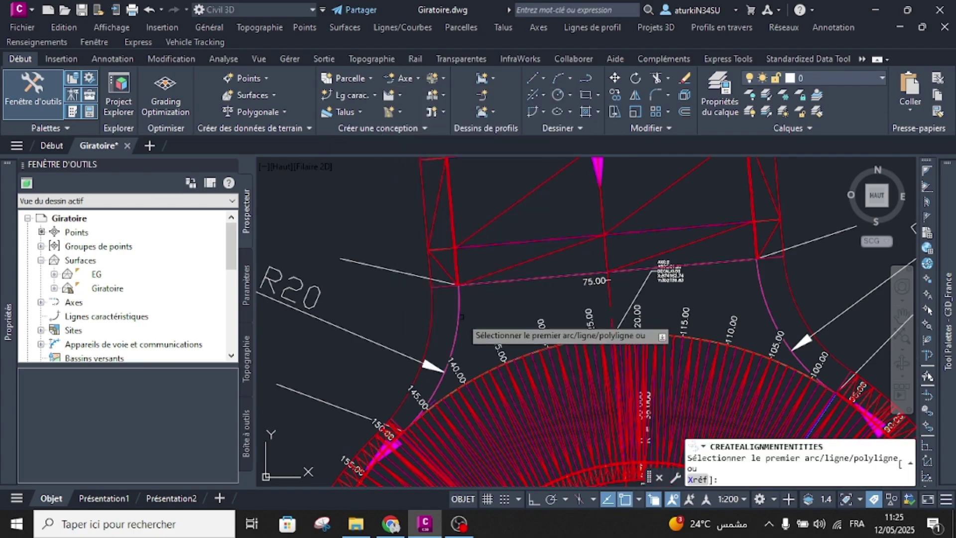
scroll(466, 309, up, 2)
click(454, 291)
key(Return)
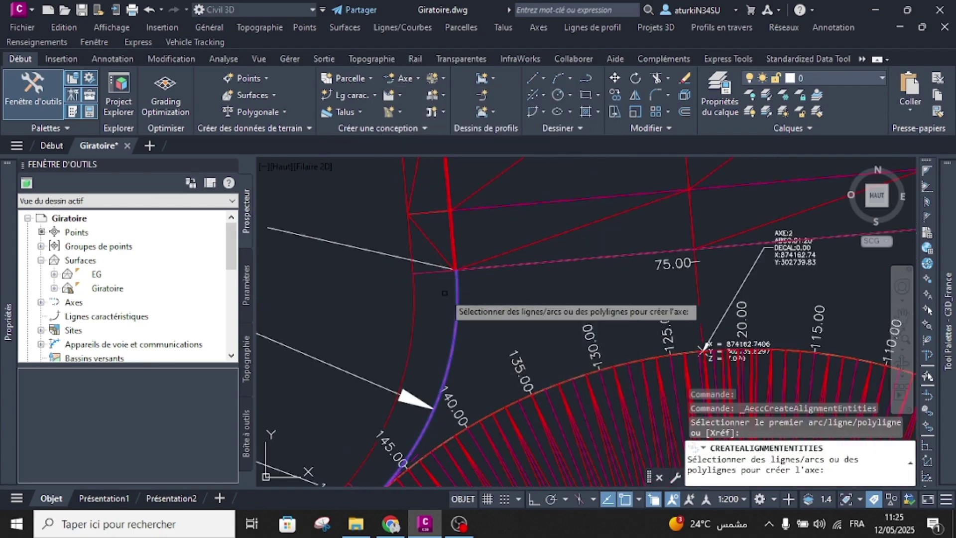
key(Return)
right_click(445, 298)
click(467, 304)
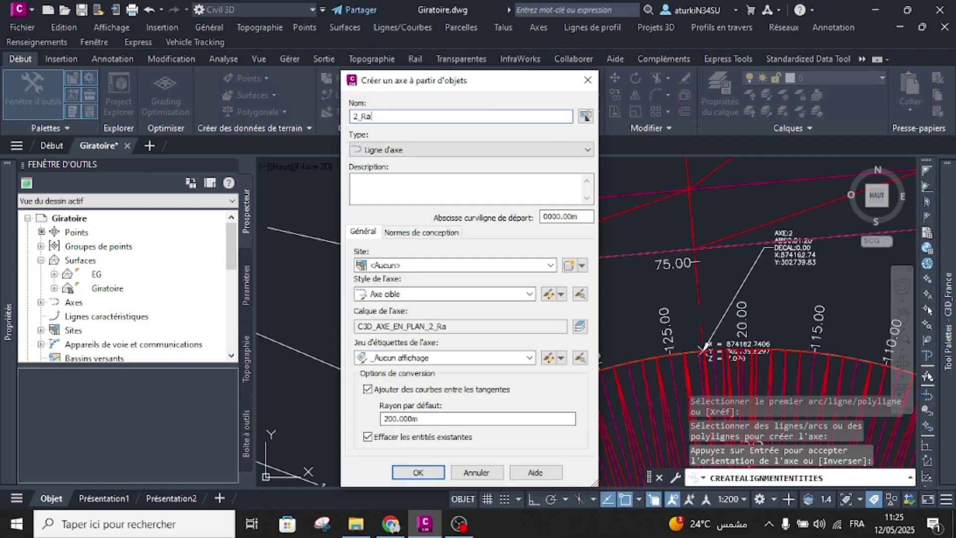
click(391, 394)
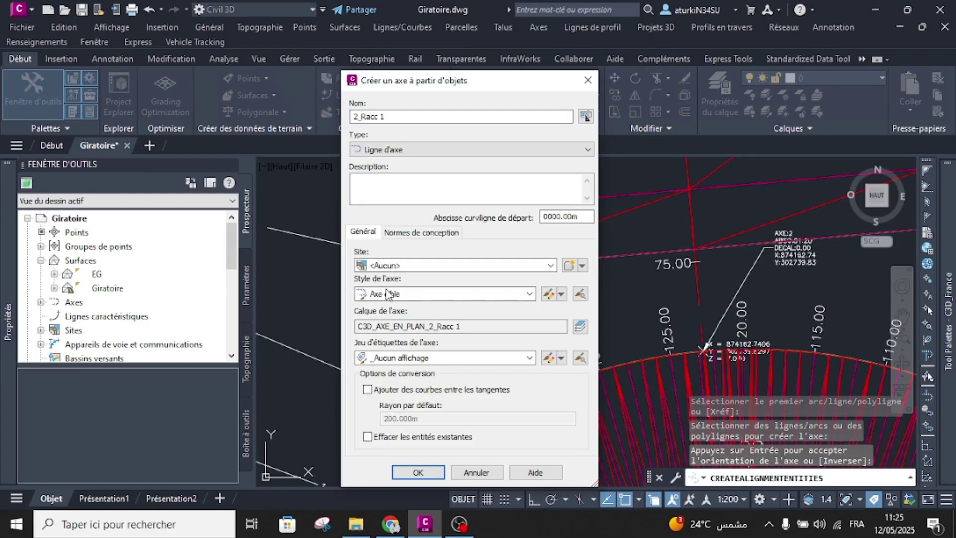
click(417, 472)
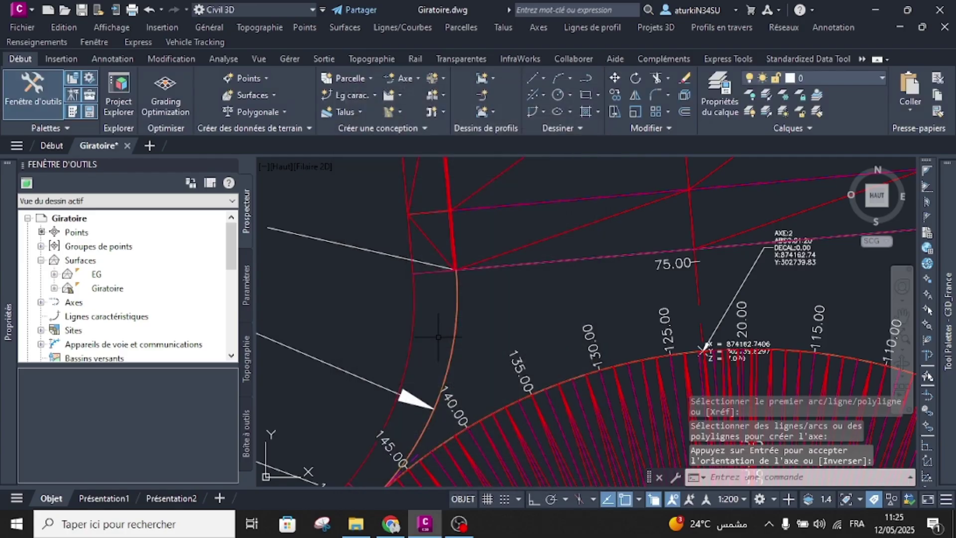
key(Escape)
Create alignment 2_Racc 2 from the north branch's east R20 connection arc, without adding curves between tangents.
scroll(438, 324, down, 5)
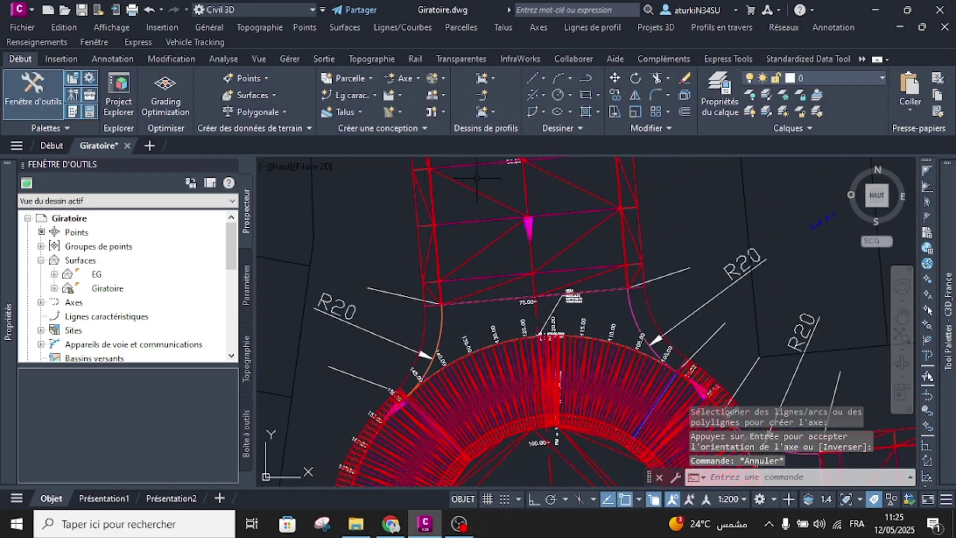
click(406, 79)
click(425, 153)
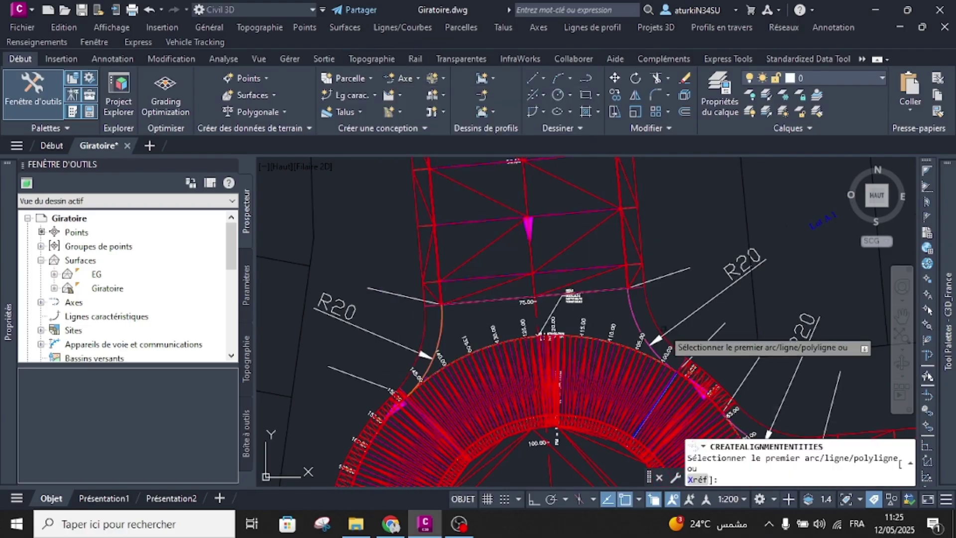
scroll(391, 363, up, 3)
click(618, 254)
right_click(617, 253)
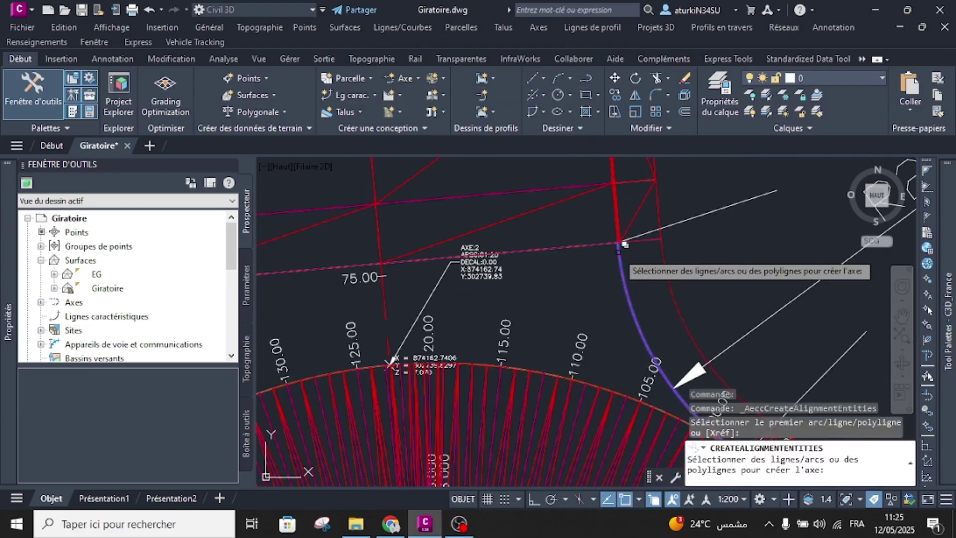
right_click(617, 253)
right_click(618, 253)
click(646, 262)
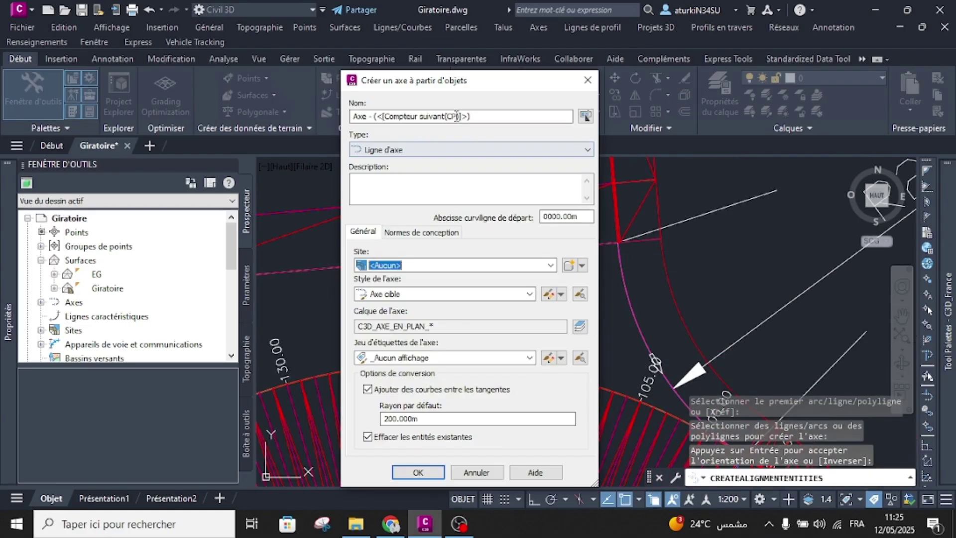
text(2_Racc 2)
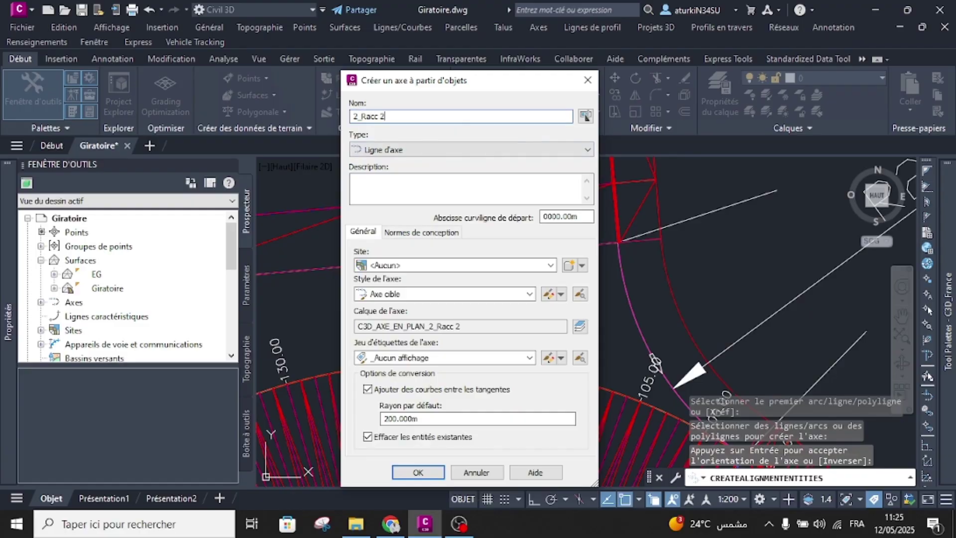
click(394, 390)
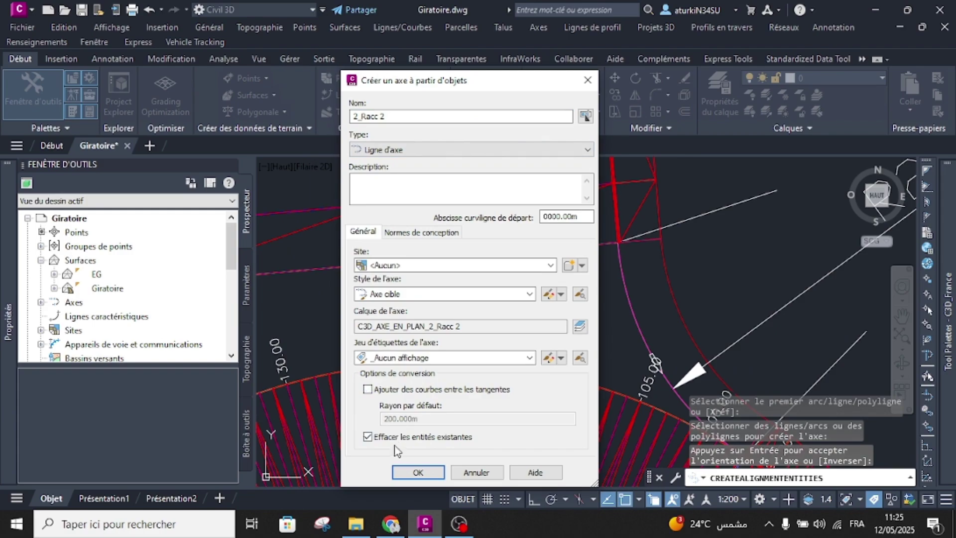
click(418, 472)
key(Escape)
Create the EG surface profile for alignment 2_Racc 1 and place its profile view in free space beside the existing small profile views.
scroll(370, 306, up, 5)
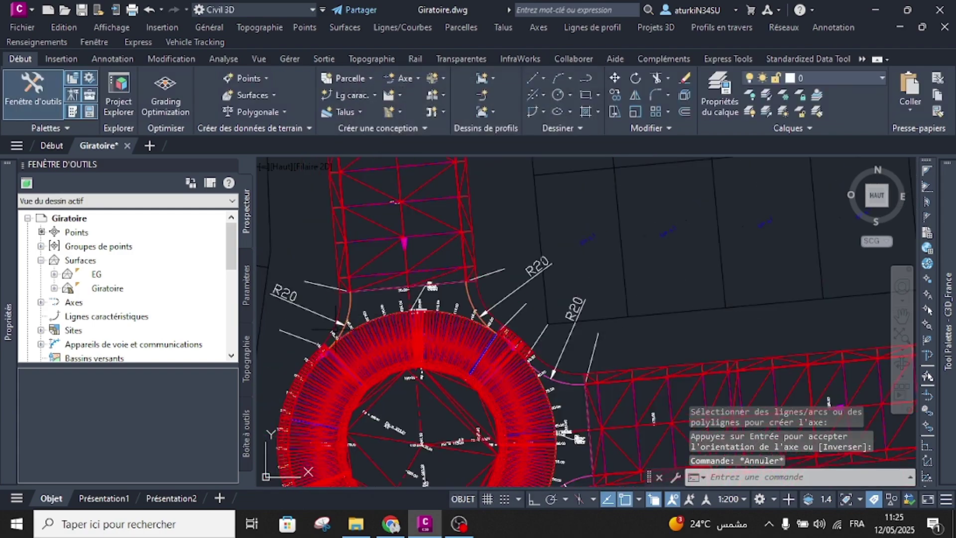
scroll(370, 305, up, 4)
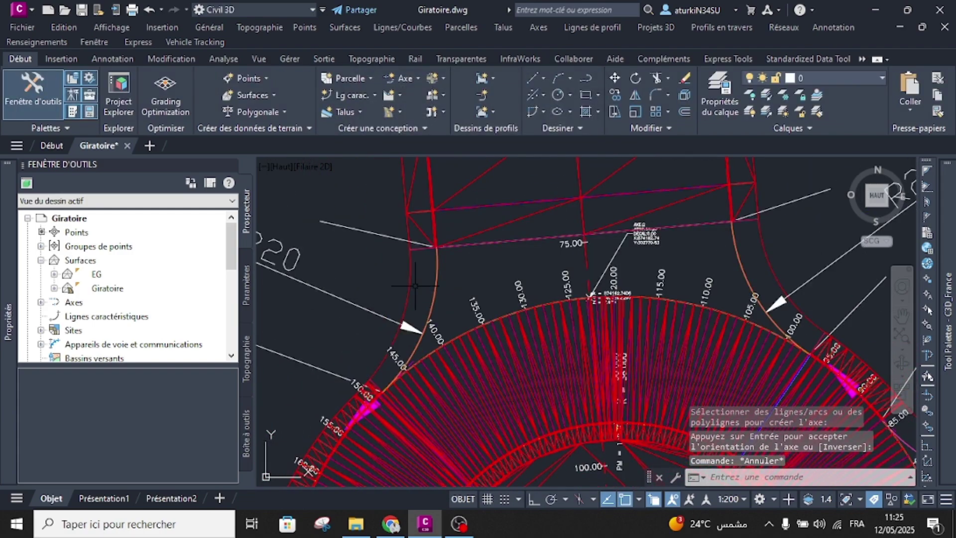
click(394, 94)
click(408, 117)
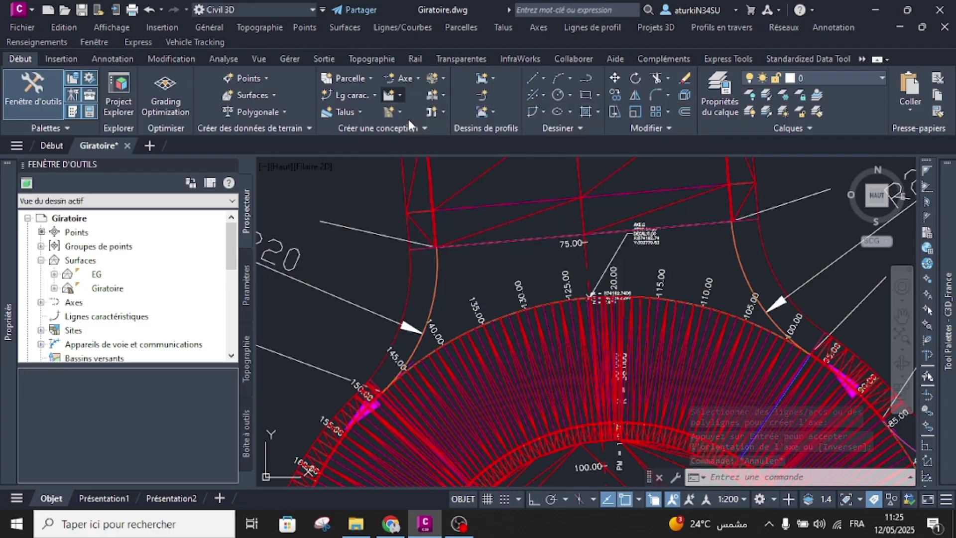
click(371, 145)
click(294, 202)
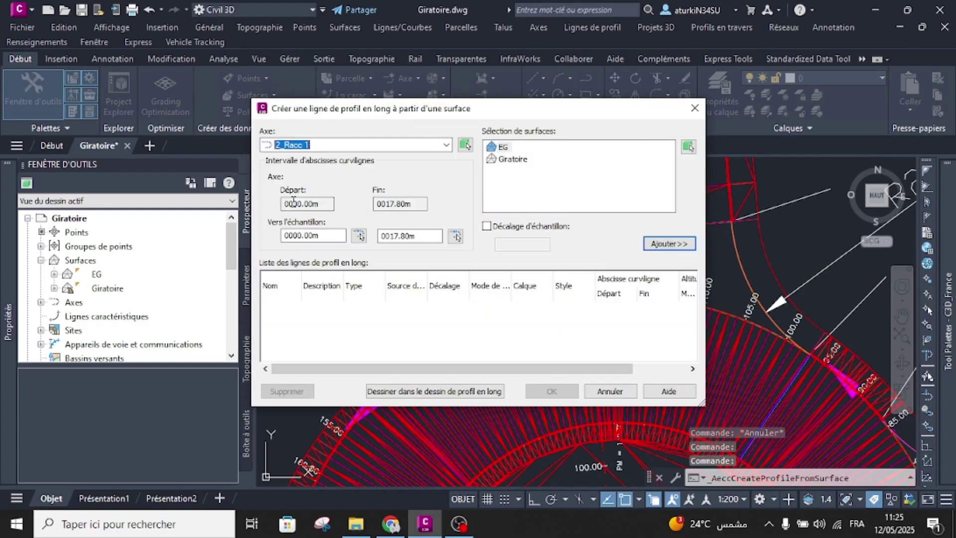
click(669, 244)
click(477, 392)
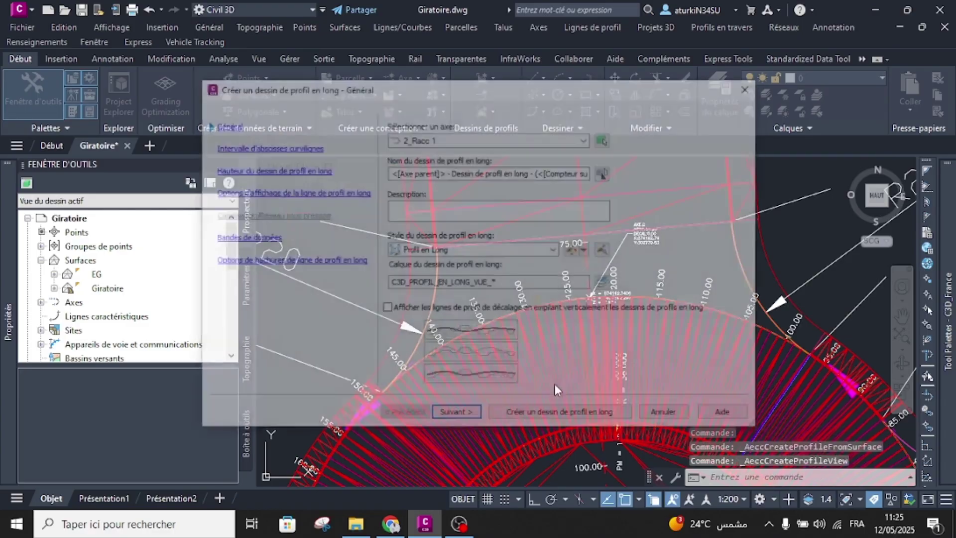
click(537, 415)
scroll(454, 328, down, 5)
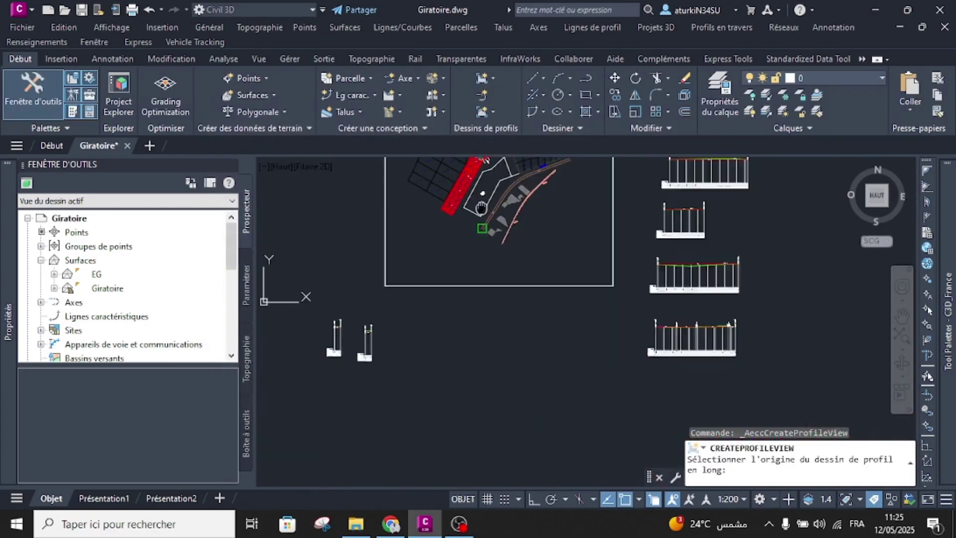
click(432, 326)
Create the EG surface profile for alignment 2_Racc 2 and place its profile view beside the one for 2_Racc 1.
click(396, 95)
click(409, 116)
click(446, 145)
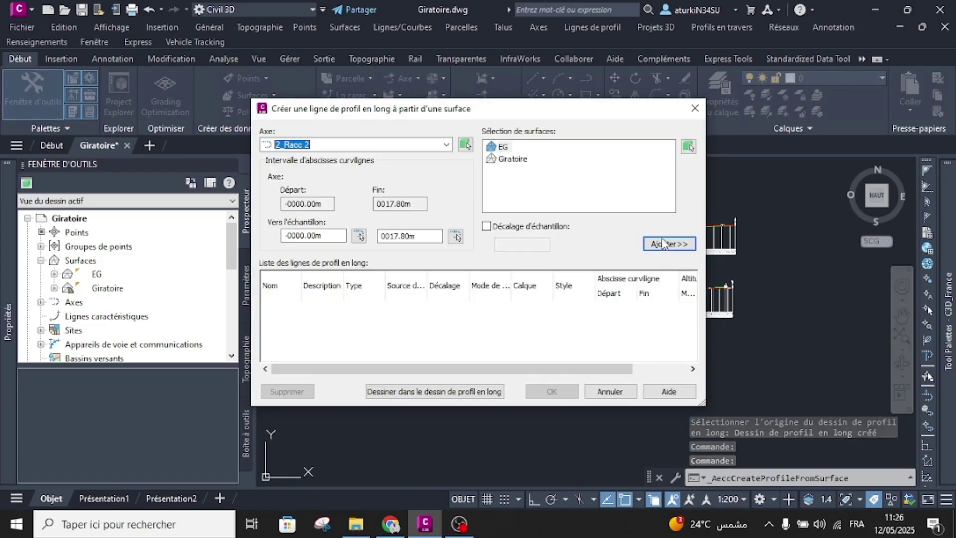
click(670, 245)
click(454, 392)
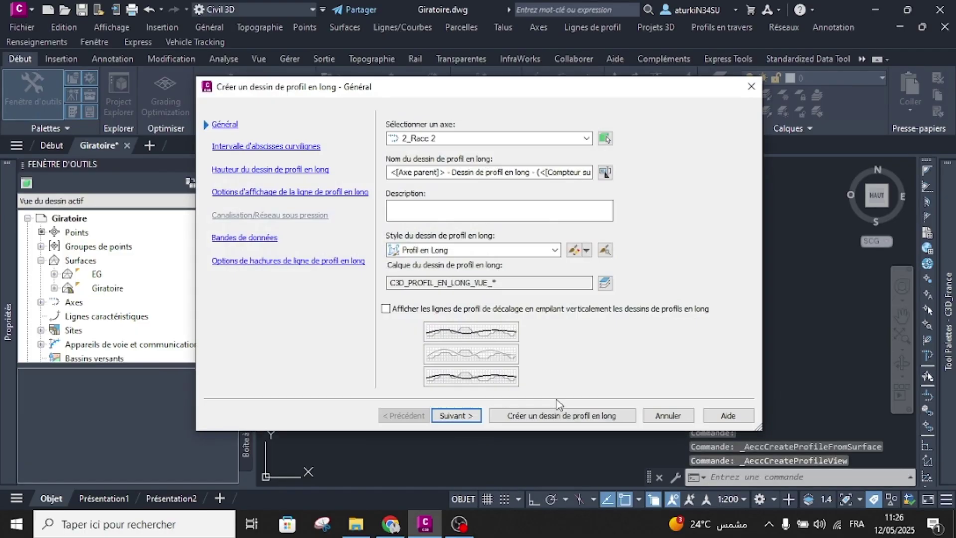
click(558, 416)
click(438, 300)
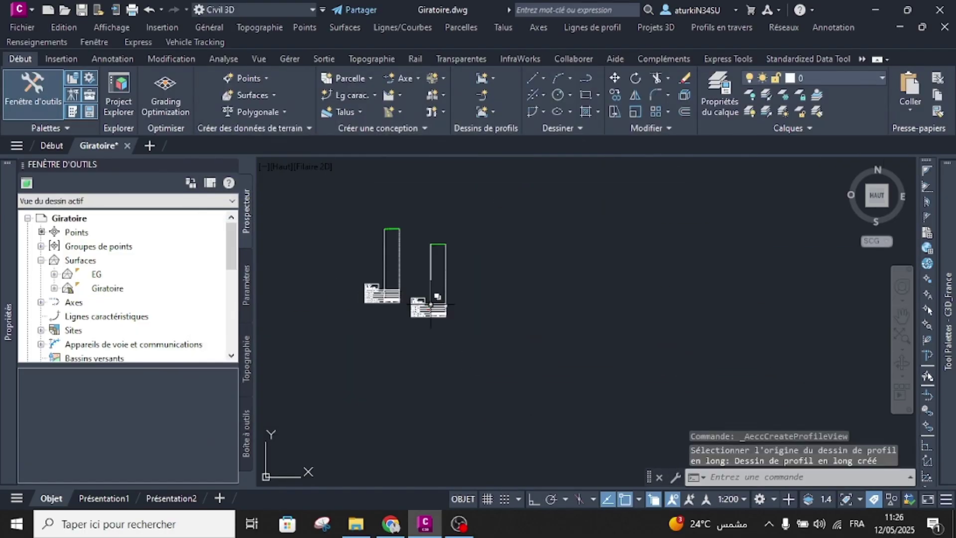
key(Escape)
Add a spot elevation label on the Giratoire surface where the north branch's west edge meets the 2_Racc 1 connection curve.
scroll(439, 251, down, 2)
middle_drag(438, 222, 473, 350)
scroll(489, 272, up, 4)
scroll(529, 236, up, 4)
scroll(494, 249, up, 3)
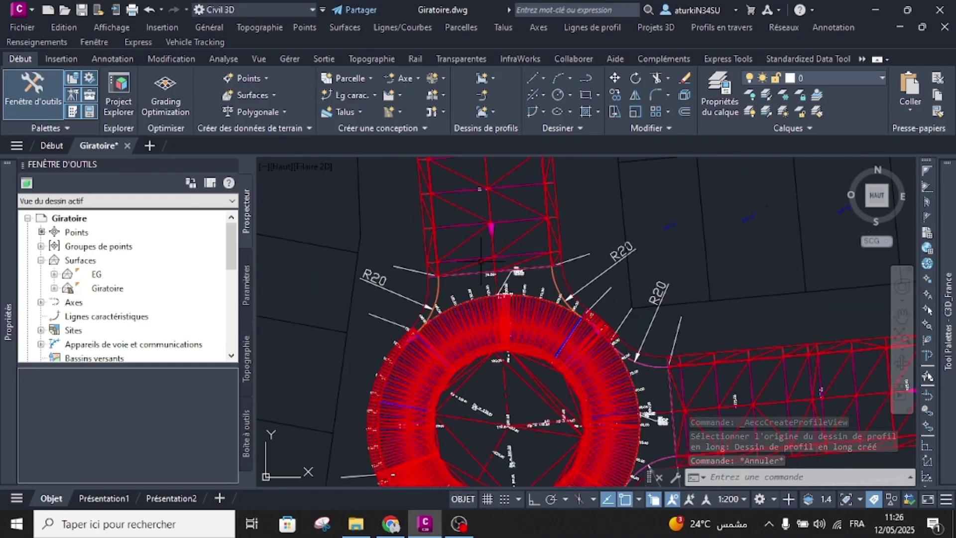
middle_drag(438, 230, 485, 252)
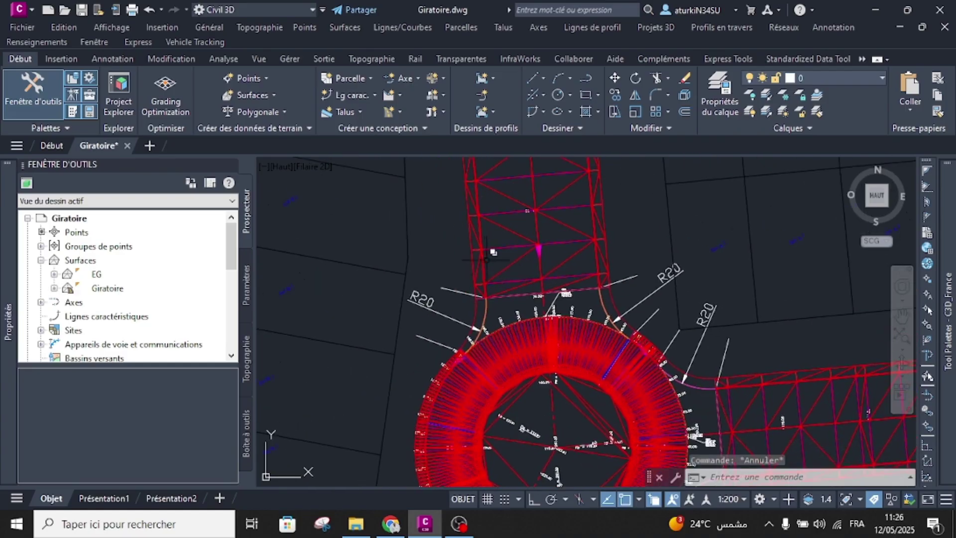
scroll(488, 263, up, 4)
click(513, 289)
scroll(502, 290, down, 4)
middle_drag(482, 304, 479, 292)
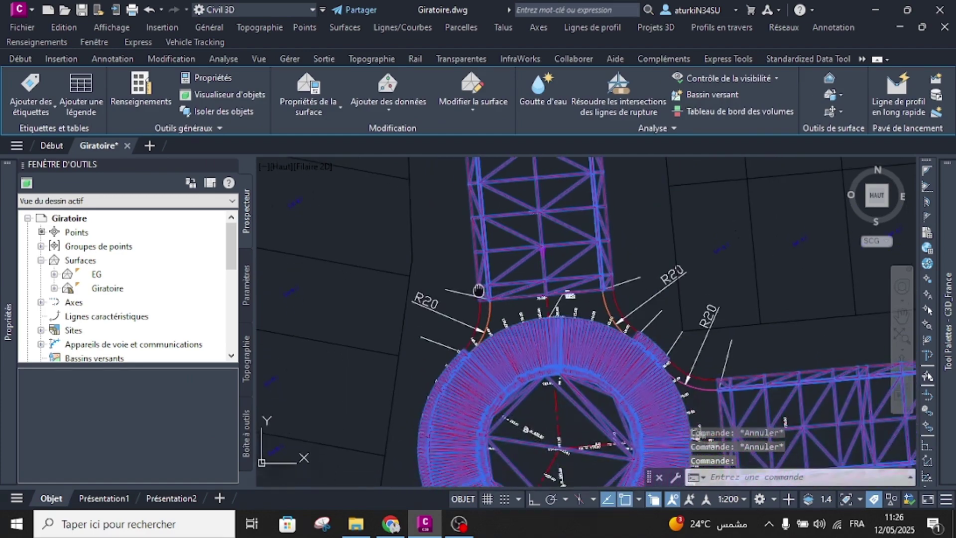
scroll(479, 293, up, 2)
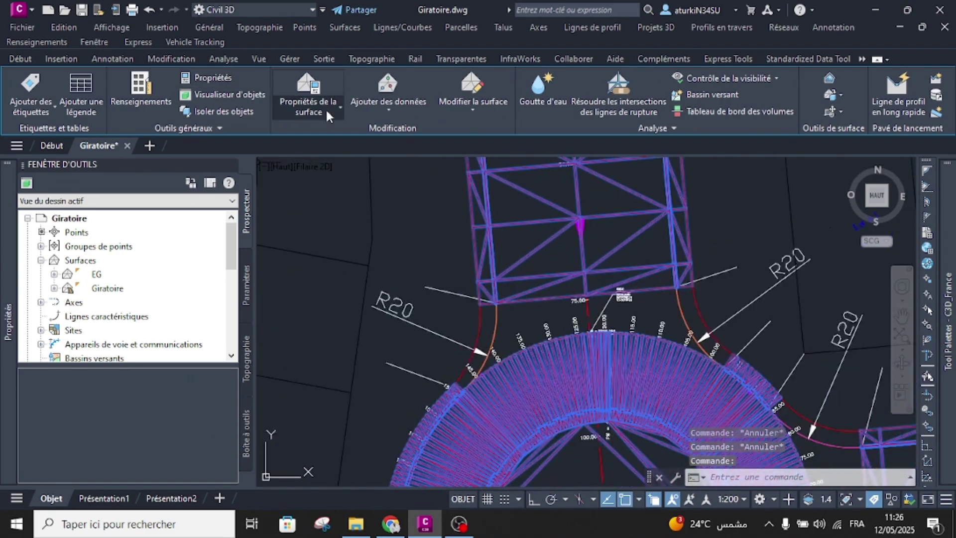
click(43, 114)
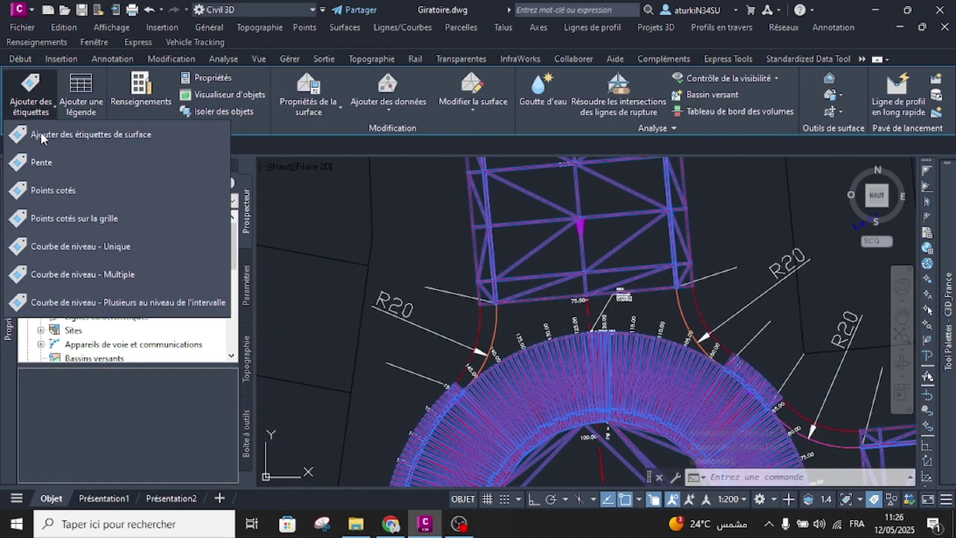
click(49, 187)
scroll(495, 313, up, 6)
scroll(494, 249, up, 3)
scroll(513, 264, up, 8)
middle_drag(510, 234, 565, 308)
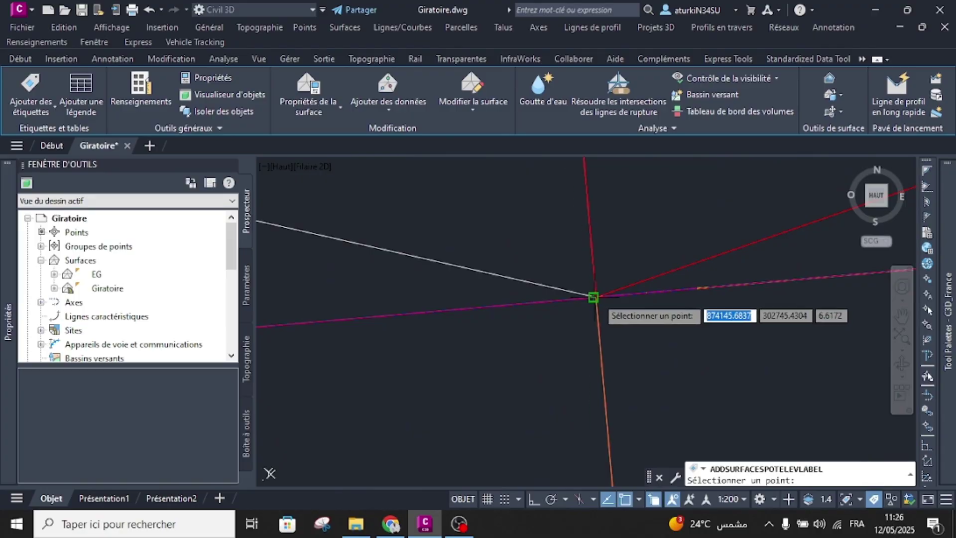
click(592, 297)
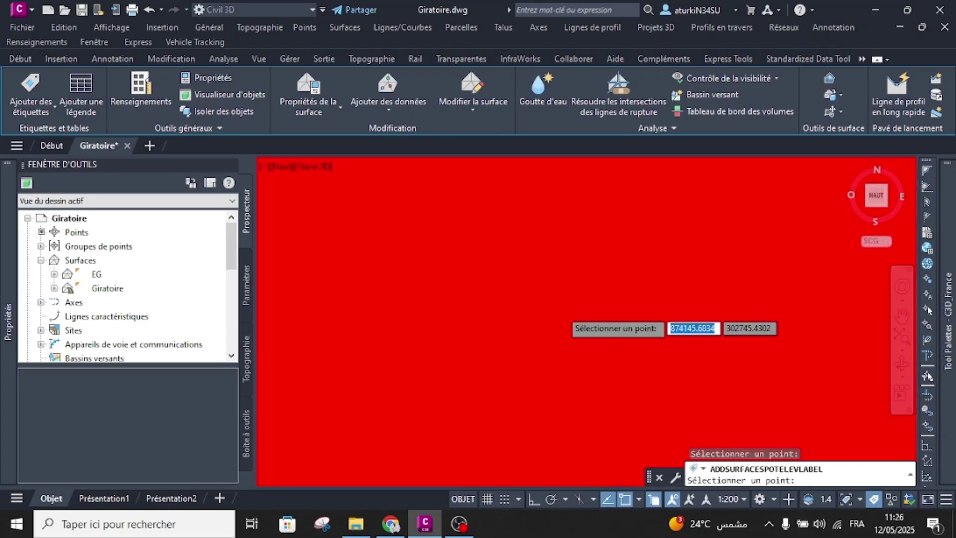
Place a spot elevation label where the north branch's western R20 curve meets the roundabout ring, near station 150.00.
scroll(551, 309, down, 8)
middle_drag(550, 318, 499, 197)
middle_drag(496, 370, 497, 198)
middle_drag(397, 373, 435, 293)
scroll(377, 392, up, 4)
middle_drag(345, 414, 414, 305)
scroll(394, 329, up, 5)
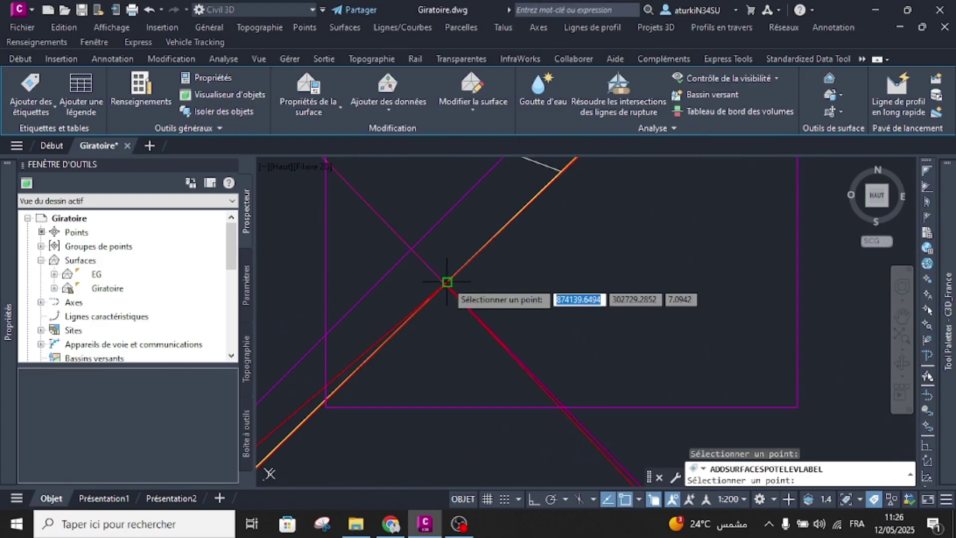
scroll(443, 286, up, 2)
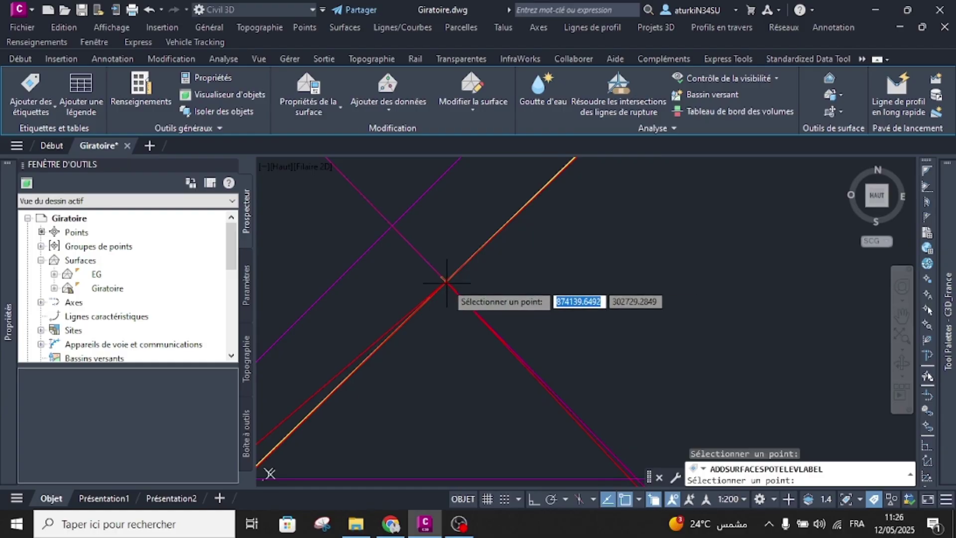
click(446, 283)
Try a spot elevation label at the upper end of the north branch's eastern R20 curve, and erase it.
scroll(440, 289, down, 2)
scroll(440, 289, down, 2)
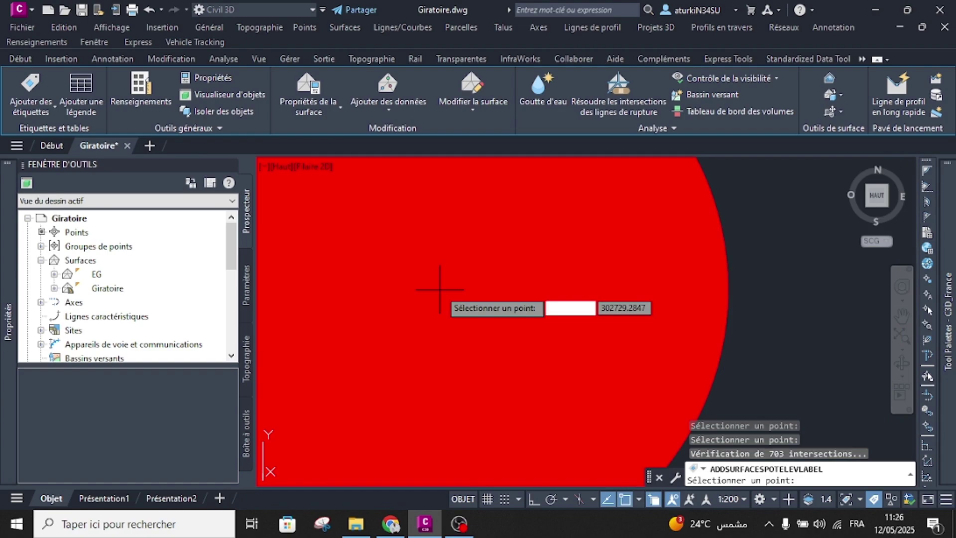
scroll(440, 290, down, 2)
scroll(440, 289, down, 2)
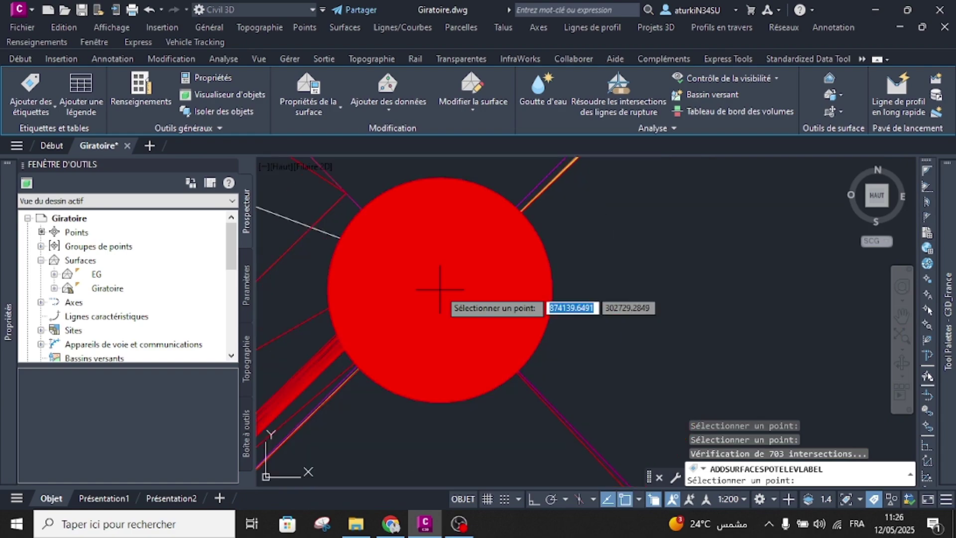
scroll(440, 289, down, 2)
scroll(433, 299, down, 6)
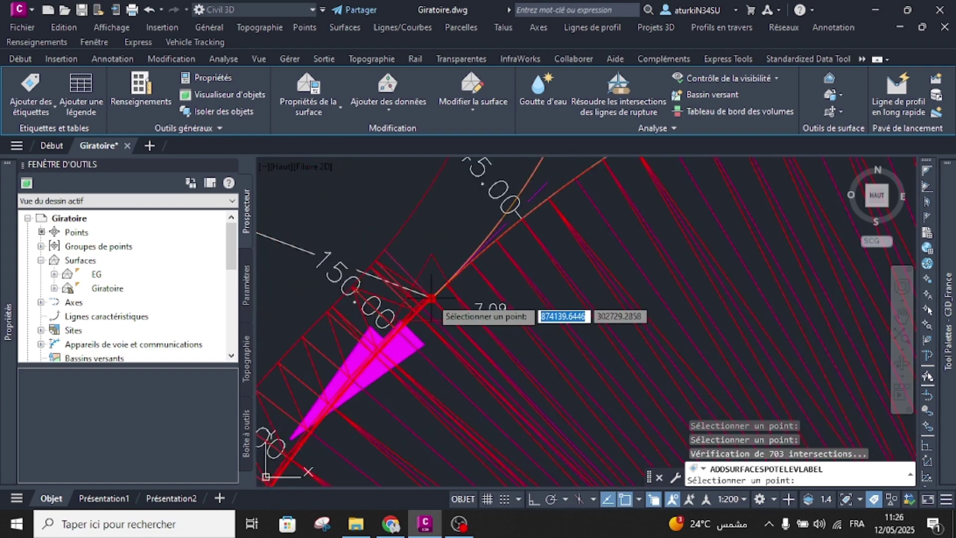
middle_drag(556, 262, 548, 273)
scroll(518, 293, up, 8)
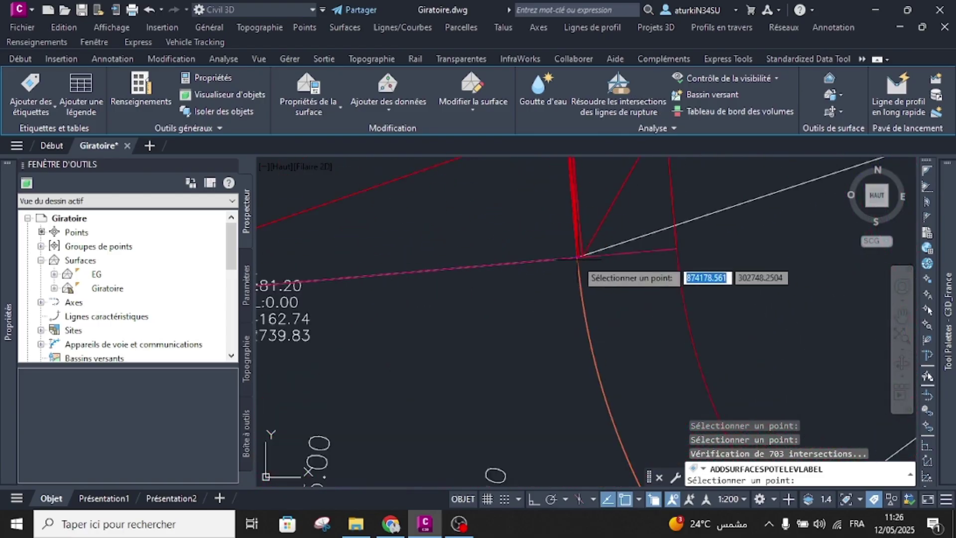
scroll(522, 354, up, 3)
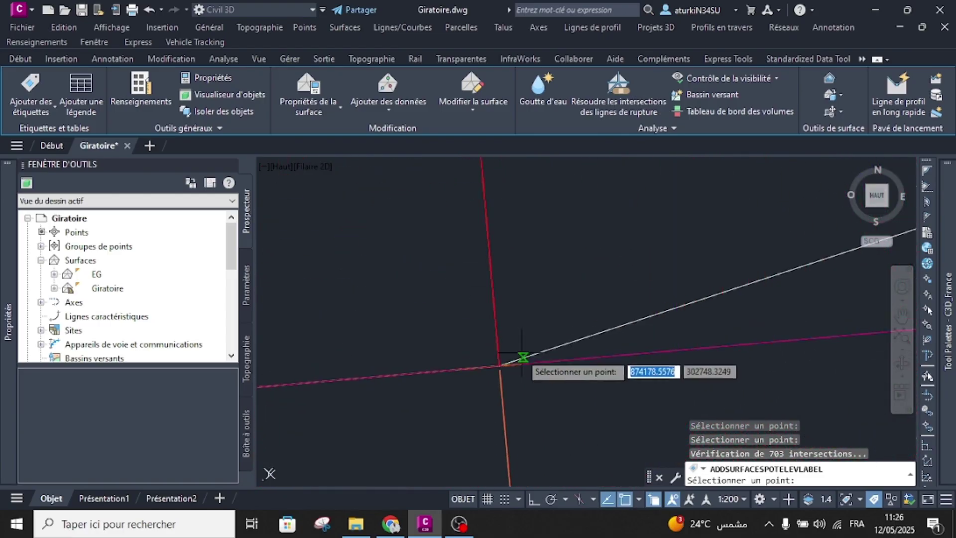
click(499, 364)
scroll(493, 367, down, 4)
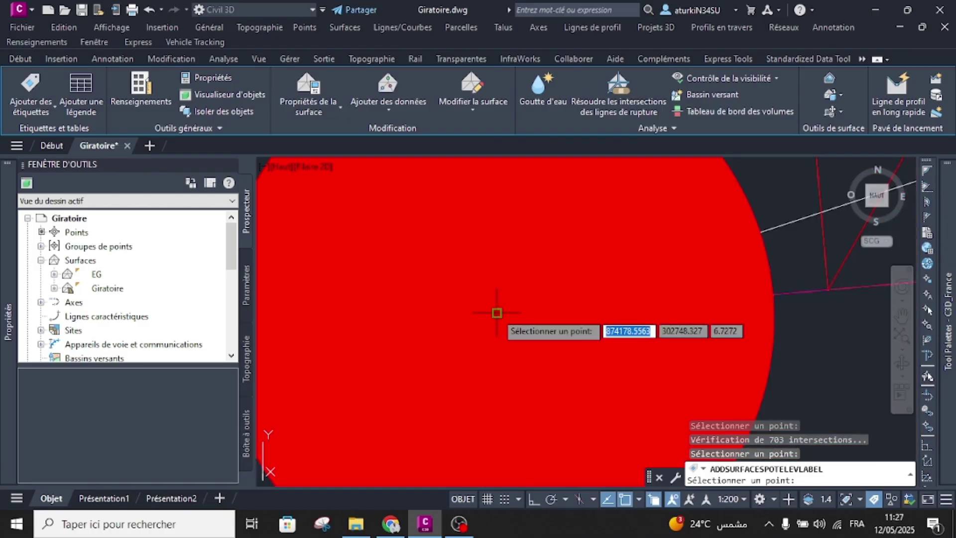
key(Escape)
key(Escape)
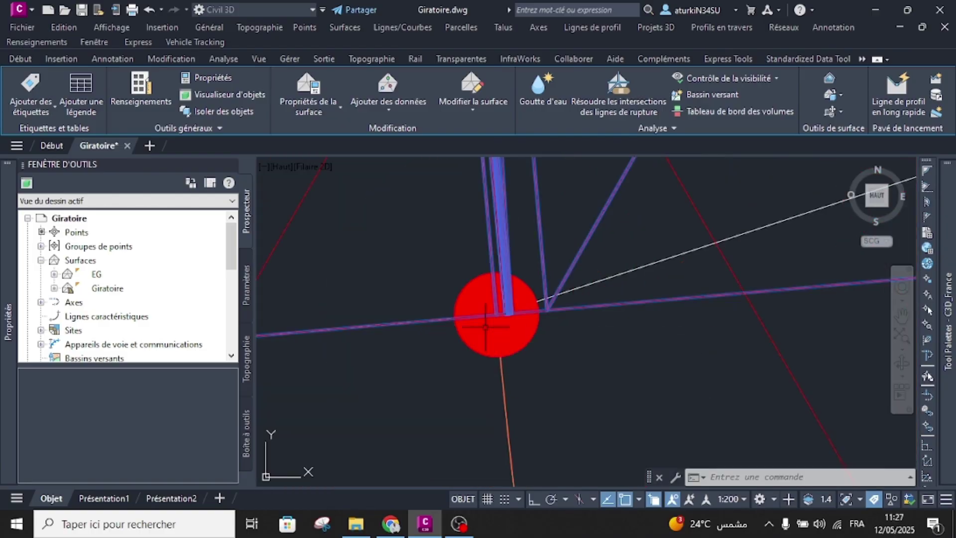
click(467, 346)
key(Delete)
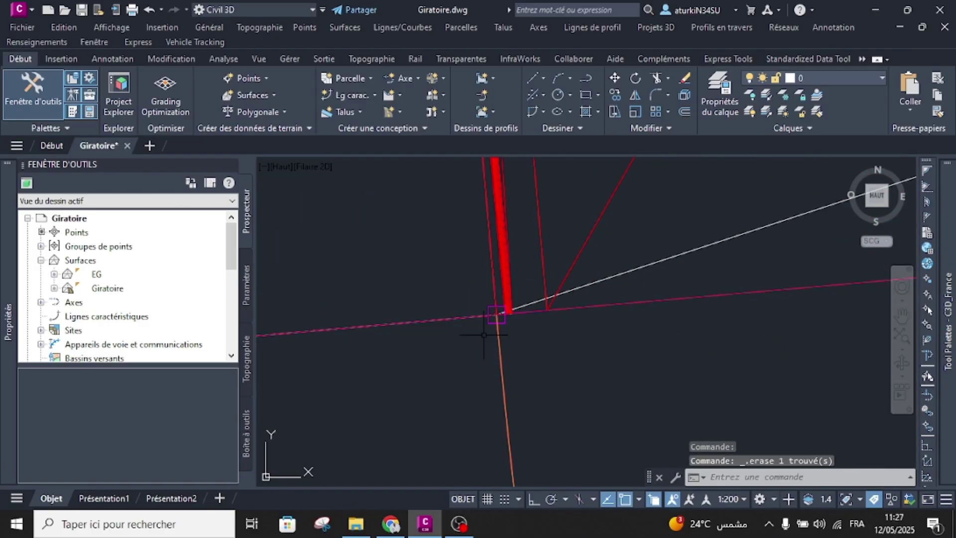
Examine how the eastern R20 curve alignment's upper endpoint meets the north branch edge and the surface triangles.
scroll(505, 300, up, 2)
click(529, 264)
scroll(529, 266, up, 3)
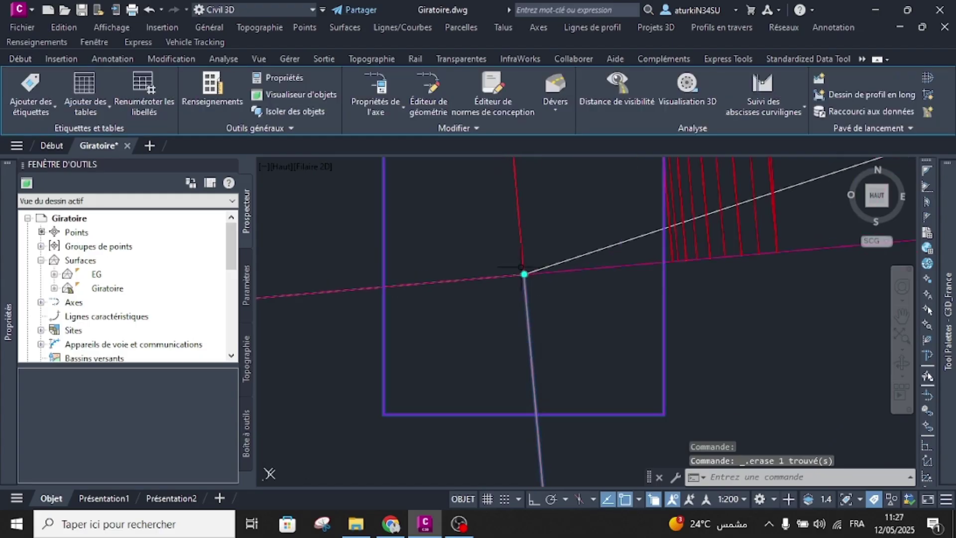
scroll(533, 286, up, 3)
mouse_move(476, 248)
middle_down()
mouse_move(491, 271)
mouse_move(489, 350)
mouse_move(508, 357)
mouse_move(564, 328)
middle_up()
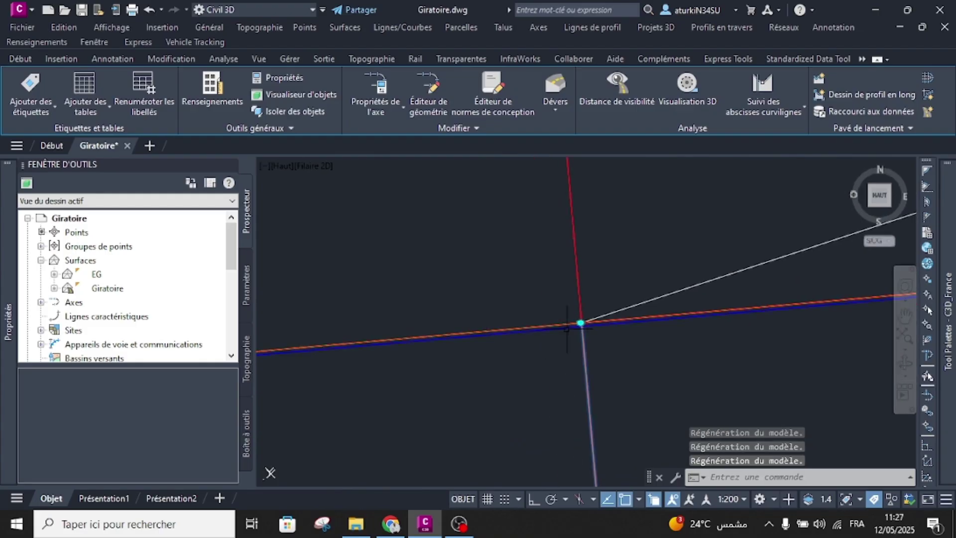
key(Escape)
key(Escape)
scroll(553, 282, down, 8)
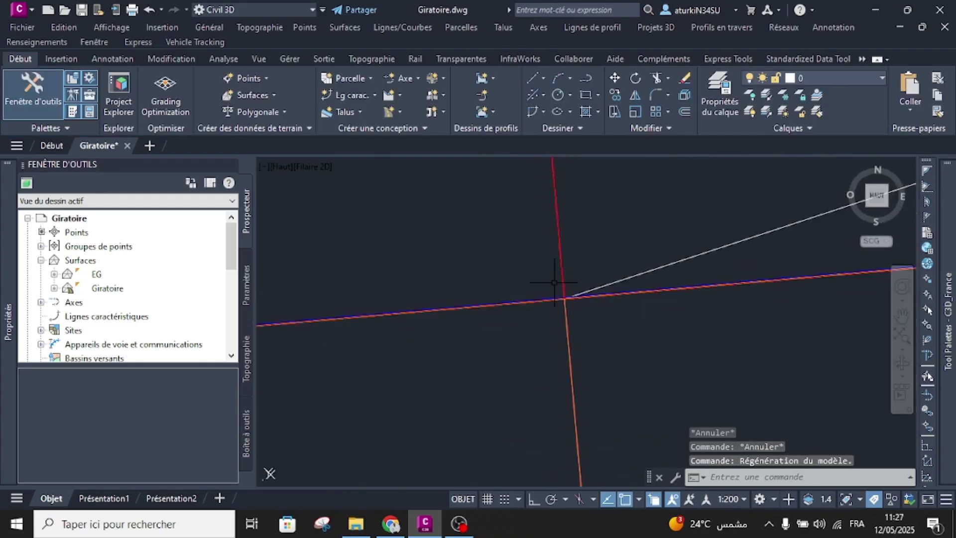
scroll(536, 279, down, 5)
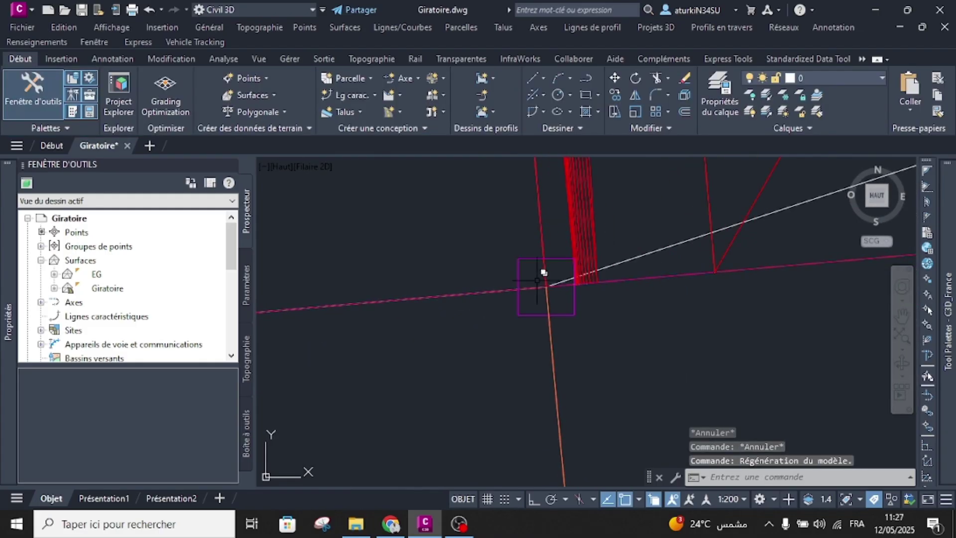
Add a spot elevation label from the Giratoire surface at the upper endpoint of the eastern R20 curve.
click(614, 223)
key(Escape)
click(543, 251)
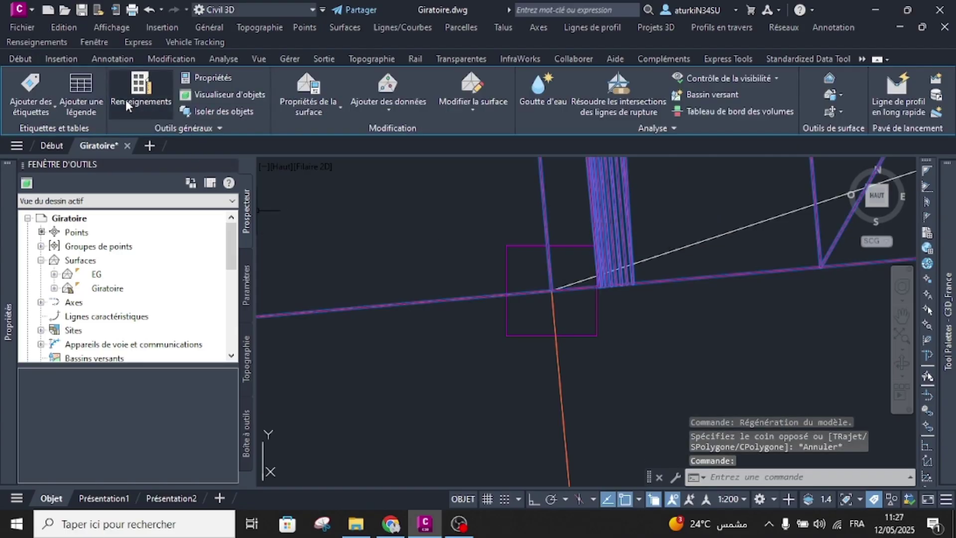
click(28, 107)
click(49, 190)
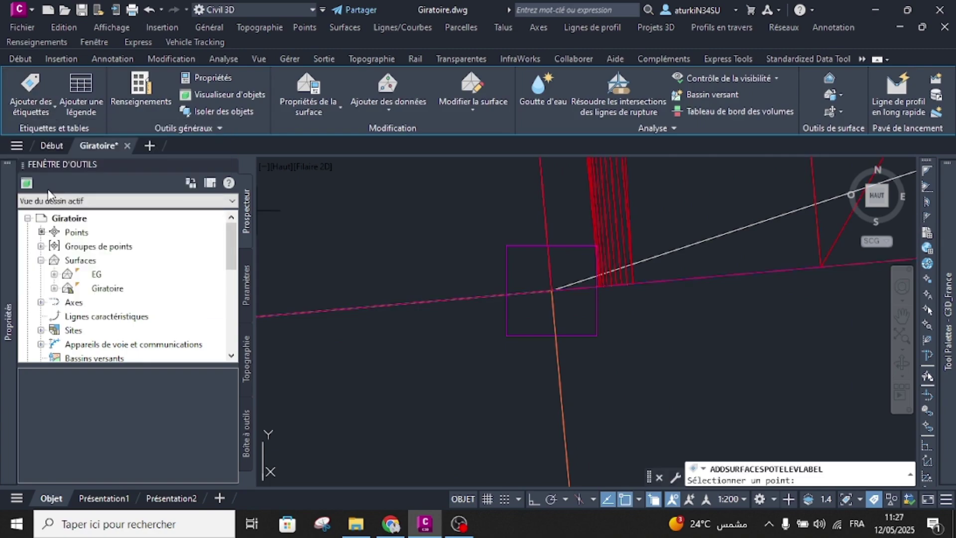
scroll(551, 288, up, 4)
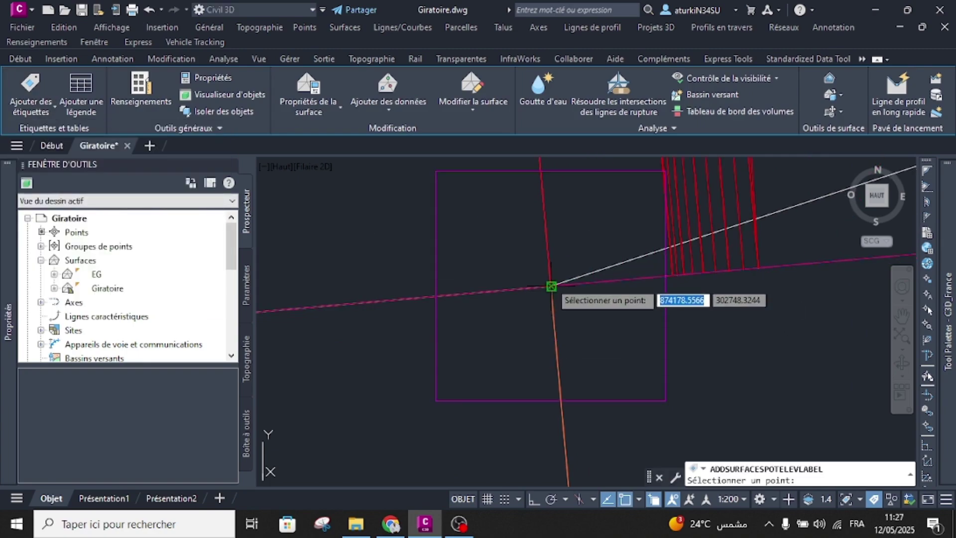
click(551, 286)
scroll(546, 258, down, 7)
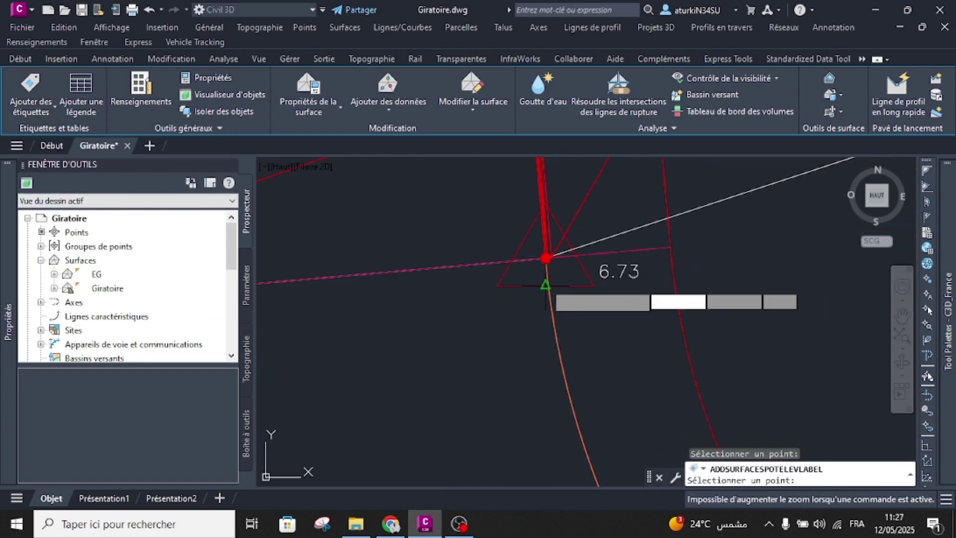
scroll(550, 299, down, 2)
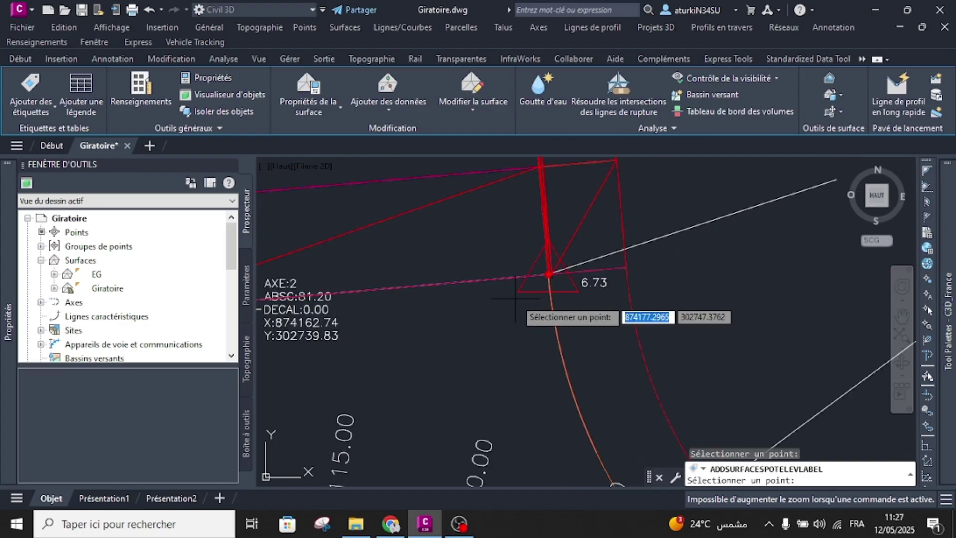
key(Escape)
scroll(548, 284, down, 5)
middle_drag(559, 413, 535, 327)
click(40, 105)
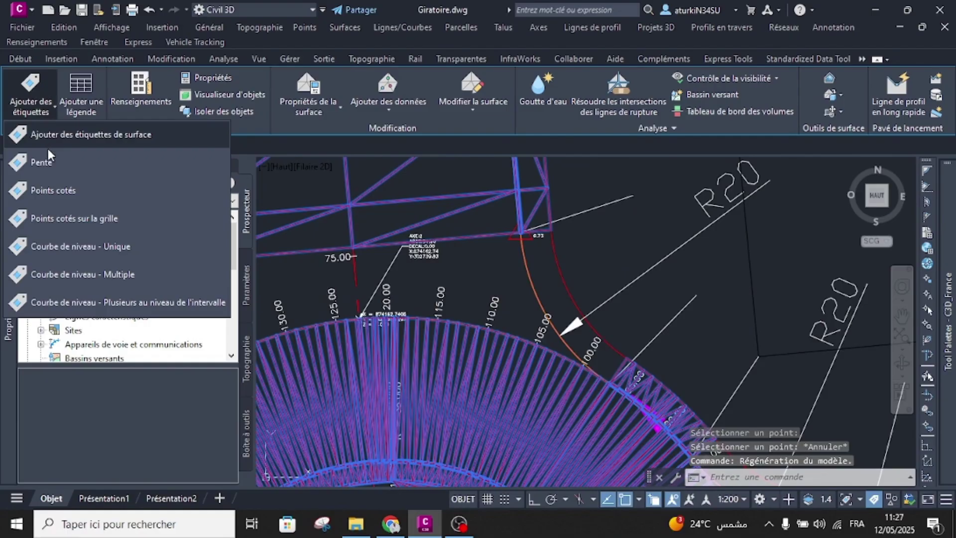
click(59, 190)
scroll(549, 341, up, 6)
scroll(549, 341, up, 5)
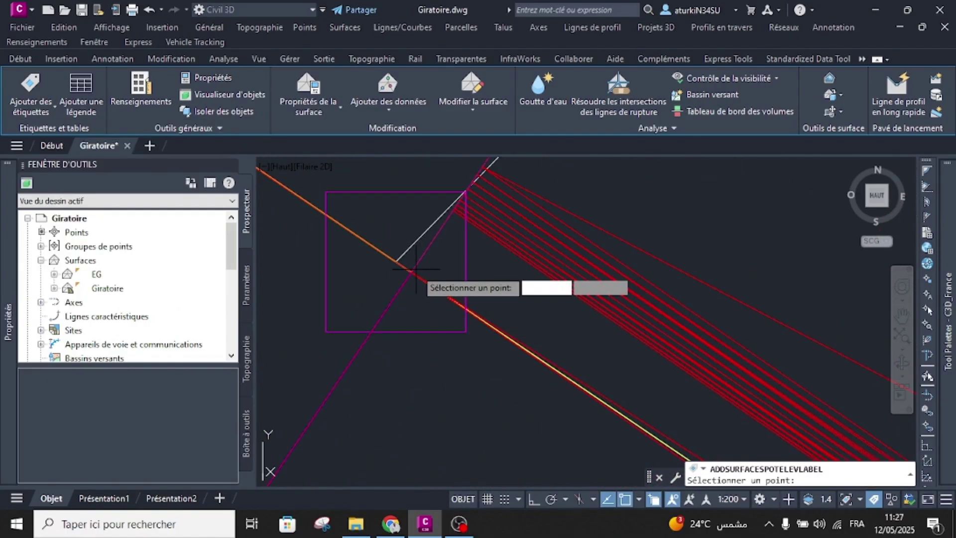
middle_drag(416, 269, 513, 312)
key(Escape)
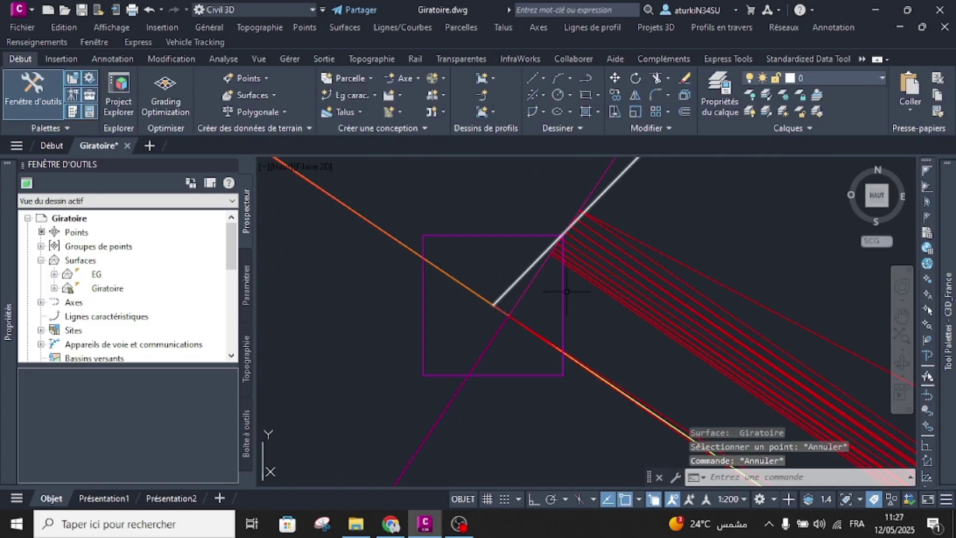
Stretch the eastern R20 curve alignment's lower endpoint to the nearby intersection with the magenta line on the roundabout ring edge.
click(500, 309)
scroll(508, 321, up, 6)
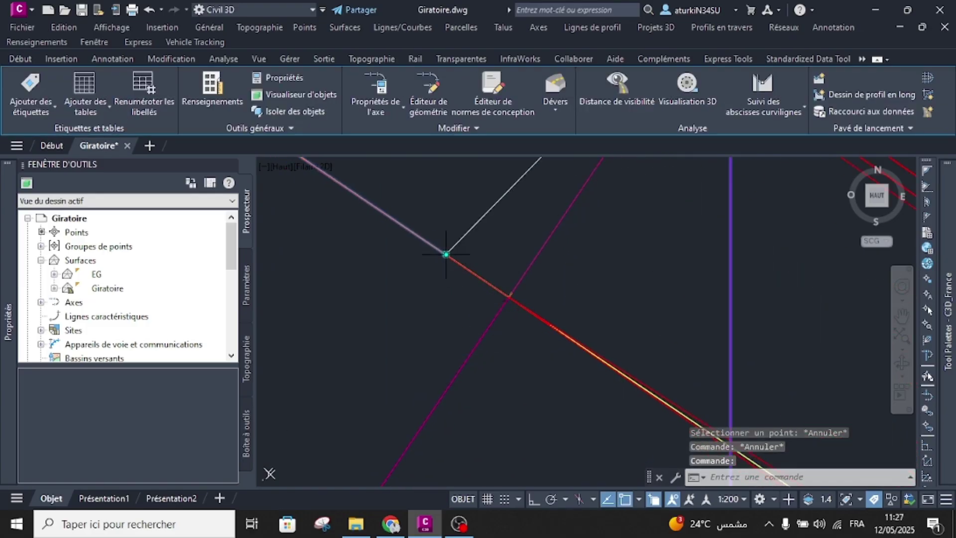
click(445, 254)
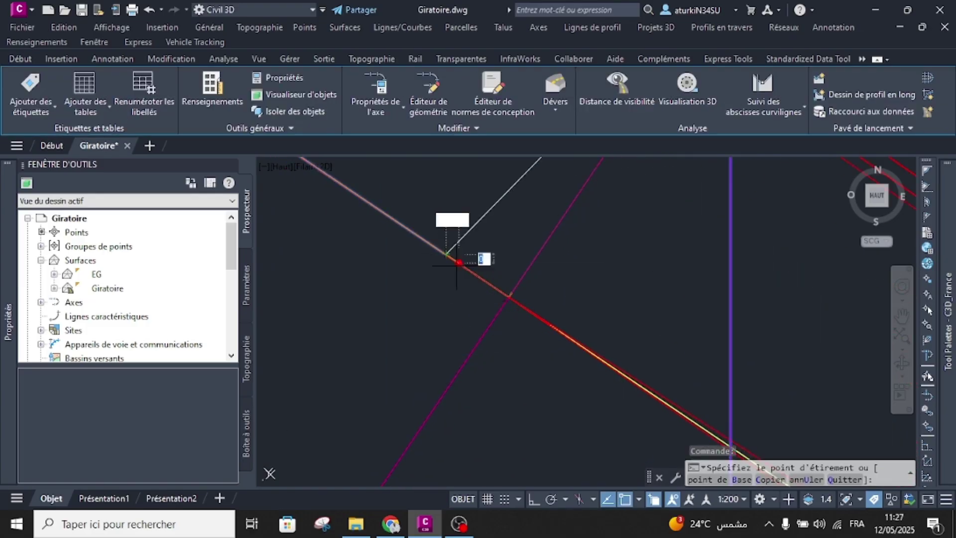
click(513, 297)
scroll(512, 298, up, 5)
click(557, 284)
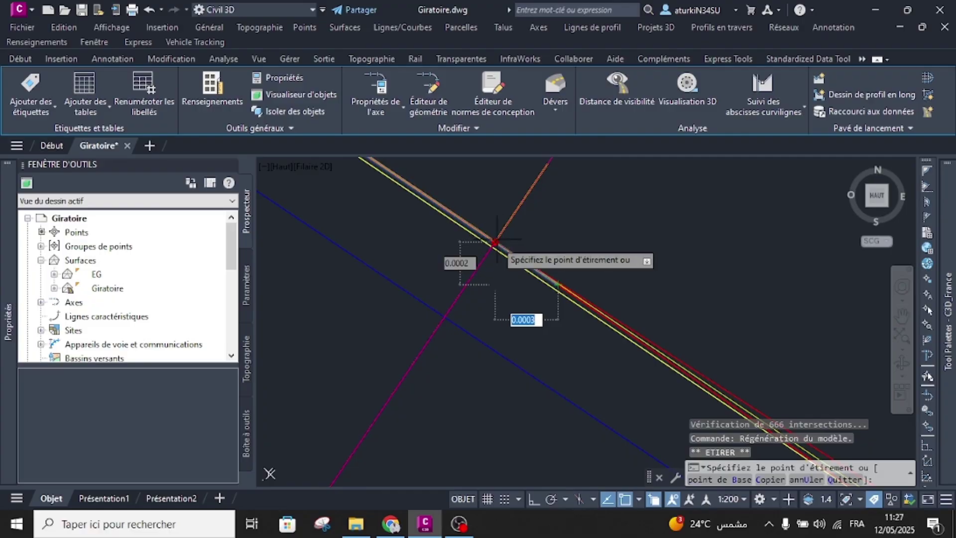
key(Escape)
scroll(492, 259, up, 3)
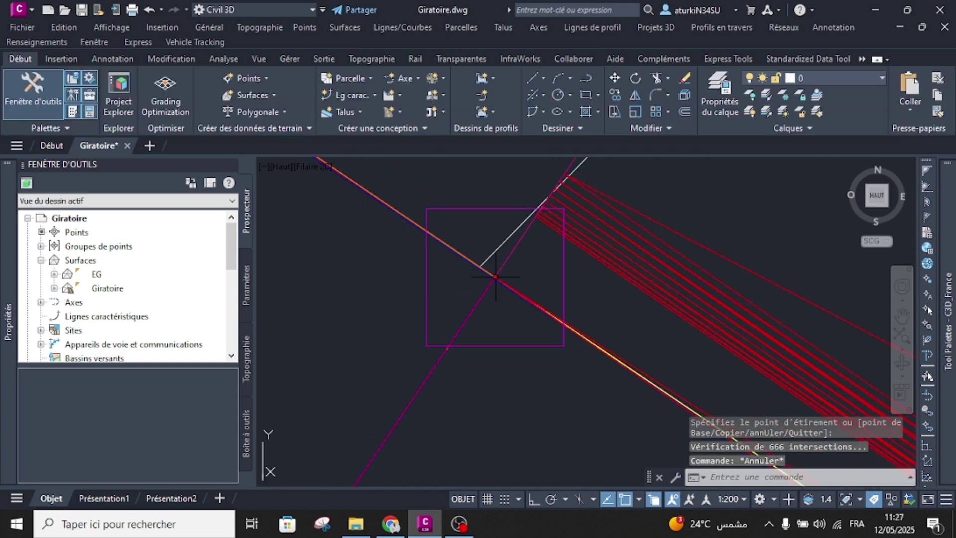
key(Escape)
Add a spot elevation label from the Giratoire surface at the lower end of the eastern R20 curve.
click(512, 263)
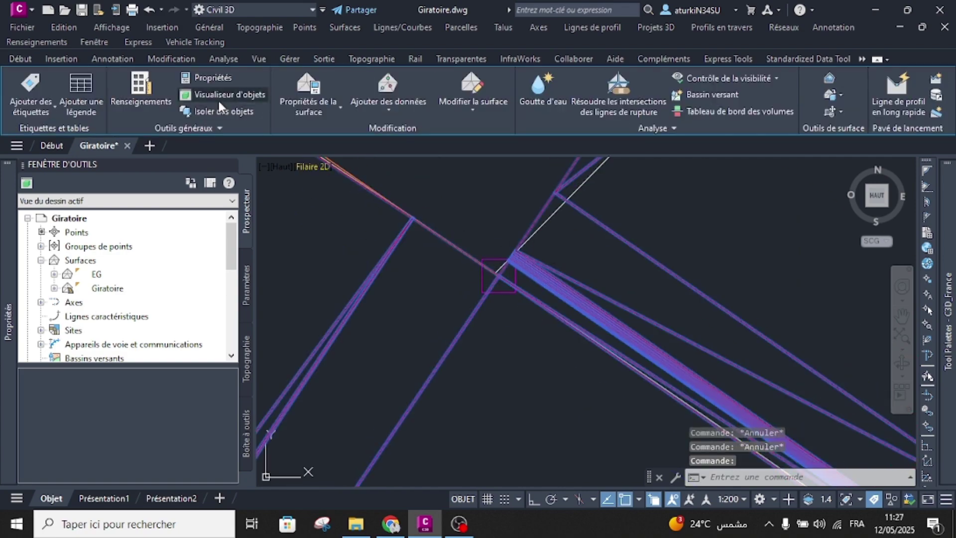
click(32, 113)
click(40, 185)
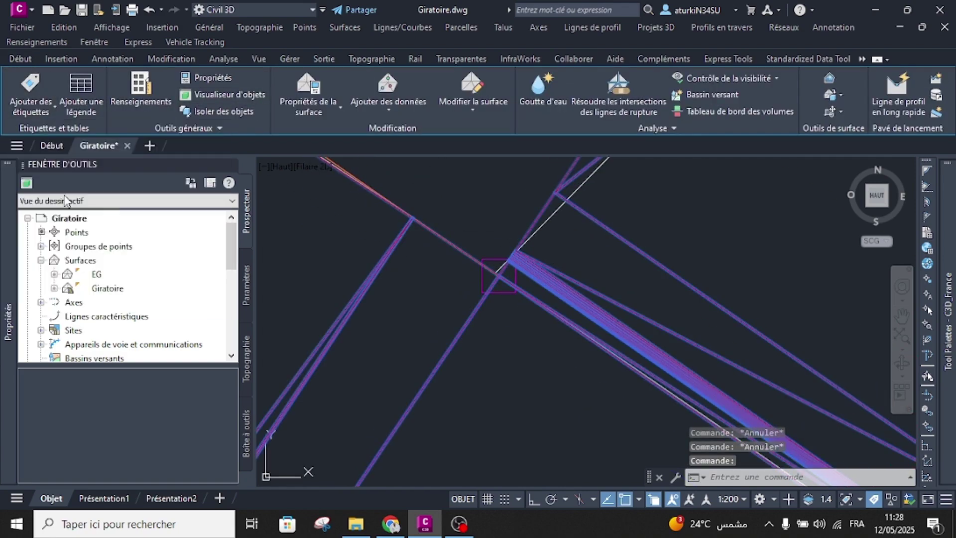
scroll(499, 272, up, 2)
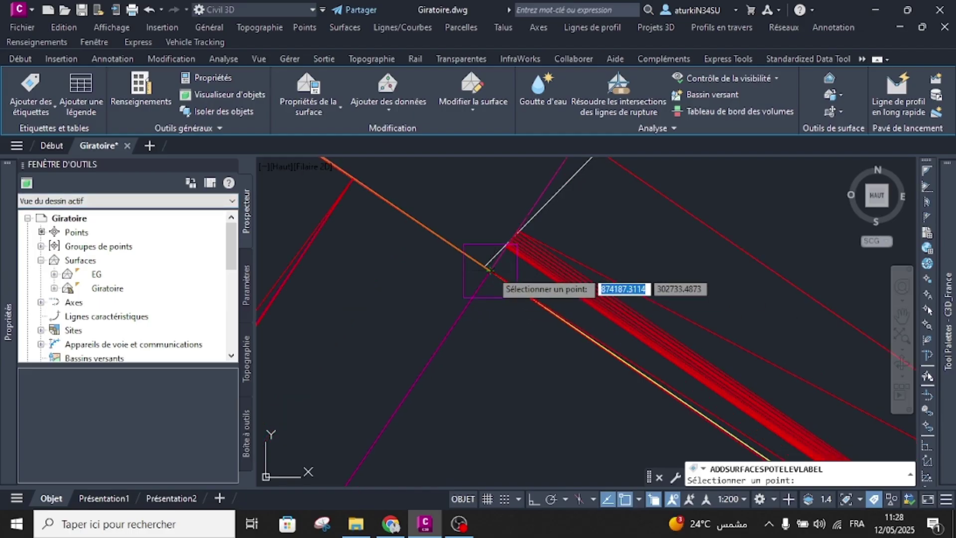
click(490, 269)
key(Escape)
scroll(575, 280, down, 10)
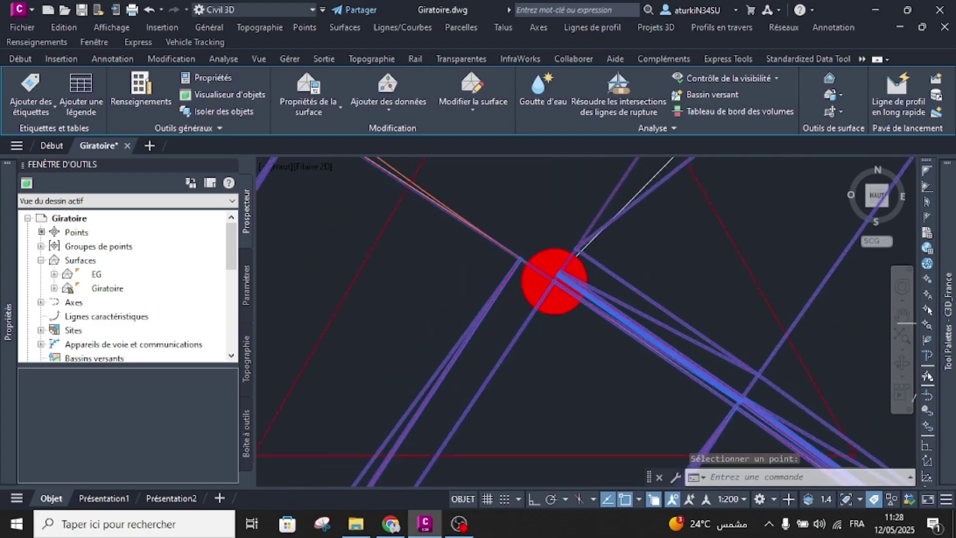
key(Escape)
Examine the spot elevation labels at both ends of the two R20 curves joining the north branch to the ring.
scroll(580, 280, down, 5)
scroll(579, 278, up, 5)
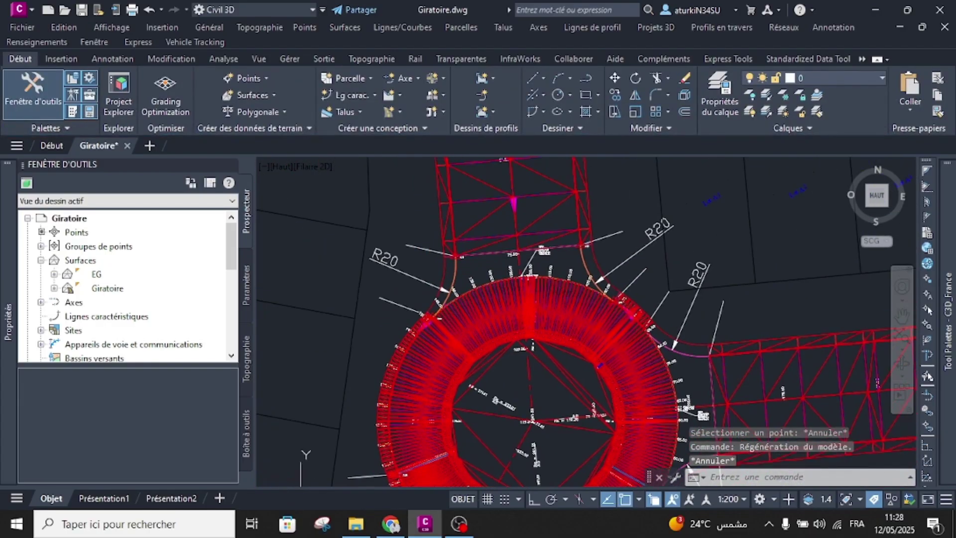
scroll(443, 322, down, 3)
scroll(443, 322, up, 3)
scroll(443, 323, down, 3)
scroll(494, 281, up, 1)
scroll(493, 282, up, 5)
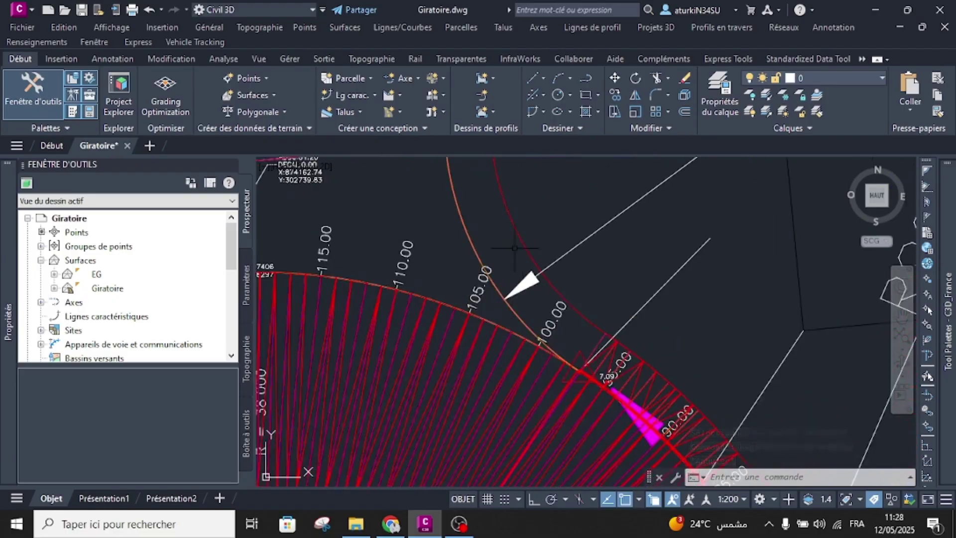
scroll(509, 241, down, 5)
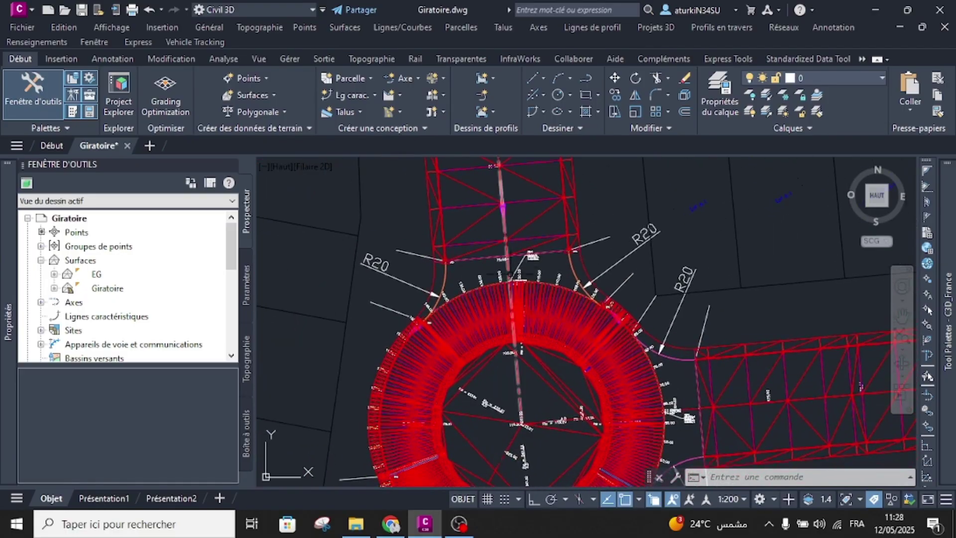
key(Escape)
scroll(518, 303, down, 8)
scroll(505, 296, up, 10)
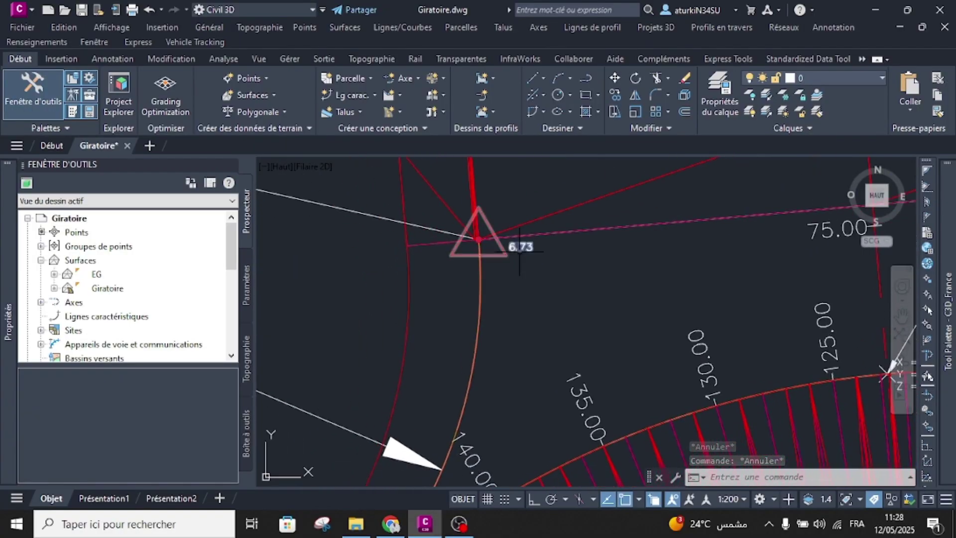
scroll(522, 260, down, 5)
middle_drag(495, 311, 495, 292)
scroll(497, 290, down, 3)
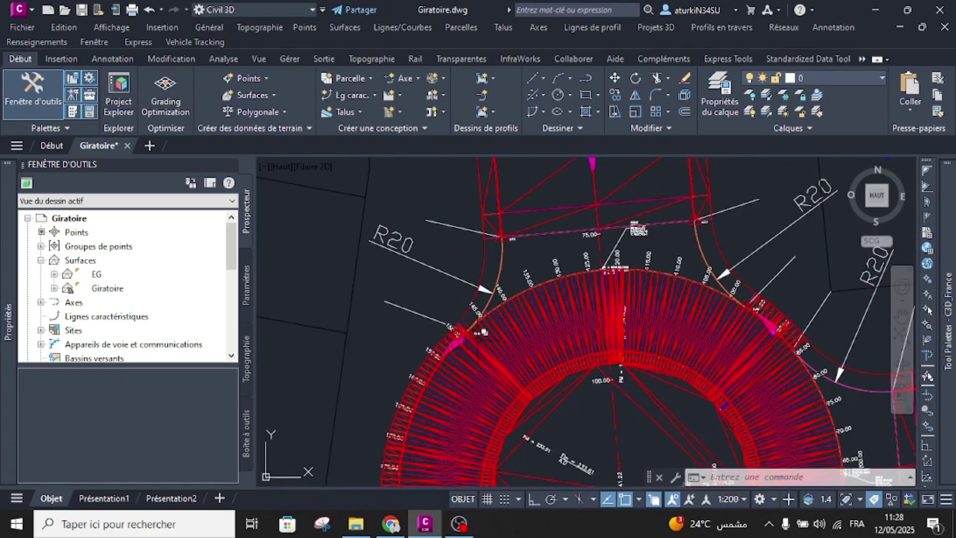
Examine the spot elevation labels along the western R20 curve joining the north branch to the ring.
scroll(468, 341, up, 5)
scroll(458, 346, up, 2)
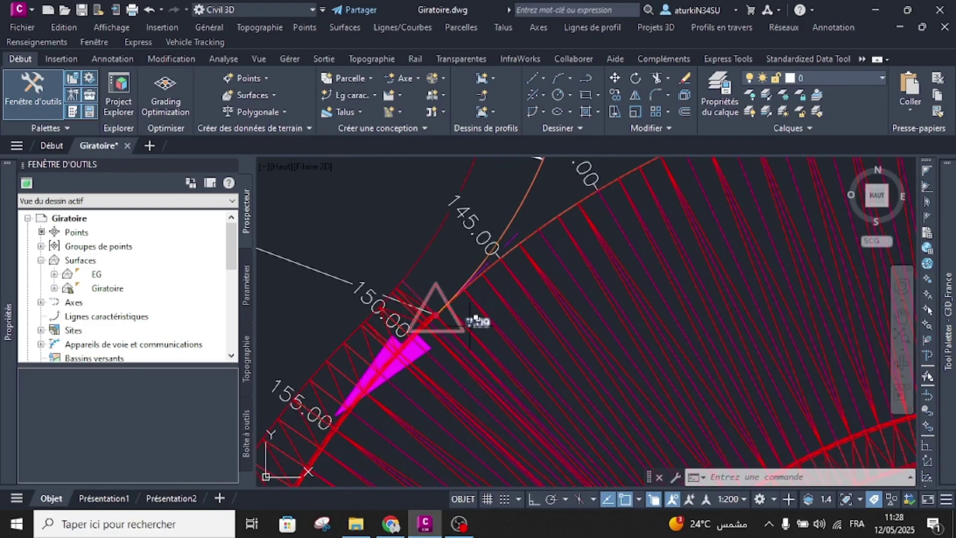
scroll(476, 322, down, 6)
scroll(478, 232, up, 4)
middle_drag(461, 337, 495, 292)
scroll(455, 302, up, 2)
middle_drag(428, 245, 462, 297)
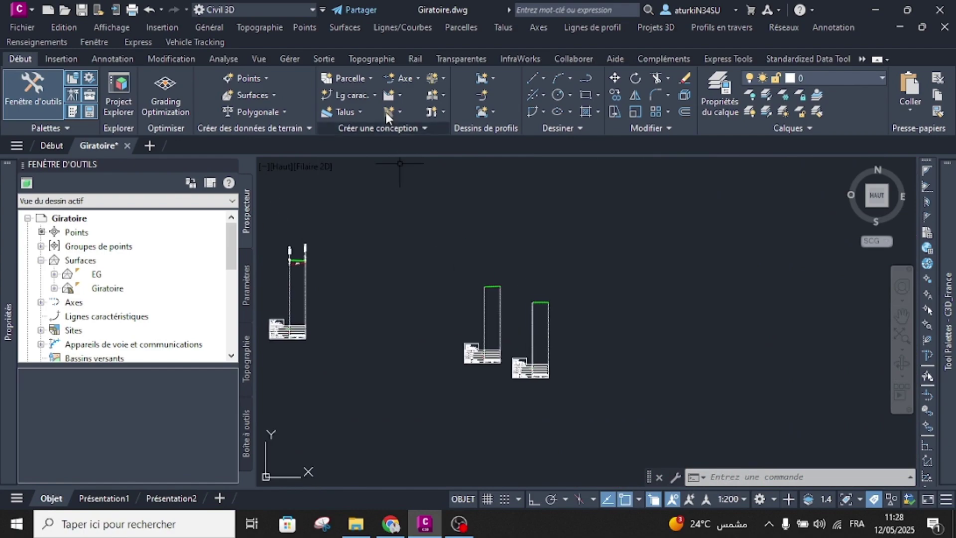
Create a layout profile named "LR Racc 3" in the 2_Racc 1 profile view, with the Conception style and Projet Complet labels.
scroll(474, 357, up, 4)
click(474, 357)
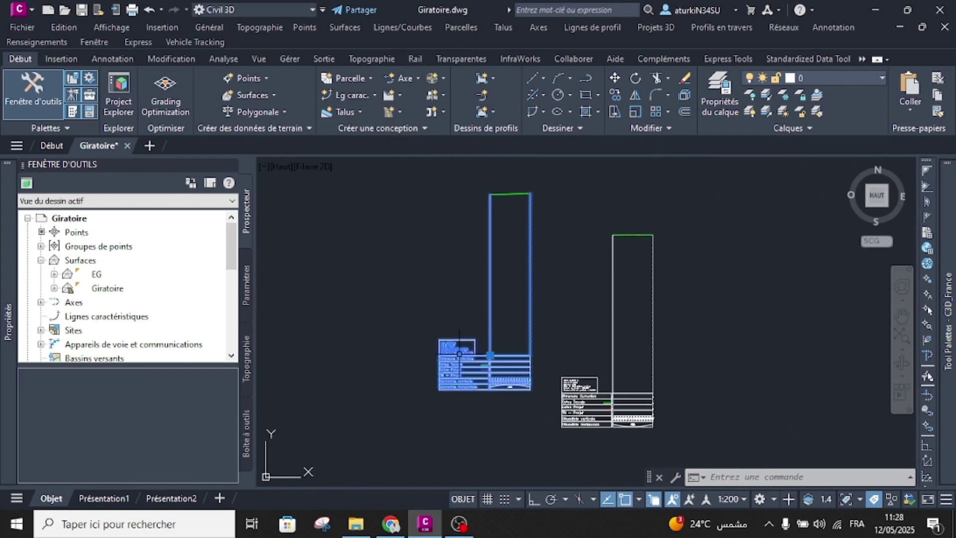
click(831, 102)
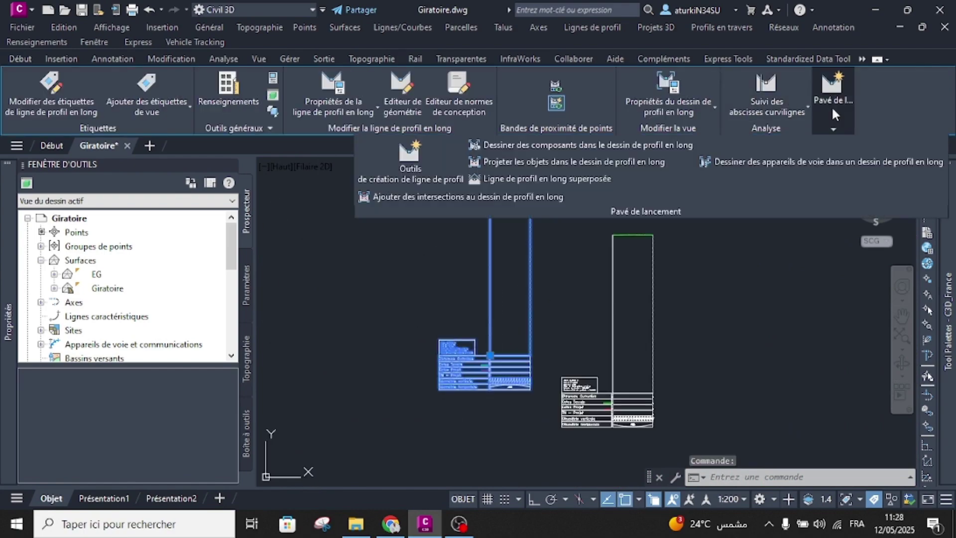
click(410, 162)
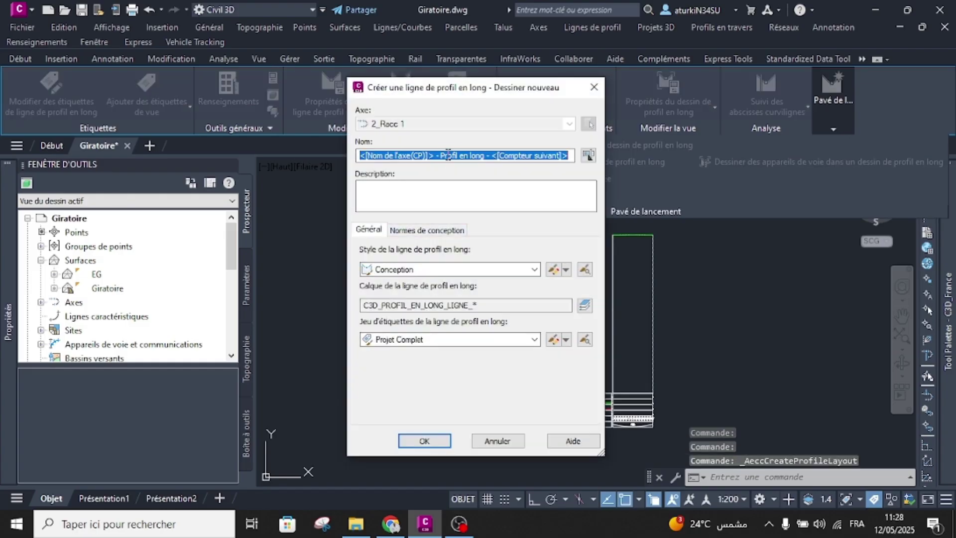
text(LR Racc 3)
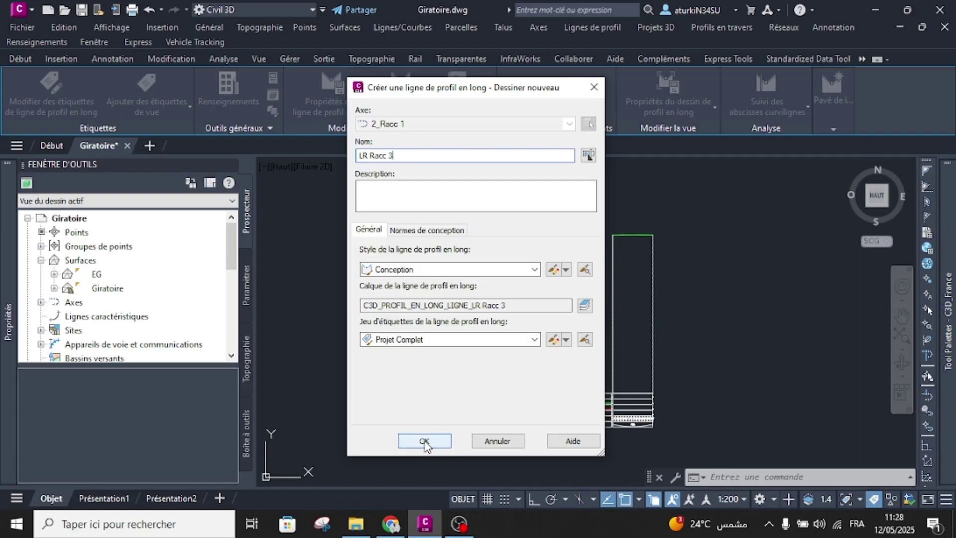
click(425, 441)
Draw the LR Racc 3 profile as one tangent from the start to the end of the green ground line.
click(287, 207)
scroll(493, 348, up, 5)
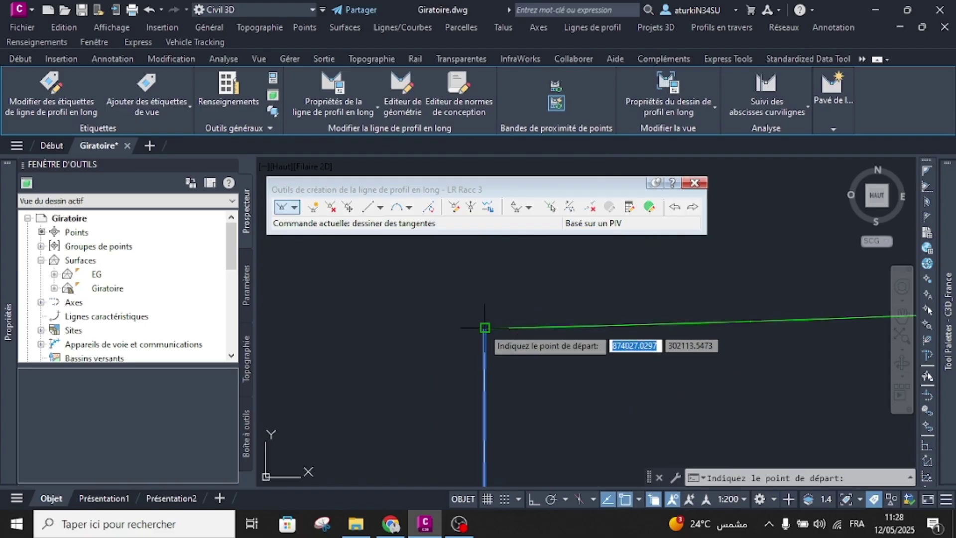
click(484, 327)
scroll(483, 328, down, 4)
scroll(647, 321, up, 3)
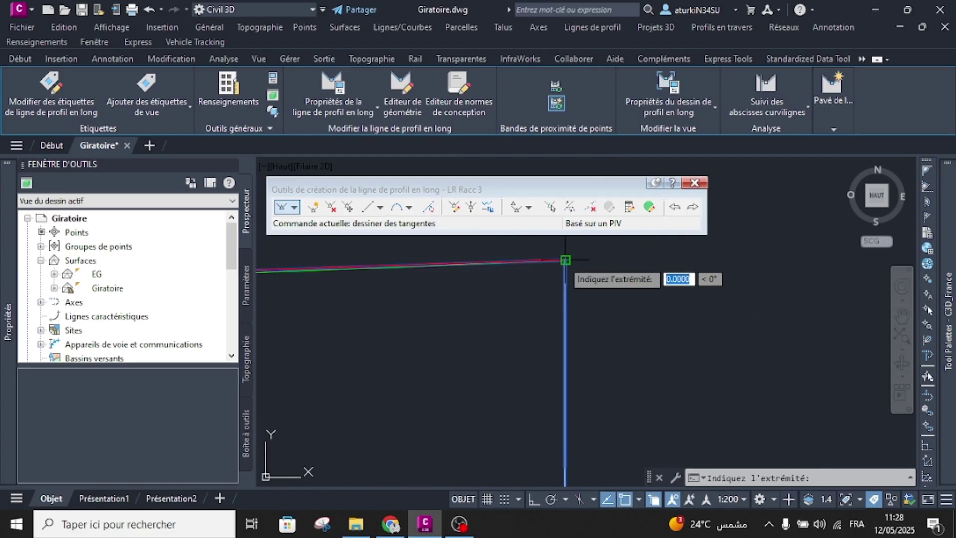
key(Return)
scroll(575, 274, down, 5)
Stretch the start PVI of LR Racc 3 down along the view's start line to an elevation of about 6.73 m.
click(503, 275)
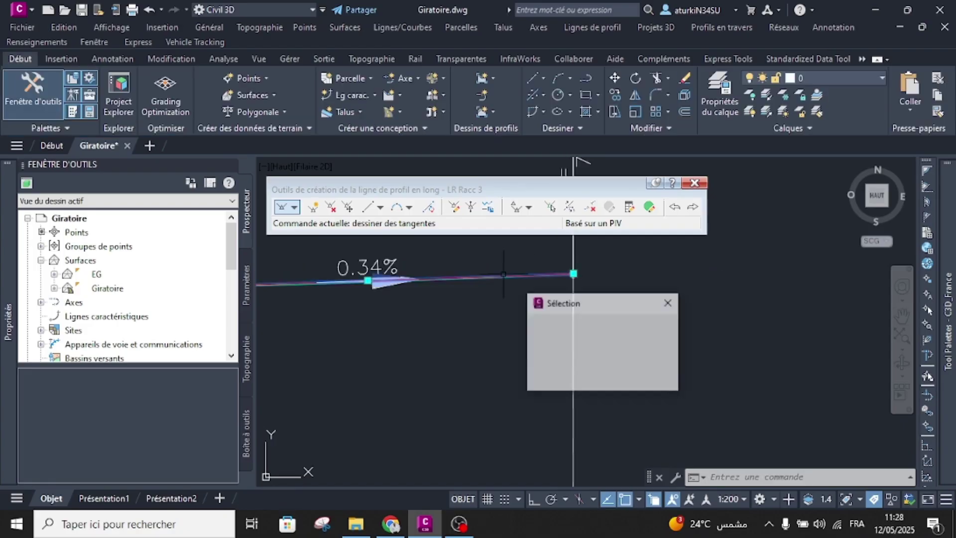
scroll(502, 275, down, 2)
middle_drag(353, 303, 482, 323)
scroll(423, 308, up, 2)
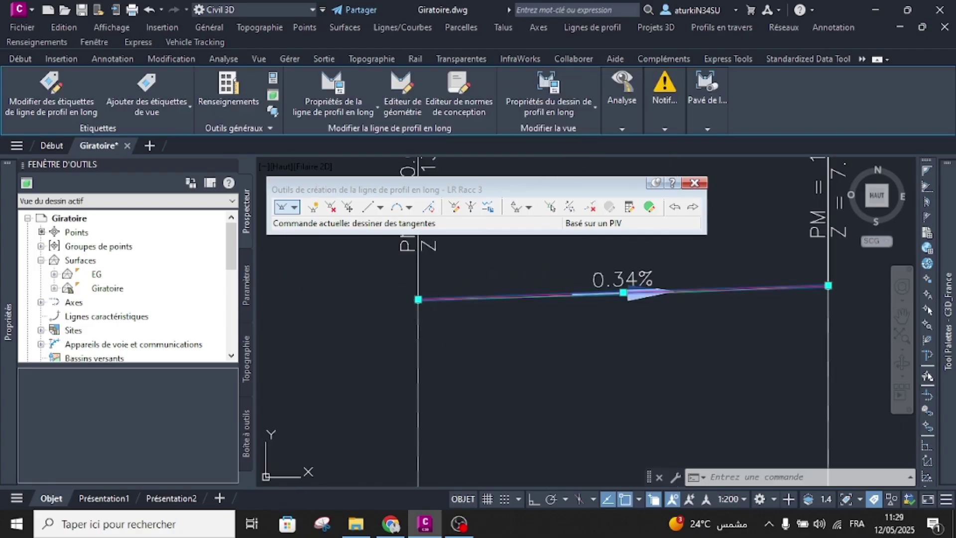
click(418, 299)
middle_drag(425, 372, 451, 253)
middle_drag(450, 242, 451, 303)
scroll(451, 367, up, 3)
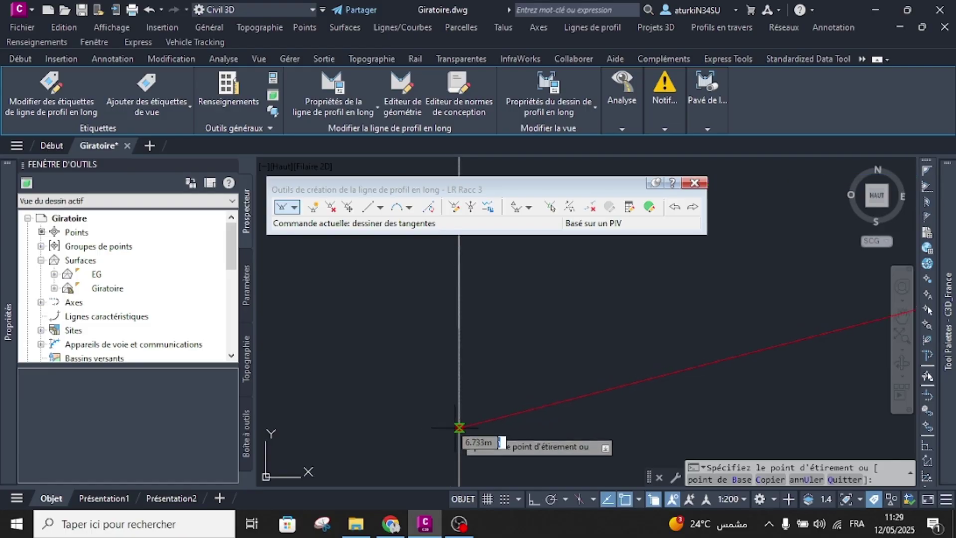
click(459, 432)
Stretch the end PVI of LR Racc 3 down along the view's end line to an elevation of about 7.1 m.
scroll(536, 386, up, 3)
middle_drag(505, 414, 541, 294)
scroll(539, 296, up, 4)
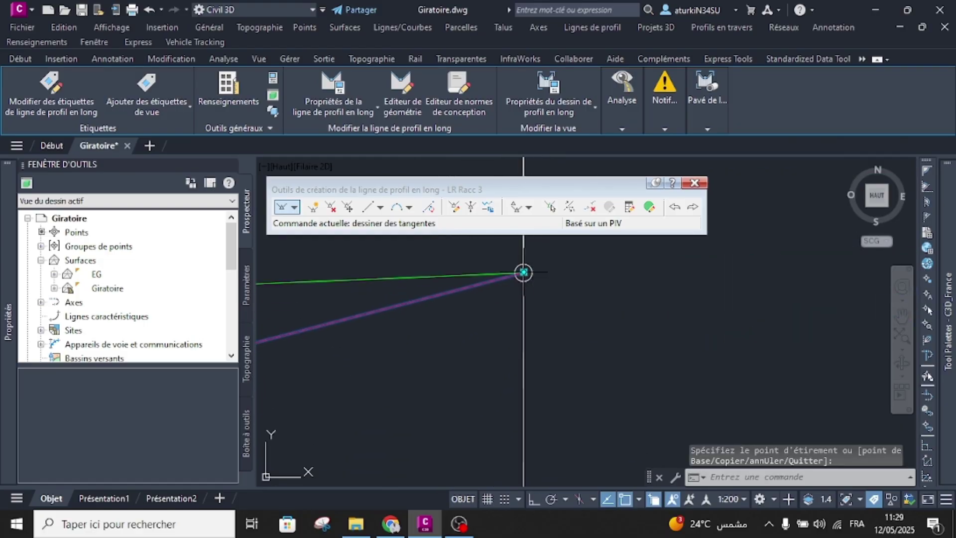
click(523, 272)
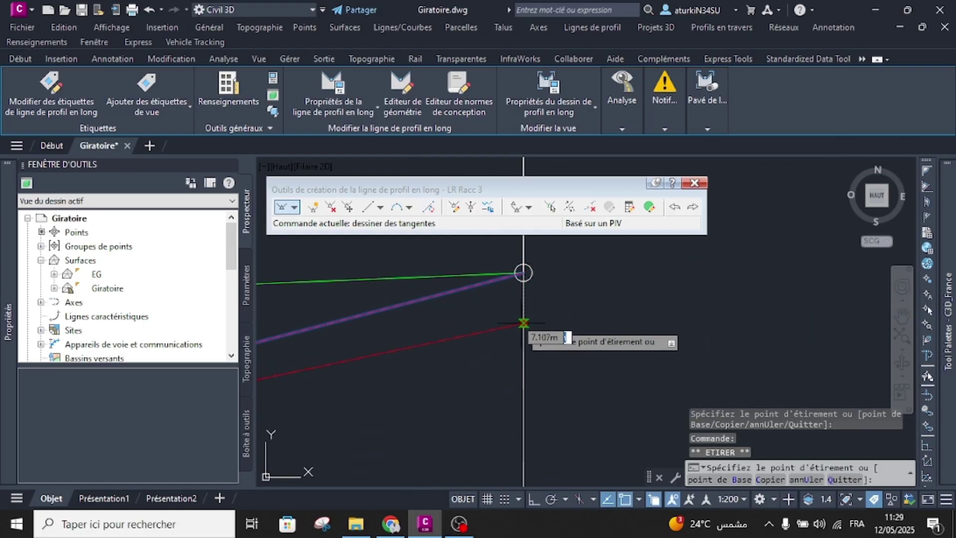
click(523, 332)
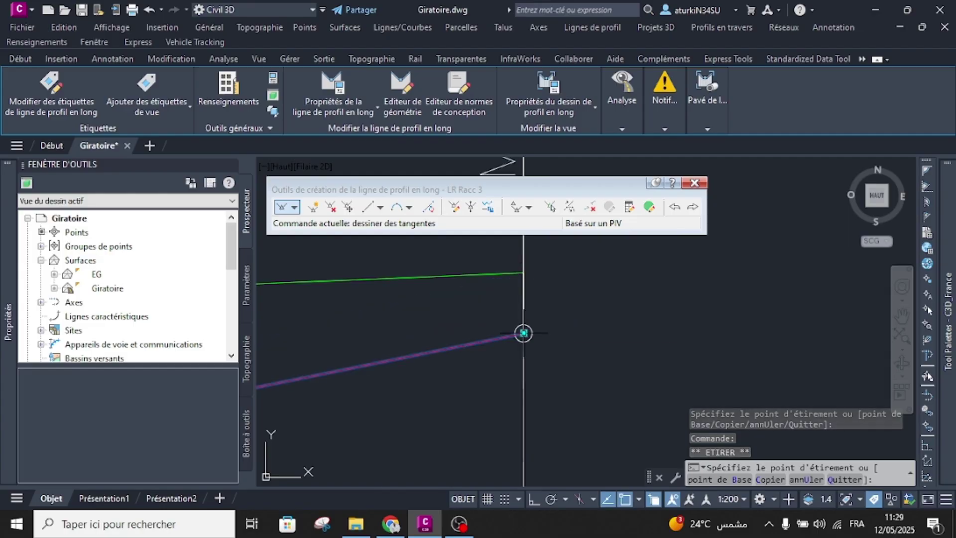
scroll(476, 357, down, 10)
middle_drag(499, 394, 498, 356)
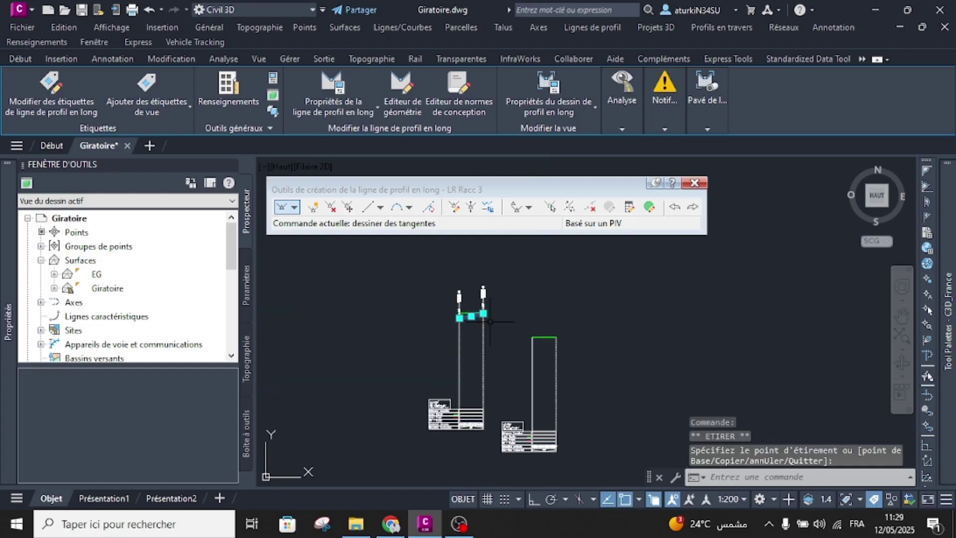
key(Escape)
Create a layout profile named "LR Racc 4" in the 2_Racc 2 profile view, with the Conception style and Projet Complet labels.
middle_drag(497, 393, 486, 348)
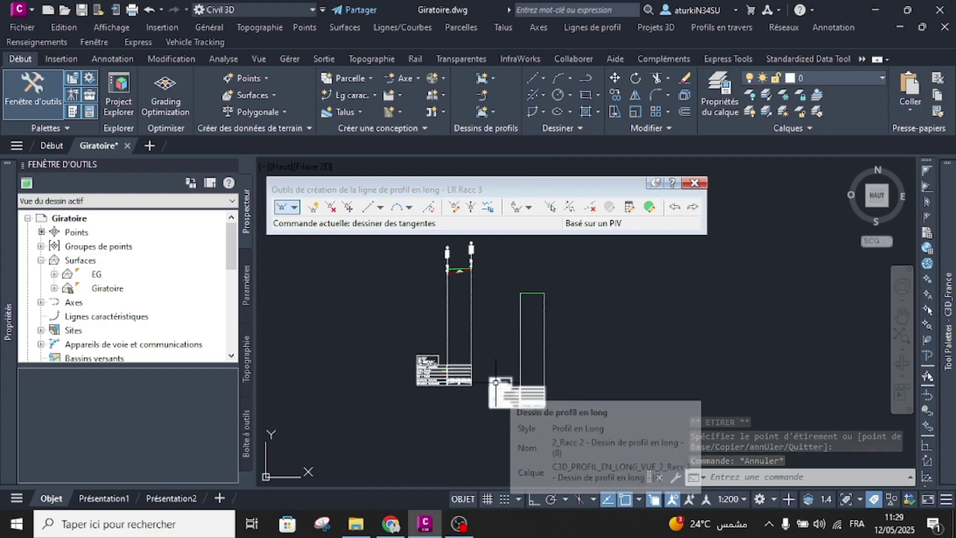
click(495, 381)
click(825, 104)
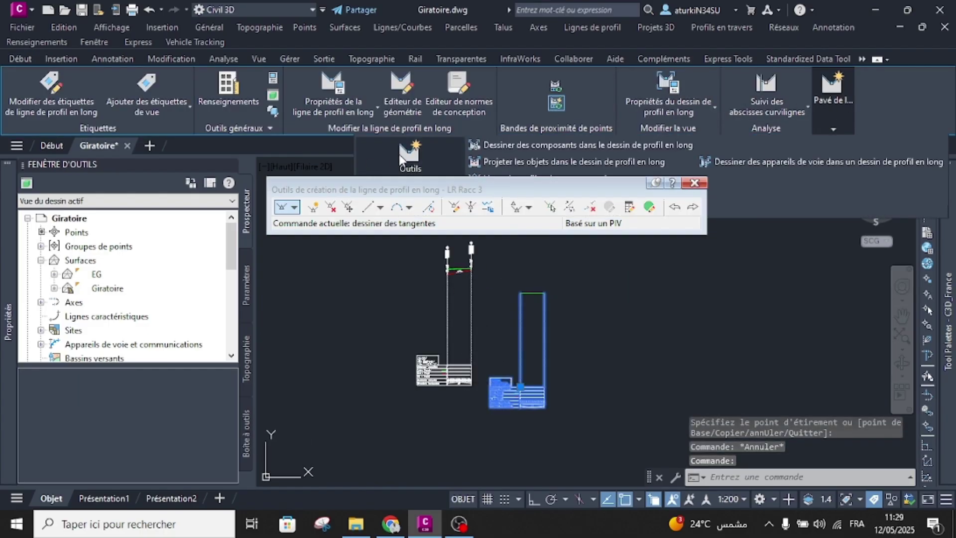
click(405, 195)
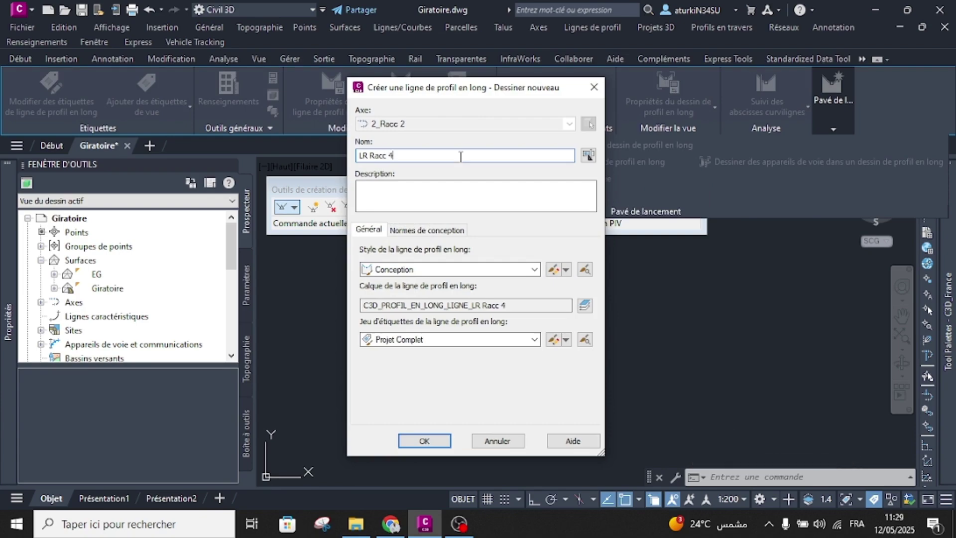
click(424, 441)
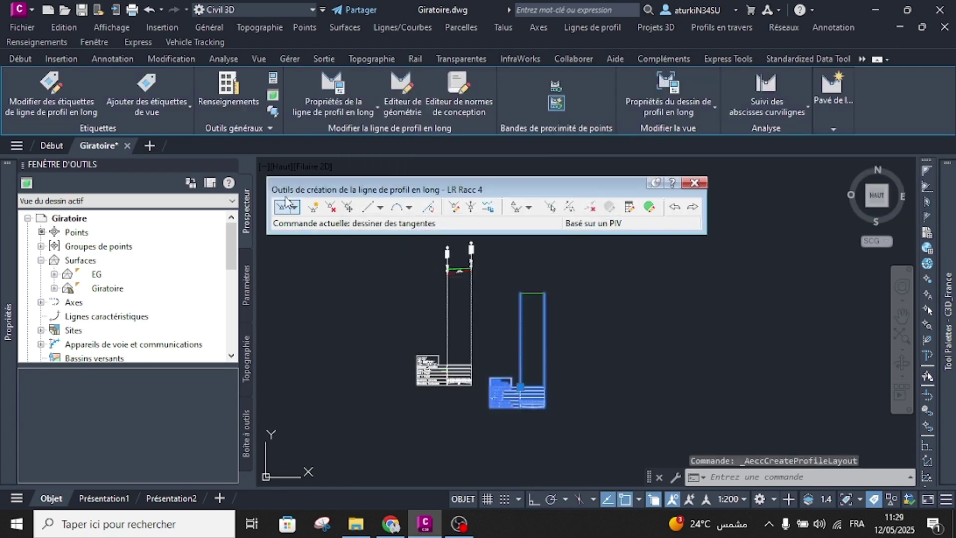
Draw the LR Racc 4 profile as one tangent between the two ends of the green ground line.
click(286, 212)
scroll(523, 296, up, 6)
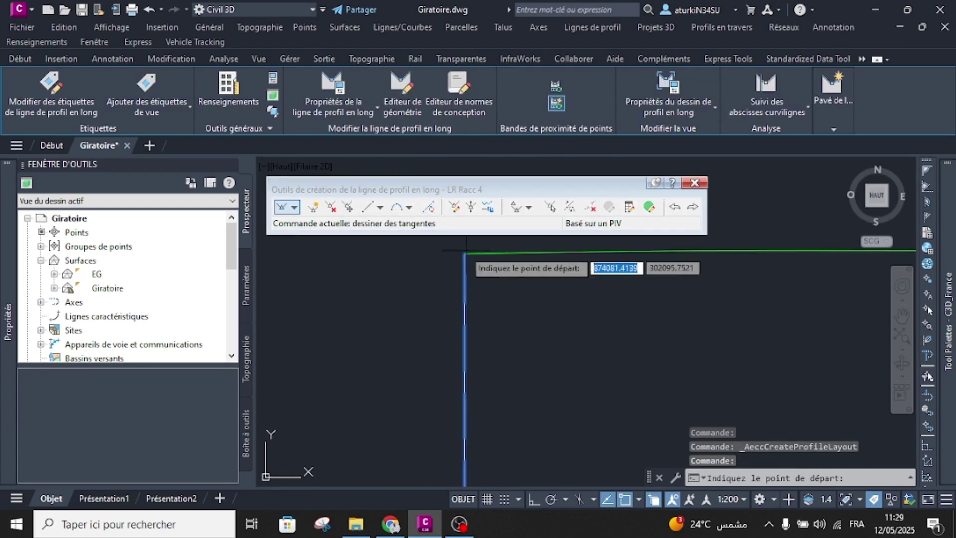
click(465, 263)
middle_drag(468, 264, 426, 293)
scroll(426, 293, down, 3)
middle_drag(786, 301, 600, 353)
scroll(601, 352, up, 2)
scroll(612, 347, up, 1)
click(647, 343)
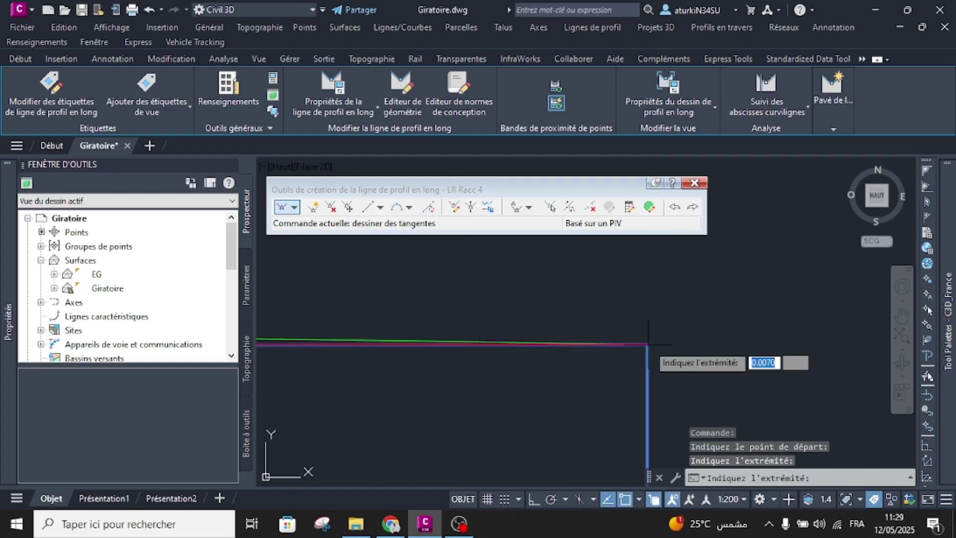
key(Return)
scroll(622, 306, down, 5)
key(Escape)
Stretch the start PVI of LR Racc 4 down the view's start line to an elevation of 6.73 m.
scroll(456, 312, up, 4)
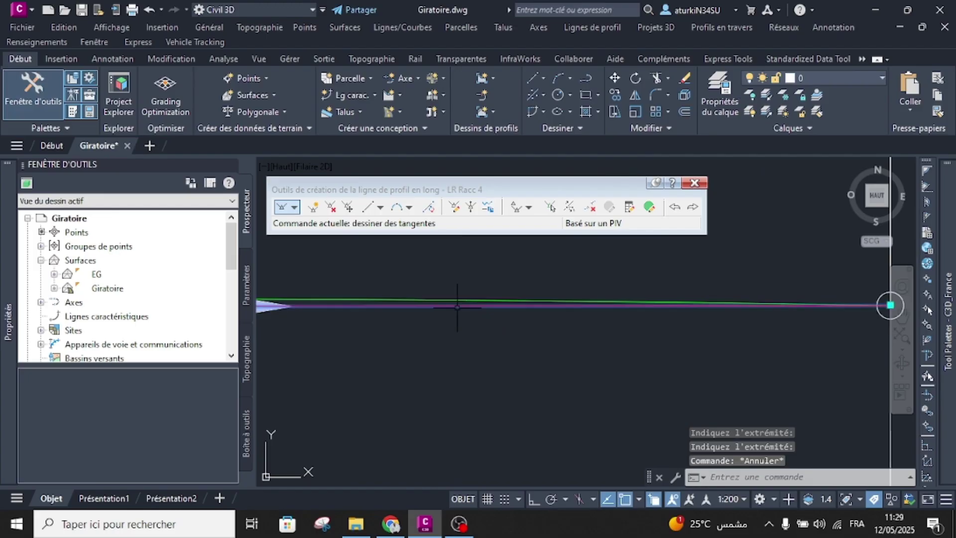
click(456, 306)
scroll(553, 312, down, 3)
scroll(373, 312, up, 5)
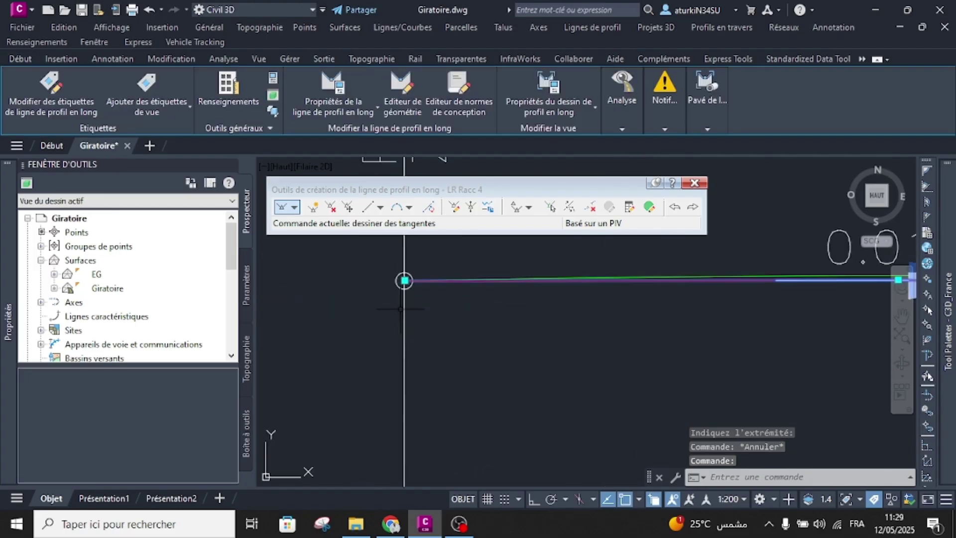
click(404, 280)
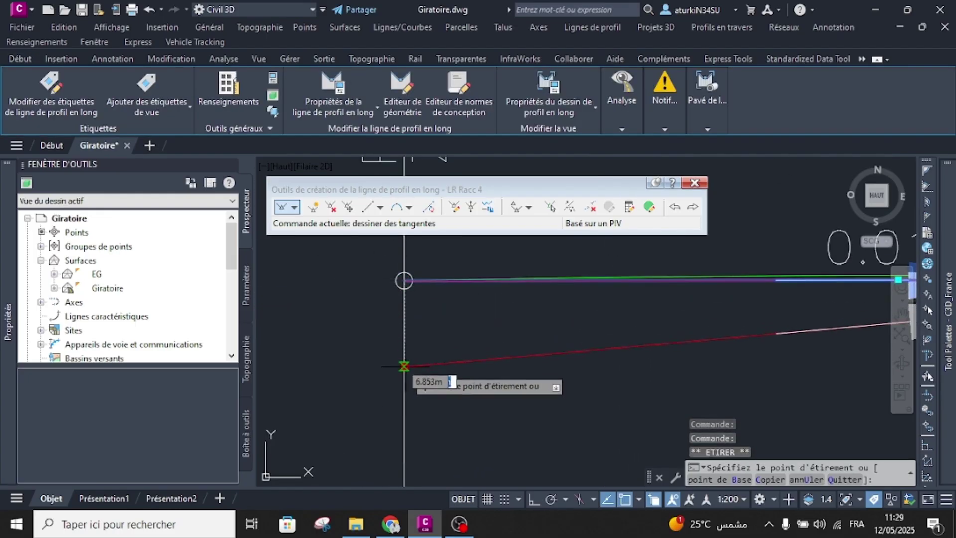
click(405, 435)
scroll(404, 434, down, 4)
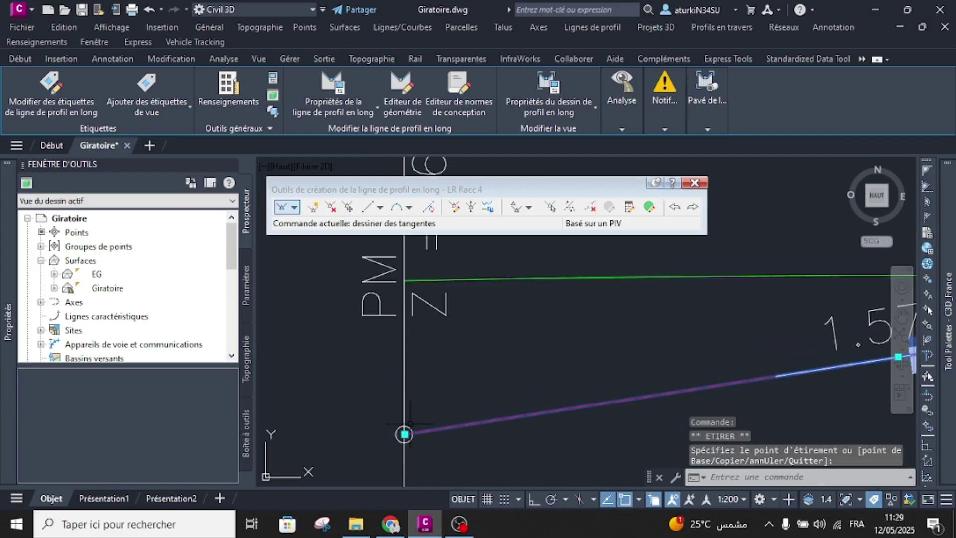
Stretch the end PVI of LR Racc 4 up the view's end line to an elevation of about 7.09 m.
scroll(556, 356, up, 5)
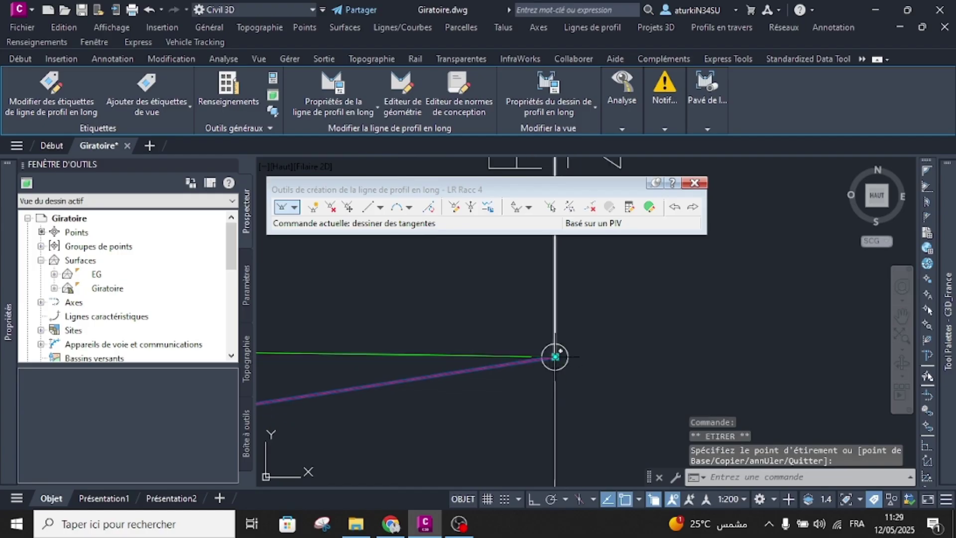
click(556, 356)
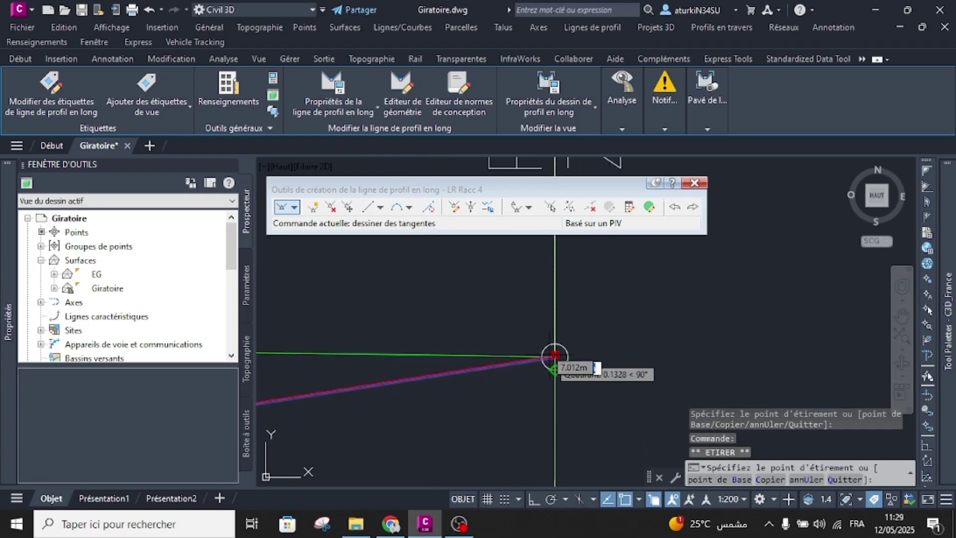
click(555, 287)
key(Escape)
scroll(540, 388, down, 6)
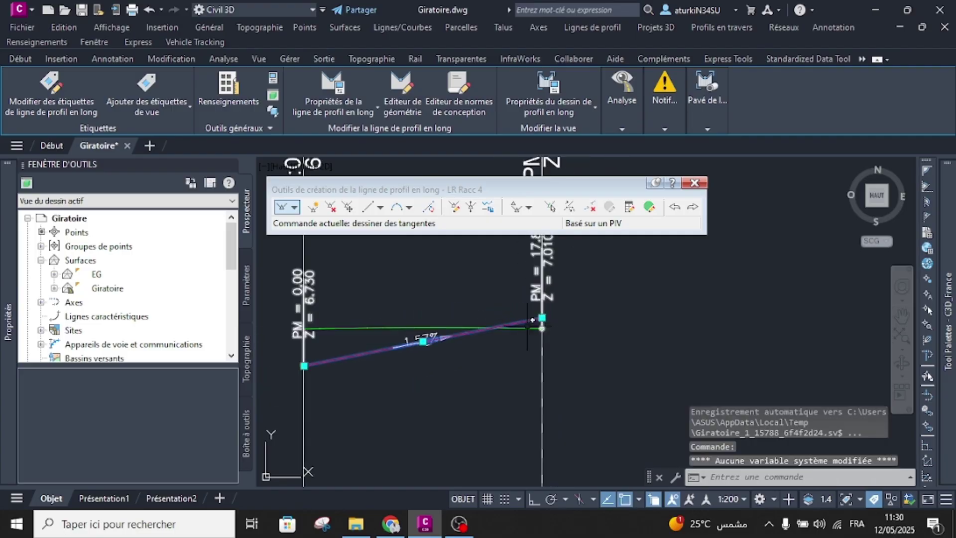
Try to readjust the elevation of the end PVI of LR Racc 4 along the view's end line.
scroll(552, 333, up, 3)
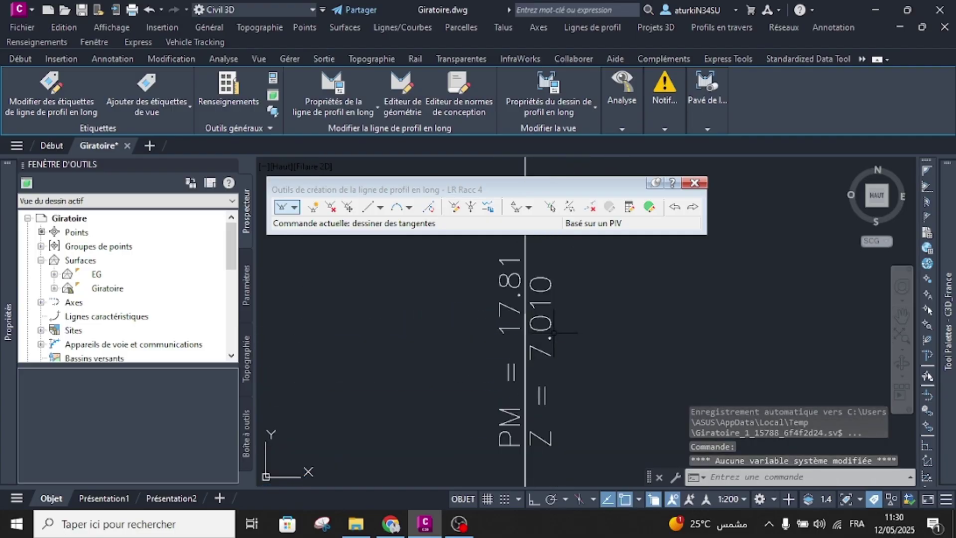
scroll(552, 332, down, 4)
scroll(572, 410, up, 3)
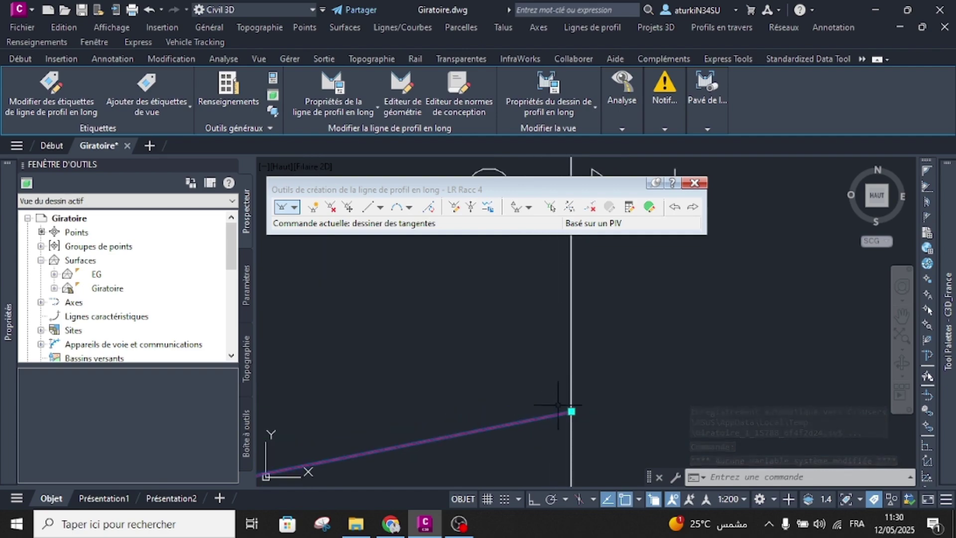
click(571, 411)
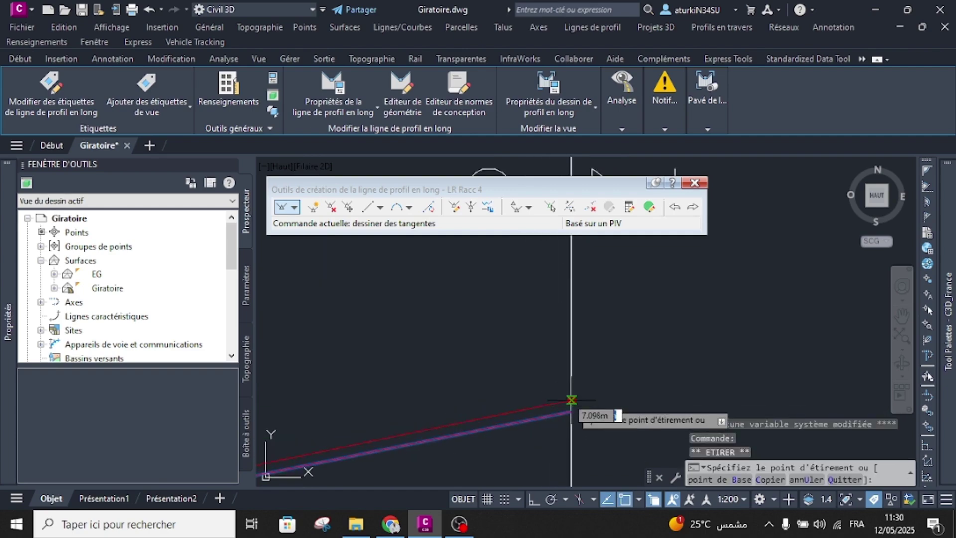
click(571, 411)
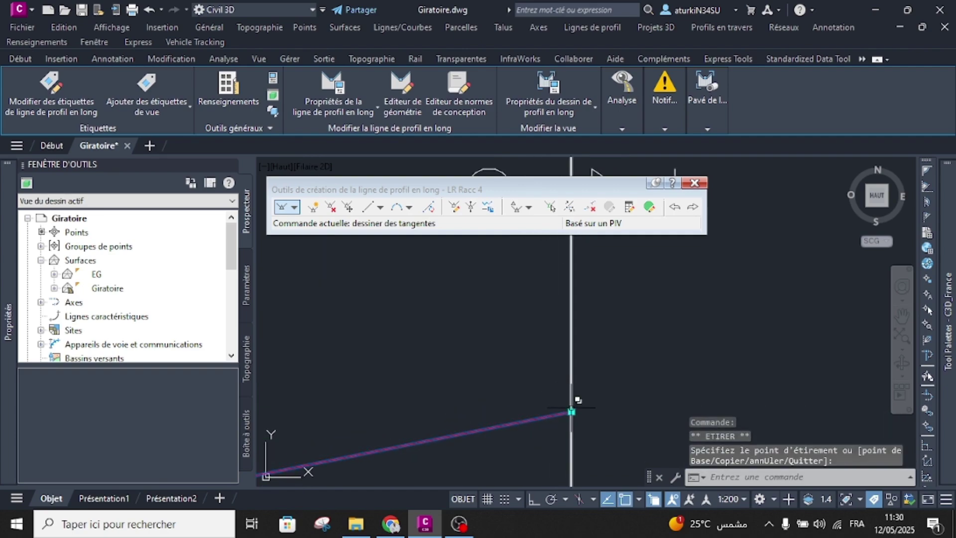
click(570, 406)
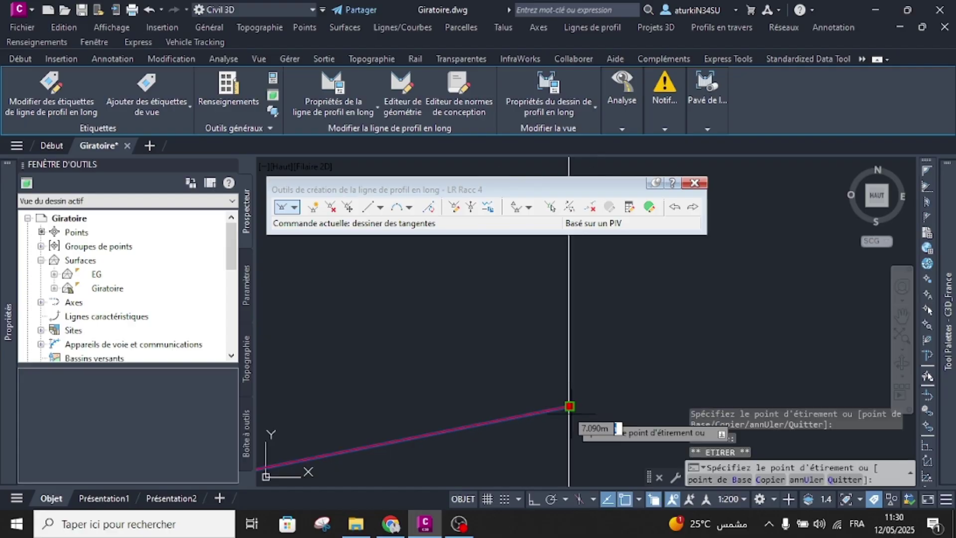
key(Escape)
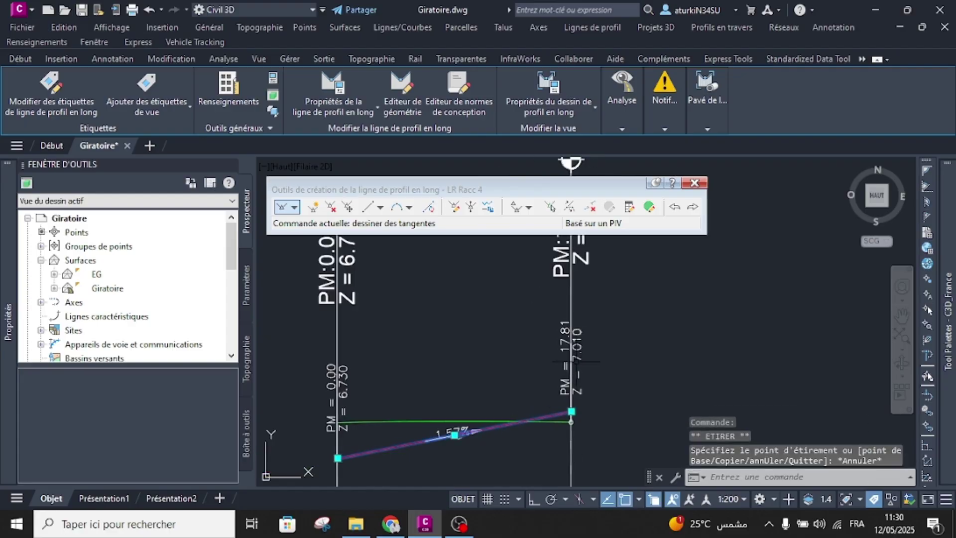
Examine the LR Racc 4 profile view and its end PVI against the end elevation label.
scroll(576, 362, up, 2)
scroll(514, 392, down, 2)
middle_drag(503, 423, 504, 244)
scroll(531, 397, down, 2)
middle_drag(543, 361, 553, 366)
scroll(553, 324, up, 3)
scroll(546, 326, up, 8)
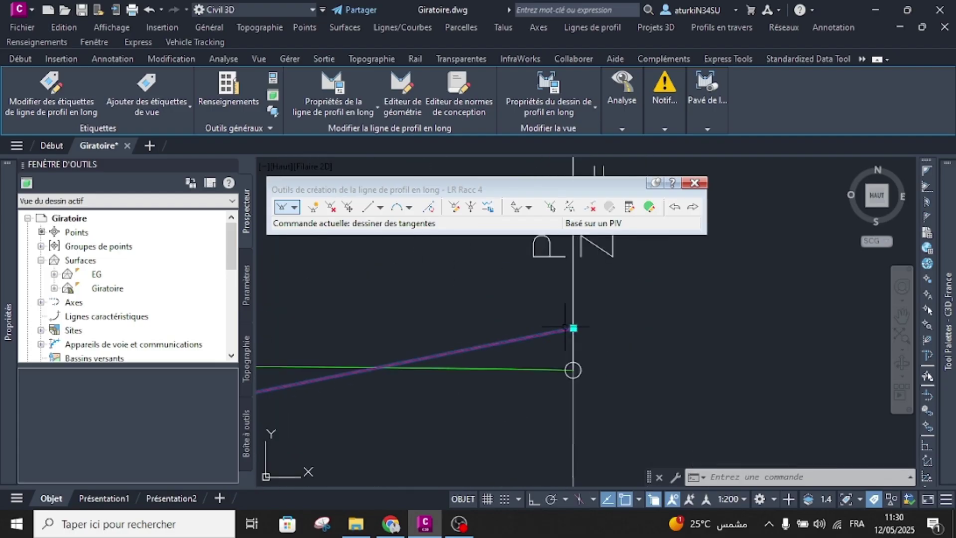
click(616, 342)
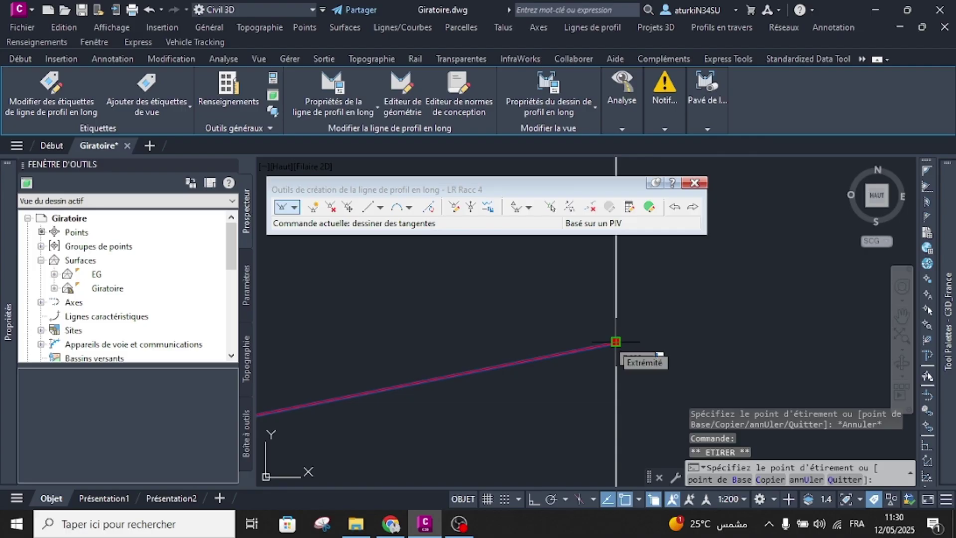
key(Escape)
key(Escape)
Stretch the end PVI of LR Racc 4 down the view's end line to the end of the green profile, with Ortho on.
scroll(587, 365, down, 5)
scroll(587, 365, down, 6)
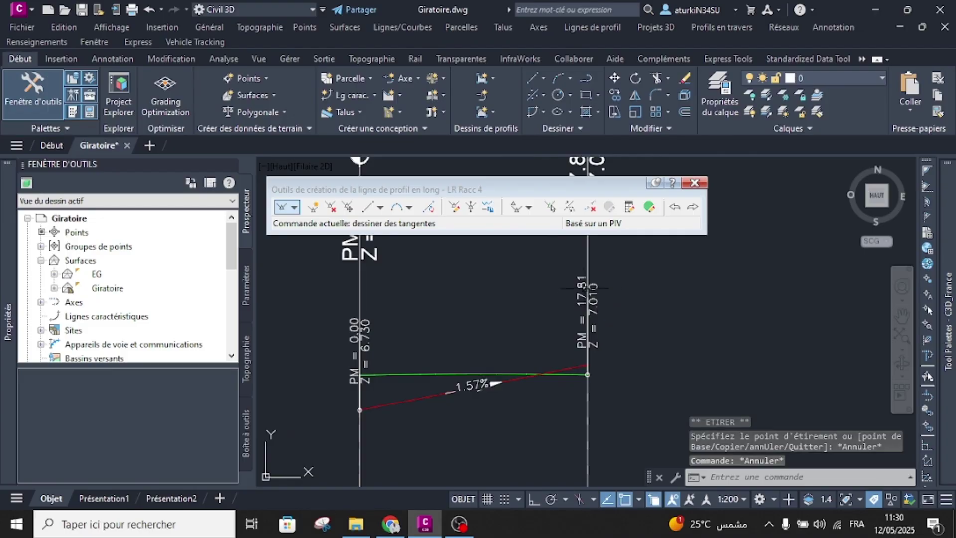
scroll(562, 323, down, 4)
scroll(560, 343, up, 5)
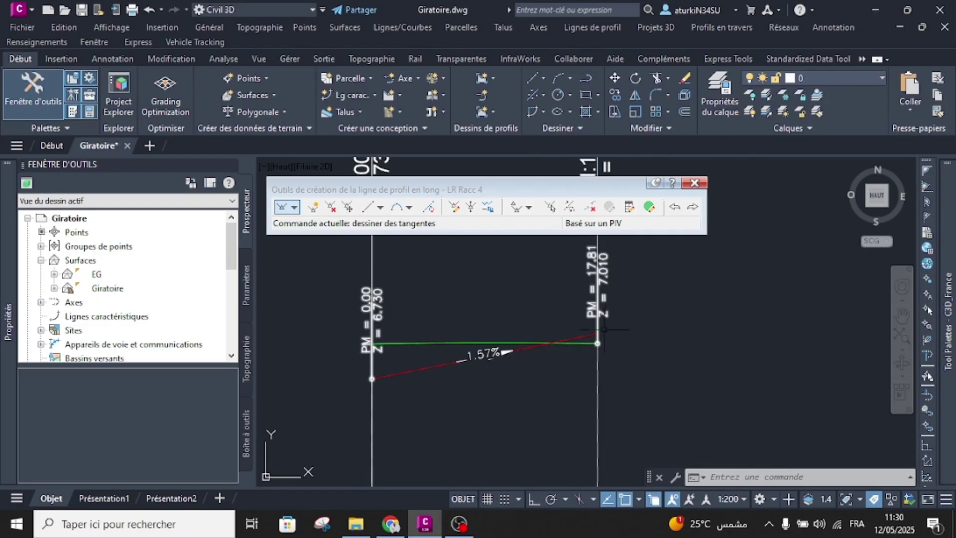
scroll(597, 343, up, 3)
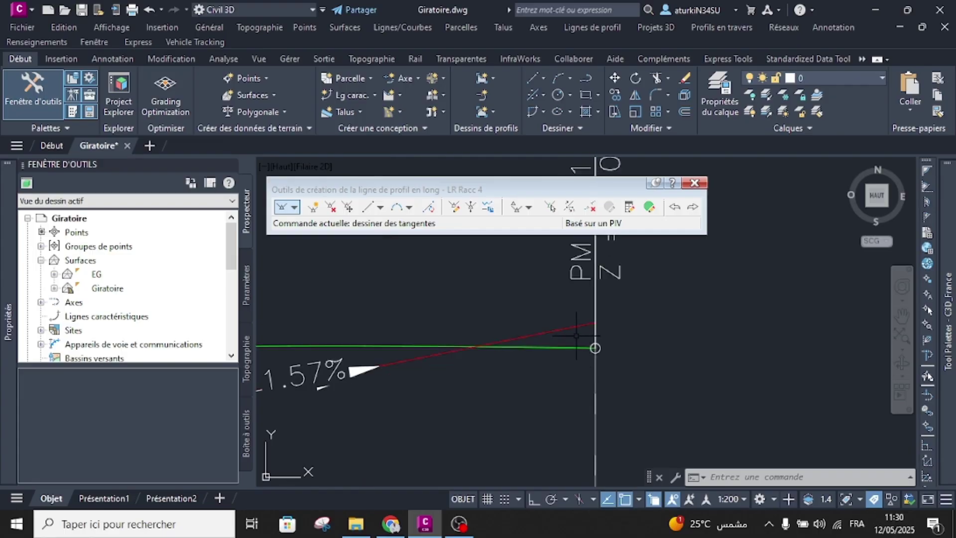
scroll(597, 347, down, 3)
scroll(600, 341, up, 2)
click(603, 331)
middle_drag(652, 337, 627, 354)
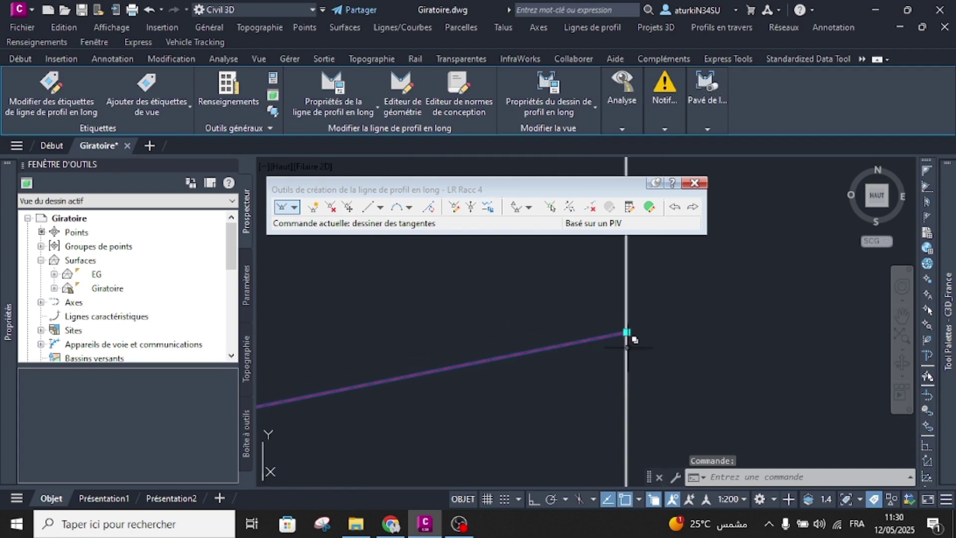
click(626, 332)
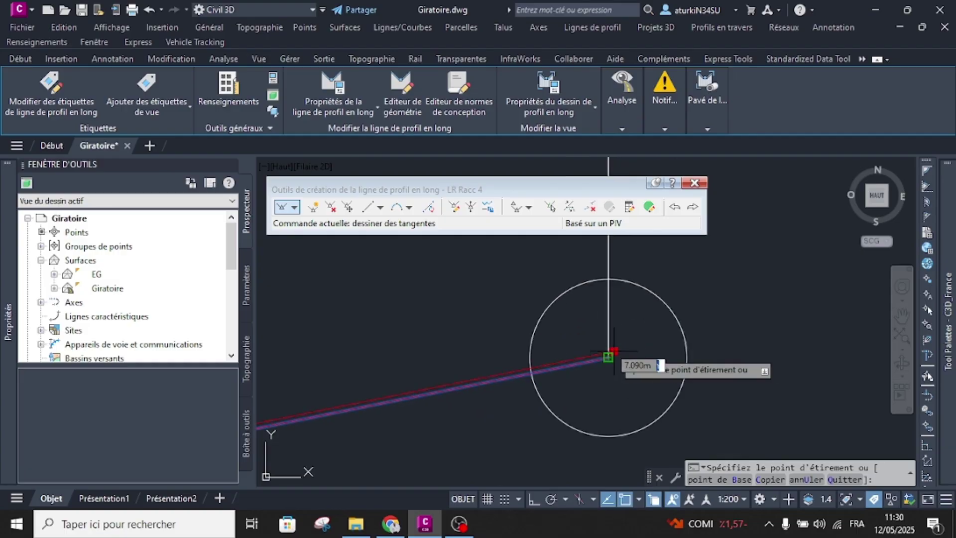
key(F8)
scroll(604, 397, up, 5)
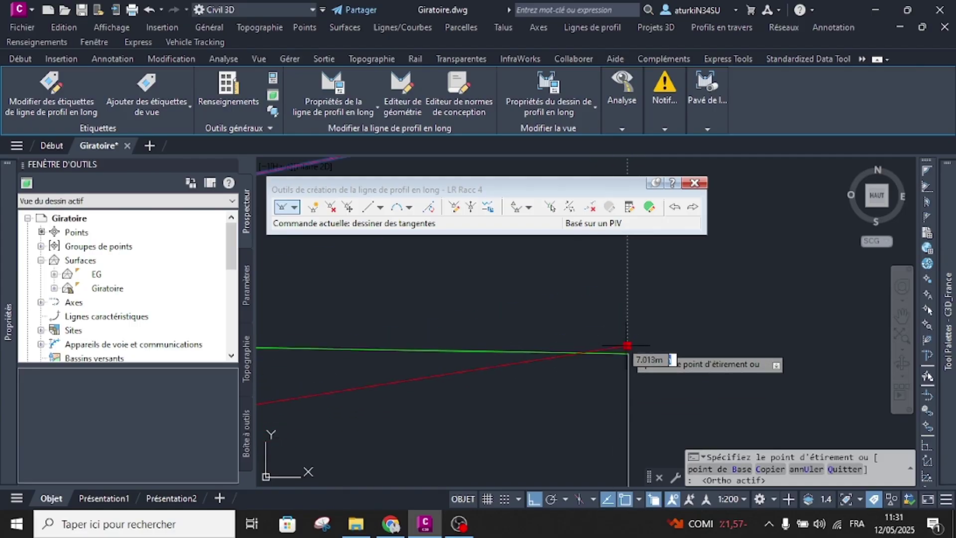
click(628, 352)
scroll(613, 386, down, 6)
scroll(616, 384, up, 7)
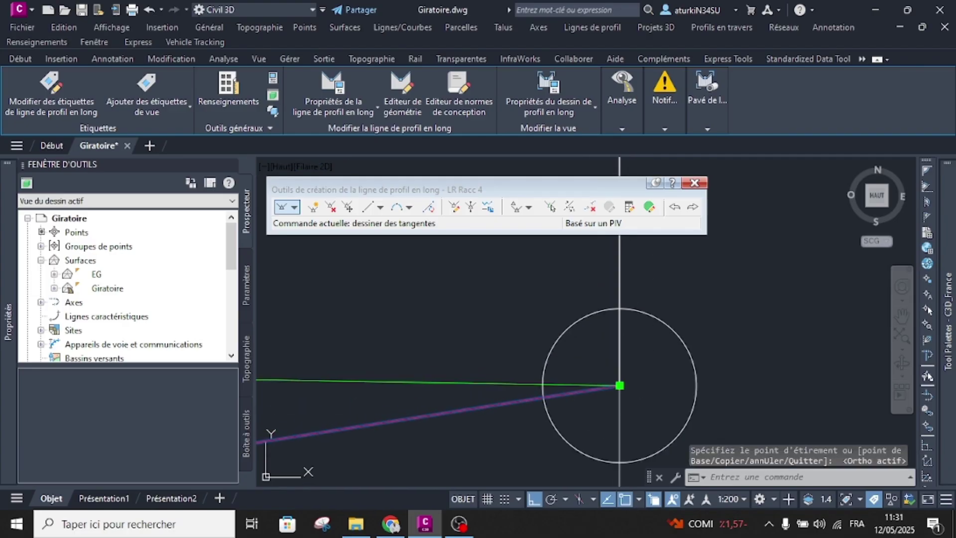
Stretch the end PVI of LR Racc 4 up the view's end line to an elevation of about 7.09 m.
click(619, 384)
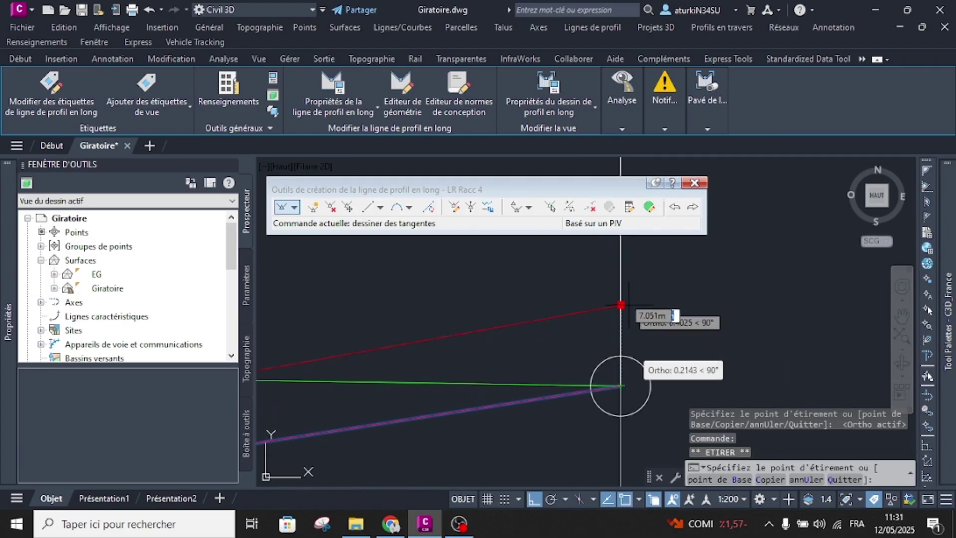
middle_drag(621, 273, 624, 353)
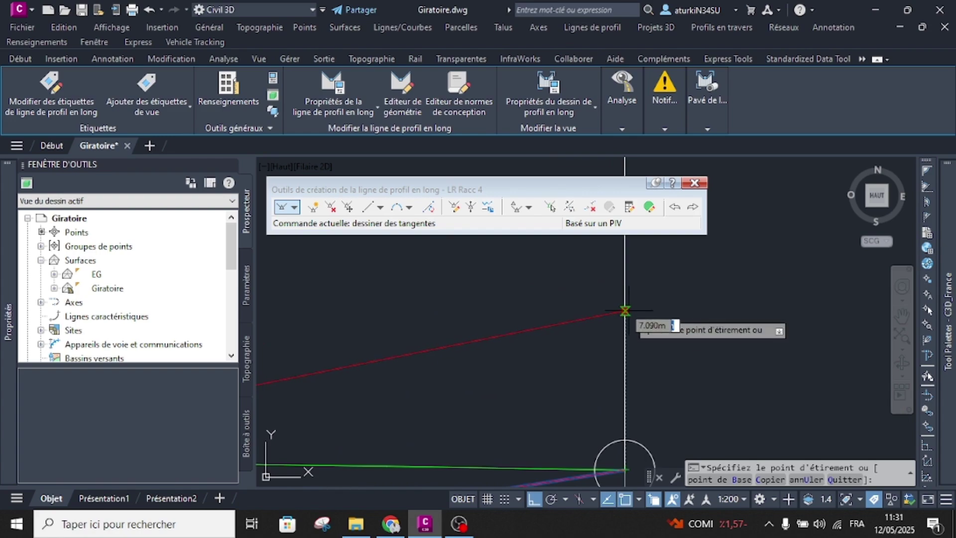
click(625, 309)
middle_drag(621, 300, 621, 344)
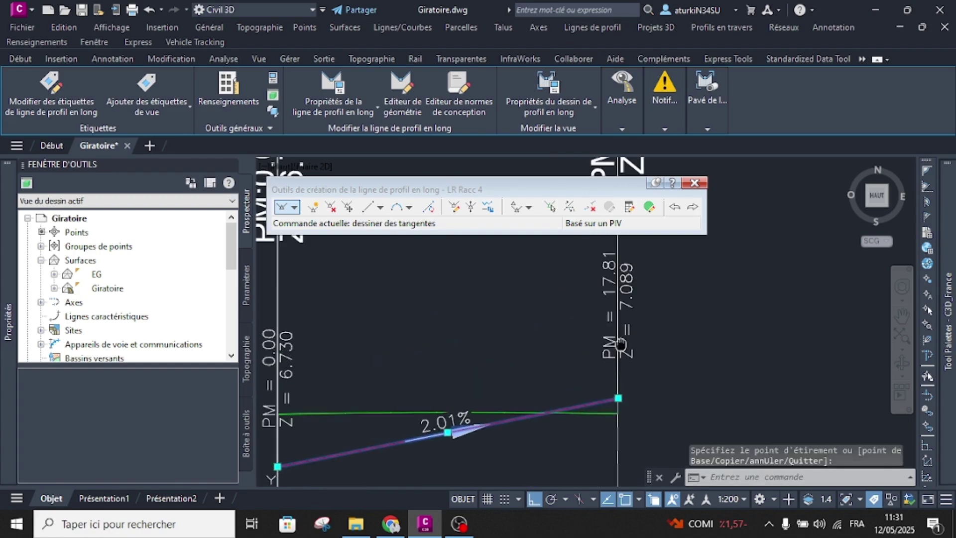
Fine-tune the end PVI of LR Racc 4 on the view's end line and close the profile layout tools.
scroll(614, 406, up, 8)
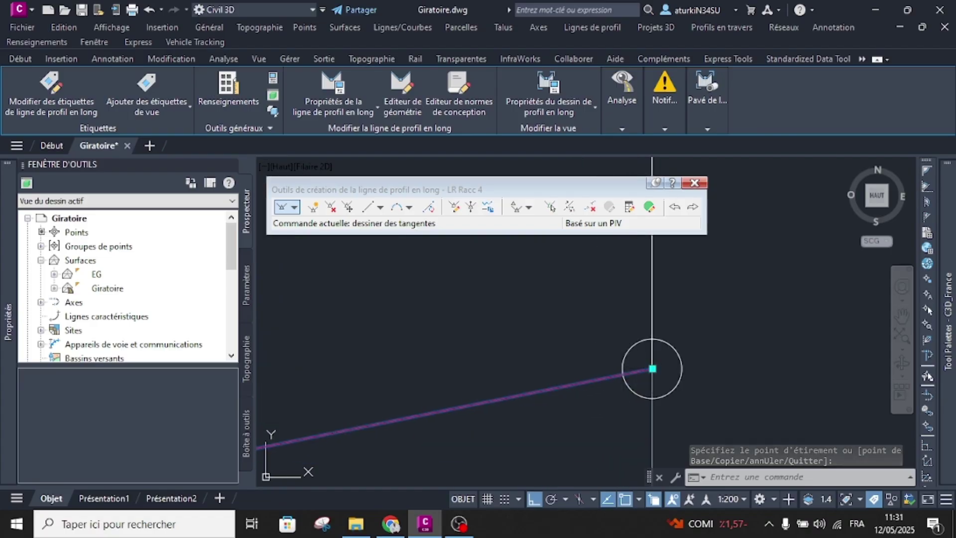
click(652, 369)
click(653, 365)
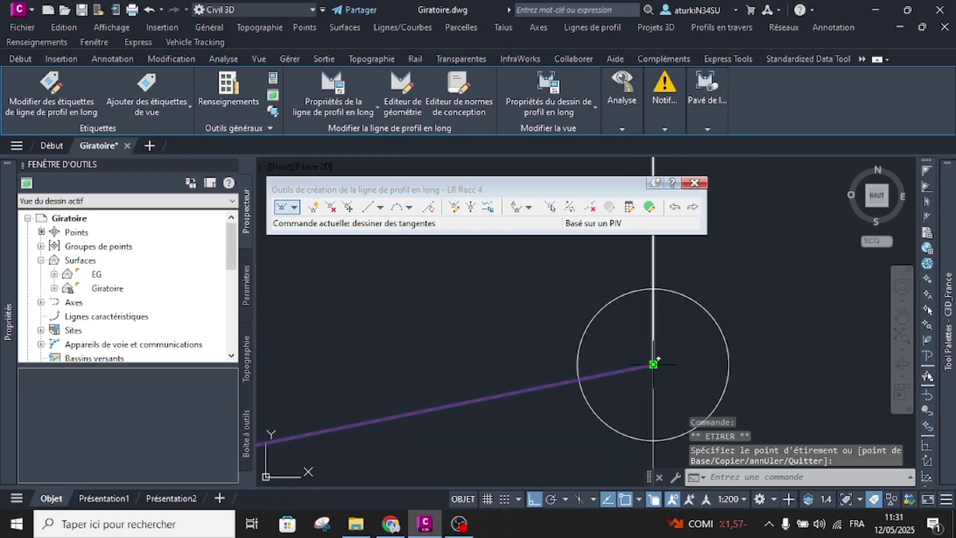
click(653, 364)
click(655, 363)
middle_drag(654, 363, 629, 400)
scroll(629, 406, down, 5)
scroll(571, 394, up, 2)
scroll(570, 393, up, 2)
key(Escape)
scroll(539, 307, down, 6)
scroll(539, 307, up, 5)
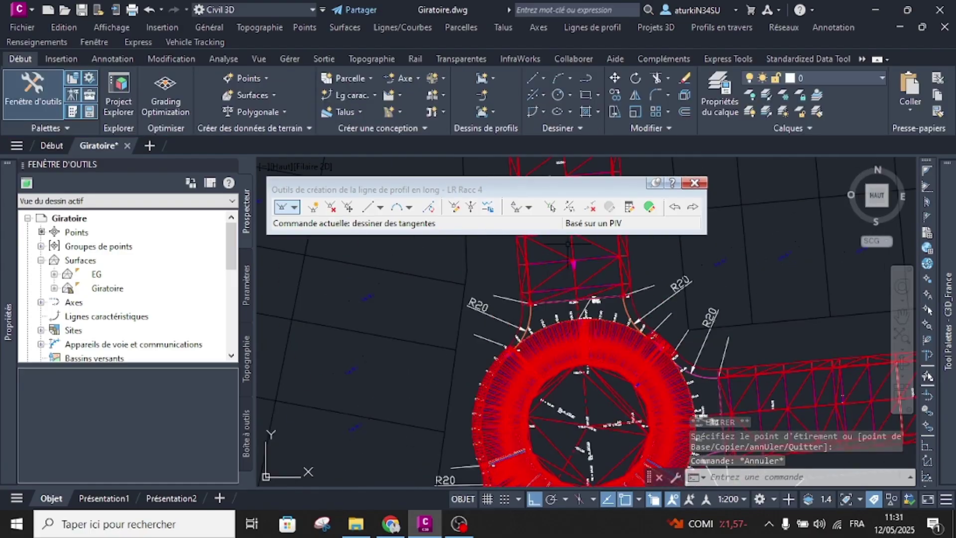
key(Escape)
key(Escape)
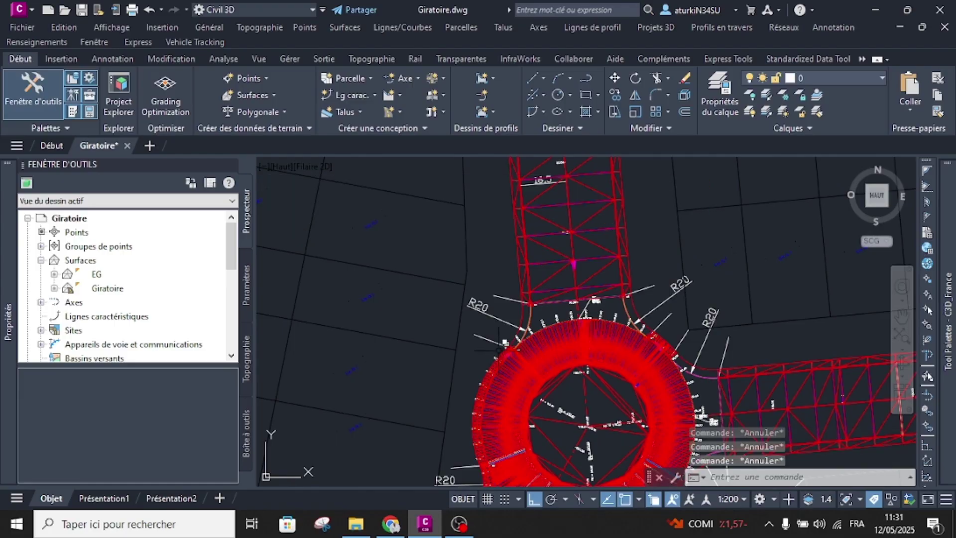
Add a baseline to the roundabout corridor with alignment 2_Racc 1, profile LR Racc 3 and assembly PT Racc Droite.
scroll(550, 336, up, 6)
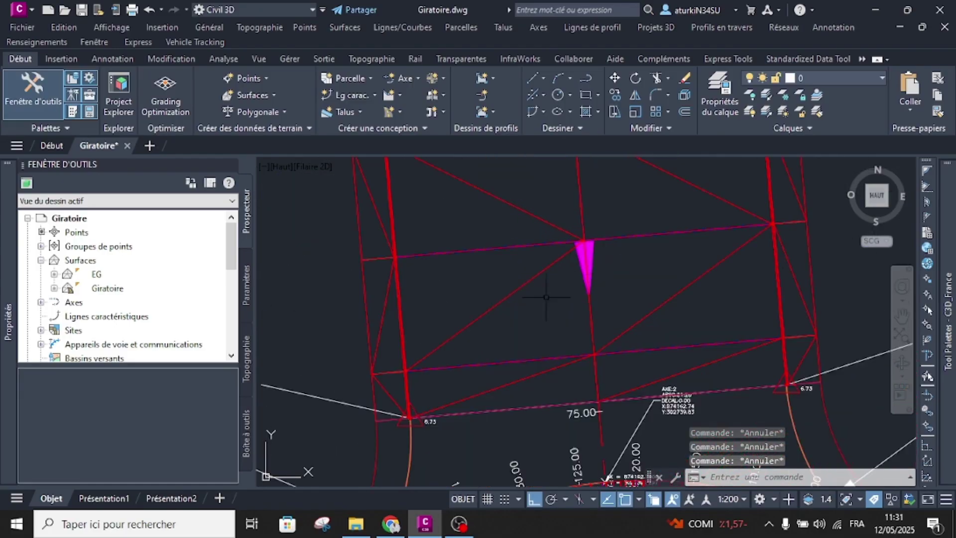
click(494, 363)
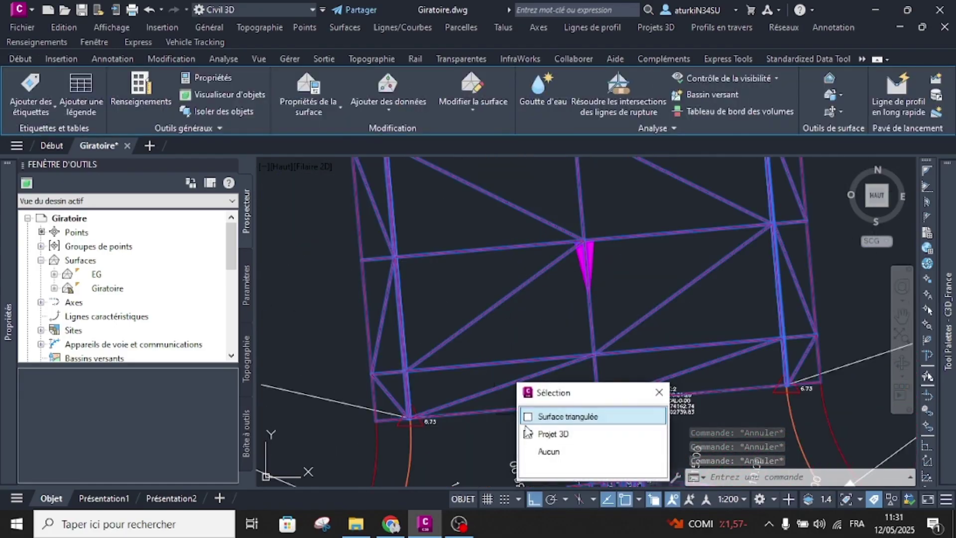
click(565, 433)
scroll(477, 245, down, 3)
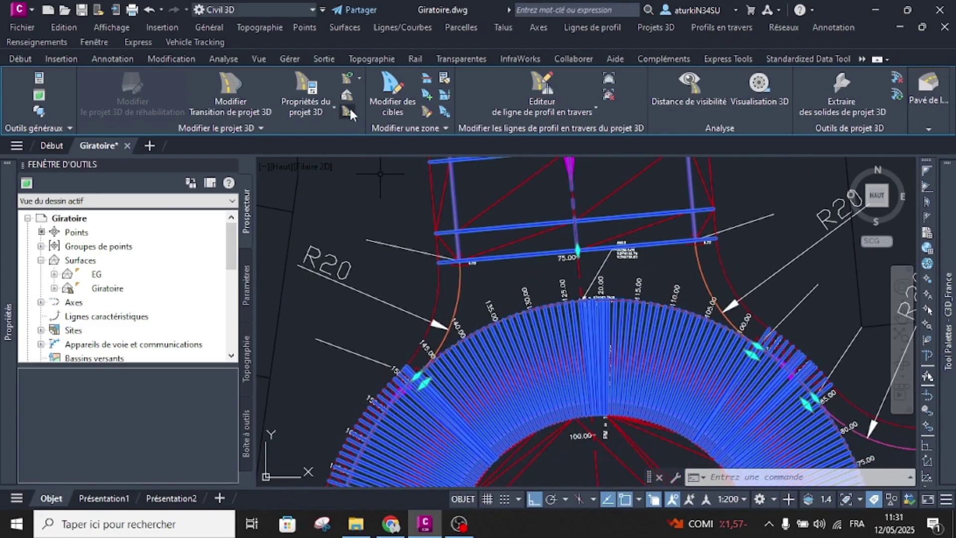
click(348, 113)
click(390, 160)
click(391, 161)
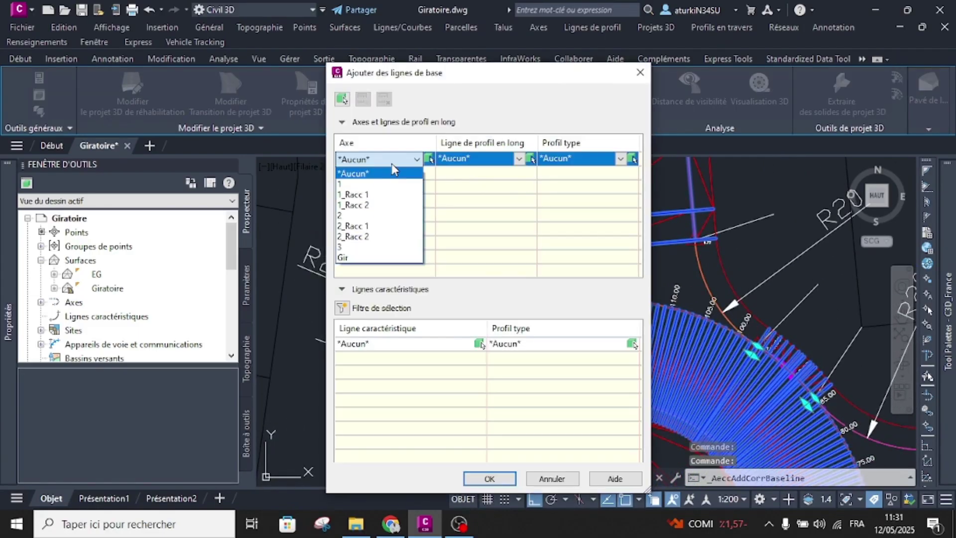
click(378, 226)
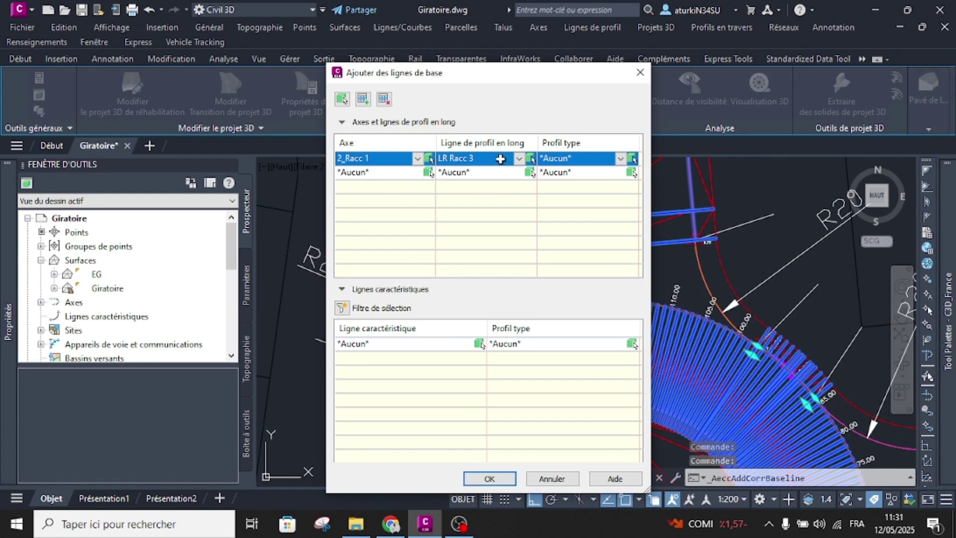
click(561, 159)
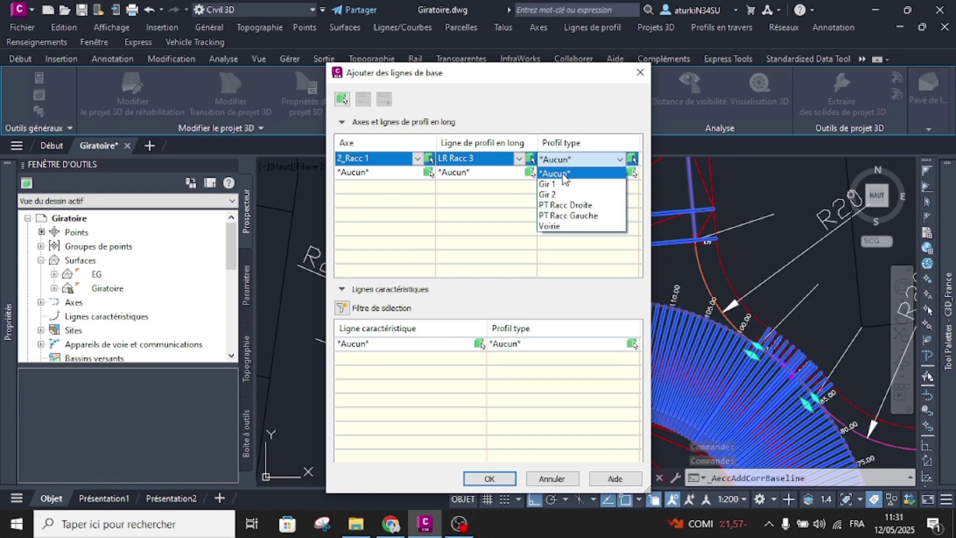
click(563, 205)
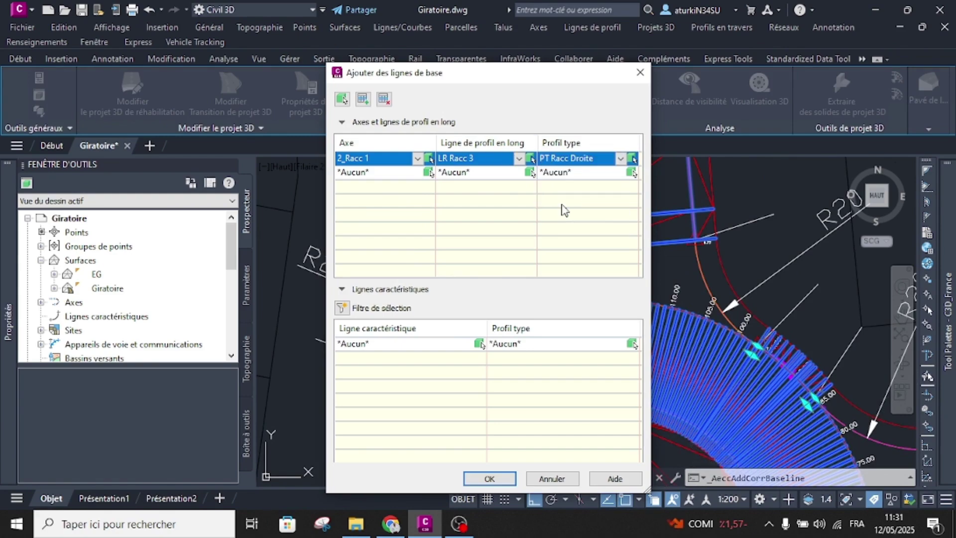
click(490, 478)
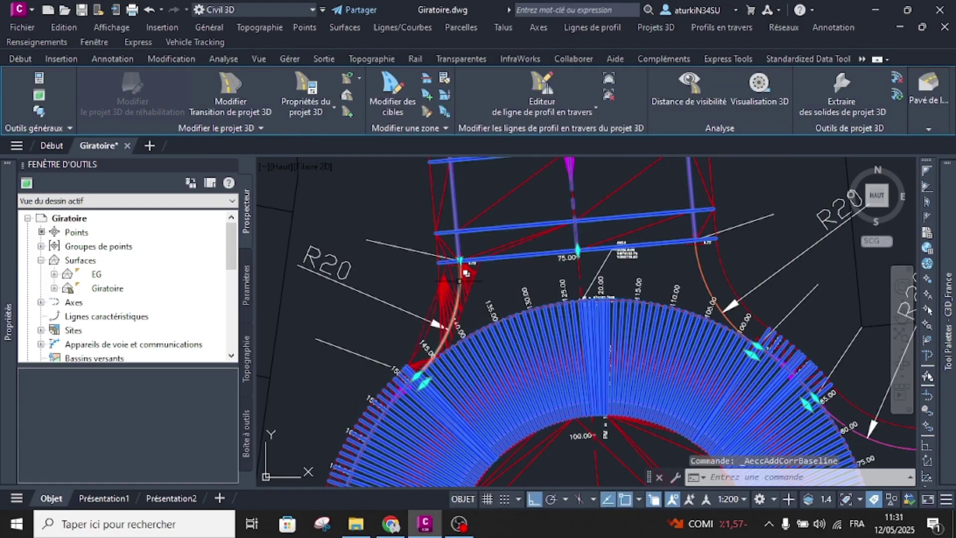
Set the new PT Racc Droite region's assembly frequency to 1 m along tangents, curves, spirals and vertical curves.
click(431, 111)
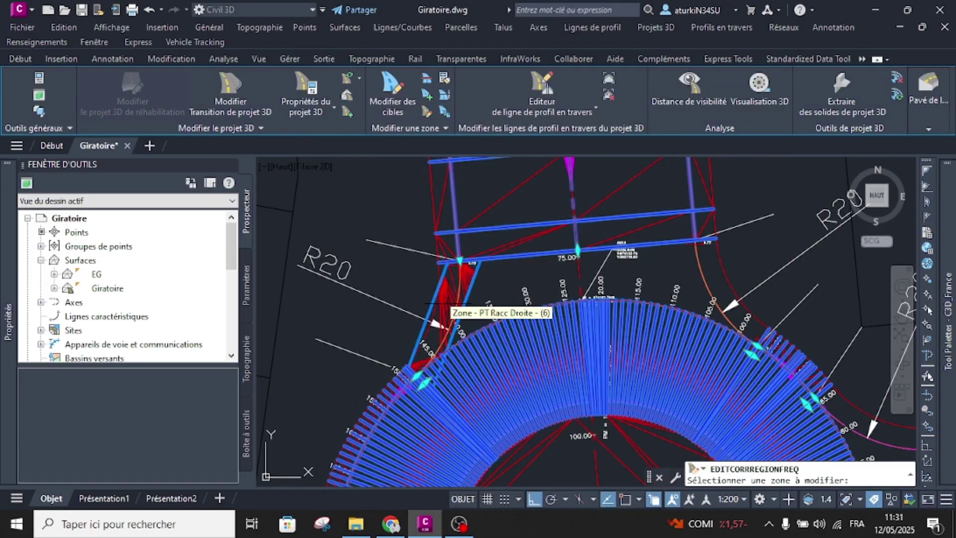
click(450, 308)
click(518, 120)
click(519, 120)
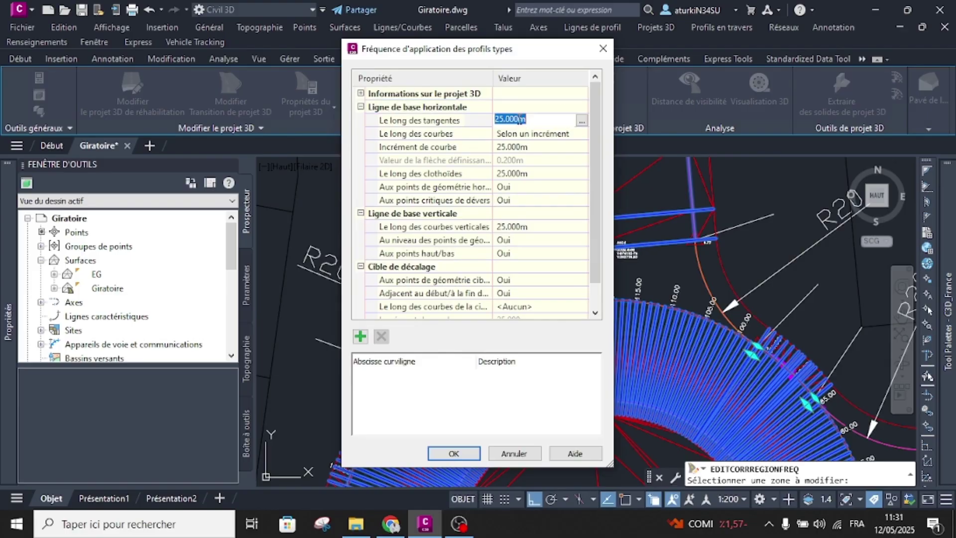
double_click(510, 147)
text(1)
key(Return)
double_click(500, 173)
text(1)
key(Return)
double_click(498, 225)
text(1)
key(Return)
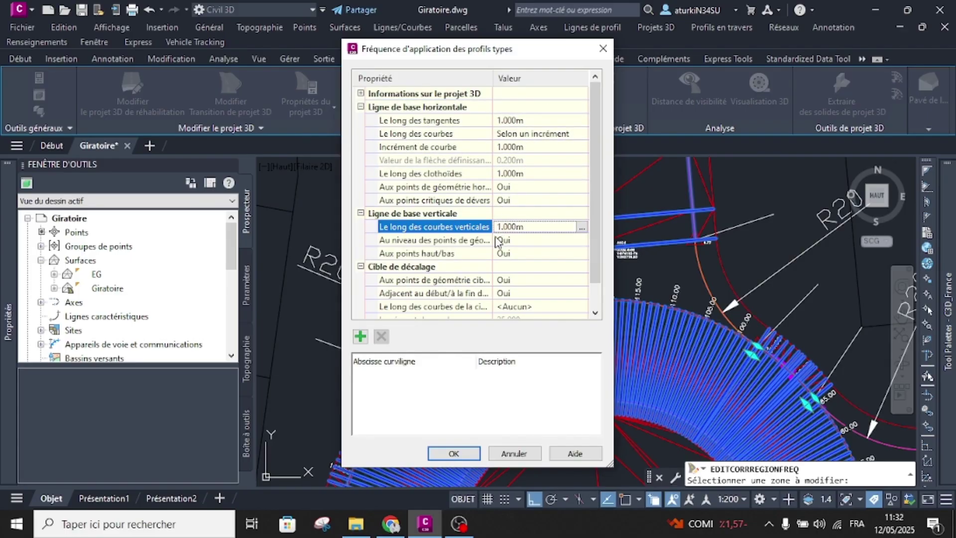
click(453, 452)
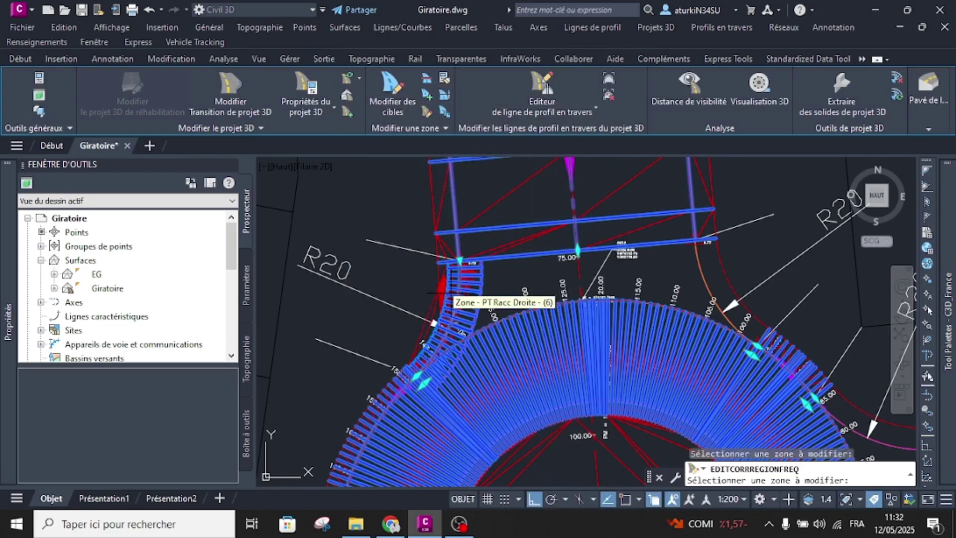
Assign alignments 2 and Gir as offset targets for LaneSuperelevationAOR in the new PT Racc Droite region.
click(387, 98)
click(462, 307)
right_click(464, 305)
click(492, 310)
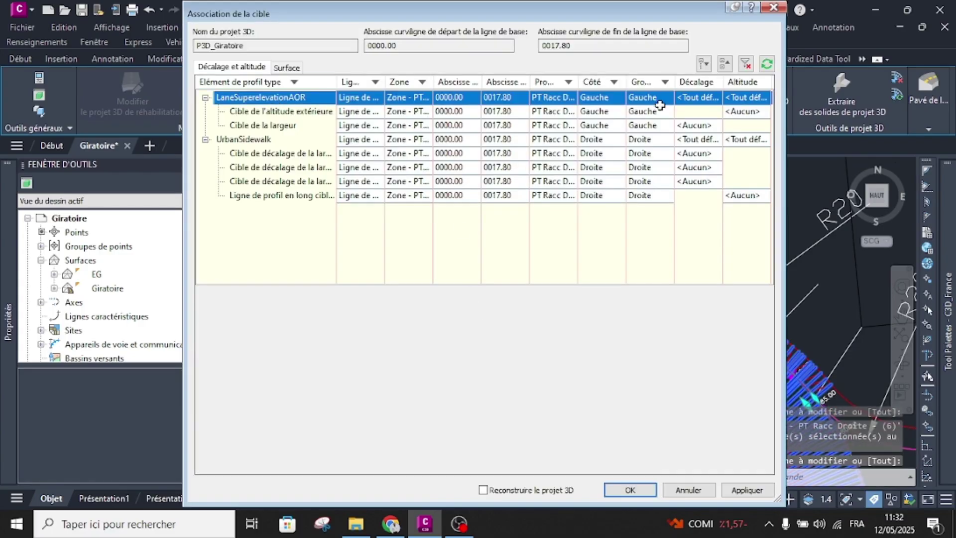
click(695, 100)
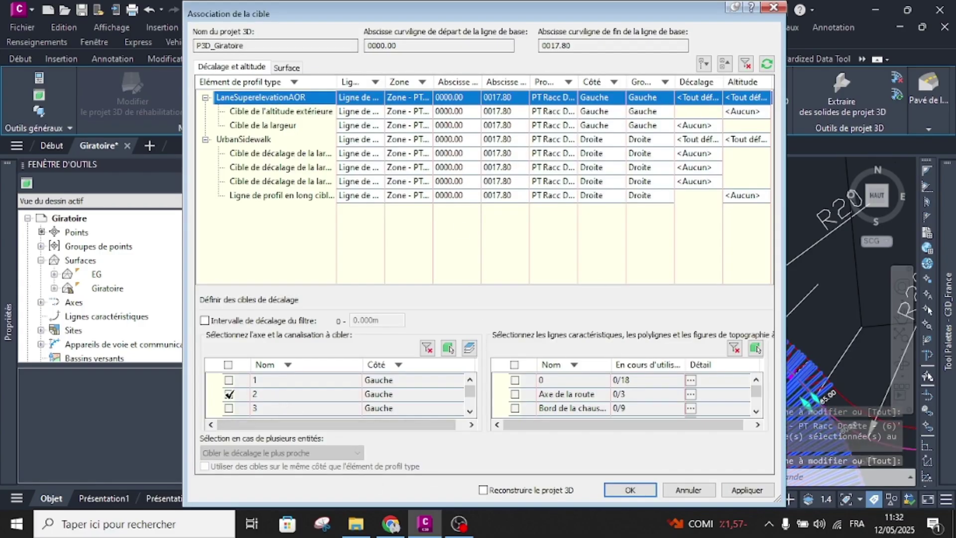
scroll(236, 398, down, 1)
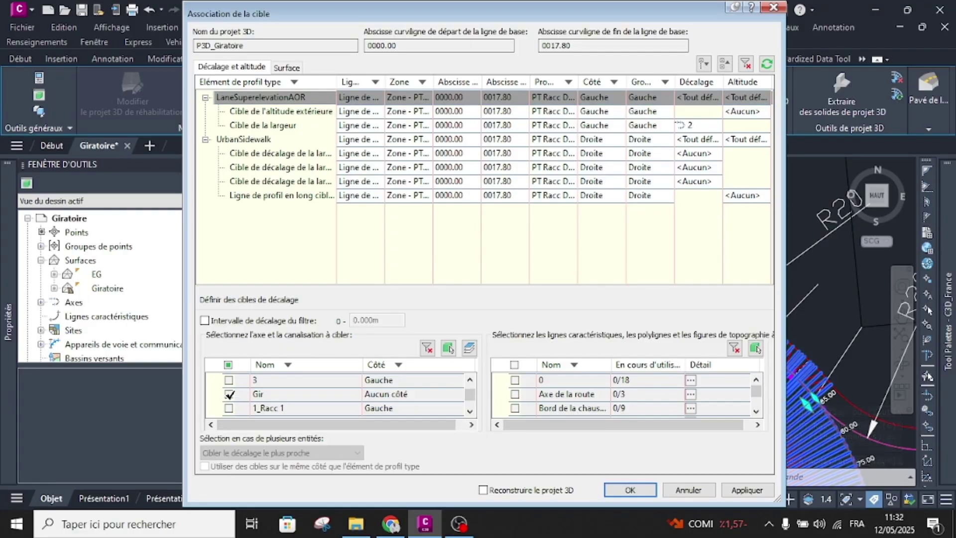
click(229, 394)
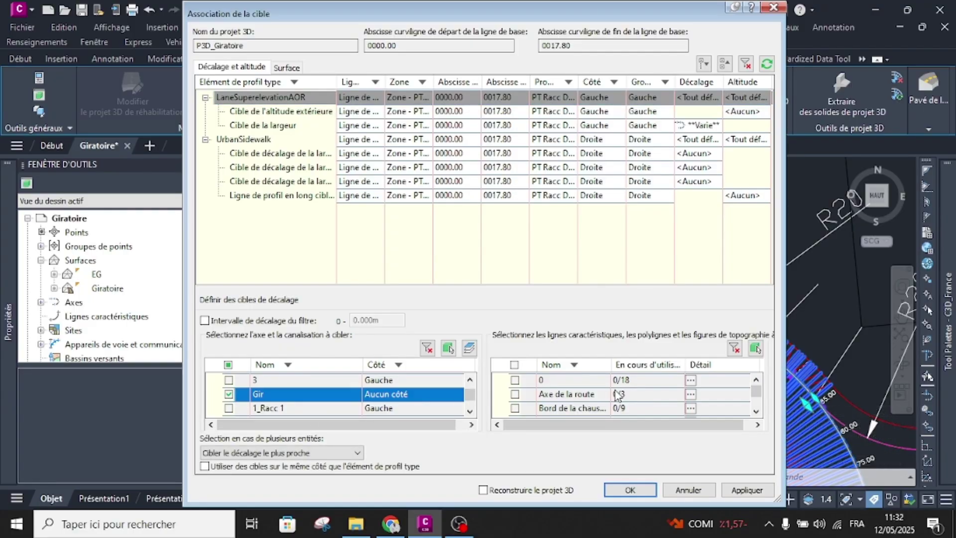
click(754, 349)
key(Escape)
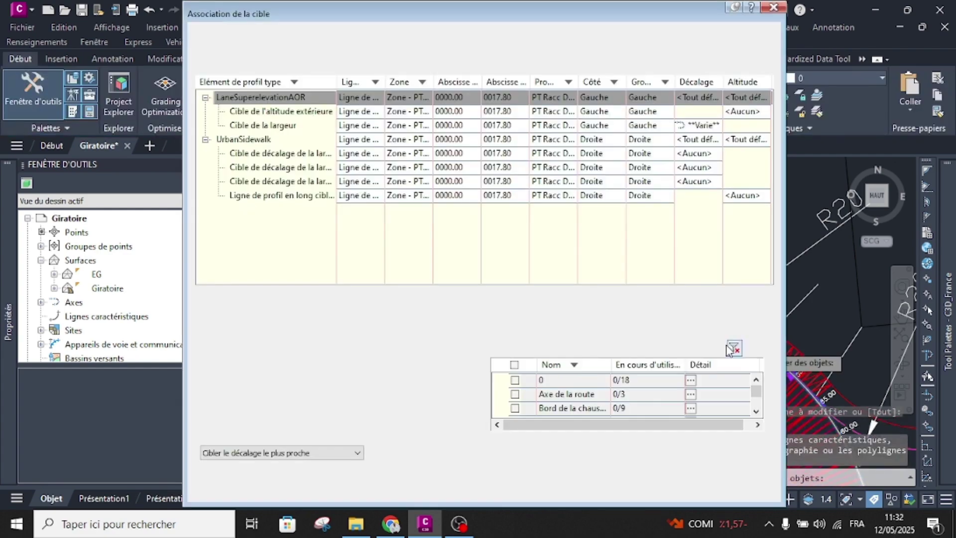
Assign profiles LR 2 and LR gir as elevation targets for LaneSuperelevationAOR in the new PT Racc Droite region.
click(748, 98)
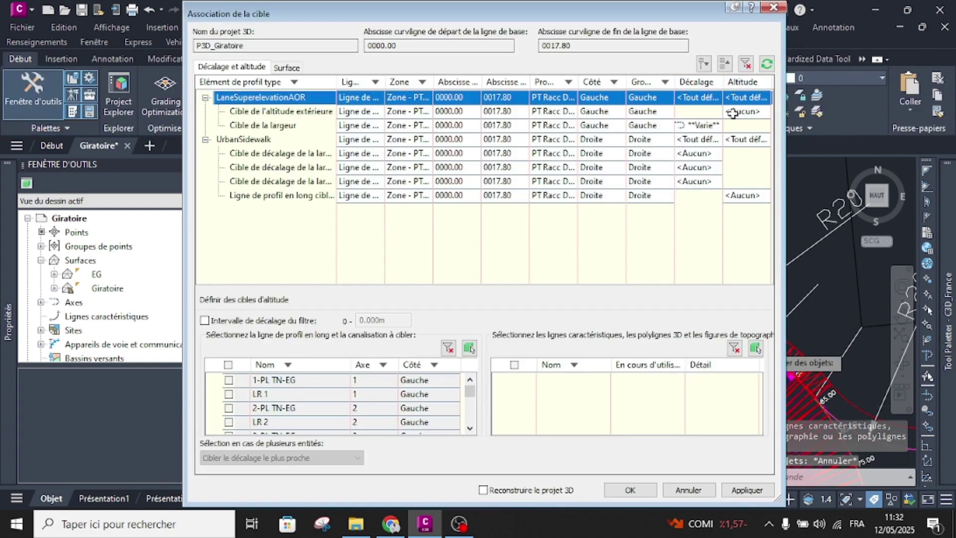
click(228, 421)
scroll(245, 412, down, 1)
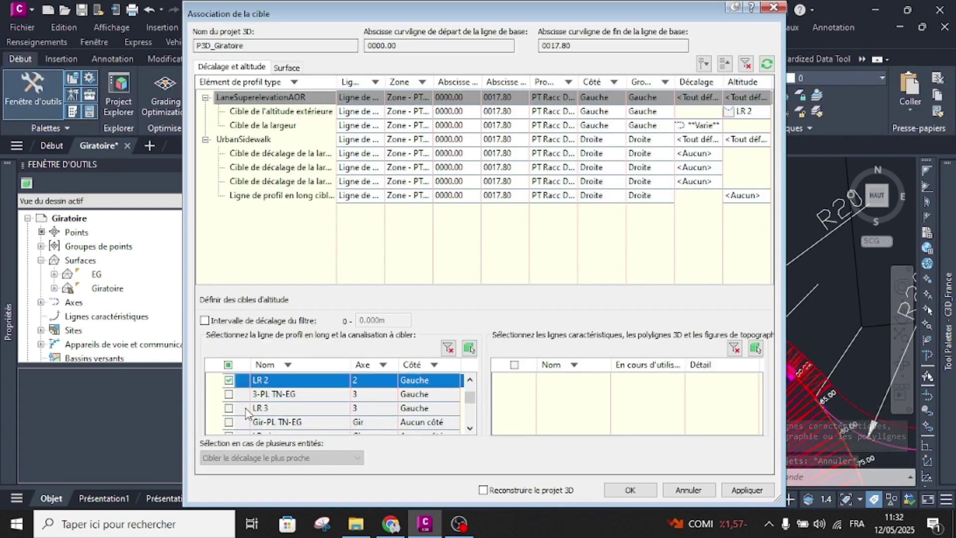
scroll(245, 412, down, 1)
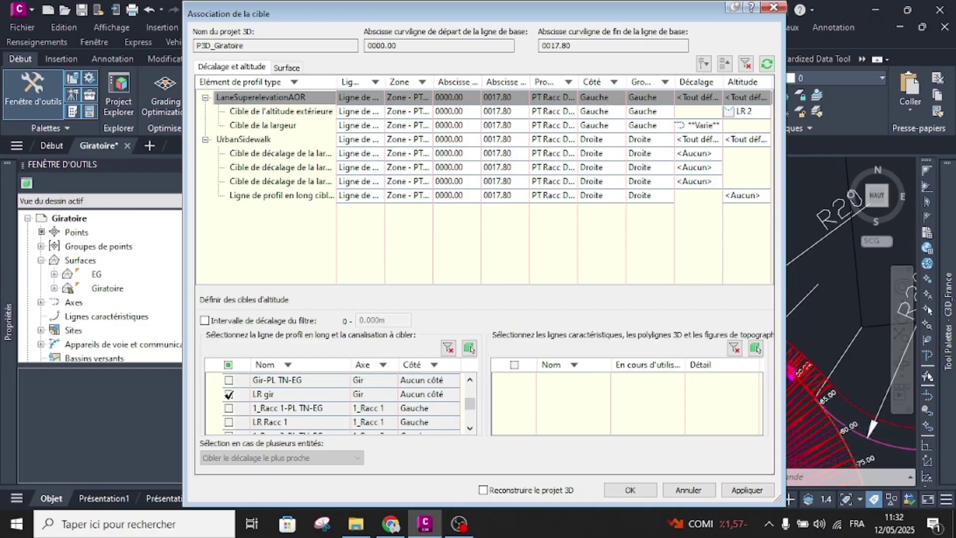
click(229, 394)
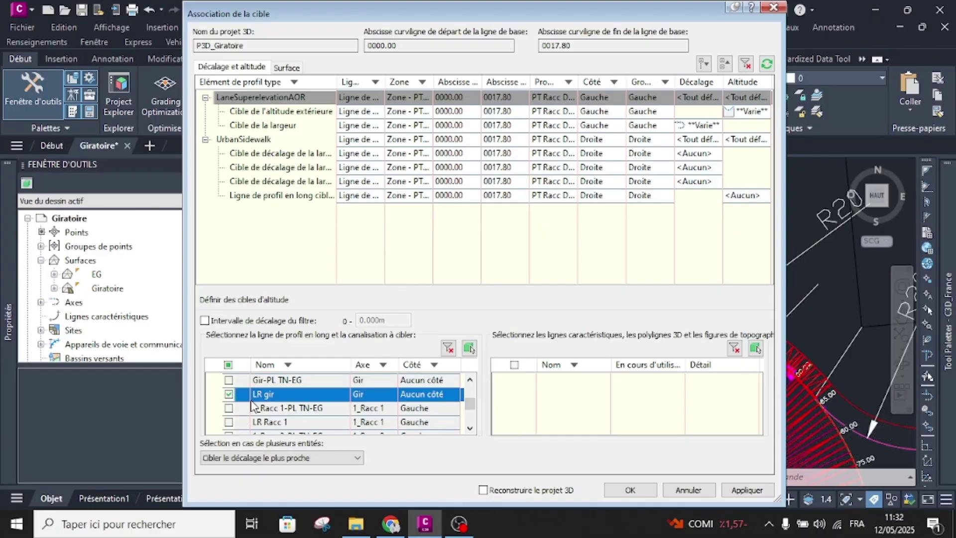
Target all UrbanSidewalk offsets of the PT Racc Droite region to the polyline along the north-west R20 curve and apply the targets.
click(247, 141)
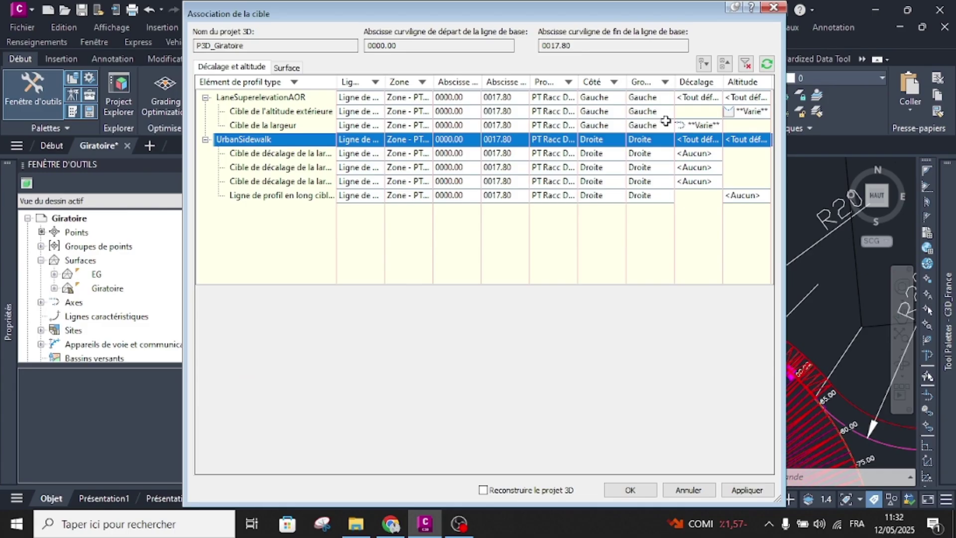
click(705, 144)
click(754, 350)
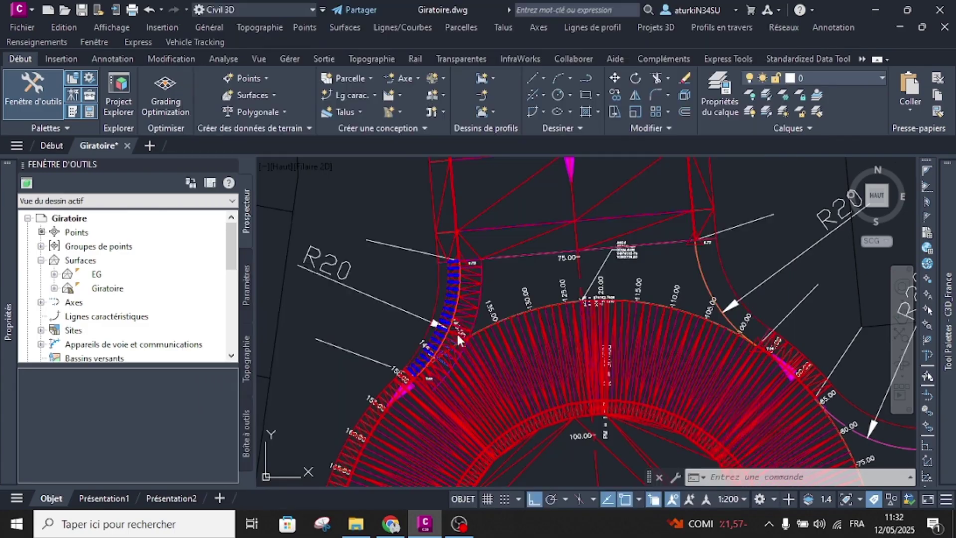
click(435, 323)
key(Return)
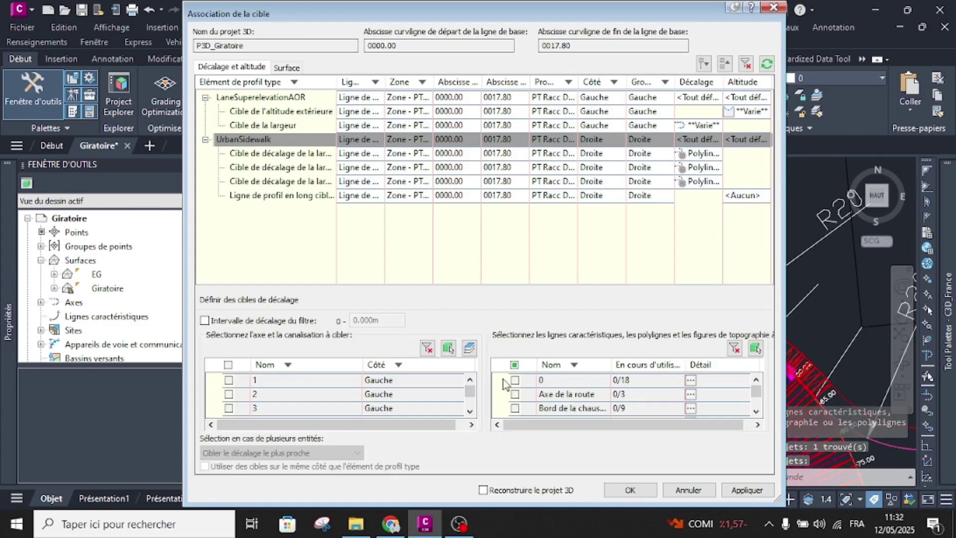
click(619, 490)
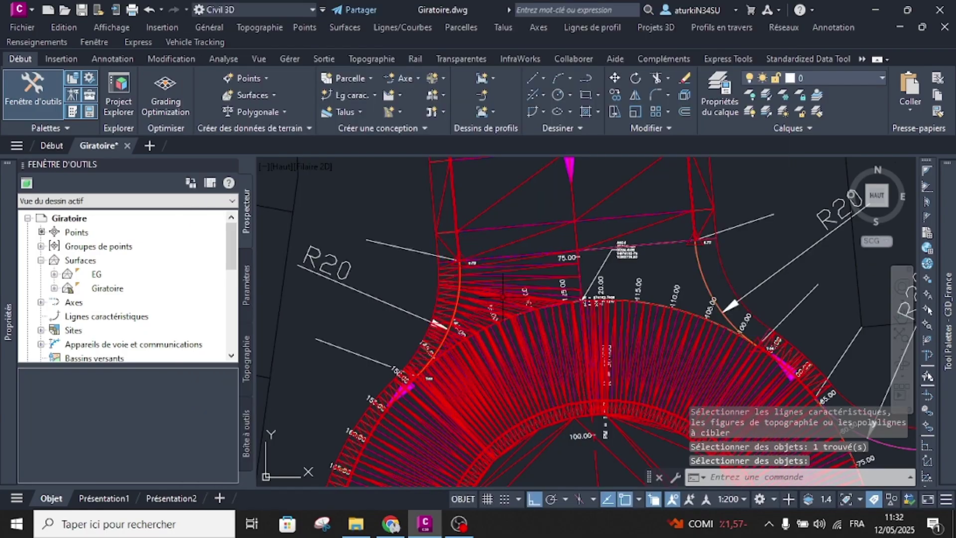
scroll(491, 281, down, 2)
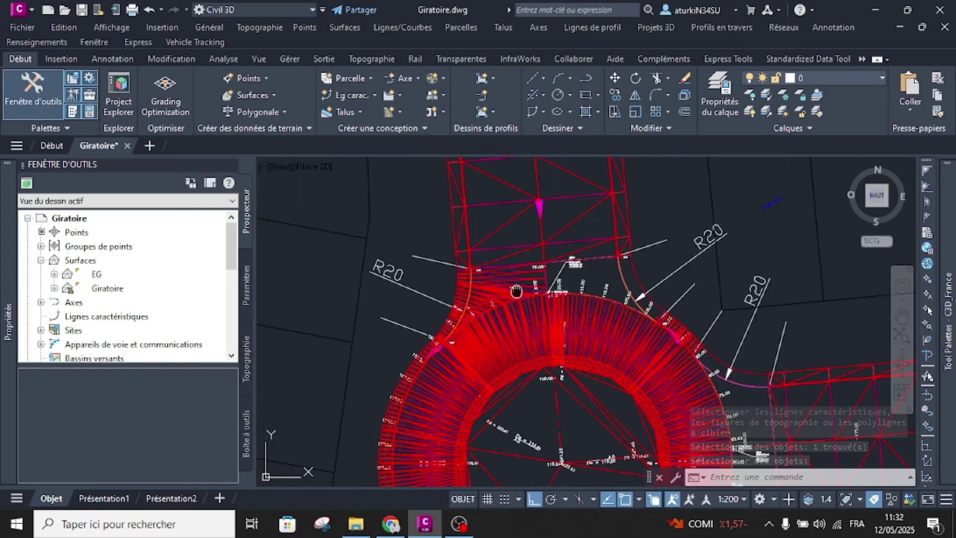
middle_drag(563, 287, 519, 295)
key(Escape)
Add a baseline to the roundabout corridor with alignment 2_Racc 2, profile LR Racc 4 and assembly PT Racc Gauche.
scroll(555, 280, up, 2)
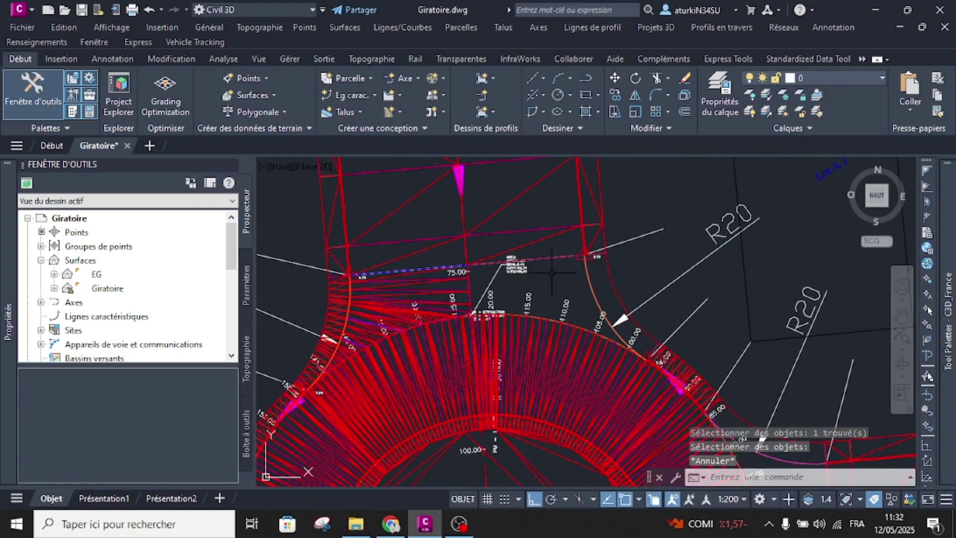
click(457, 233)
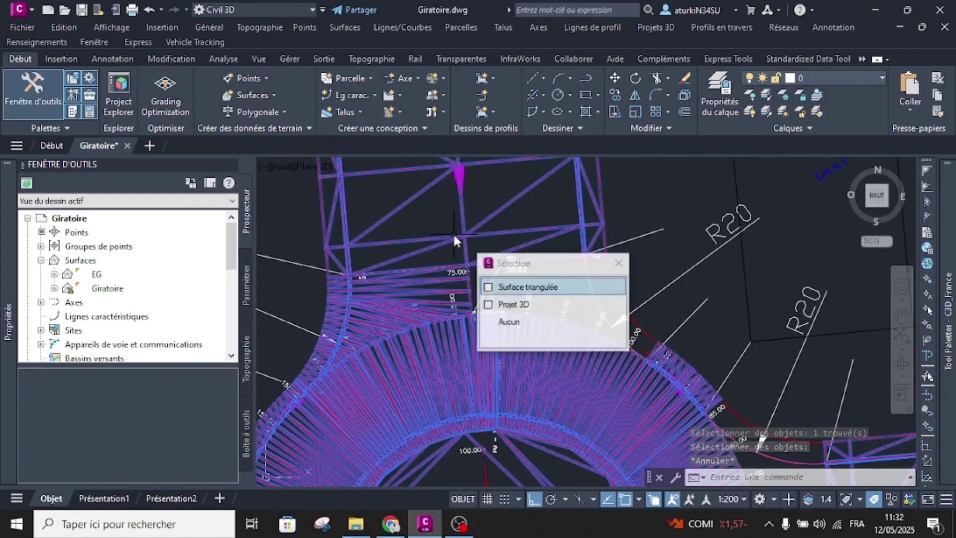
click(503, 303)
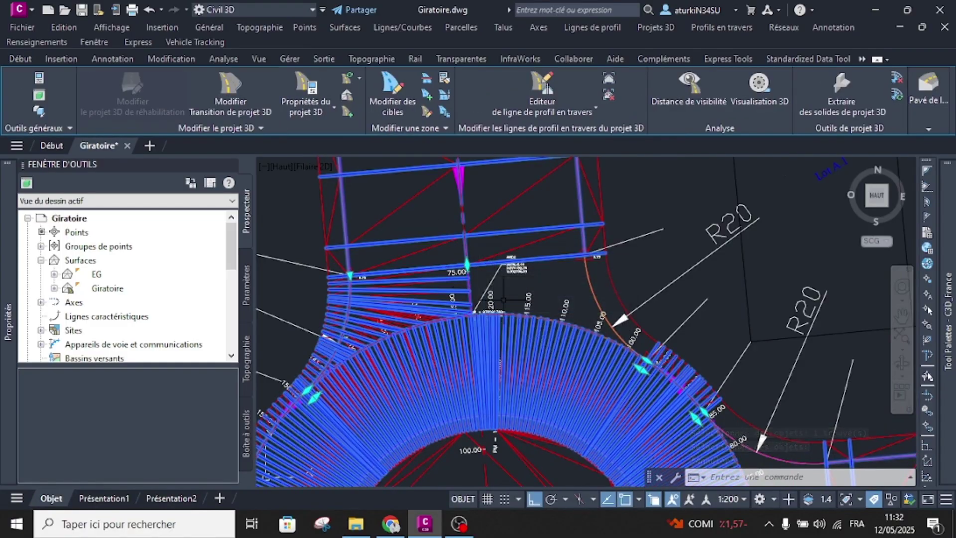
click(347, 112)
click(401, 159)
click(401, 160)
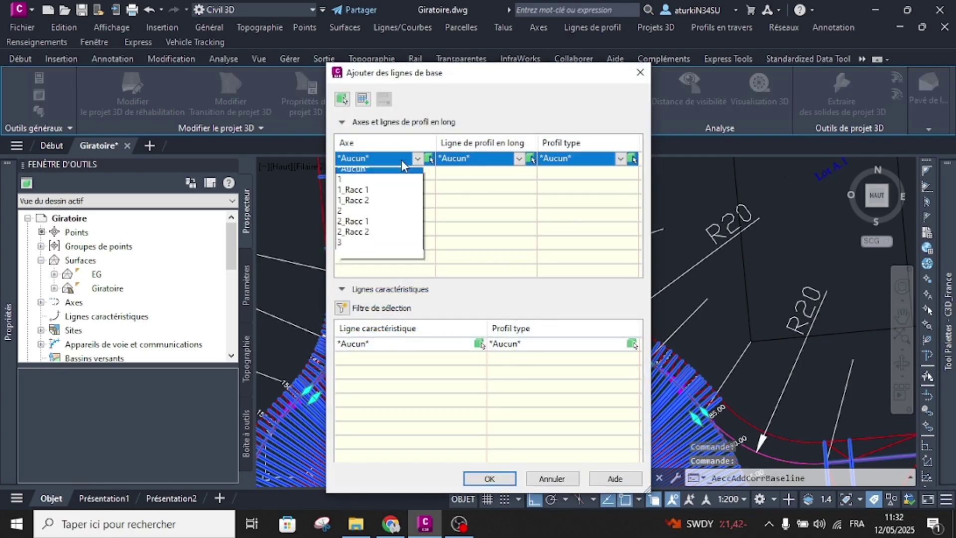
click(360, 237)
click(580, 163)
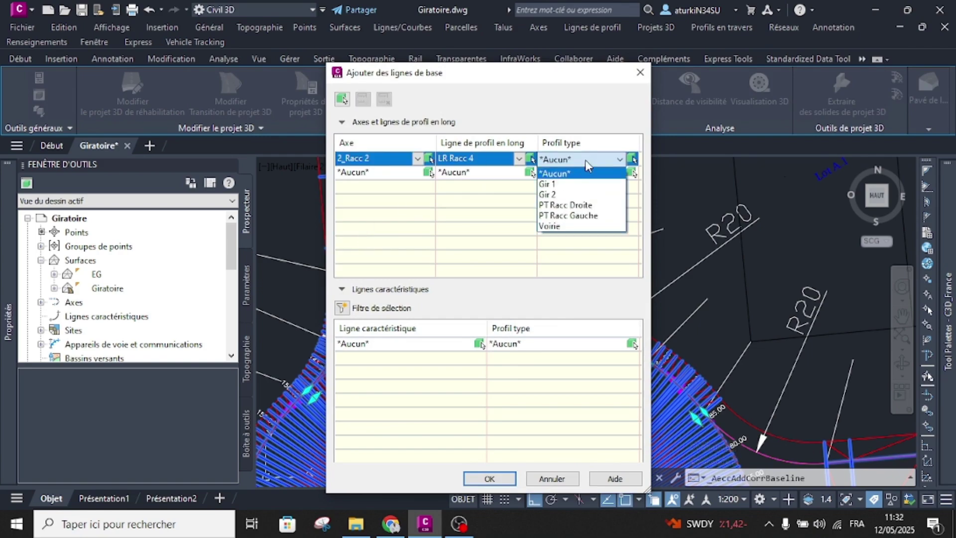
click(571, 215)
click(497, 480)
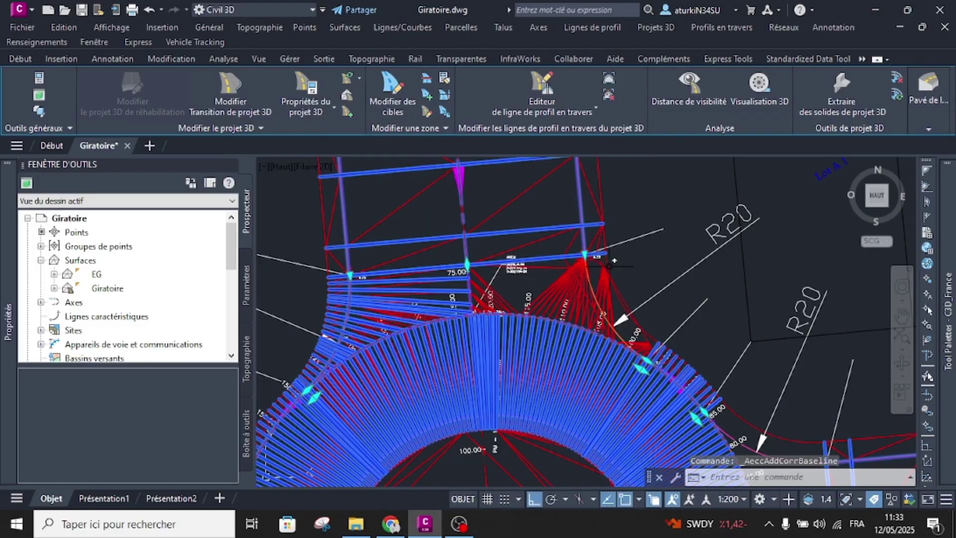
Set the new PT Racc Gauche region's assembly frequency to 1 m along tangents, curves, spirals and vertical curves.
click(427, 112)
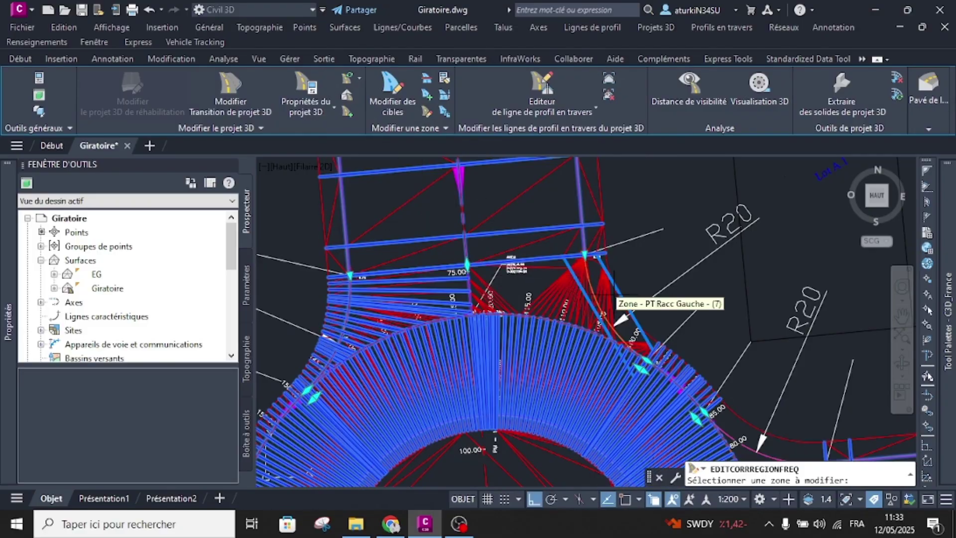
click(547, 298)
text(1)
key(Return)
click(517, 147)
text(1)
key(Return)
click(515, 173)
text(1)
key(Return)
click(511, 226)
text(1)
key(Return)
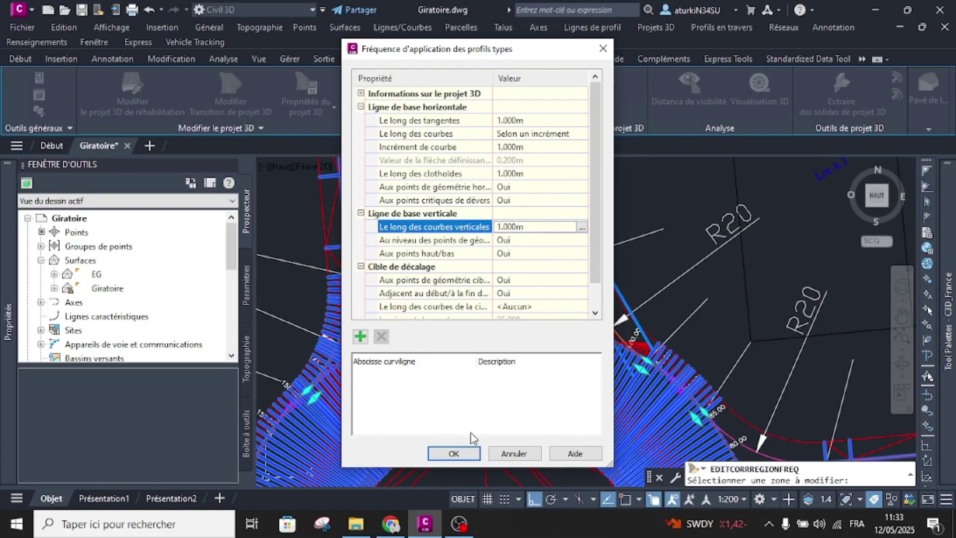
click(454, 459)
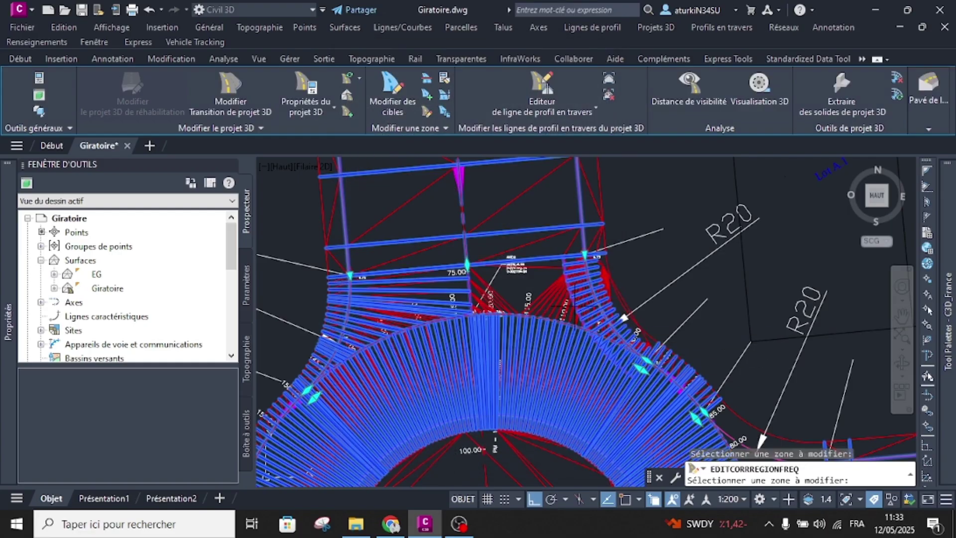
key(Return)
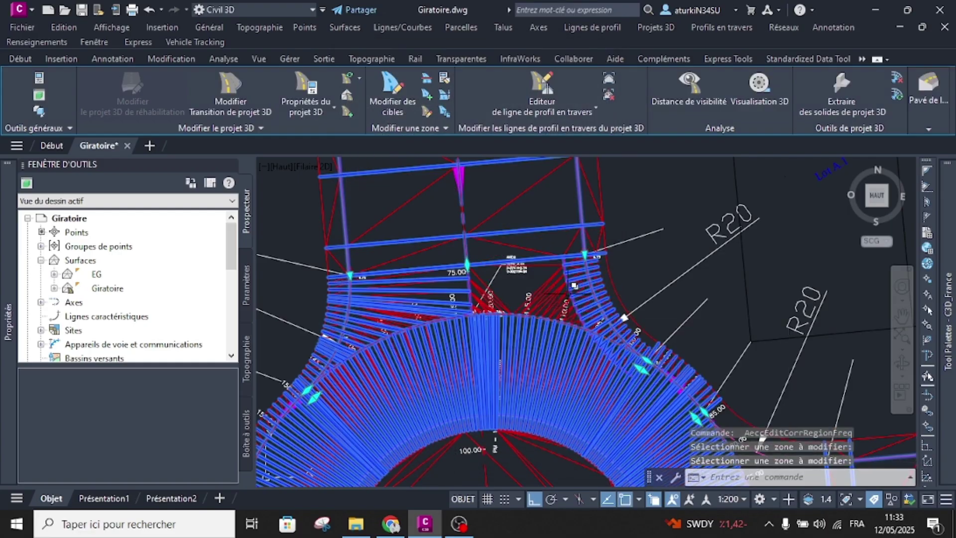
Assign alignments 2 and Gir as offset targets for LaneSuperelevationAOR in the new PT Racc Gauche region.
click(392, 92)
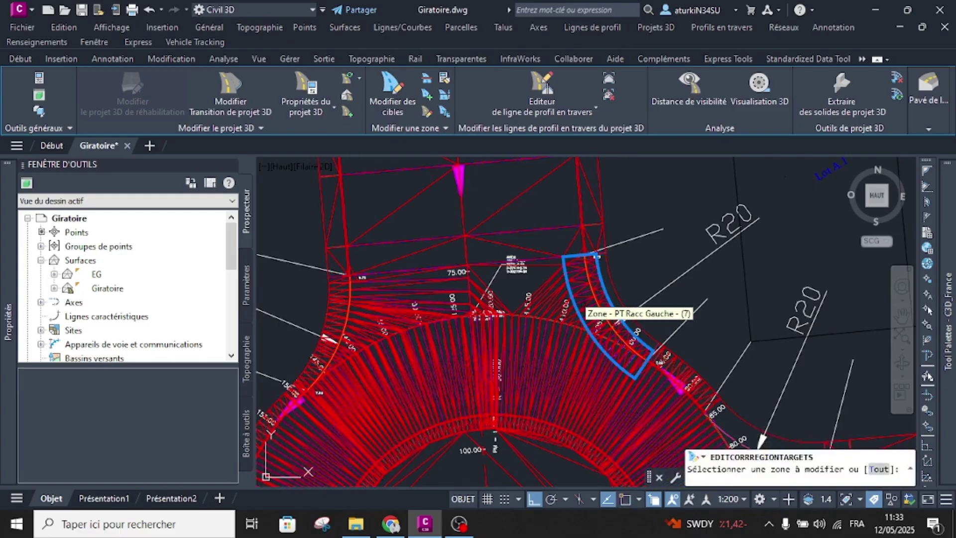
click(584, 301)
right_click(585, 301)
click(600, 310)
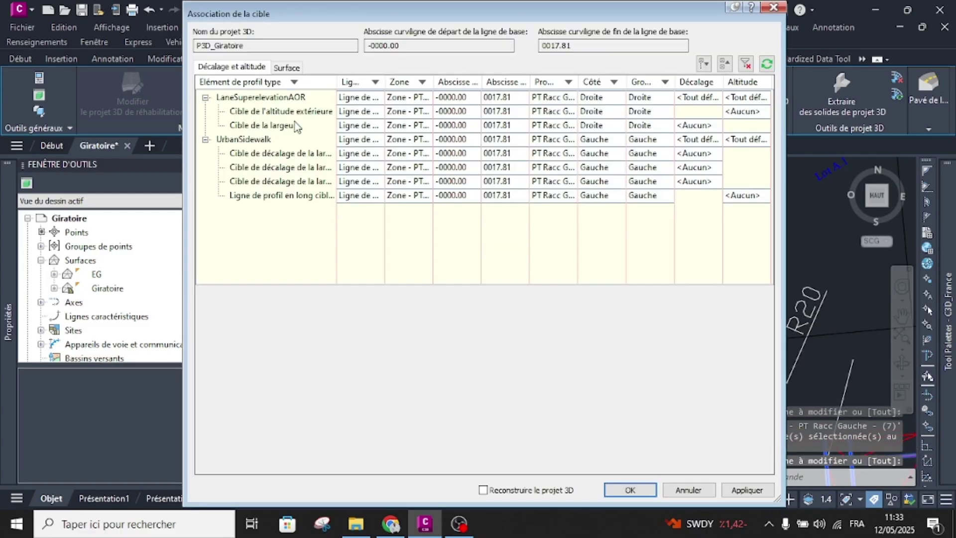
click(288, 100)
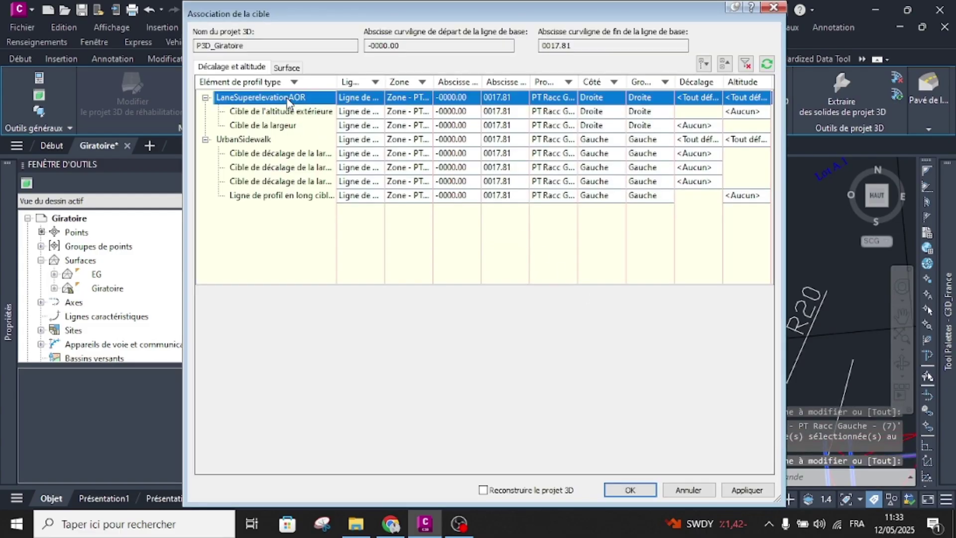
click(696, 98)
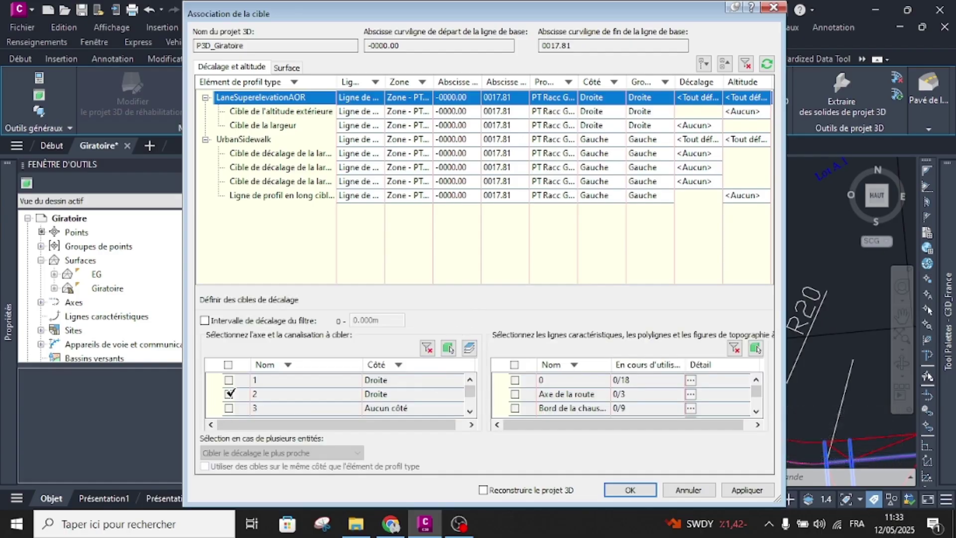
click(229, 392)
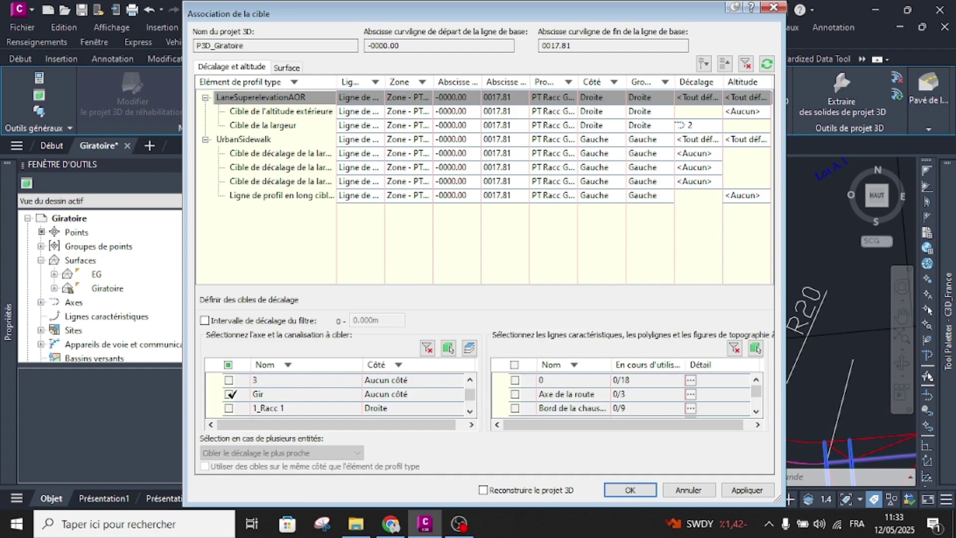
click(229, 394)
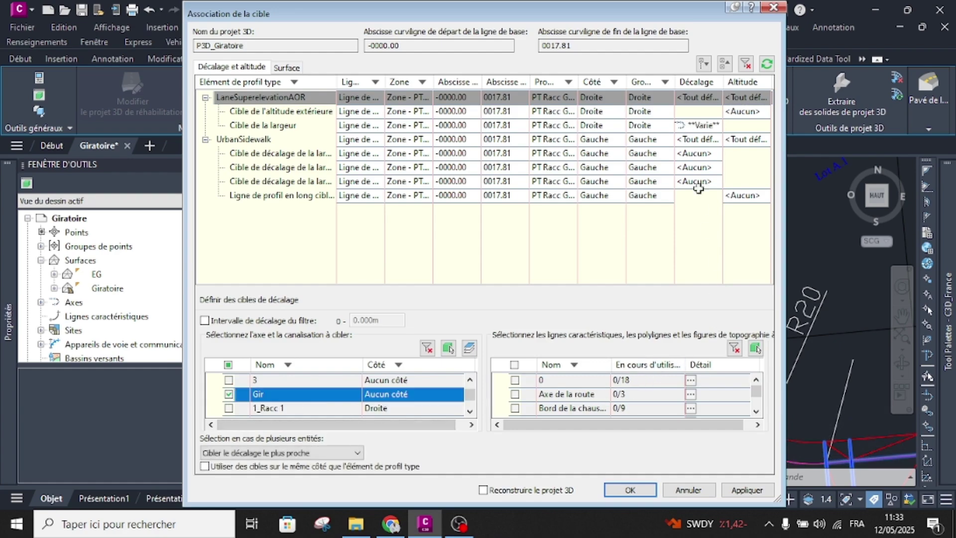
Assign profiles LR 2 and LR gir as elevation targets for LaneSuperelevationAOR in the PT Racc Gauche region.
click(745, 95)
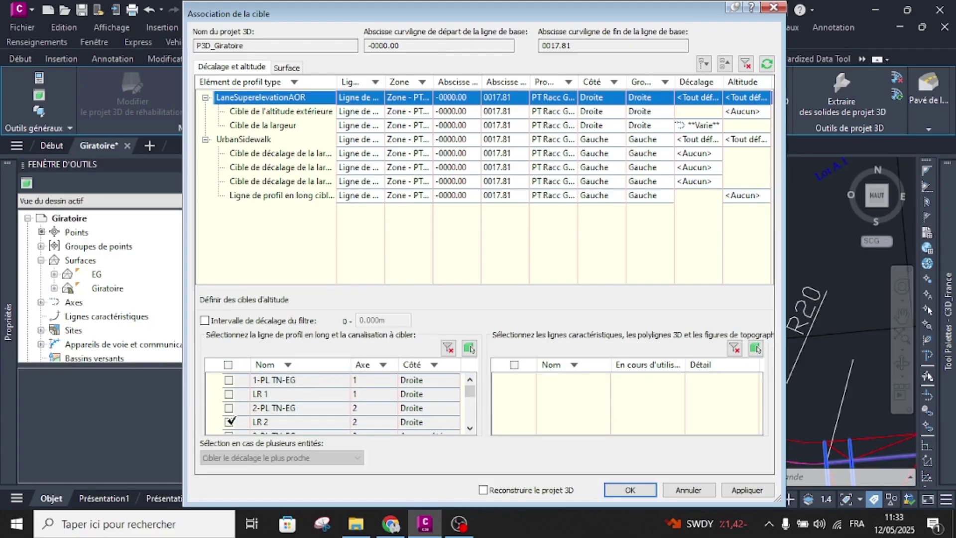
click(229, 422)
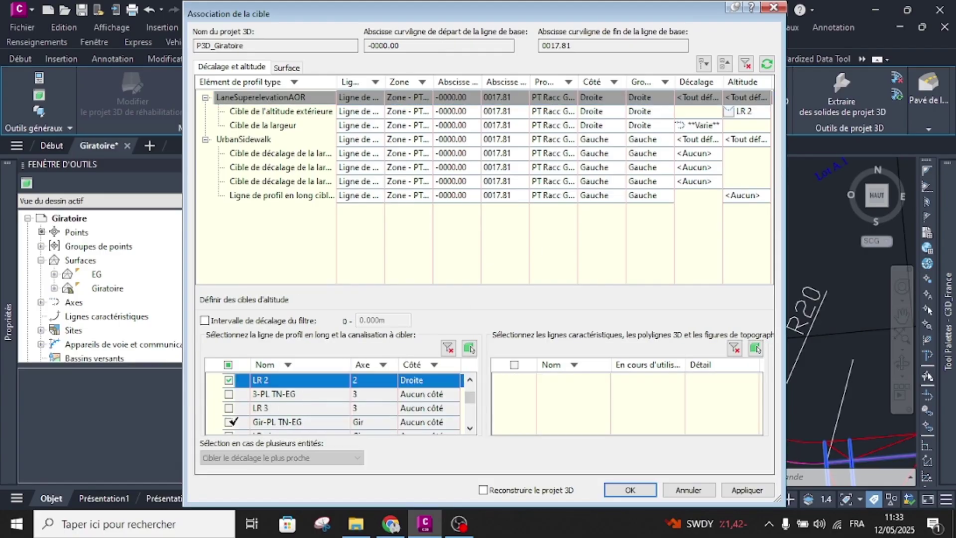
scroll(231, 416, down, 1)
click(275, 395)
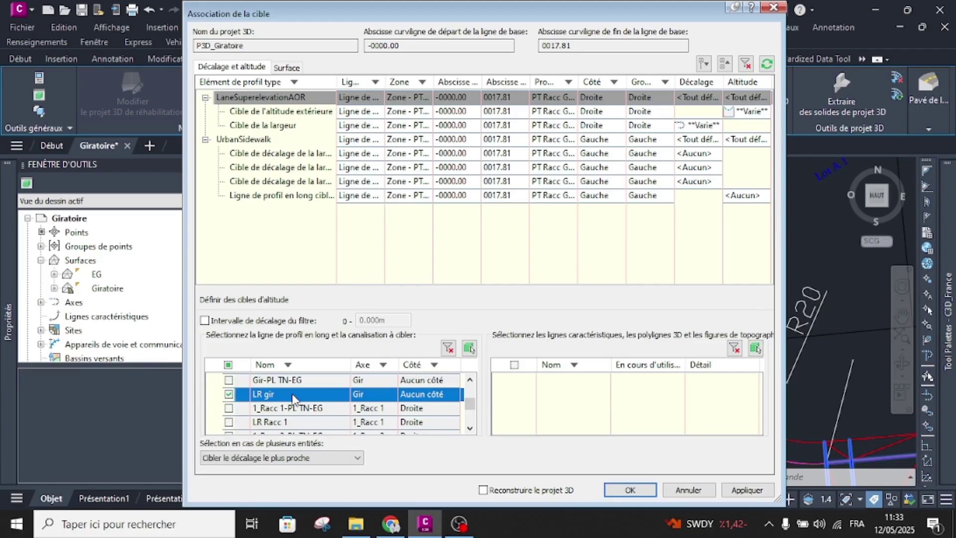
Target all UrbanSidewalk offsets of the PT Racc Gauche region to the polyline along the north-east R20 curve and apply the targets.
click(699, 141)
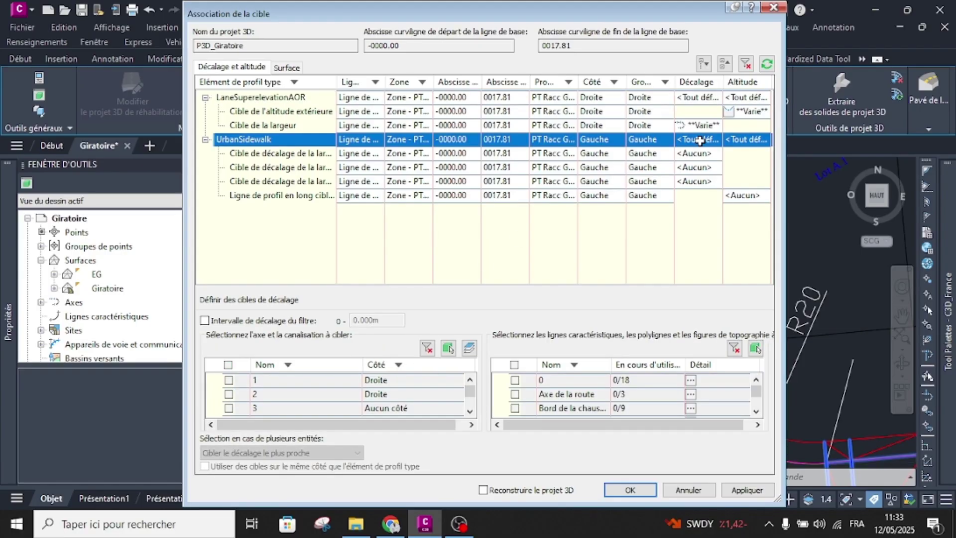
click(756, 348)
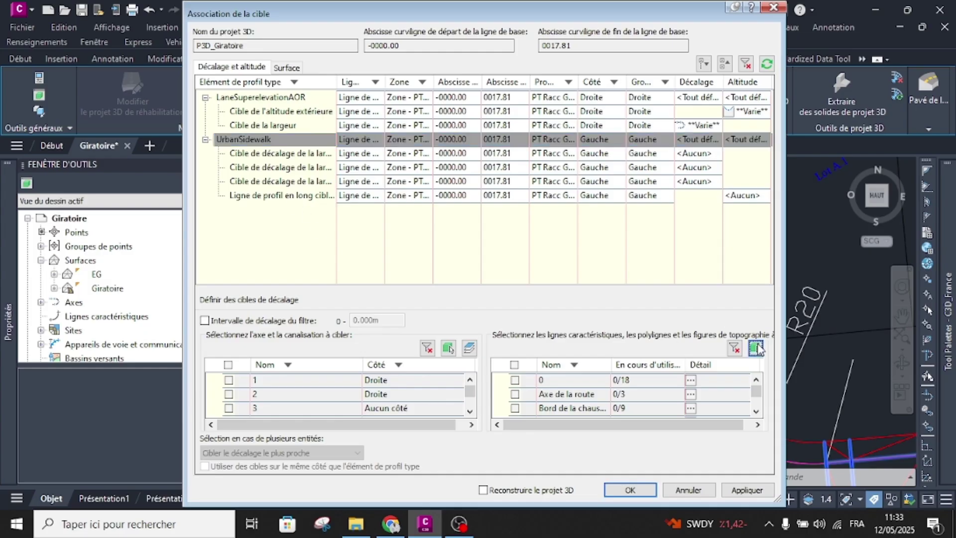
click(623, 317)
key(Return)
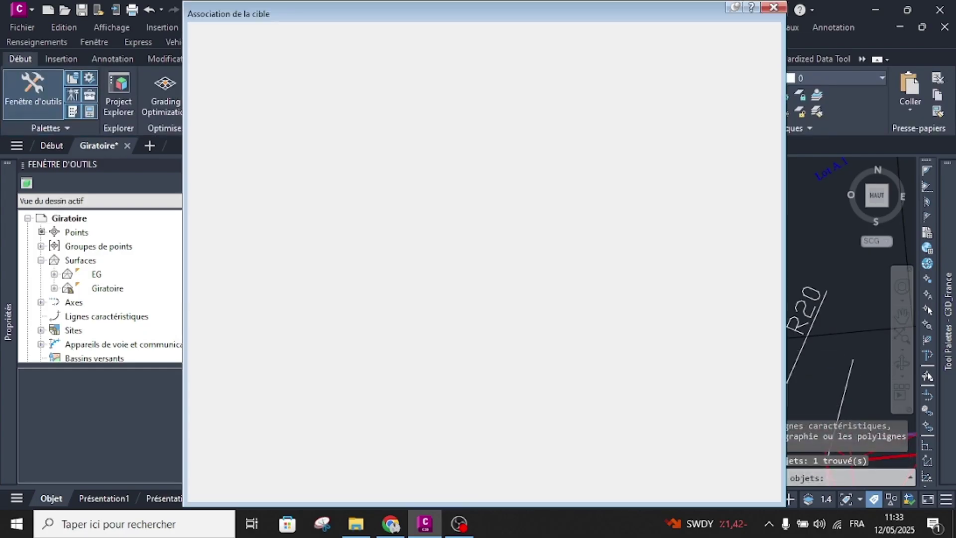
click(630, 489)
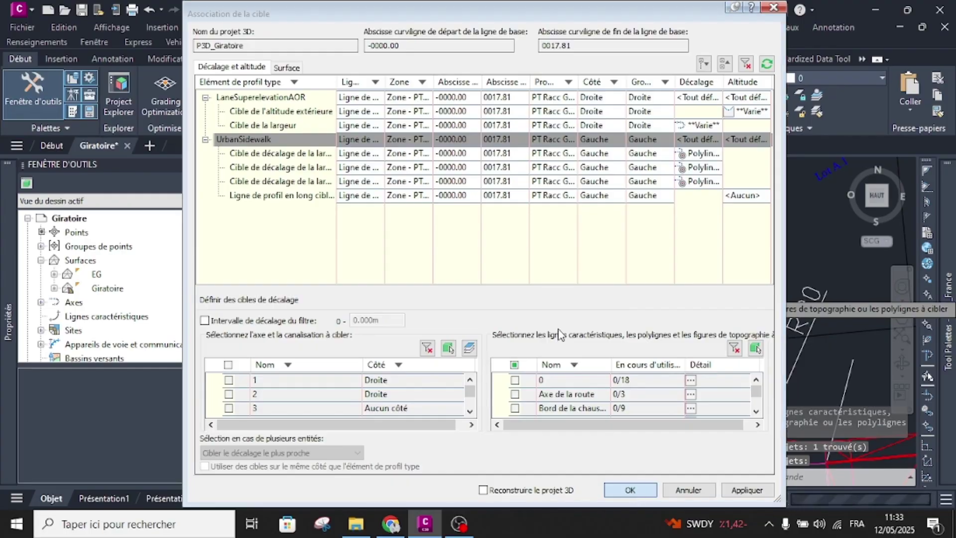
scroll(488, 303, down, 2)
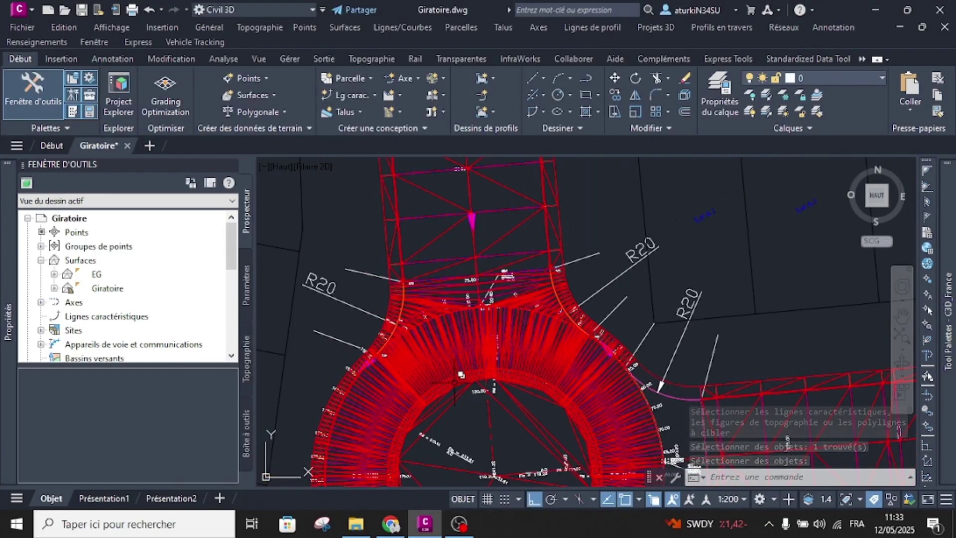
middle_drag(454, 382, 430, 303)
key(Escape)
scroll(430, 303, down, 4)
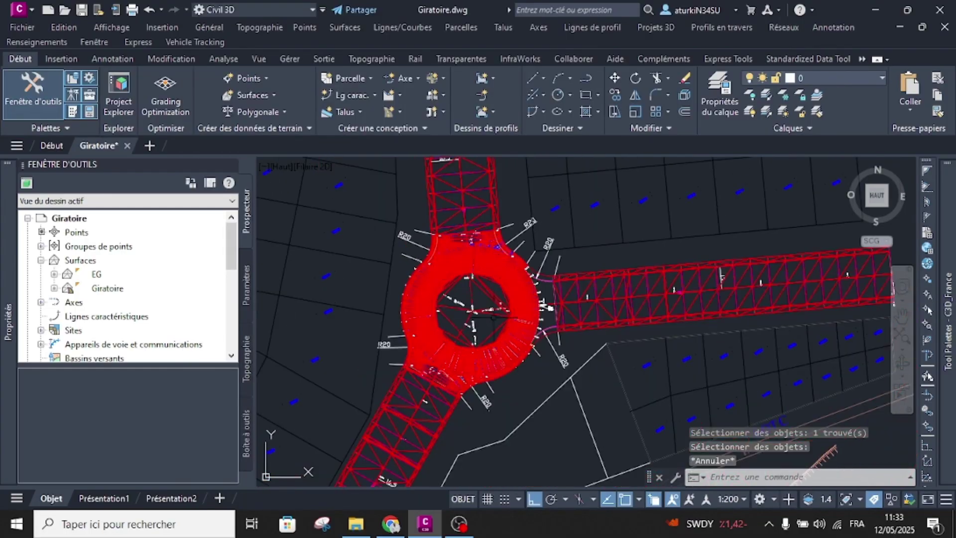
scroll(513, 292, up, 2)
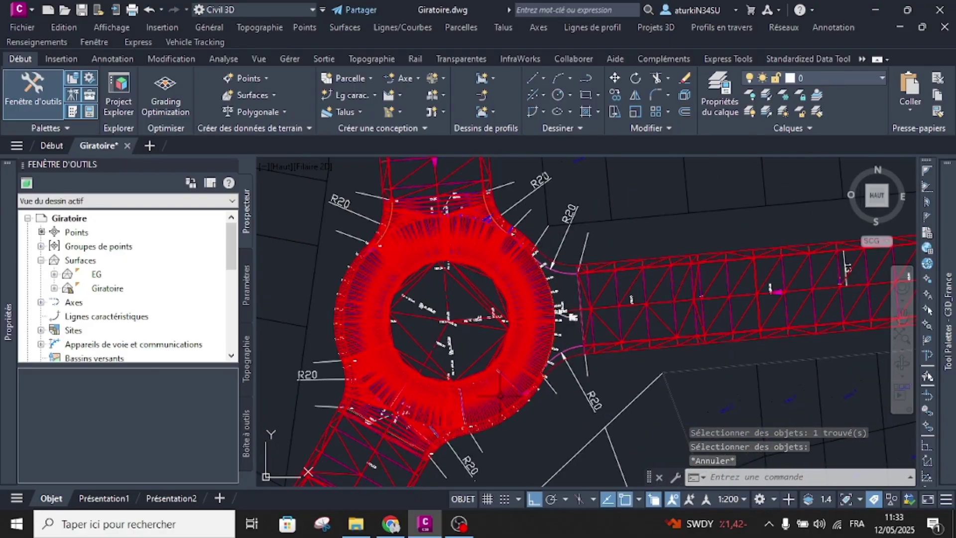
Save the drawing and open the Giratoire surface in the object viewer.
key(Escape)
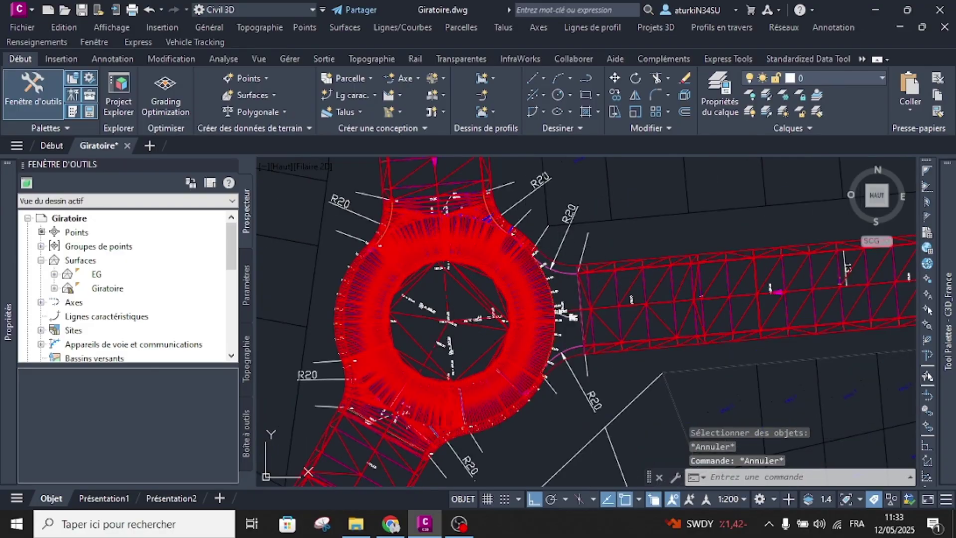
key(ctrl+s)
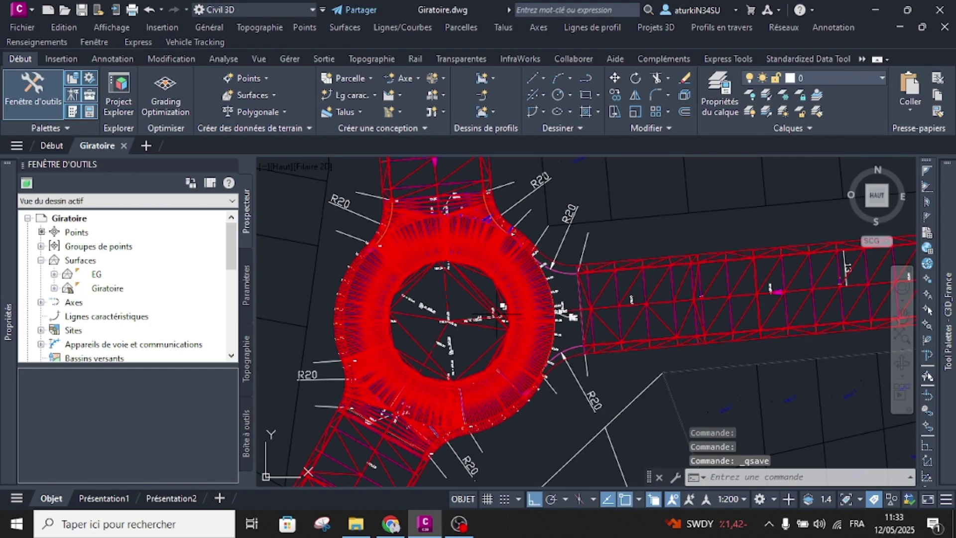
scroll(468, 204, up, 2)
click(474, 197)
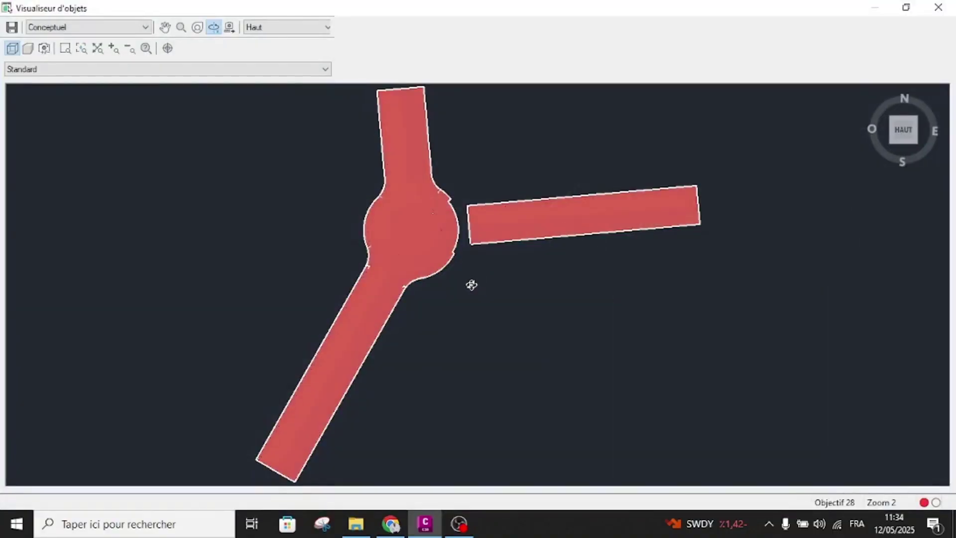
Examine the roundabout surface in 3D, especially the edge of the north-east R20 connecting curve and the junctions with the branches.
drag(472, 284, 431, 153)
scroll(431, 153, up, 6)
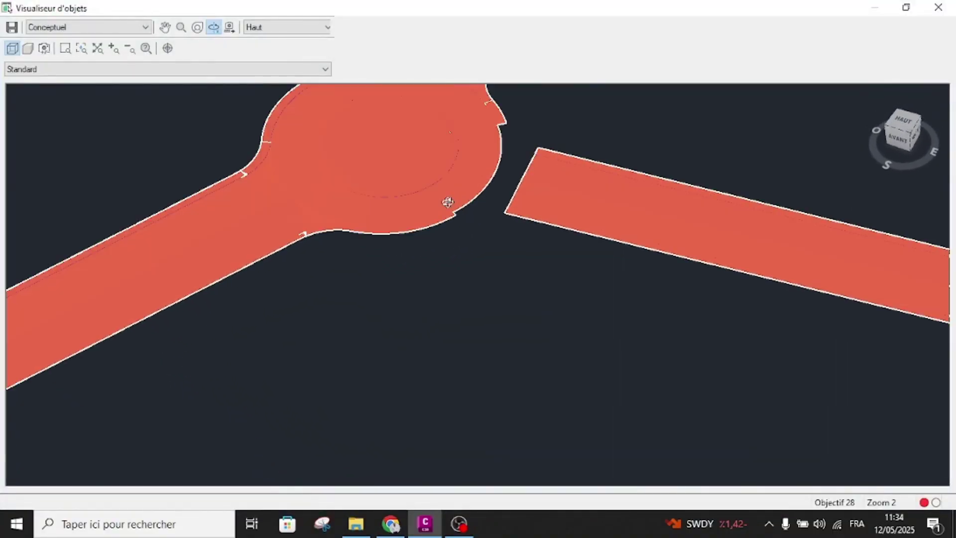
drag(422, 297, 422, 270)
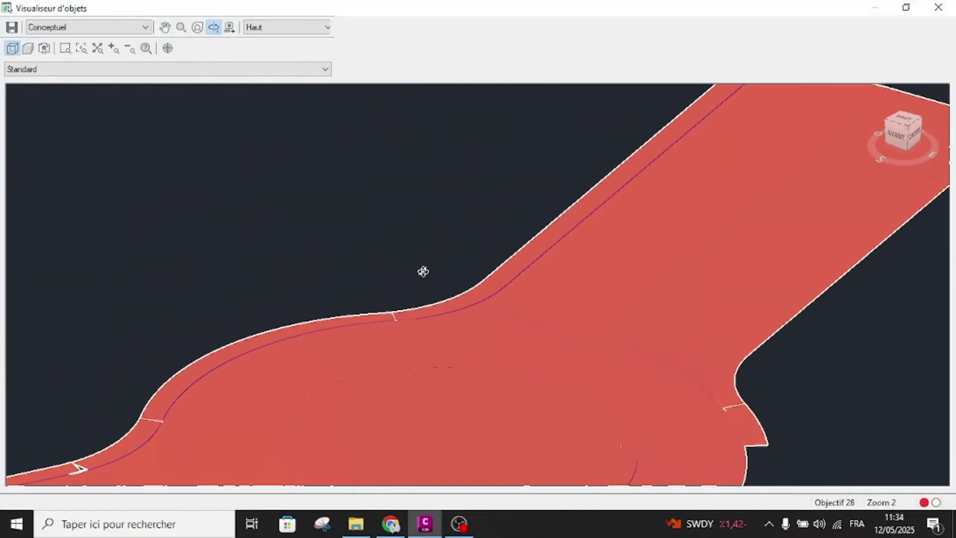
middle_drag(479, 361, 472, 278)
scroll(471, 278, up, 3)
drag(617, 280, 448, 195)
drag(454, 297, 546, 311)
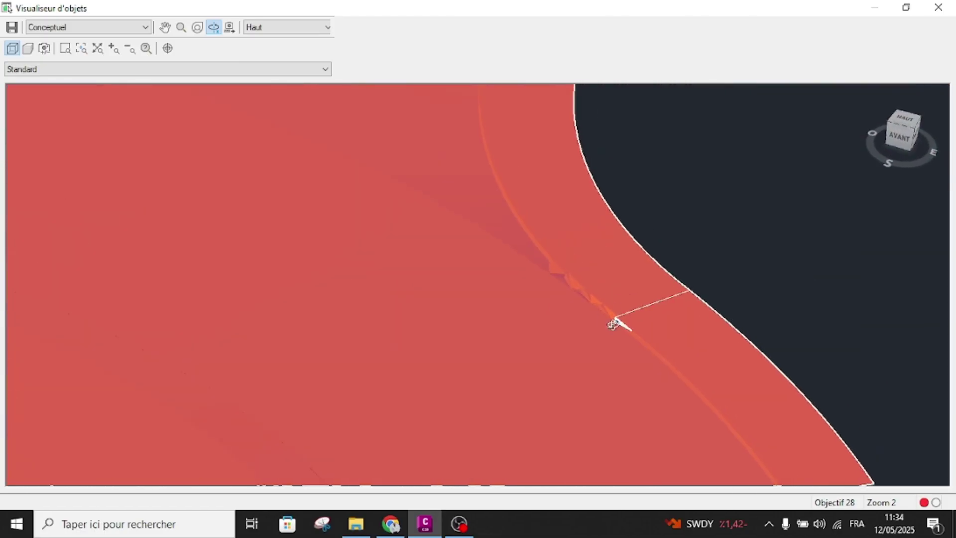
drag(622, 326, 684, 317)
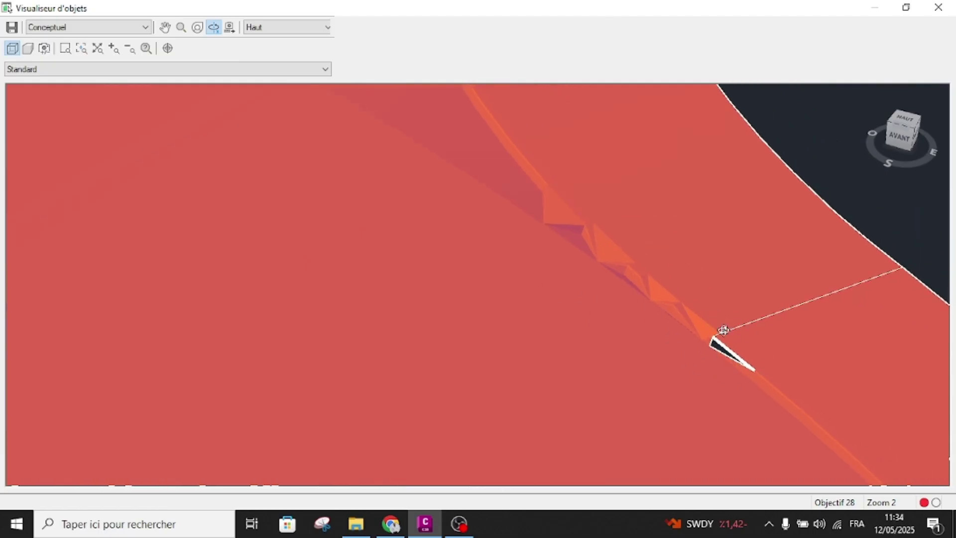
scroll(692, 294, down, 4)
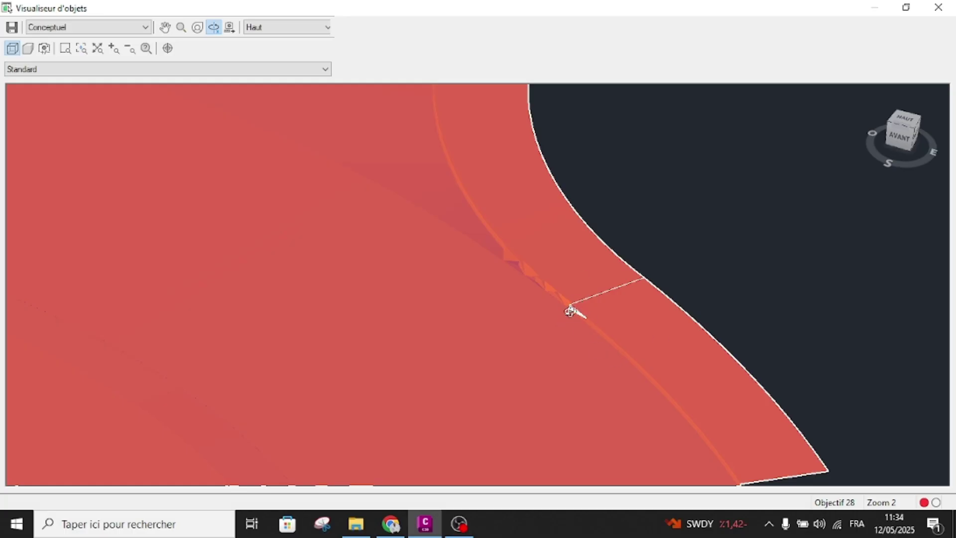
scroll(583, 275, down, 5)
scroll(516, 315, up, 5)
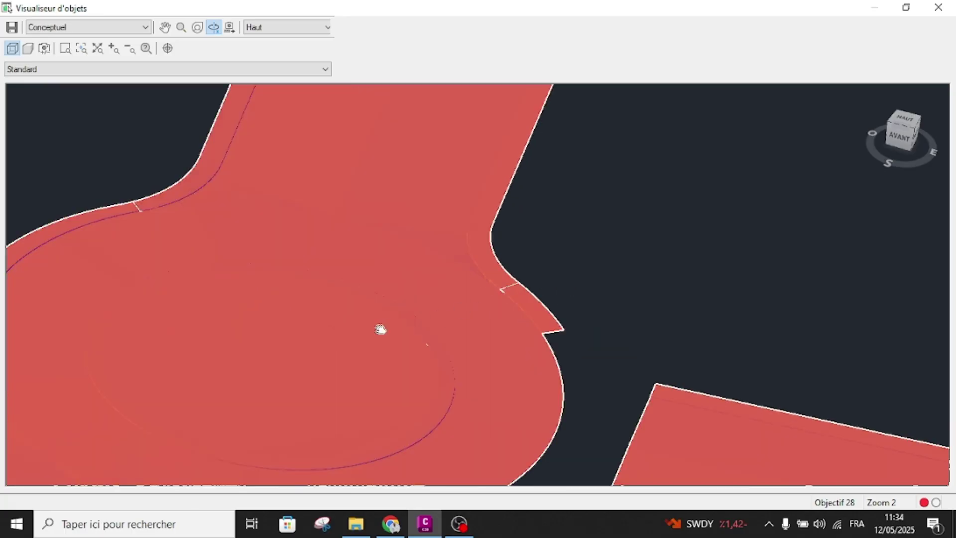
scroll(535, 250, down, 3)
drag(523, 271, 458, 289)
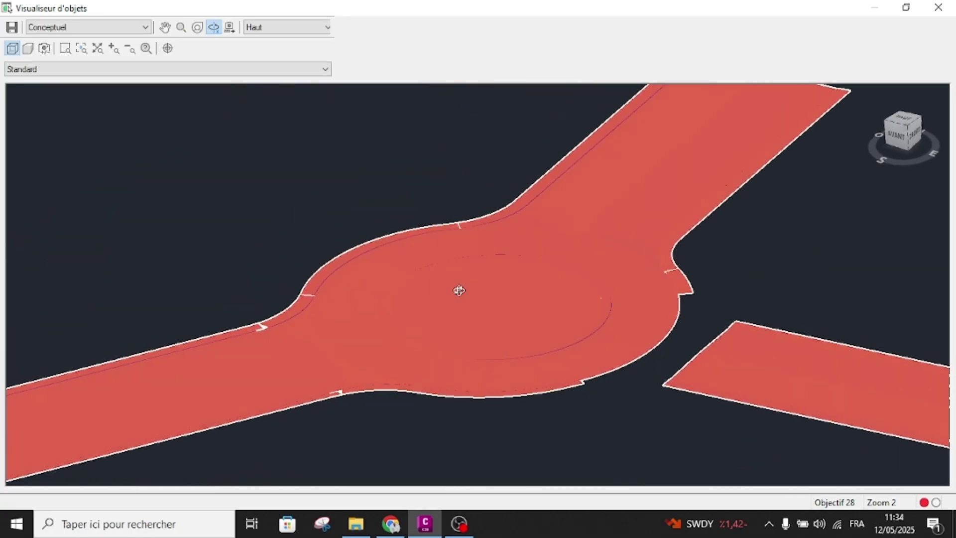
Close the object viewer and save the drawing.
key(Escape)
key(Escape)
scroll(523, 309, down, 2)
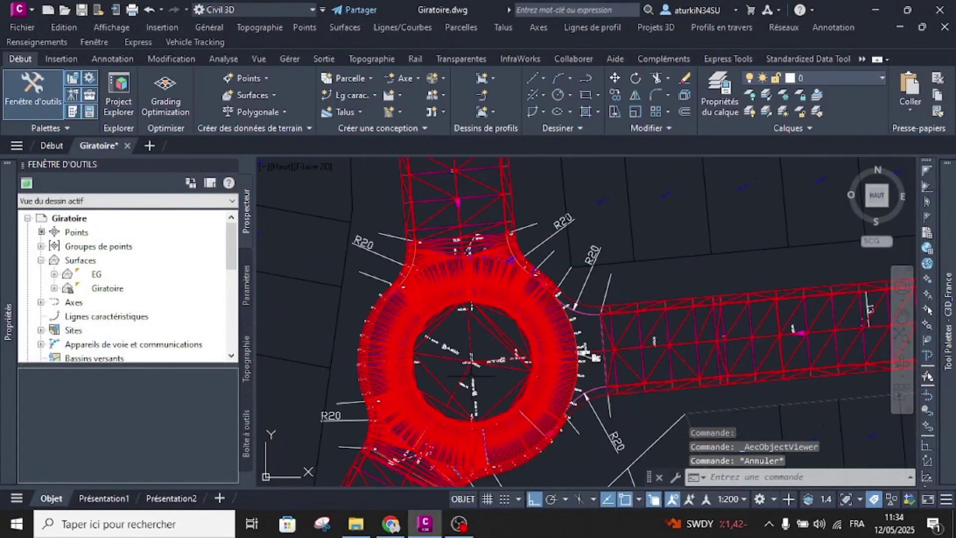
middle_drag(474, 372, 499, 323)
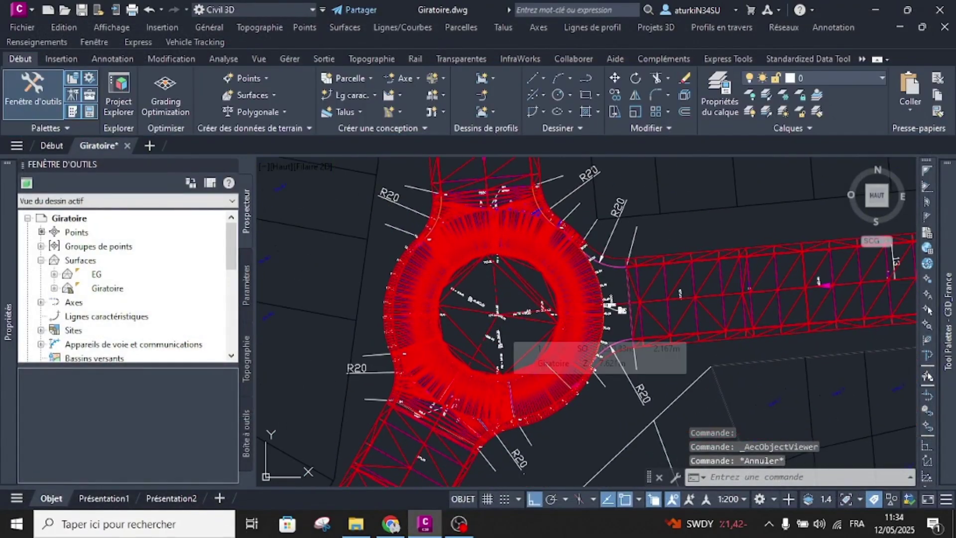
key(ctrl+s)
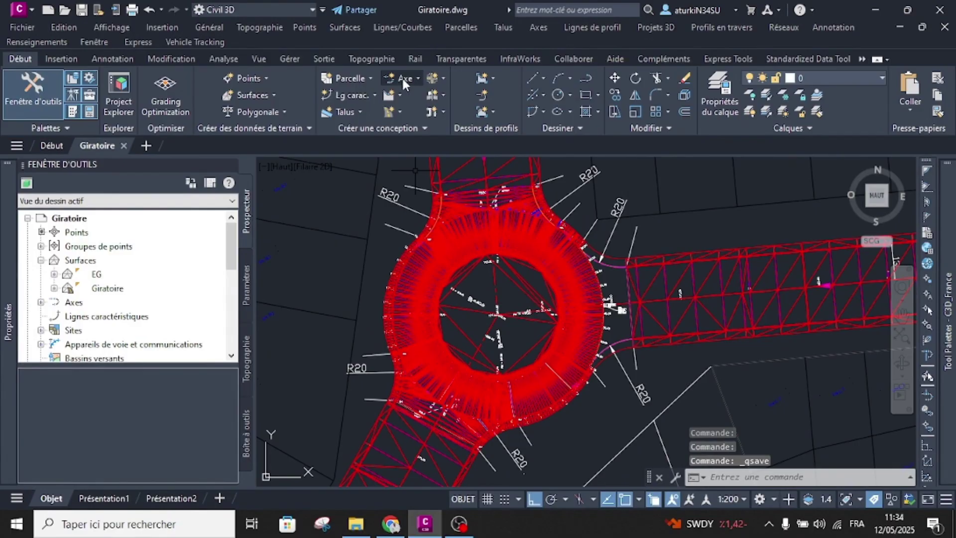
click(404, 79)
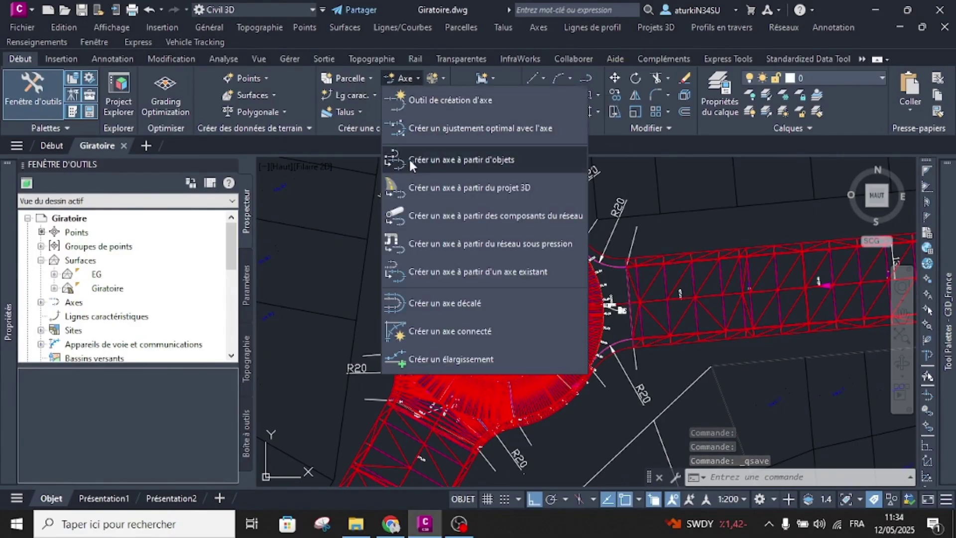
click(422, 162)
middle_drag(643, 252, 573, 251)
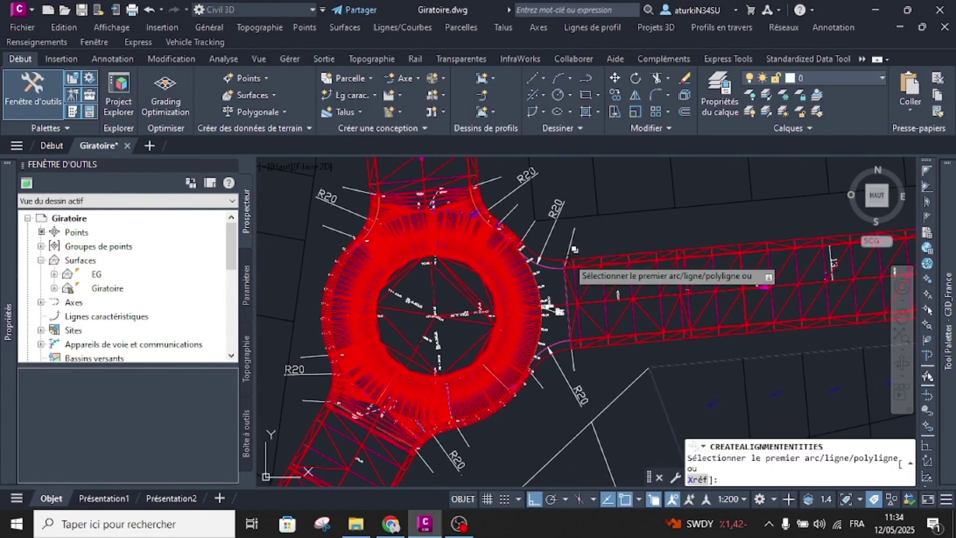
scroll(574, 250, up, 5)
click(570, 254)
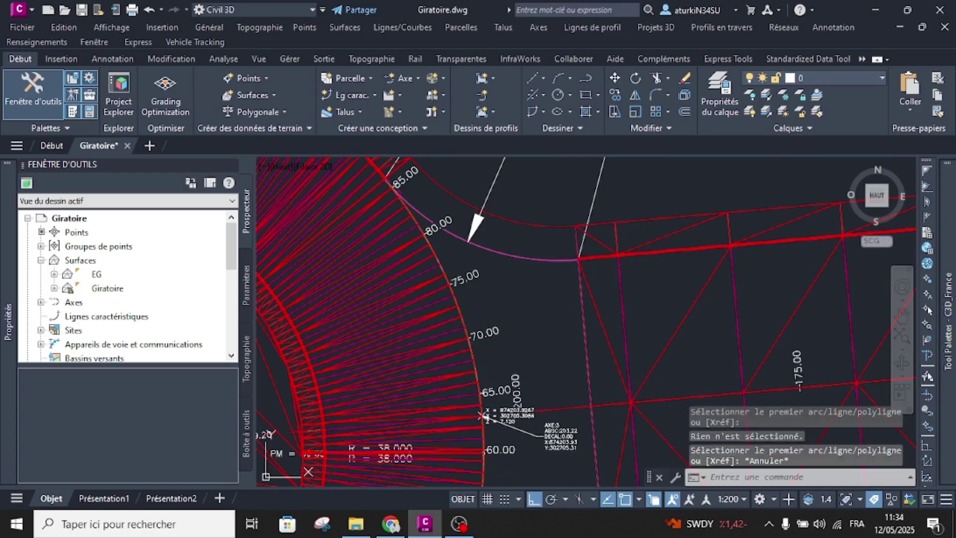
scroll(570, 255, up, 2)
key(Escape)
Create alignment 3_Racc 1 from the R20 curve polyline on the east branch's north side, without adding curves between tangents.
click(409, 75)
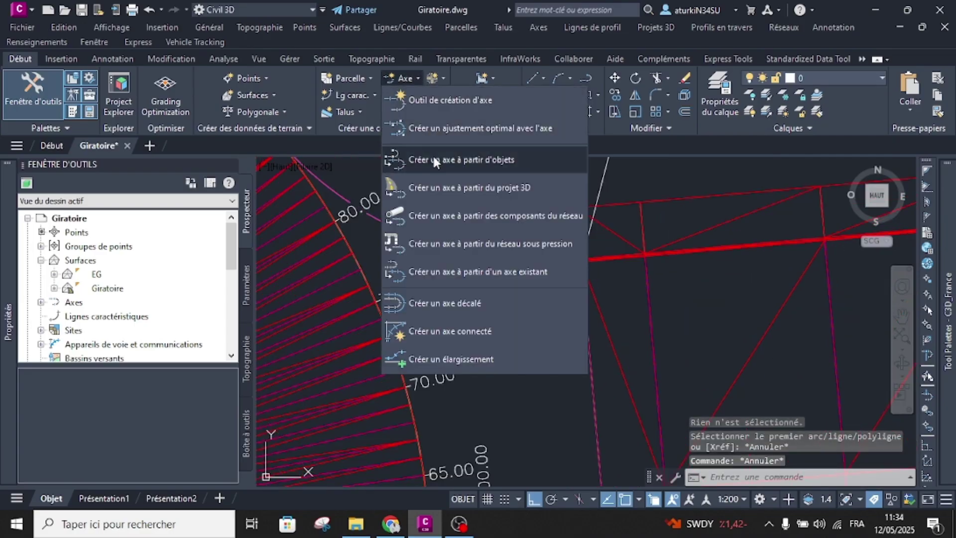
click(432, 155)
click(559, 259)
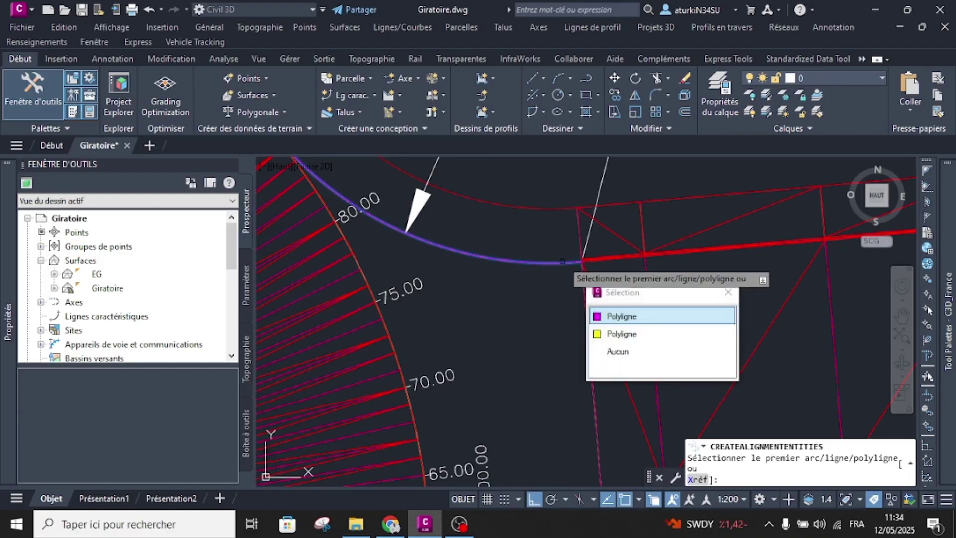
click(622, 315)
key(Return)
key(Return)
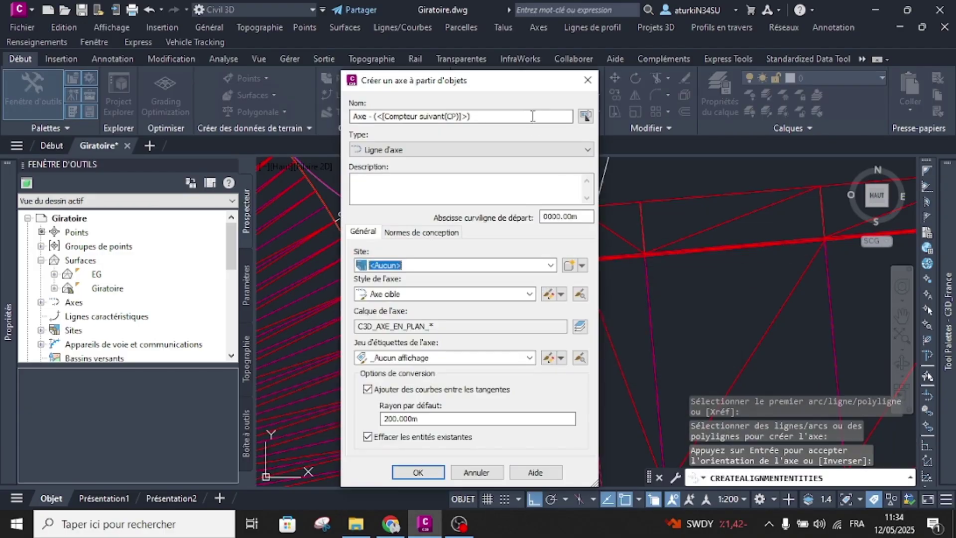
text(3_Racc 1)
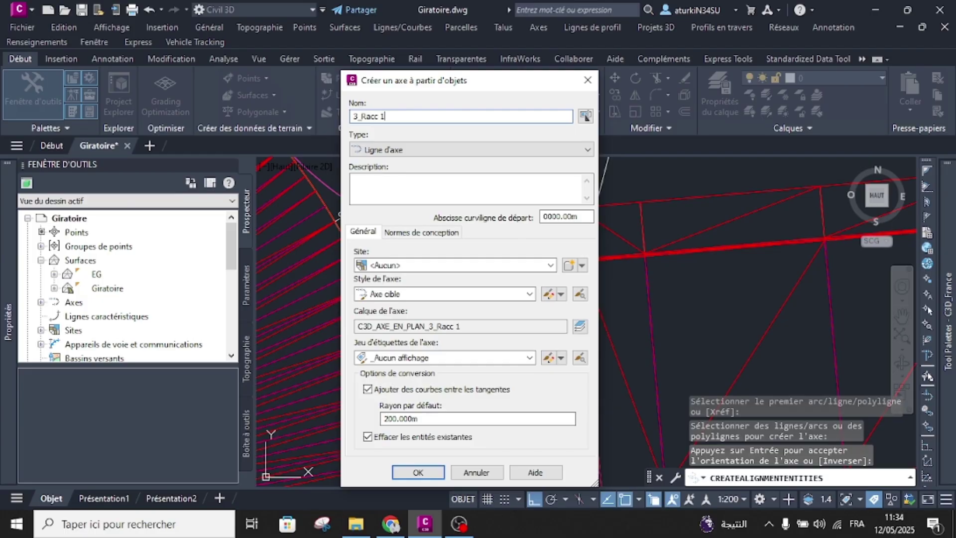
click(396, 392)
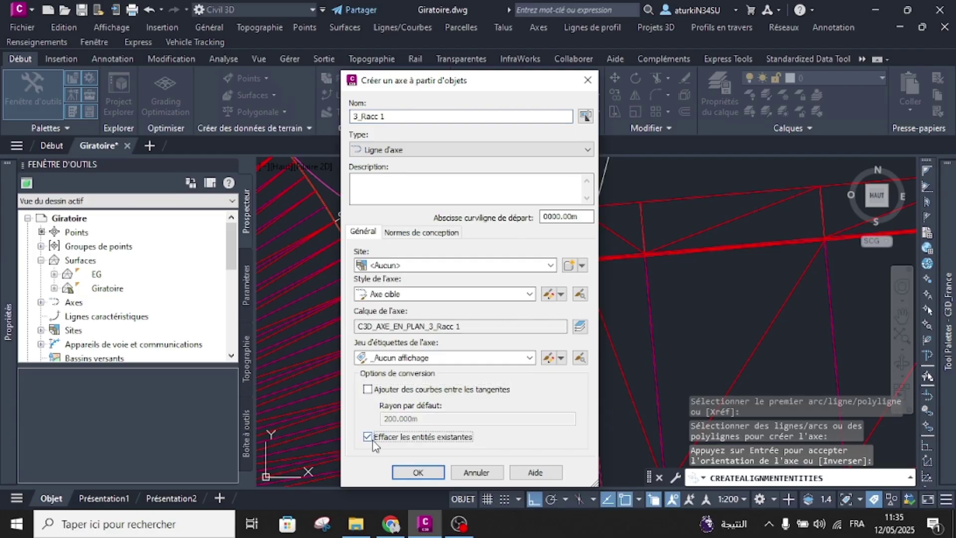
click(417, 472)
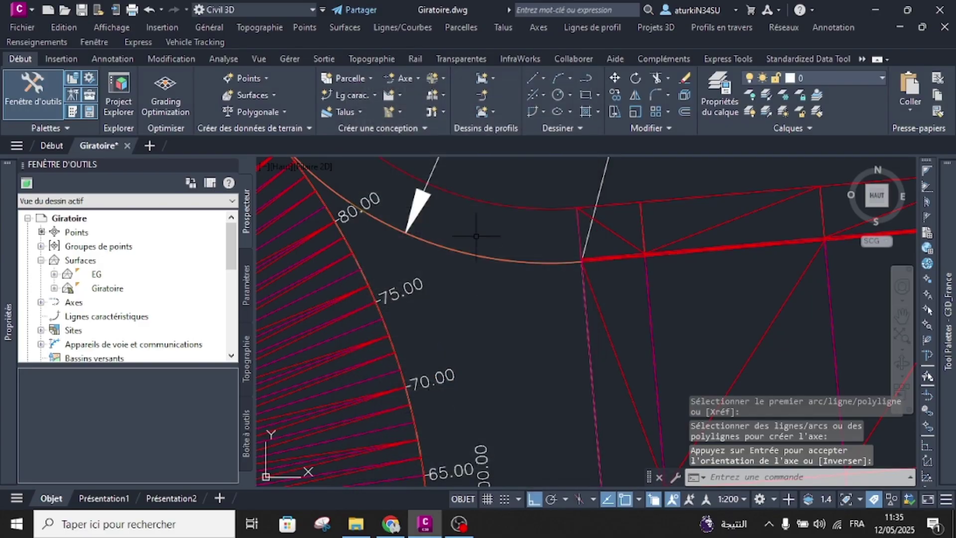
Create alignment 3_Racc 2 from the R20 curve polyline on the east branch's south side, without curves between tangents and without erasing existing entities.
click(408, 78)
click(425, 151)
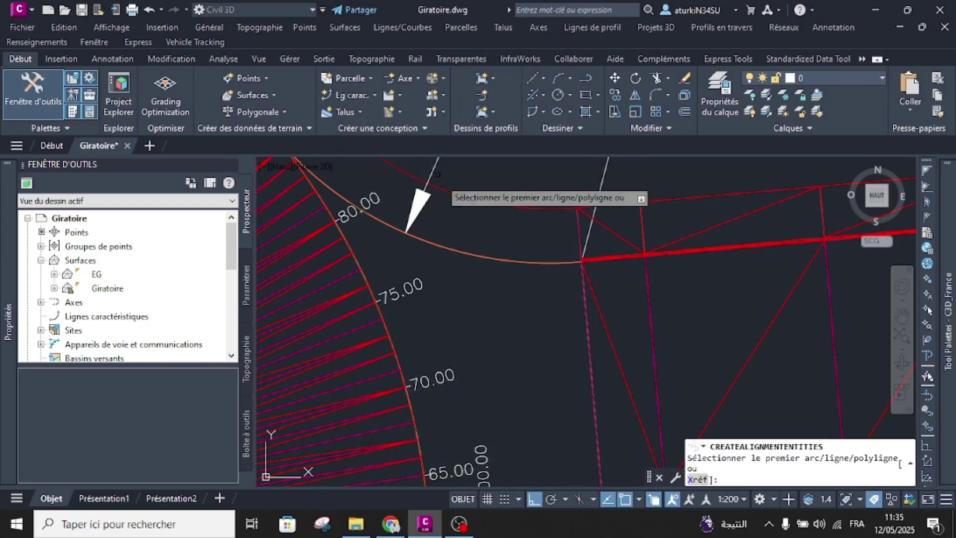
scroll(468, 224, down, 4)
scroll(476, 276, up, 3)
click(517, 381)
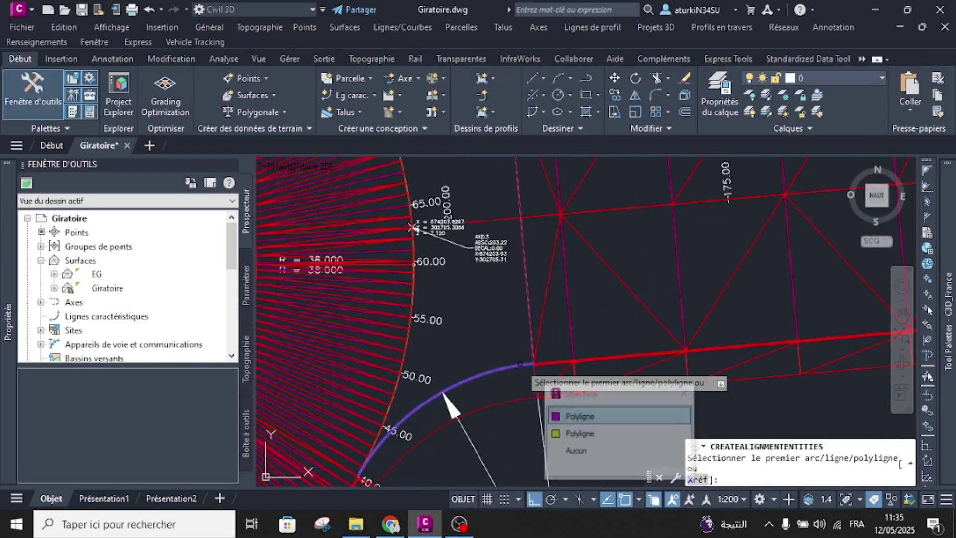
key(Return)
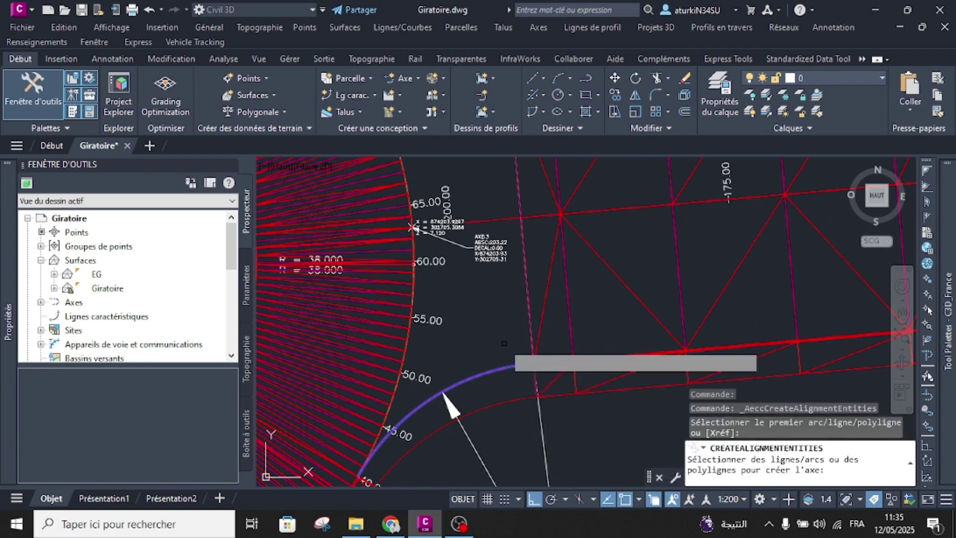
key(Return)
key(Return)
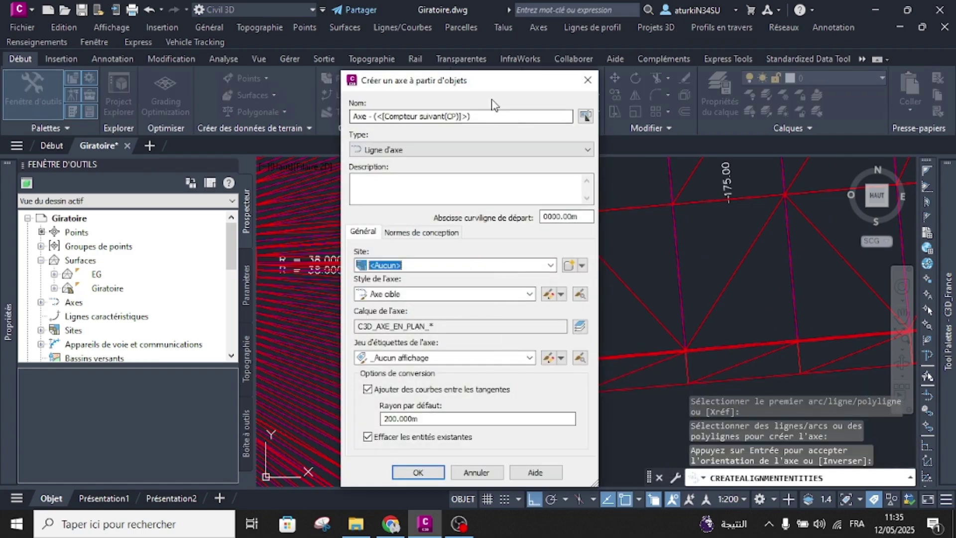
text(3_Racc 2)
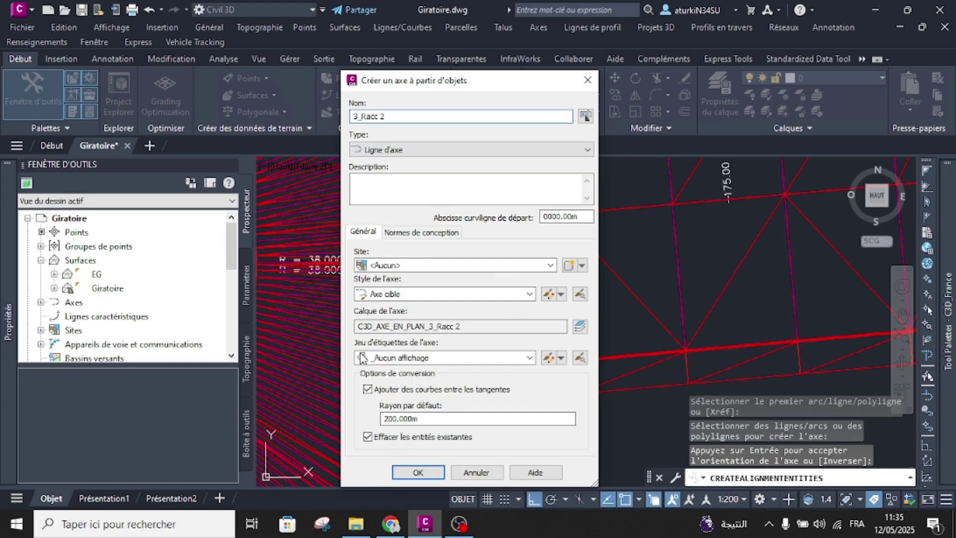
click(383, 390)
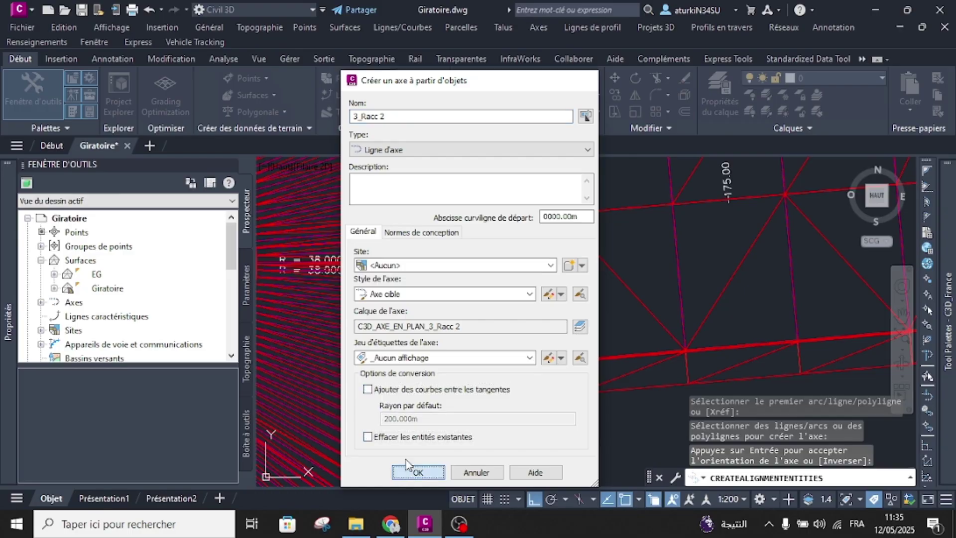
click(409, 474)
Stretch the roundabout-side end of alignment 3_Racc 2 along the curve to the intersection with the crossing line at the roundabout edge.
click(524, 366)
scroll(533, 361, up, 6)
scroll(538, 376, up, 2)
scroll(535, 375, down, 8)
scroll(459, 403, up, 8)
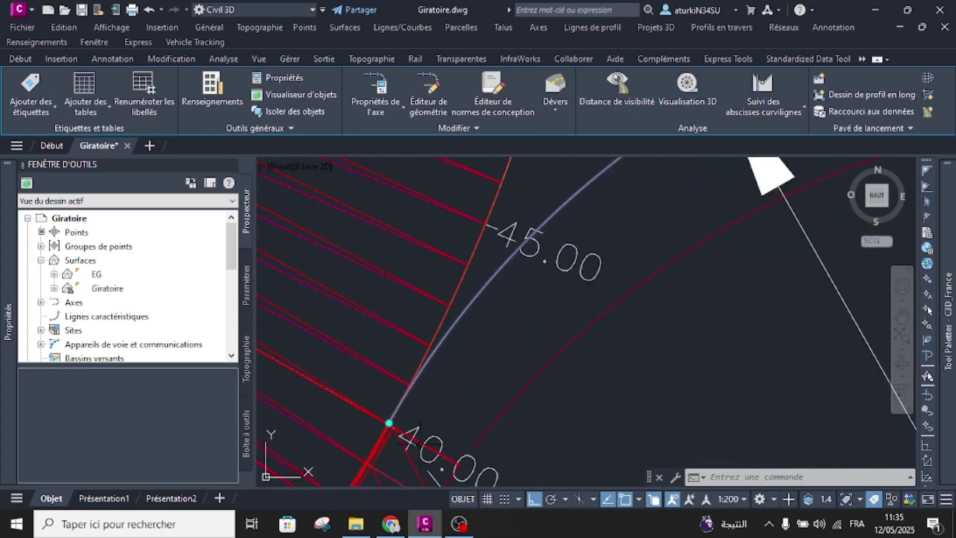
scroll(441, 334, up, 3)
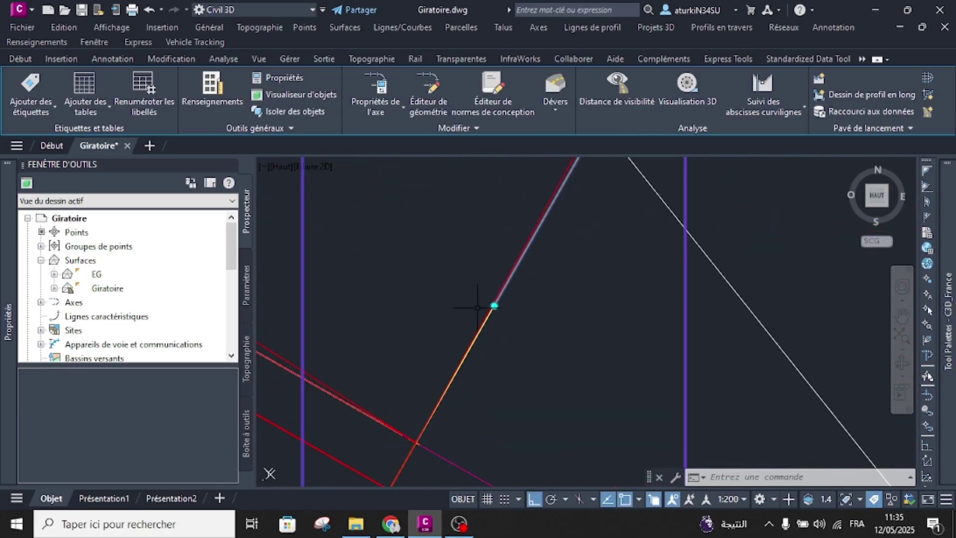
click(494, 305)
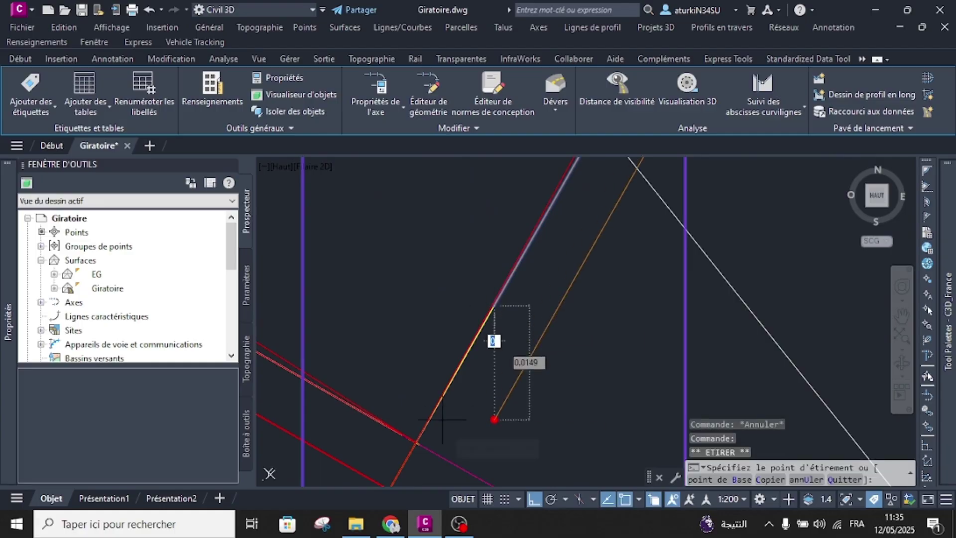
click(416, 443)
Fine-tune the roundabout-side end of alignment 3_Racc 2 until it snaps exactly to the intersection with the crossing line at the roundabout edge.
scroll(429, 365, up, 4)
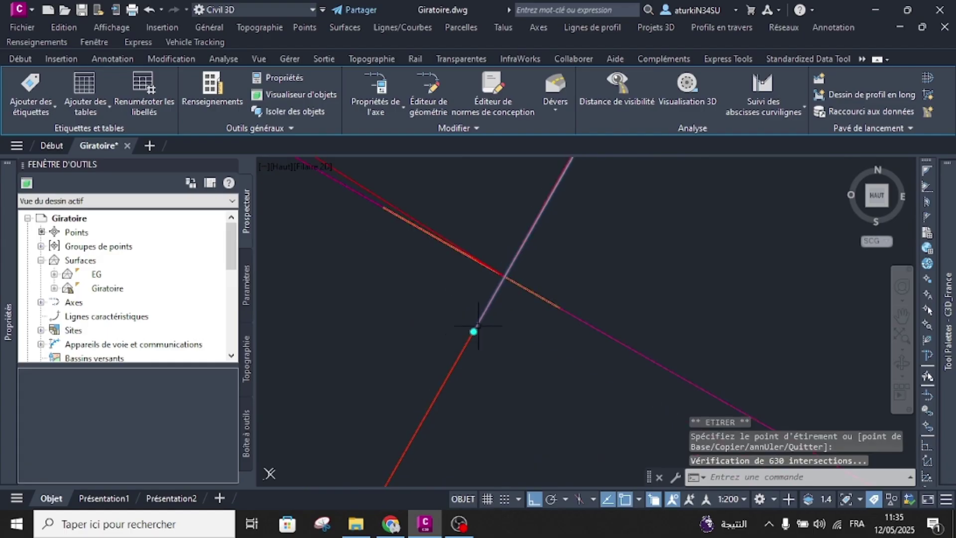
click(473, 333)
click(473, 331)
click(473, 332)
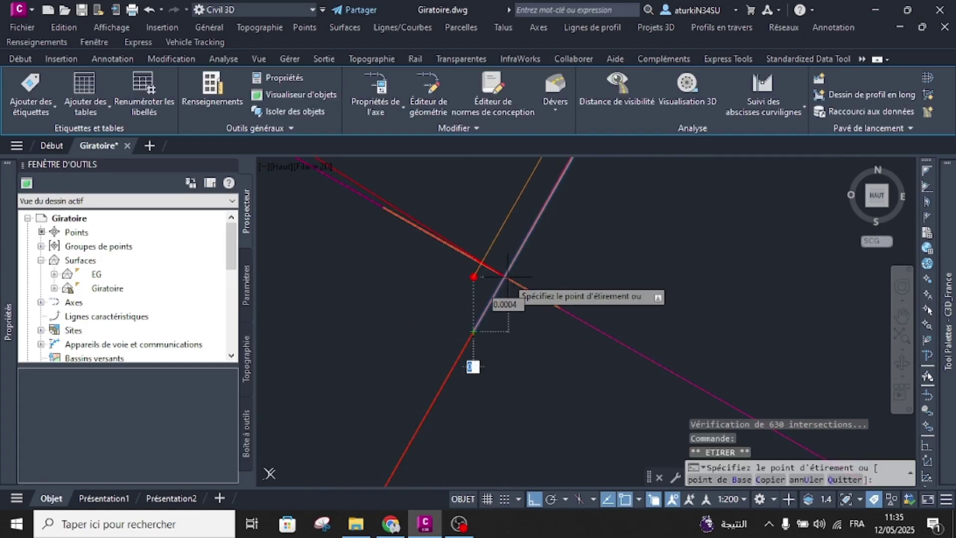
click(507, 276)
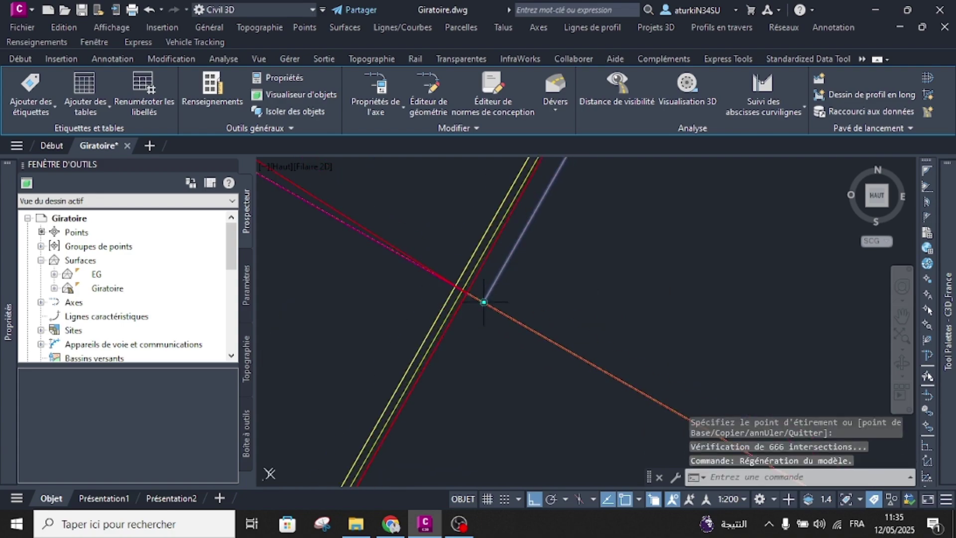
click(484, 302)
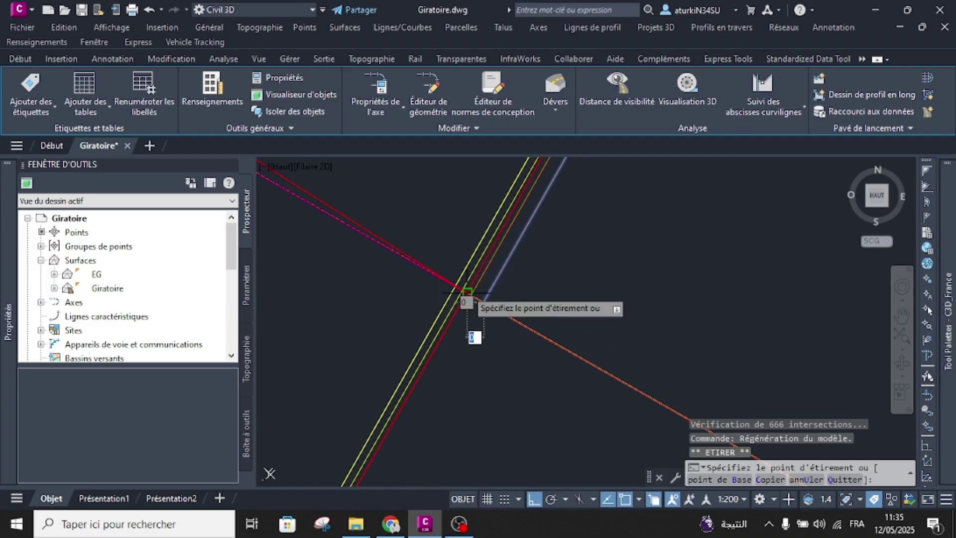
click(467, 291)
scroll(448, 349, up, 5)
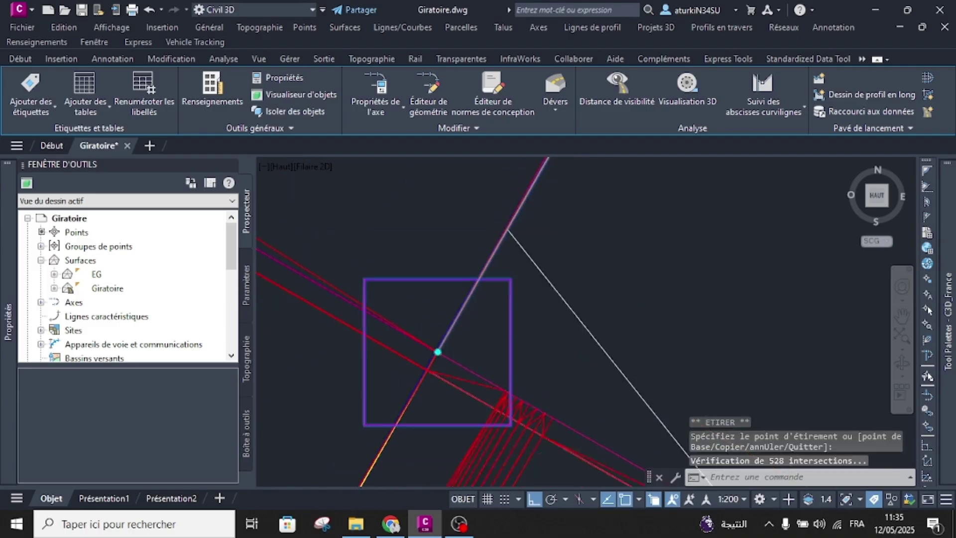
scroll(449, 356, down, 8)
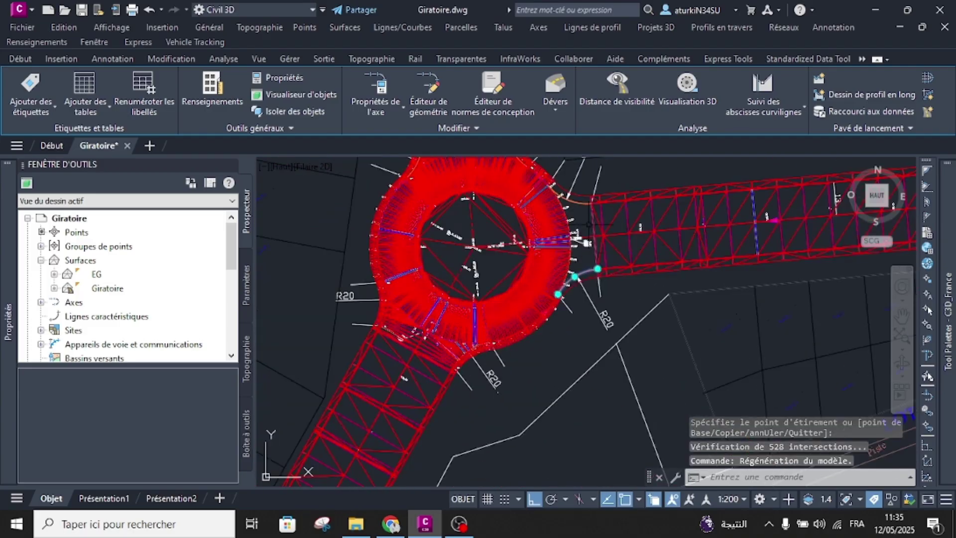
key(Escape)
Examine whether both ends of alignment 3_Racc 1 meet the branch edge and the crossing line at the roundabout edge.
scroll(578, 284, up, 6)
click(579, 292)
scroll(579, 293, up, 2)
middle_drag(753, 313, 553, 297)
scroll(610, 306, up, 6)
scroll(645, 248, up, 6)
scroll(671, 287, down, 15)
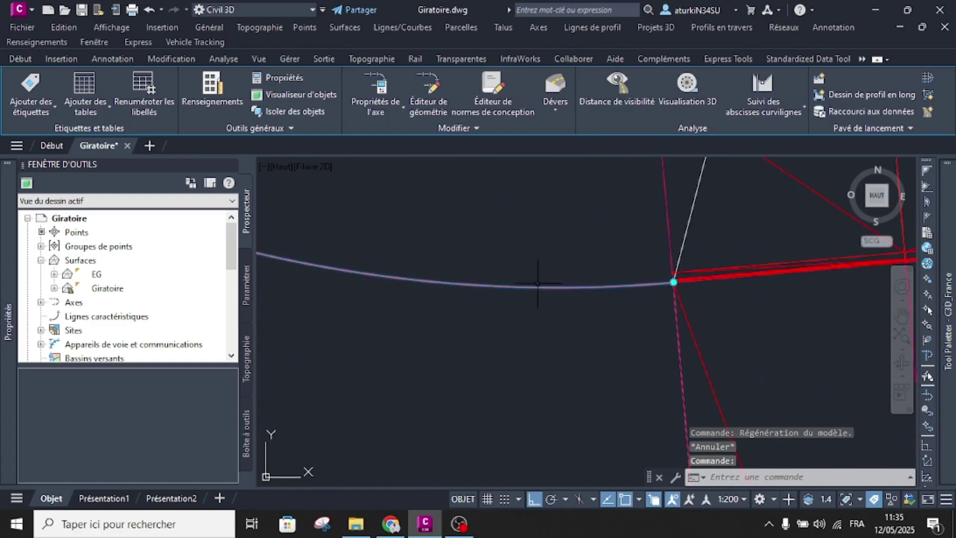
scroll(421, 263, up, 5)
scroll(408, 258, up, 10)
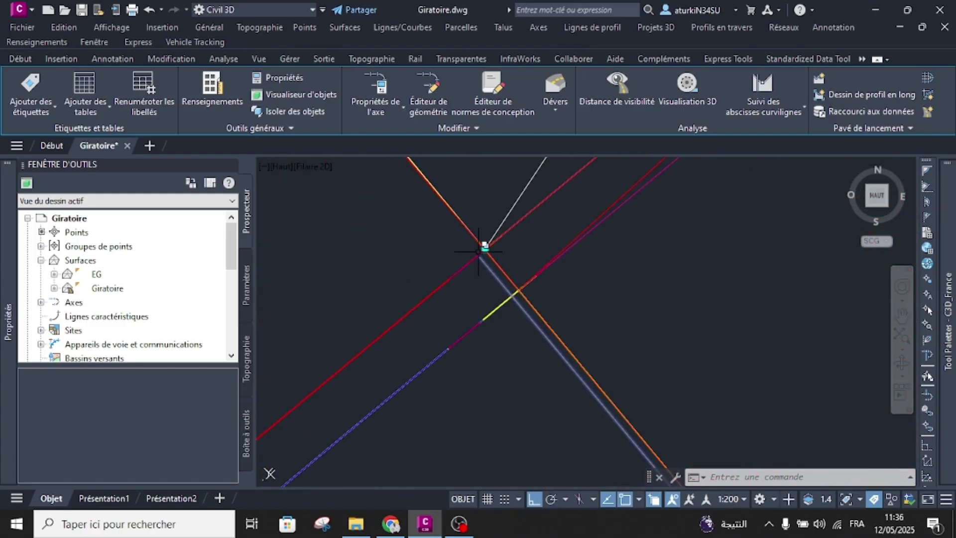
key(Escape)
scroll(497, 263, down, 12)
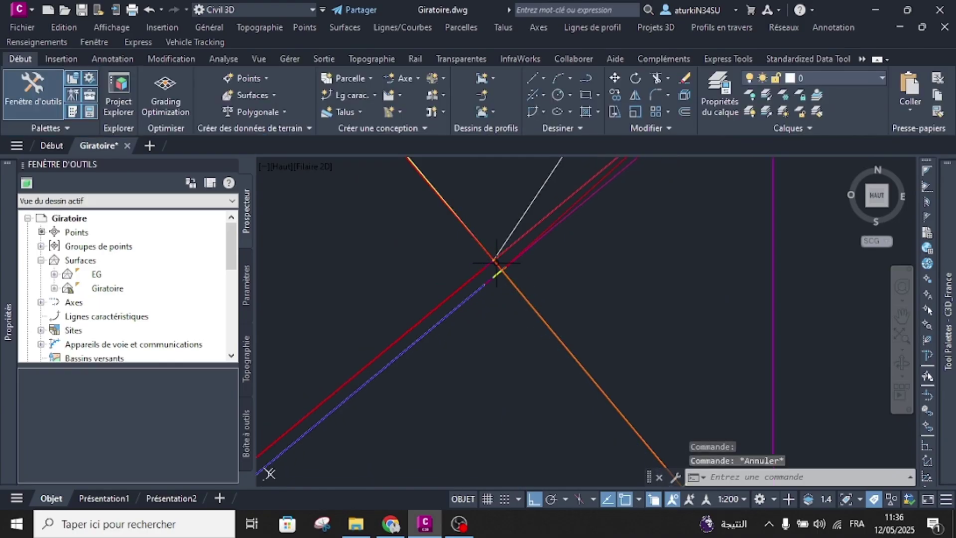
Sample the EG surface along alignment 3_Racc 1 to create its existing-ground profile.
scroll(471, 319, up, 6)
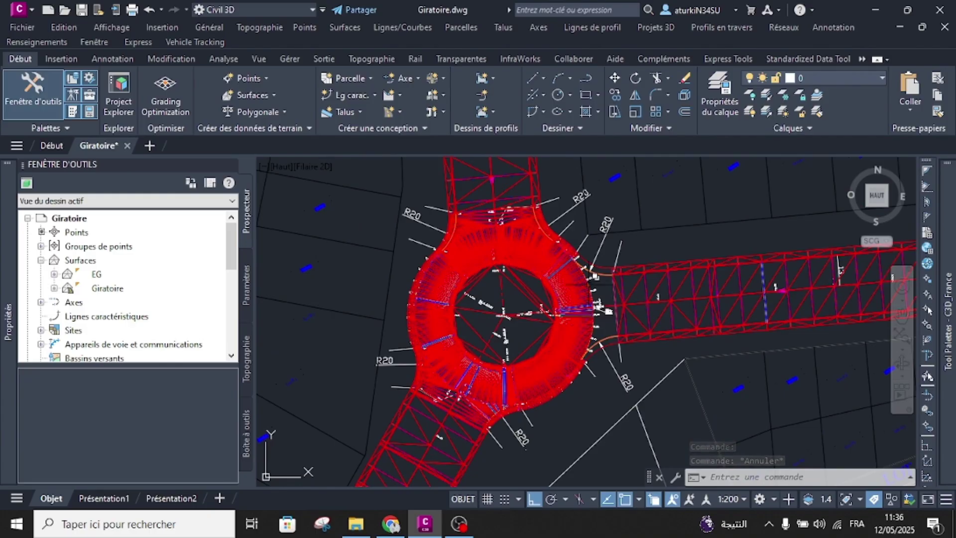
scroll(570, 289, up, 3)
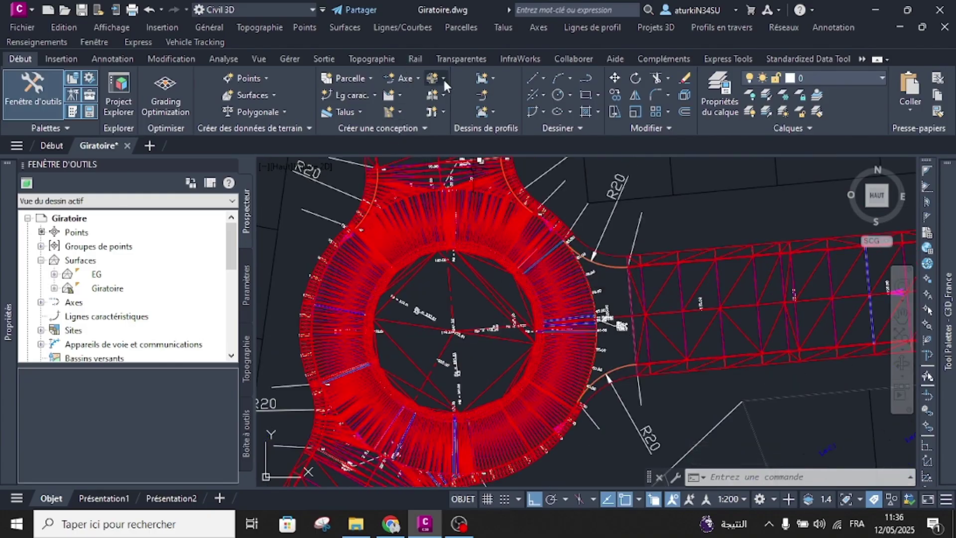
click(401, 97)
click(414, 111)
click(395, 144)
click(306, 236)
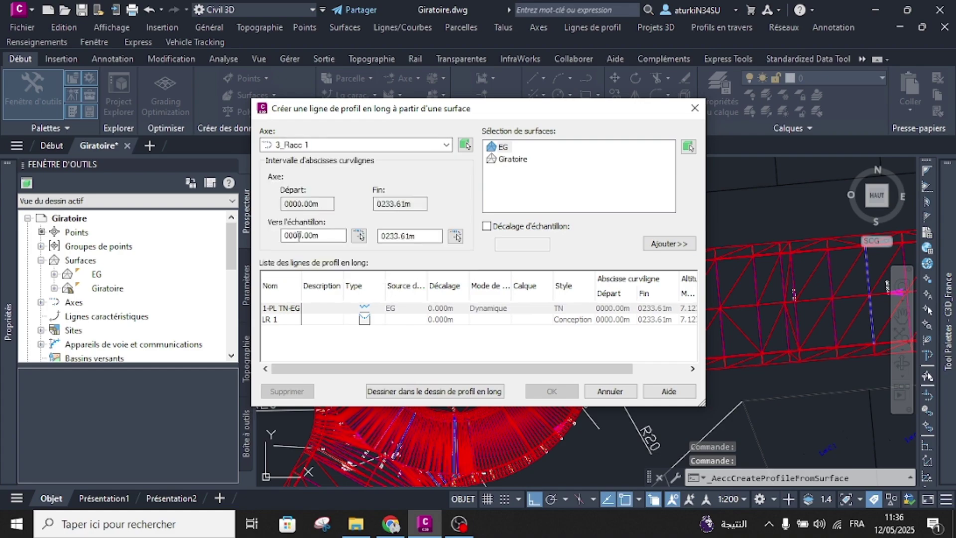
click(669, 243)
Create the profile view of 3_Racc 1 with the Profil en Long style, placed beside the existing connection profile views below the plan.
click(477, 391)
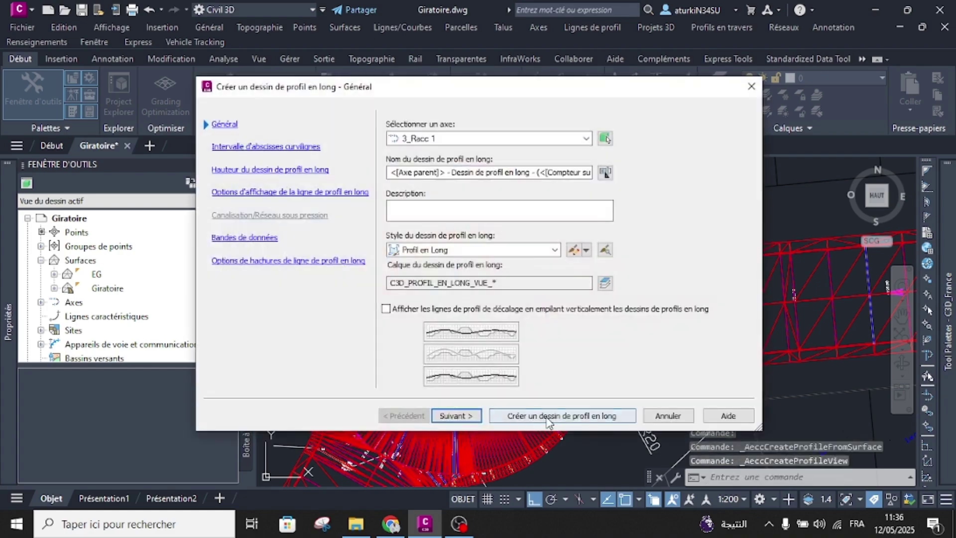
click(651, 416)
scroll(481, 318, down, 5)
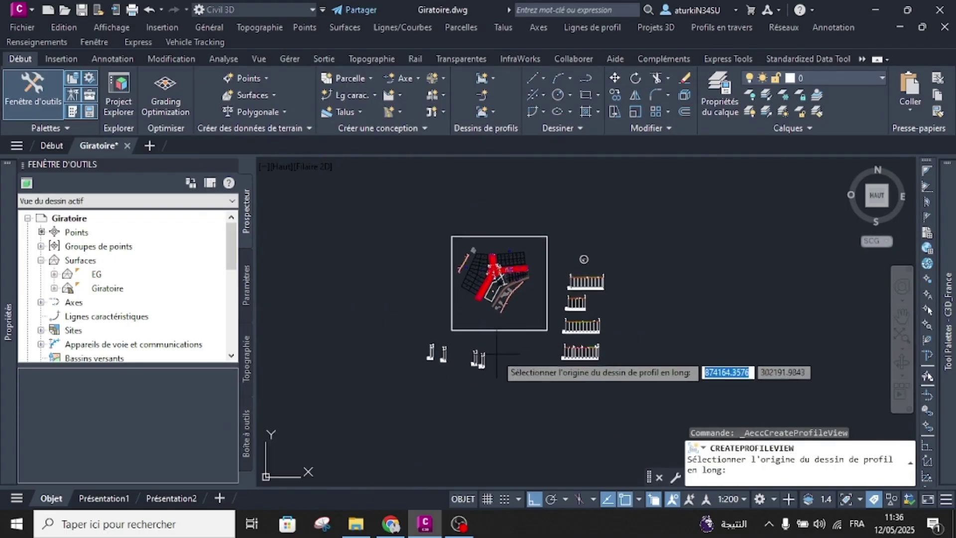
scroll(498, 359, up, 3)
click(485, 357)
Sample the EG surface along alignment 3_Racc 2 to create its existing-ground profile.
click(401, 94)
click(407, 109)
click(383, 146)
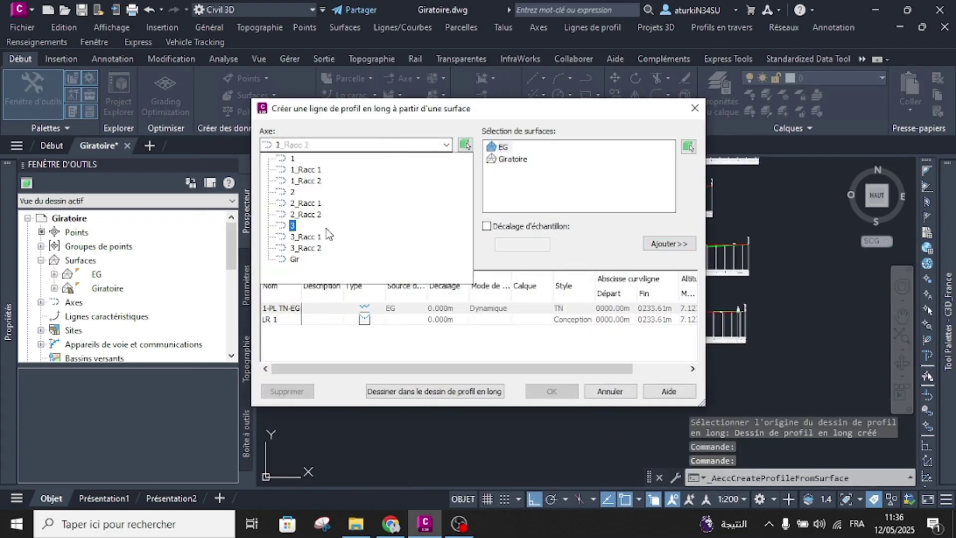
click(308, 247)
click(669, 243)
Create the profile view of 3_Racc 2 and place it just to the right of the 3_Racc 1 profile view.
click(465, 397)
click(523, 415)
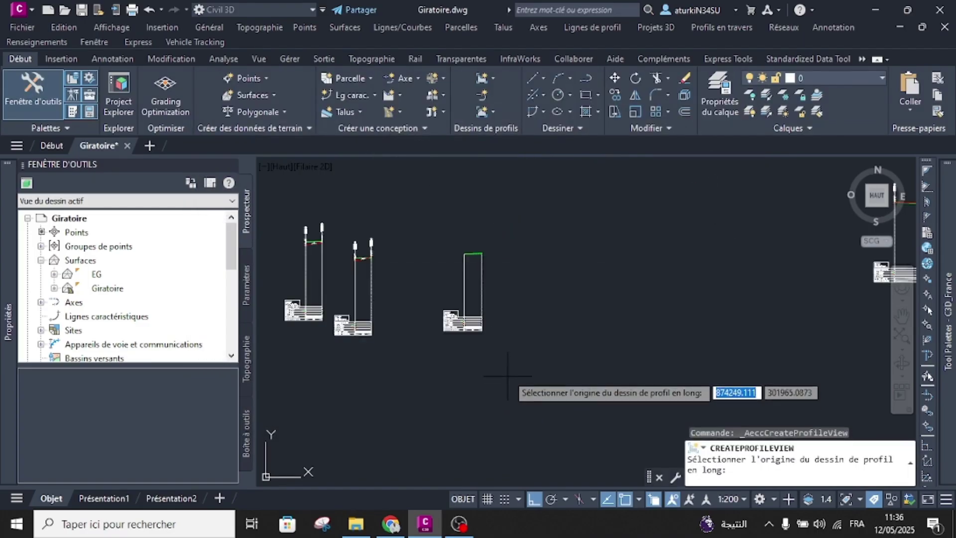
click(512, 328)
key(Escape)
Add a spot elevation label on the Giratoire surface at the branch-side end of alignment 3_Racc 1.
scroll(479, 324, down, 5)
scroll(474, 230, up, 10)
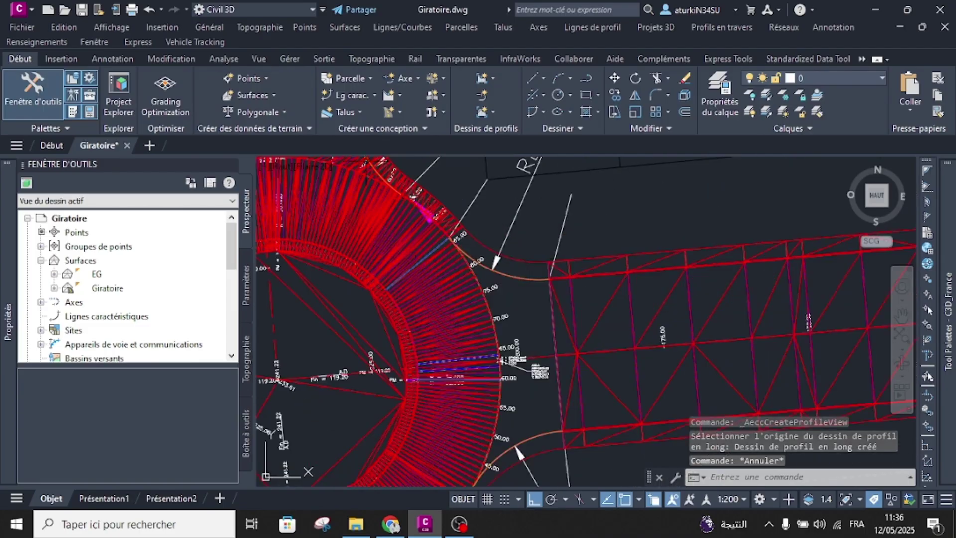
click(428, 257)
scroll(430, 258, down, 5)
middle_drag(435, 262, 463, 262)
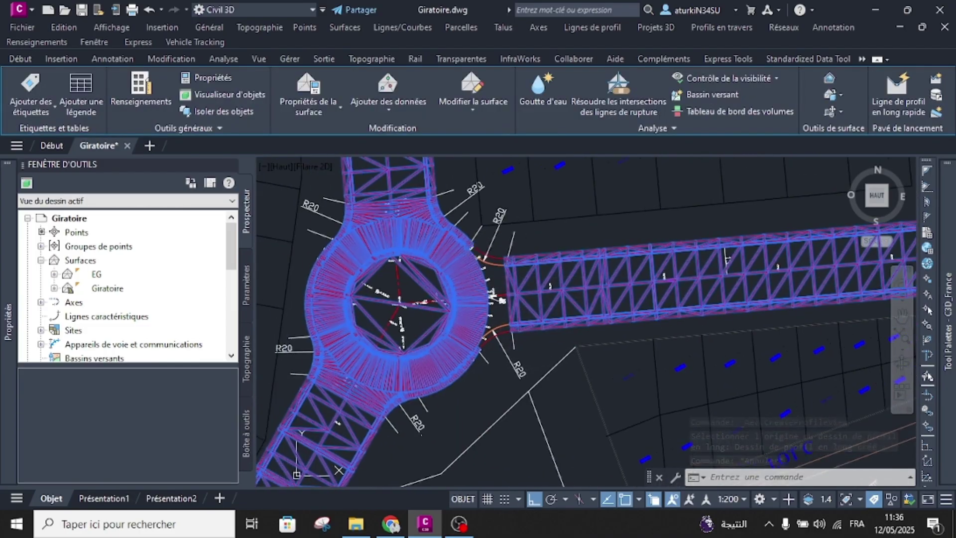
scroll(464, 264, up, 5)
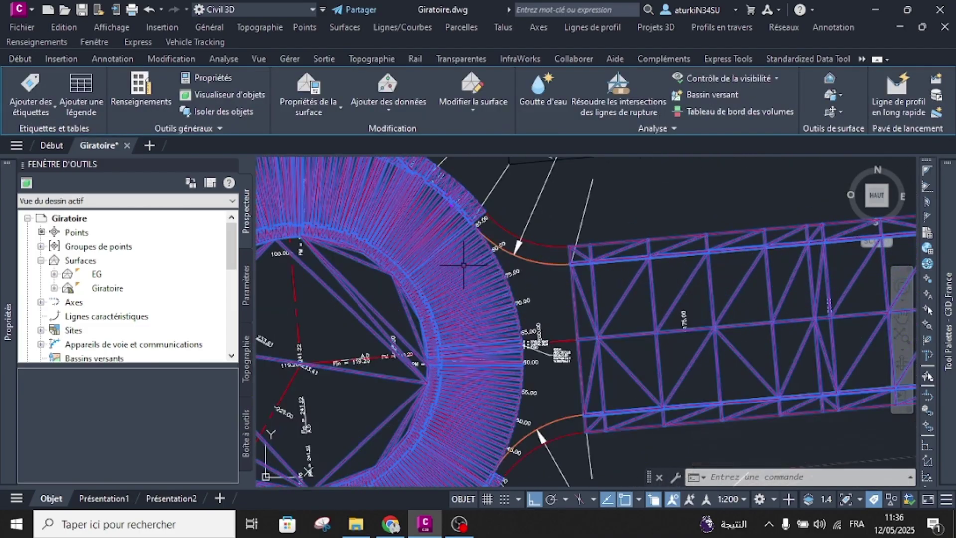
click(39, 109)
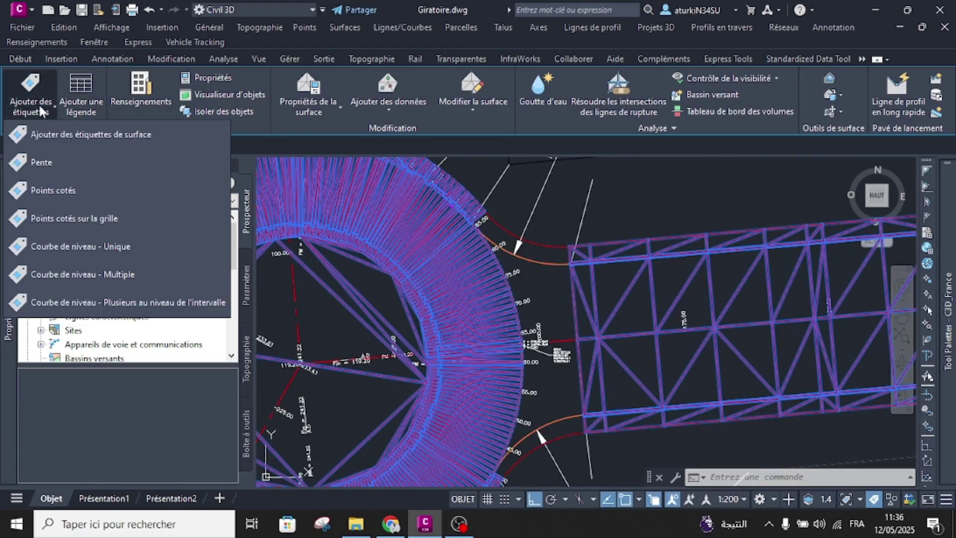
click(30, 191)
scroll(573, 257, up, 10)
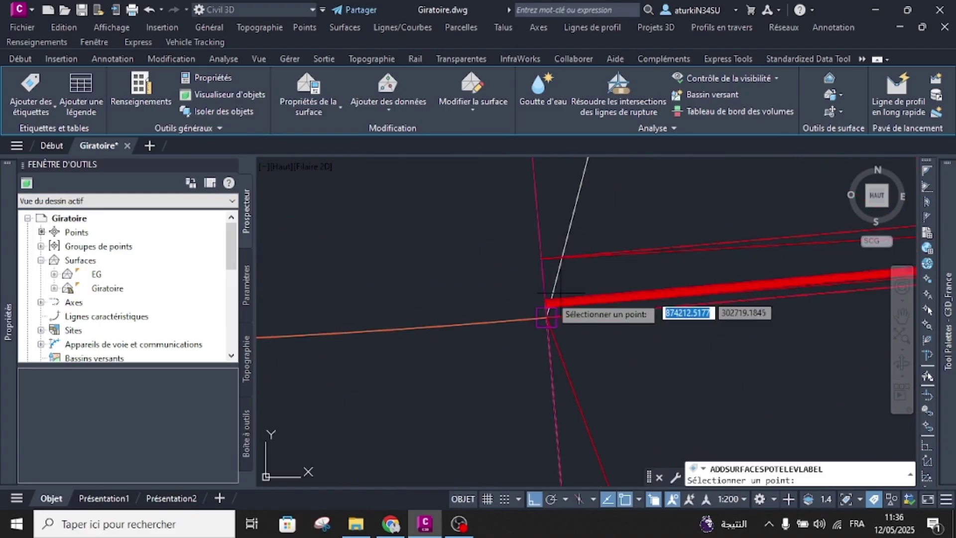
scroll(562, 312, up, 2)
scroll(586, 313, up, 2)
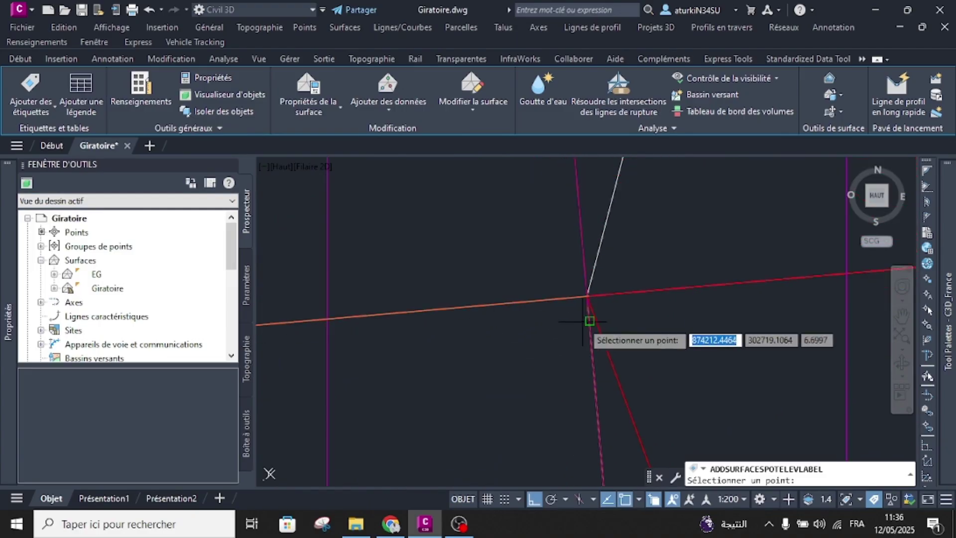
scroll(580, 301, up, 5)
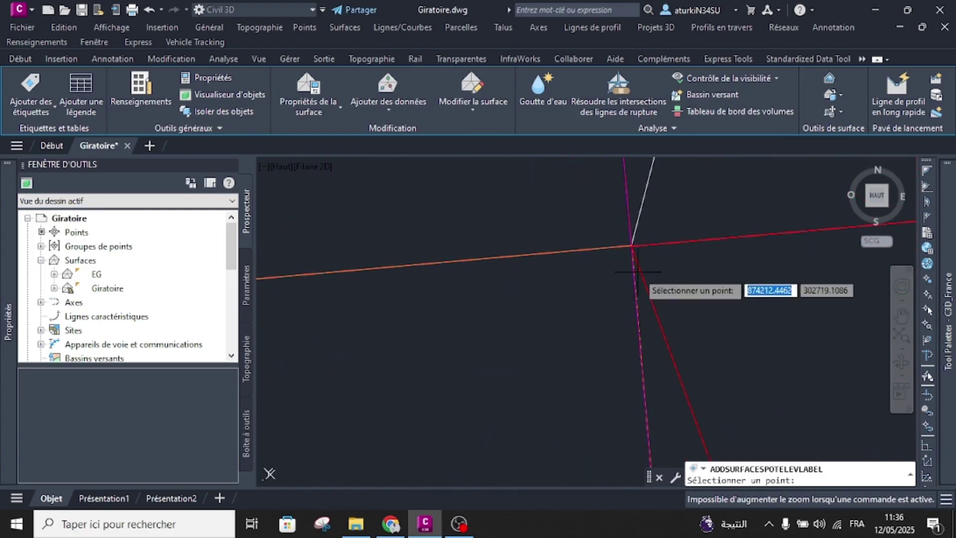
click(631, 246)
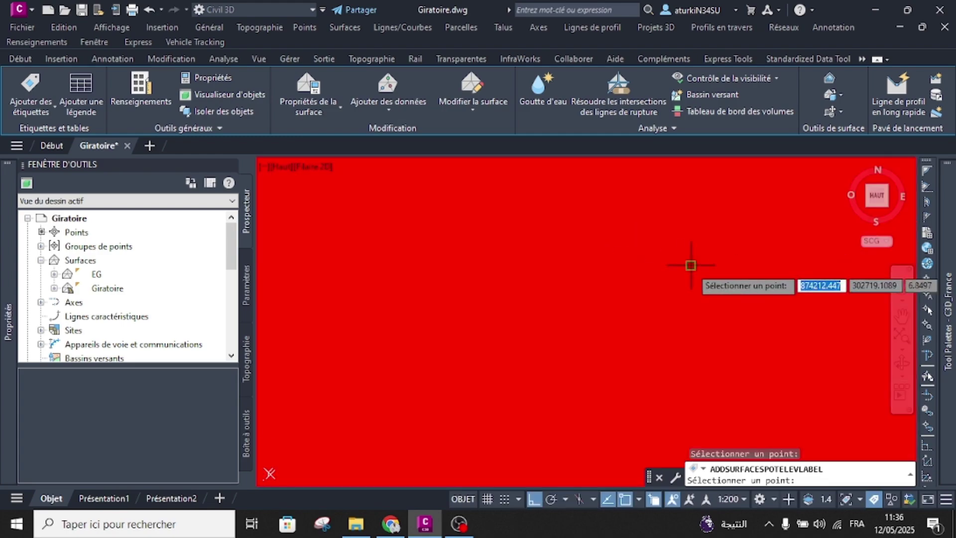
Add a spot elevation label on the Giratoire surface at the roundabout-side end of alignment 3_Racc 1.
scroll(690, 267, down, 10)
scroll(691, 267, down, 8)
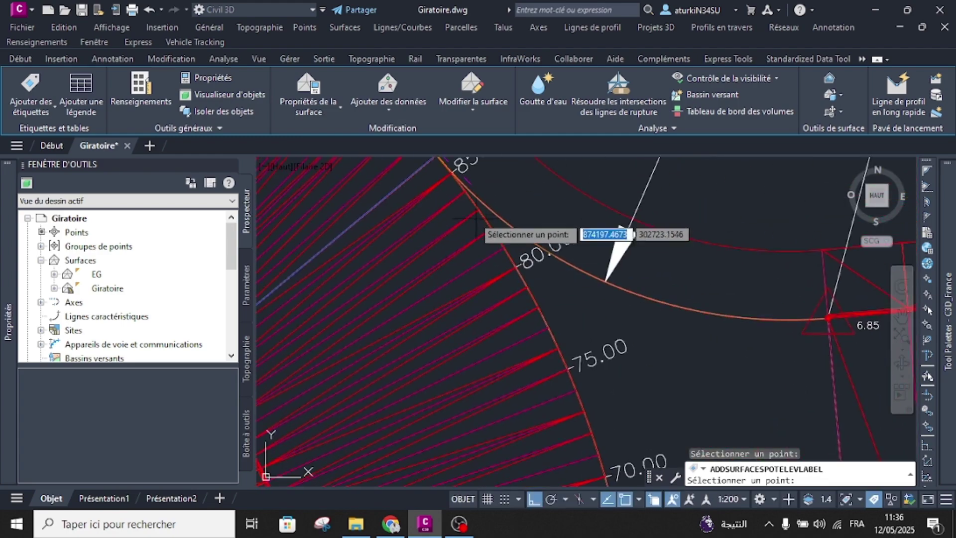
scroll(515, 252, up, 7)
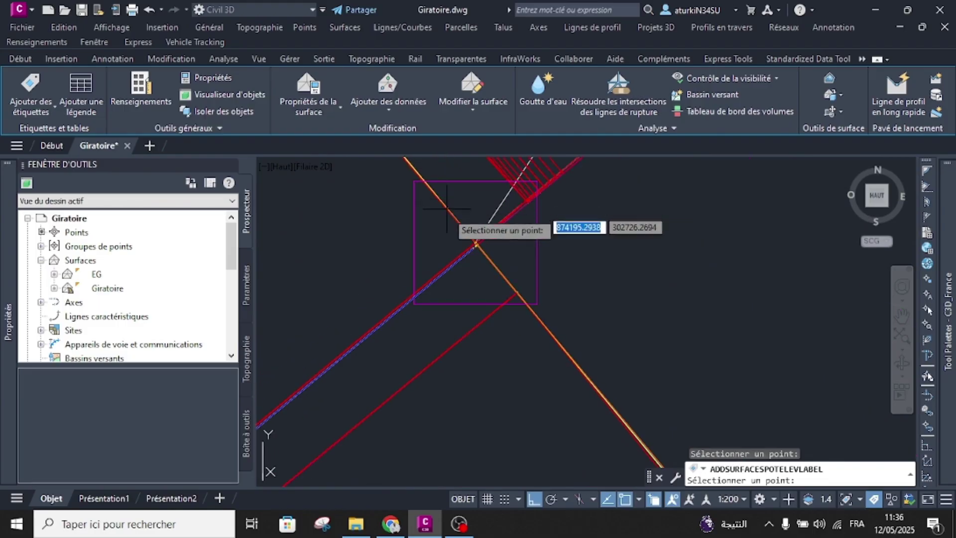
scroll(466, 242, up, 5)
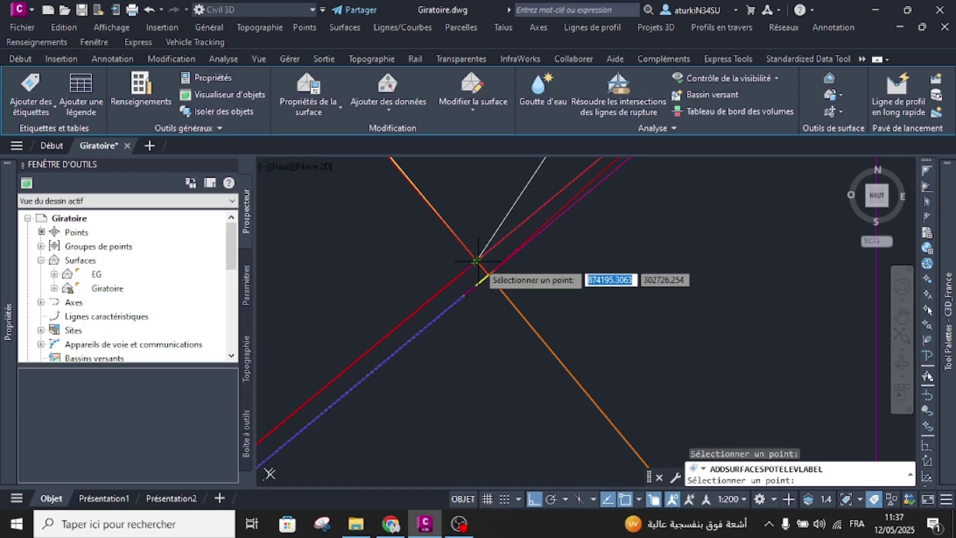
click(479, 262)
Add a spot elevation label on the Giratoire surface at the branch-side end of alignment 3_Racc 2.
scroll(500, 258, down, 8)
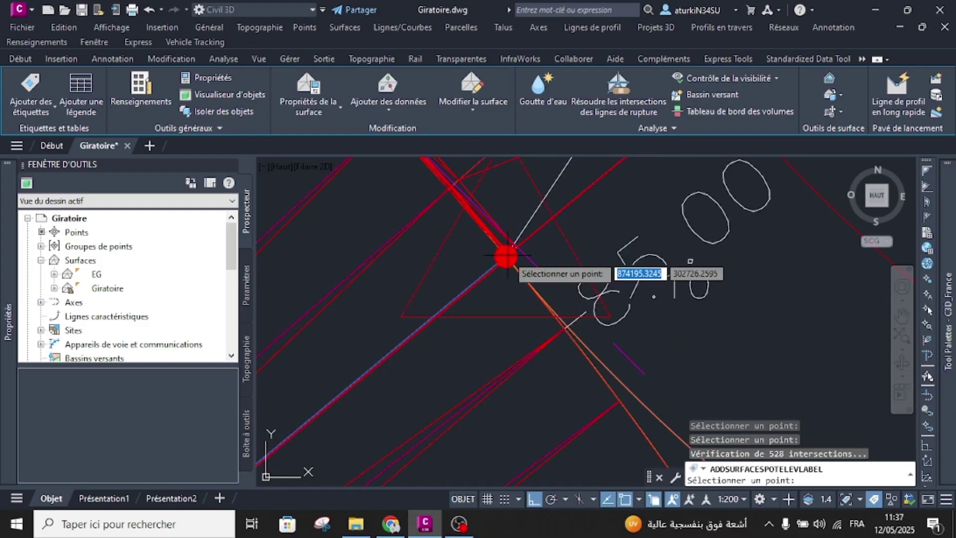
scroll(517, 267, down, 3)
scroll(518, 279, up, 10)
scroll(626, 246, up, 5)
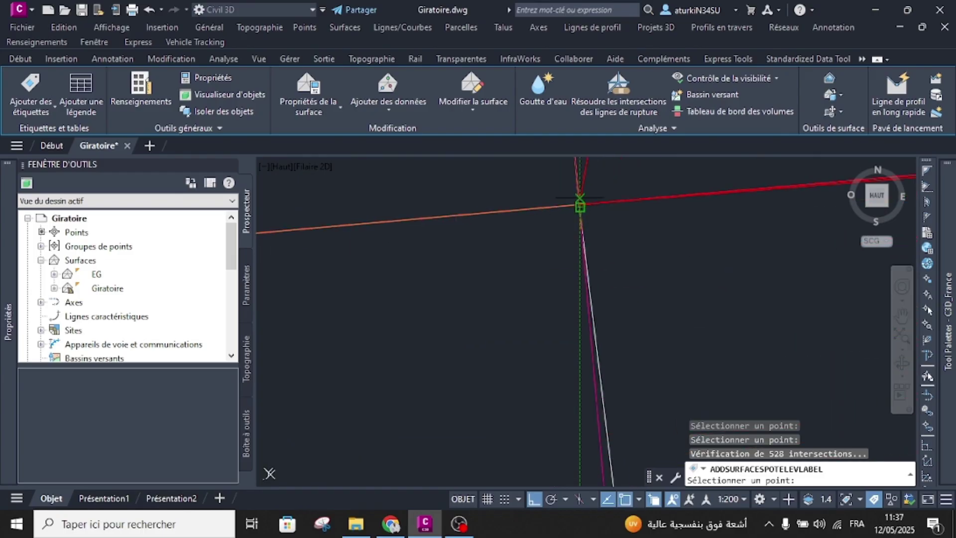
click(580, 203)
Add a spot elevation label on the Giratoire surface at the roundabout-side end of alignment 3_Racc 2 and finish labelling.
scroll(586, 211, down, 10)
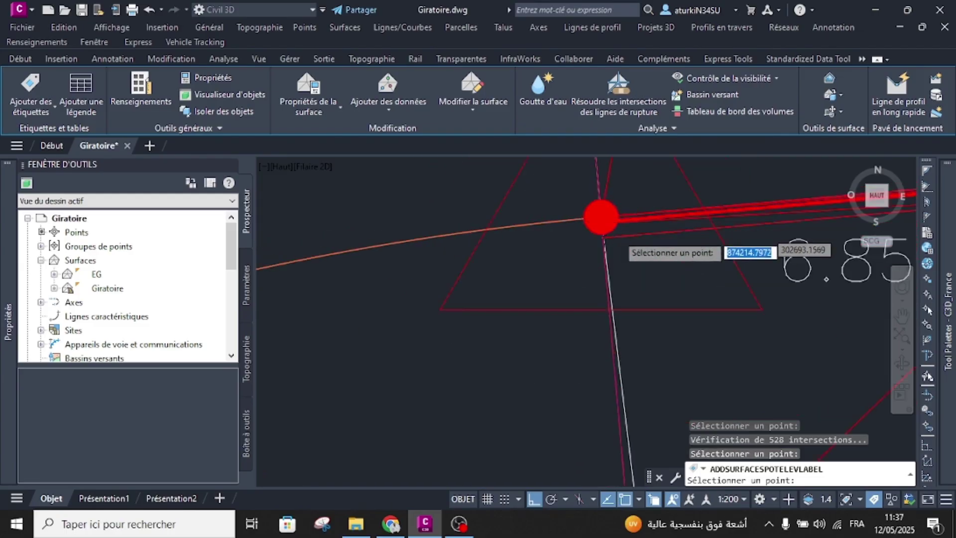
scroll(400, 376, up, 4)
scroll(394, 384, up, 5)
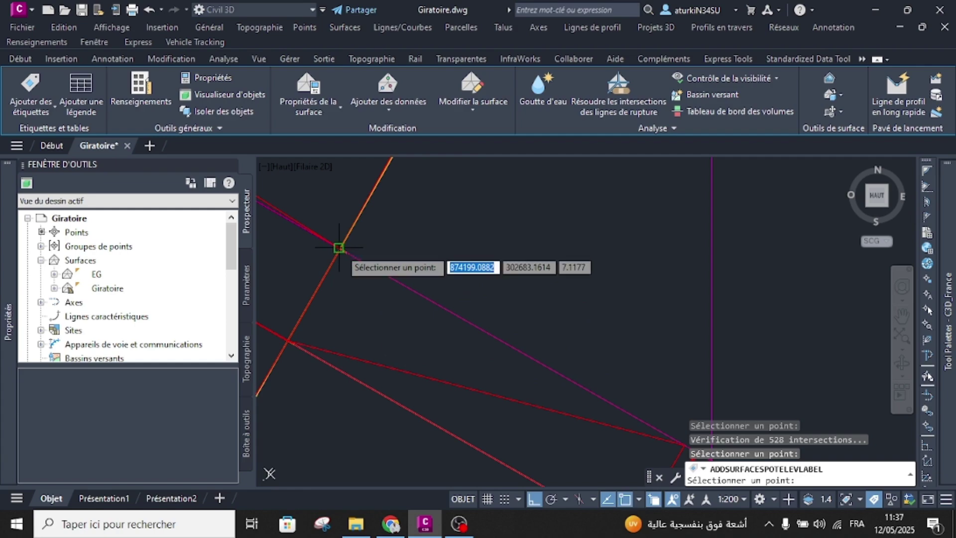
click(339, 247)
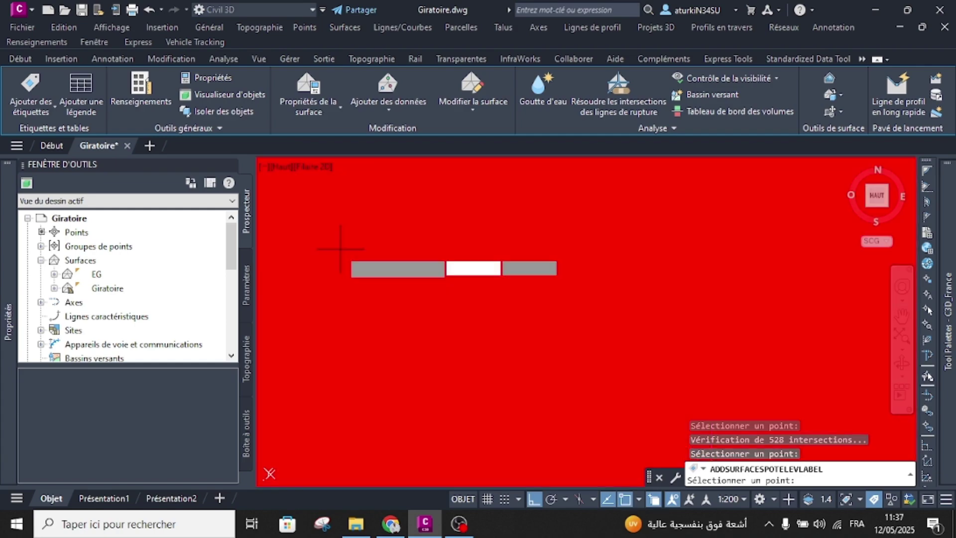
scroll(517, 289, down, 5)
key(Escape)
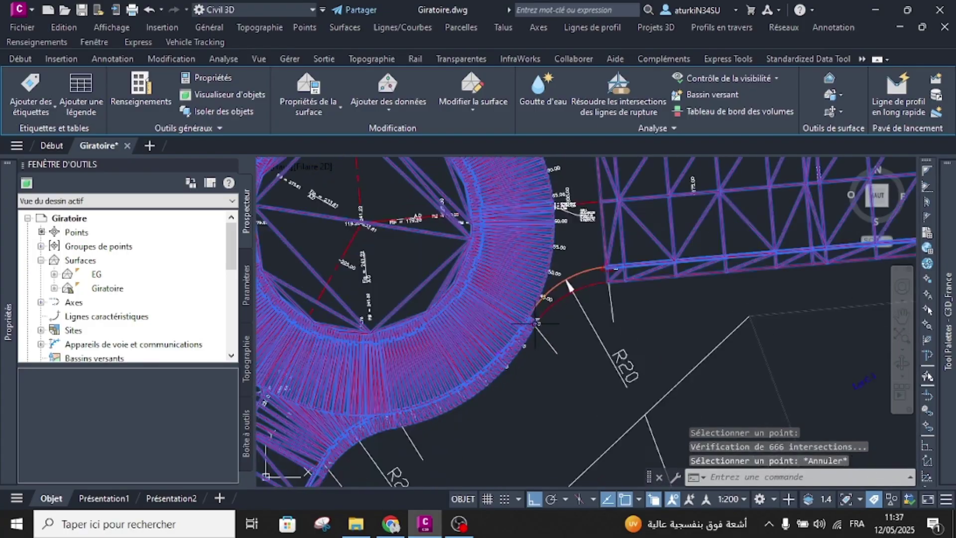
key(Escape)
Check the spot elevation label at the roundabout-side end of alignment 3_Racc 1 and return to its profile view.
scroll(520, 256, up, 4)
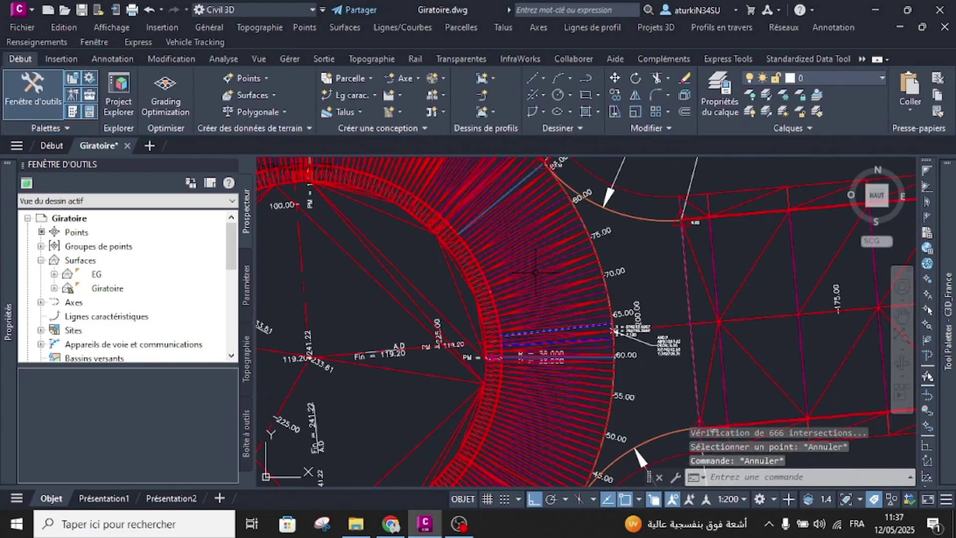
scroll(592, 234, up, 4)
scroll(673, 265, down, 3)
scroll(566, 264, up, 4)
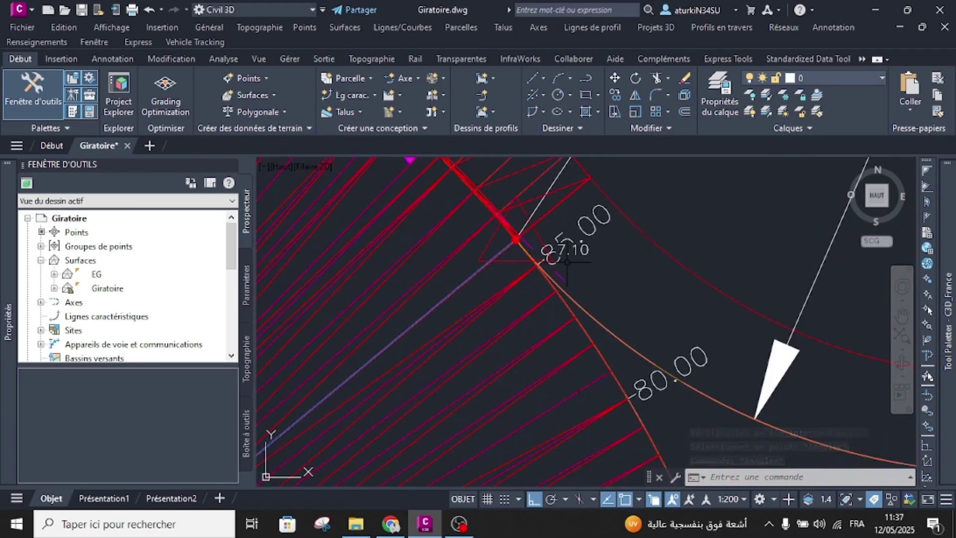
scroll(567, 264, down, 8)
scroll(495, 358, up, 3)
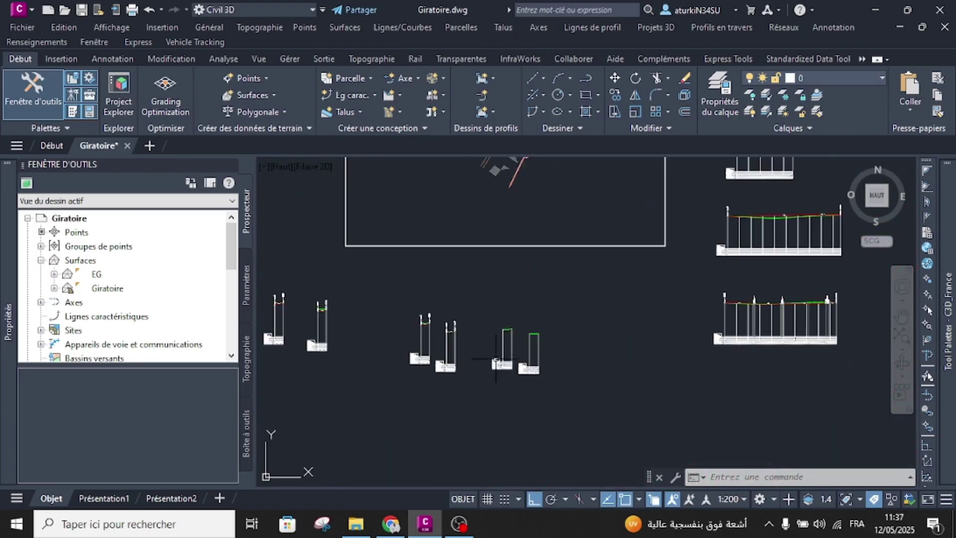
scroll(539, 386, up, 5)
key(Escape)
key(Escape)
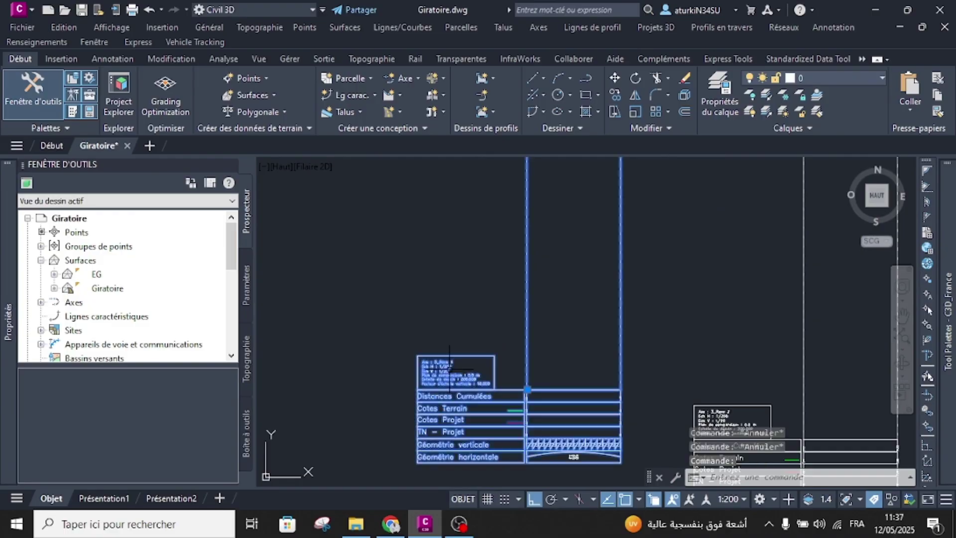
Create a layout profile named LR Racc 5 in the profile view of alignment 3_Racc 1.
click(527, 387)
click(817, 86)
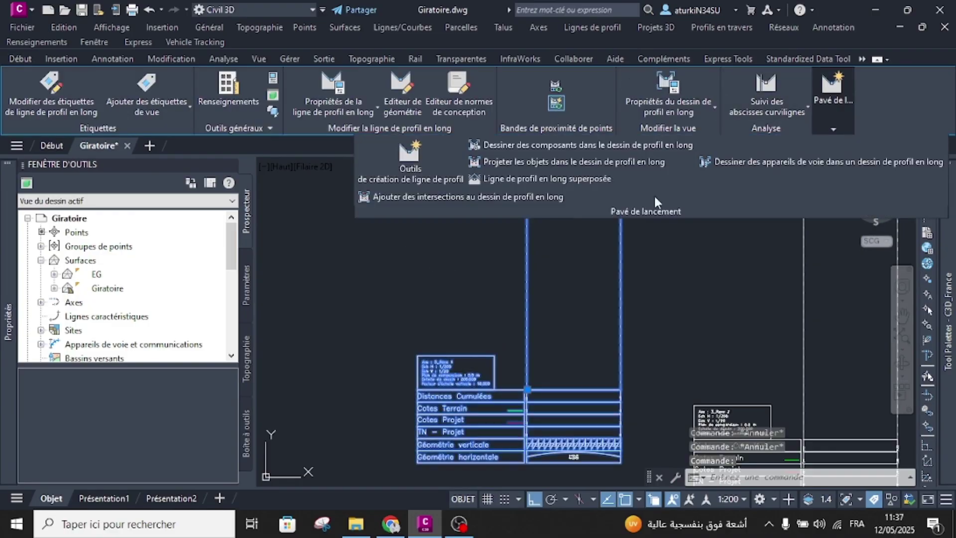
click(409, 177)
triple_click(406, 153)
text(LR Racc 5)
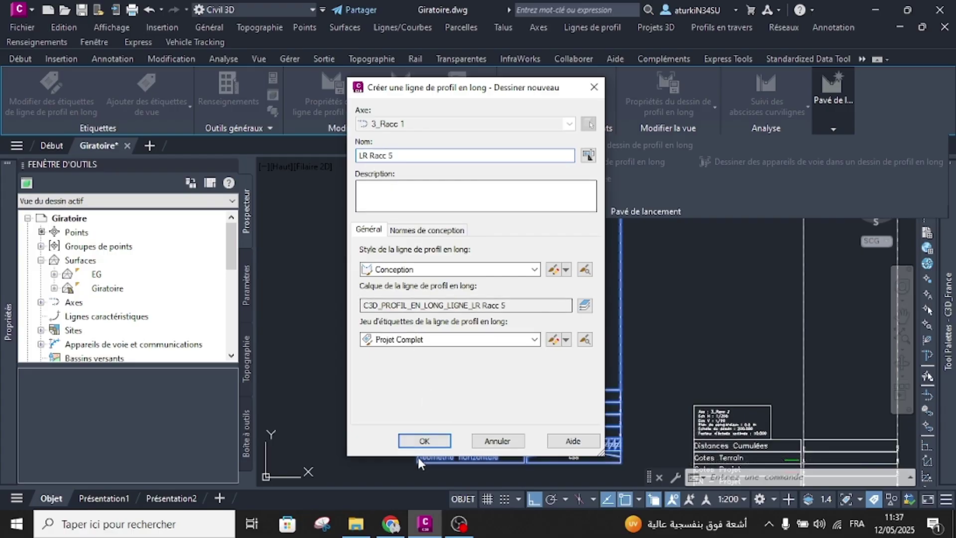
click(425, 442)
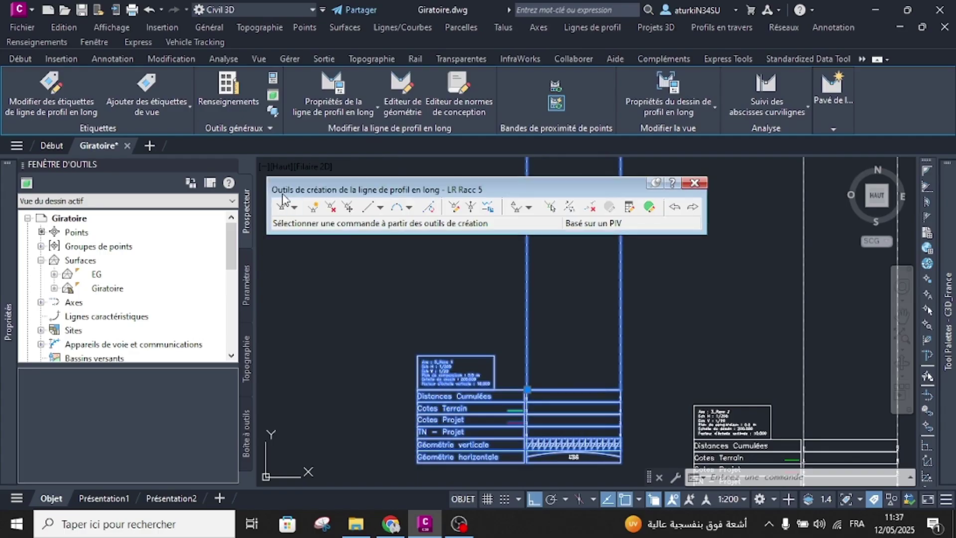
Draw one tangent for LR Racc 5 between the two ends of the ground profile in the 3_Racc 1 view.
click(283, 204)
scroll(498, 320, down, 3)
scroll(458, 337, up, 3)
click(434, 330)
scroll(482, 328, up, 5)
key(F8)
scroll(532, 321, up, 3)
click(560, 304)
key(Return)
scroll(498, 319, down, 5)
scroll(492, 330, up, 5)
Lower the start PVI of profile LR Racc 5 vertically to elevation 6.85 m.
click(453, 326)
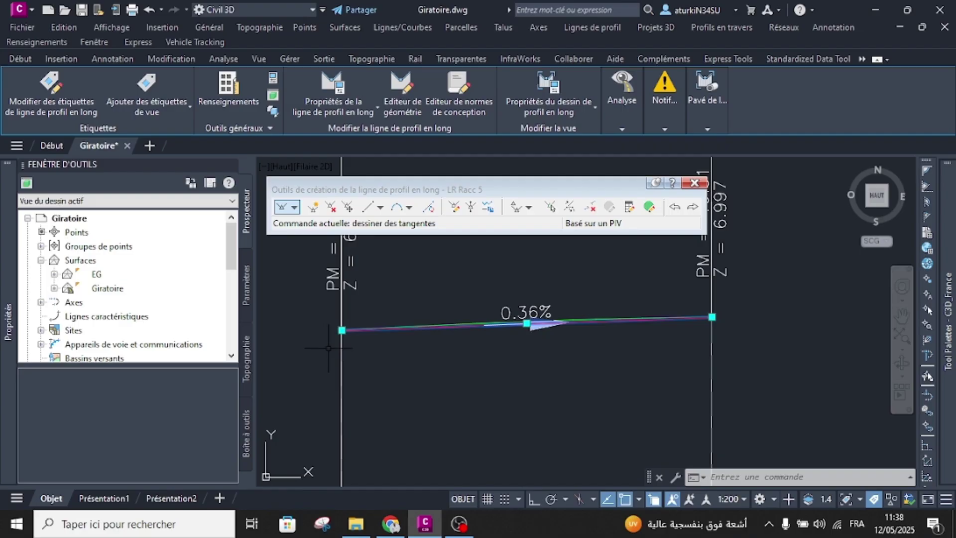
scroll(330, 336, up, 4)
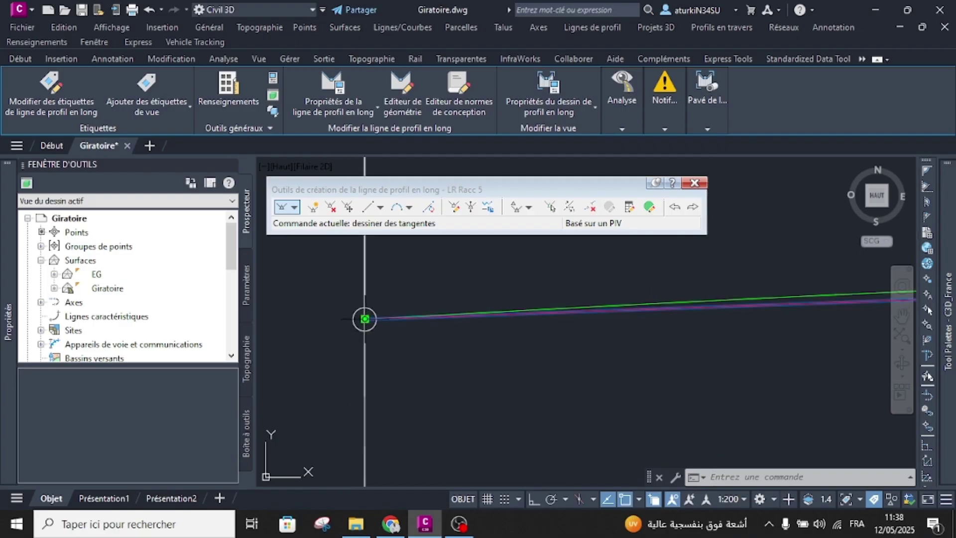
click(364, 318)
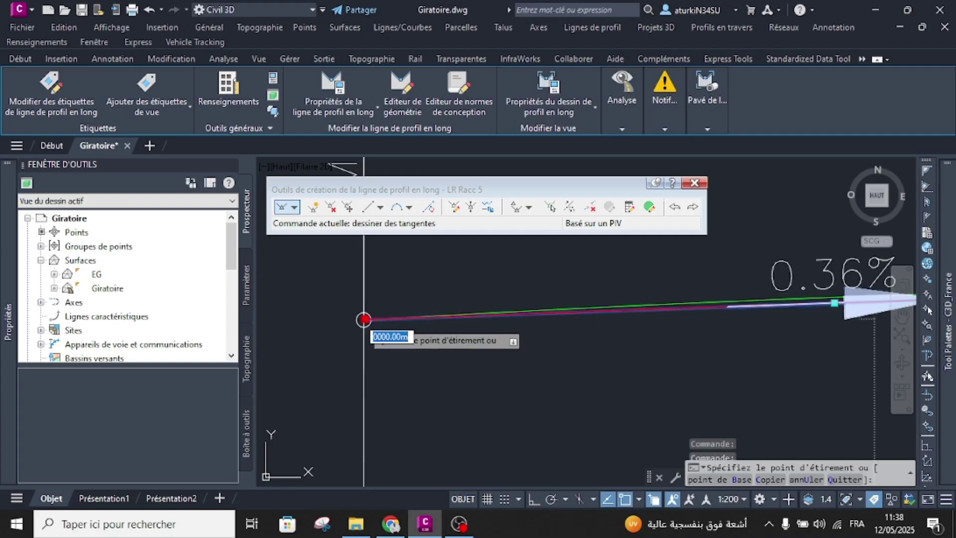
scroll(363, 359, up, 3)
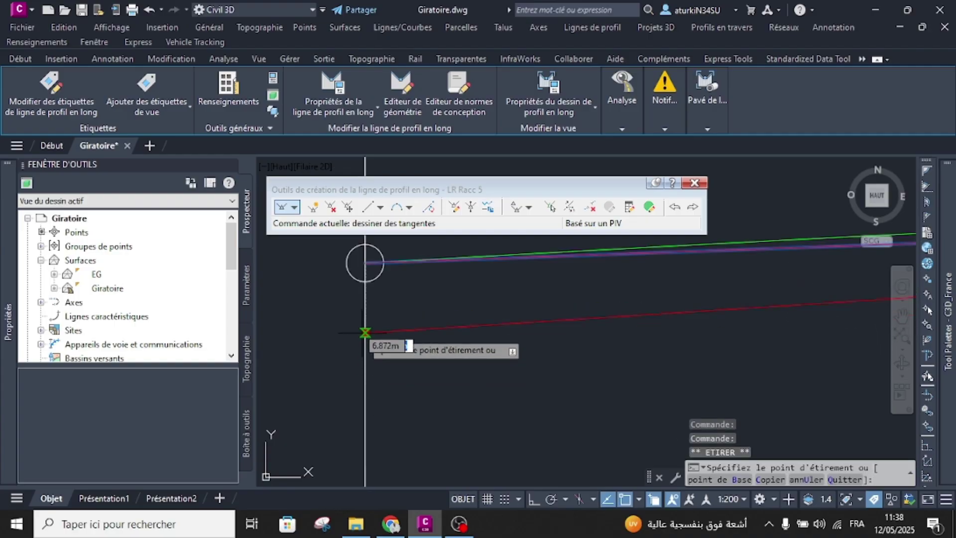
click(365, 359)
scroll(339, 370, down, 5)
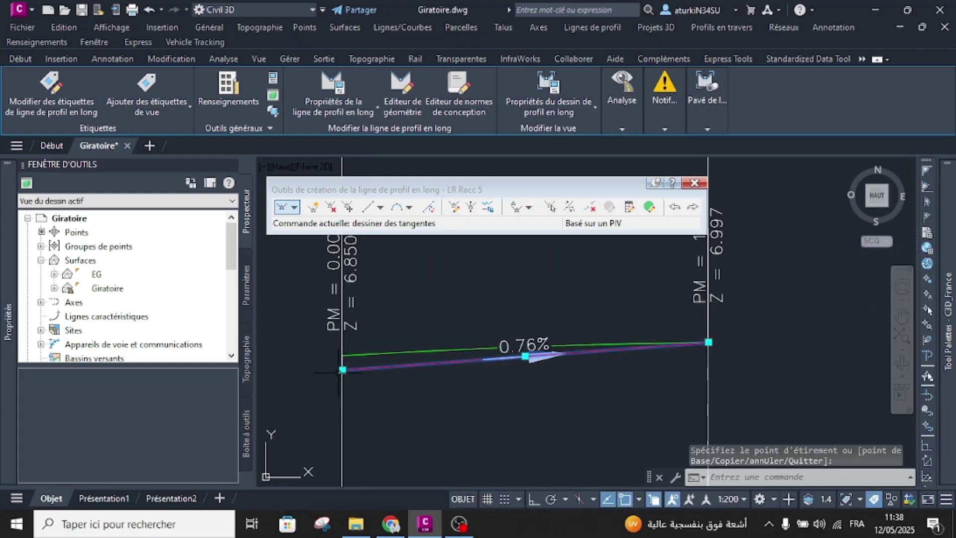
Raise the end PVI of profile LR Racc 5 vertically to elevation 7.10 m and deselect the profile.
scroll(563, 351, up, 4)
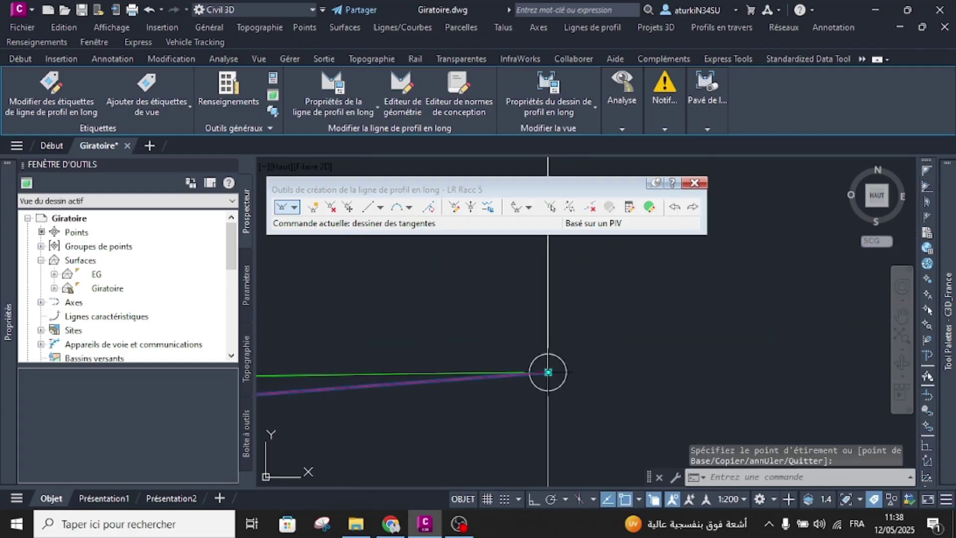
click(548, 372)
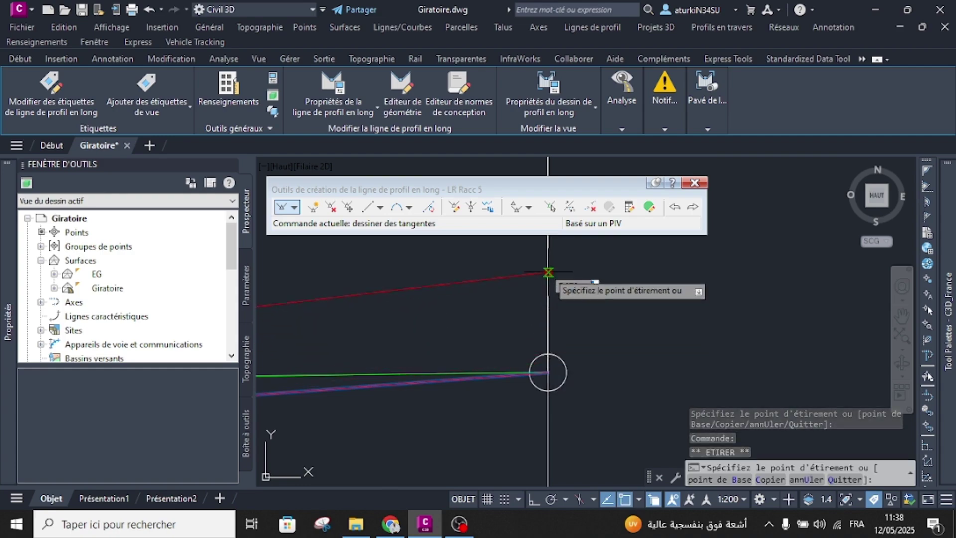
middle_drag(547, 265, 538, 341)
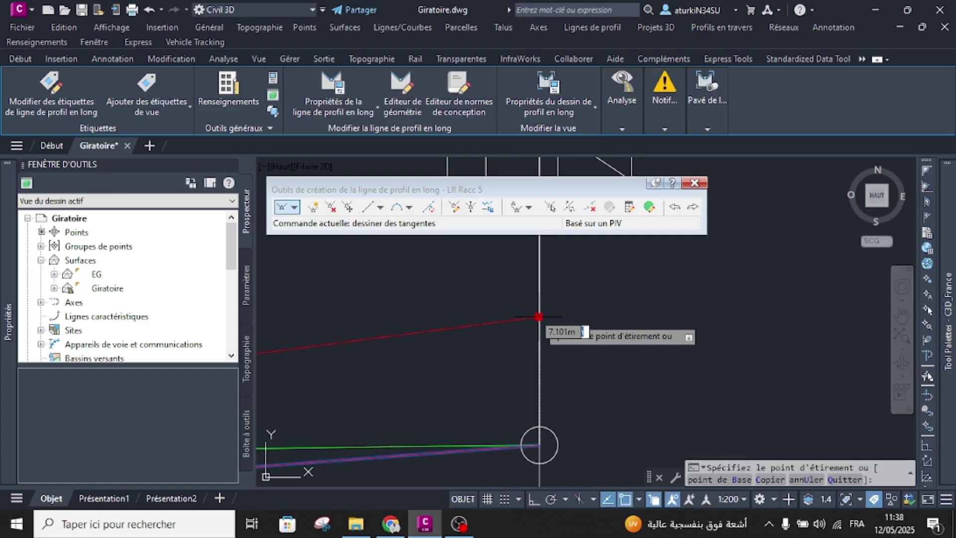
click(539, 317)
scroll(412, 374, down, 5)
key(Escape)
scroll(411, 374, down, 6)
key(Escape)
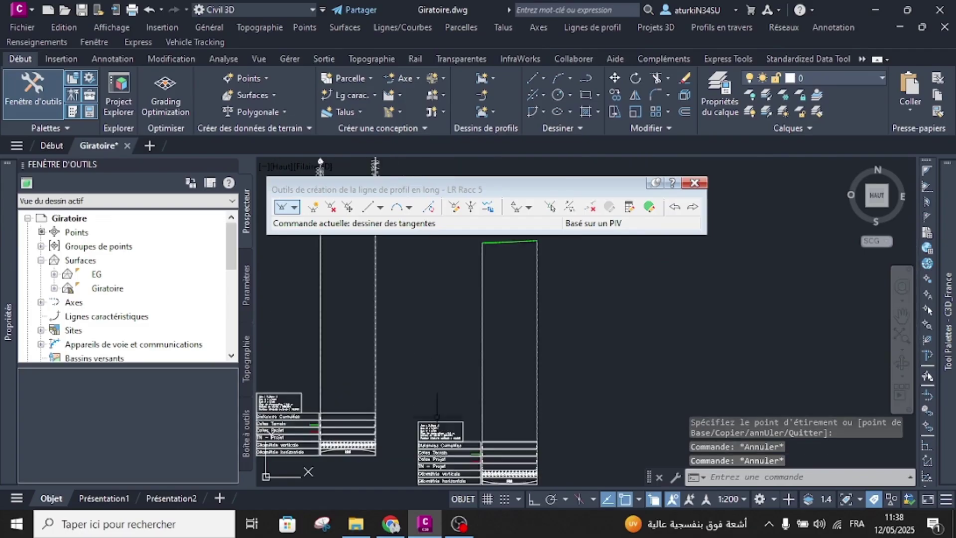
Check the roundabout-side spot elevation of alignment 3_Racc 2, and create a layout profile named LR Racc 6 in its profile view.
scroll(438, 418, up, 10)
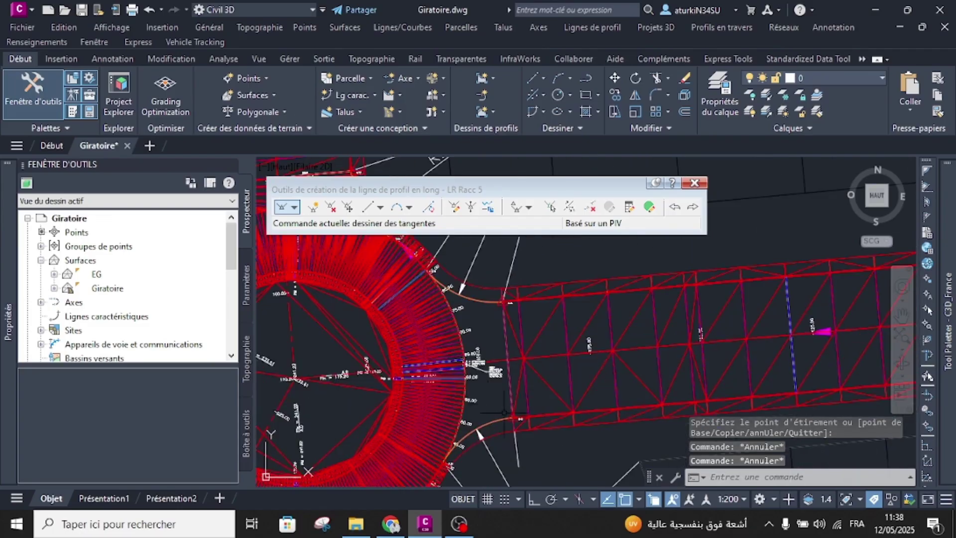
scroll(517, 429, down, 5)
scroll(456, 381, up, 8)
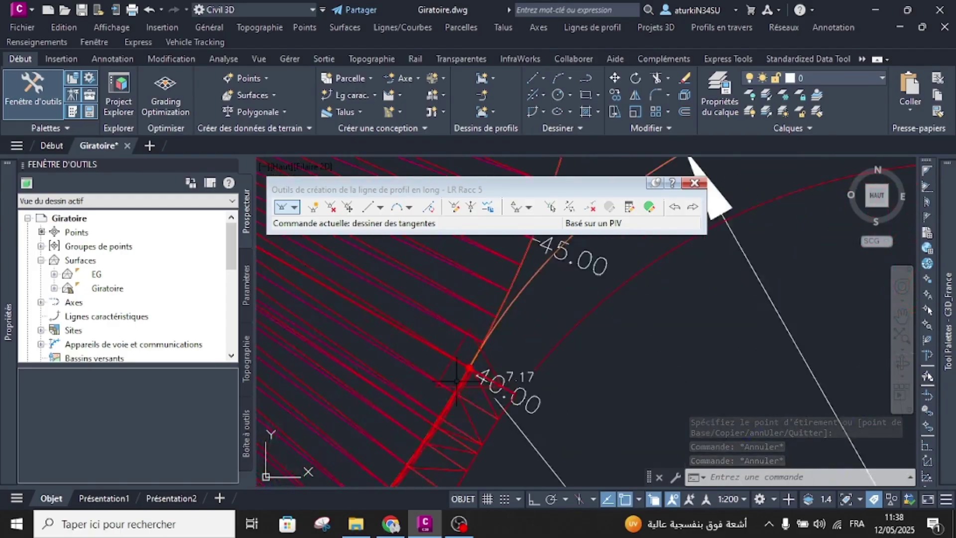
scroll(456, 381, down, 12)
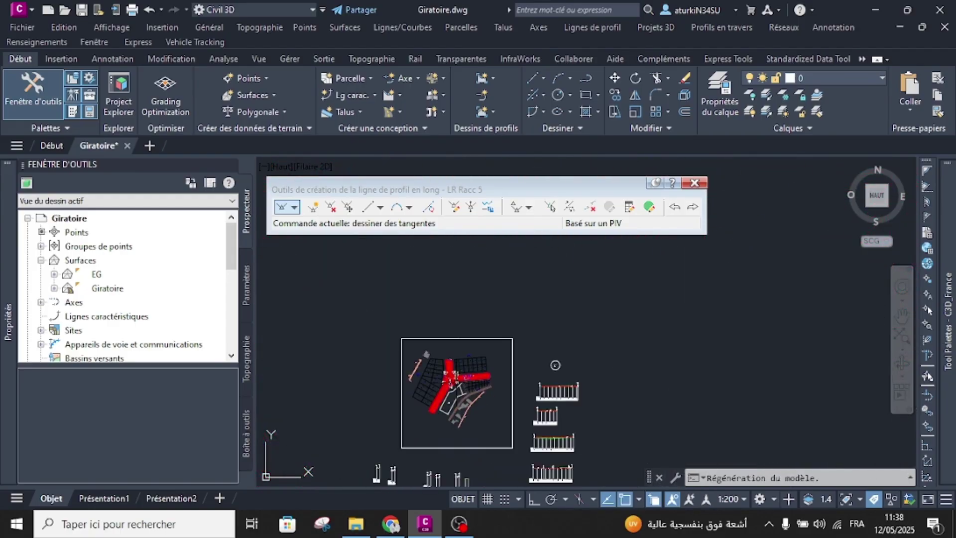
scroll(470, 374, up, 10)
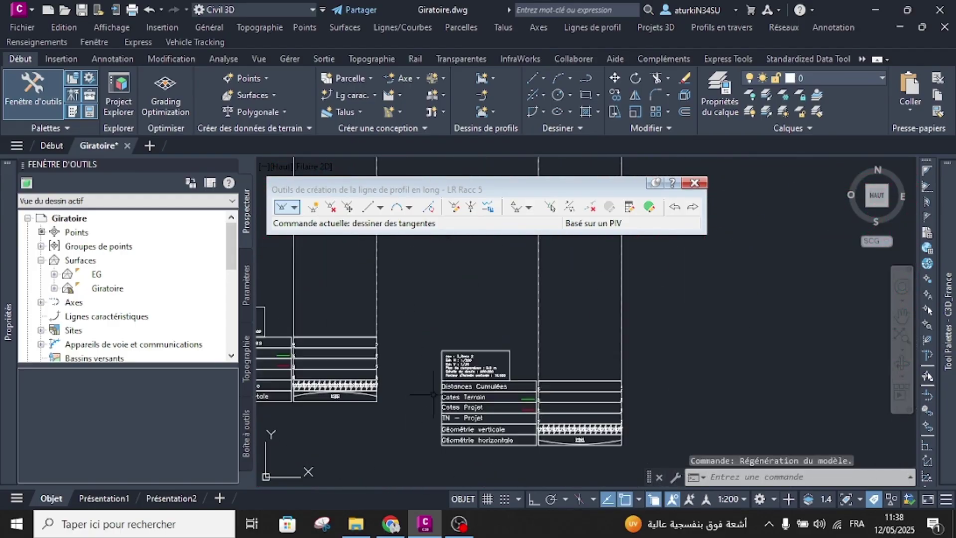
click(537, 316)
click(832, 128)
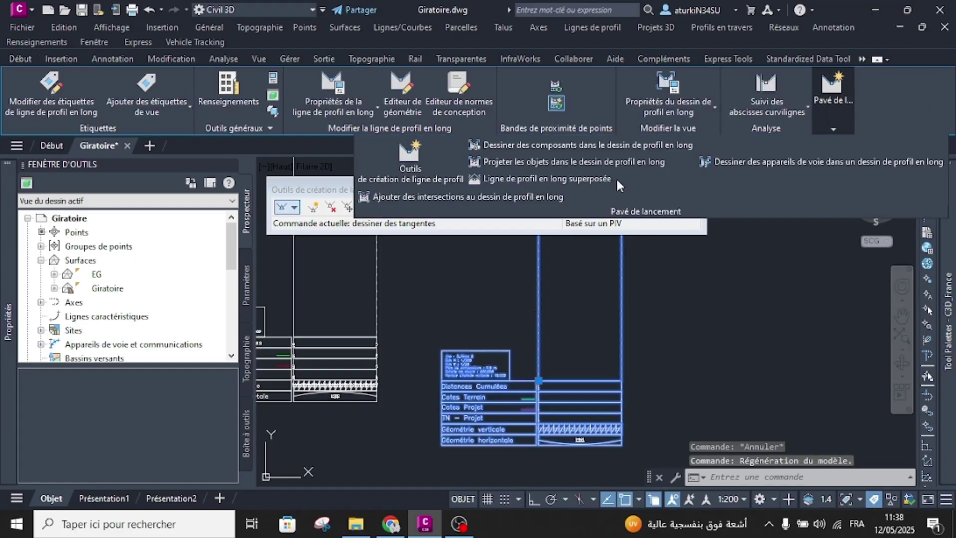
click(459, 167)
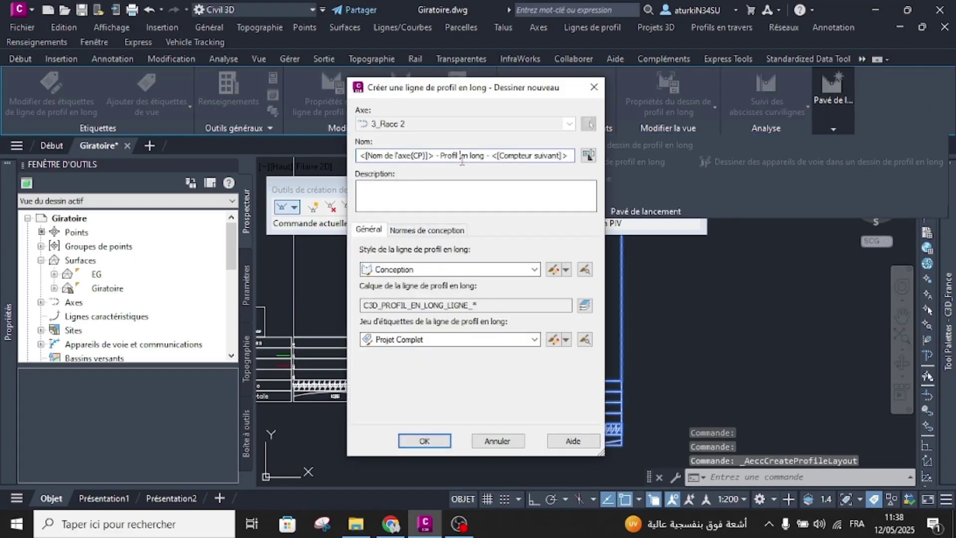
triple_click(462, 158)
text(LR Racc 6)
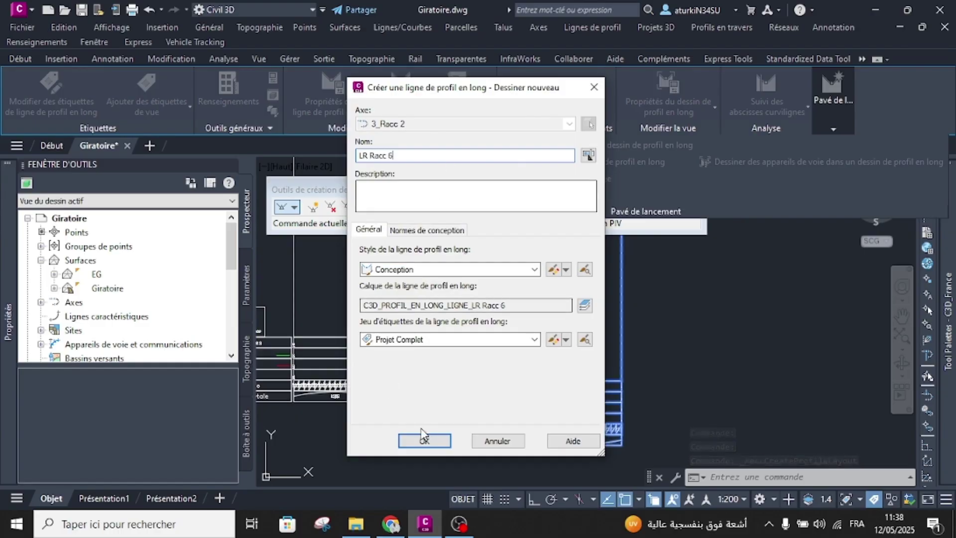
click(406, 440)
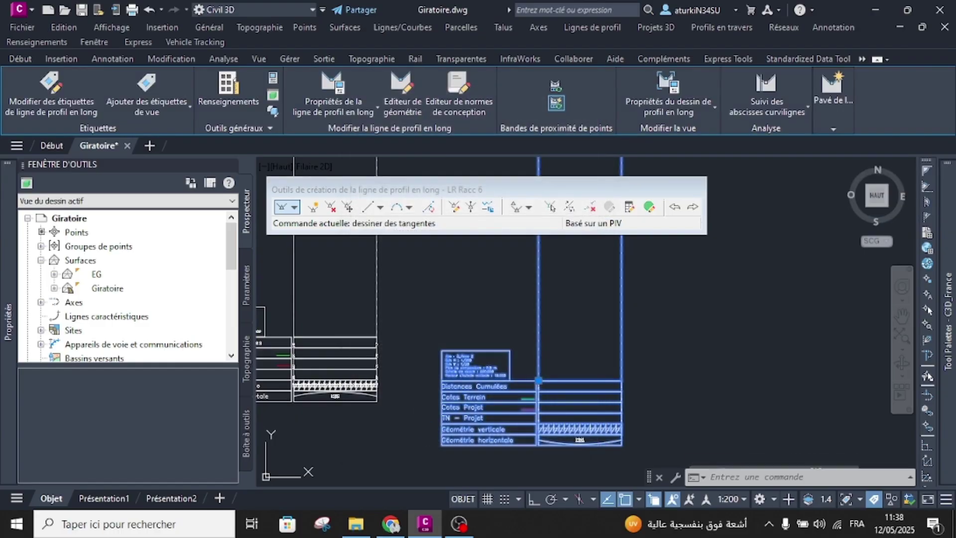
Draw one tangent for LR Racc 6 between the two ends of the ground profile in the 3_Racc 2 view.
click(284, 208)
scroll(481, 322, up, 6)
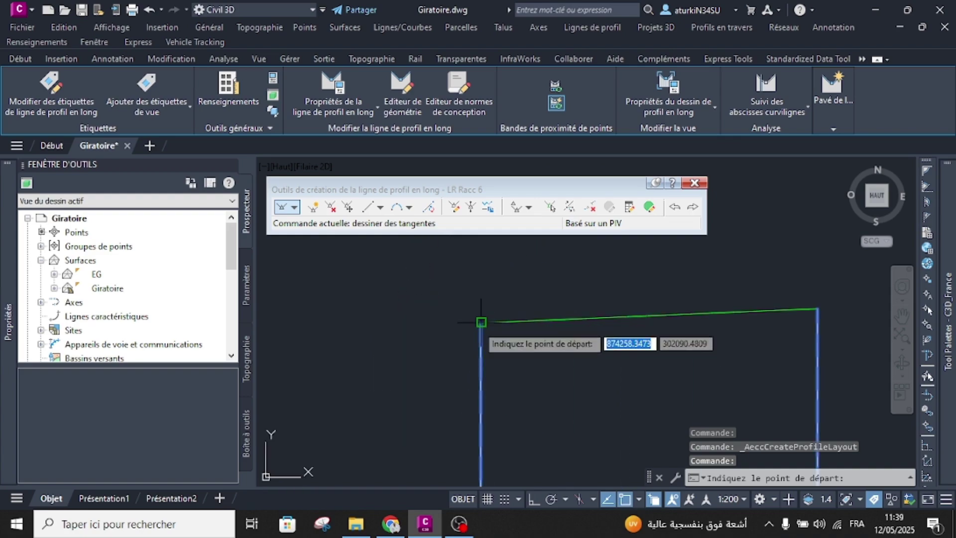
click(480, 322)
scroll(464, 353, down, 4)
scroll(598, 336, up, 11)
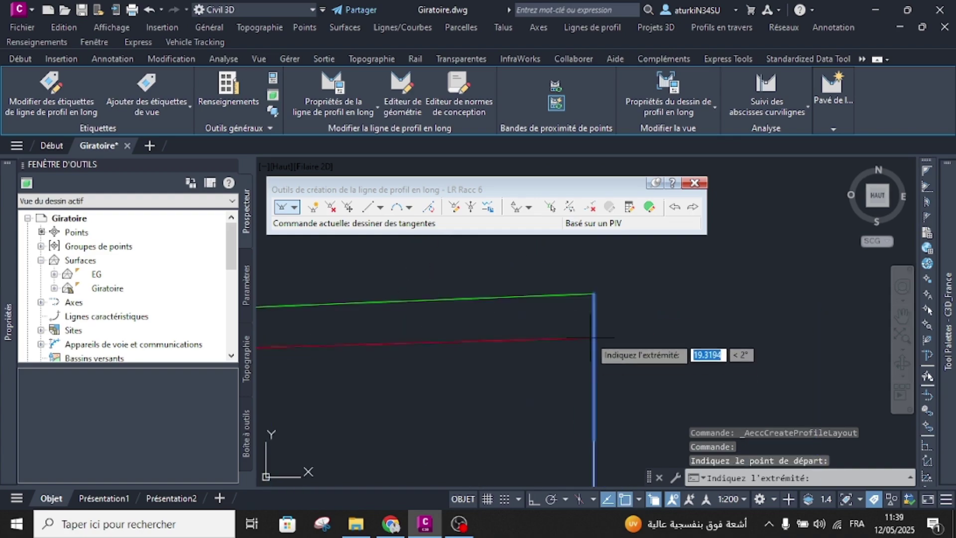
click(593, 293)
key(Return)
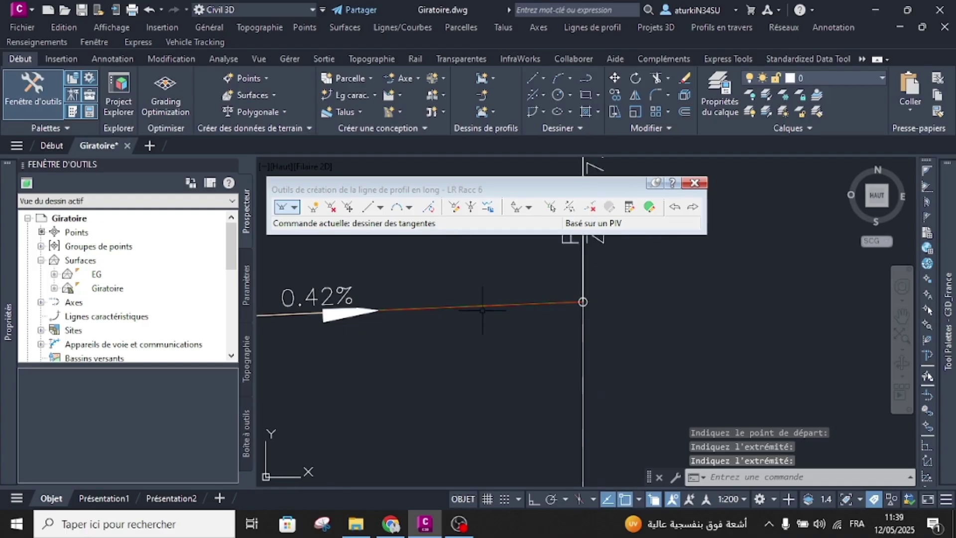
Lower the start PVI of profile LR Racc 6 vertically to elevation 6.85 m.
click(486, 305)
scroll(486, 305, down, 2)
scroll(327, 316, down, 2)
middle_drag(373, 321, 641, 330)
scroll(641, 330, up, 2)
scroll(448, 327, up, 2)
click(481, 329)
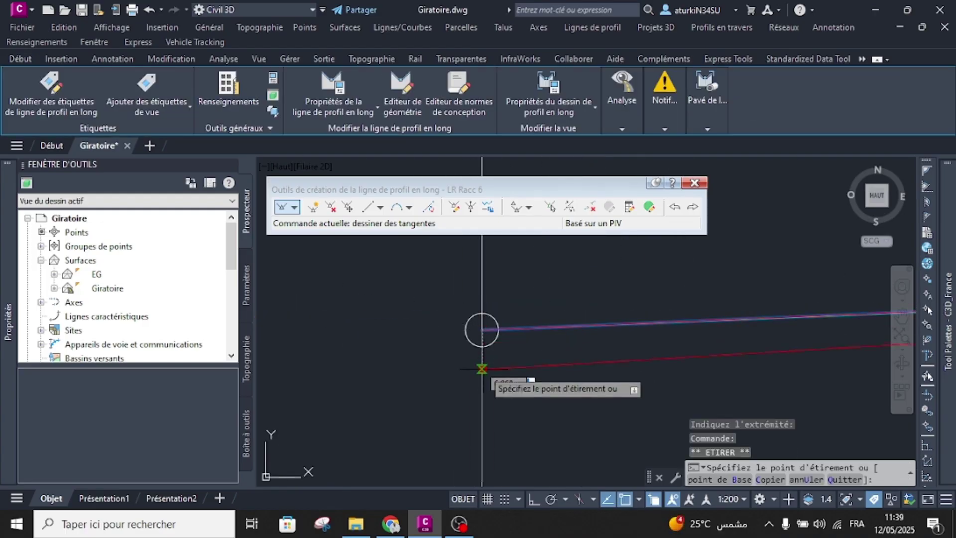
middle_drag(484, 420, 487, 346)
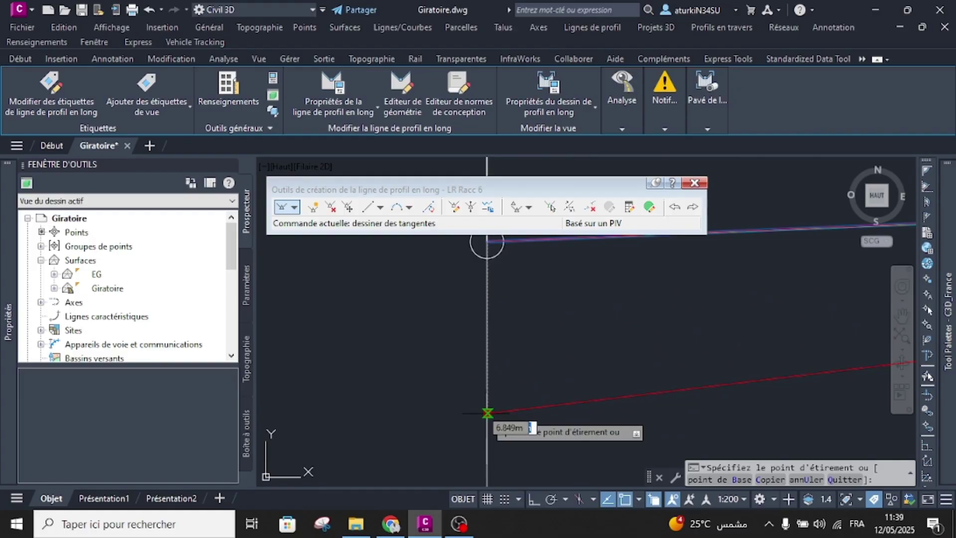
click(488, 413)
scroll(454, 366, down, 8)
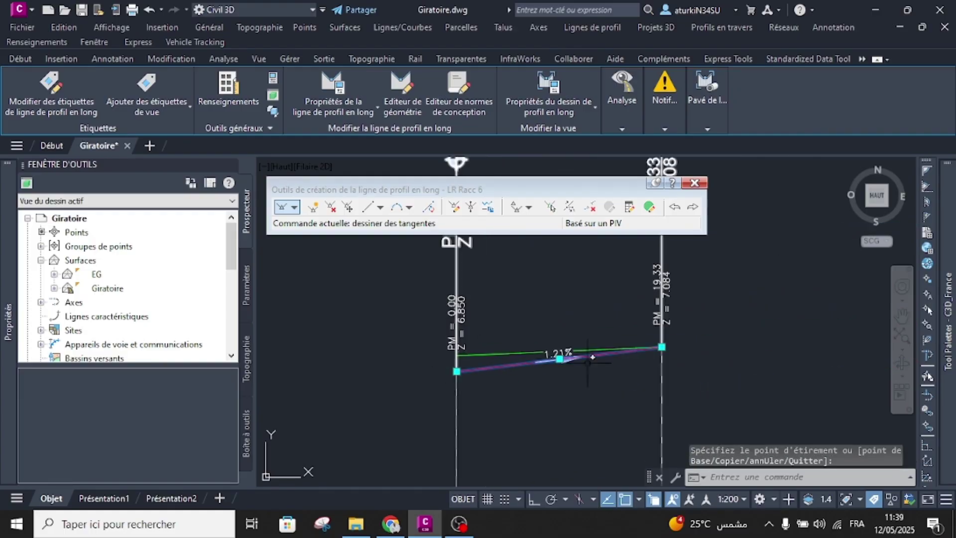
Raise the end PVI of profile LR Racc 6 vertically to elevation 7.17 m and deselect the profile.
scroll(661, 346, up, 4)
click(662, 344)
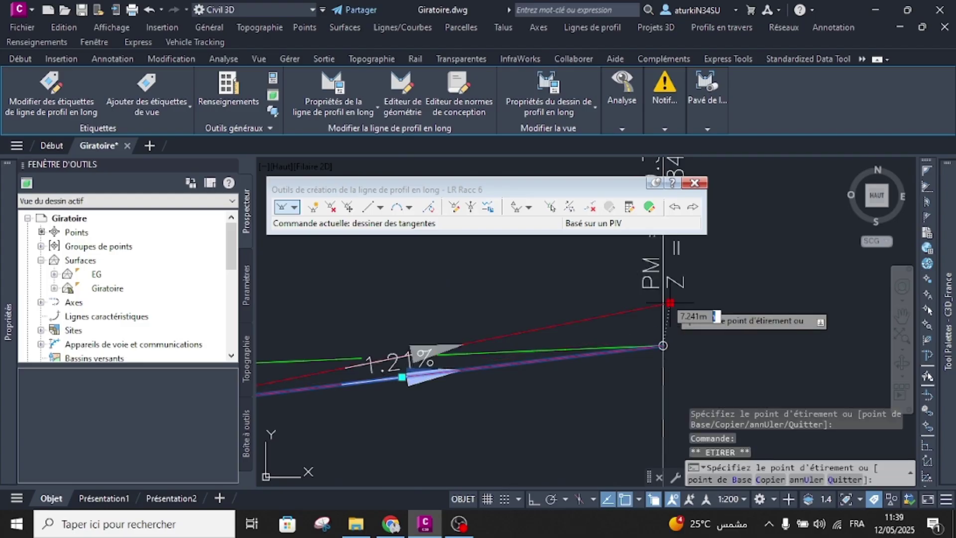
scroll(669, 310, up, 2)
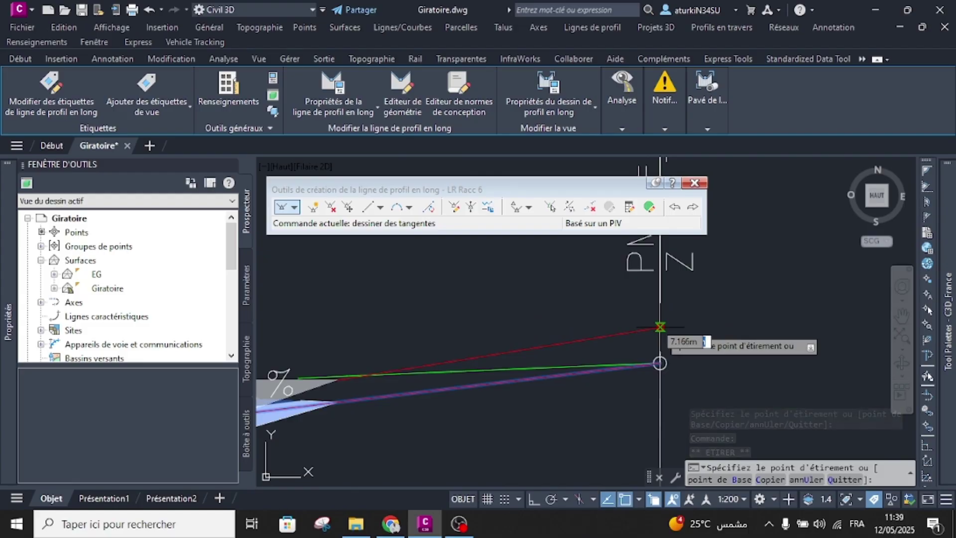
click(660, 325)
scroll(629, 345, down, 3)
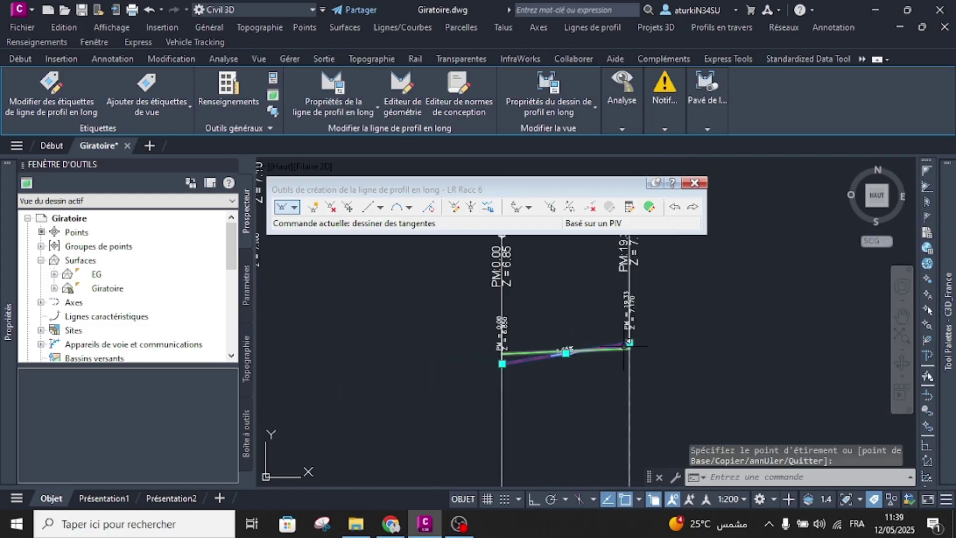
key(Escape)
Save the Giratoire drawing and close the profile layout tools.
scroll(607, 338, down, 6)
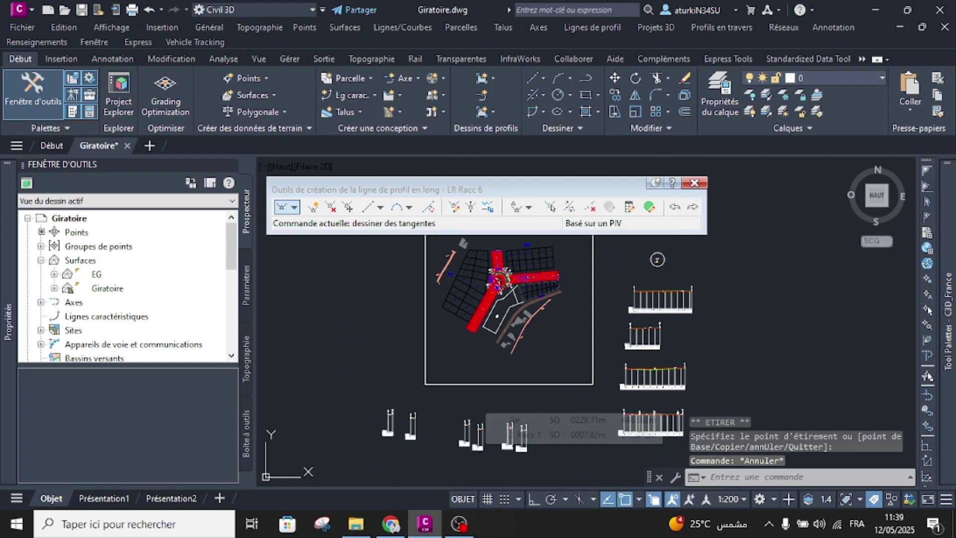
key(ctrl+s)
click(690, 182)
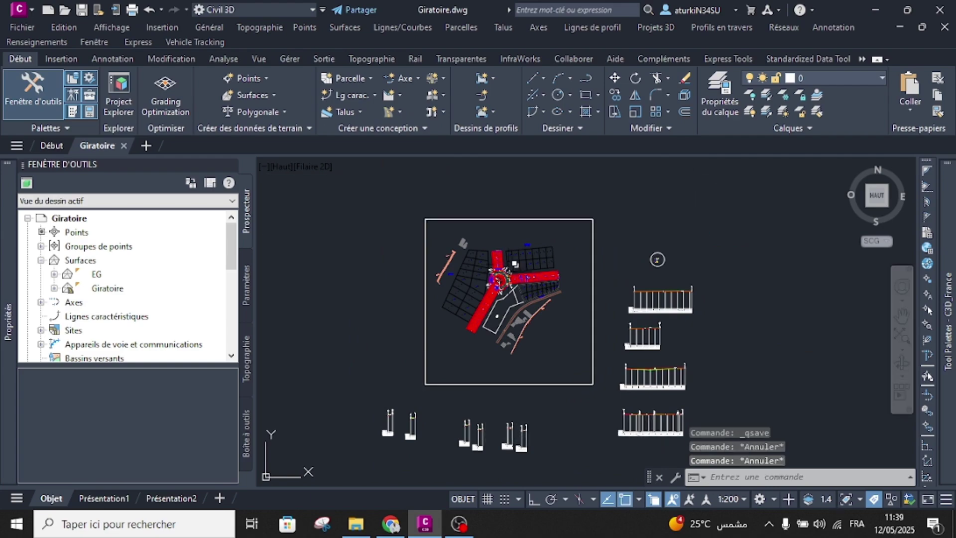
Add a baseline to corridor P3D_Giratoire using alignment 3_Racc 1, profile LR Racc 5 and assembly PT Racc Droite.
scroll(500, 277, up, 8)
middle_drag(553, 298, 571, 311)
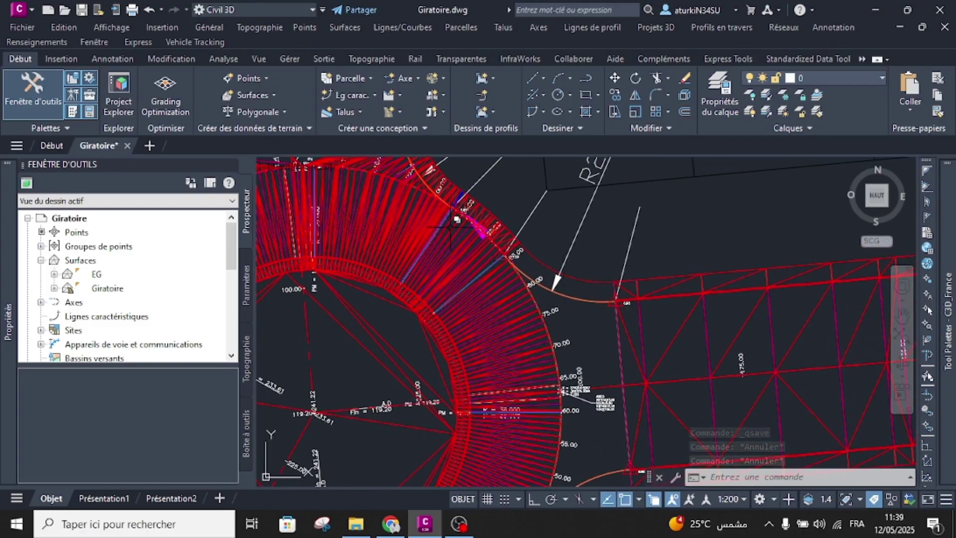
key(Escape)
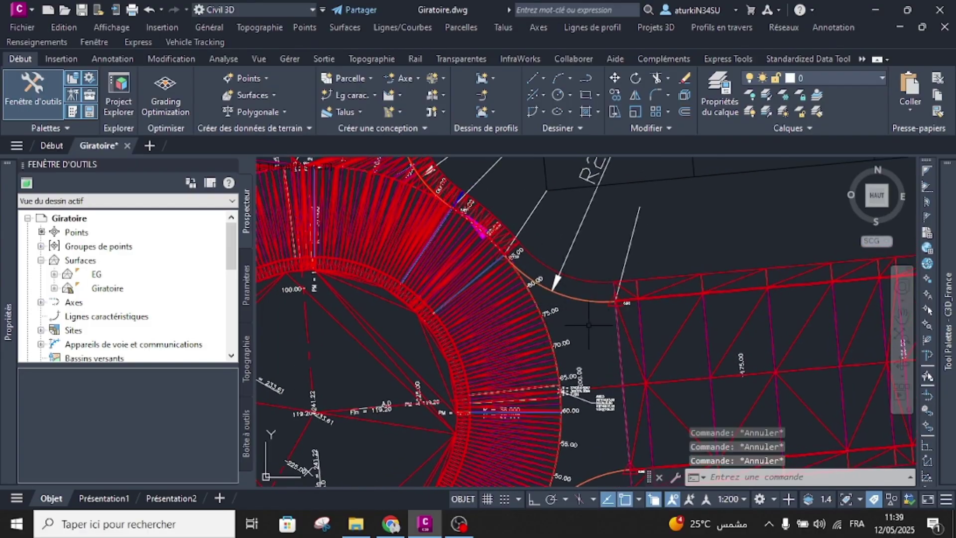
click(641, 329)
click(684, 394)
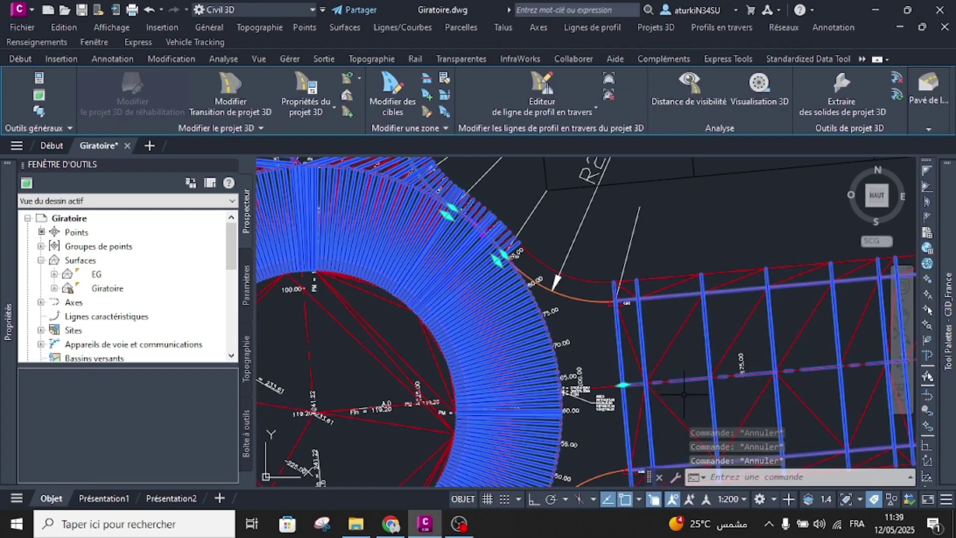
click(347, 111)
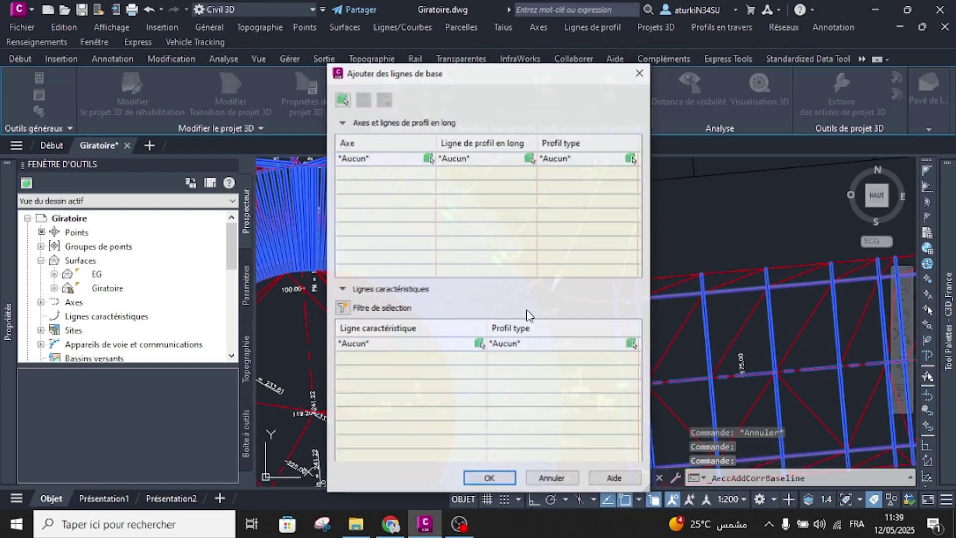
drag(466, 77, 279, 62)
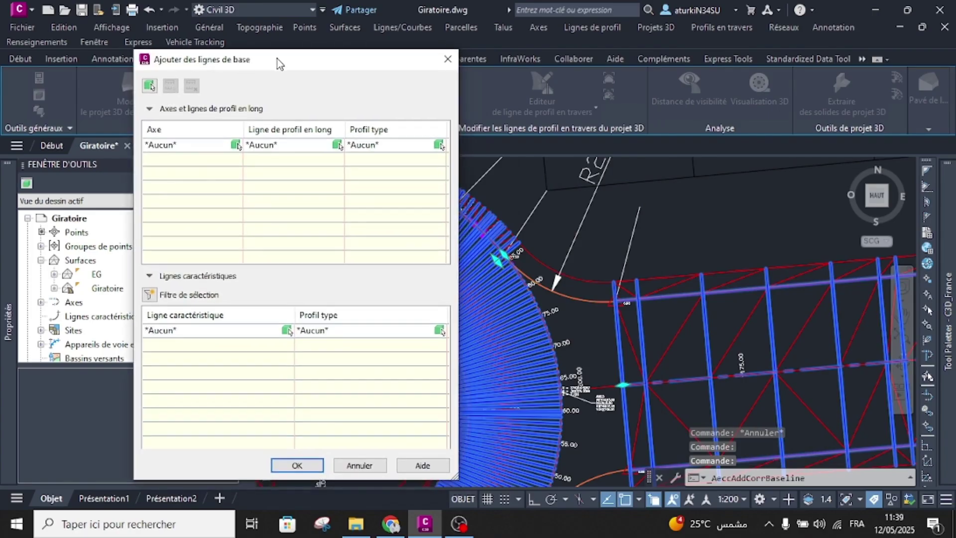
click(210, 146)
click(211, 147)
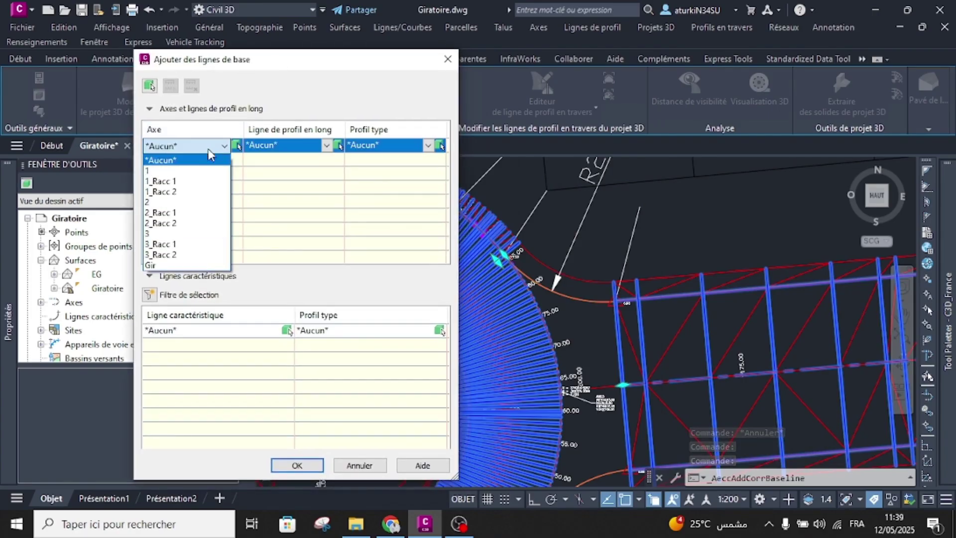
click(167, 245)
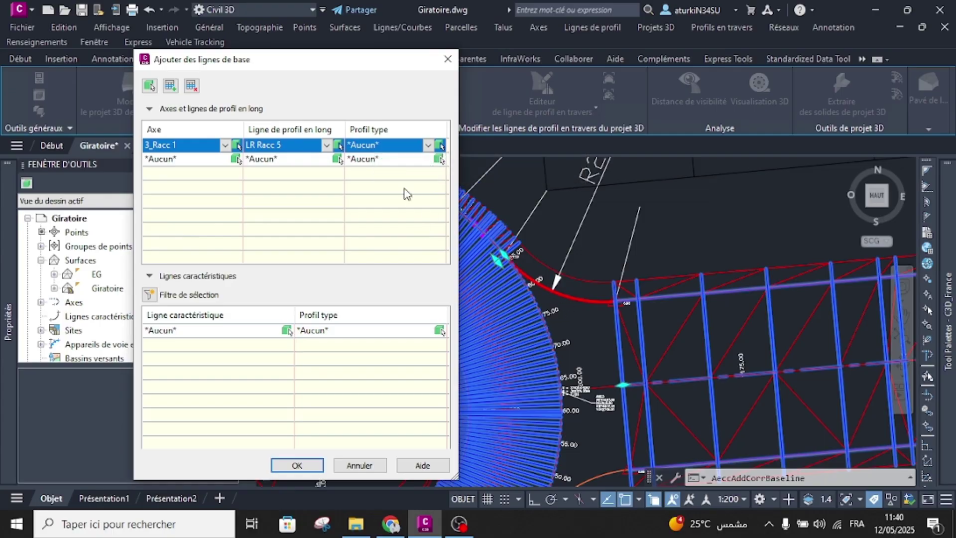
click(369, 148)
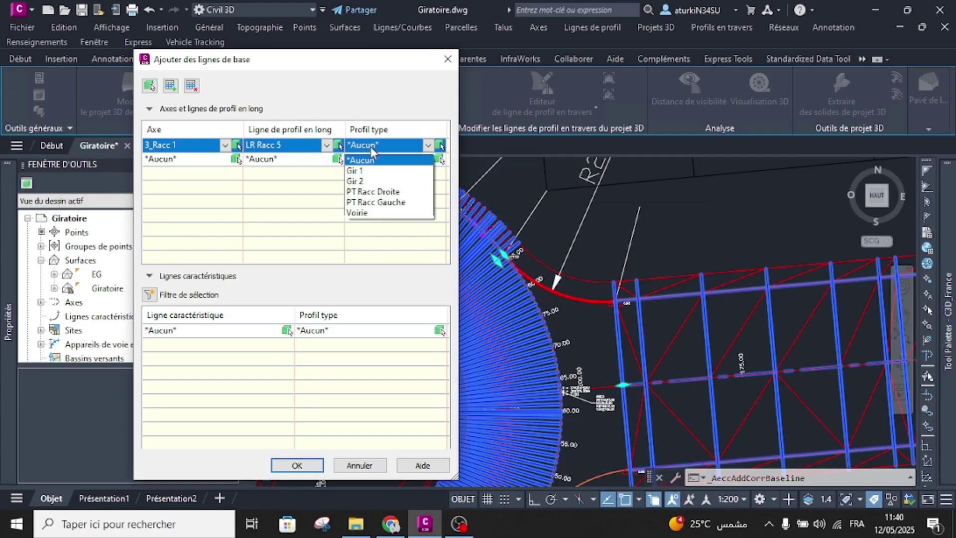
click(378, 192)
click(279, 465)
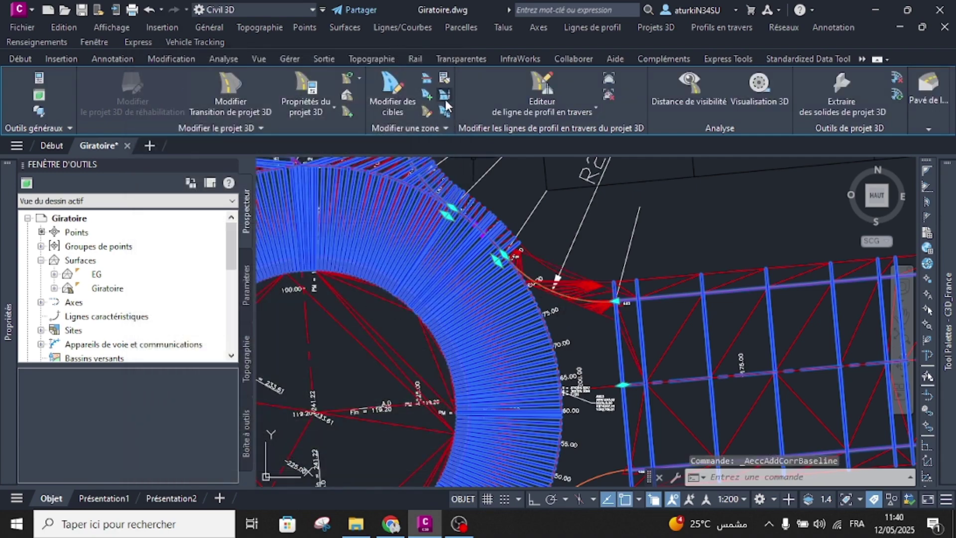
Set the assembly frequency of the 3_Racc 1 region to 1 m along tangents, curves, spirals and vertical curves.
click(427, 113)
click(535, 293)
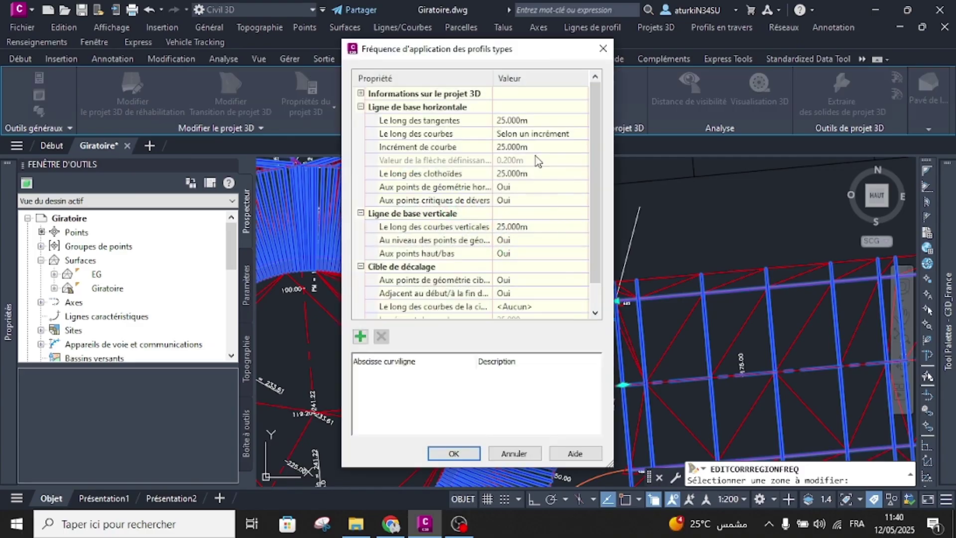
text(1)
key(Return)
click(518, 146)
text(1)
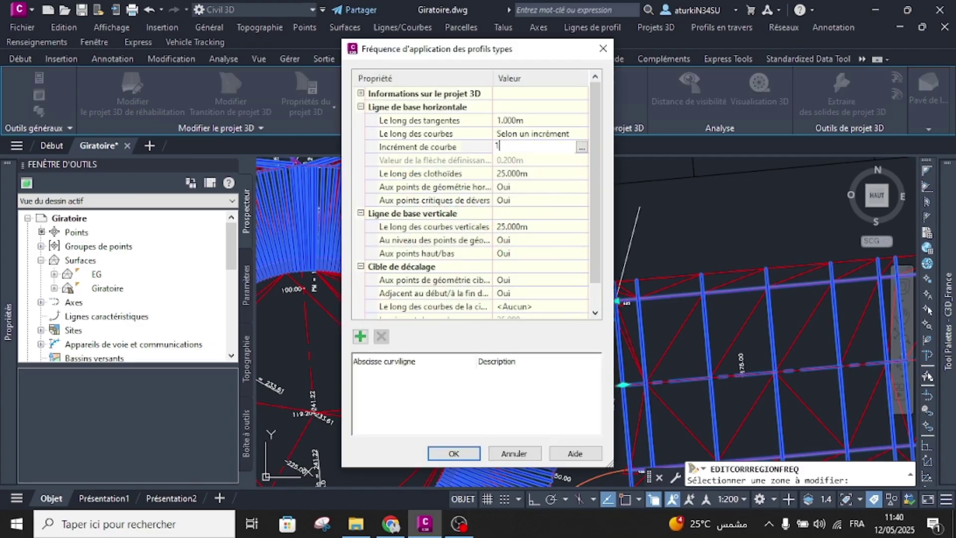
click(519, 172)
click(516, 227)
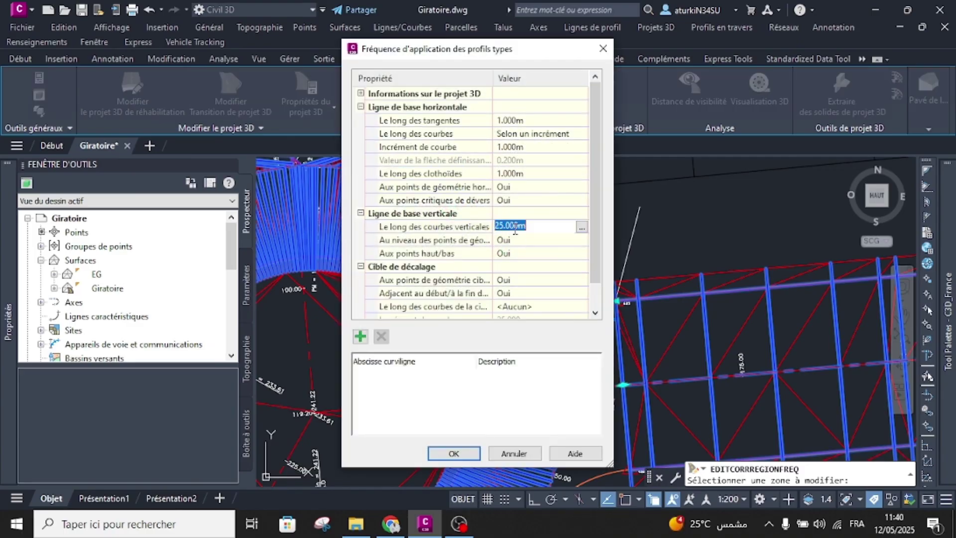
key(Return)
click(453, 452)
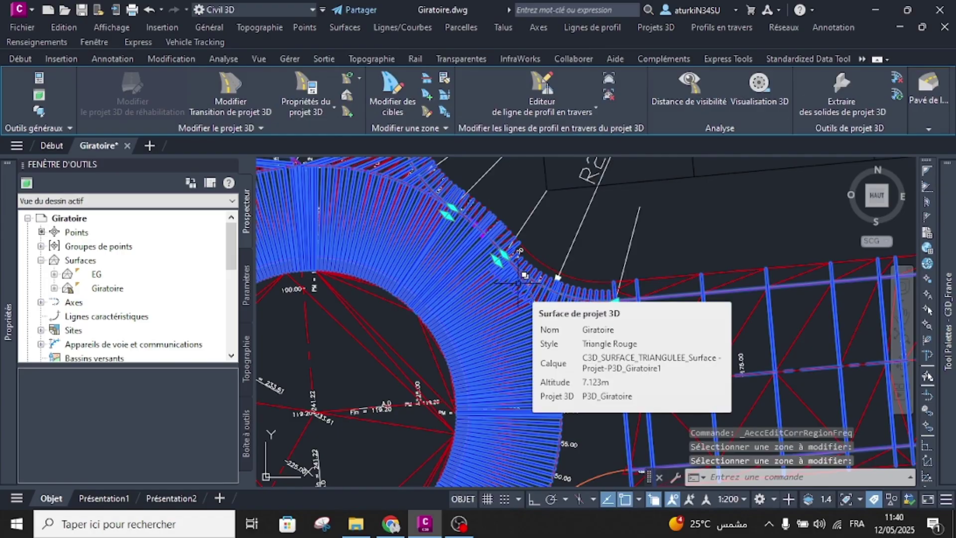
Open the target mapping of the 3_Racc 1 region and assign alignments 3 and Gir as LaneSuperelevationAOR offset targets.
click(392, 92)
click(577, 312)
right_click(578, 312)
click(593, 321)
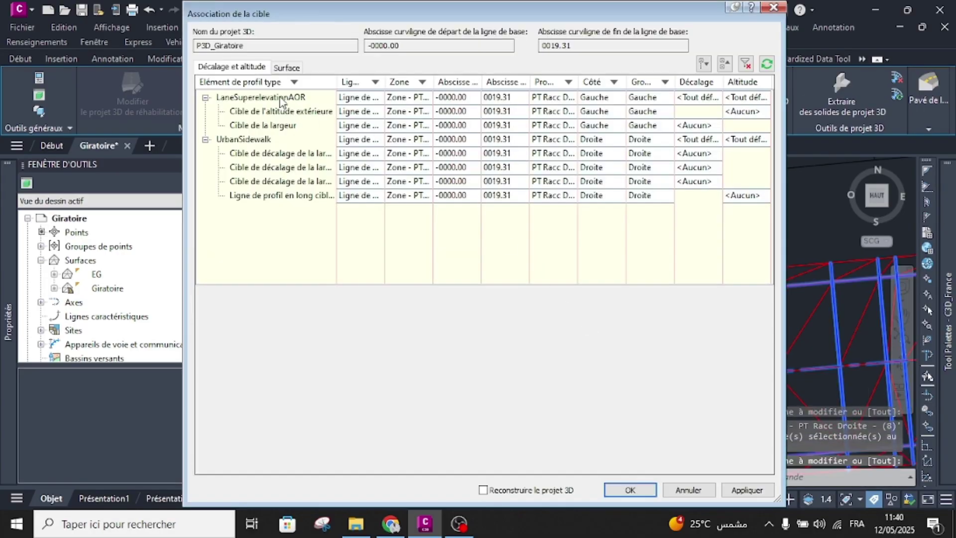
click(282, 98)
click(680, 99)
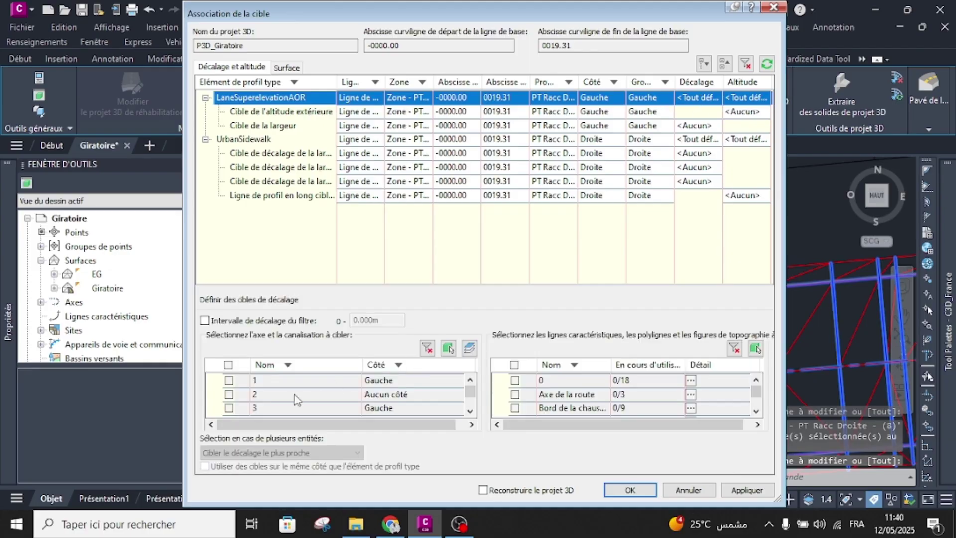
click(229, 407)
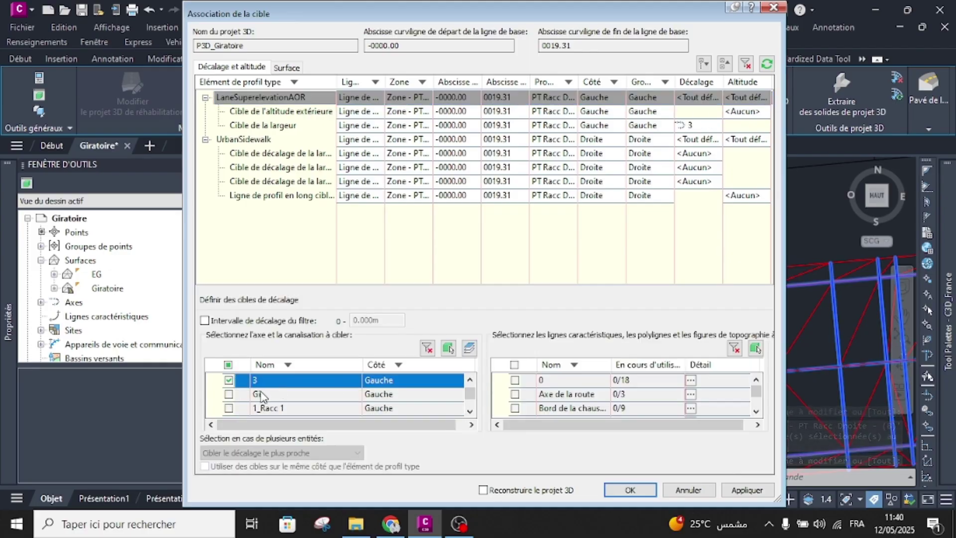
click(228, 394)
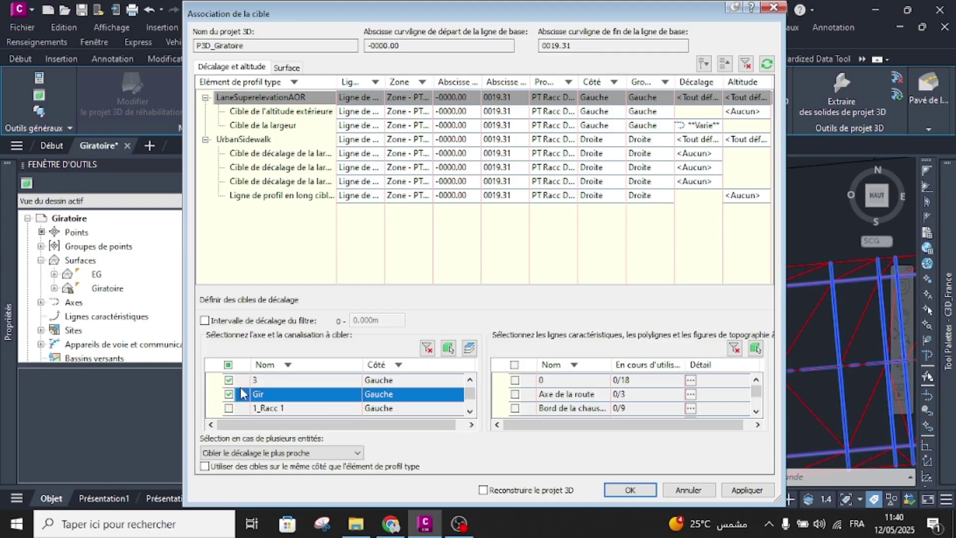
Assign profiles LR 3 and LR gir as the elevation targets of LaneSuperelevationAOR.
click(757, 98)
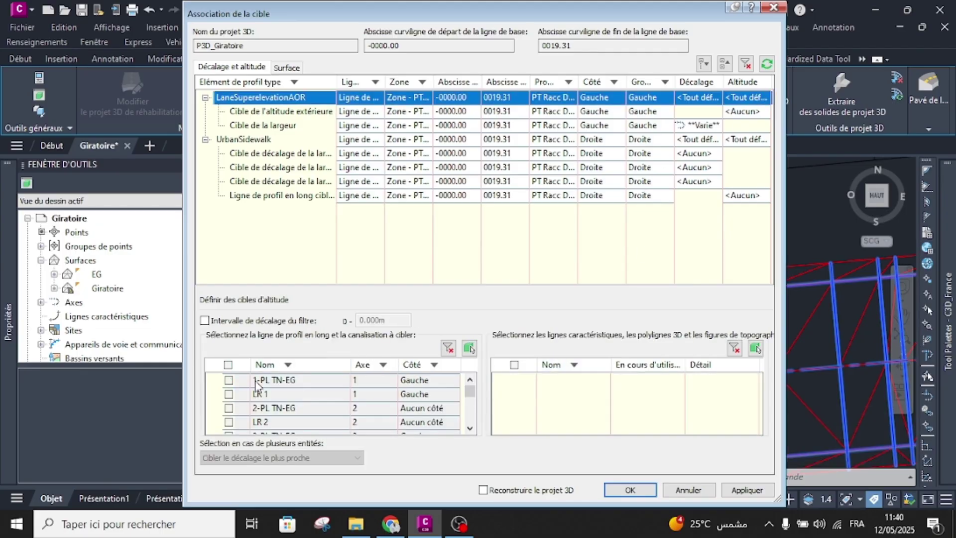
click(236, 410)
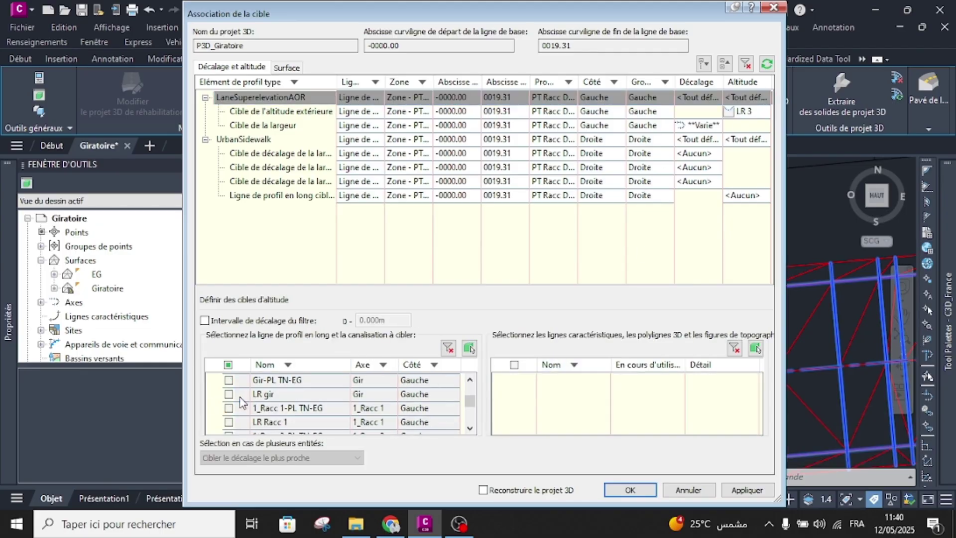
click(229, 393)
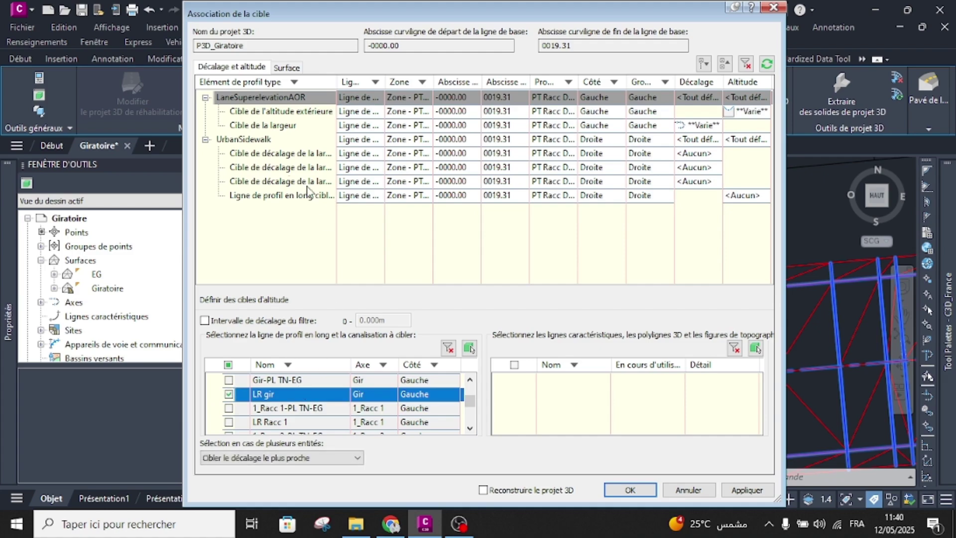
Assign the outer sidewalk polyline along the 3_Racc 1 curve as the UrbanSidewalk offset target and apply the target mapping.
click(254, 141)
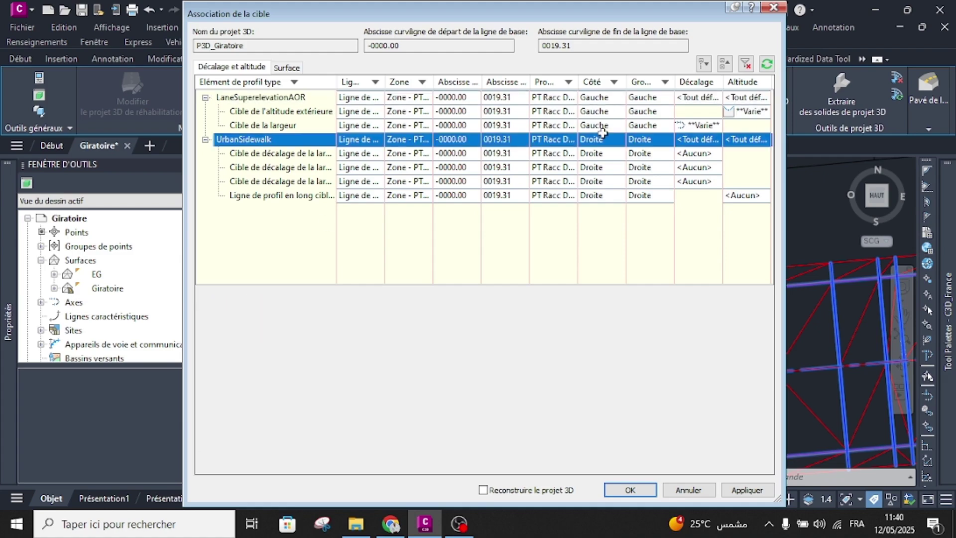
click(699, 141)
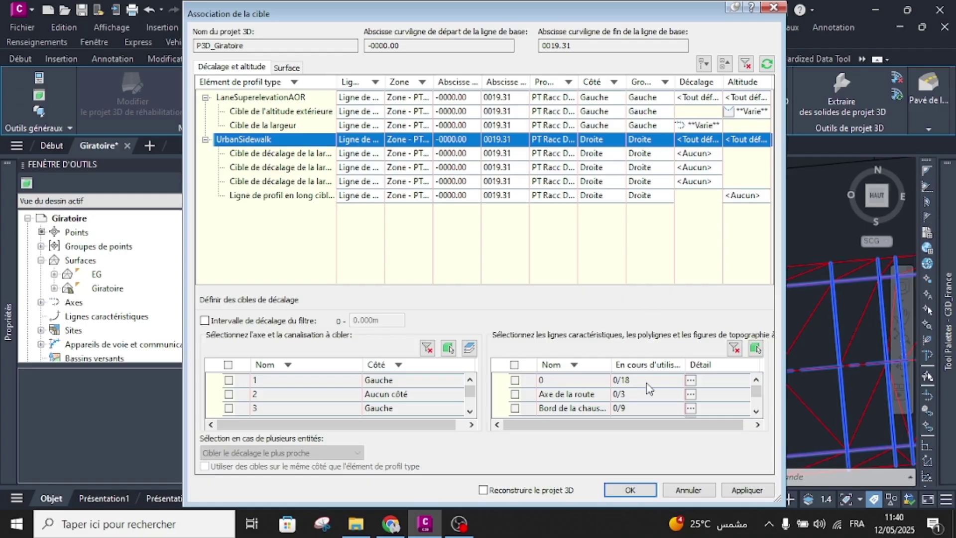
click(755, 348)
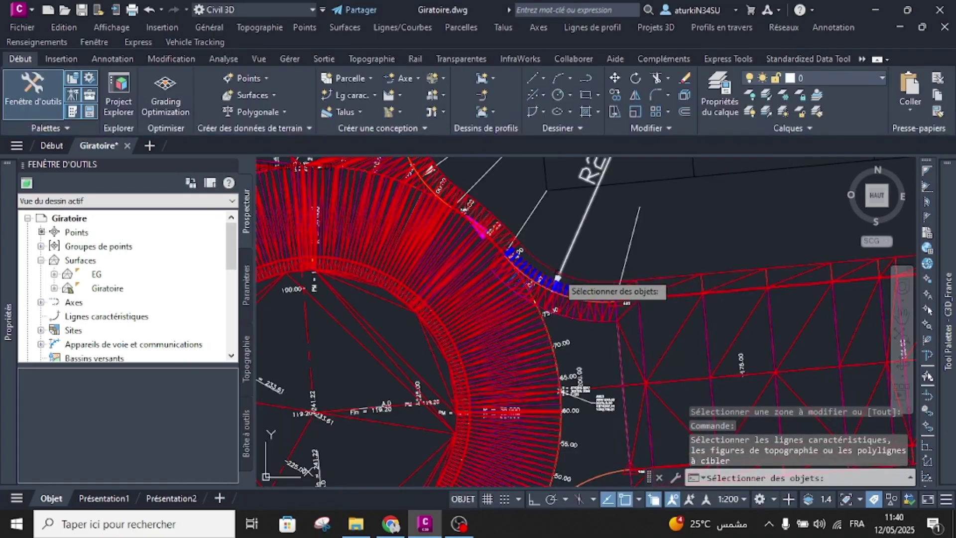
click(557, 278)
key(Return)
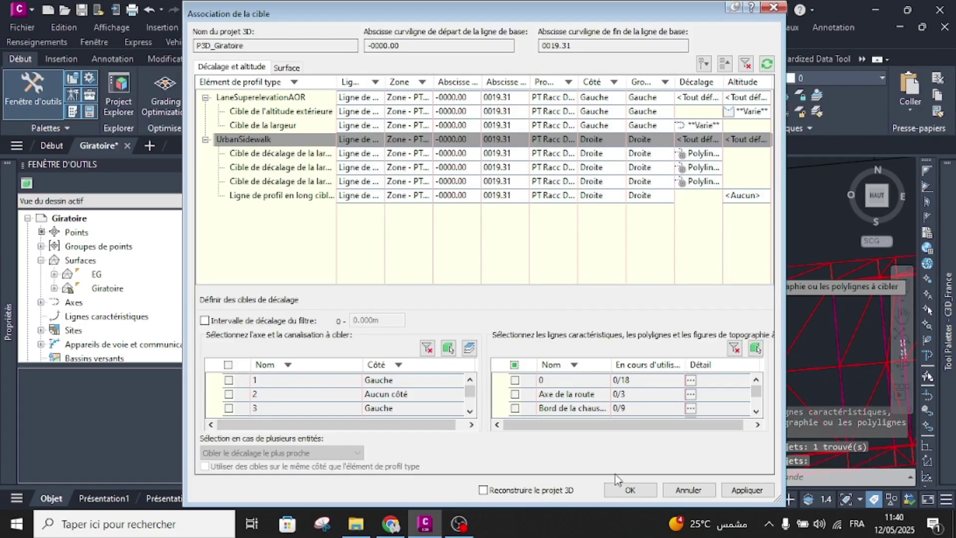
click(629, 490)
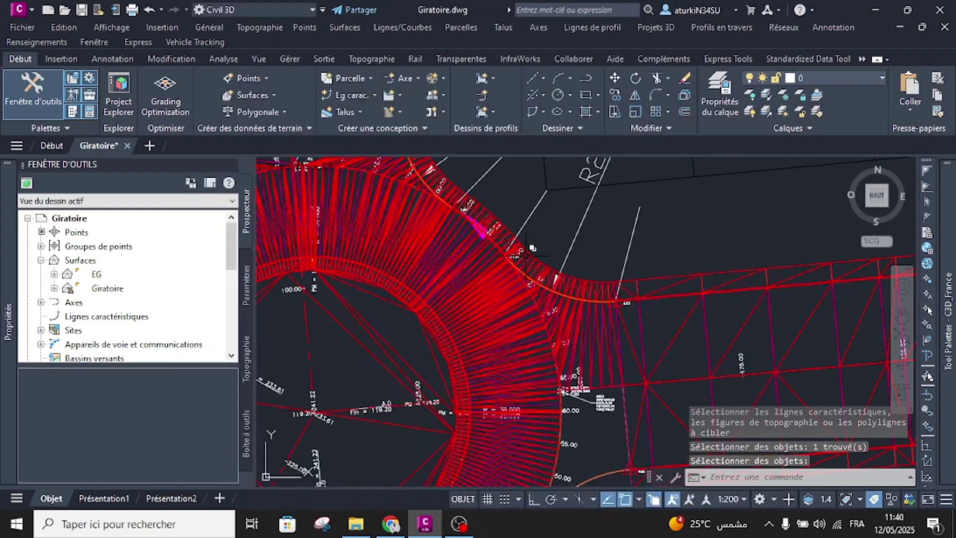
Add a baseline to corridor P3D_Giratoire using alignment 3_Racc 2, profile LR Racc 6 and assembly PT Racc Gauche.
scroll(575, 319, down, 3)
scroll(616, 381, up, 3)
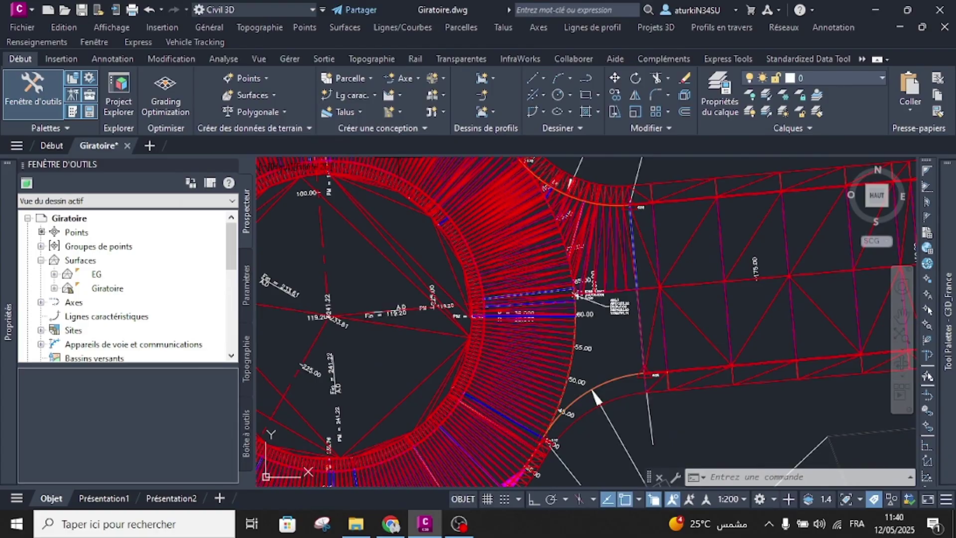
click(541, 277)
click(592, 344)
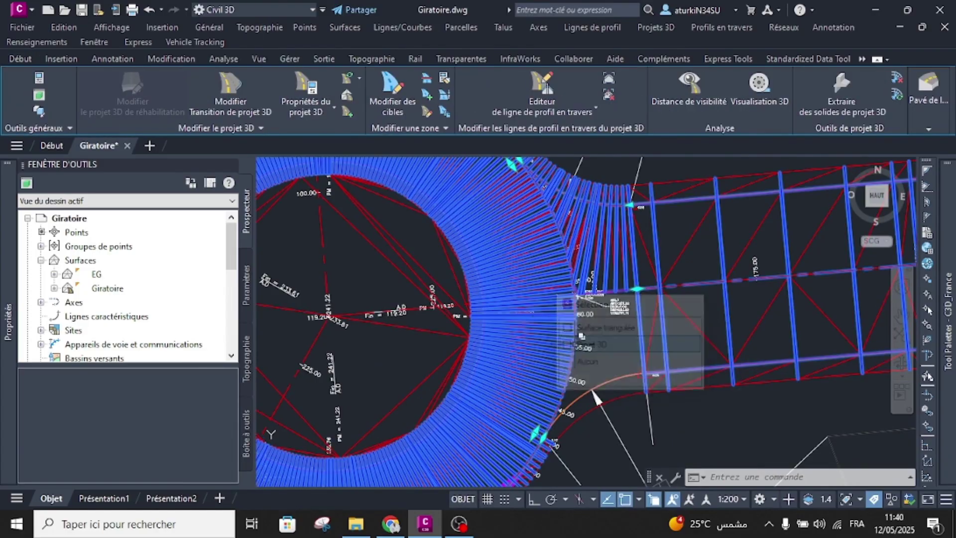
click(347, 114)
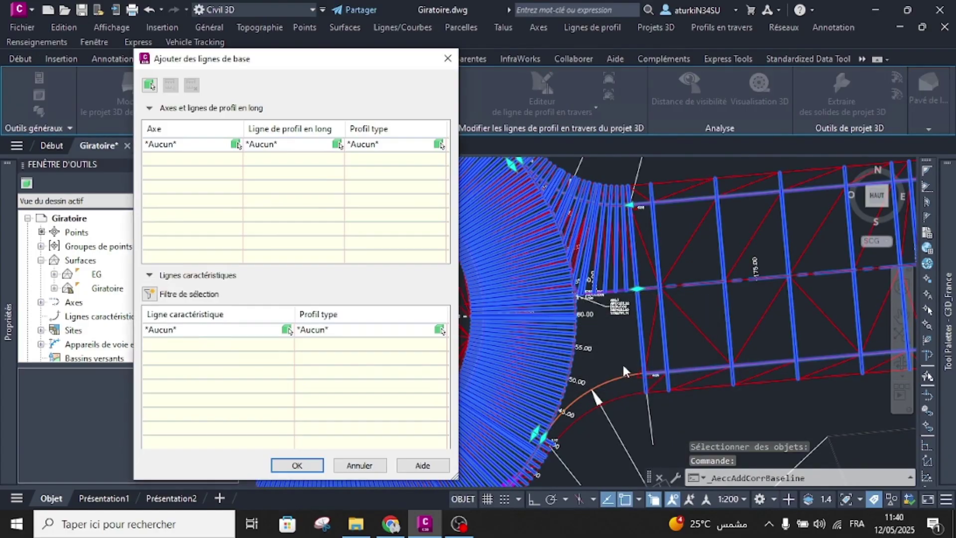
click(219, 144)
click(224, 145)
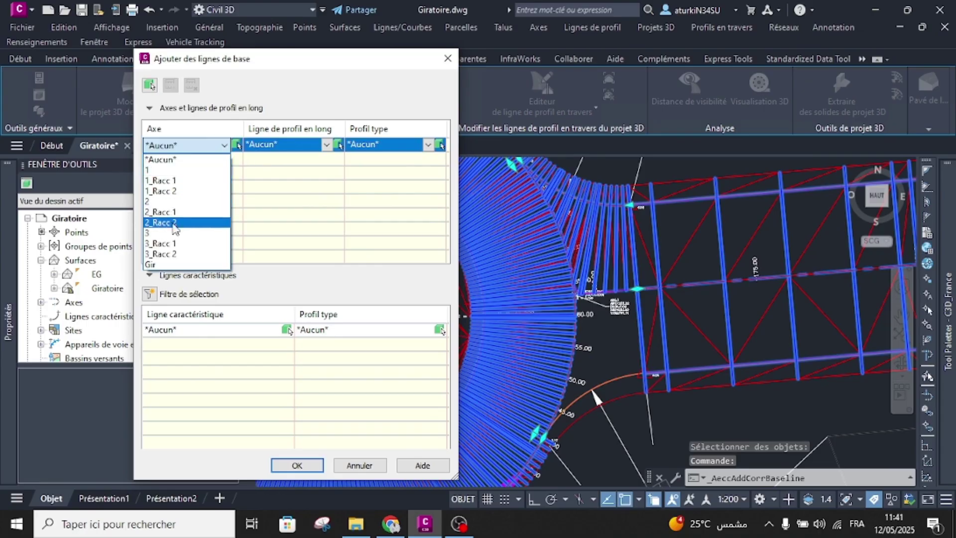
click(164, 254)
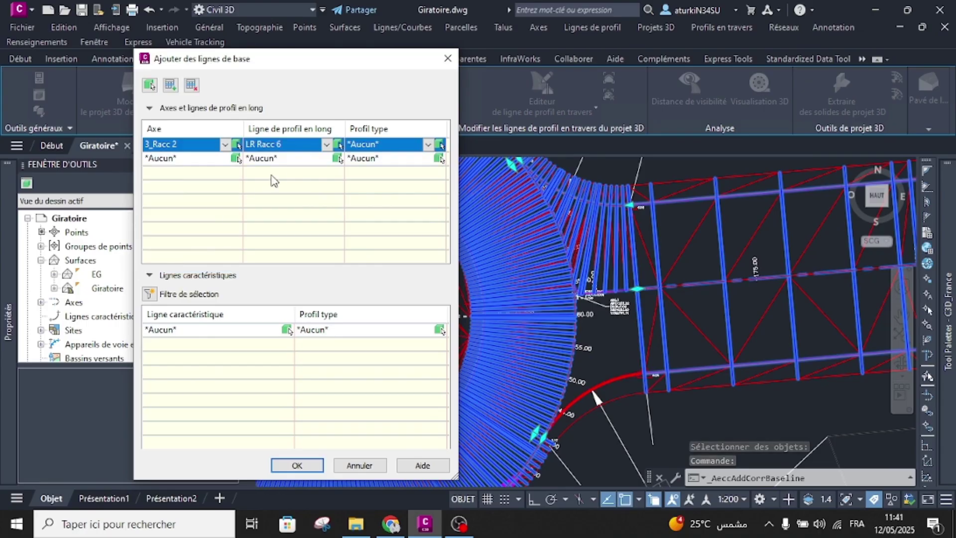
click(387, 144)
click(371, 202)
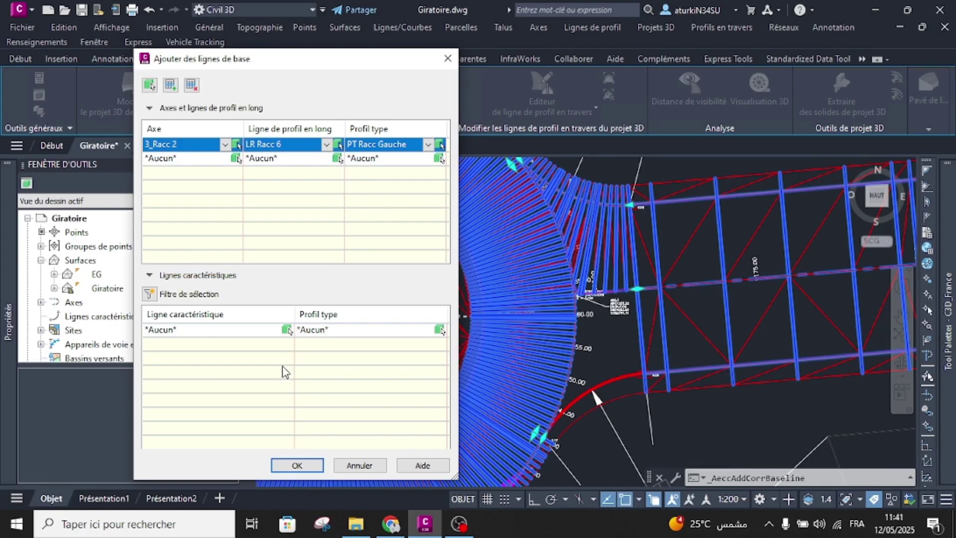
click(297, 465)
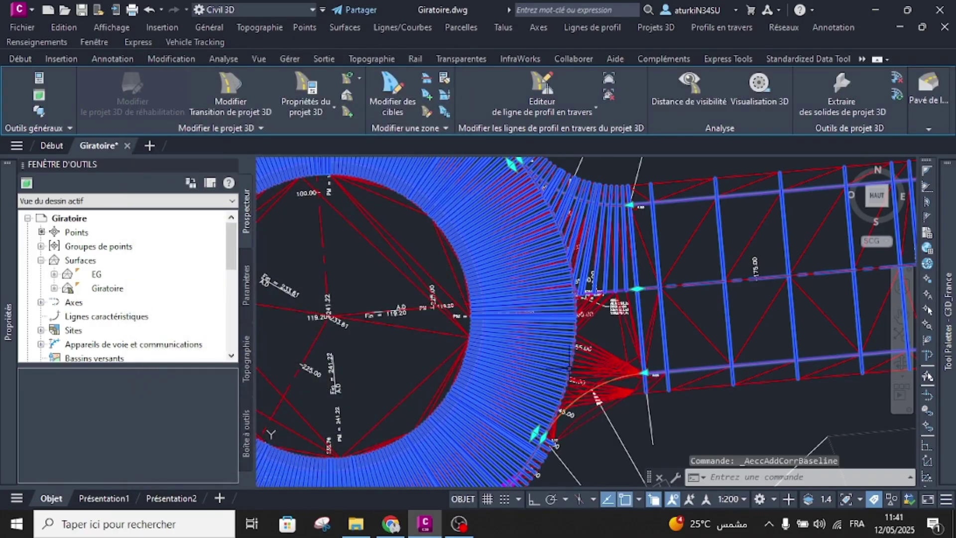
Set the assembly frequency of the 3_Racc 2 region to 1 m along tangents, curves, spirals and vertical curves.
click(426, 111)
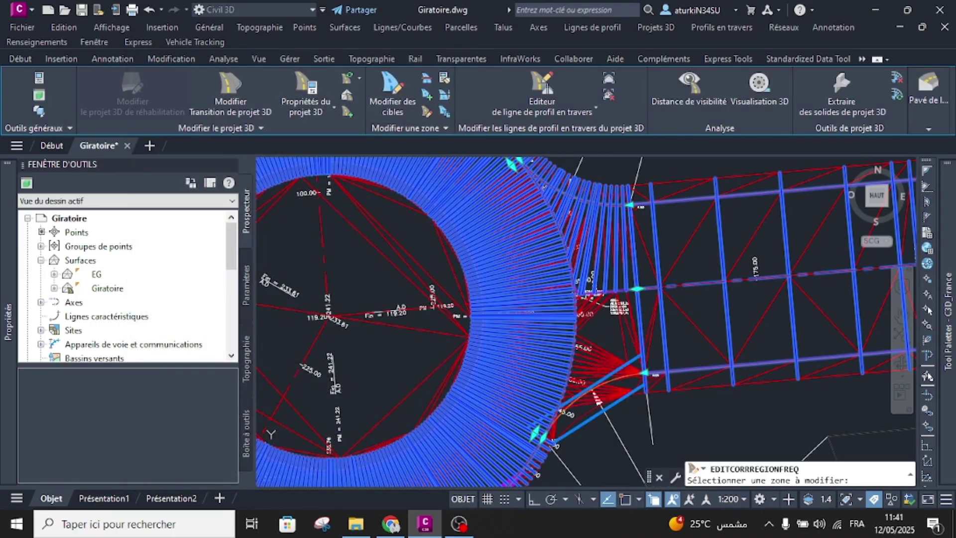
click(612, 393)
click(504, 122)
text(1)
click(520, 147)
text(1)
click(521, 174)
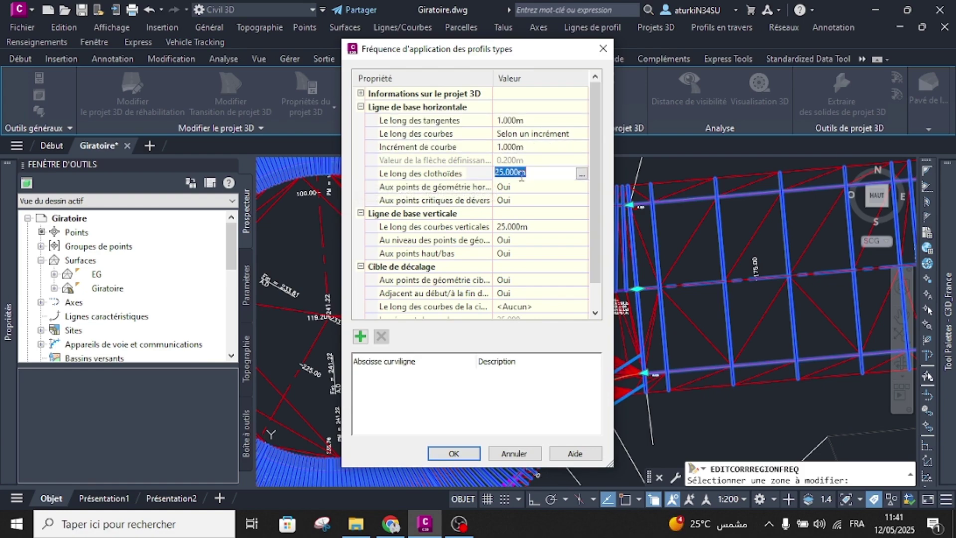
click(514, 226)
text(1)
key(Return)
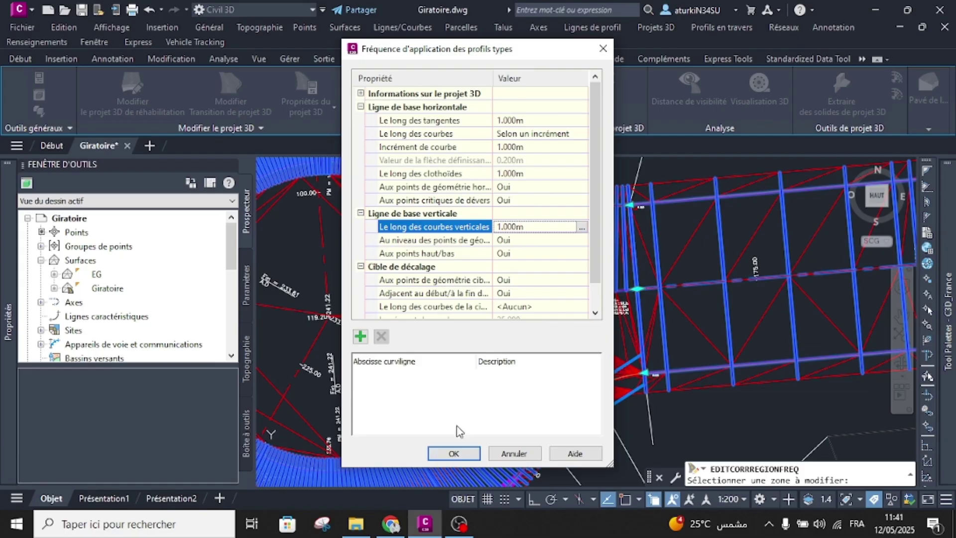
click(453, 452)
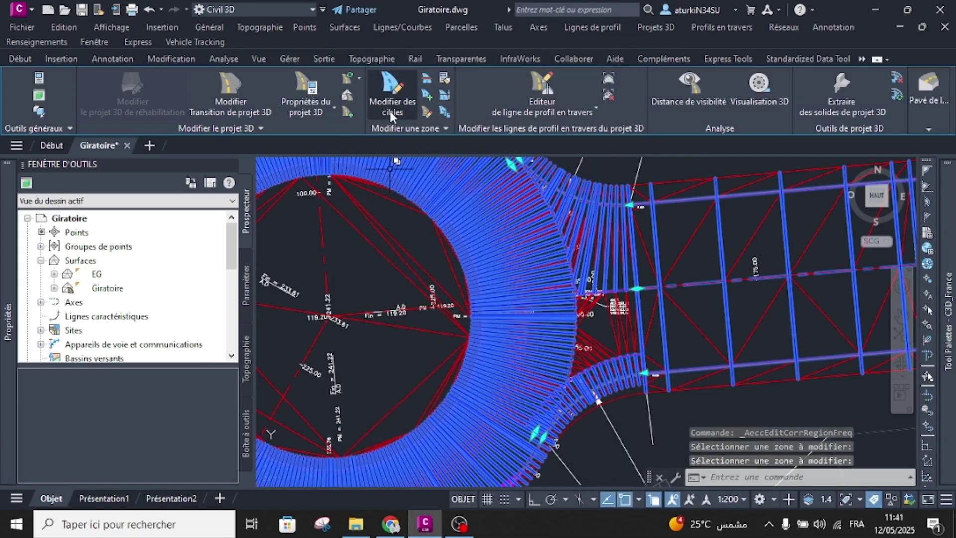
Open the target mapping of the 3_Racc 2 region and assign alignments 3 and Gir as LaneSuperelevationAOR offset targets.
click(392, 95)
click(622, 373)
right_click(622, 374)
click(642, 383)
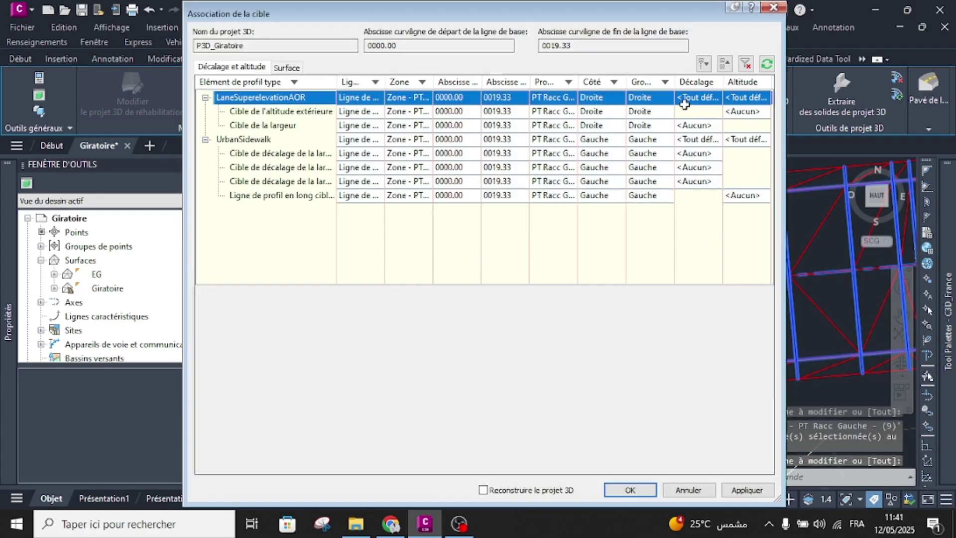
click(687, 97)
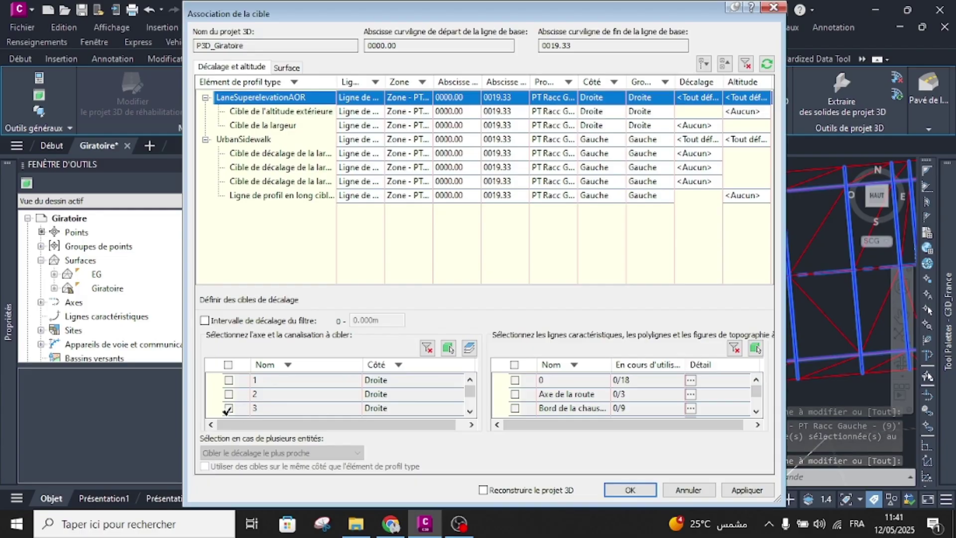
click(228, 408)
click(229, 394)
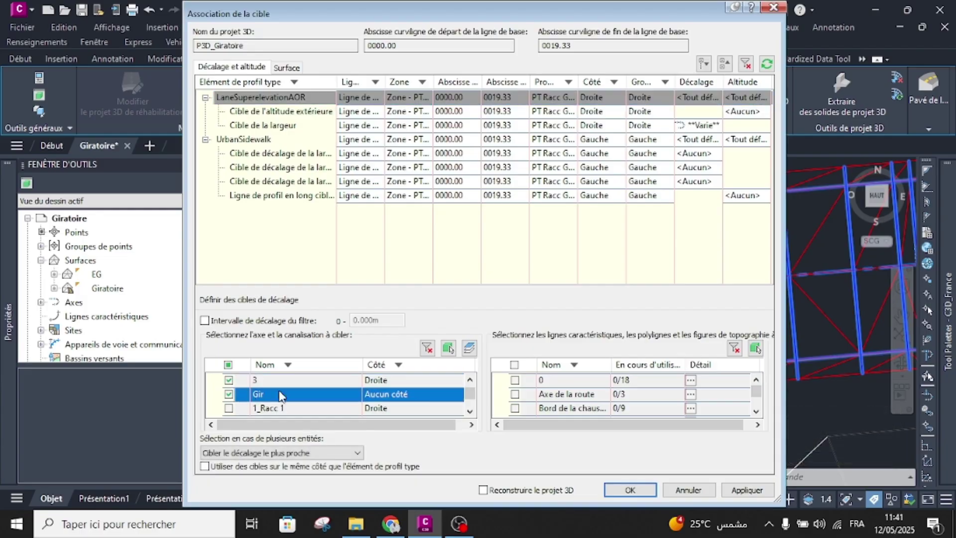
Assign profiles LR 3 and LR gir as the elevation targets of LaneSuperelevationAOR for the 3_Racc 2 region.
click(749, 100)
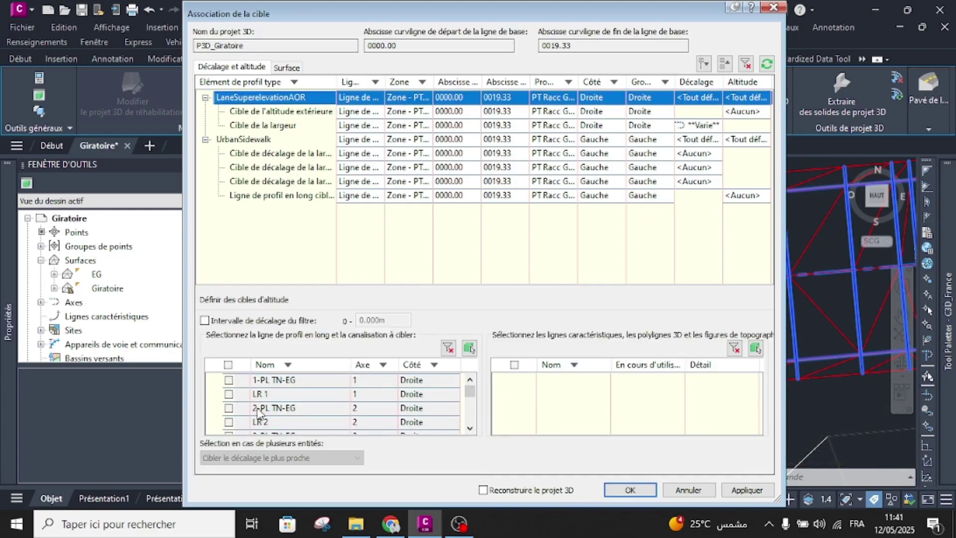
scroll(255, 416, down, 1)
click(228, 407)
scroll(252, 398, down, 1)
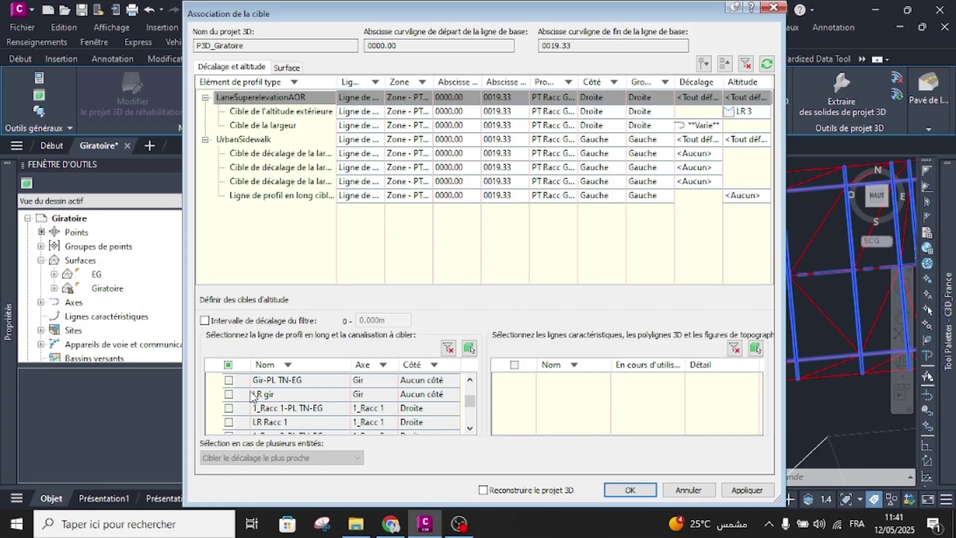
click(229, 394)
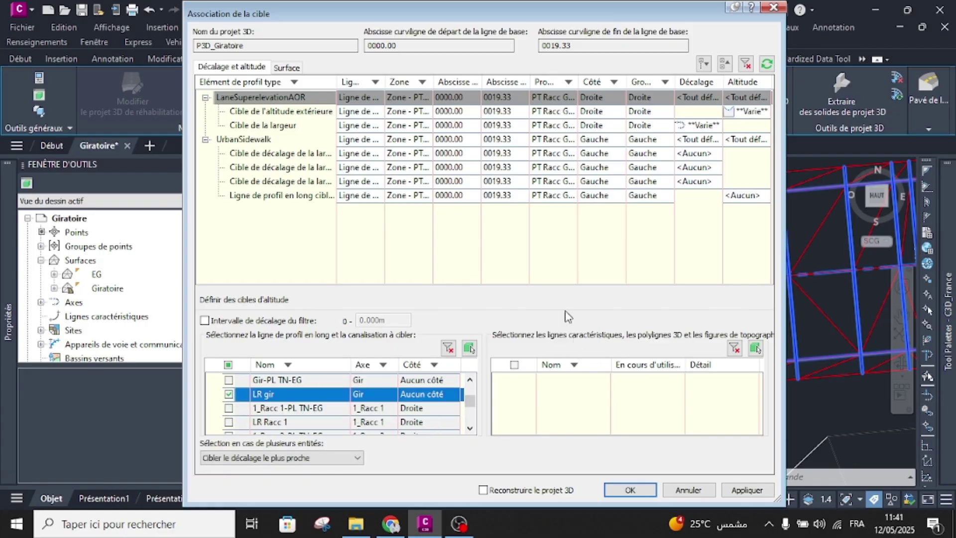
Assign the outer sidewalk polyline along the 3_Racc 2 curve as the UrbanSidewalk offset target and apply the target mapping.
click(254, 140)
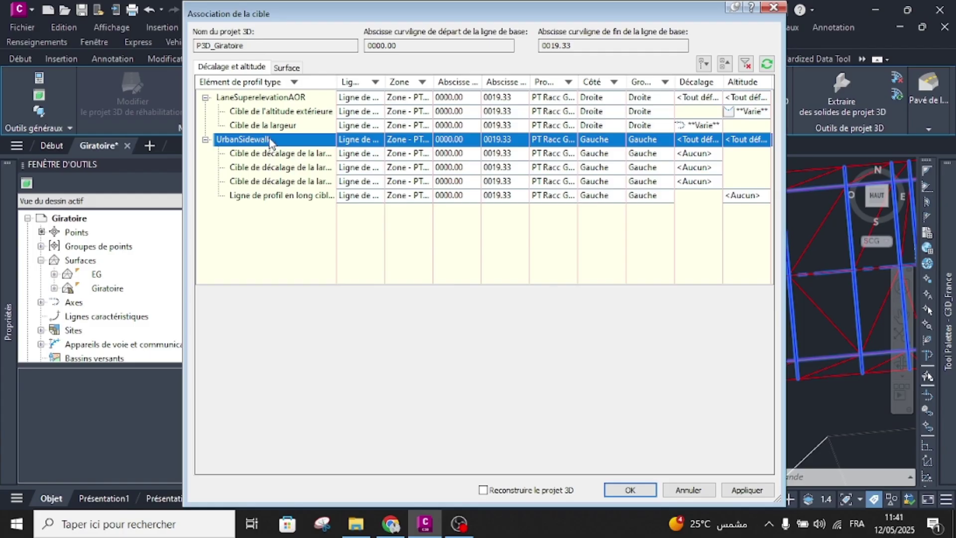
click(698, 144)
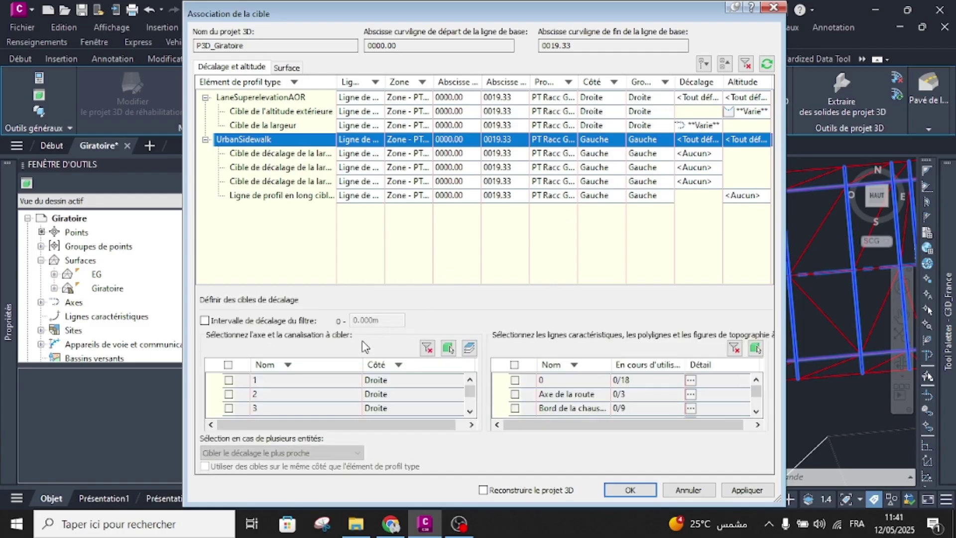
click(755, 348)
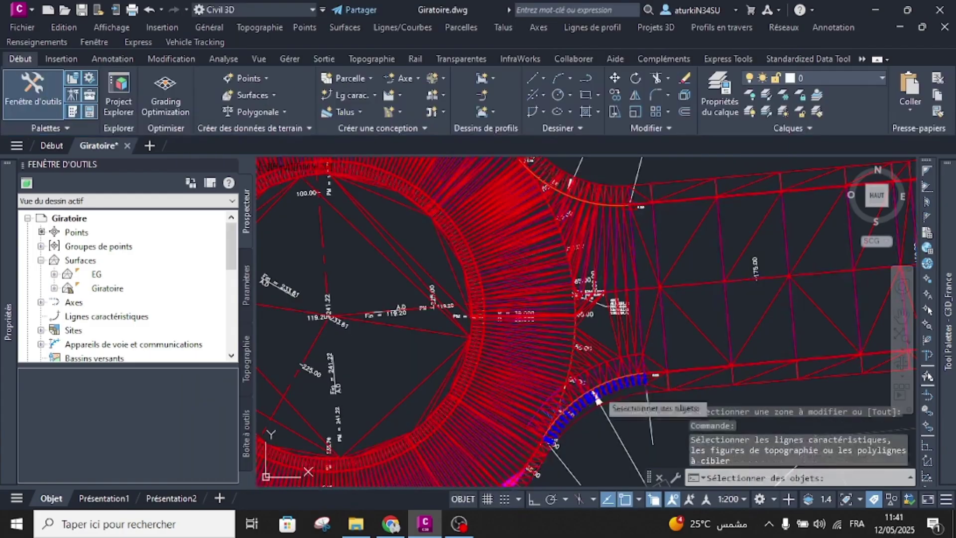
click(597, 398)
key(Return)
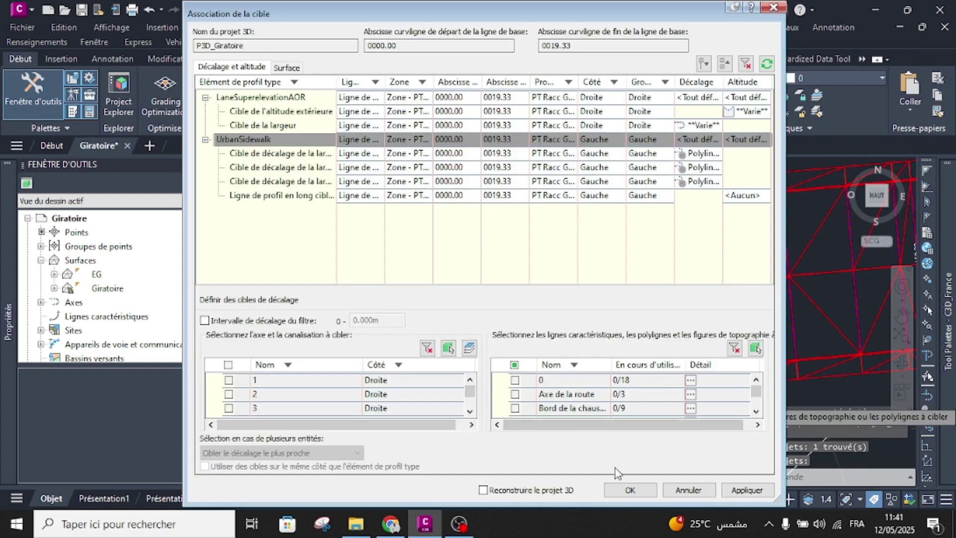
click(629, 491)
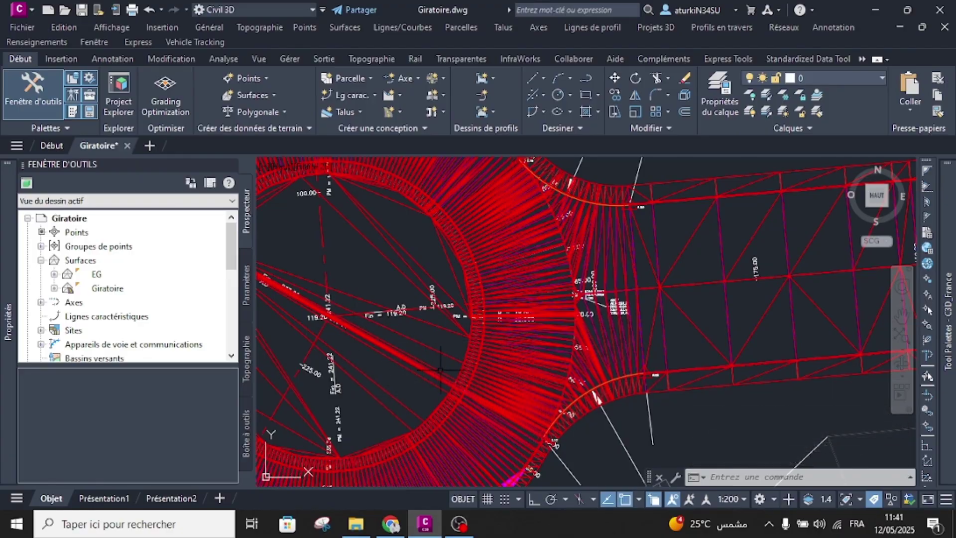
middle_drag(440, 369, 459, 334)
key(Escape)
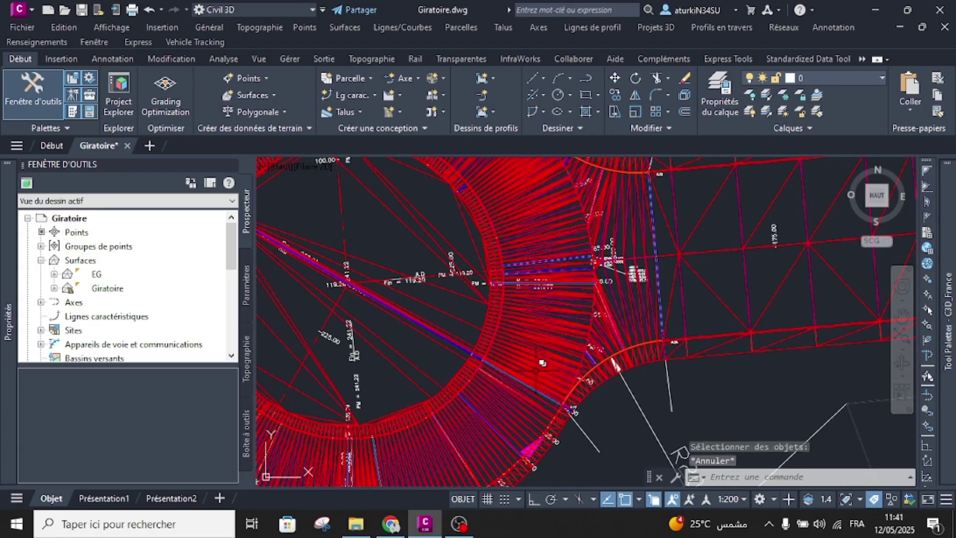
click(620, 318)
scroll(620, 319, down, 2)
scroll(590, 363, up, 4)
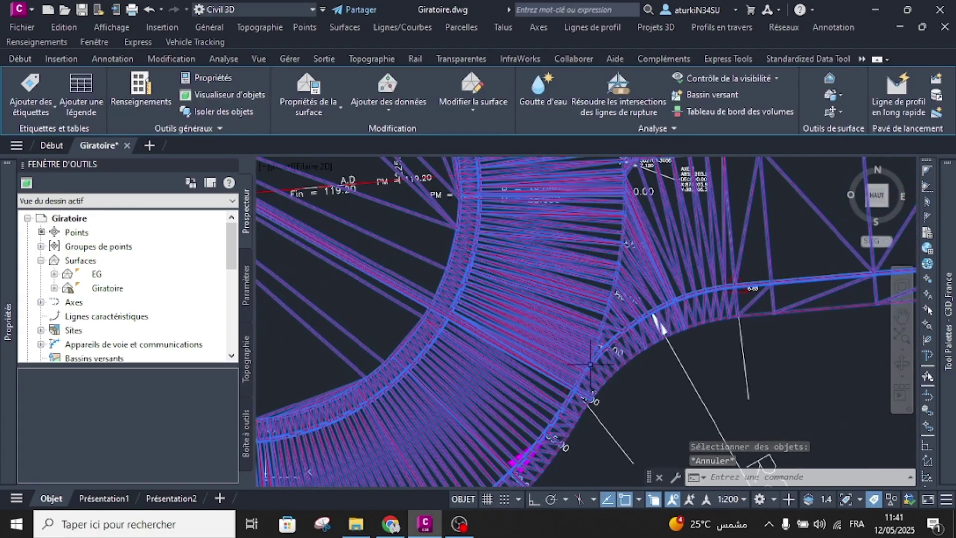
key(Escape)
Stretch the roundabout region boundary near station 40 to meet the end section of the 3_Racc 2 connecting curve.
scroll(577, 394, up, 3)
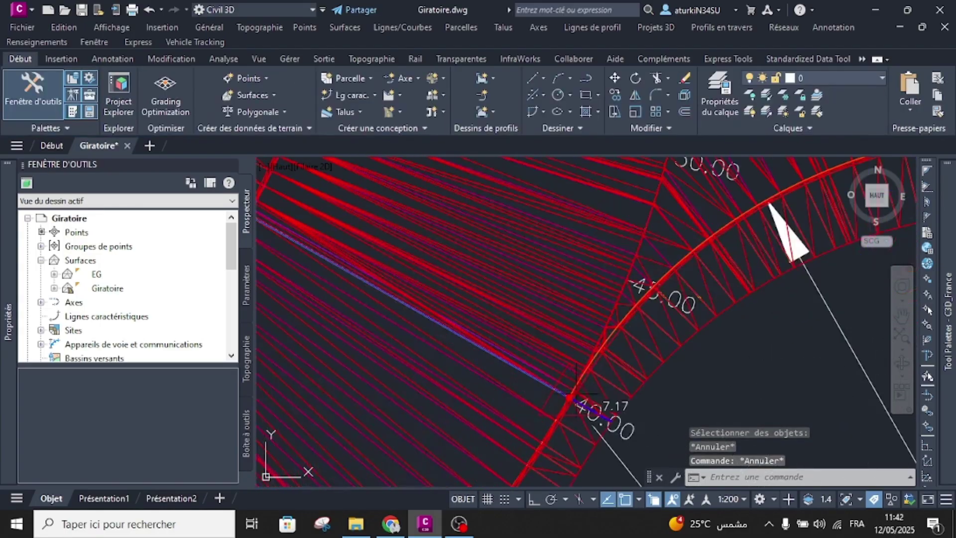
click(545, 382)
click(588, 451)
scroll(568, 396, up, 4)
click(530, 356)
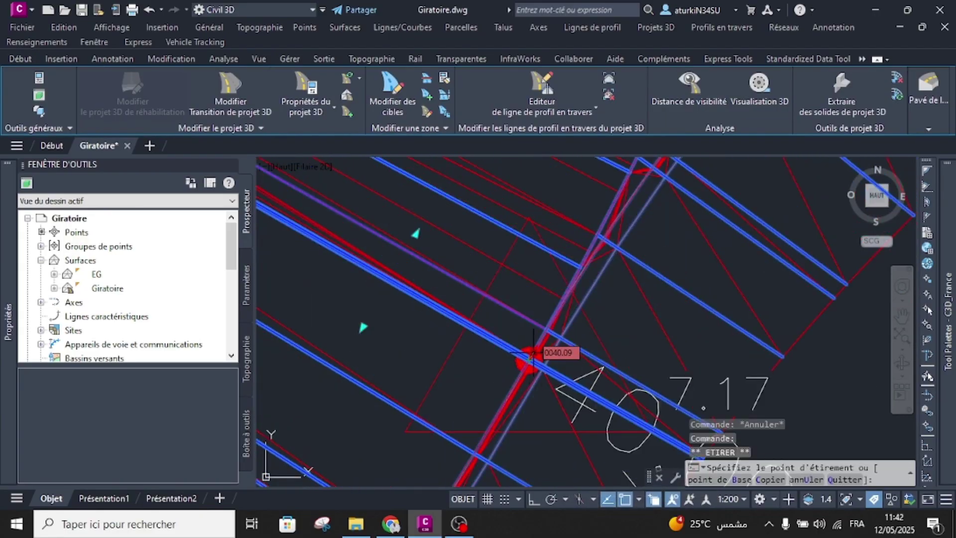
click(539, 340)
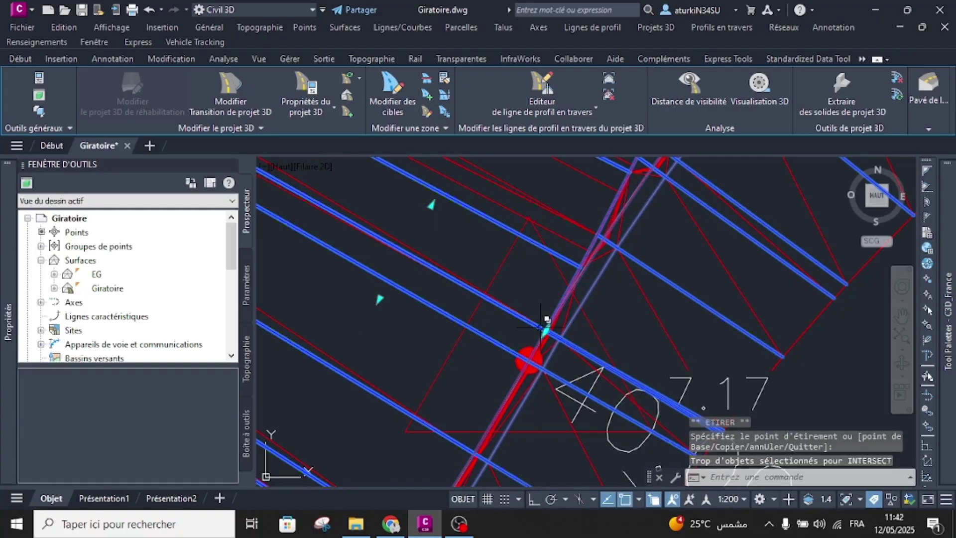
scroll(544, 326, down, 5)
key(Escape)
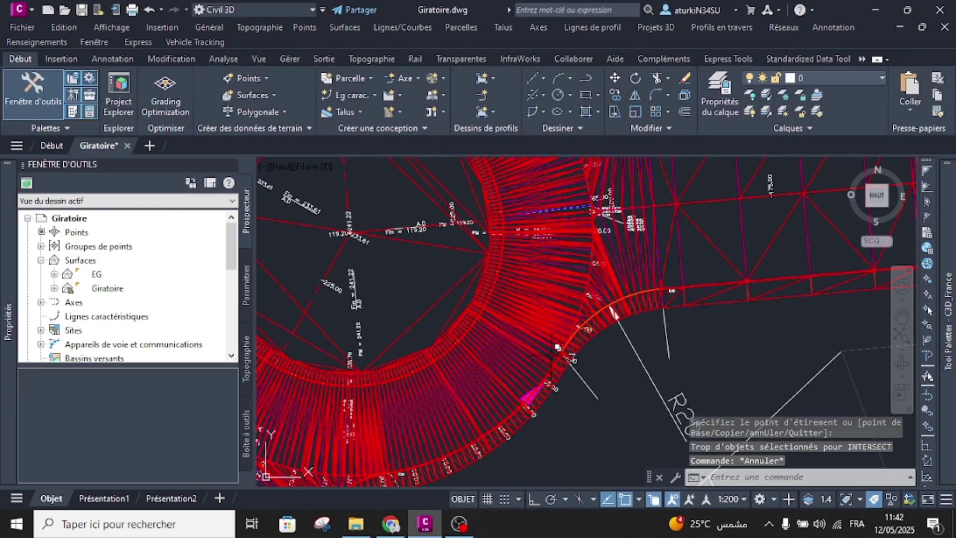
Save the drawing with the adjusted corridor.
scroll(503, 330, down, 4)
scroll(502, 330, up, 2)
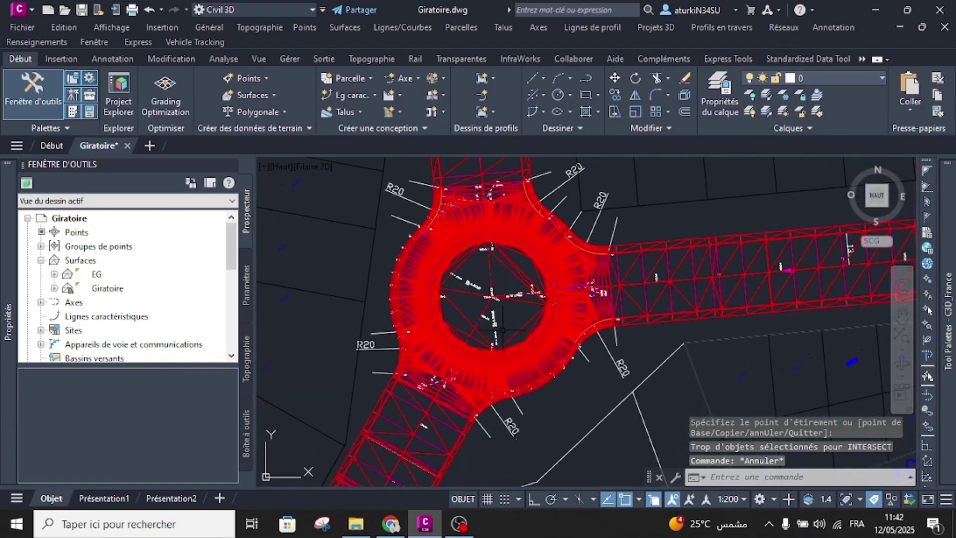
scroll(533, 328, up, 2)
key(Escape)
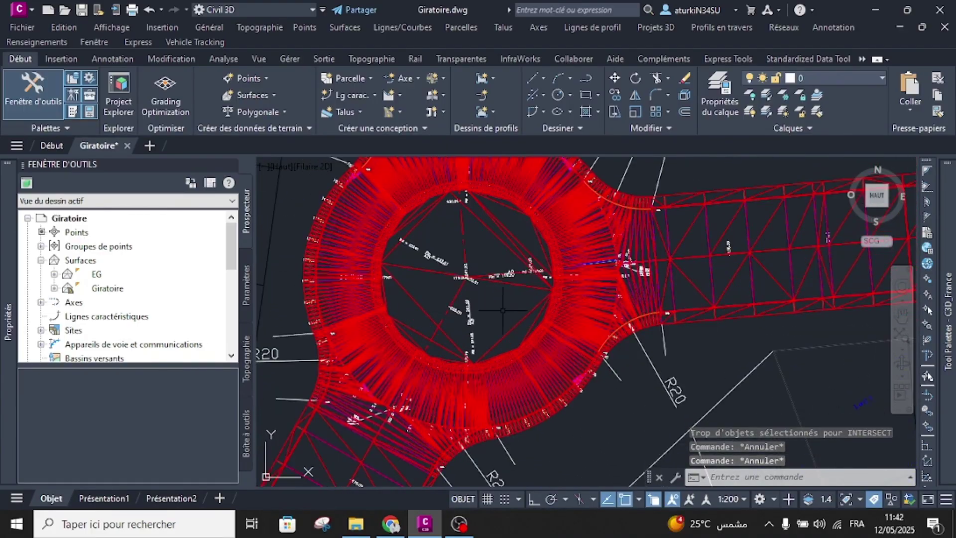
key(ctrl+s)
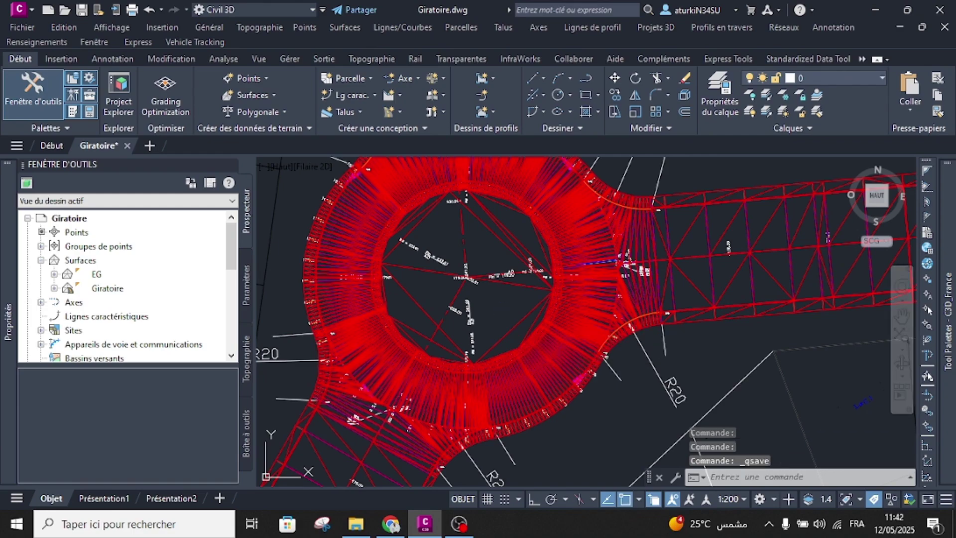
Examine the Giratoire surface in 3D in the object viewer, checking the roundabout, its branches and the connecting curves, and close the viewer.
scroll(601, 266, up, 3)
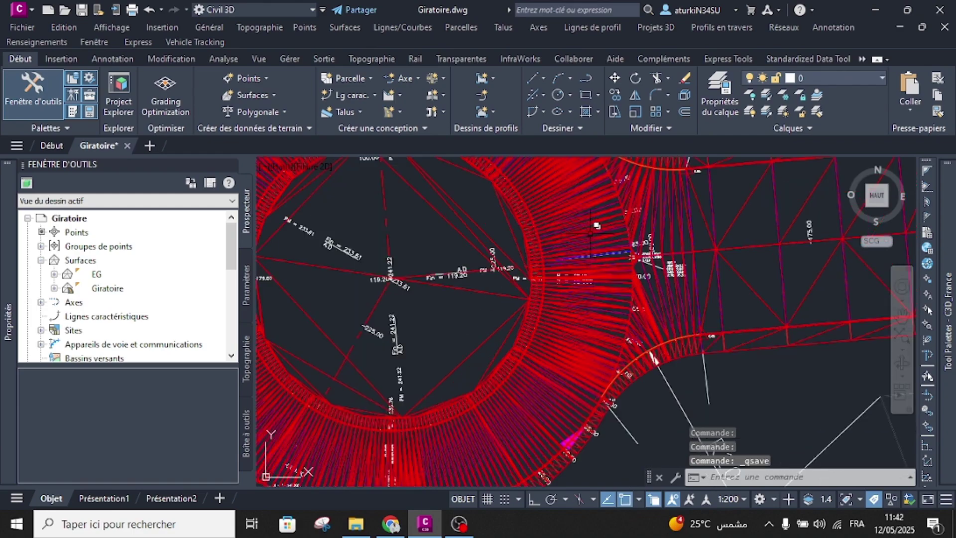
click(596, 226)
scroll(507, 327, down, 8)
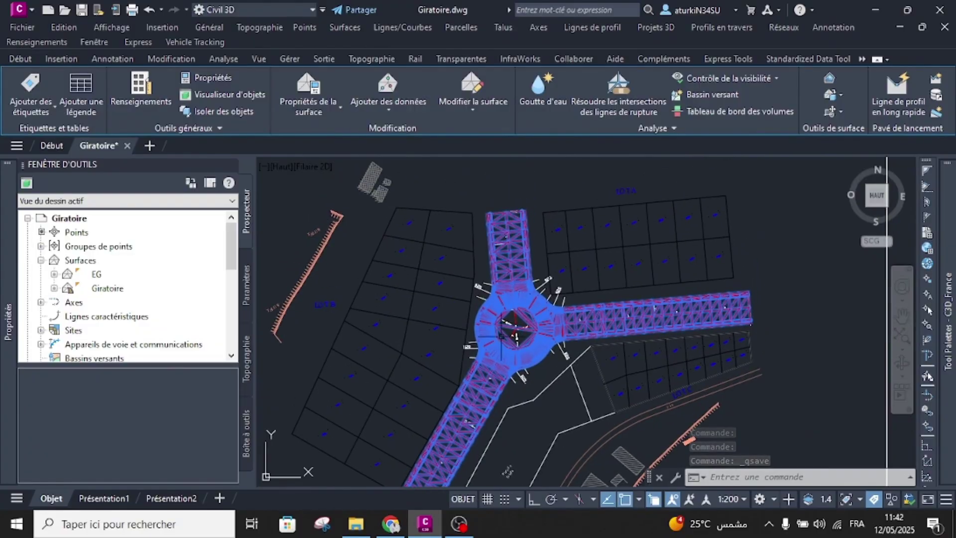
click(240, 94)
drag(459, 337, 427, 194)
scroll(458, 222, up, 3)
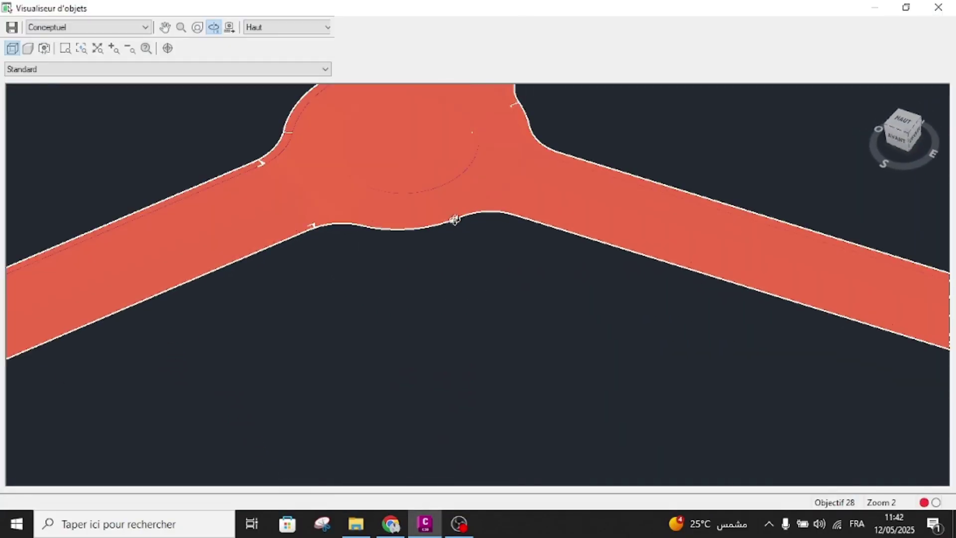
middle_drag(458, 222, 470, 375)
drag(444, 375, 422, 317)
scroll(422, 321, up, 3)
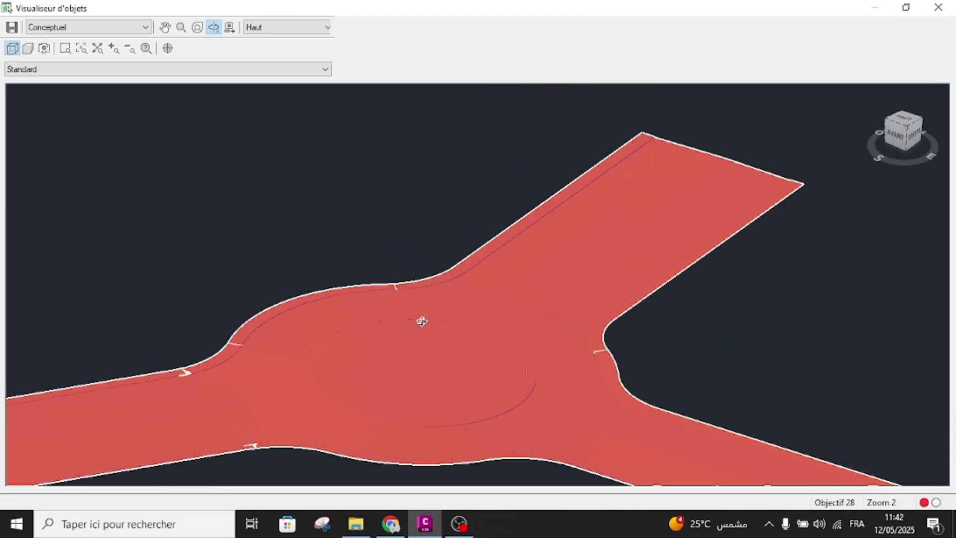
scroll(422, 321, up, 2)
middle_drag(426, 382, 421, 253)
drag(449, 336, 463, 368)
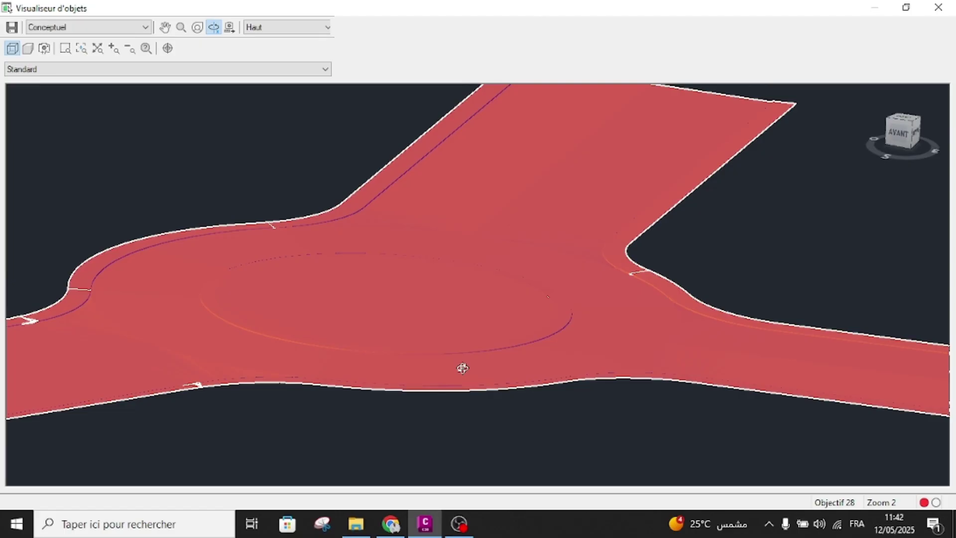
drag(462, 369, 223, 376)
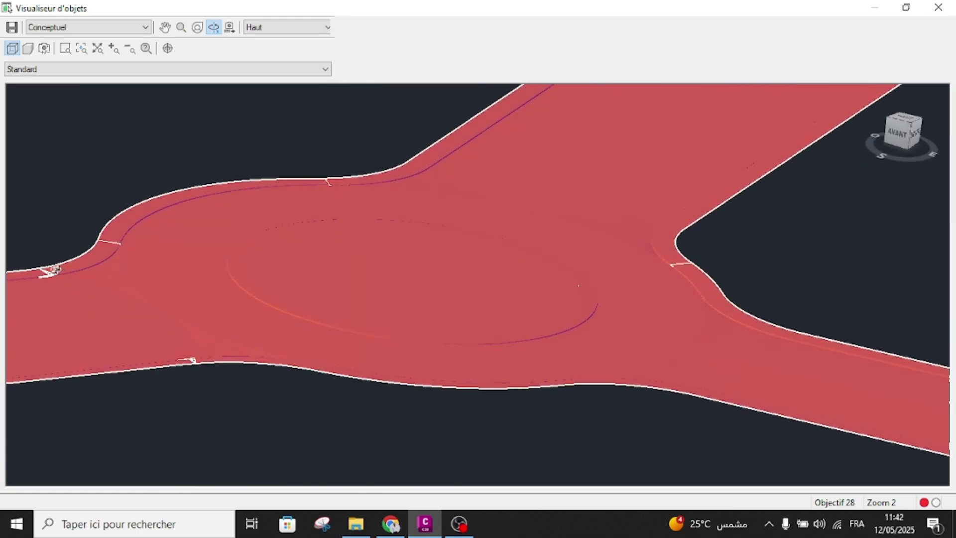
drag(431, 297, 436, 336)
drag(356, 319, 500, 339)
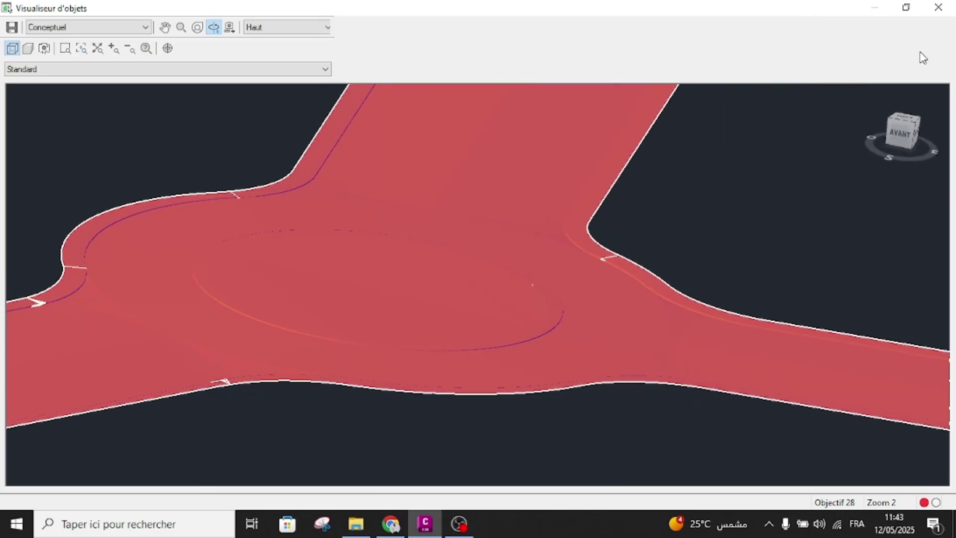
click(948, 9)
key(Escape)
Save the Giratoire drawing.
scroll(611, 295, down, 4)
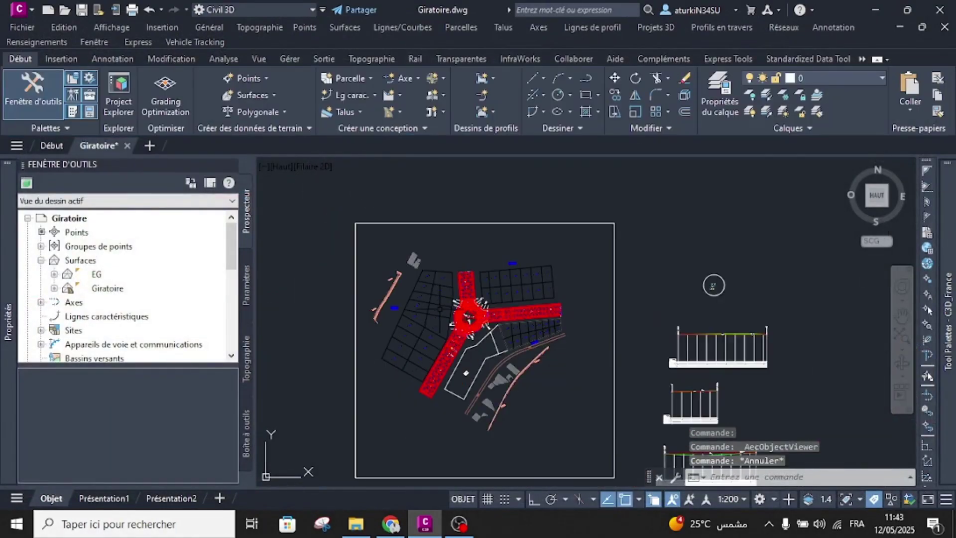
mouse_move(611, 295)
middle_down()
mouse_move(618, 235)
mouse_move(622, 254)
middle_up()
key(Escape)
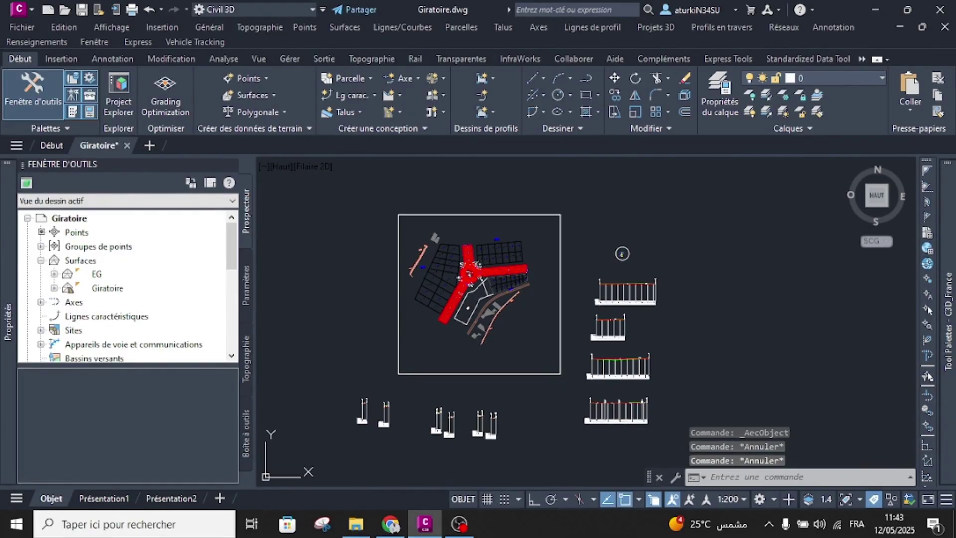
key(ctrl+s)
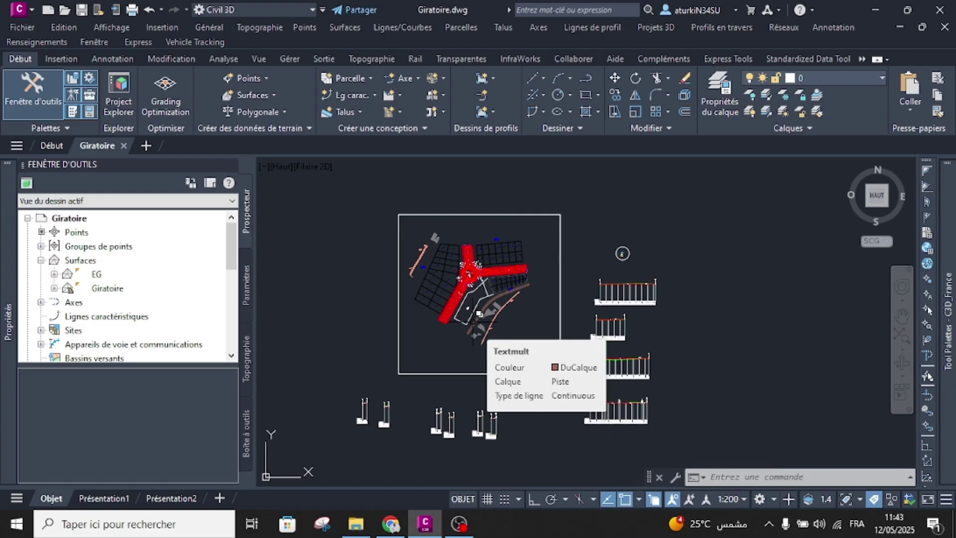
click(465, 532)
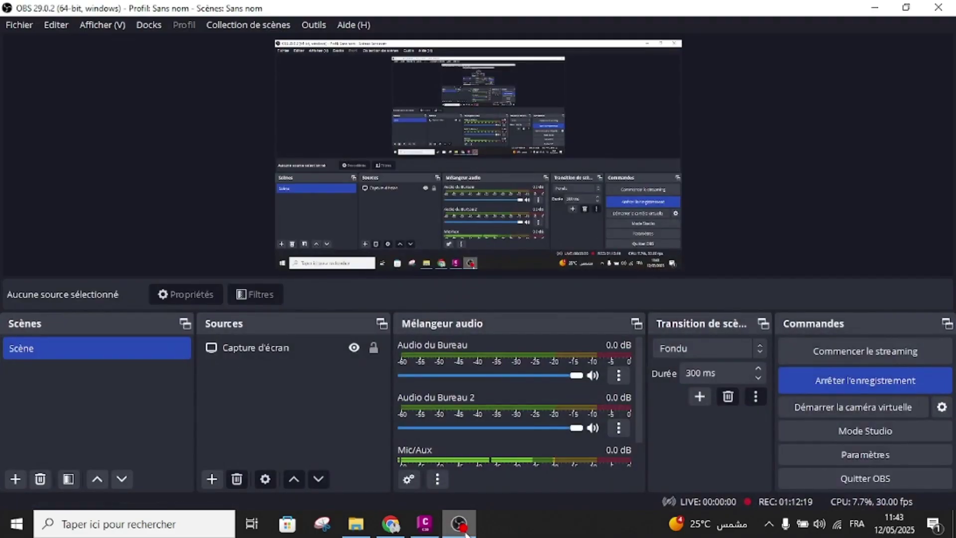
click(465, 531)
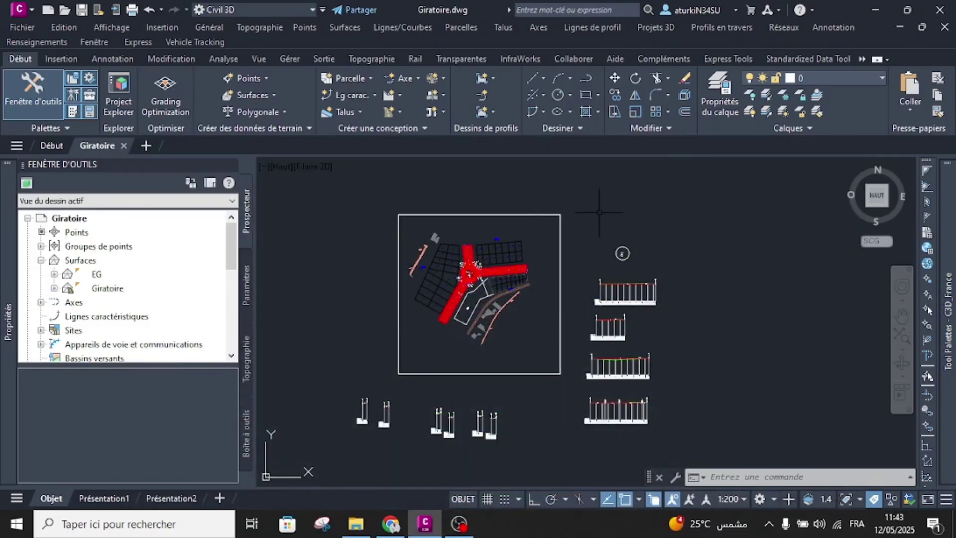